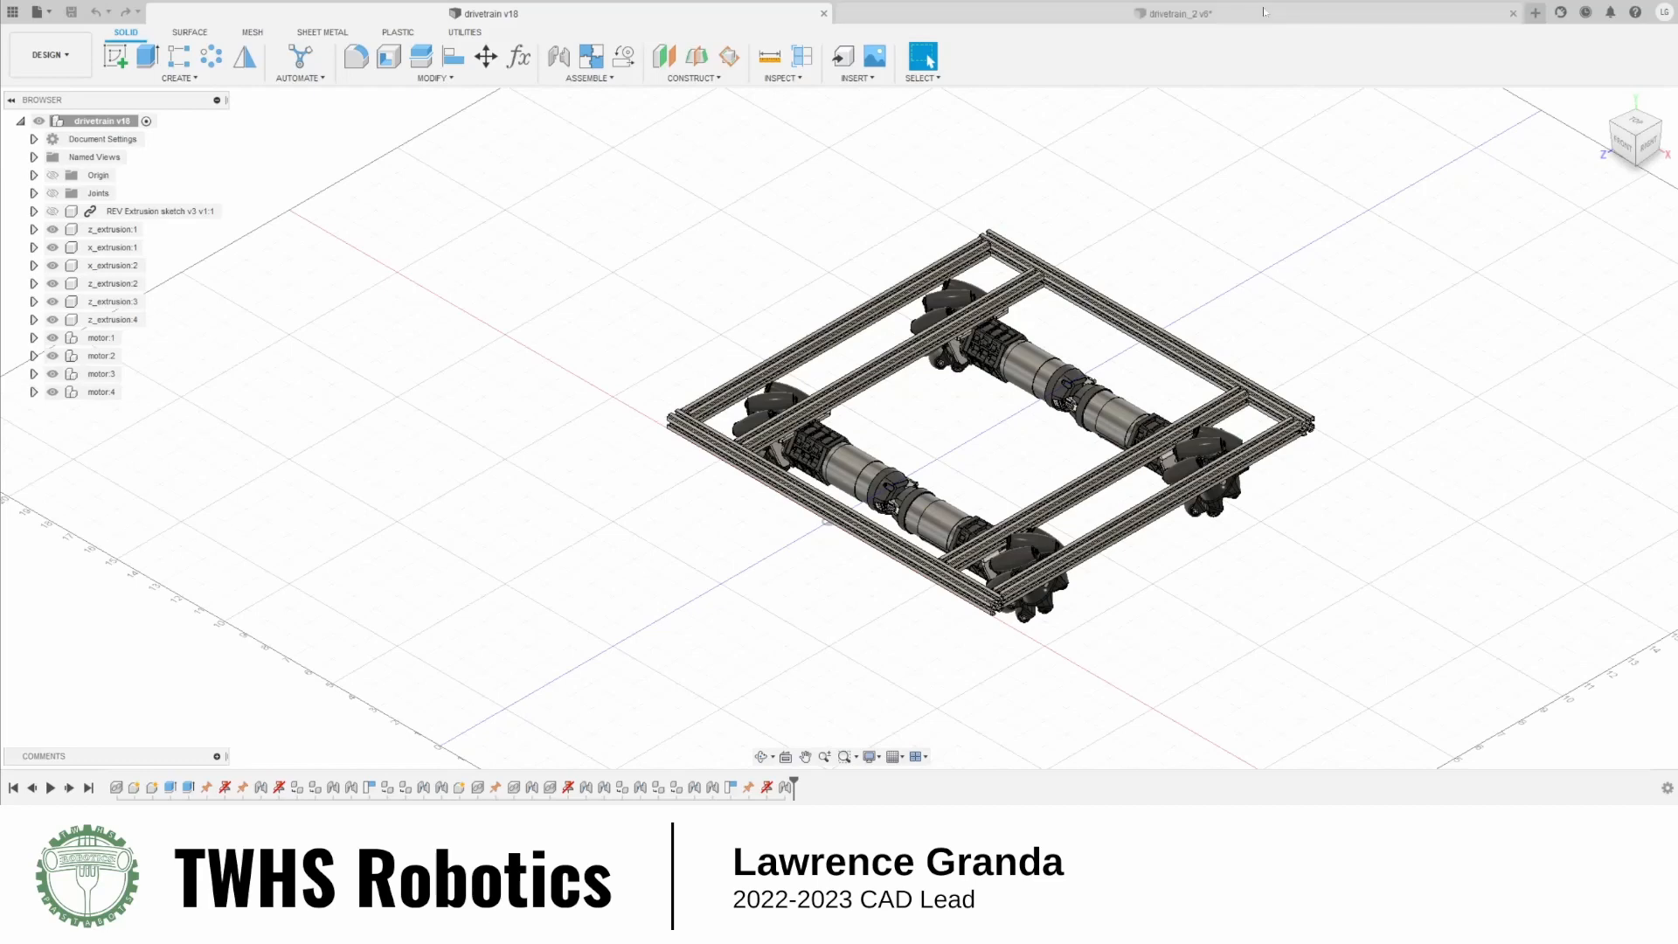
Compare the complete drivetrain design with the frame-only drivetrain_2 design, ending in drivetrain_2
click(1281, 14)
scroll(883, 620, up, 5)
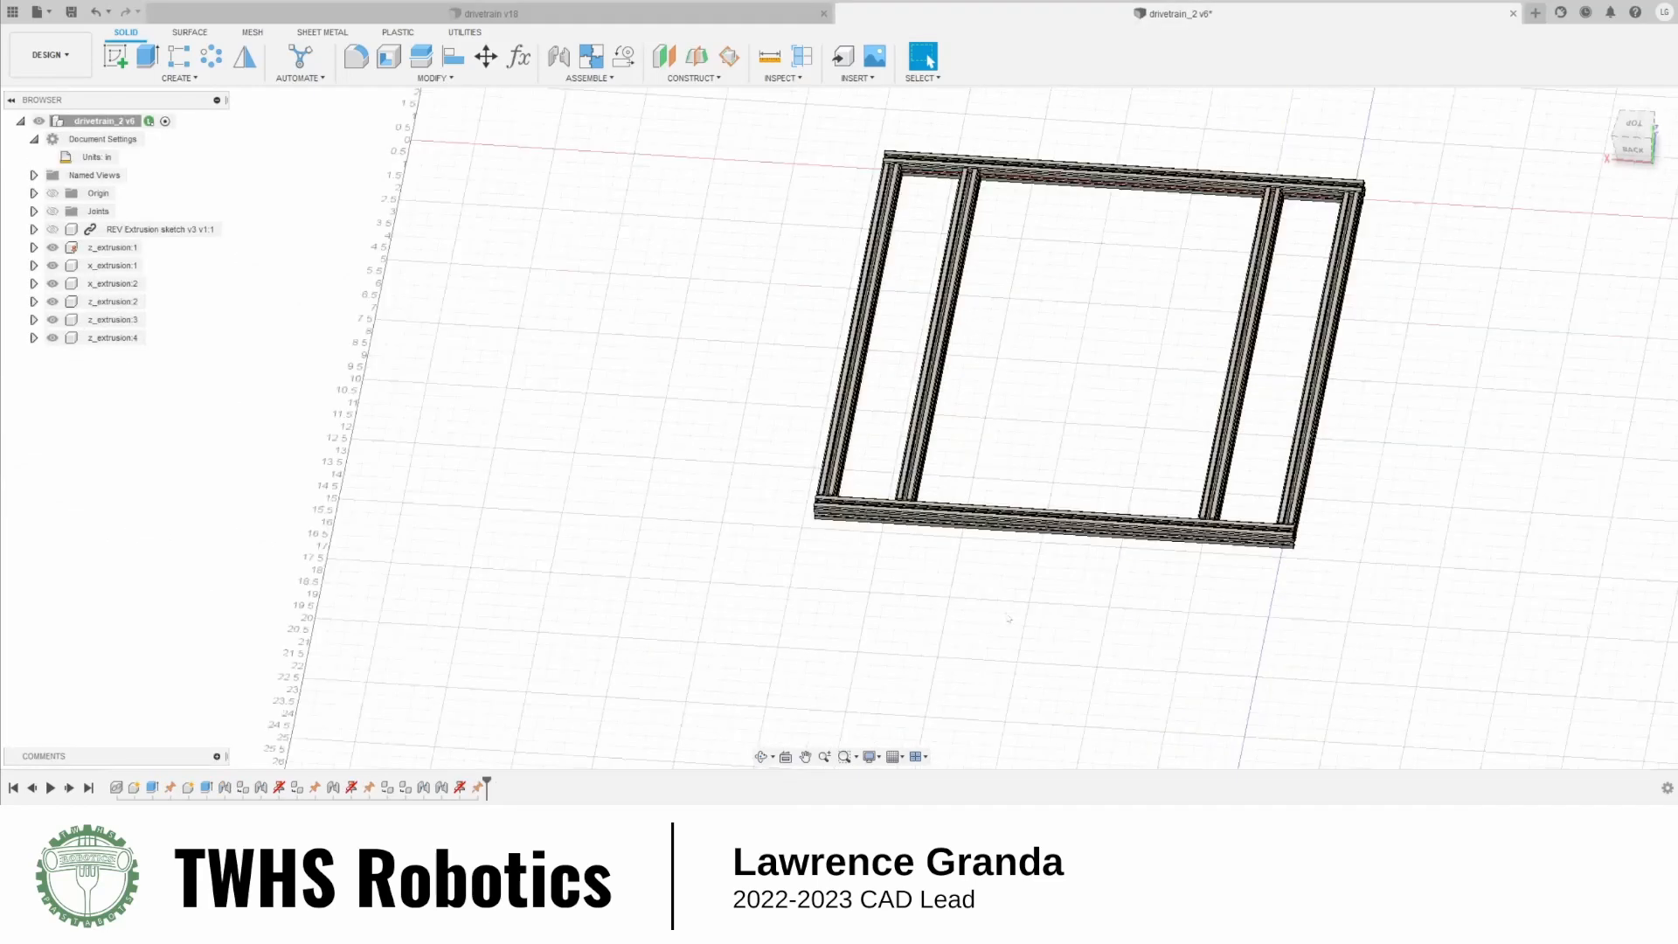
drag(1259, 437, 1488, 445)
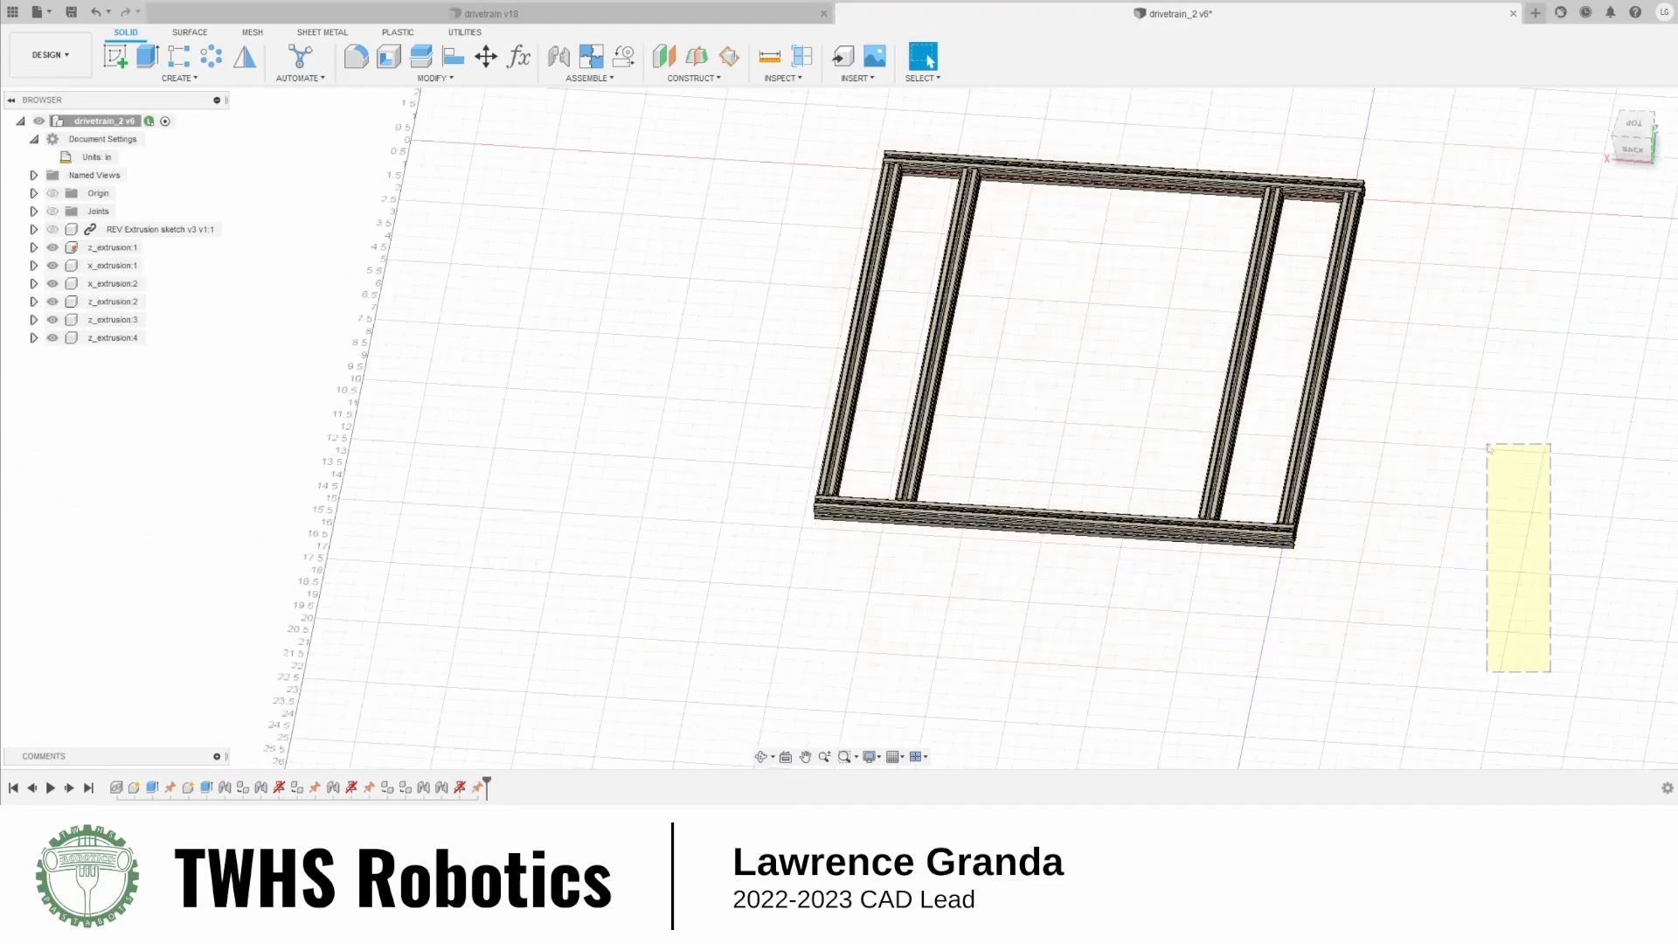
click(670, 12)
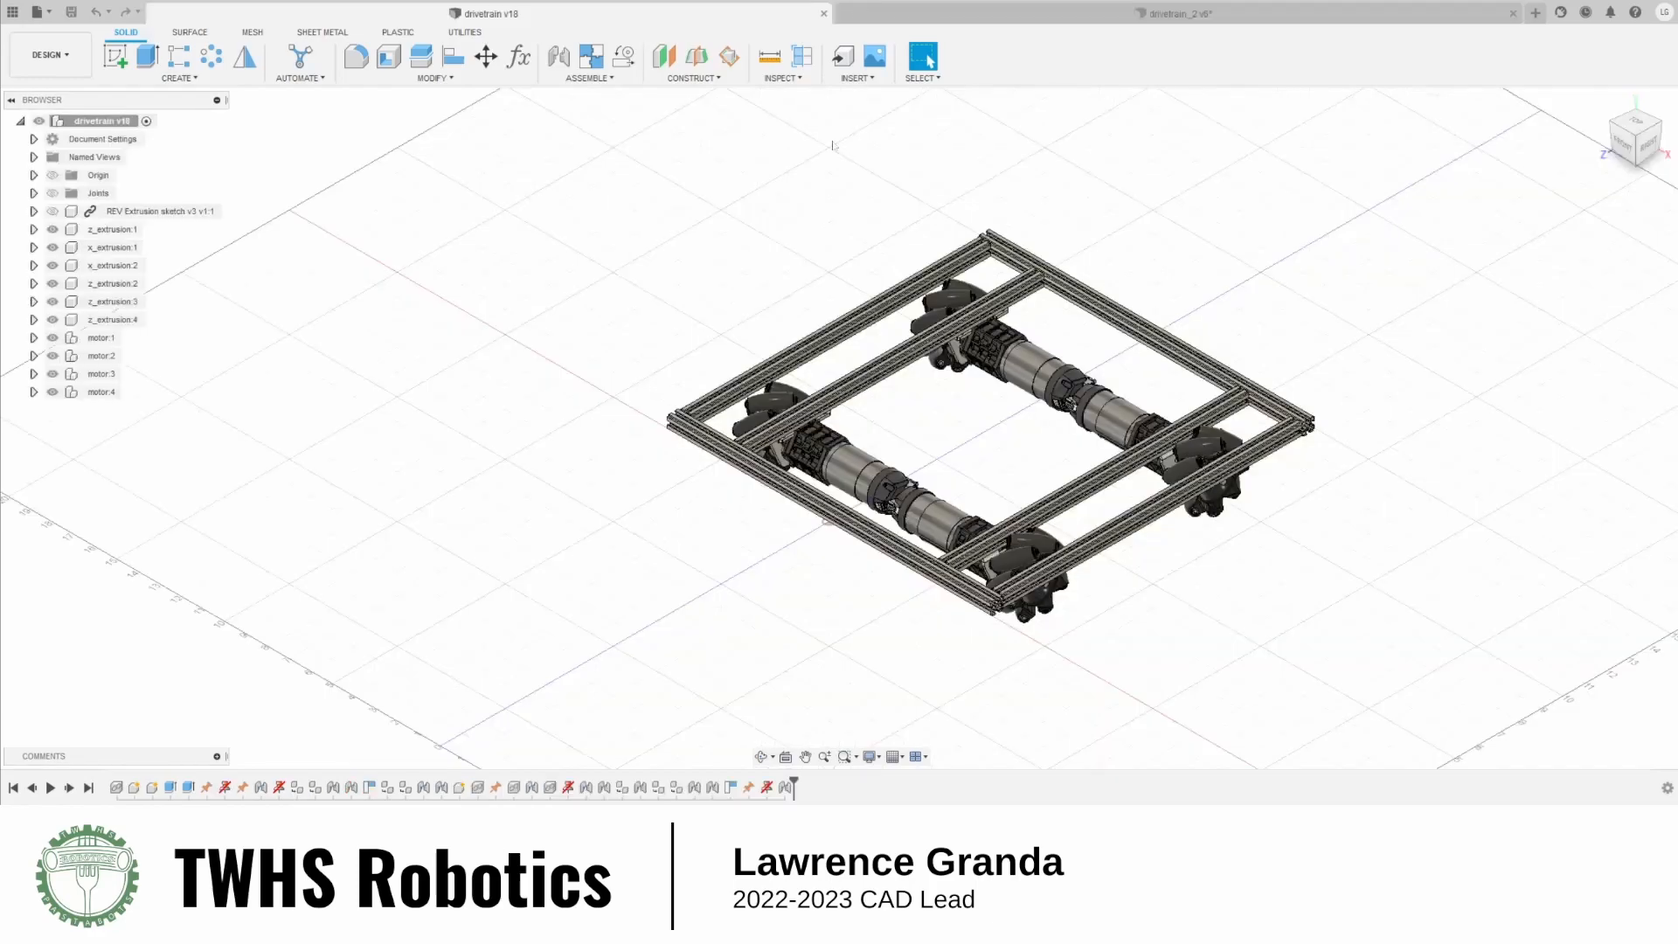
scroll(1166, 455, up, 10)
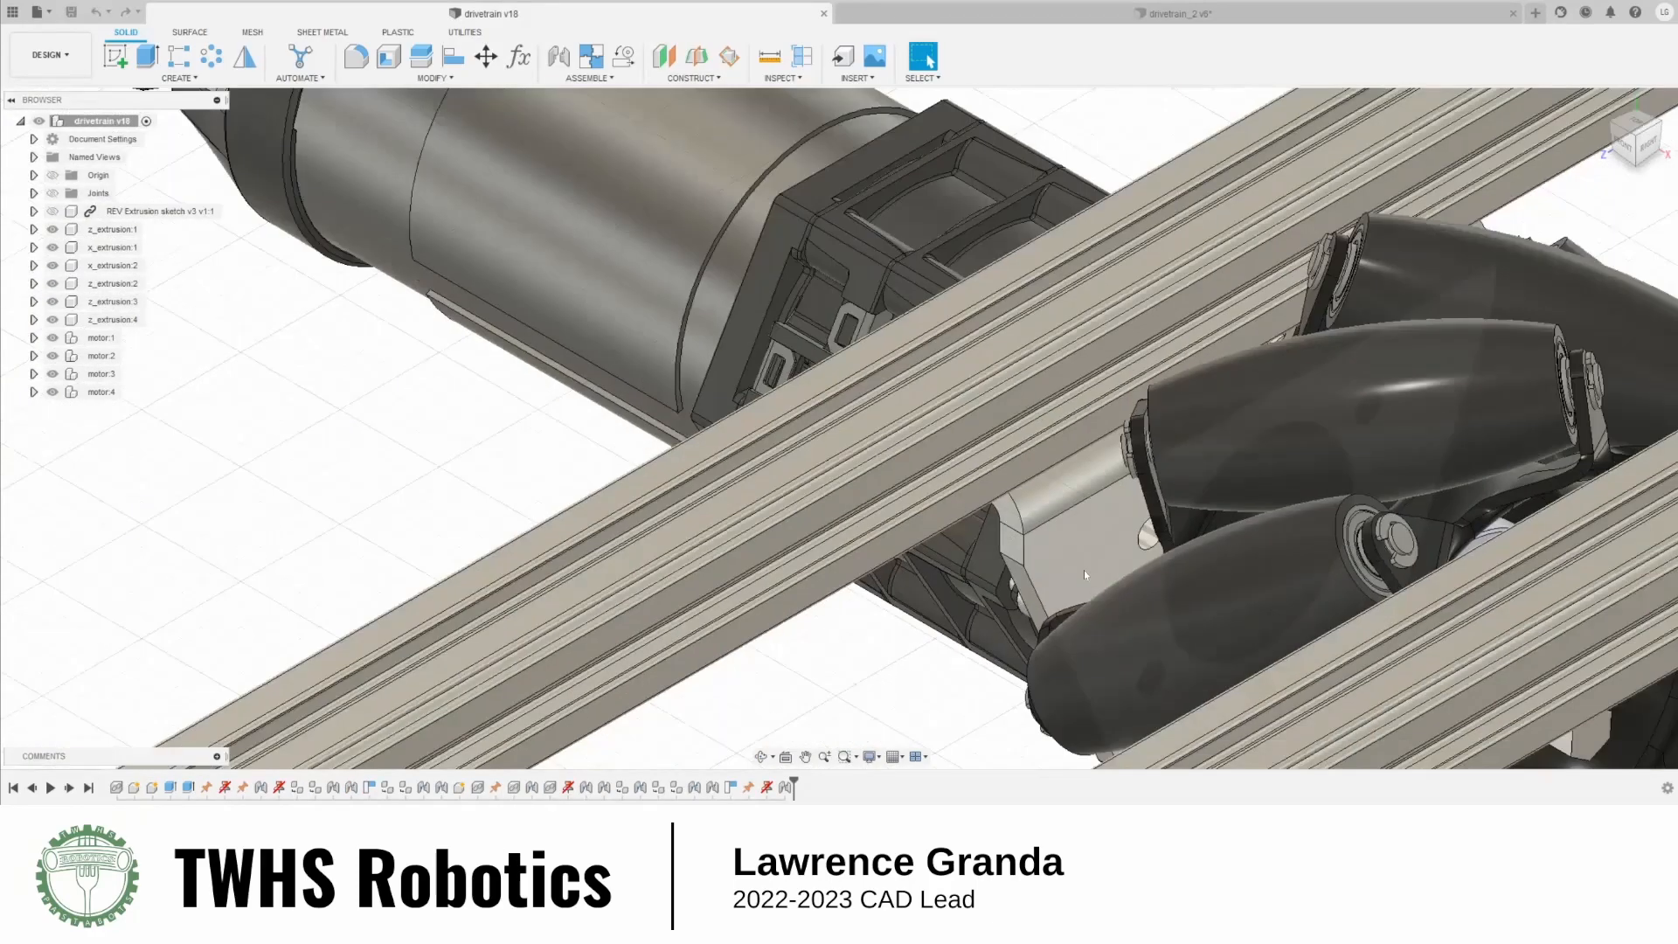
scroll(1084, 569, down, 10)
click(1224, 20)
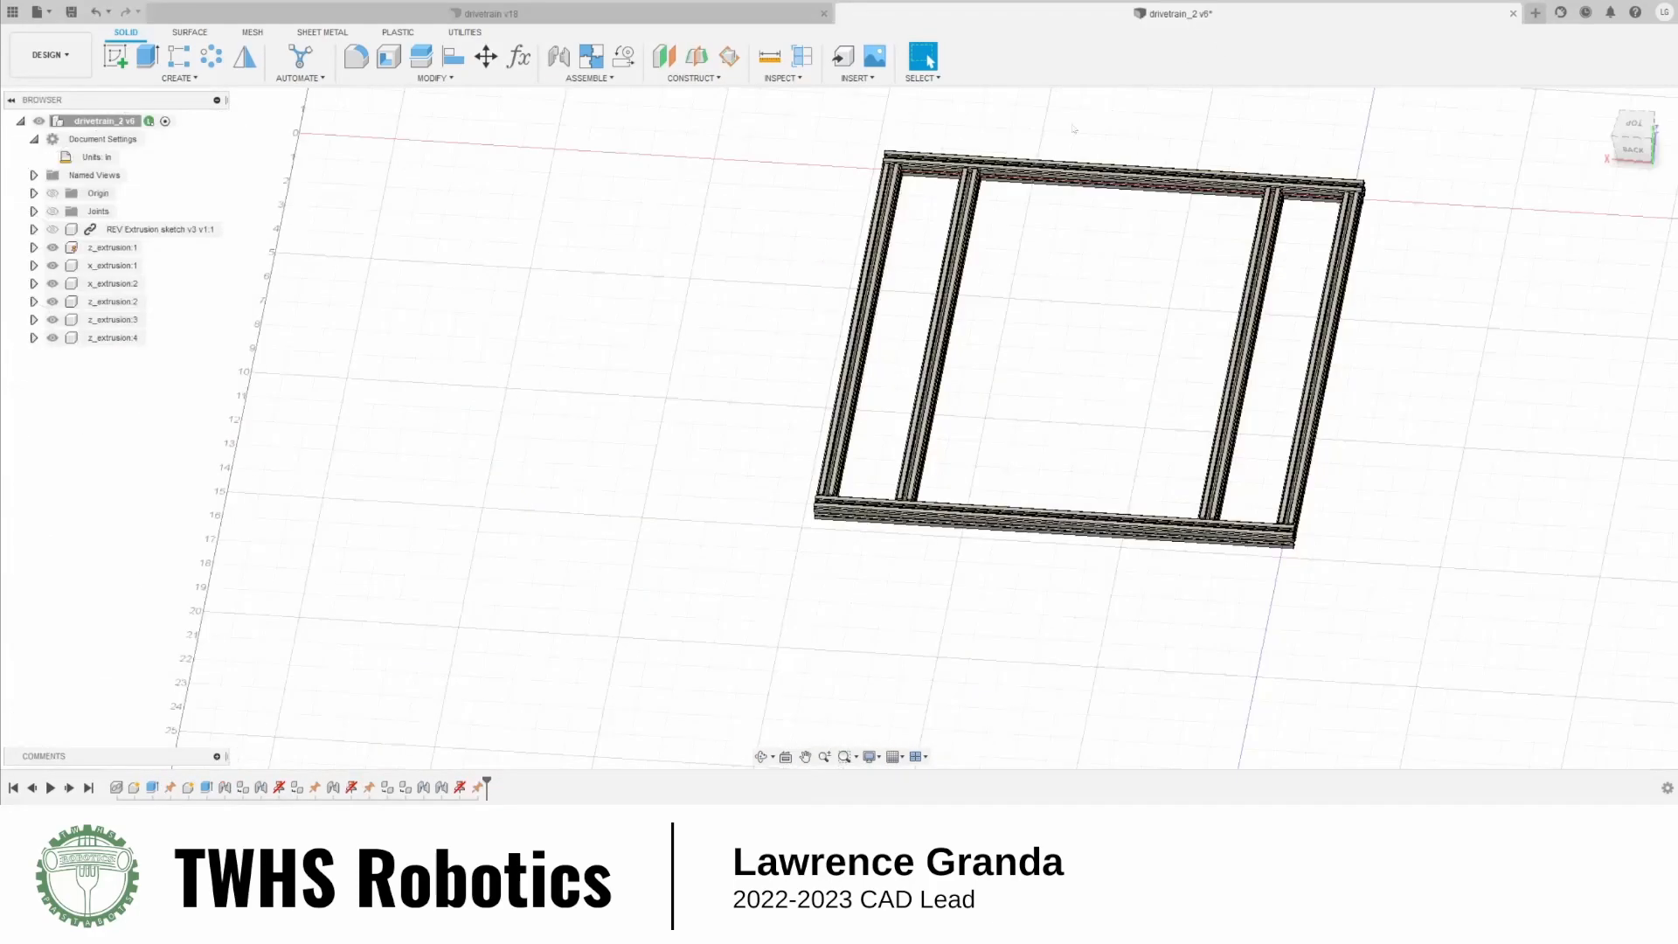
Insert the REV UltraPlanetary 3 Cartridges + Axle and the REV UltraPlanetary Bent Mounting Bracket into drivetrain_2 at their default positions
click(16, 11)
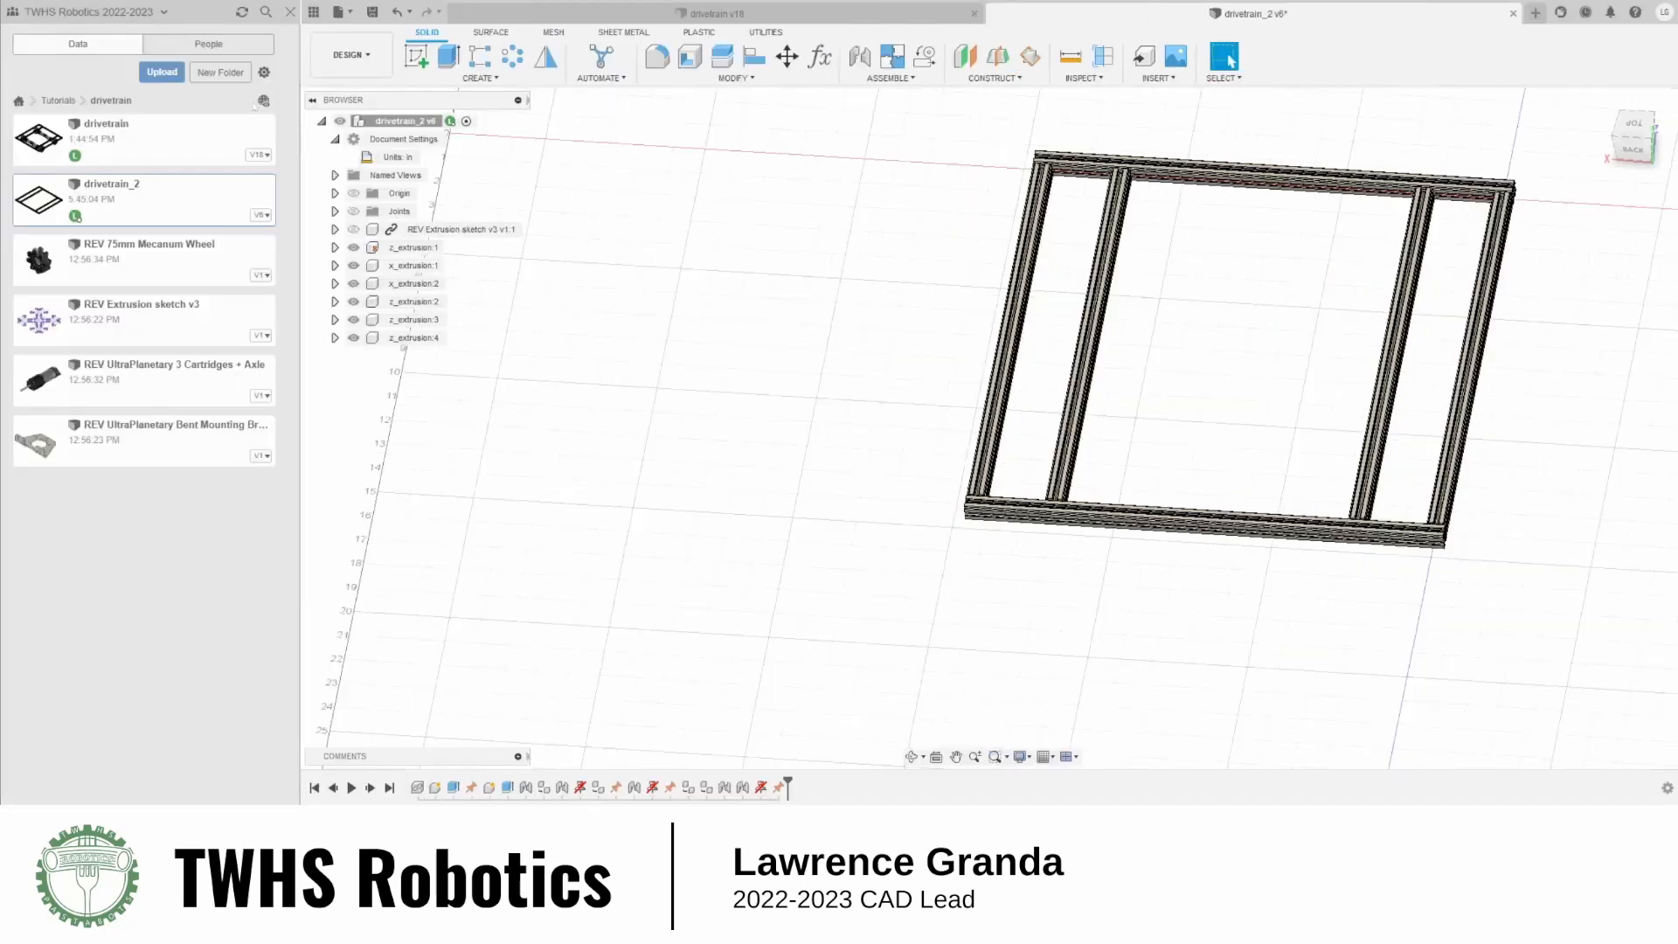
drag(131, 382, 903, 455)
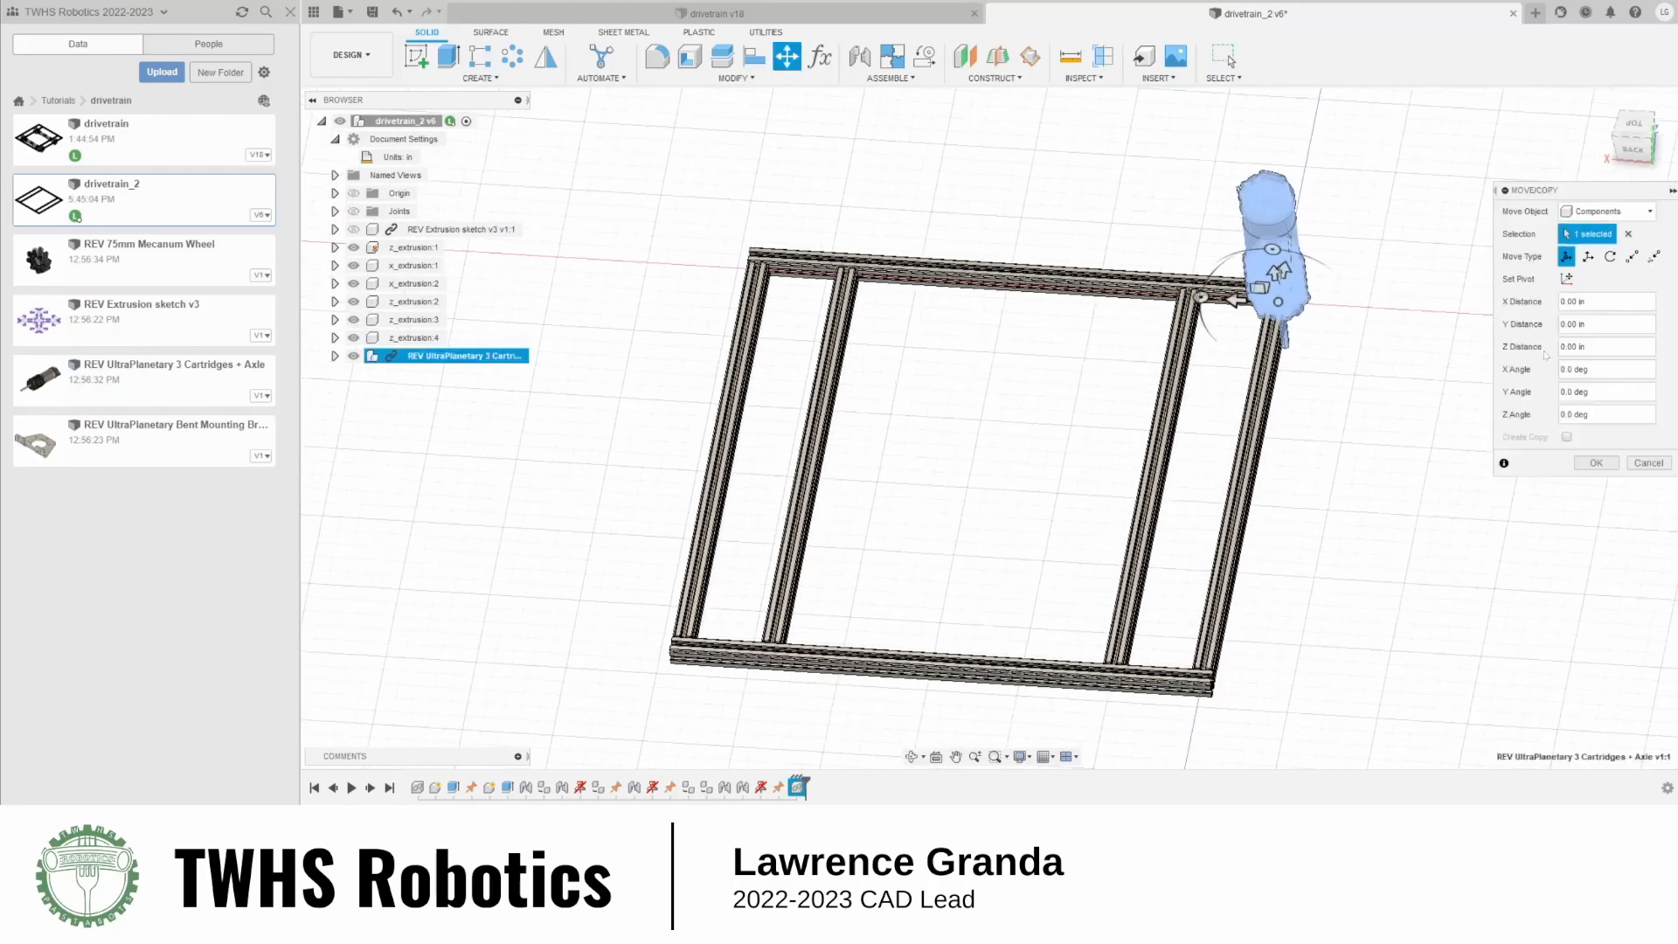
click(1595, 462)
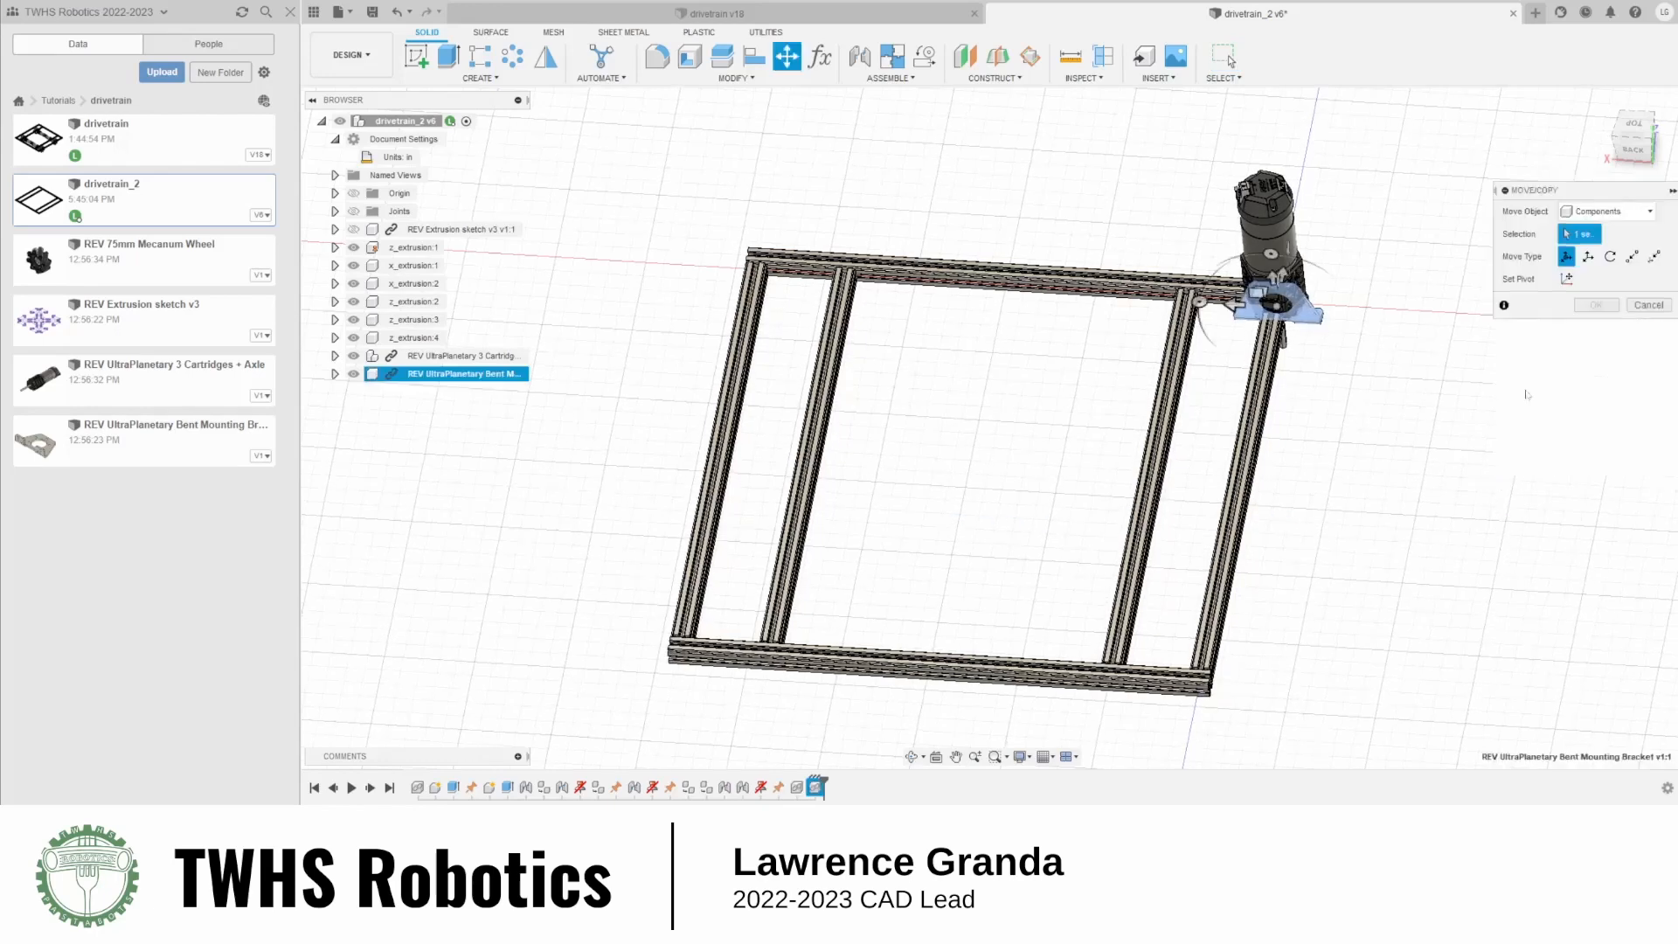
click(1596, 462)
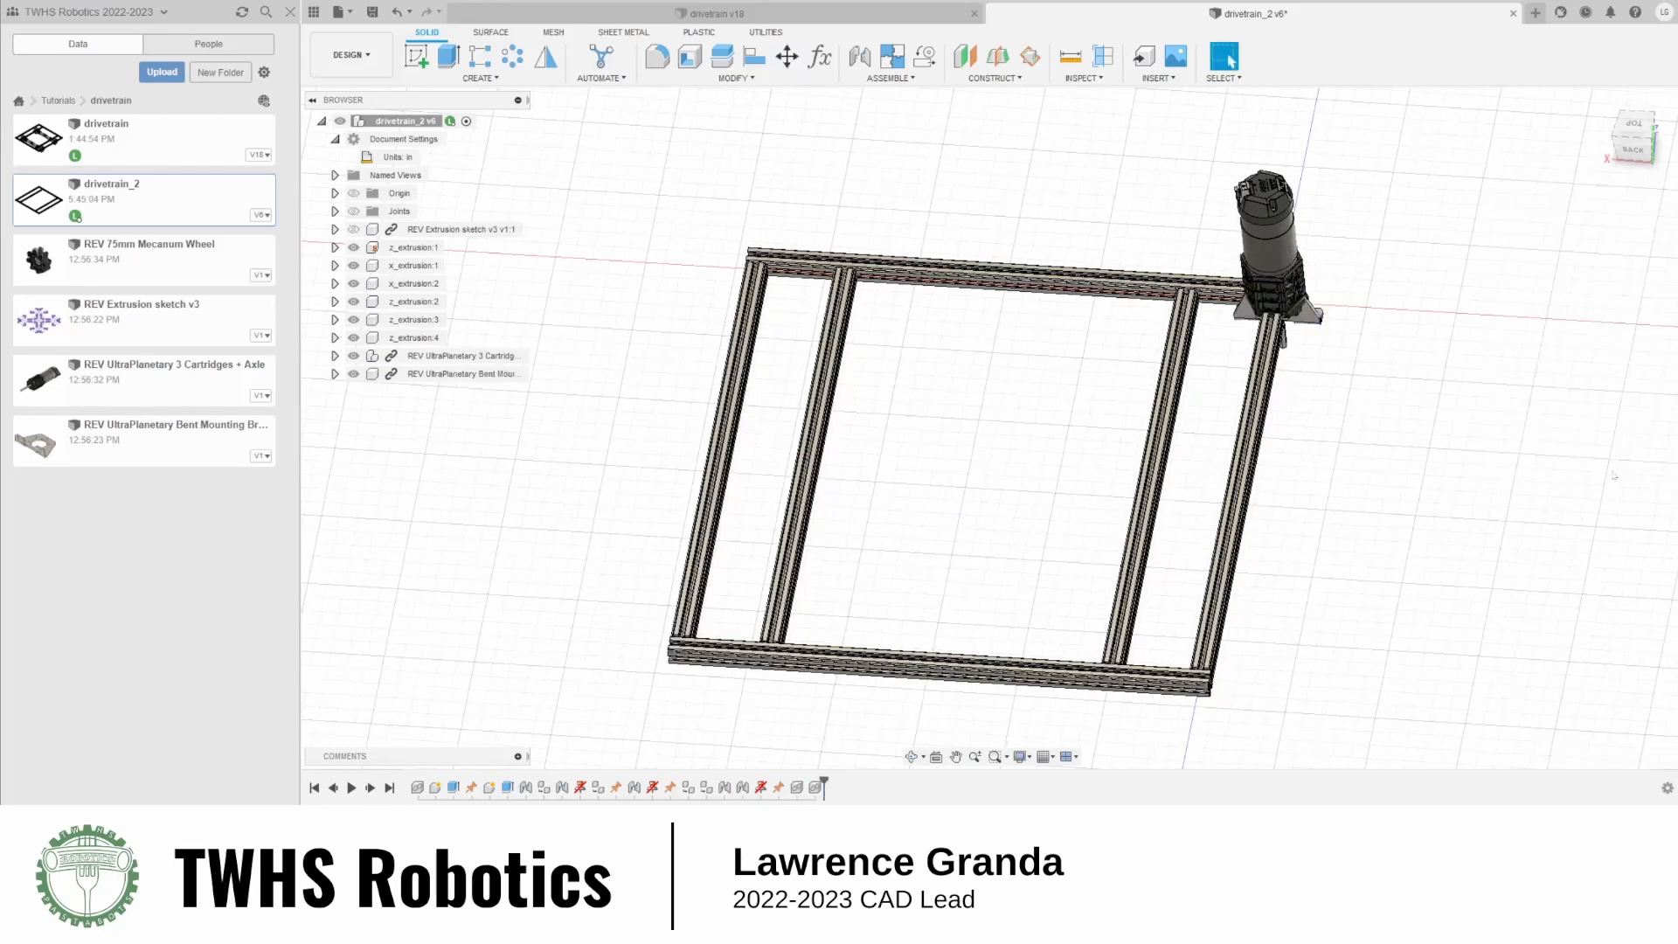
click(290, 12)
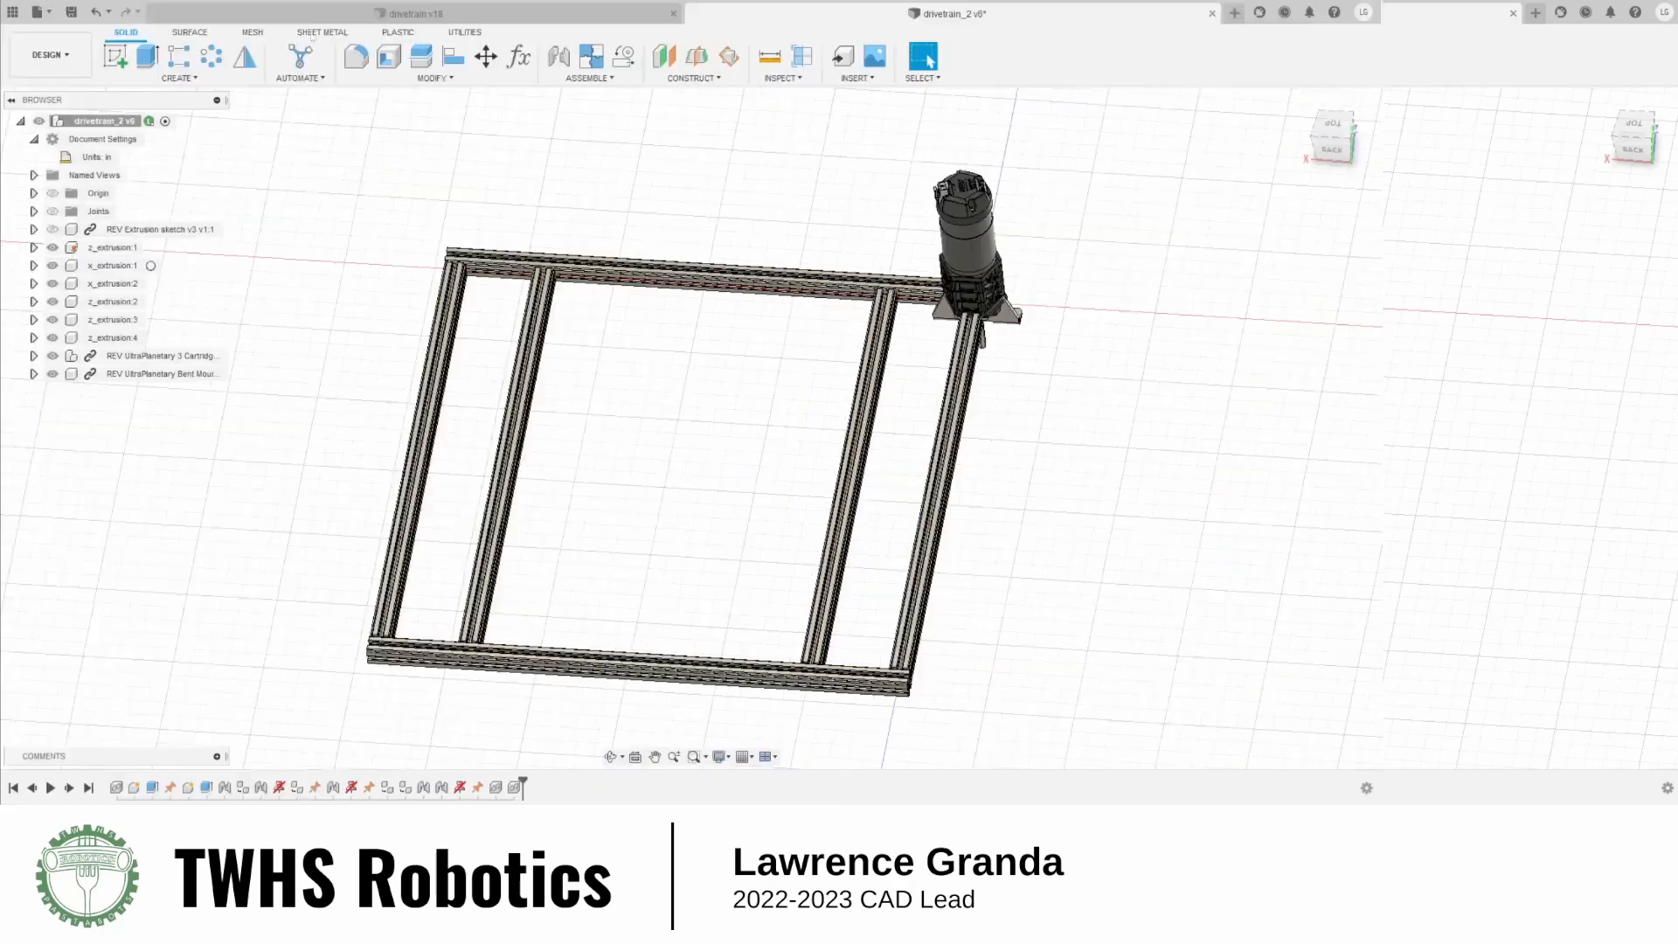
Create an active internal standard component named motor under the top-level drivetrain_2 assembly
shift+middle_drag(1178, 424, 1138, 476)
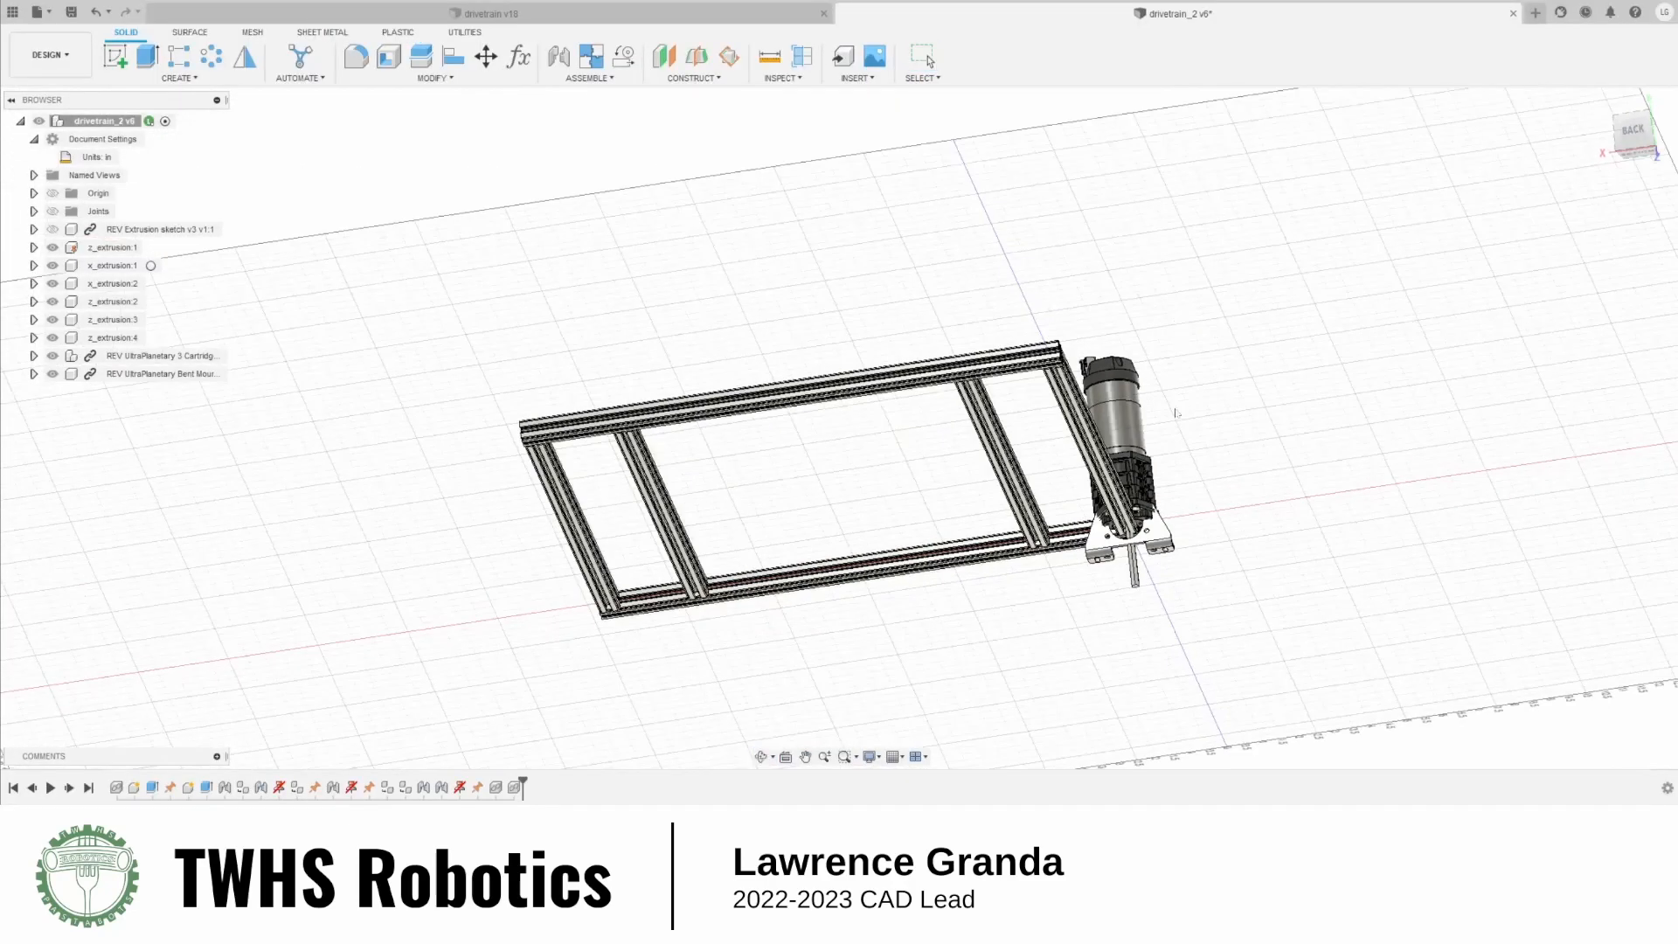
scroll(1197, 604, up, 5)
shift+middle_drag(1278, 375, 1236, 464)
scroll(1211, 438, down, 5)
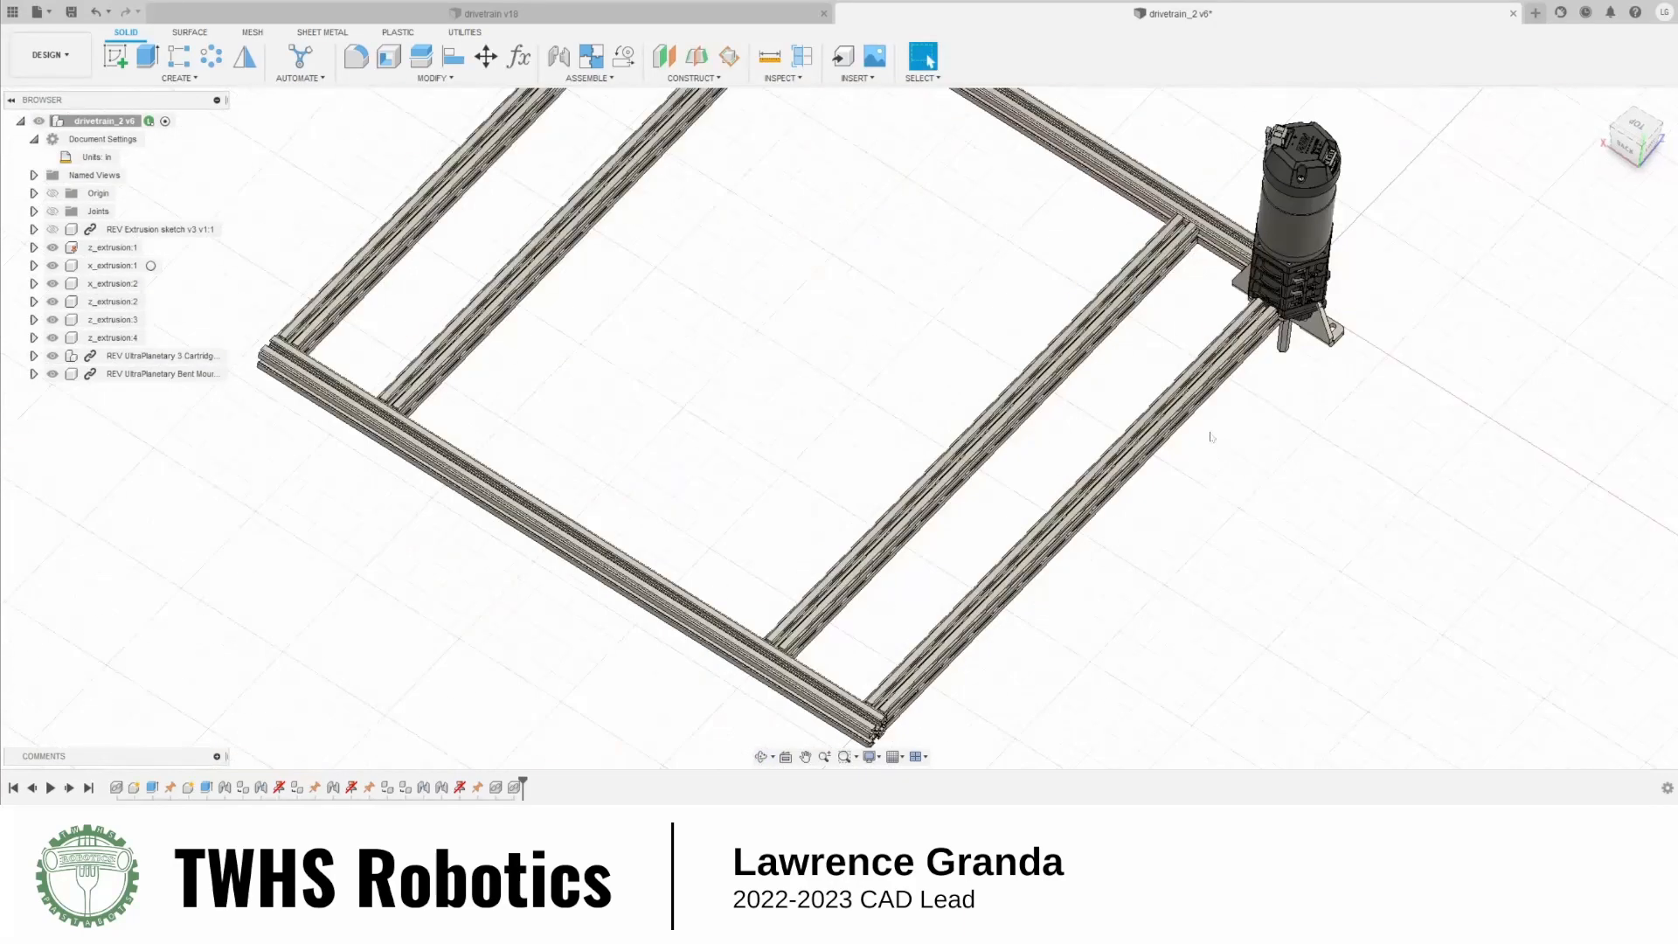
scroll(1401, 306, up, 5)
scroll(1307, 317, down, 4)
scroll(1307, 318, down, 2)
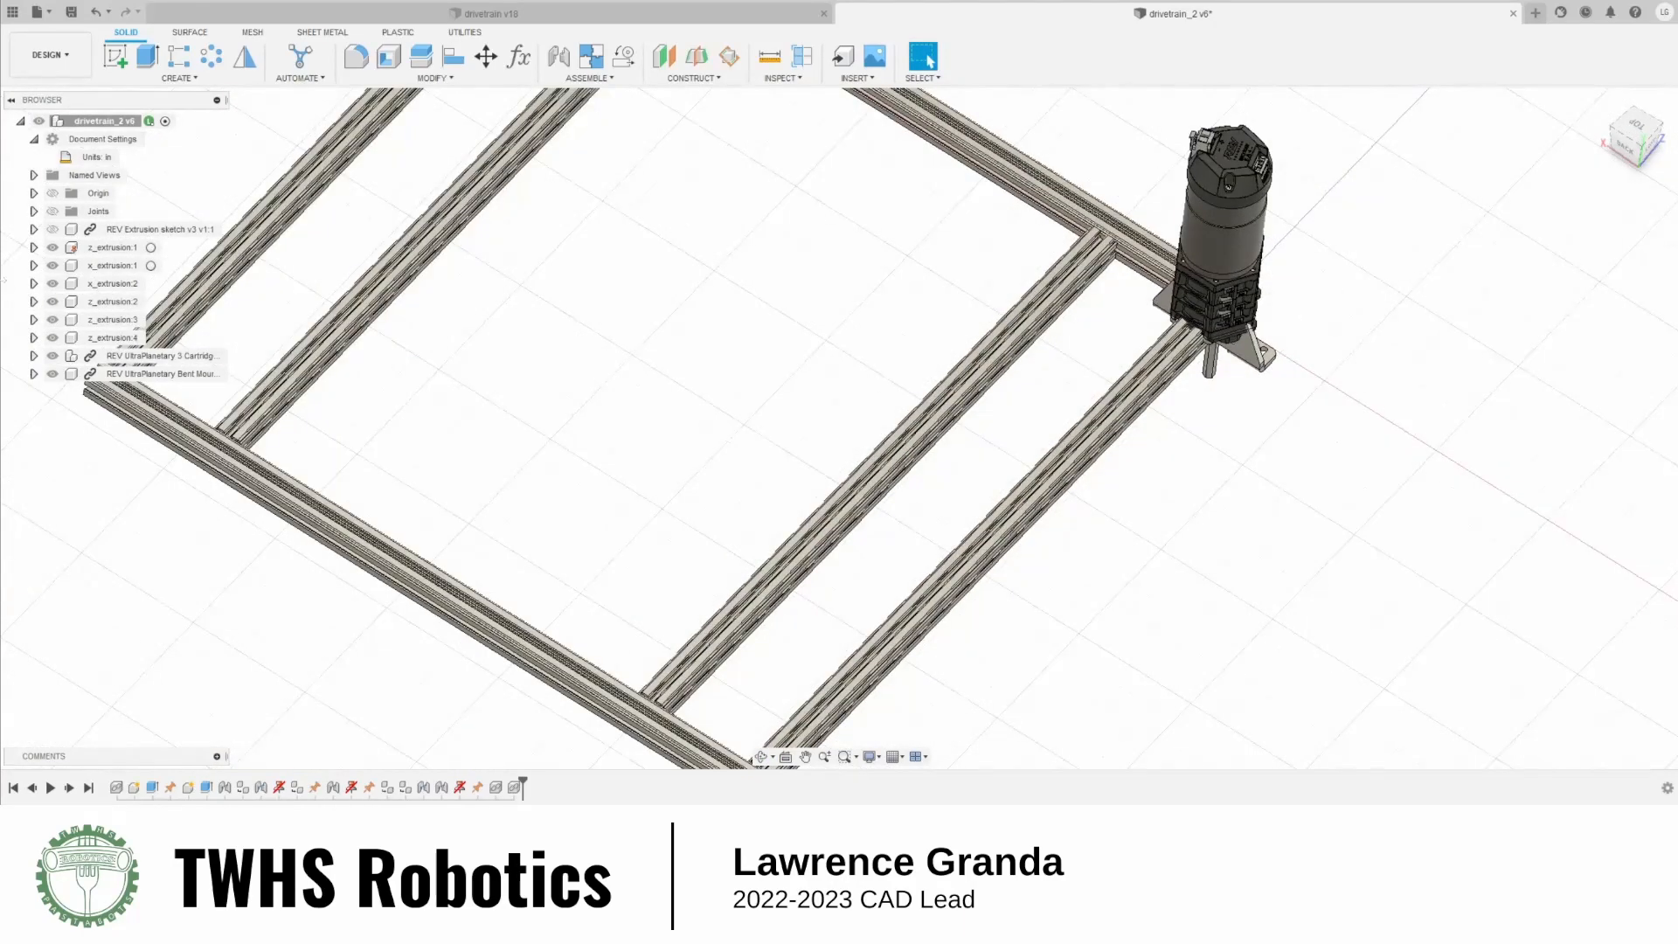
click(145, 356)
click(139, 374)
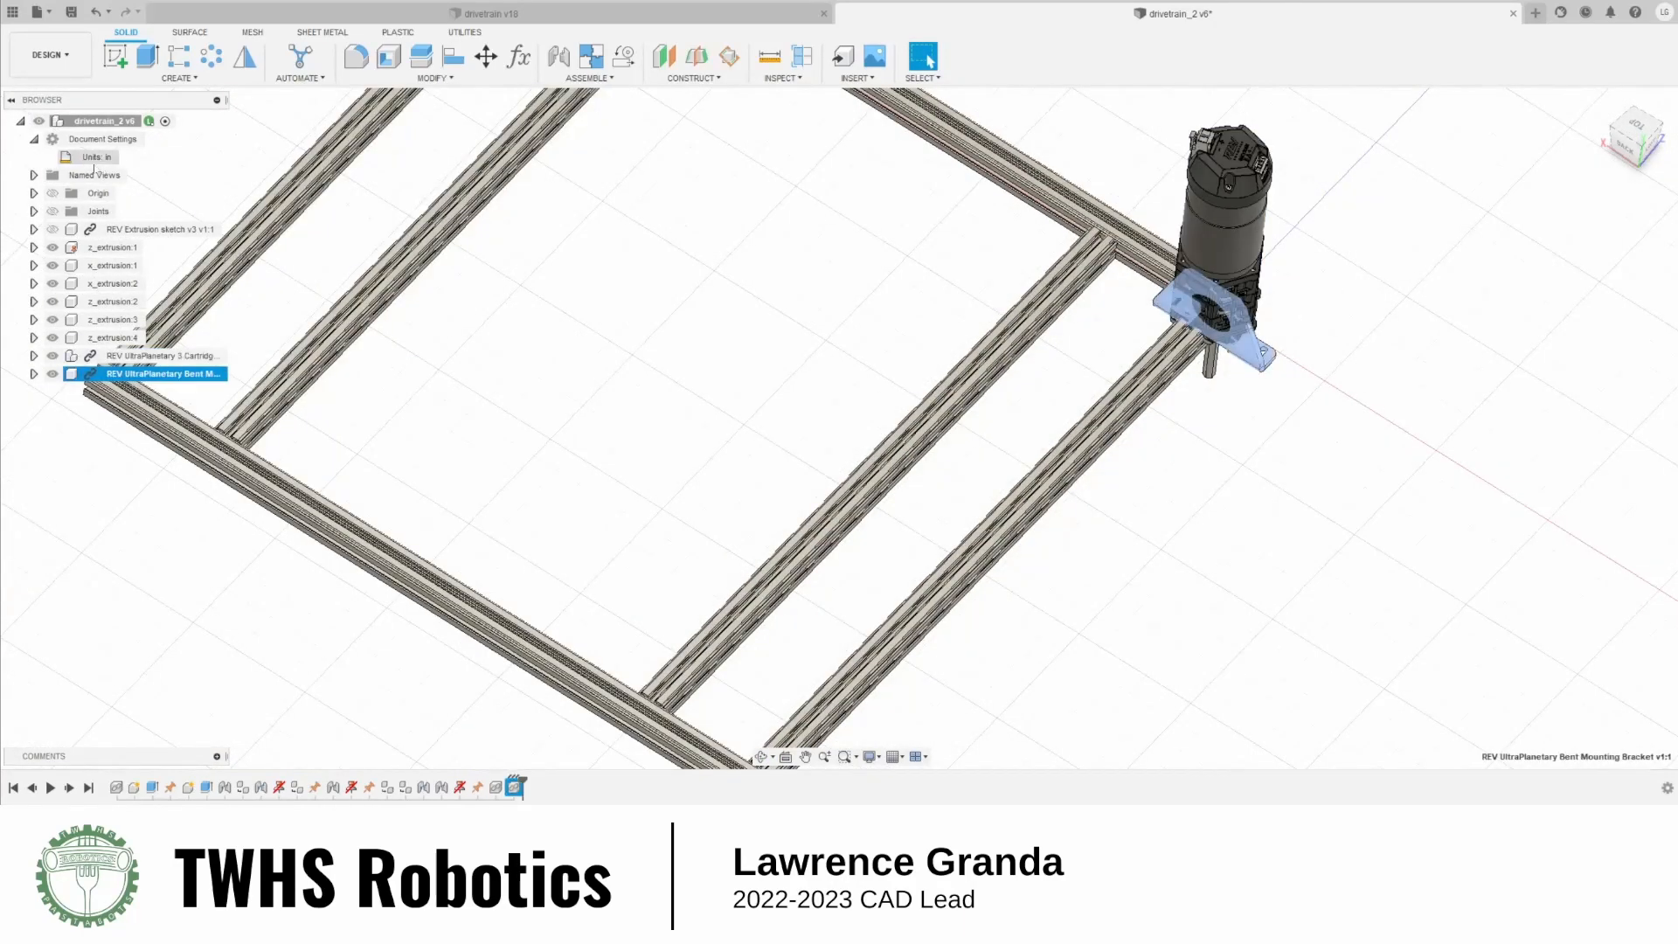
right_click(82, 124)
click(202, 230)
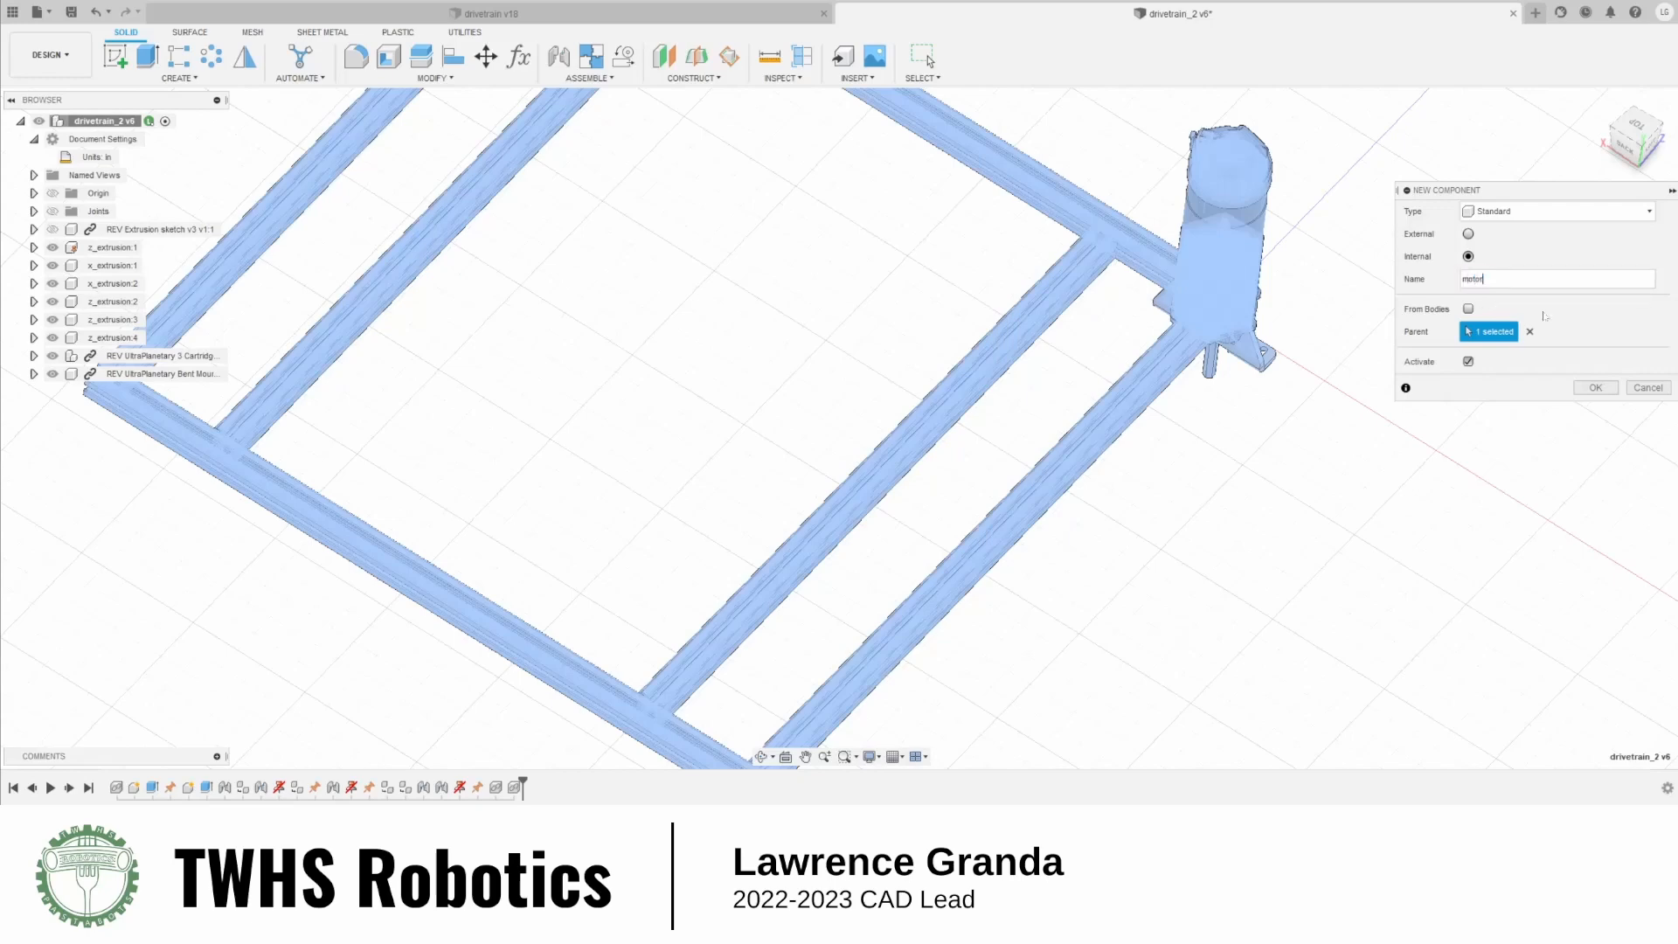
click(1592, 387)
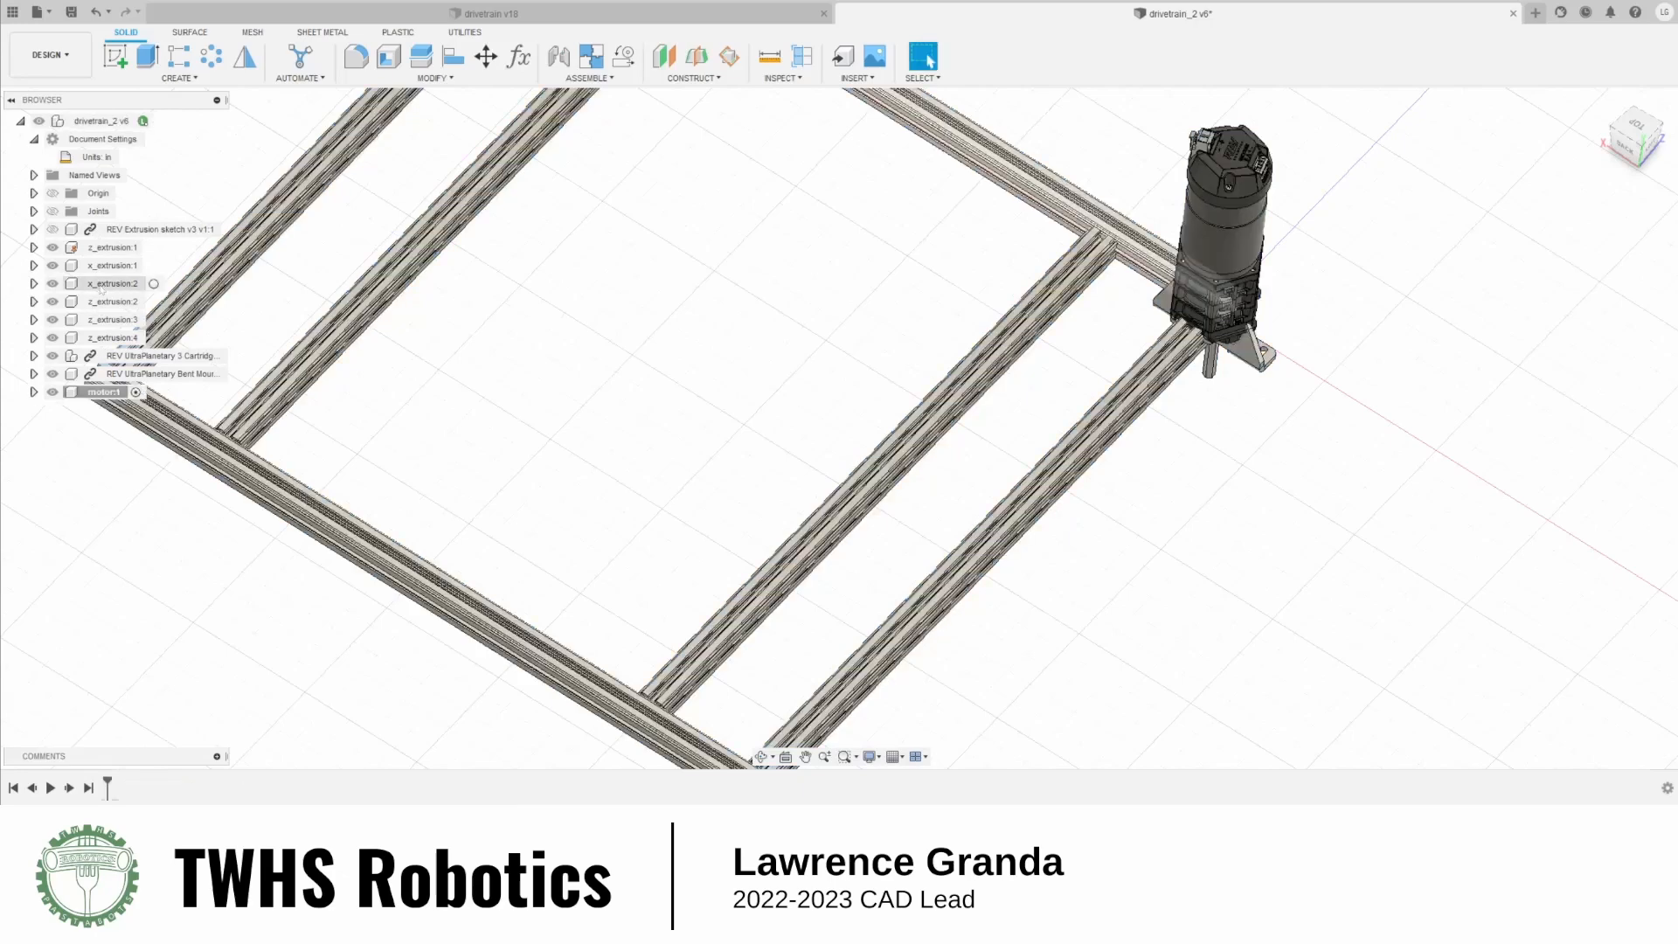
Move the UltraPlanetary cartridge assembly and the bent mounting bracket into the motor component and expand it to show its contents
click(145, 356)
shift+click(131, 374)
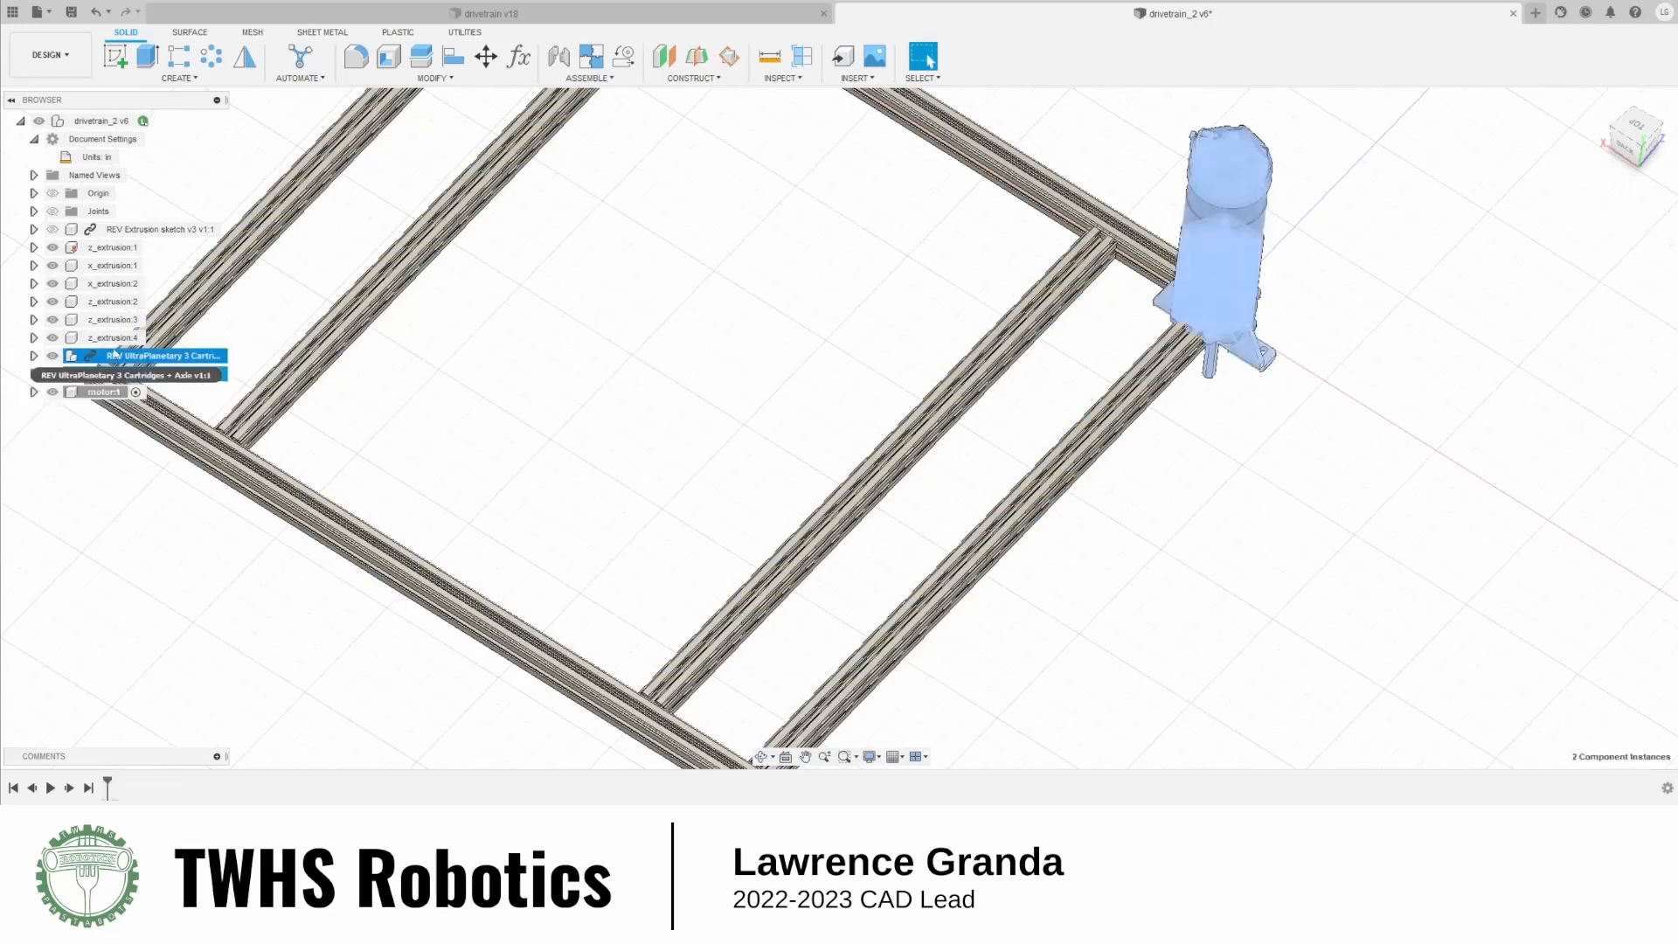
mouse_move(131, 374)
mouse_down()
mouse_move(127, 360)
mouse_move(100, 391)
mouse_move(103, 356)
mouse_up()
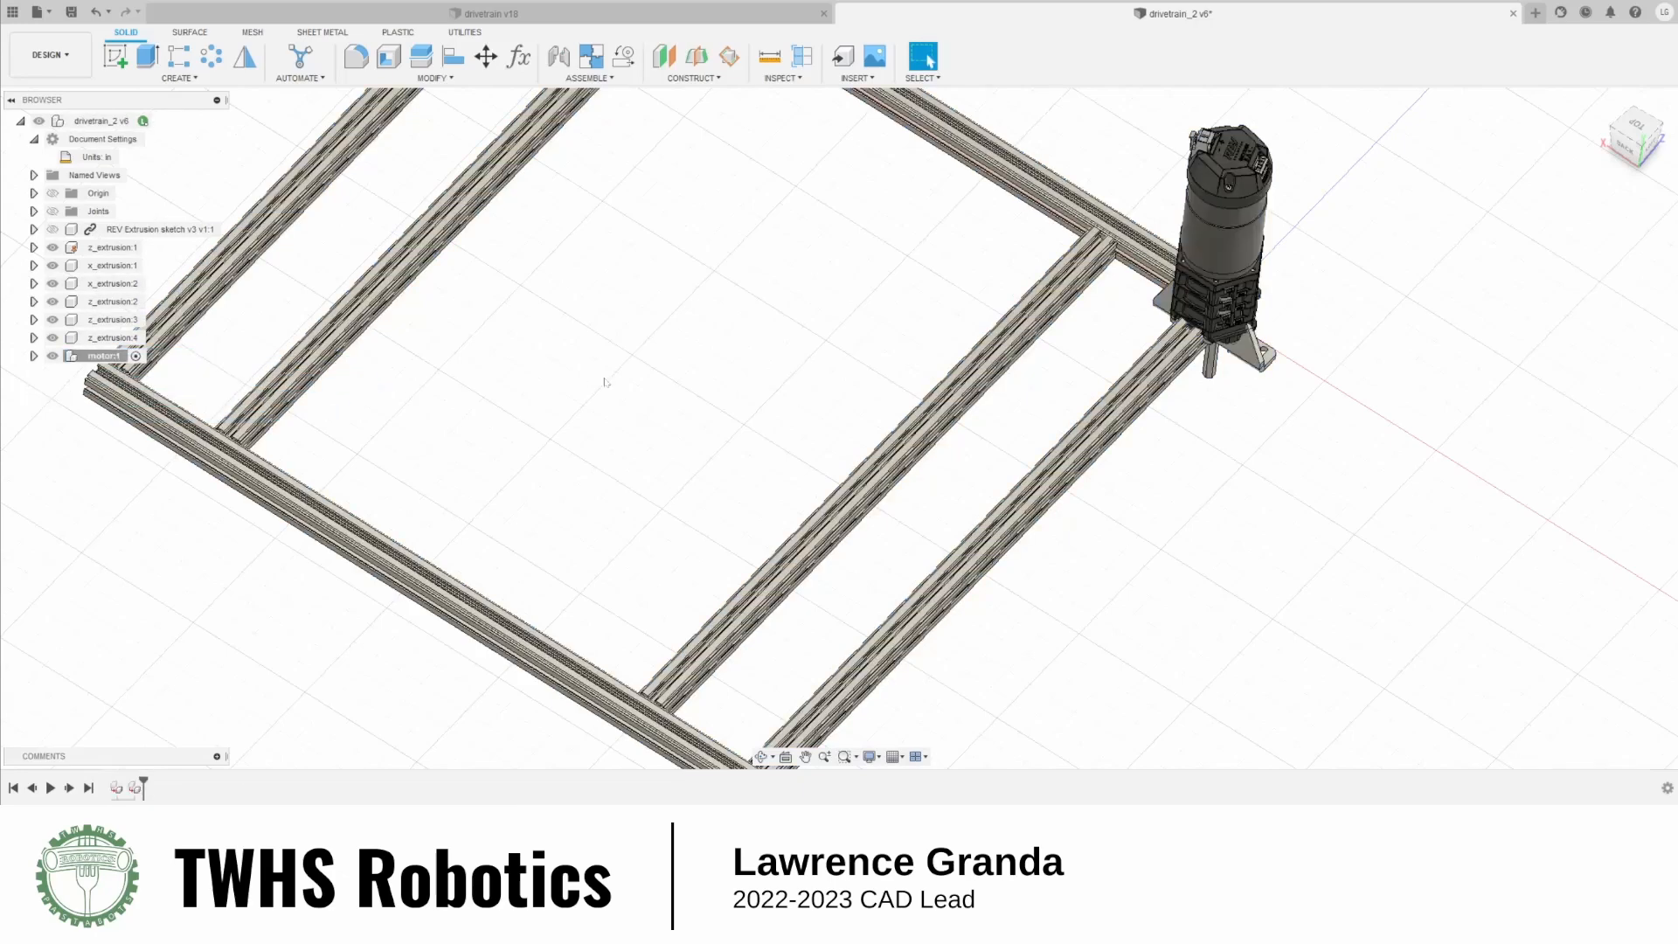
scroll(971, 405, down, 5)
click(34, 356)
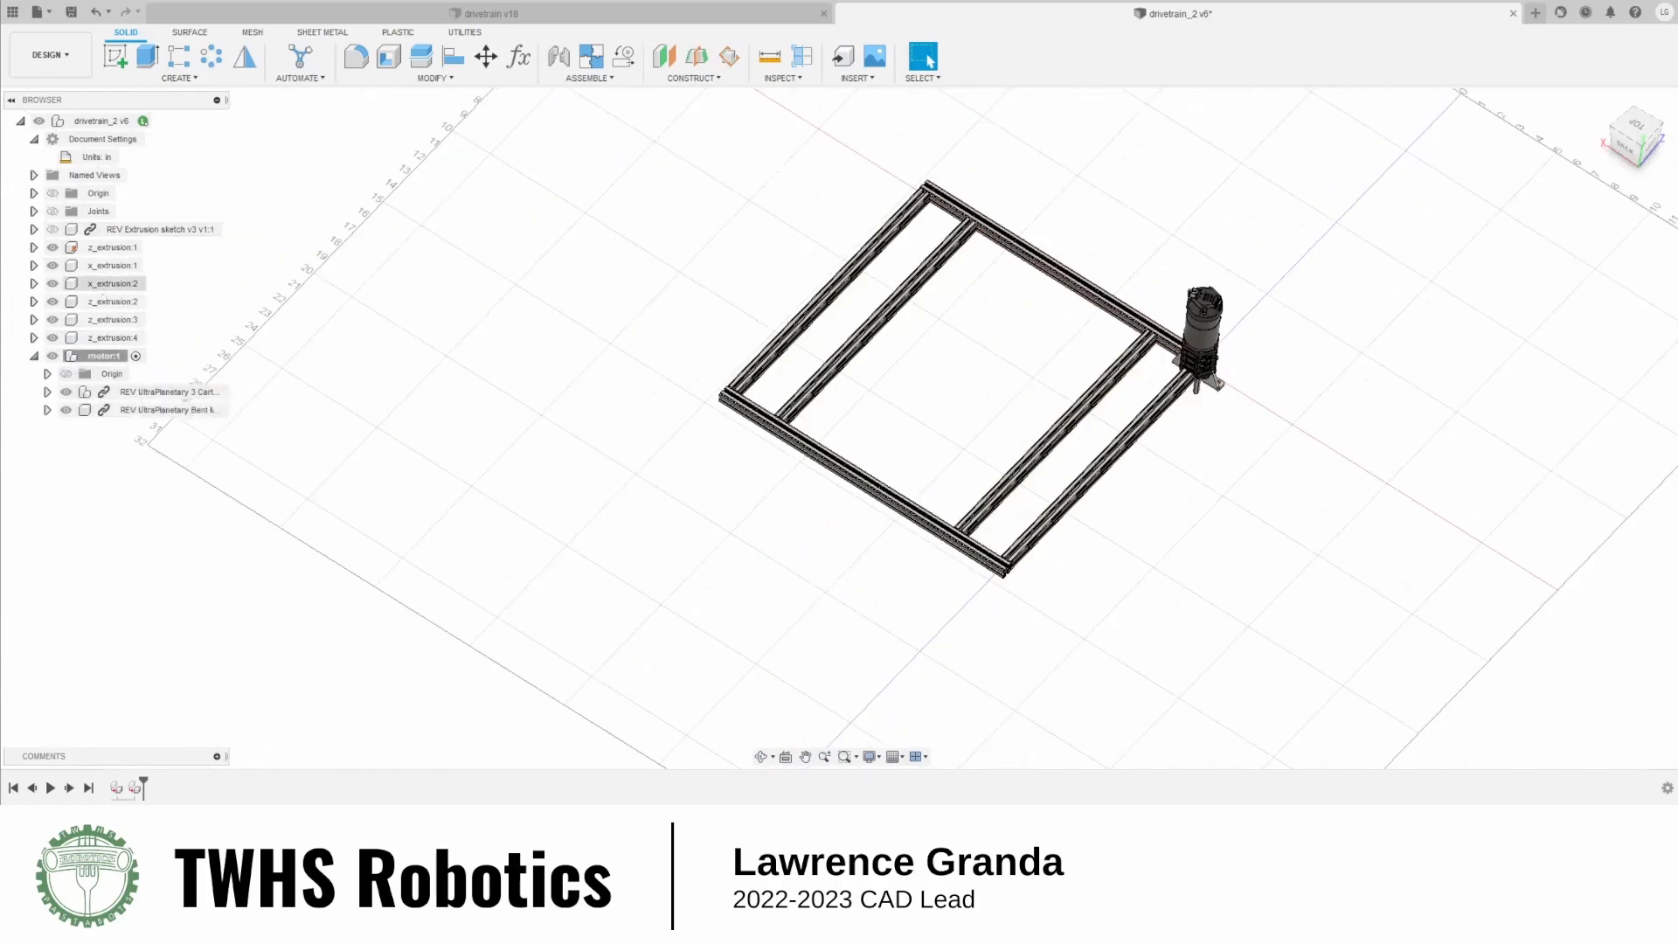
Isolate the motor component so the frame extrusions are hidden
scroll(1013, 406, up, 5)
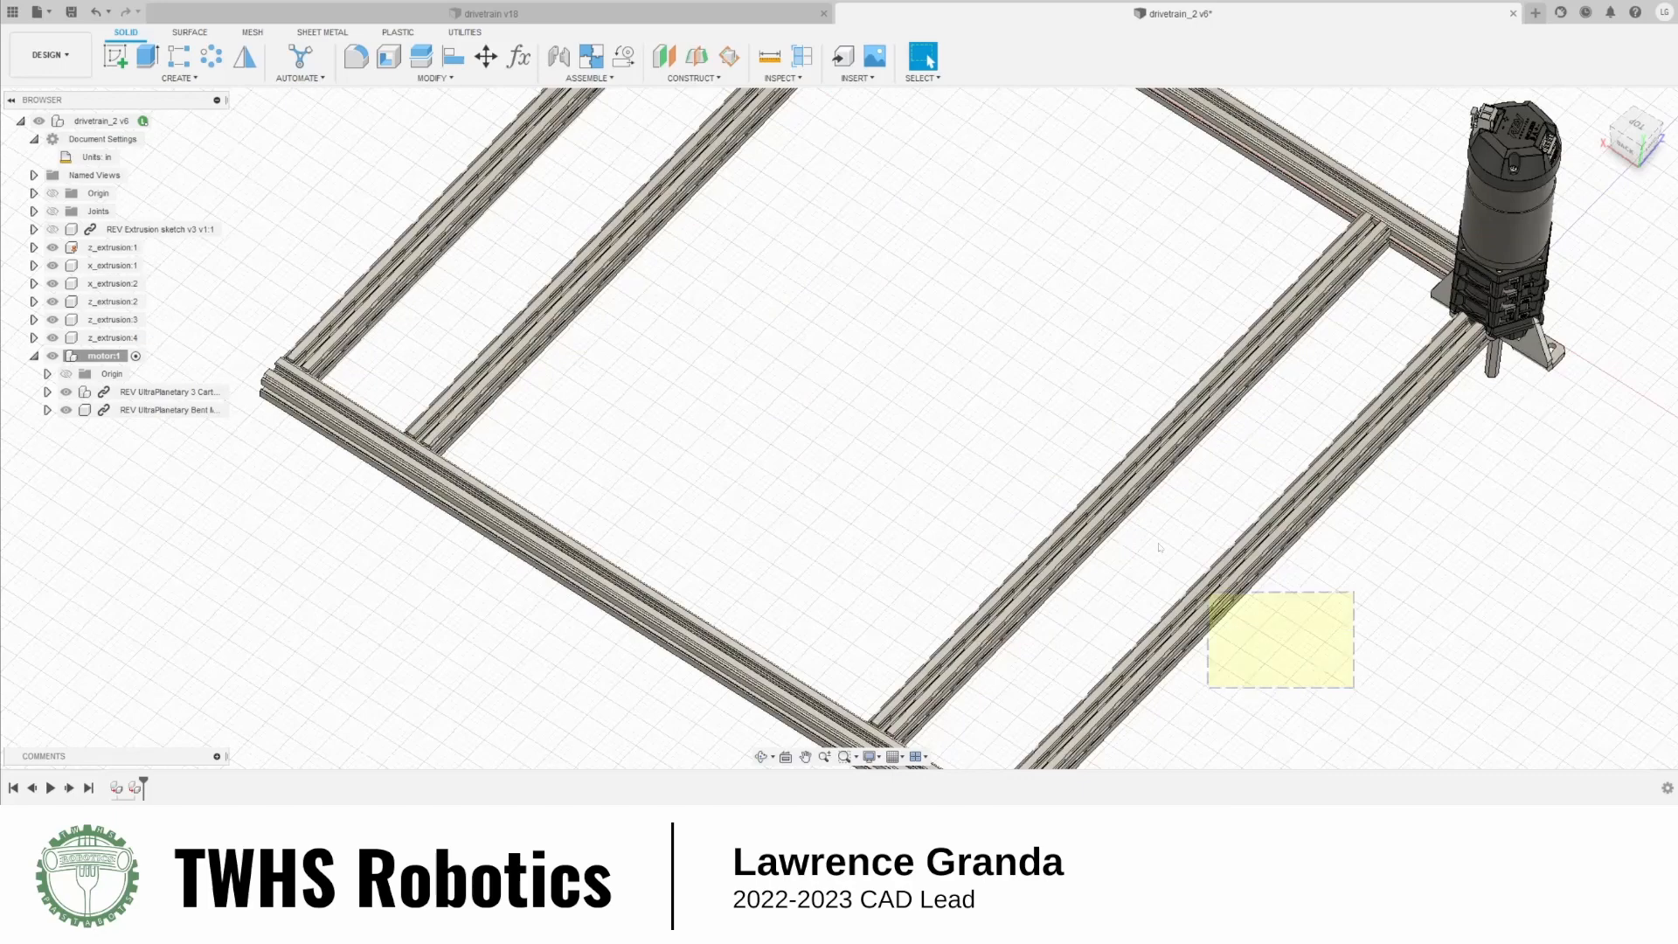
drag(1159, 547, 1022, 422)
click(1470, 554)
scroll(1471, 554, down, 6)
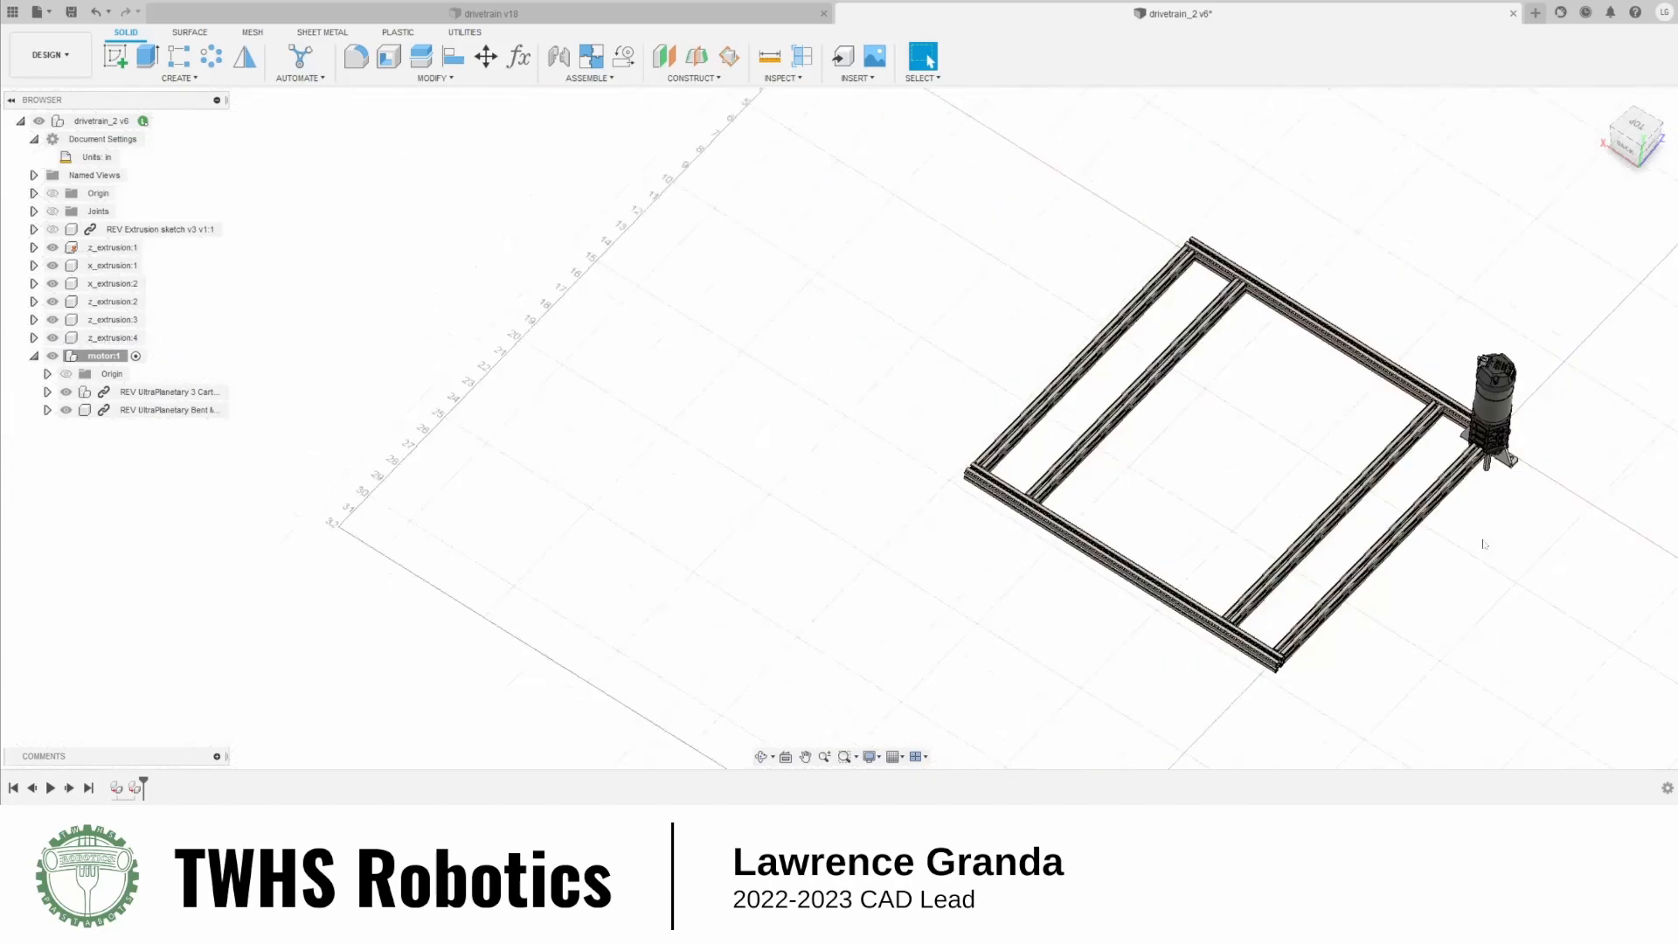
right_click(101, 358)
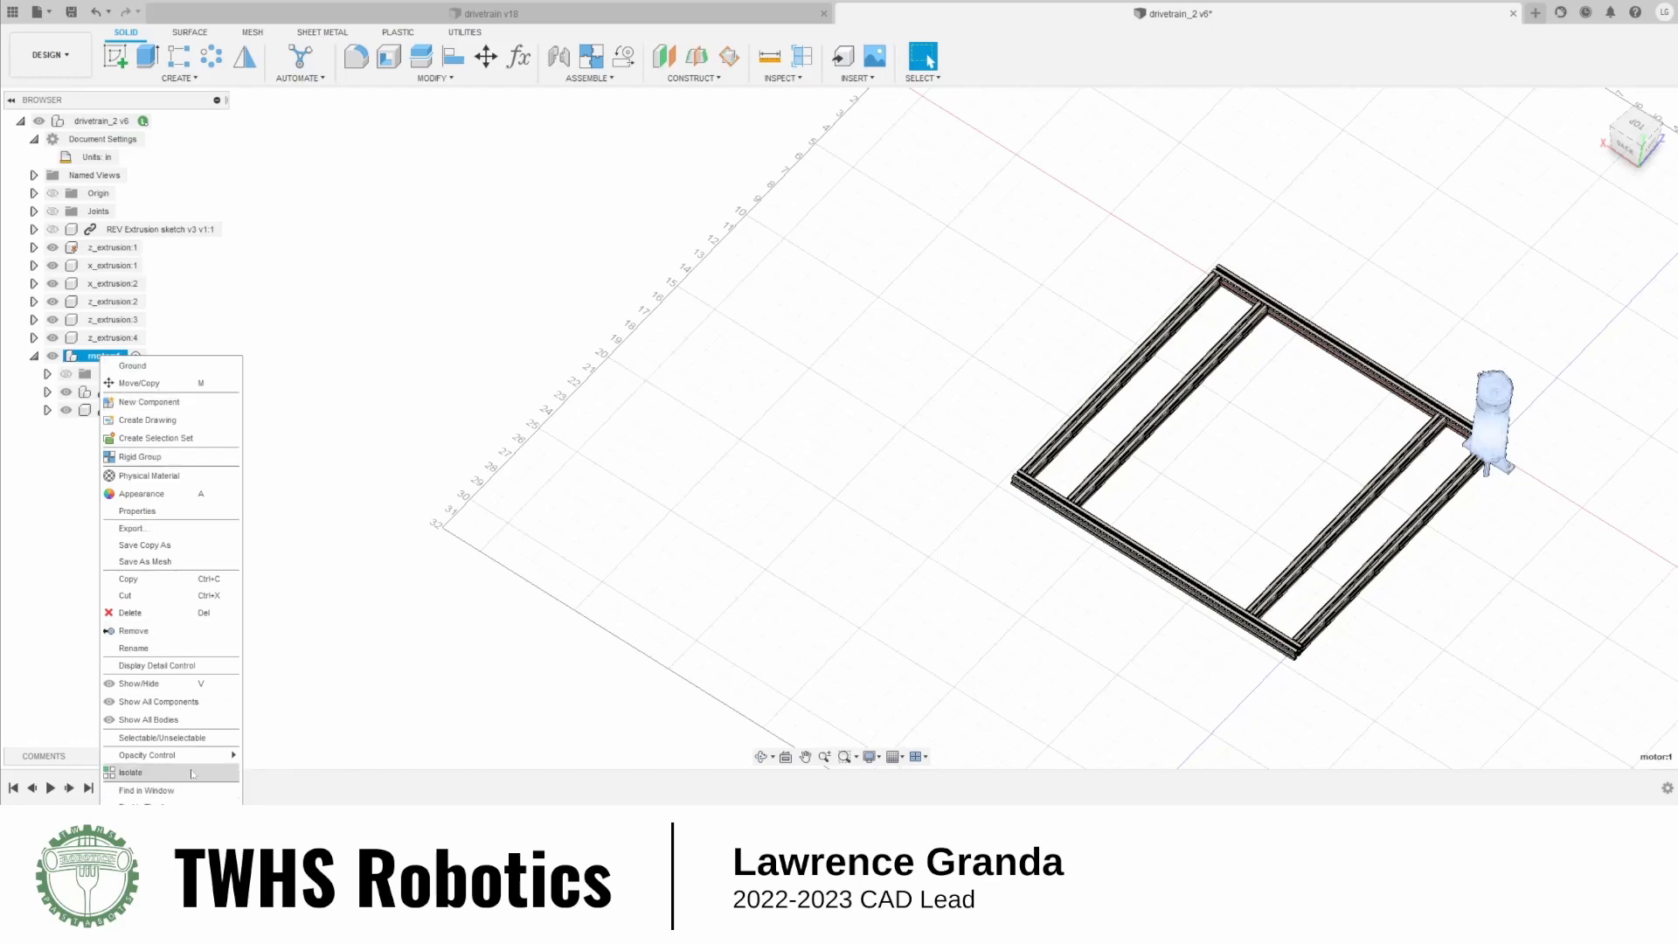
click(131, 773)
click(1498, 492)
scroll(1498, 492, up, 8)
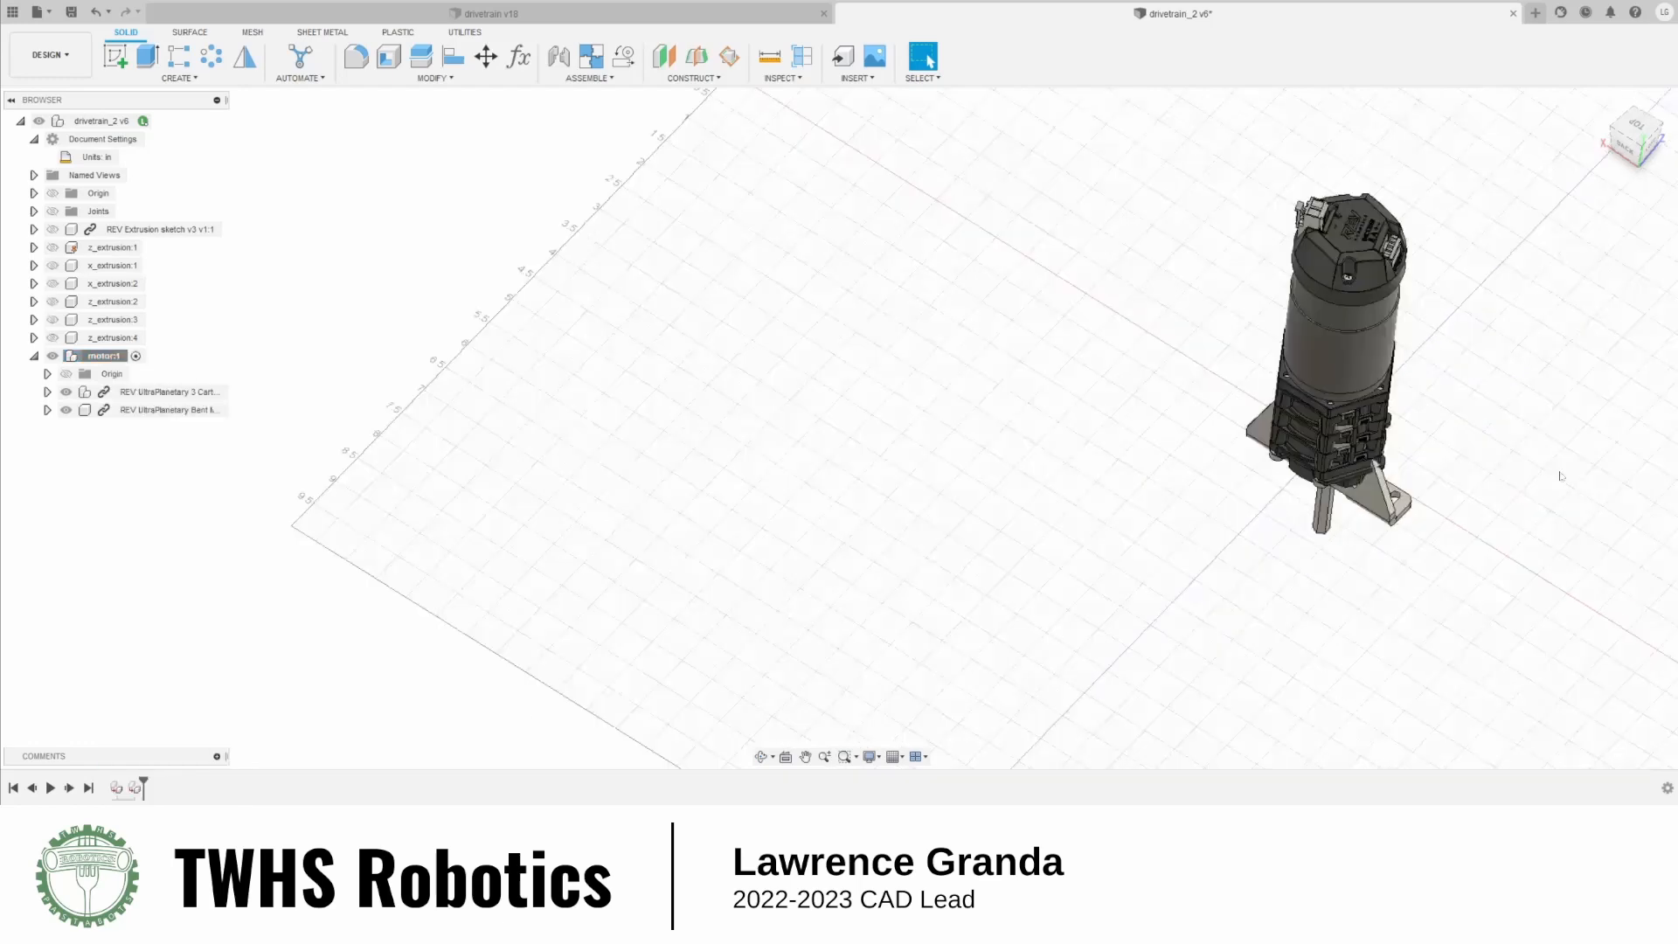
Rotate the bent mounting bracket by -180 degrees about the Y axis with Move/Copy
scroll(1183, 561, down, 3)
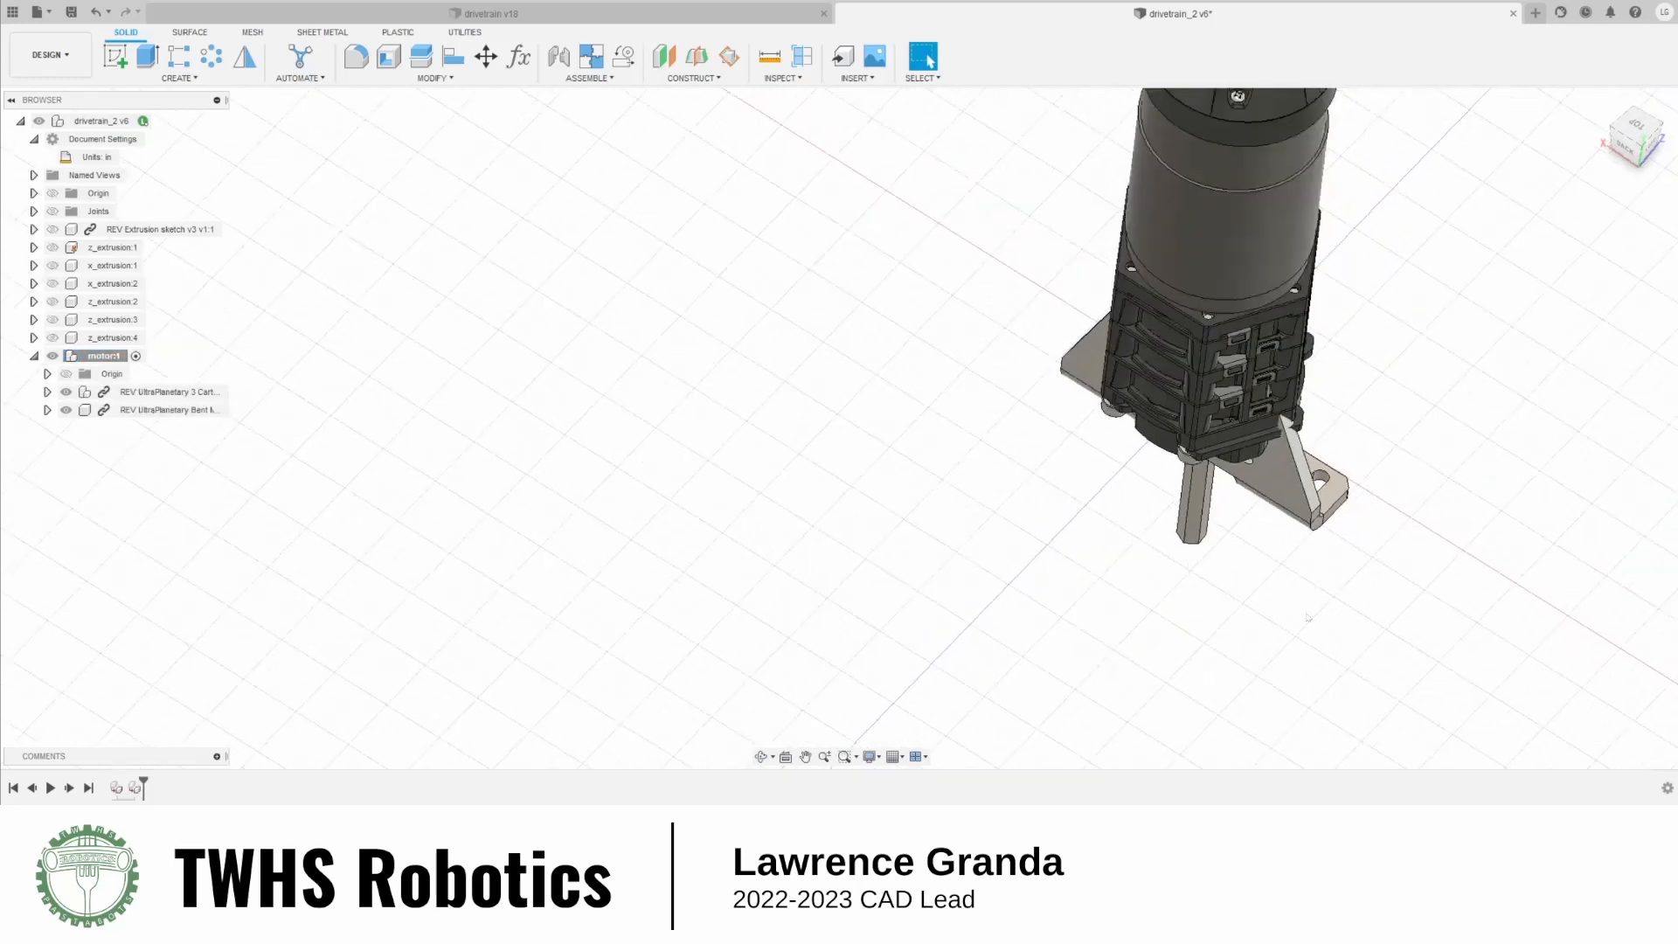
shift+middle_drag(1307, 618, 1345, 529)
scroll(1345, 530, down, 5)
mouse_move(1344, 699)
shift+middle_down()
mouse_move(1345, 625)
mouse_move(1372, 687)
shift+middle_up()
click(164, 411)
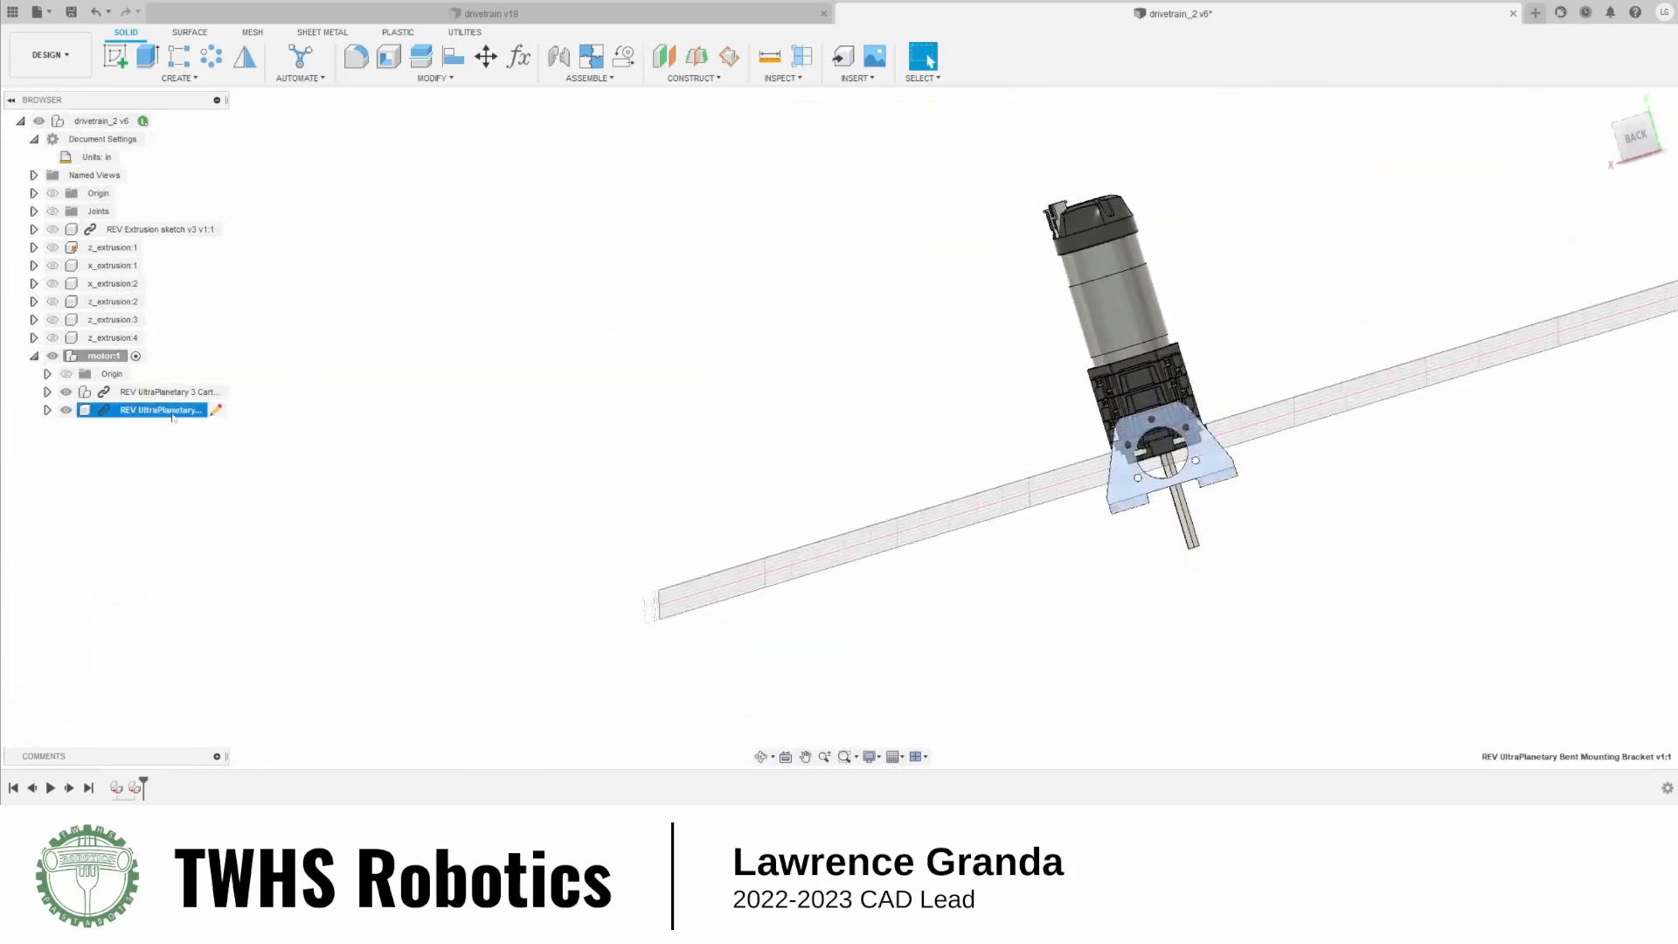
shift+middle_drag(1371, 303, 1205, 210)
click(485, 56)
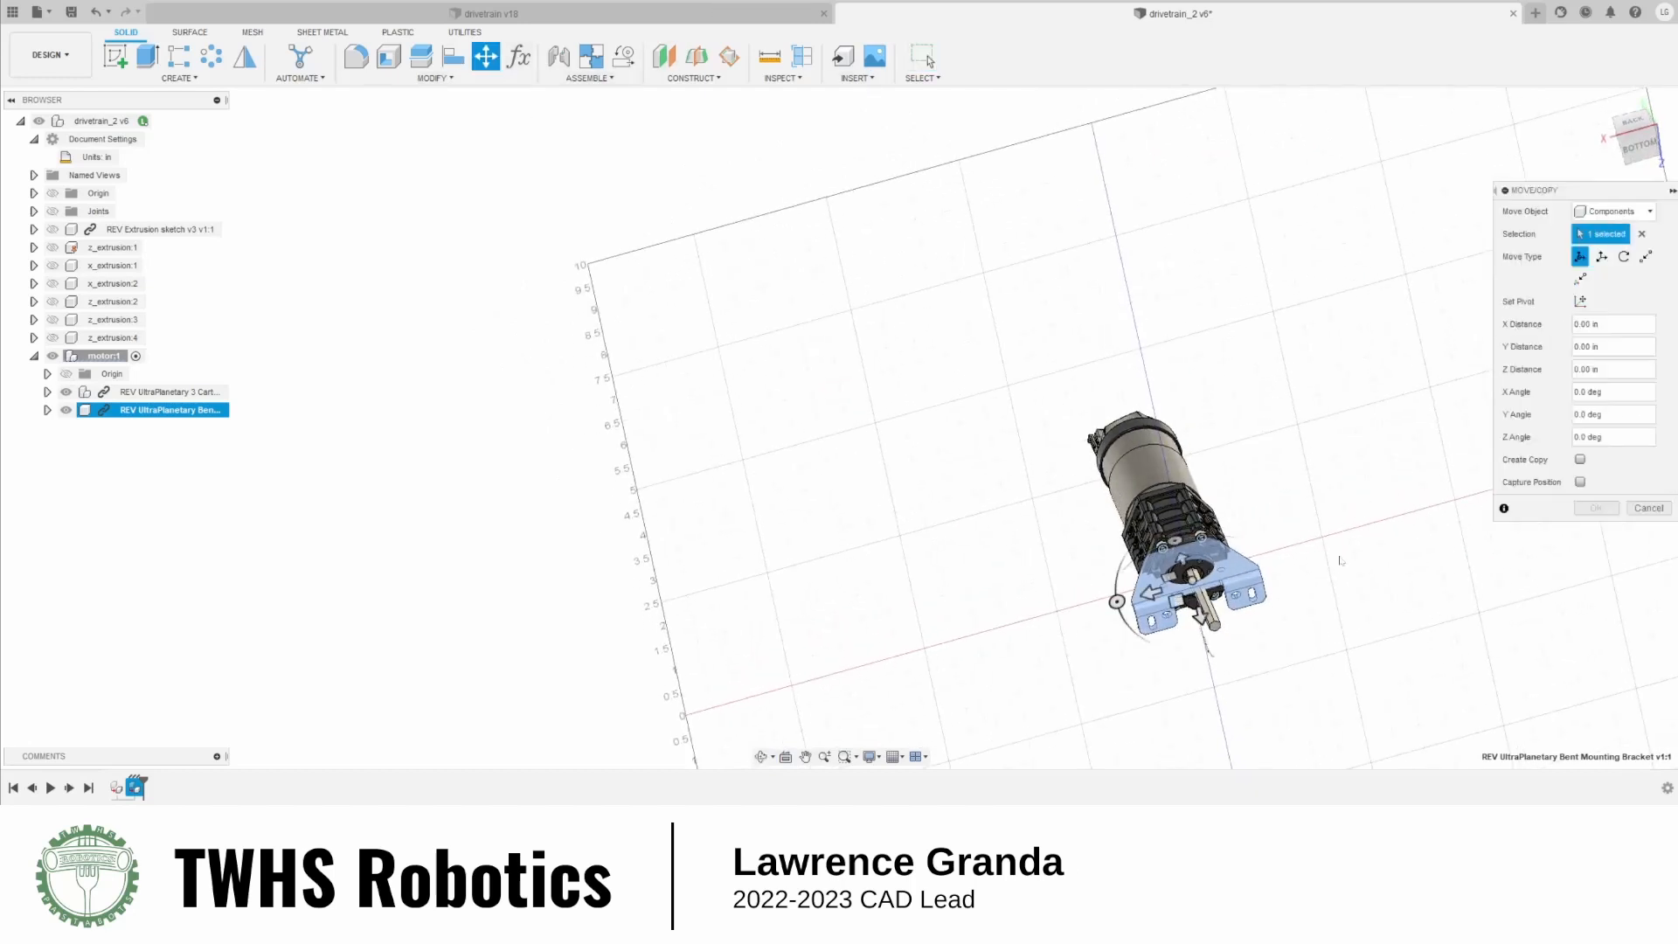
drag(1115, 600, 1281, 560)
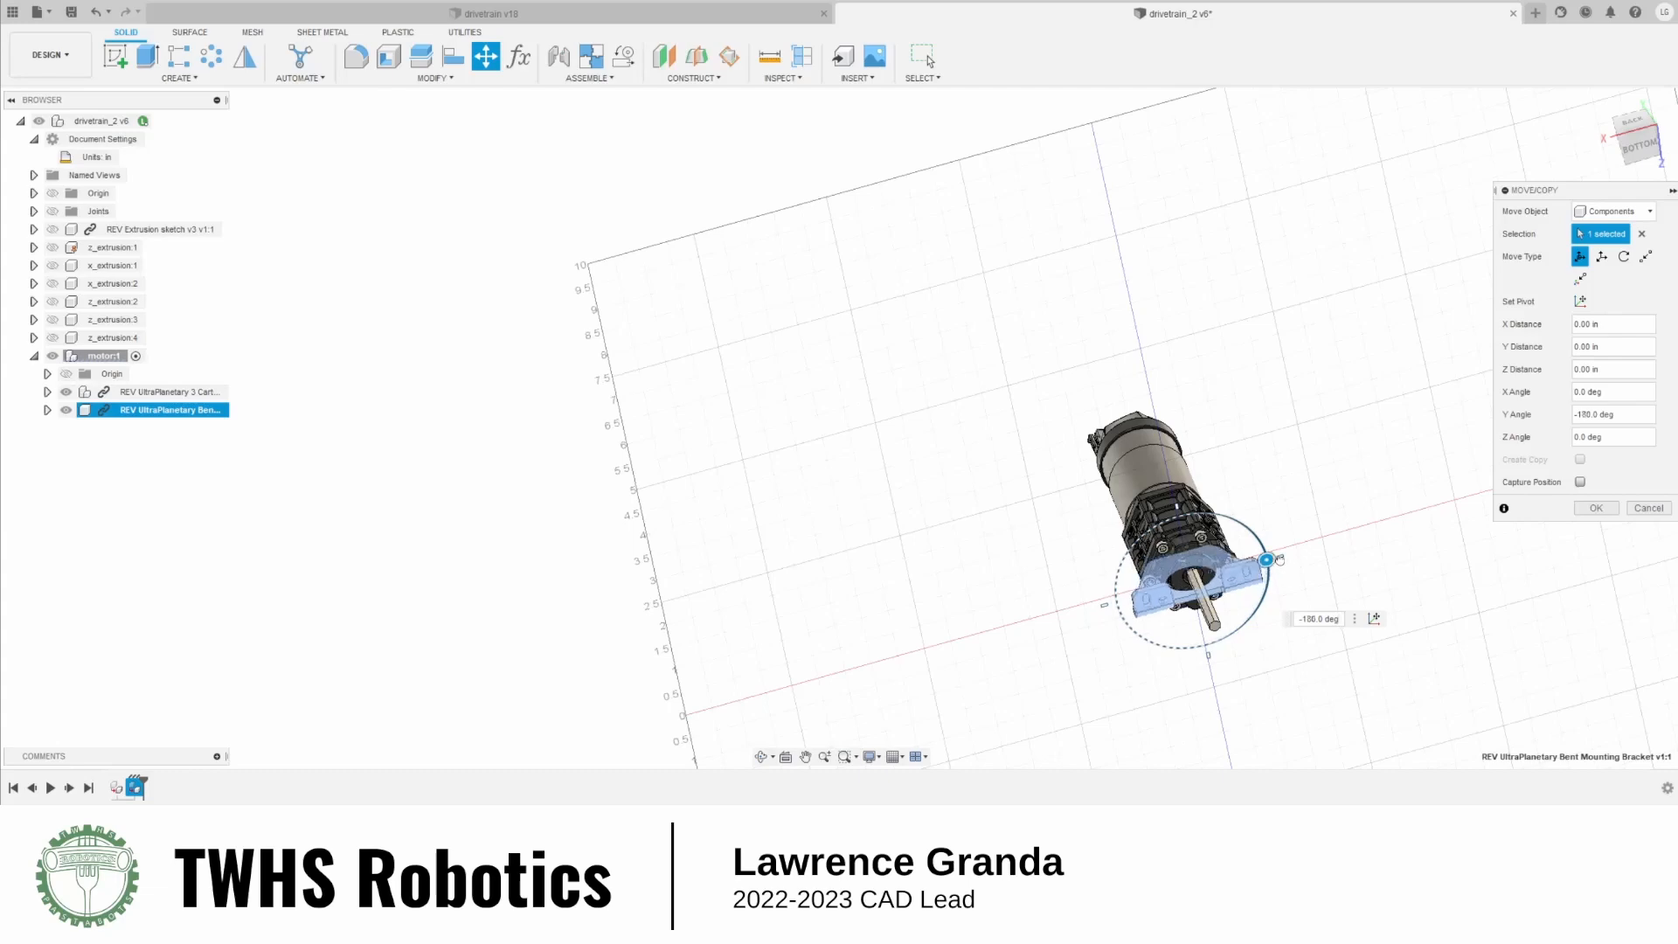
Rotate the bent mounting bracket by -90 degrees about the X axis and accept the move
shift+middle_drag(1326, 495, 1318, 457)
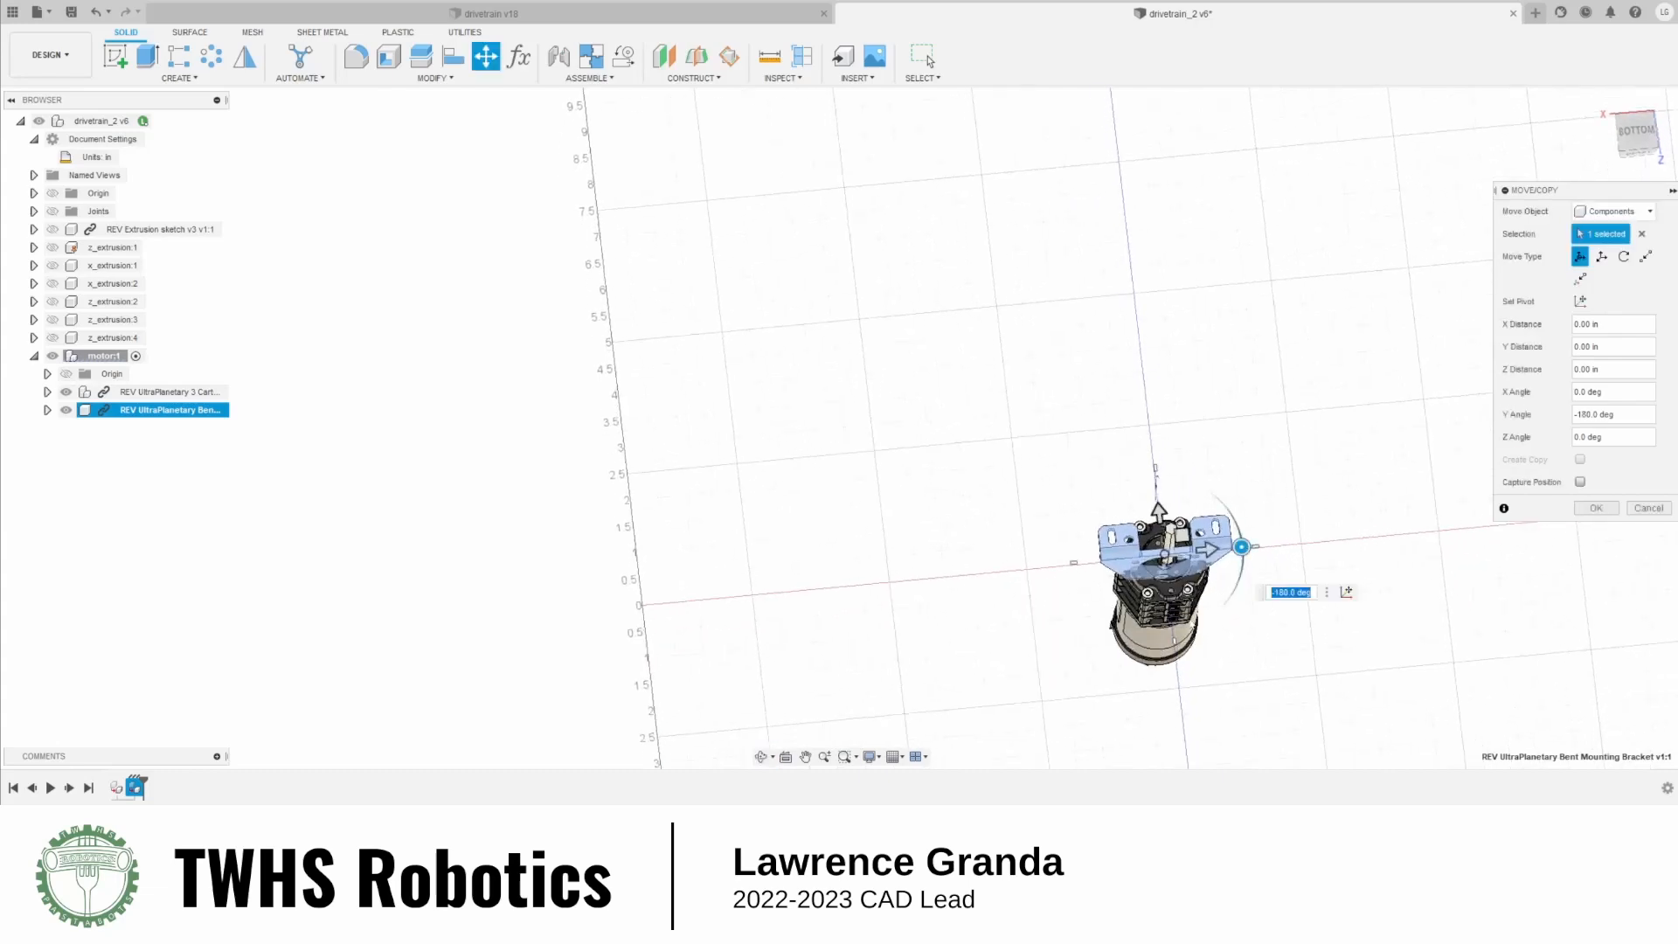
shift+middle_drag(1194, 624, 1222, 556)
shift+middle_drag(1224, 498, 1298, 514)
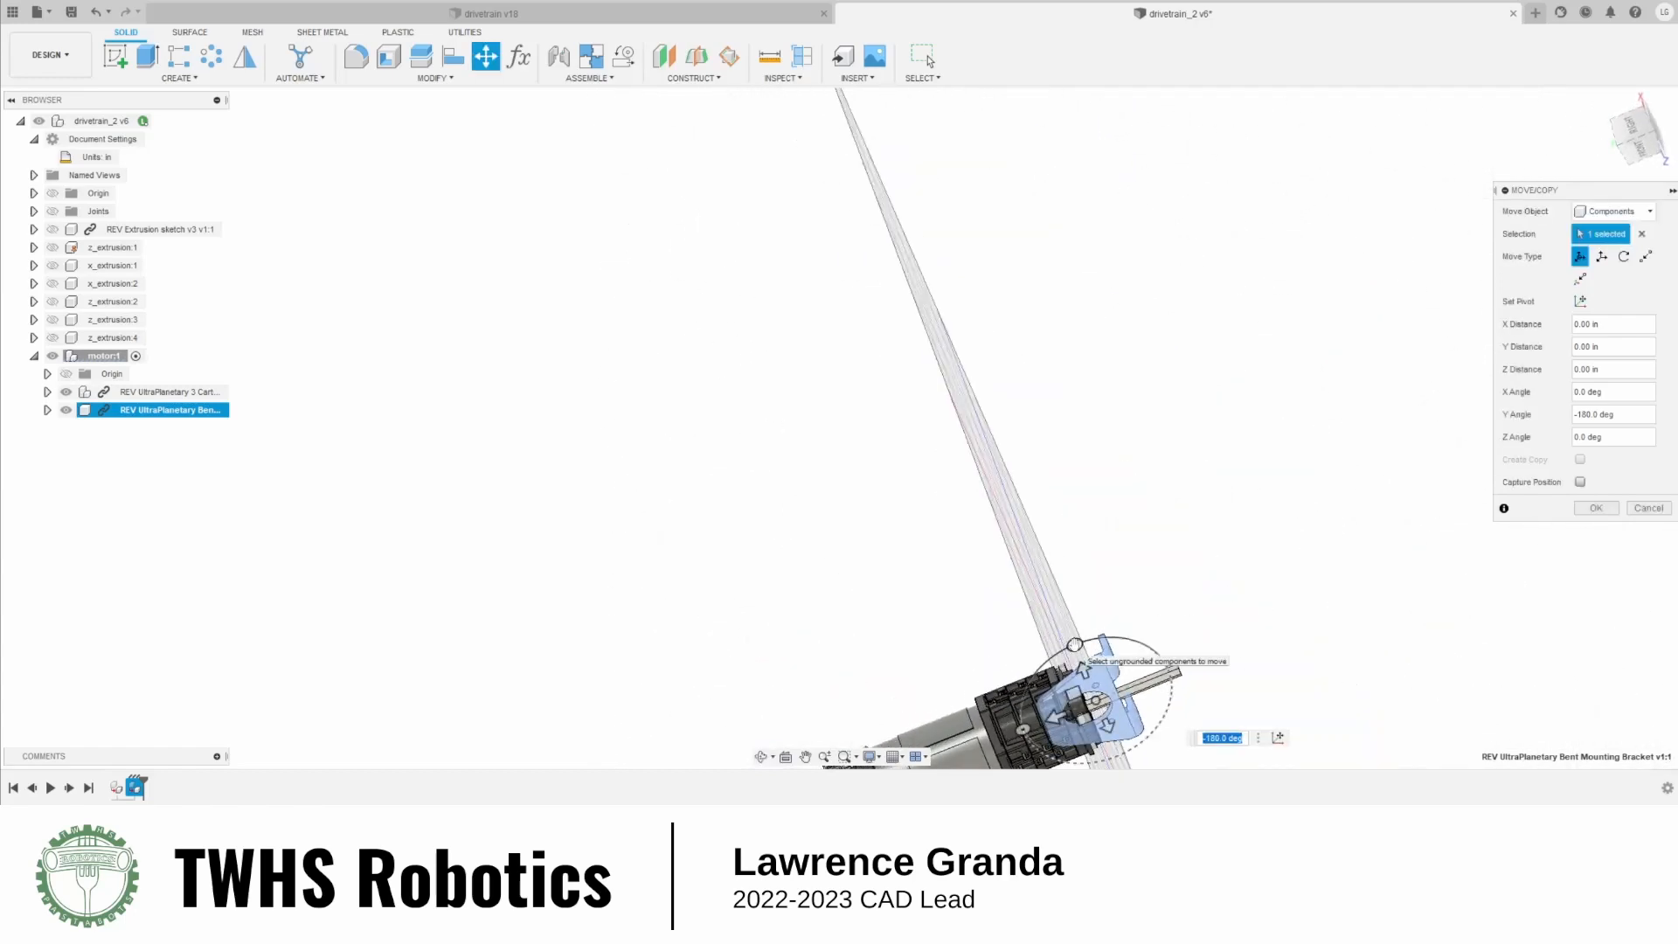
drag(1075, 645, 993, 742)
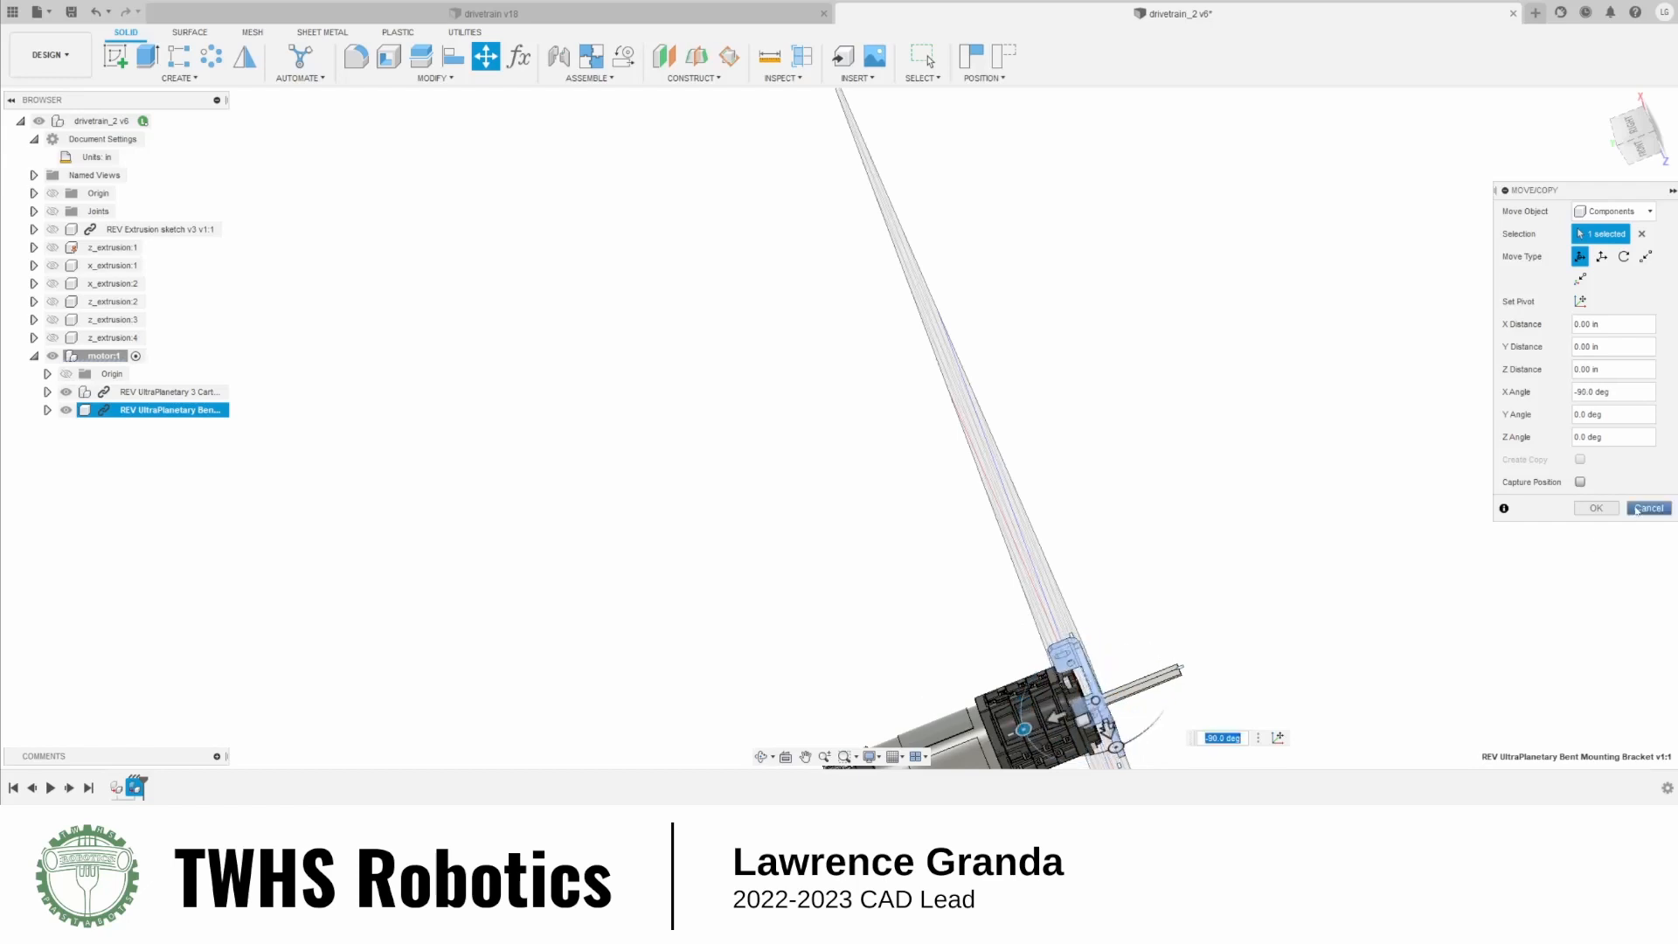
click(1594, 509)
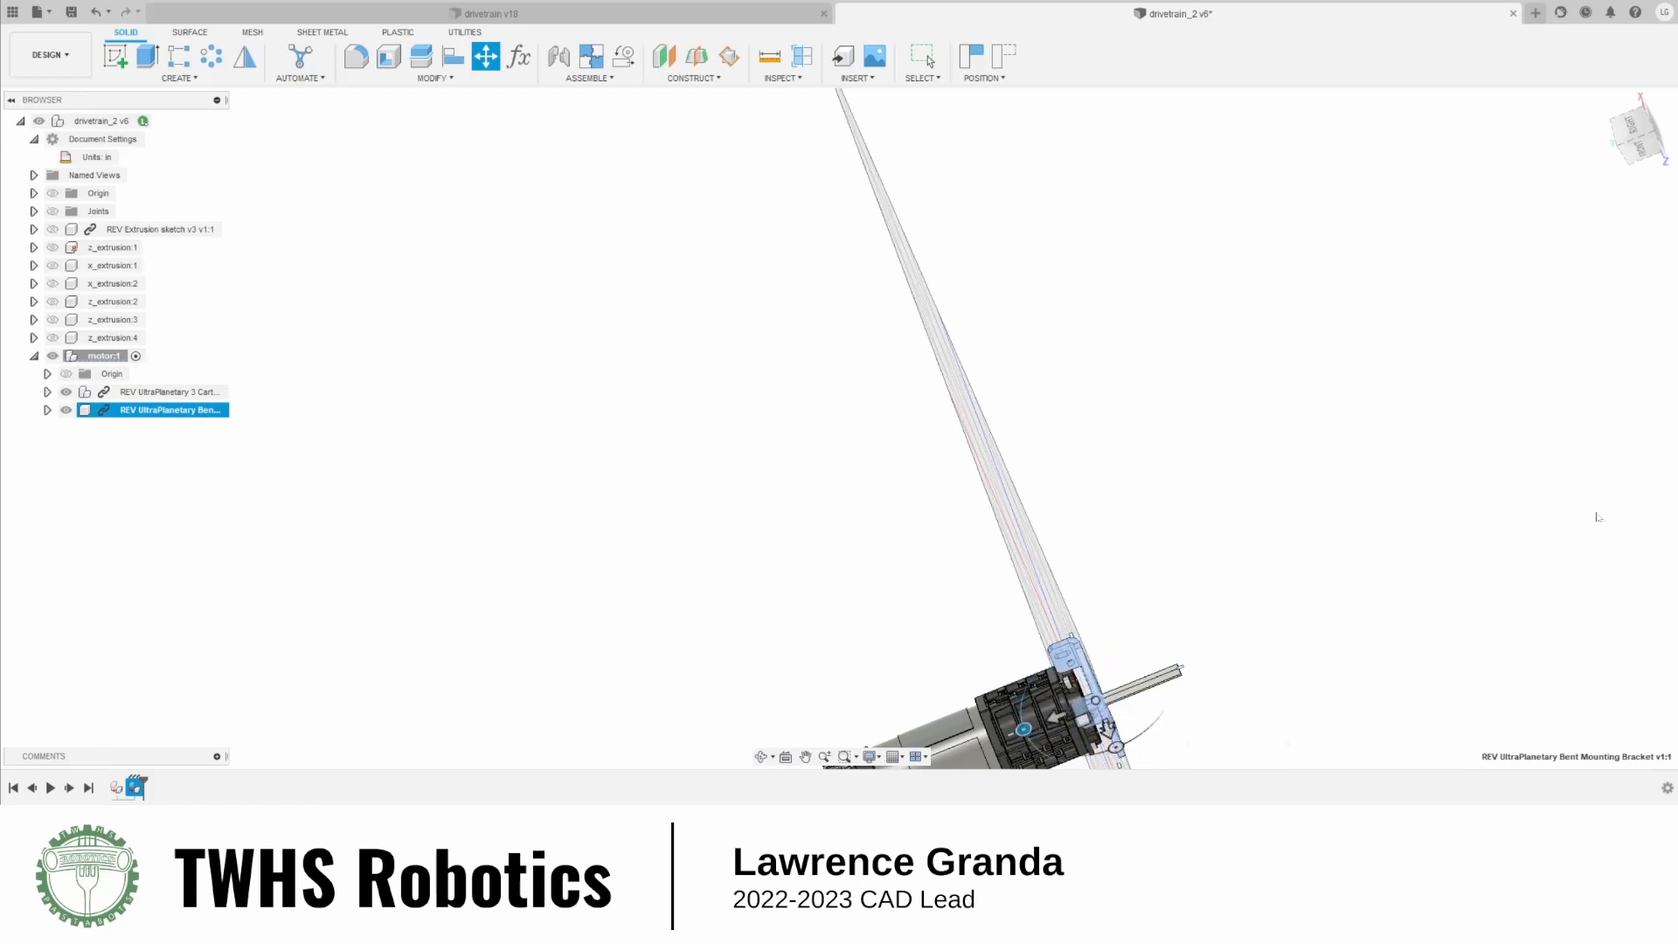
Examine the bracket's orientation and hole alignment against the motor gearbox from the front and bottom views
click(1636, 144)
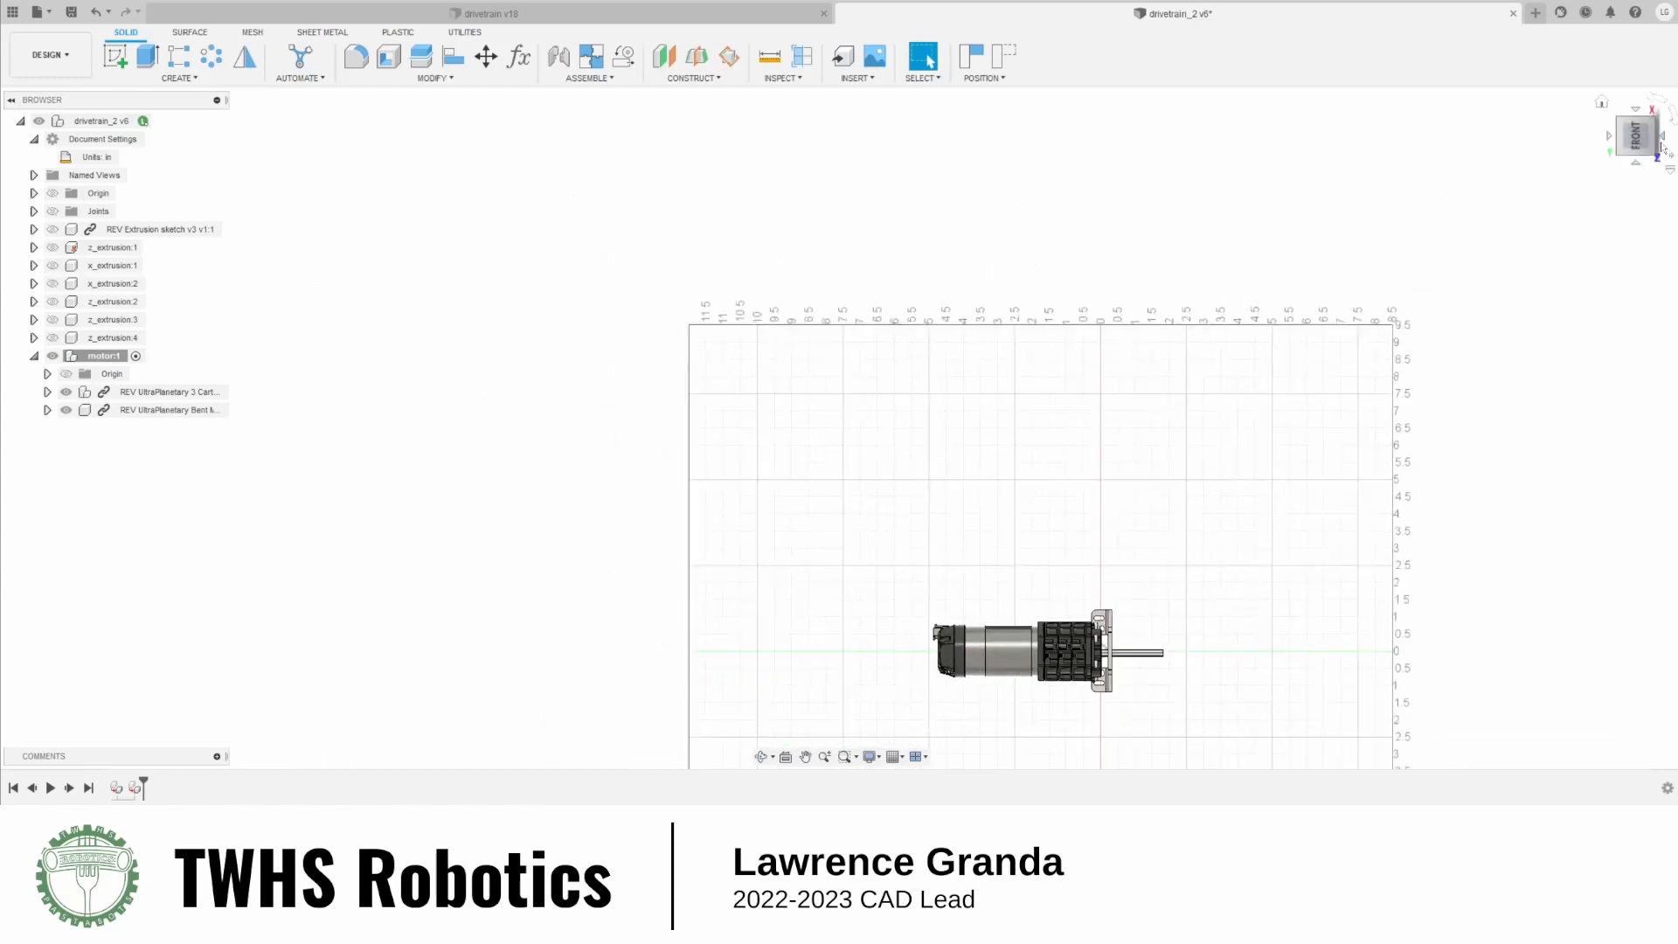
click(1662, 139)
scroll(685, 693, up, 5)
shift+middle_drag(947, 682, 1040, 642)
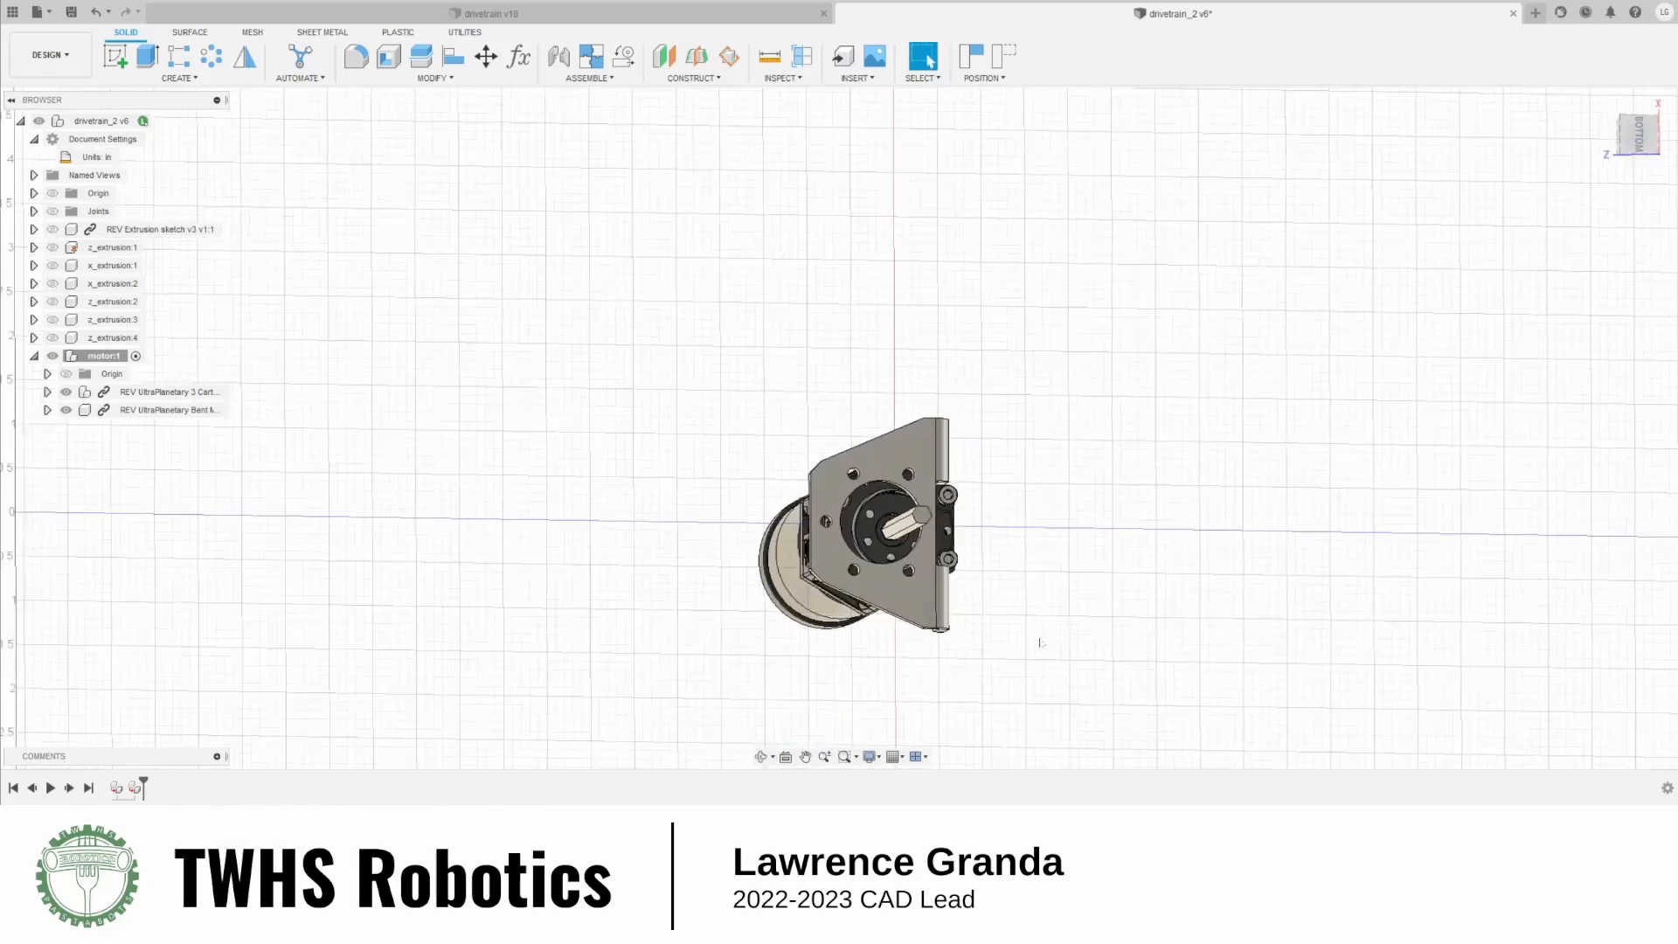
click(1631, 139)
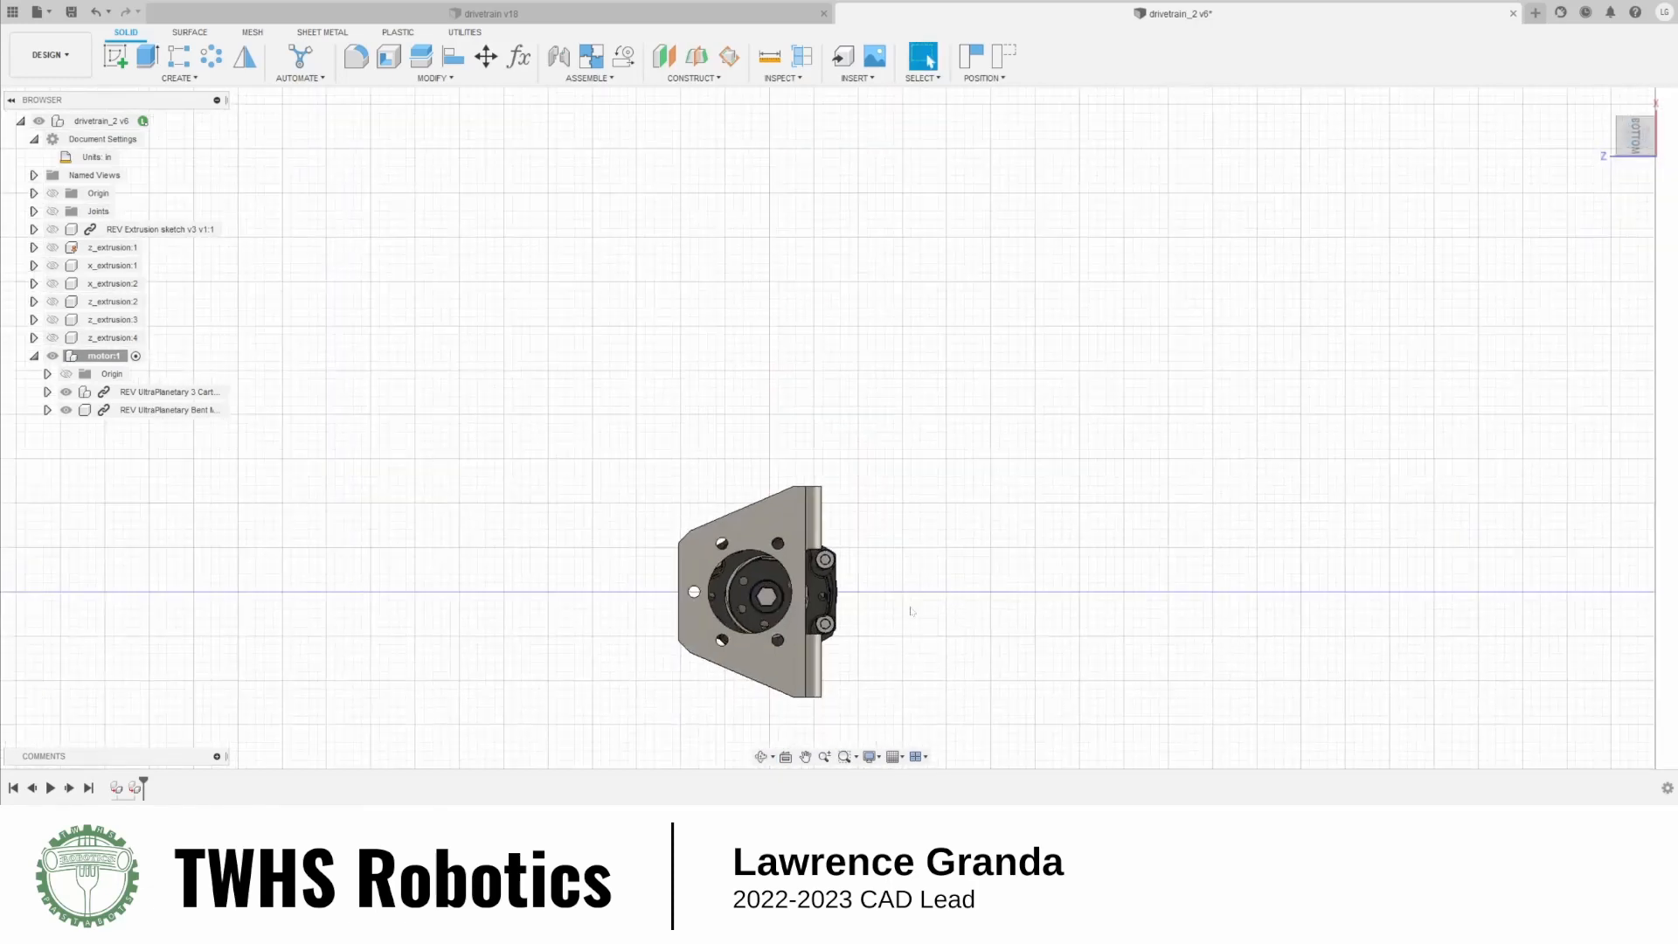
scroll(909, 611, up, 4)
scroll(909, 432, down, 4)
scroll(844, 508, up, 3)
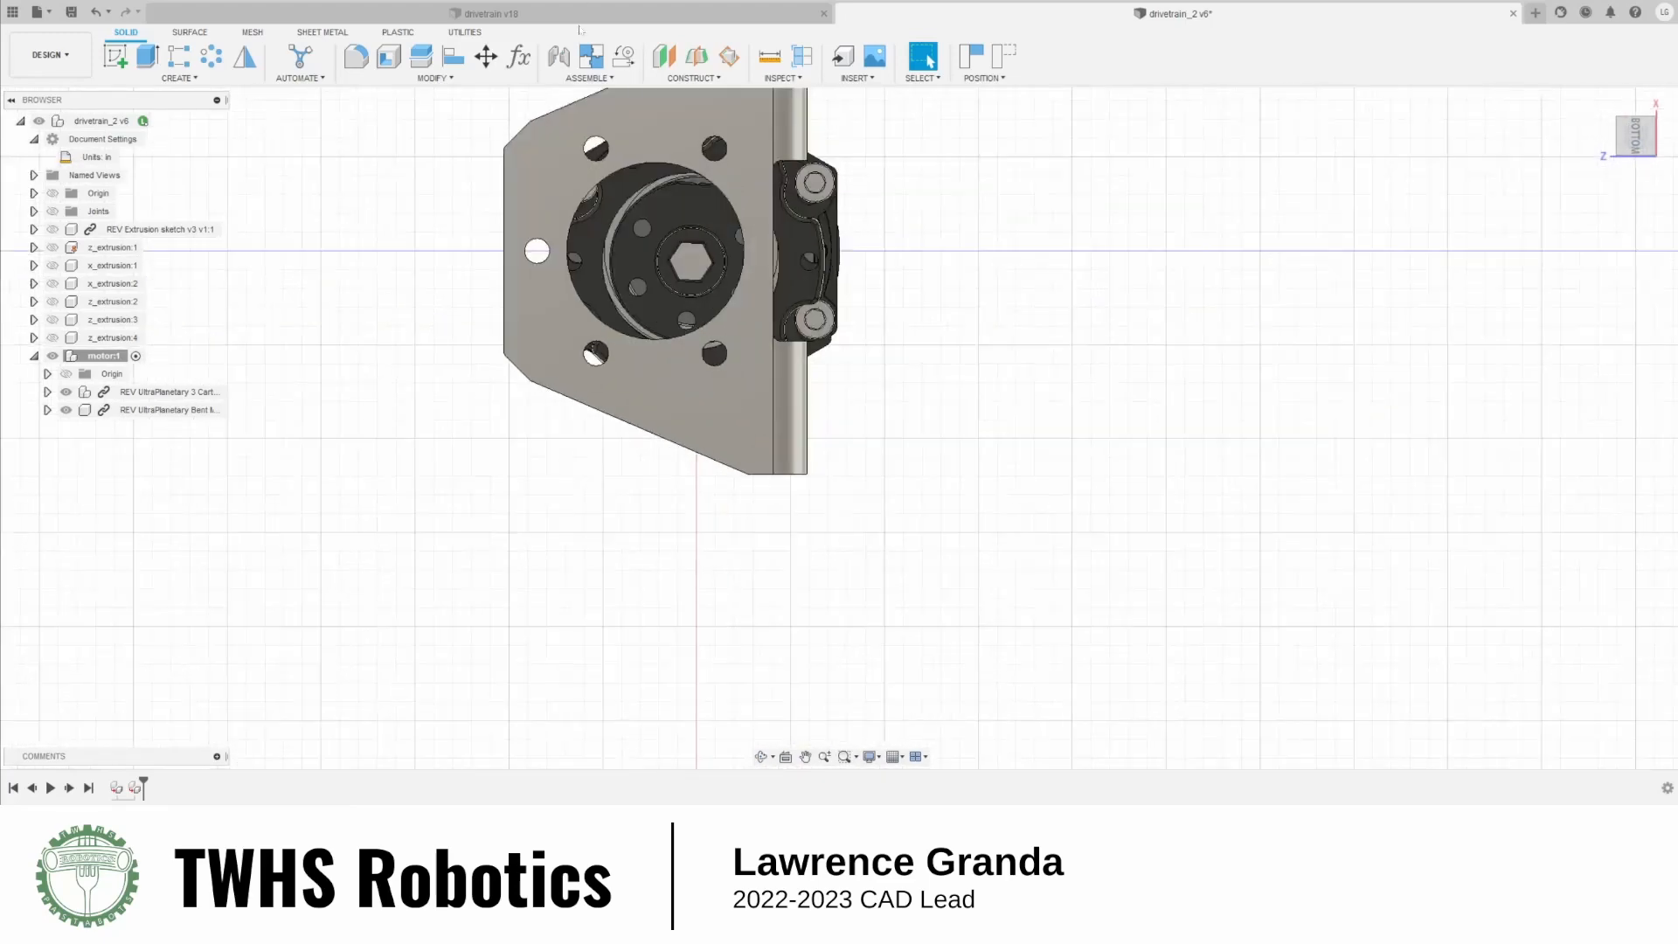
Start a joint and snap its first origin to the bracket's single mounting hole on the edge opposite the bend
click(559, 56)
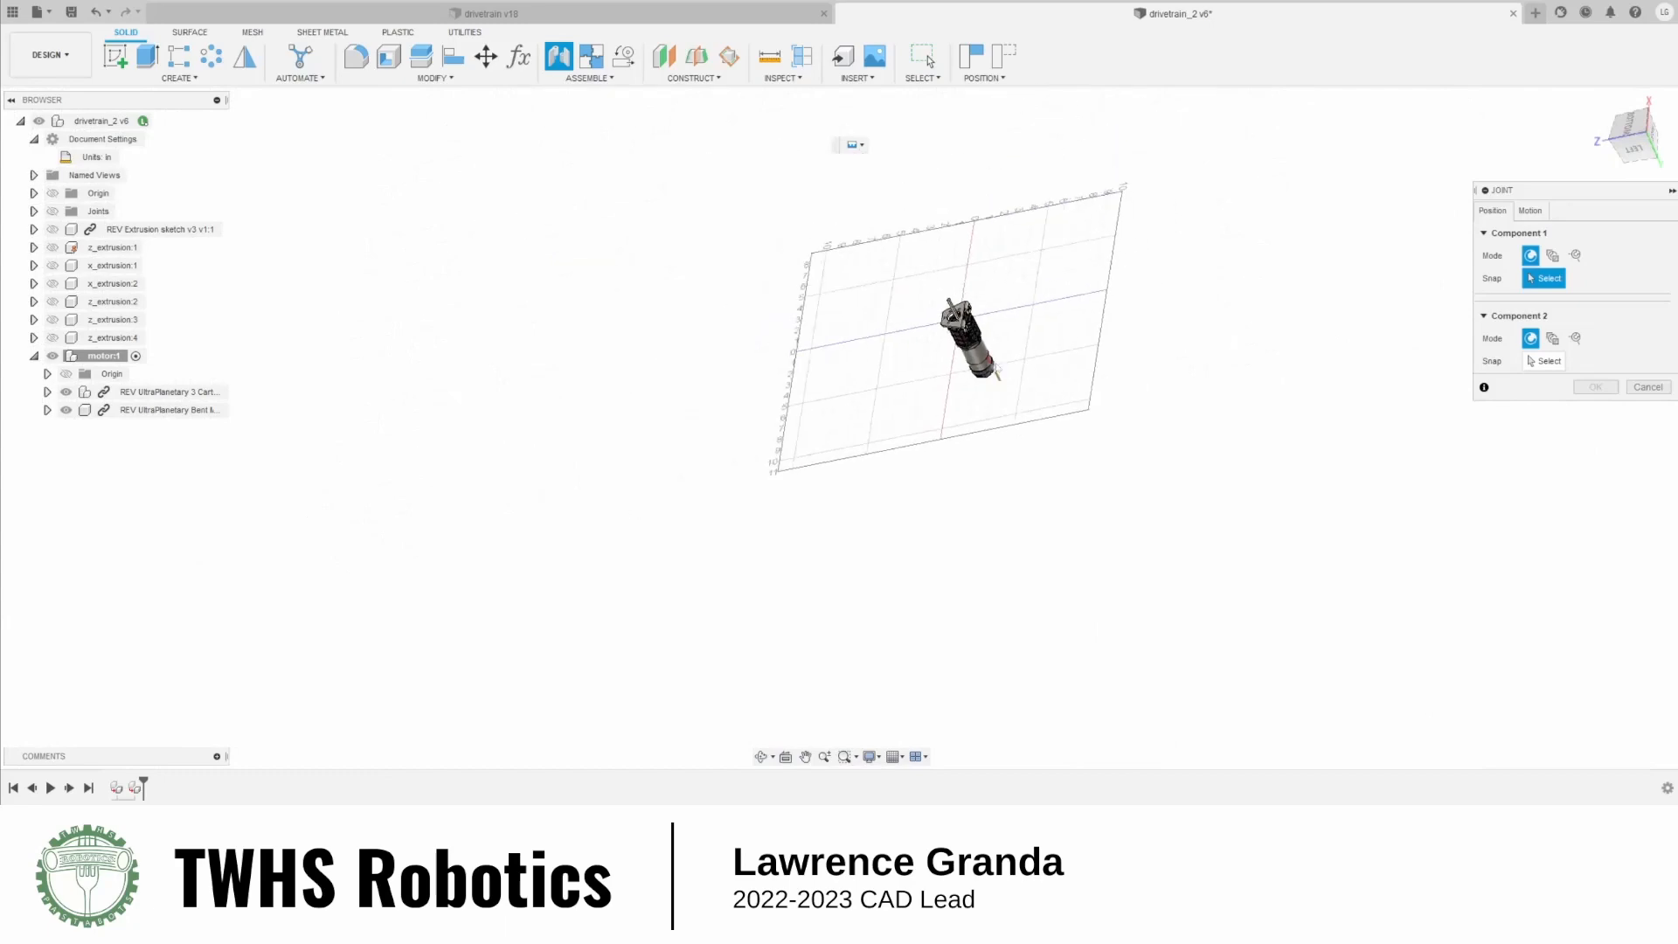
scroll(997, 371, up, 10)
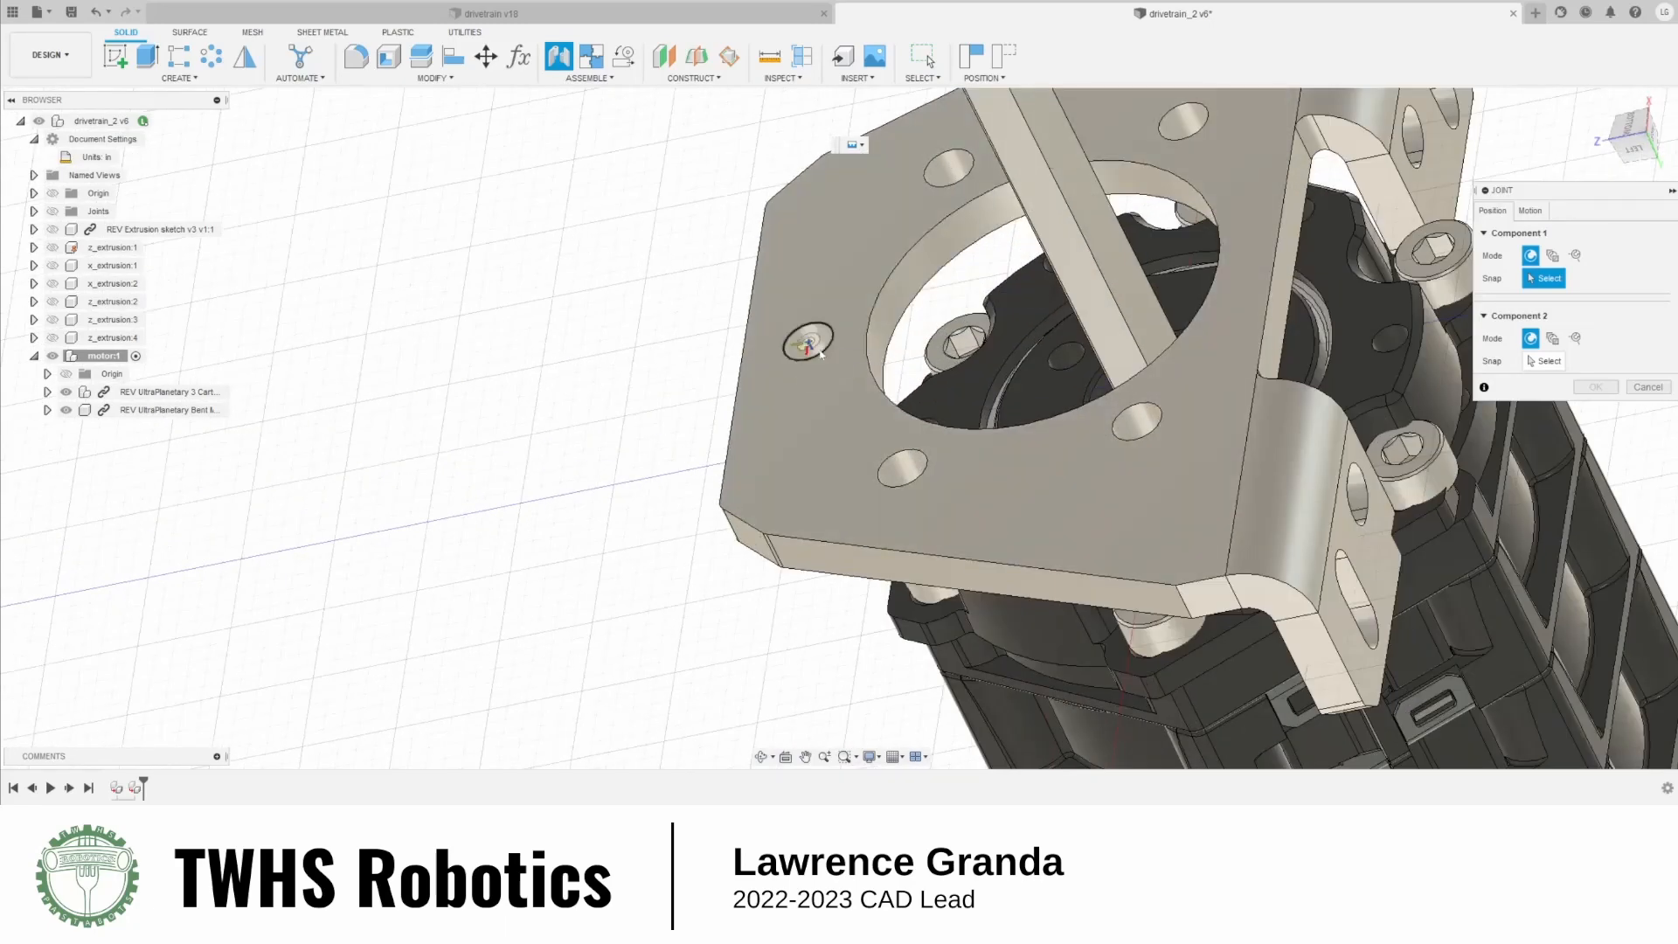
shift+middle_drag(670, 336, 678, 352)
scroll(817, 378, down, 5)
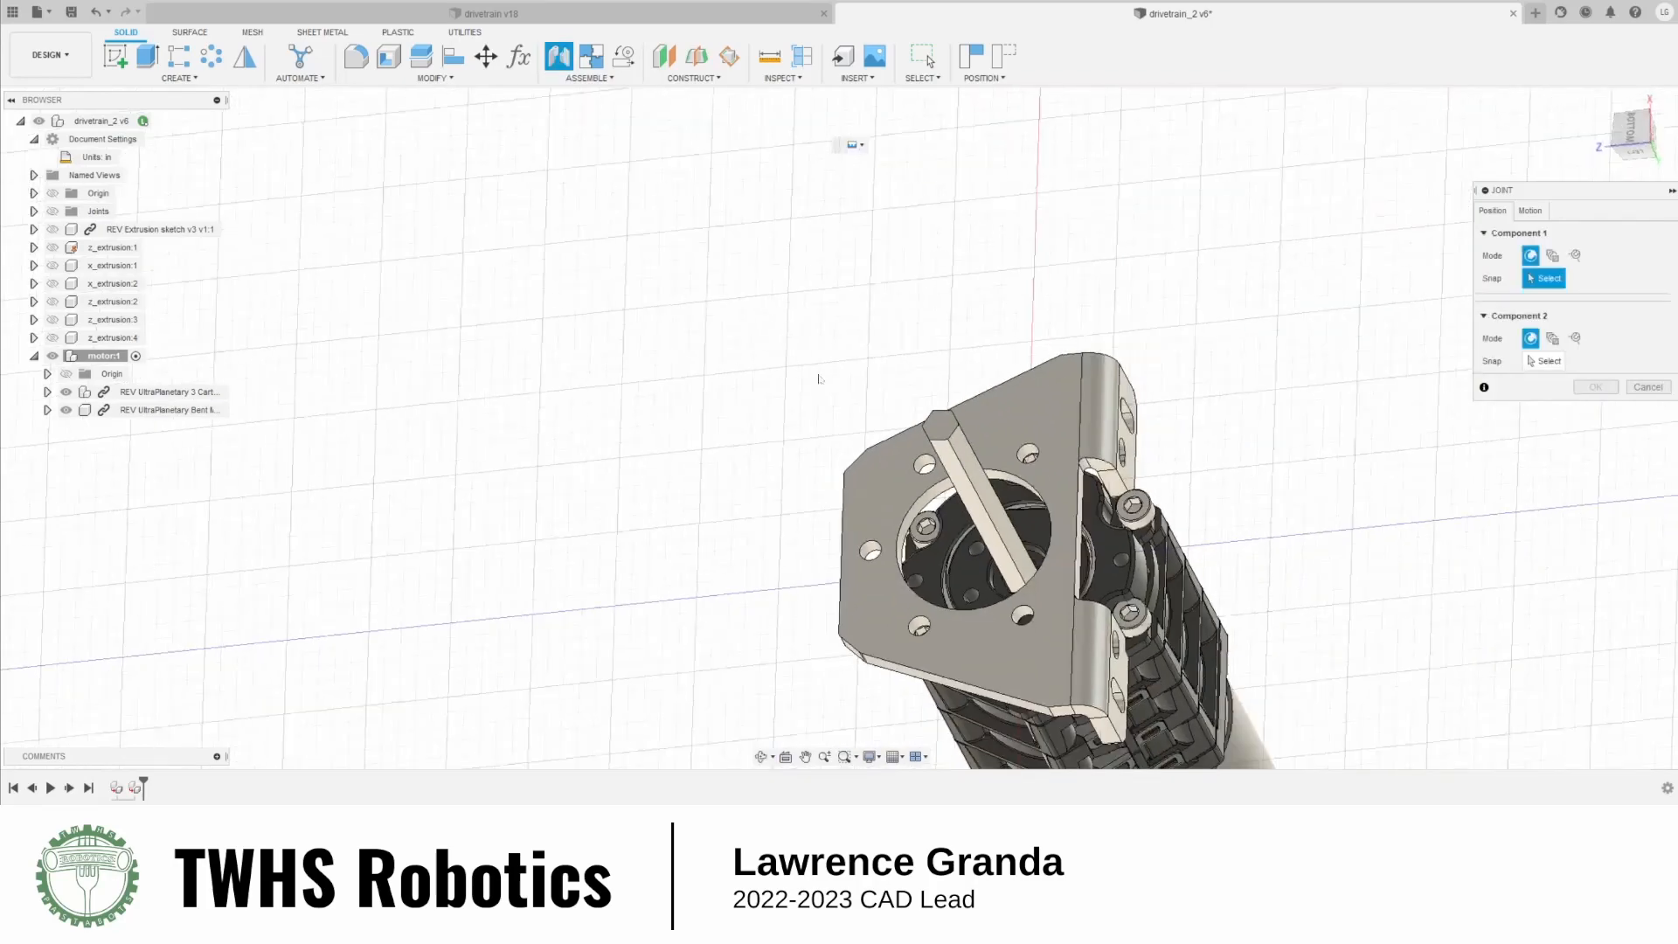
scroll(865, 529, up, 8)
click(905, 631)
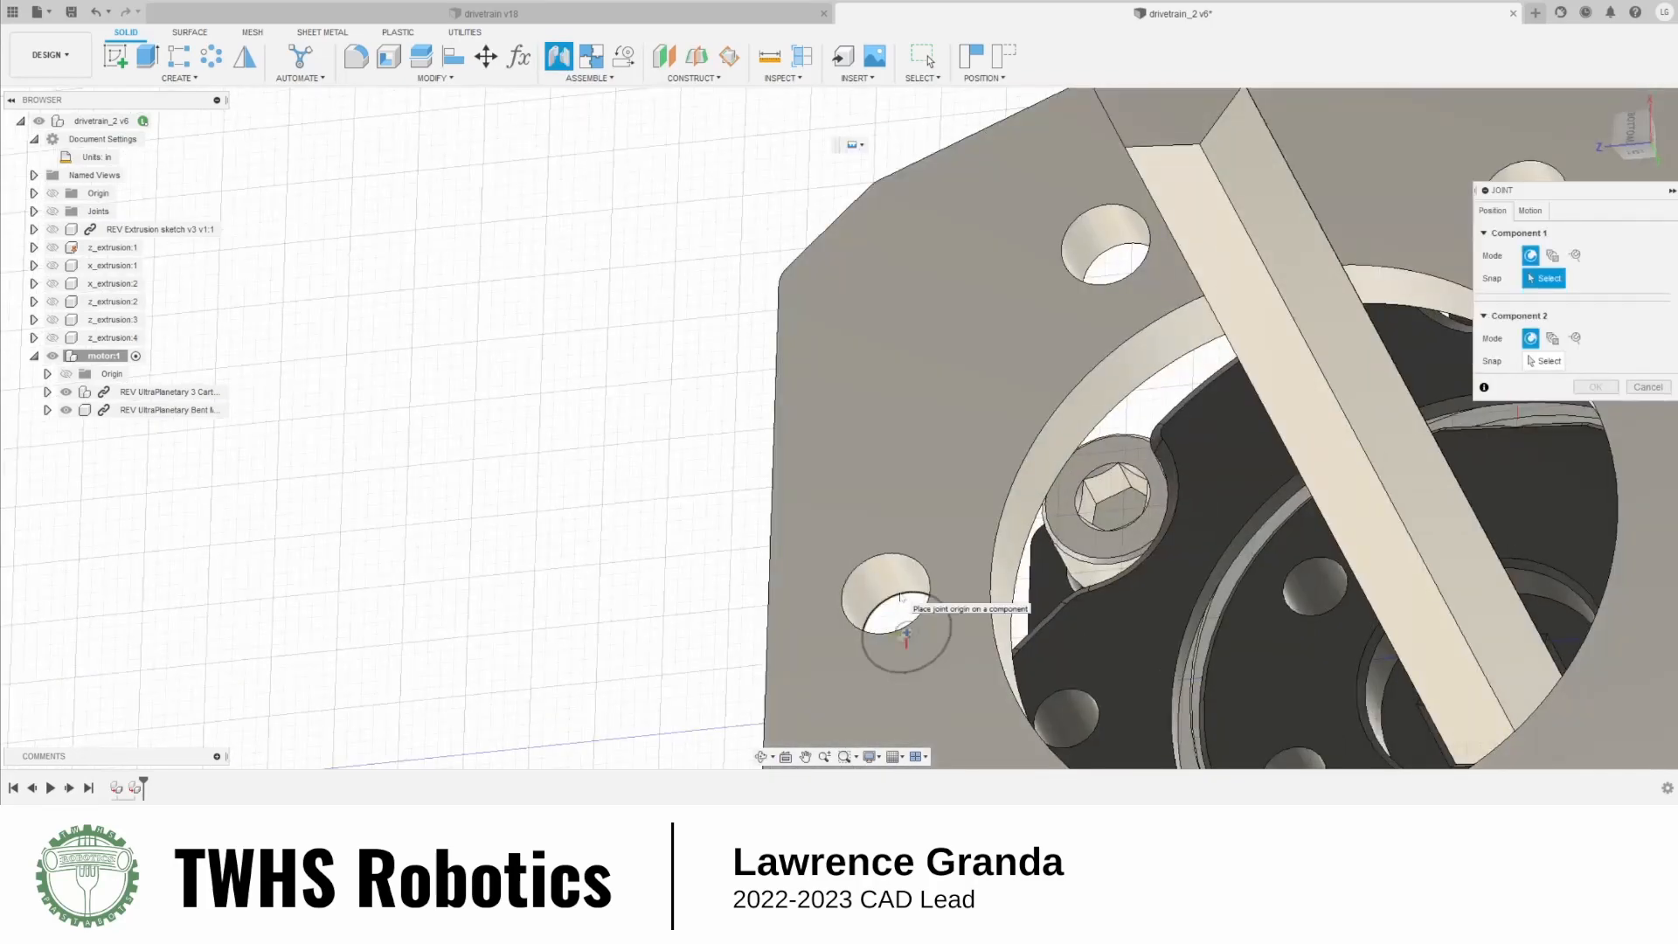
Snap the joint's second origin to the matching hole on the gearbox face, check the hole alignment from below, and accept the joint
scroll(869, 592, down, 5)
scroll(791, 521, up, 3)
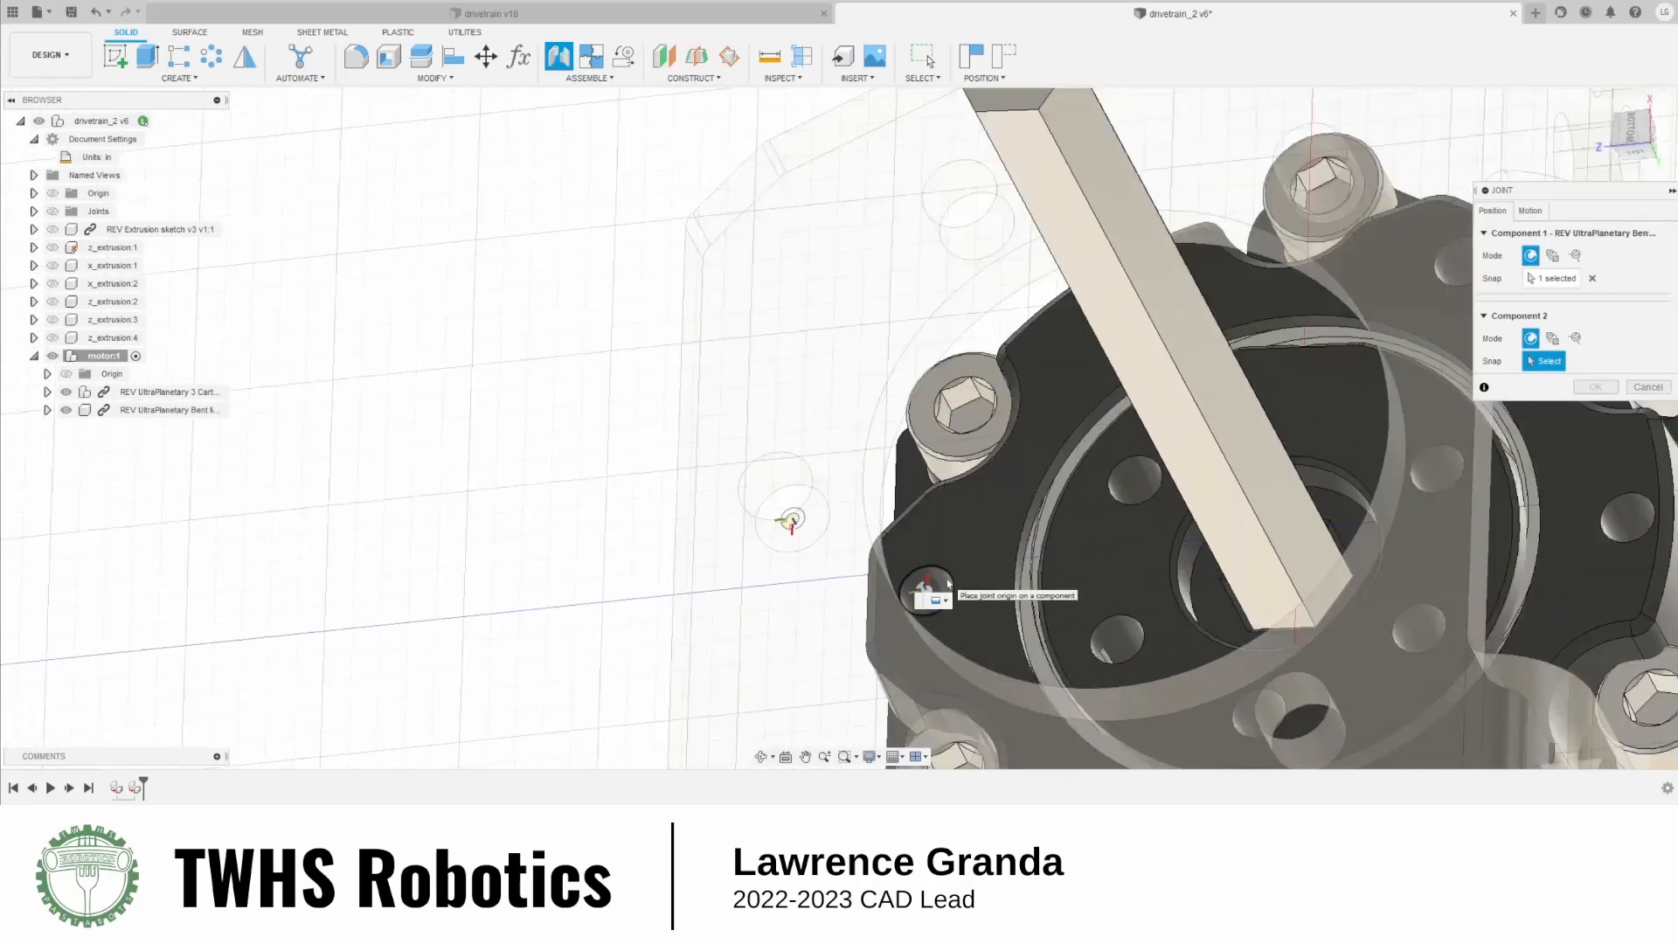
click(919, 580)
scroll(984, 560, down, 4)
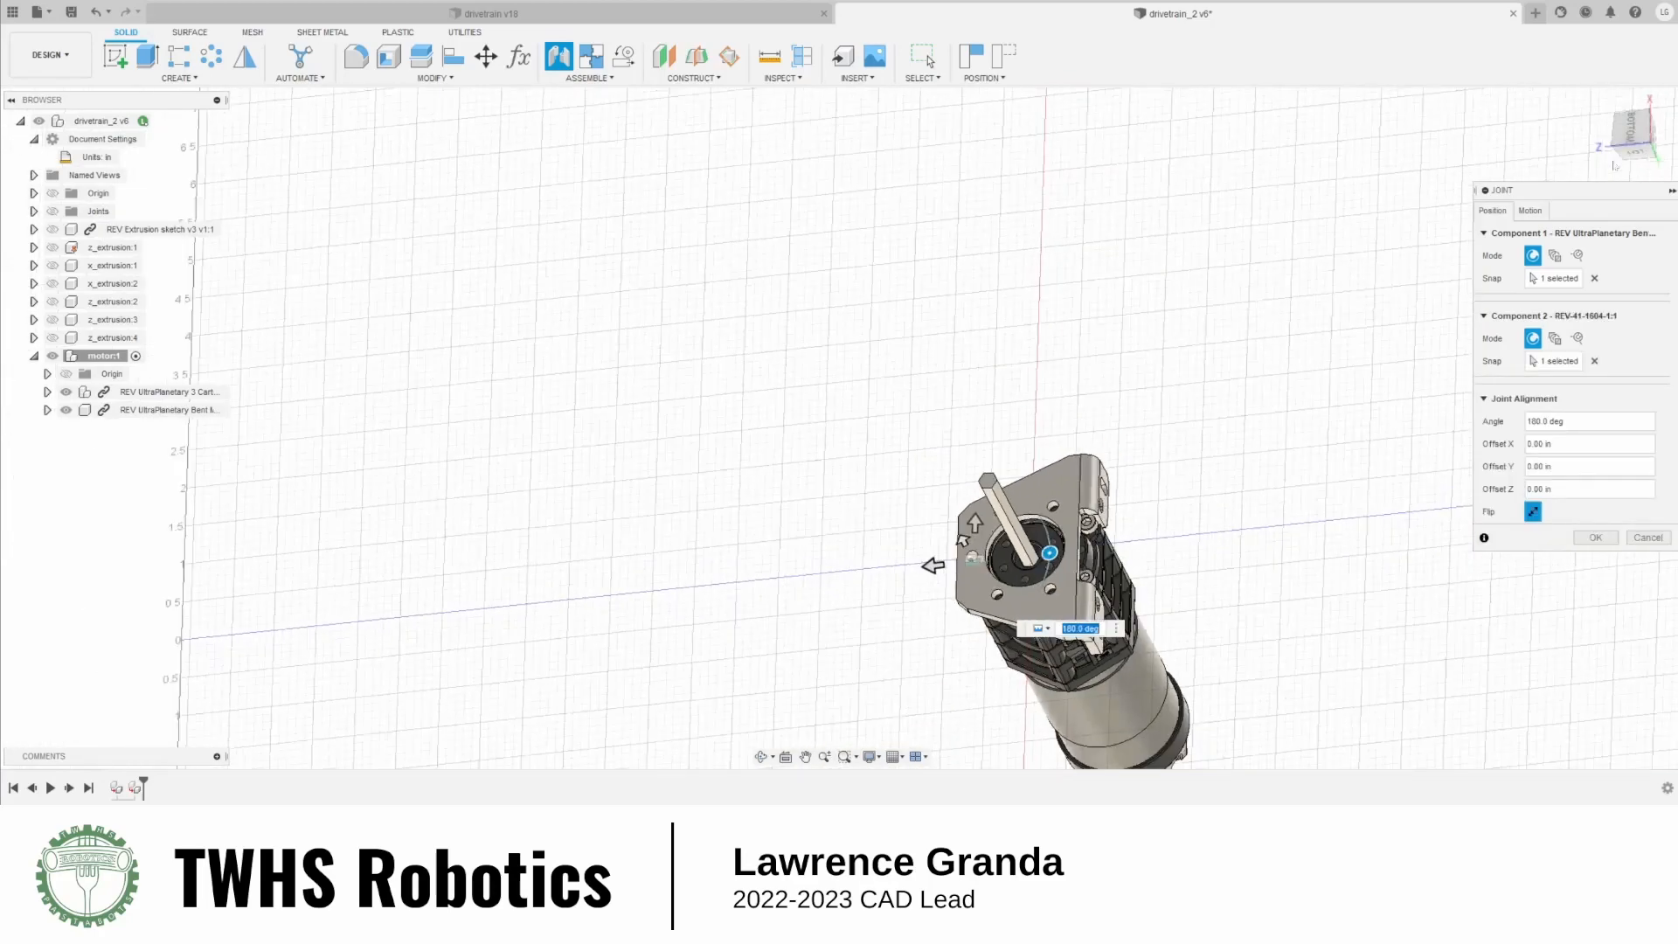
click(1616, 157)
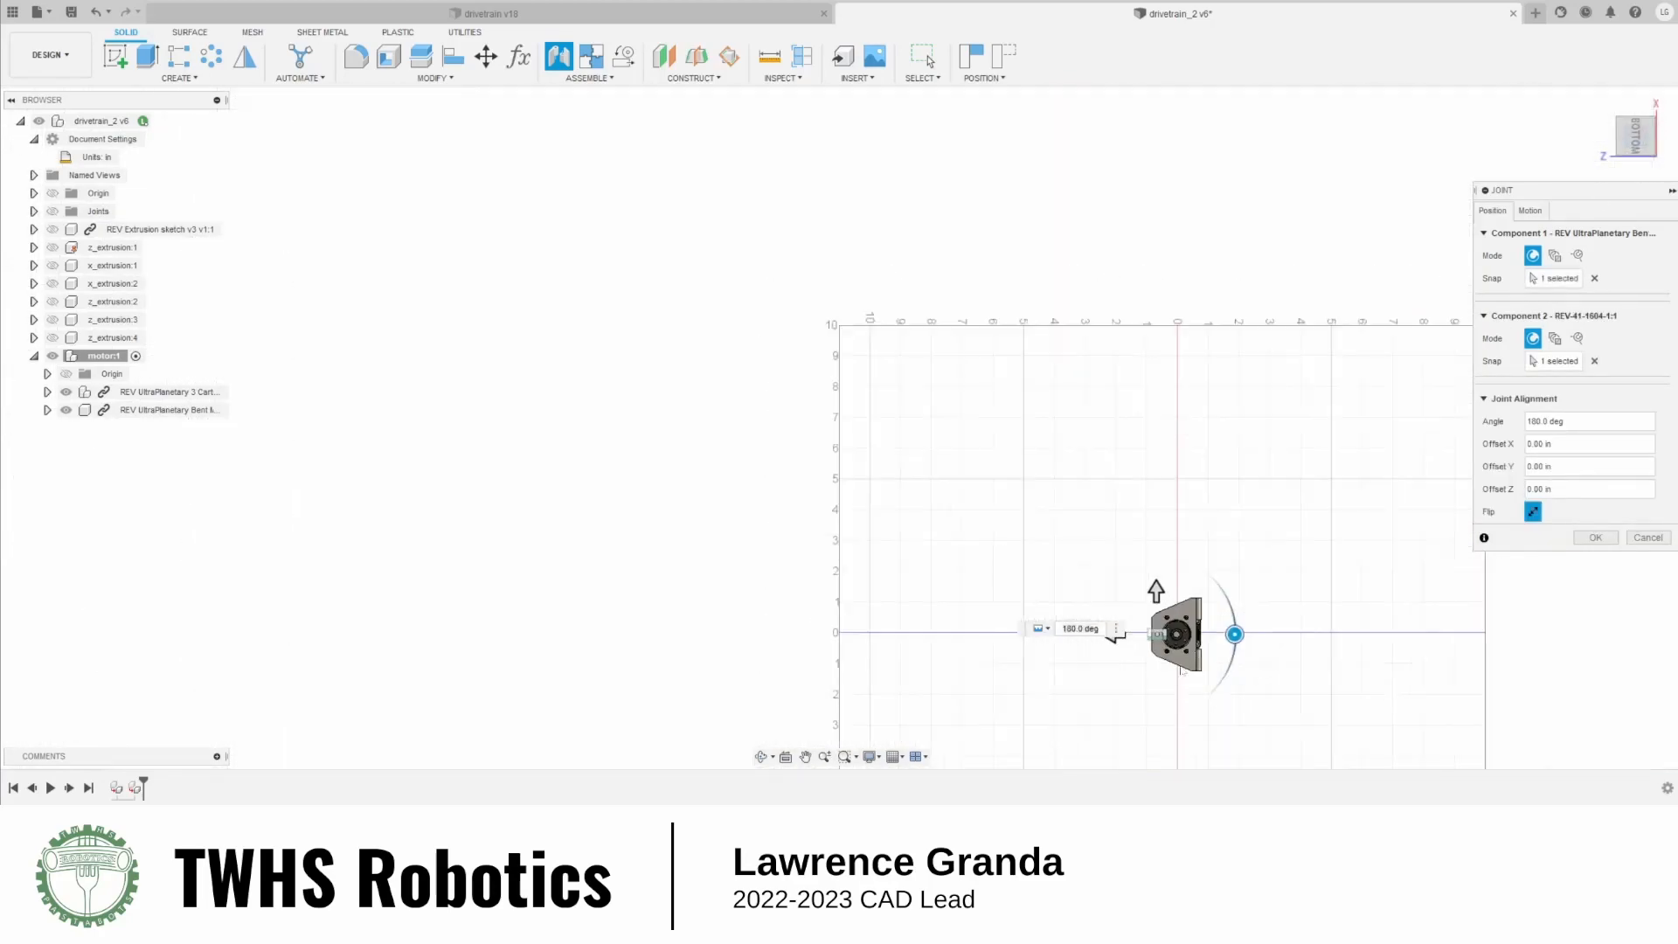
scroll(1153, 587, up, 5)
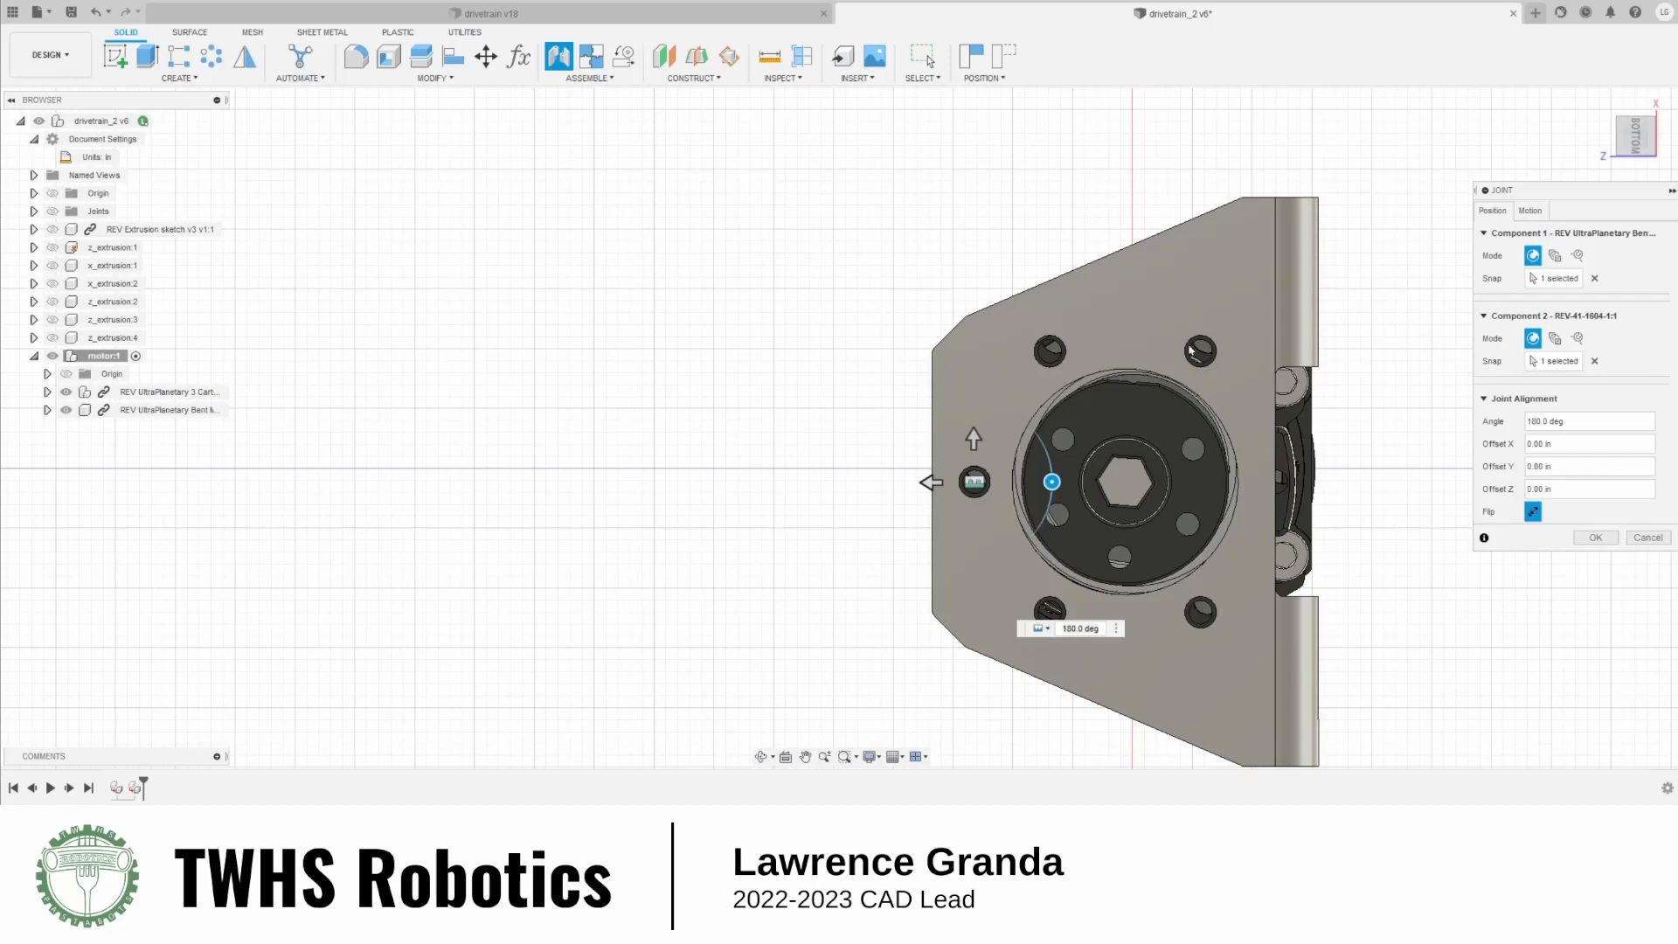
click(1599, 538)
Test the joint by pulling the motor assembly aside, and undo the movement
scroll(1307, 527, down, 5)
shift+middle_drag(1477, 586, 1171, 421)
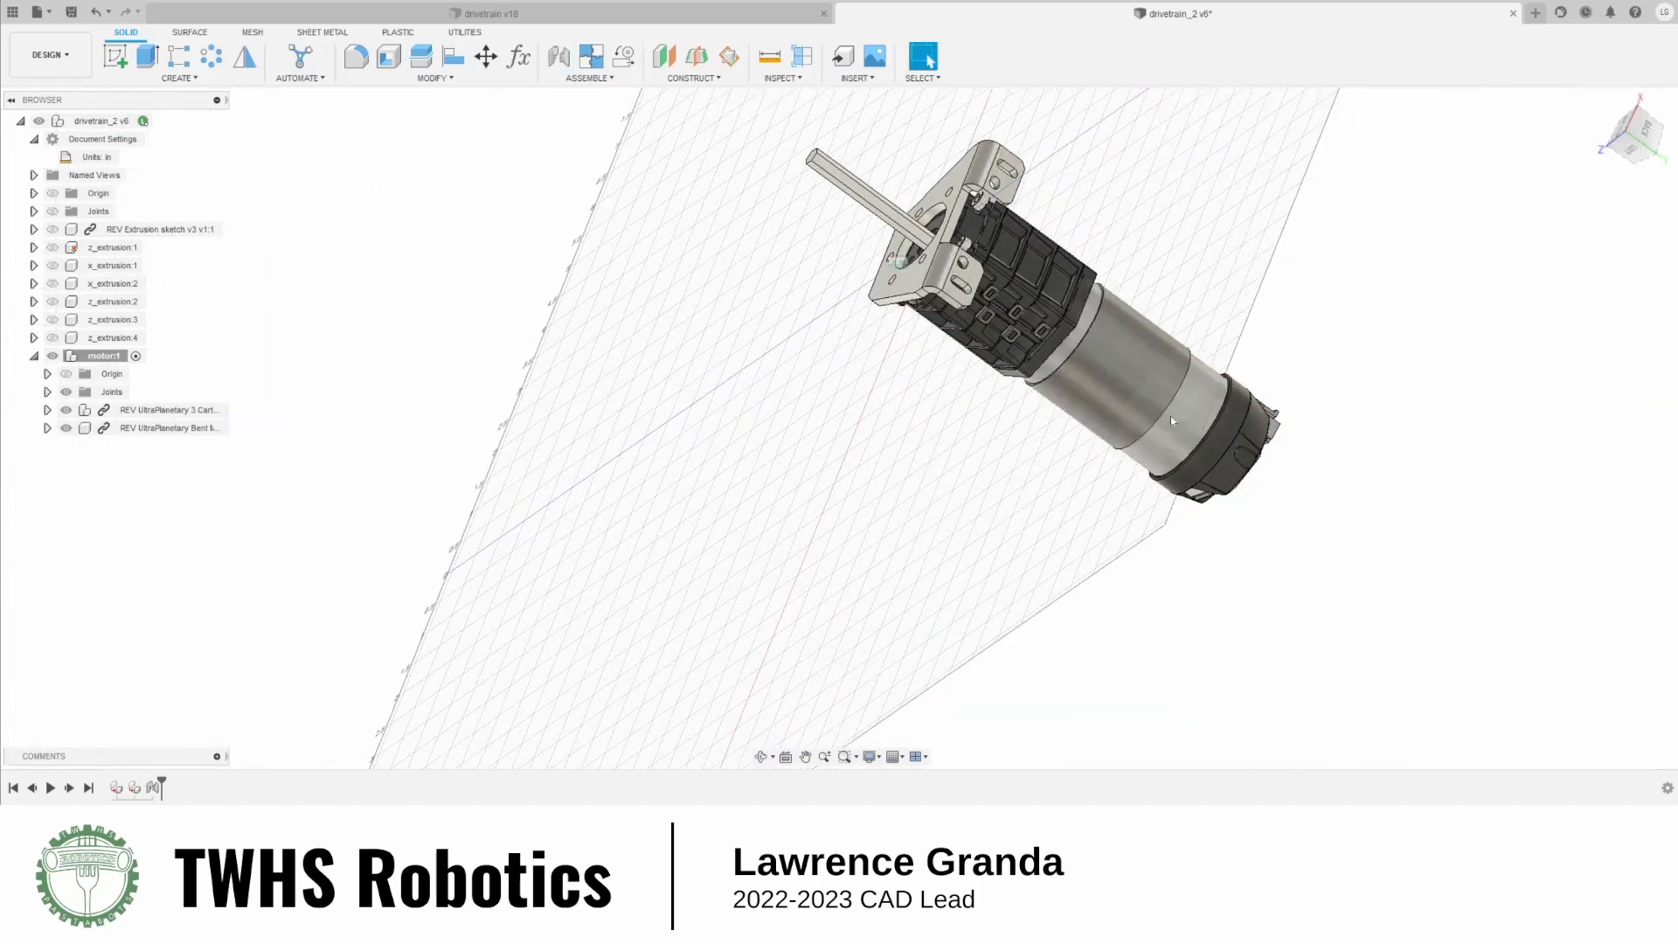
drag(1171, 420, 990, 444)
key(ctrl+z)
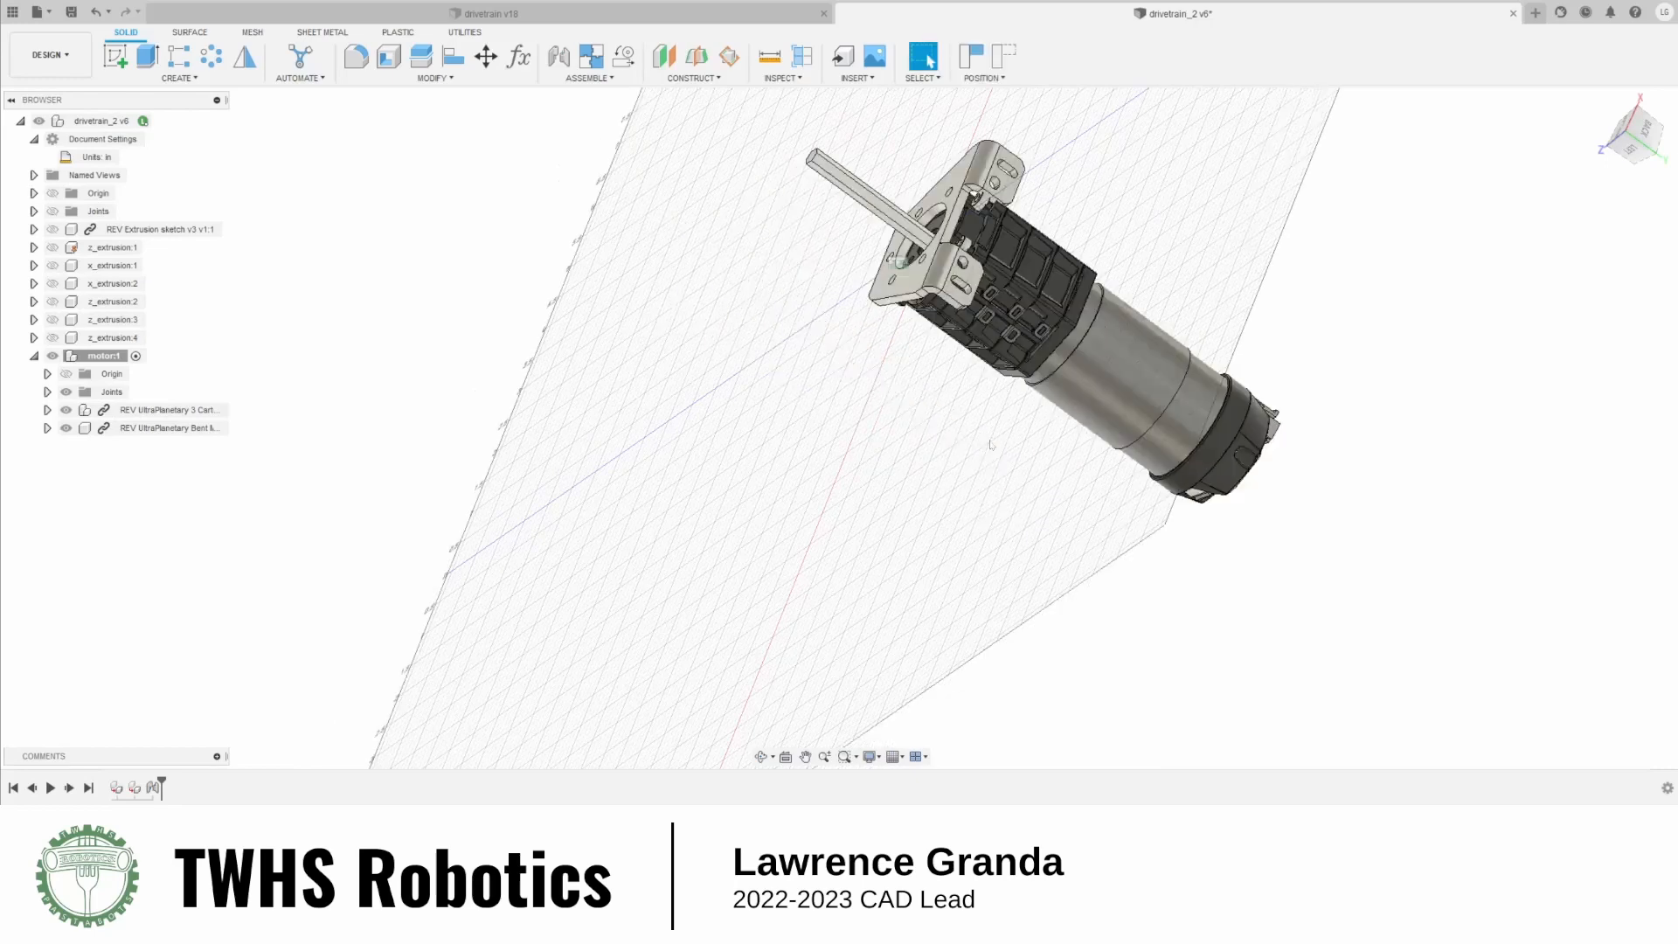
Save the design as a new version with the default version description
key(ctrl+s)
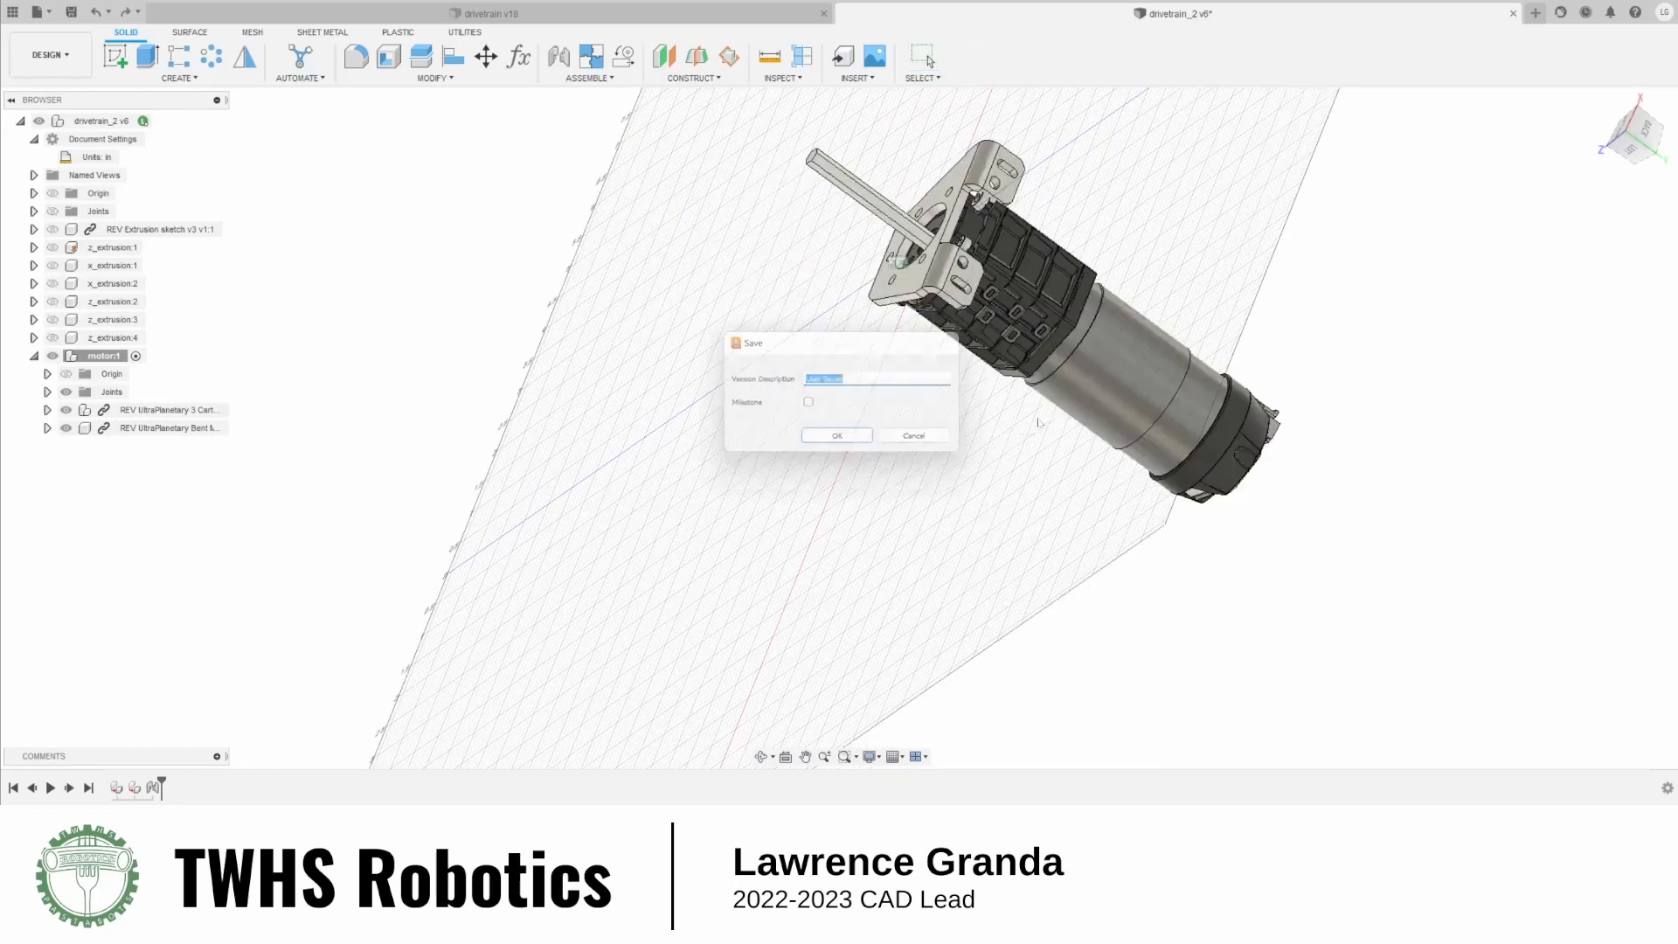
key(Return)
scroll(1013, 471, down, 5)
scroll(1028, 498, up, 5)
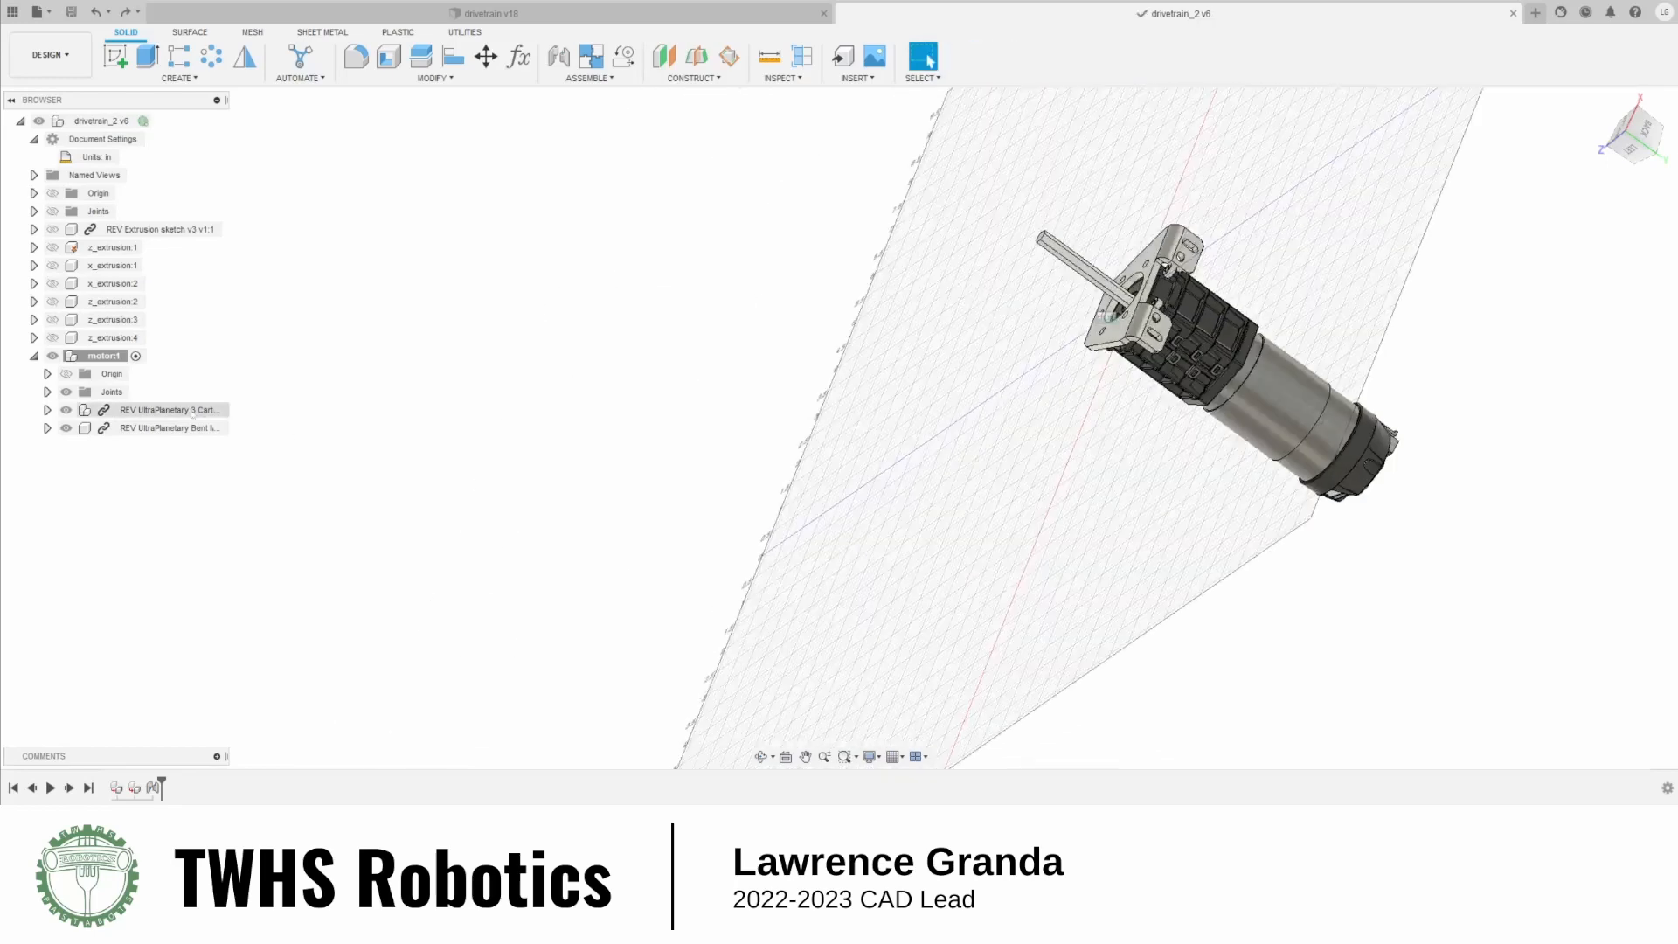
click(162, 410)
click(177, 428)
click(834, 448)
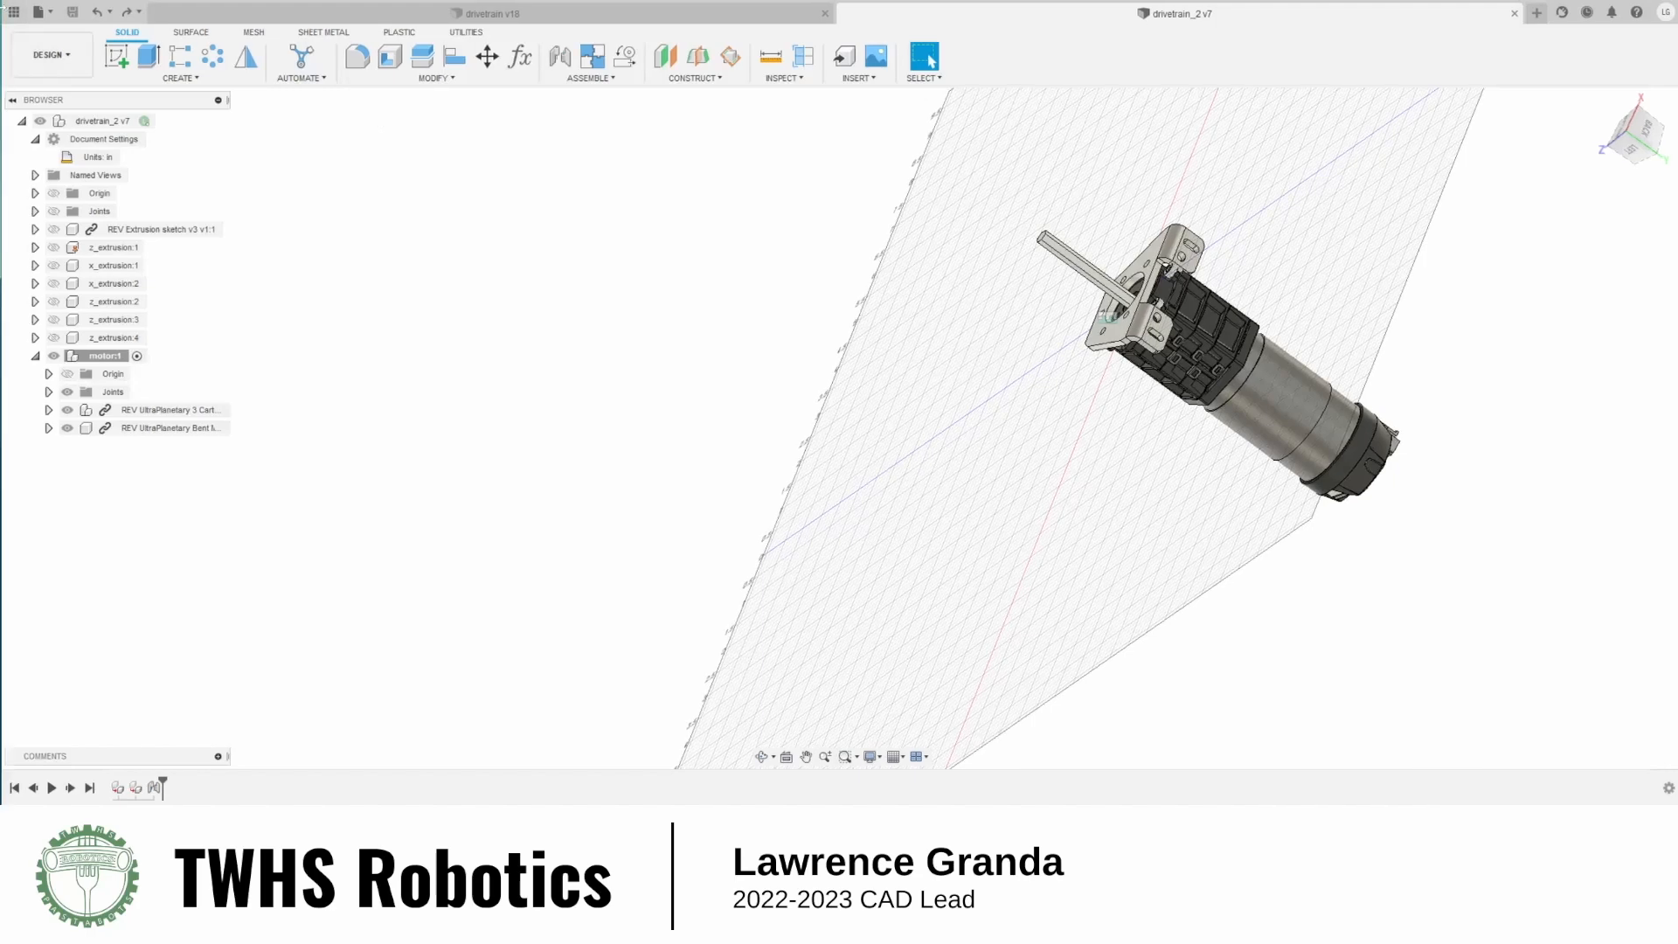
Insert the REV 75mm Mecanum Wheel into the motor component, offset 4.00 in along Z from the motor
click(12, 11)
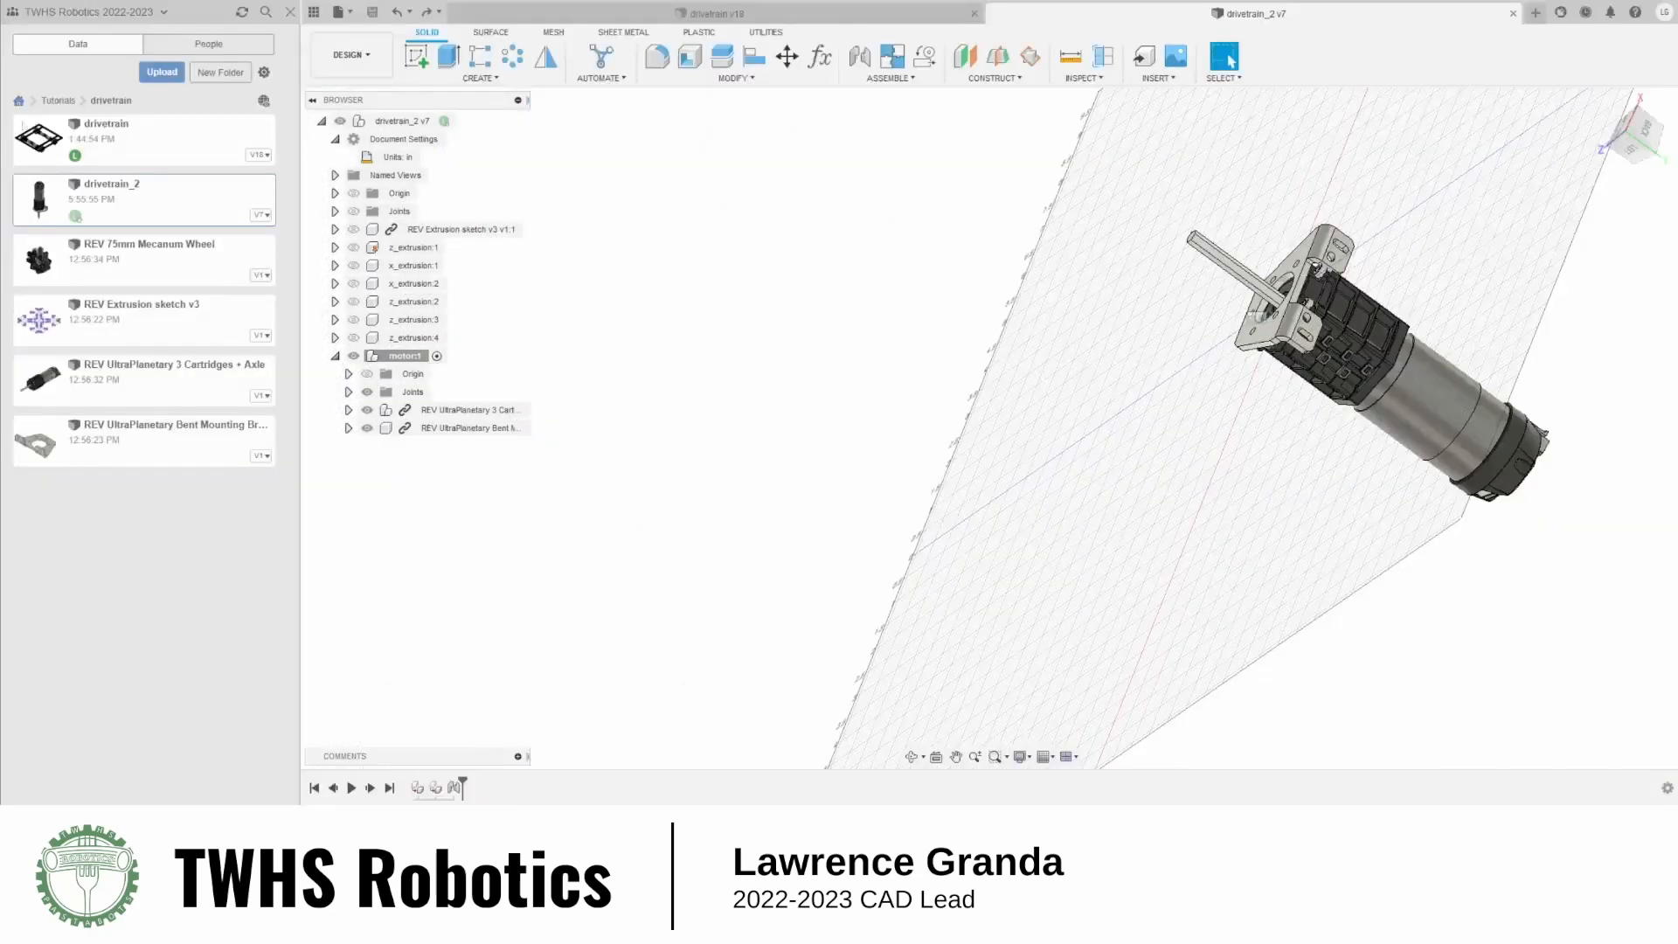
drag(95, 276, 1077, 410)
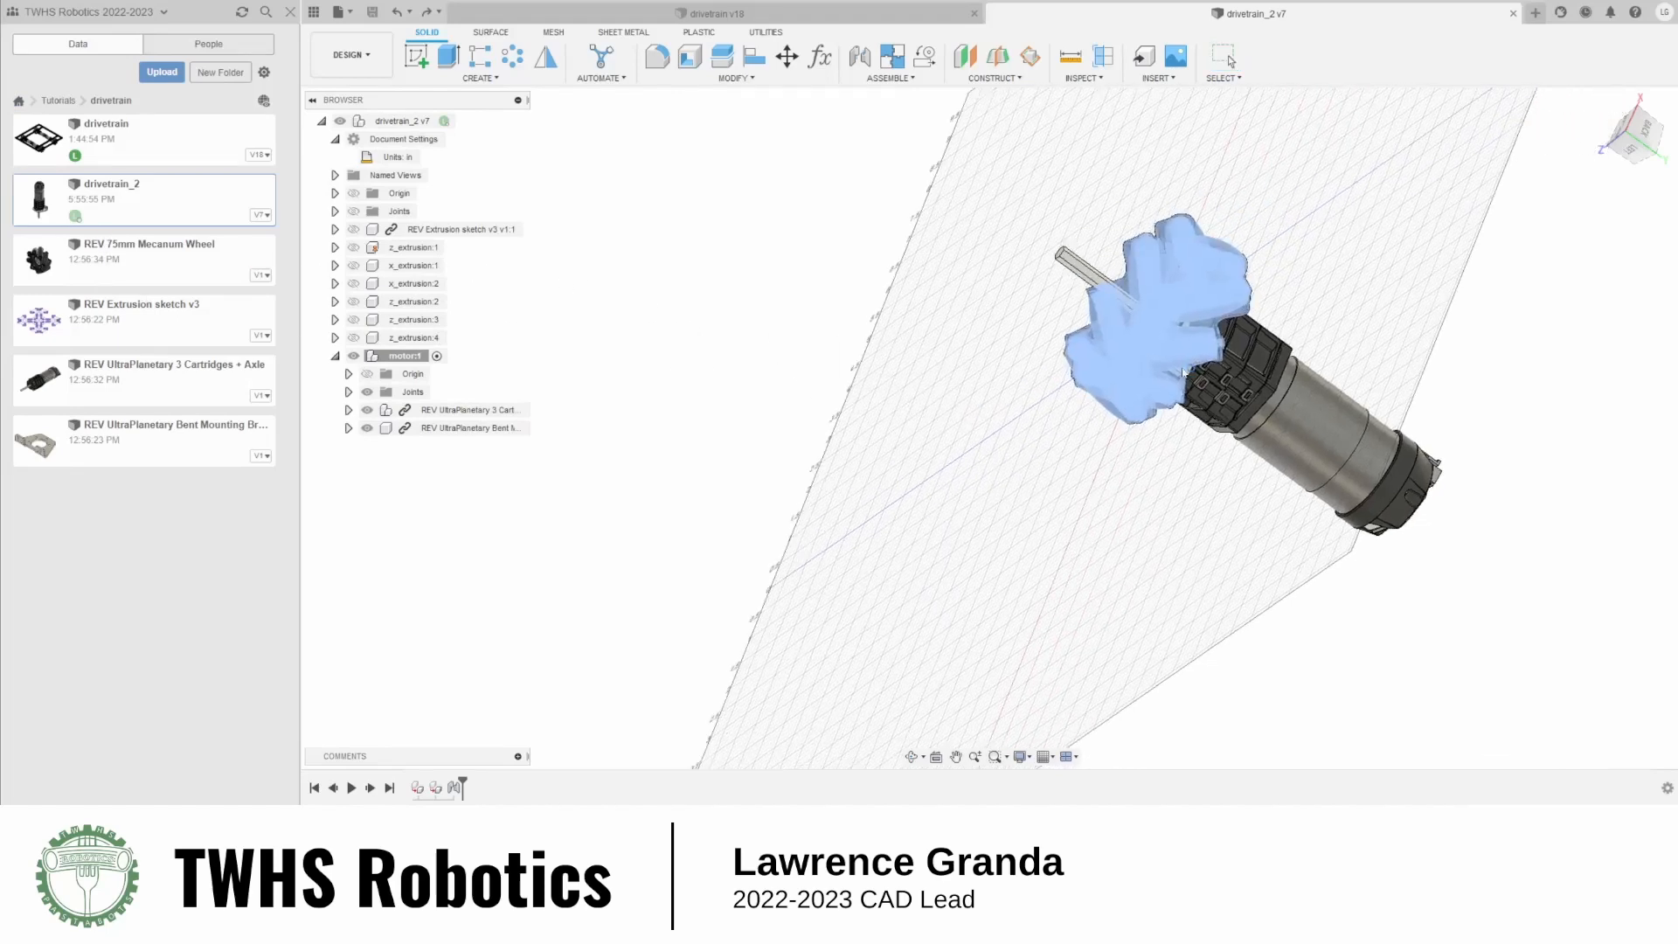
shift+middle_drag(1052, 236, 1114, 226)
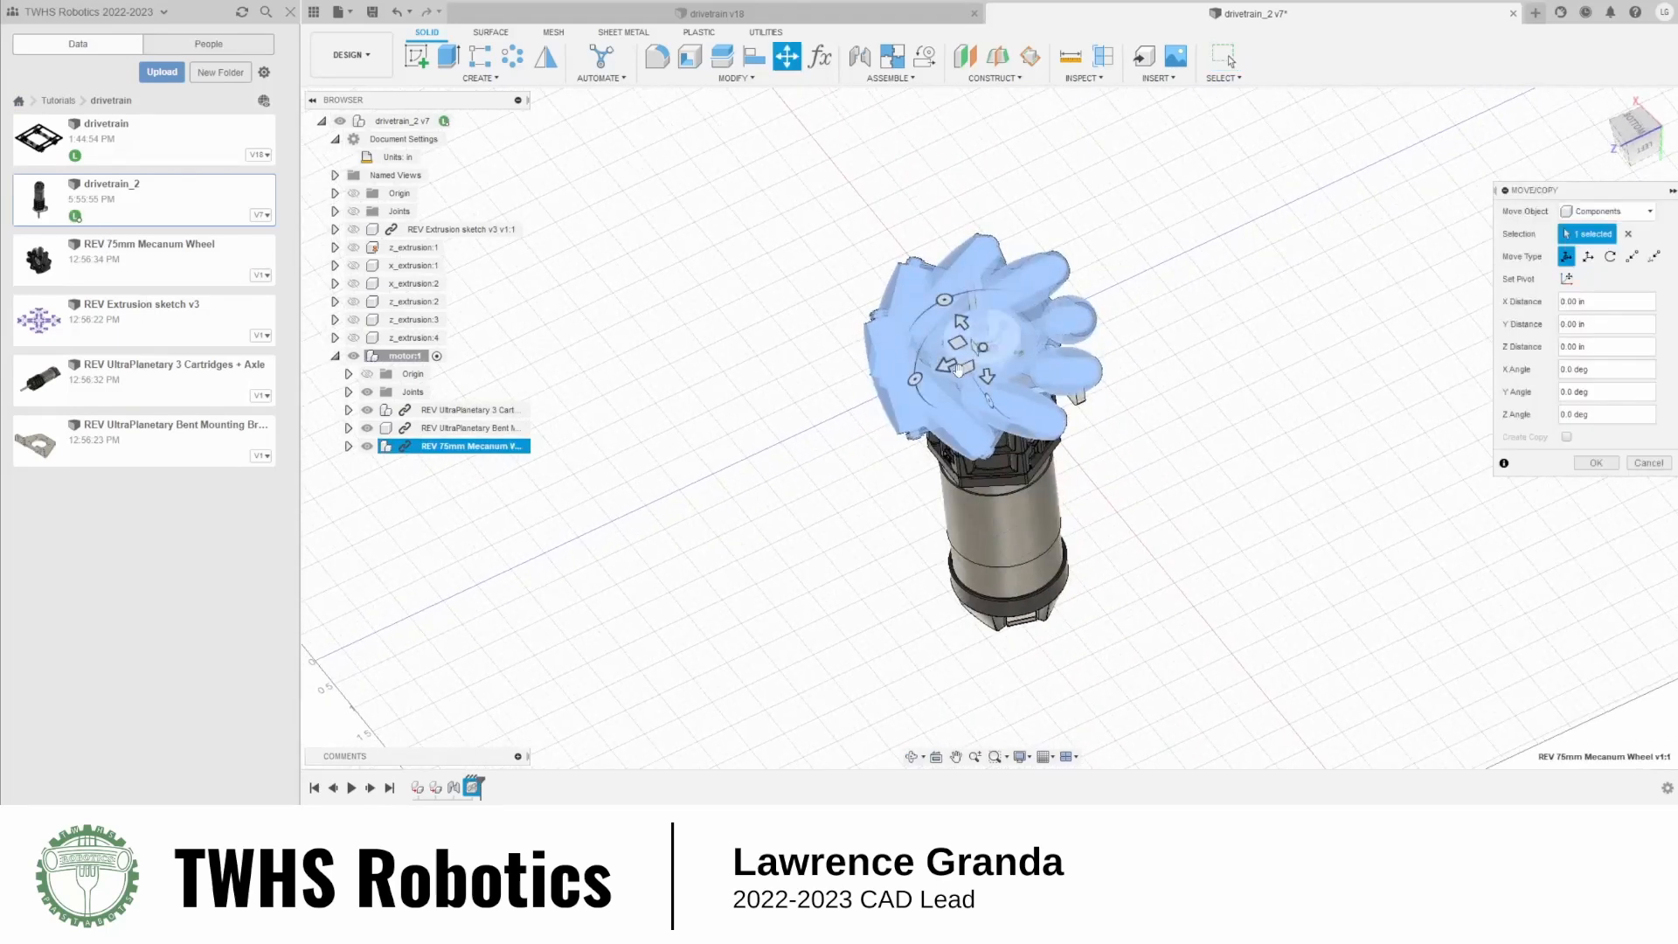
drag(944, 367, 664, 490)
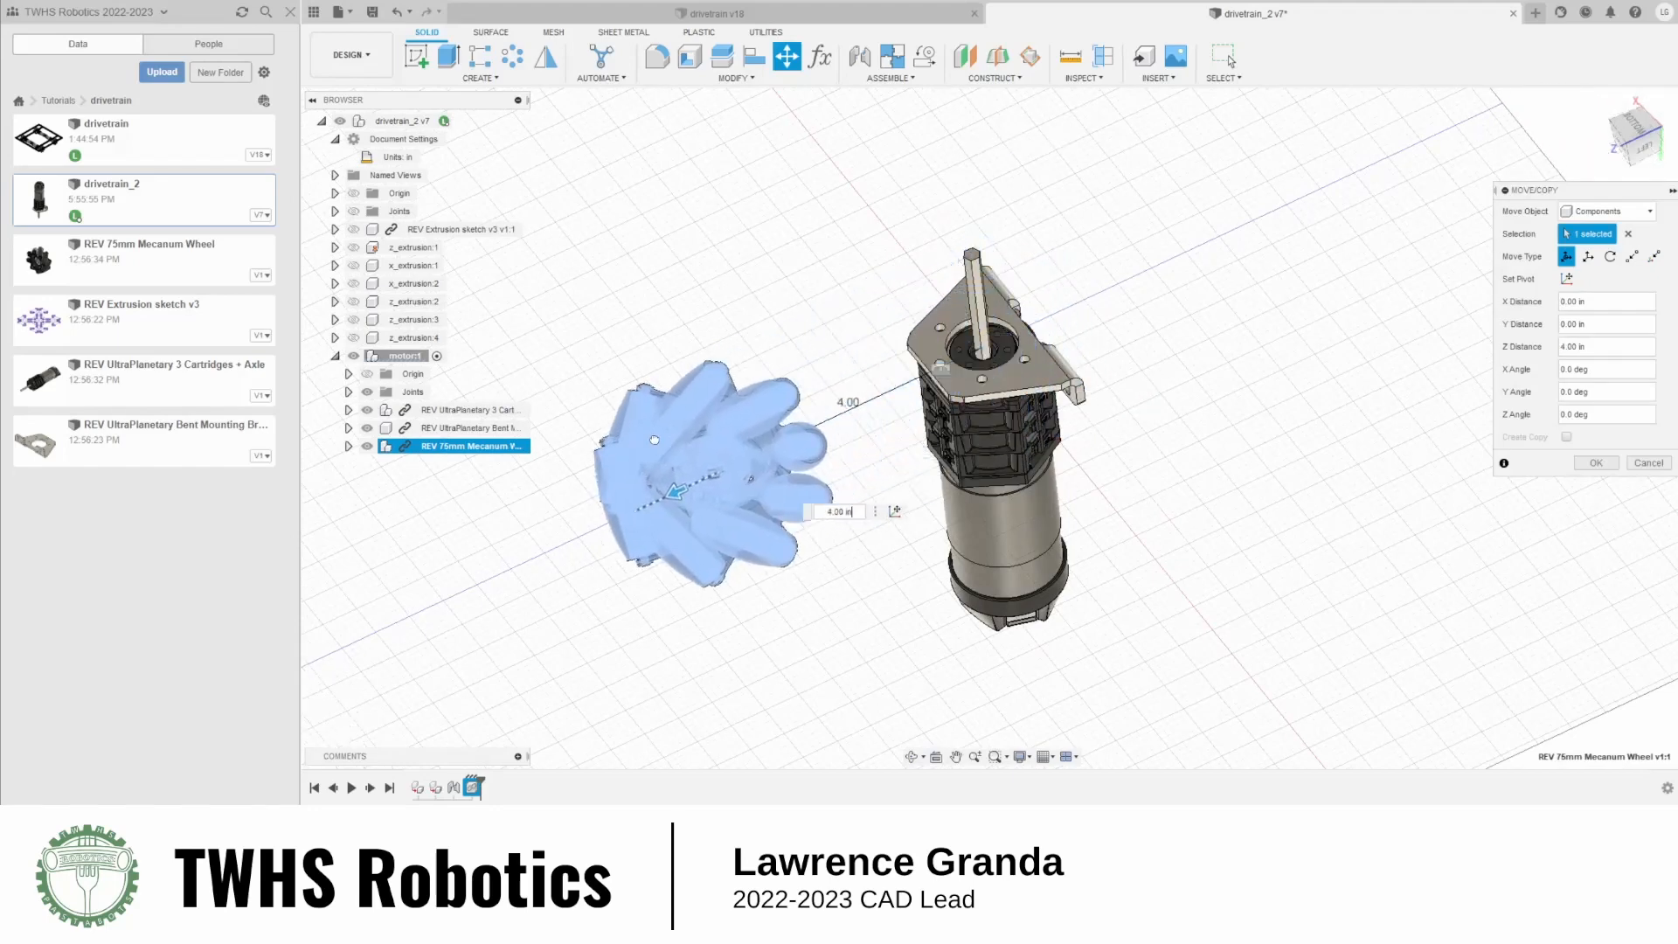
click(1592, 464)
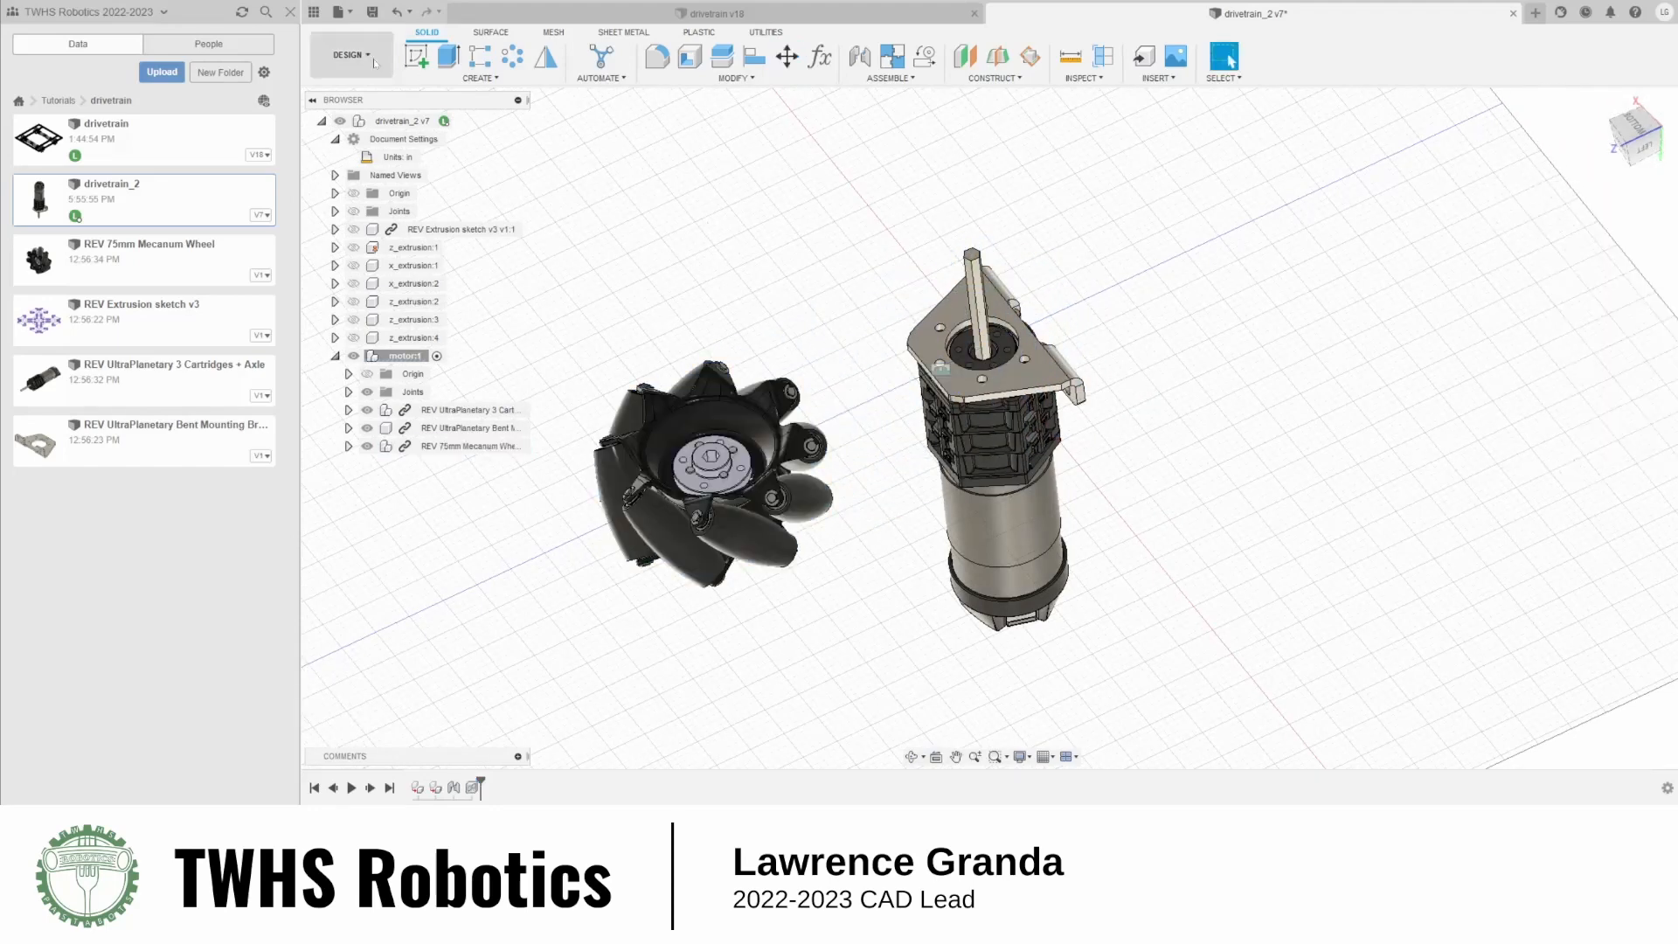
click(313, 12)
Rotate the mecanum wheel by 180 degrees with Move/Copy so its other side faces the axle's free end
shift+middle_drag(731, 554, 878, 496)
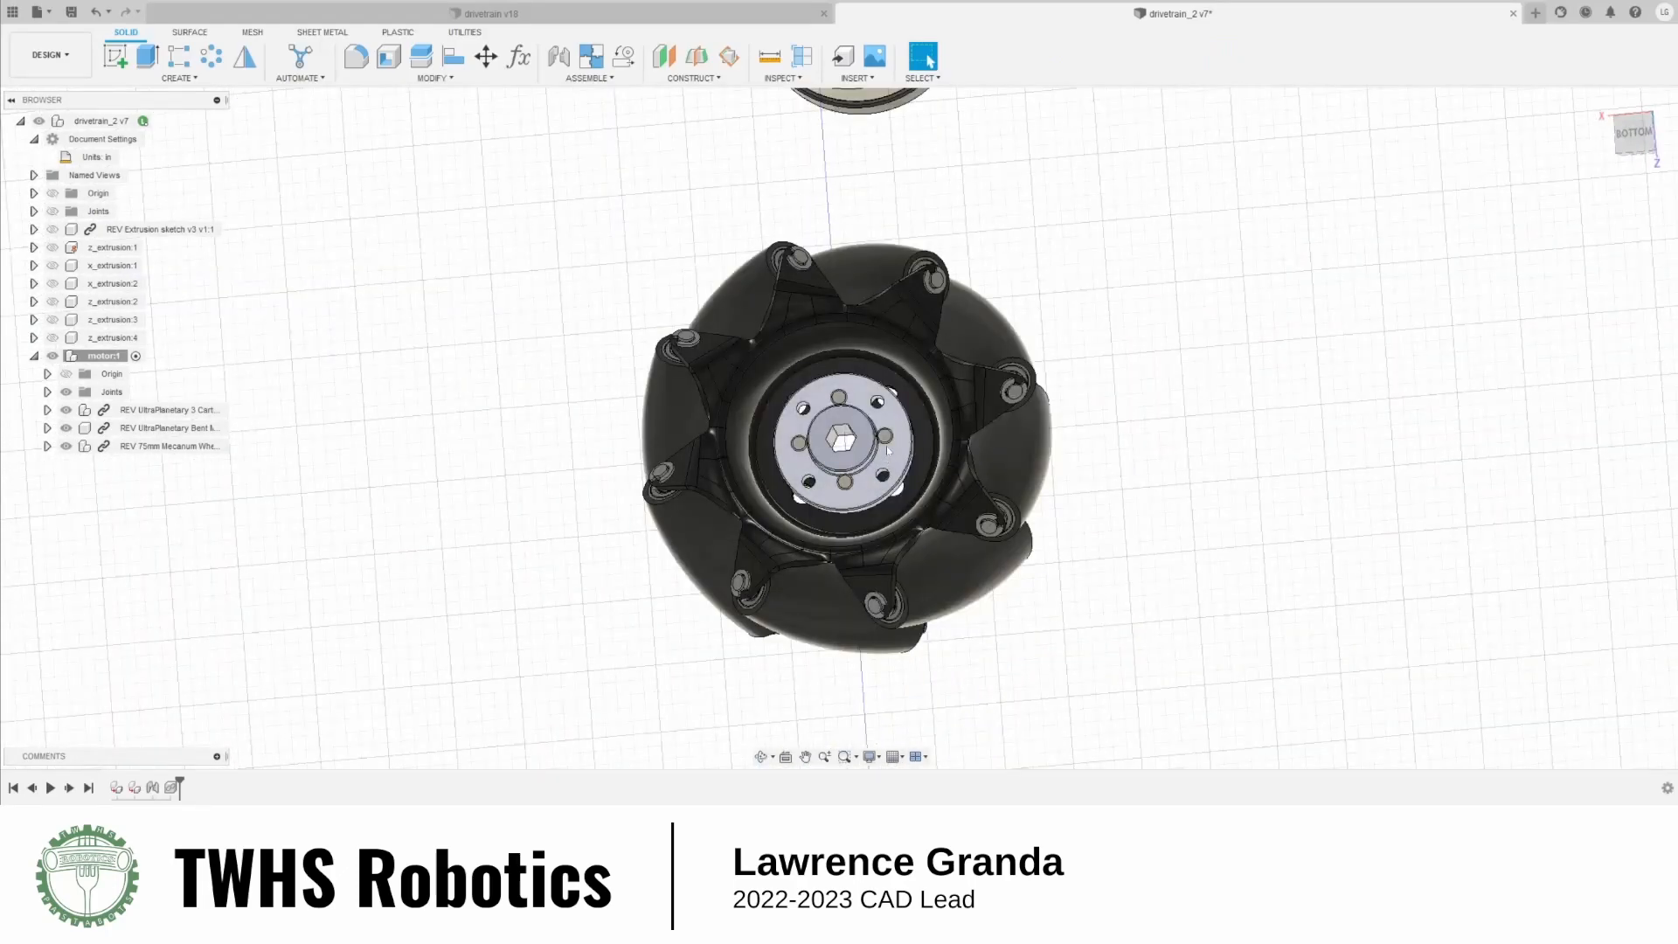
scroll(852, 467, down, 5)
scroll(852, 467, up, 5)
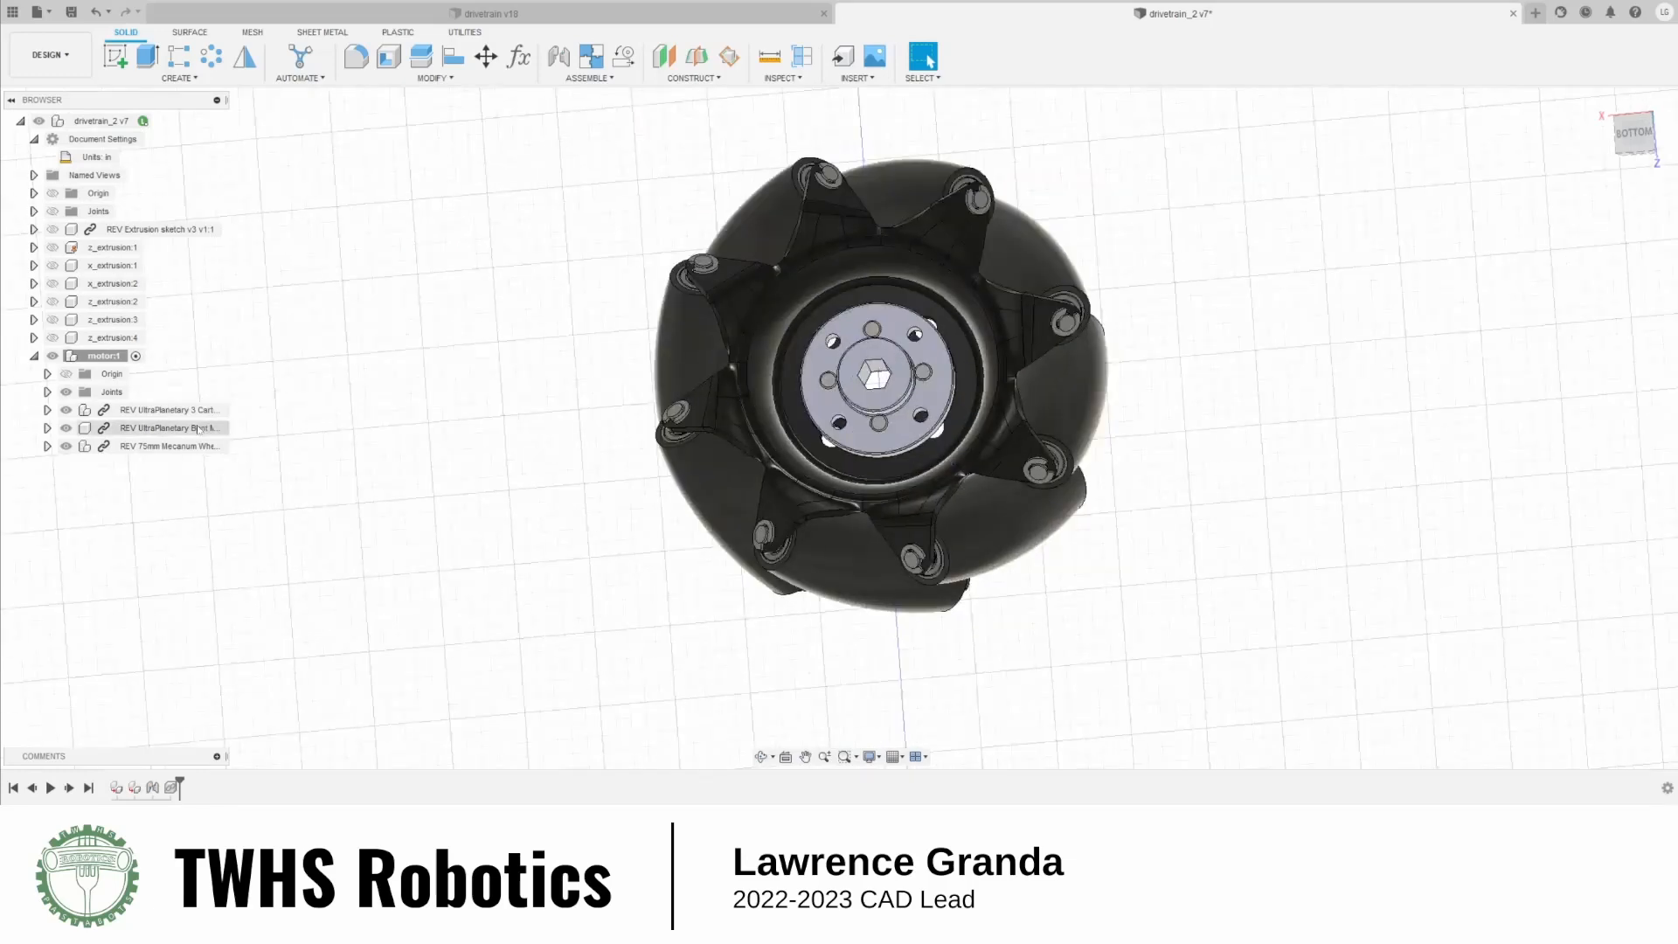
click(166, 446)
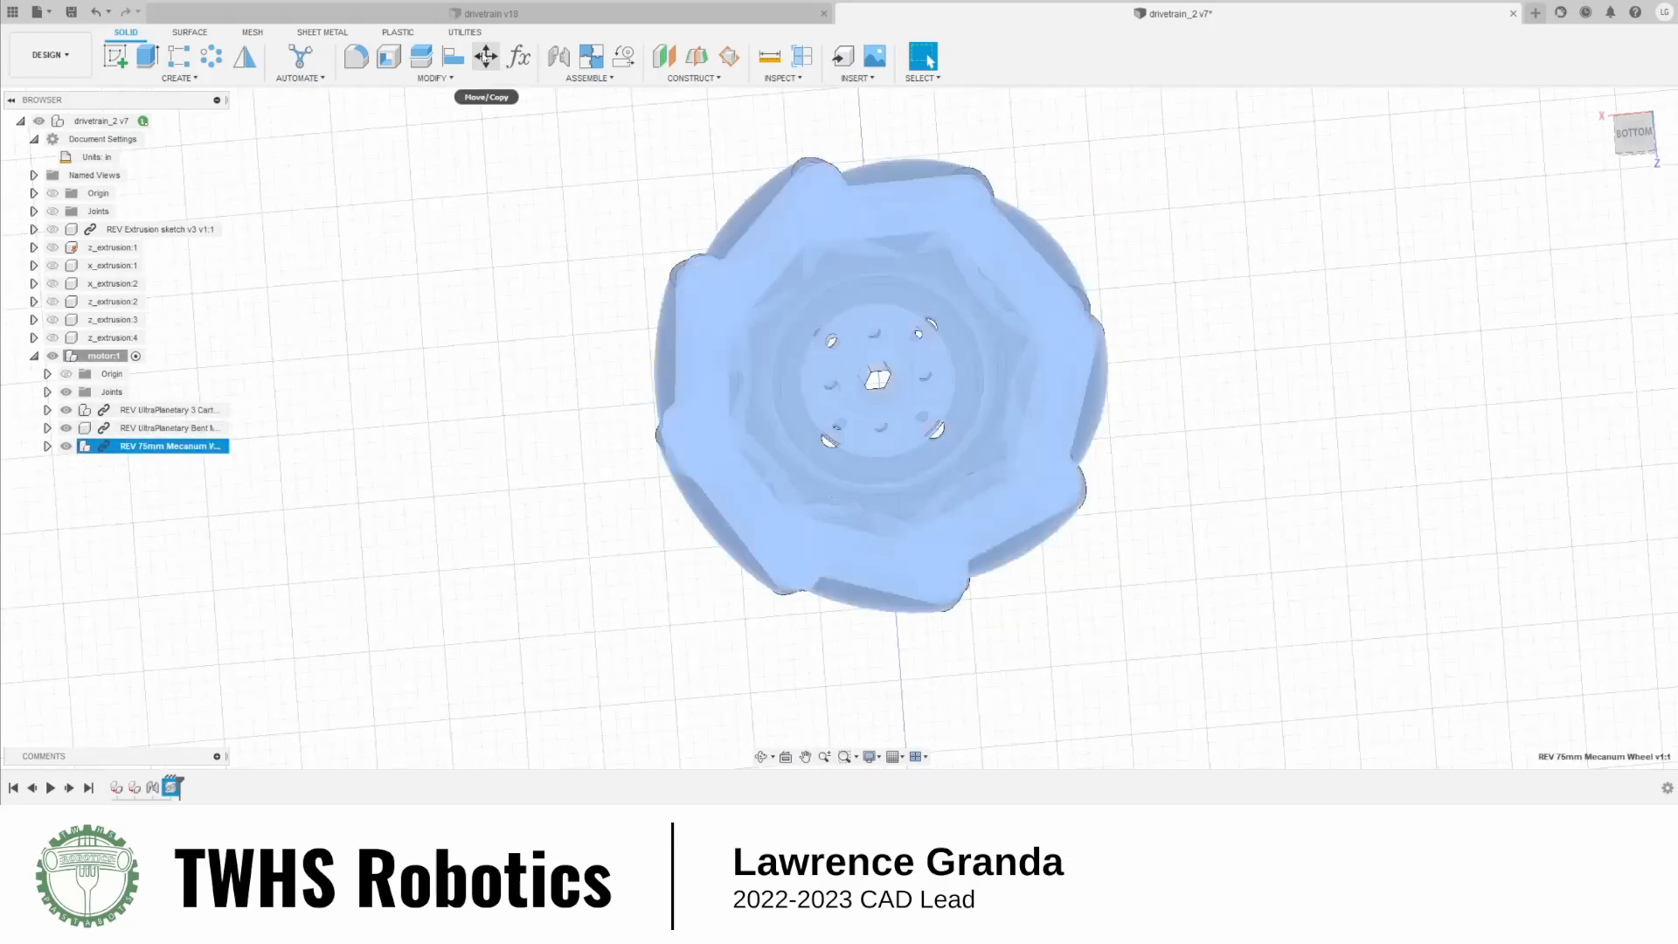
shift+middle_drag(1101, 573, 1039, 490)
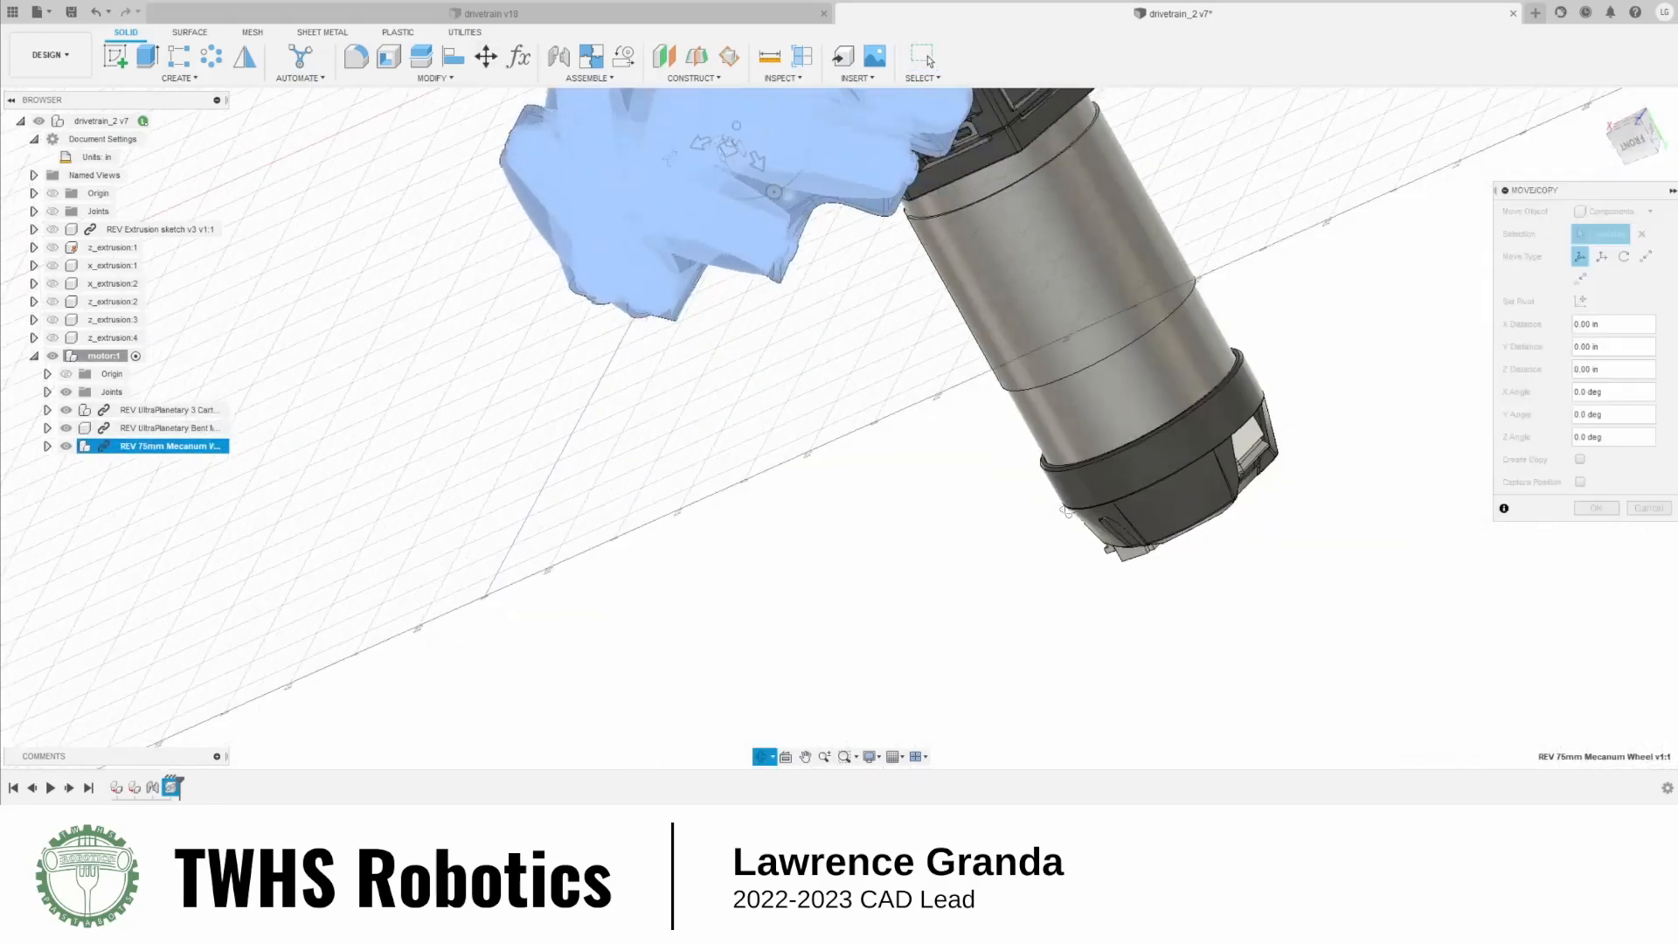
scroll(1039, 489, down, 5)
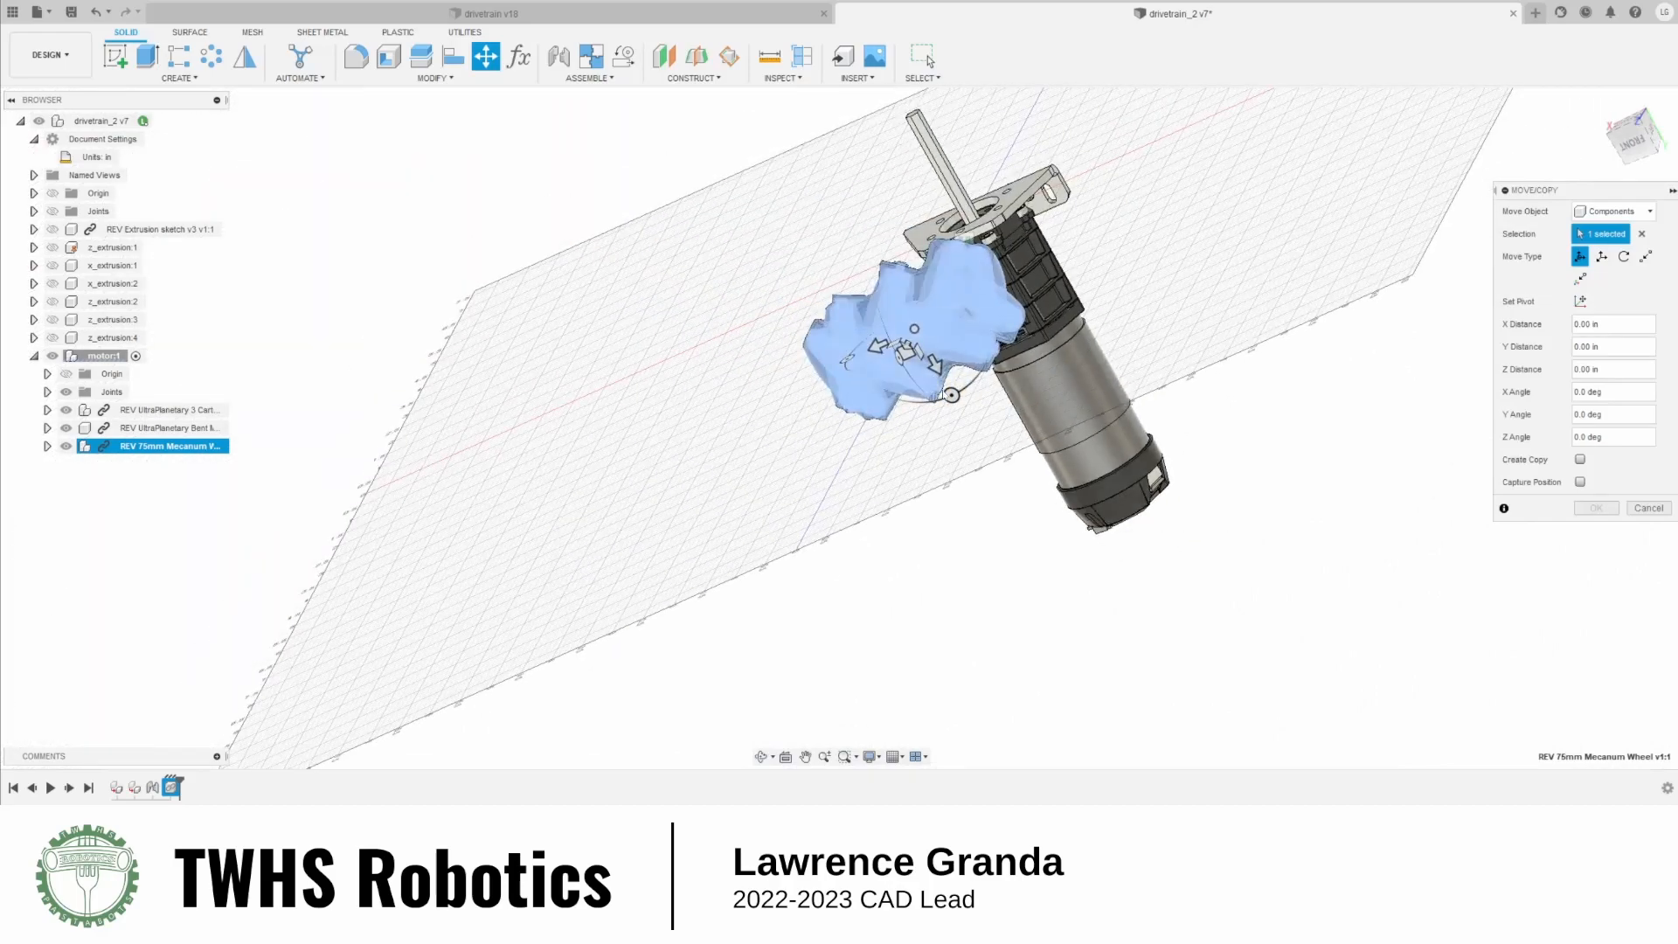
drag(933, 390, 882, 278)
text(180)
key(Return)
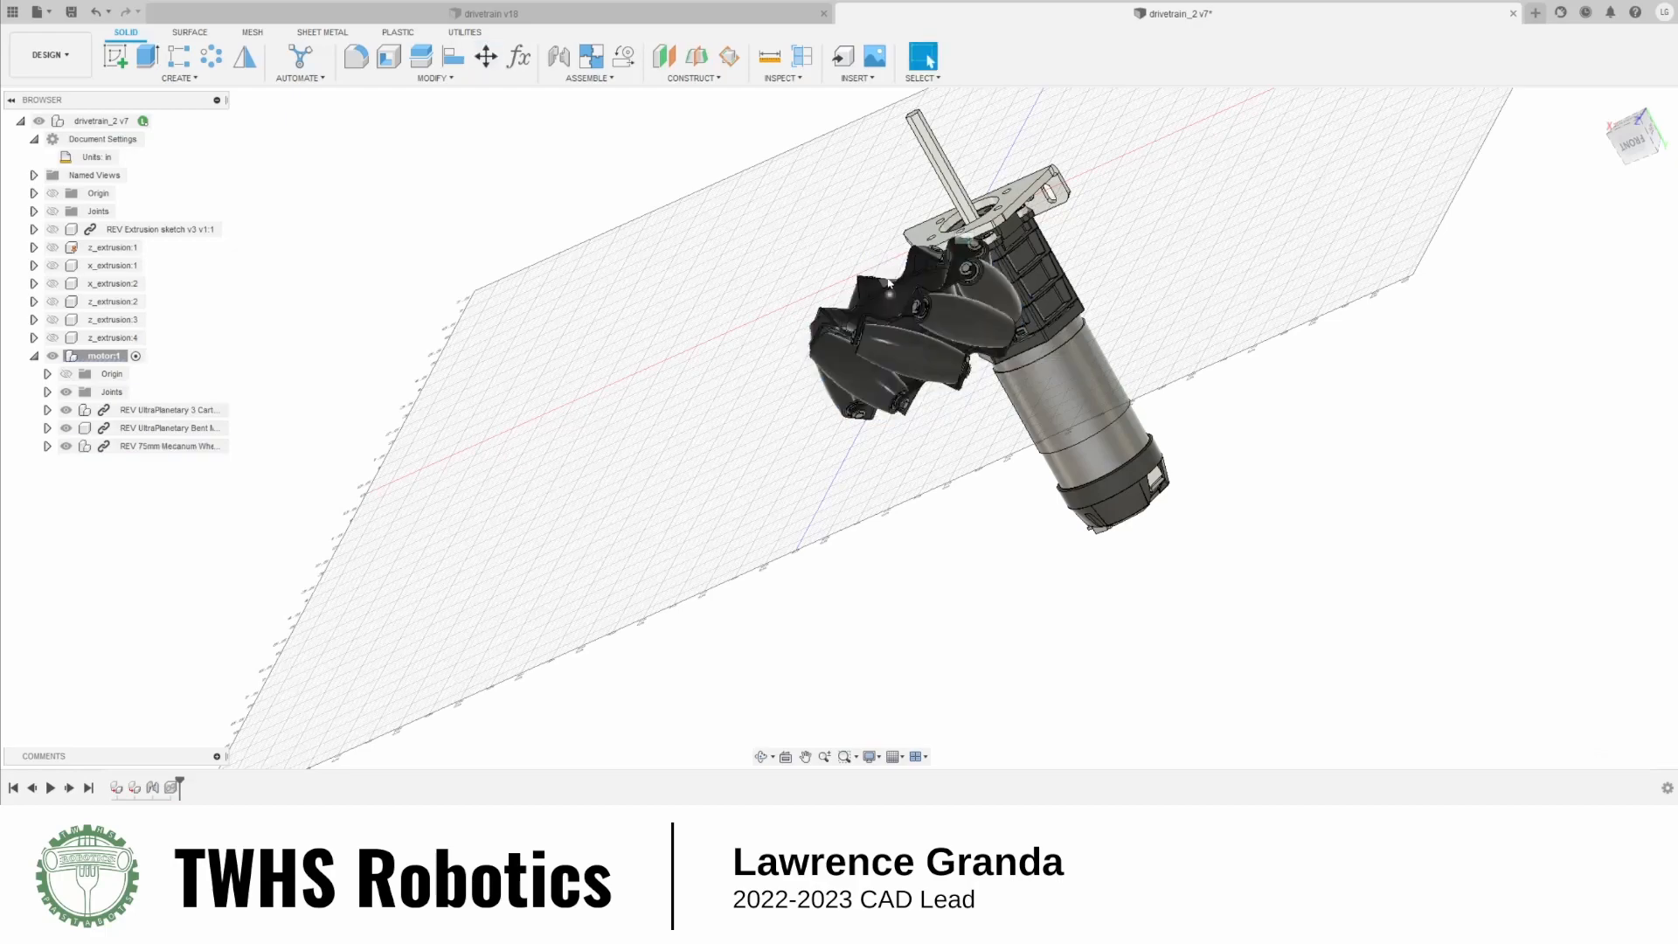
Examine the flipped mecanum wheel's hub and the motor's hex axle to find matching joint locations
scroll(1043, 146, up, 10)
scroll(1039, 262, down, 5)
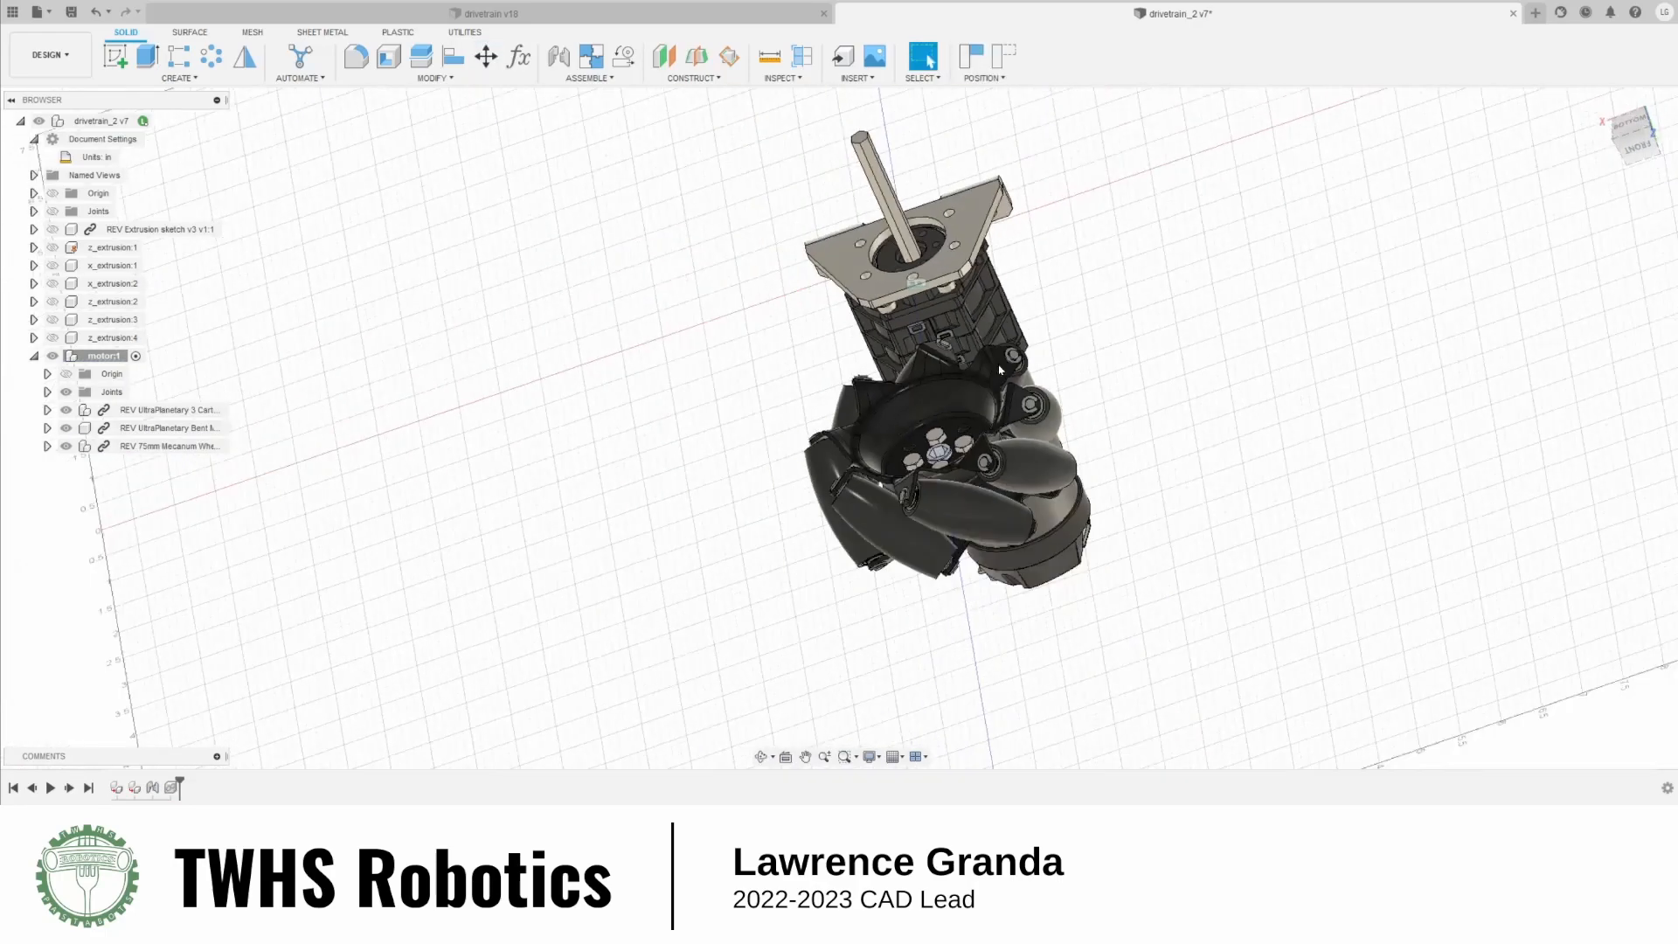
scroll(939, 437, up, 6)
scroll(976, 516, down, 5)
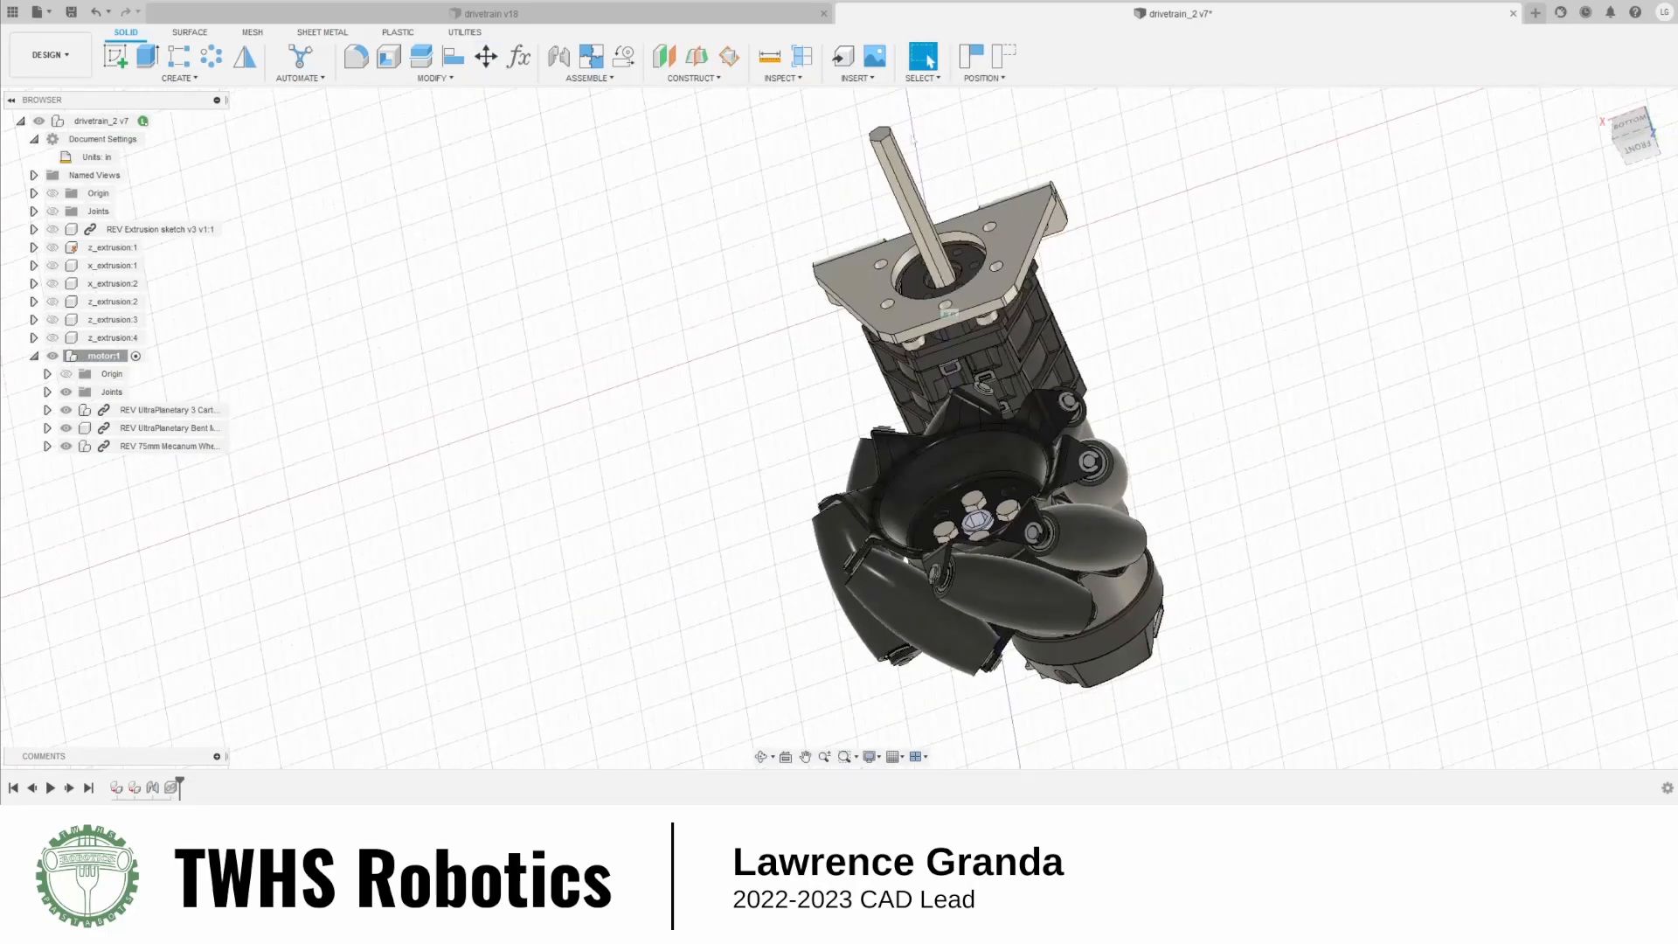
drag(914, 140, 826, 126)
scroll(952, 123, down, 1)
click(959, 181)
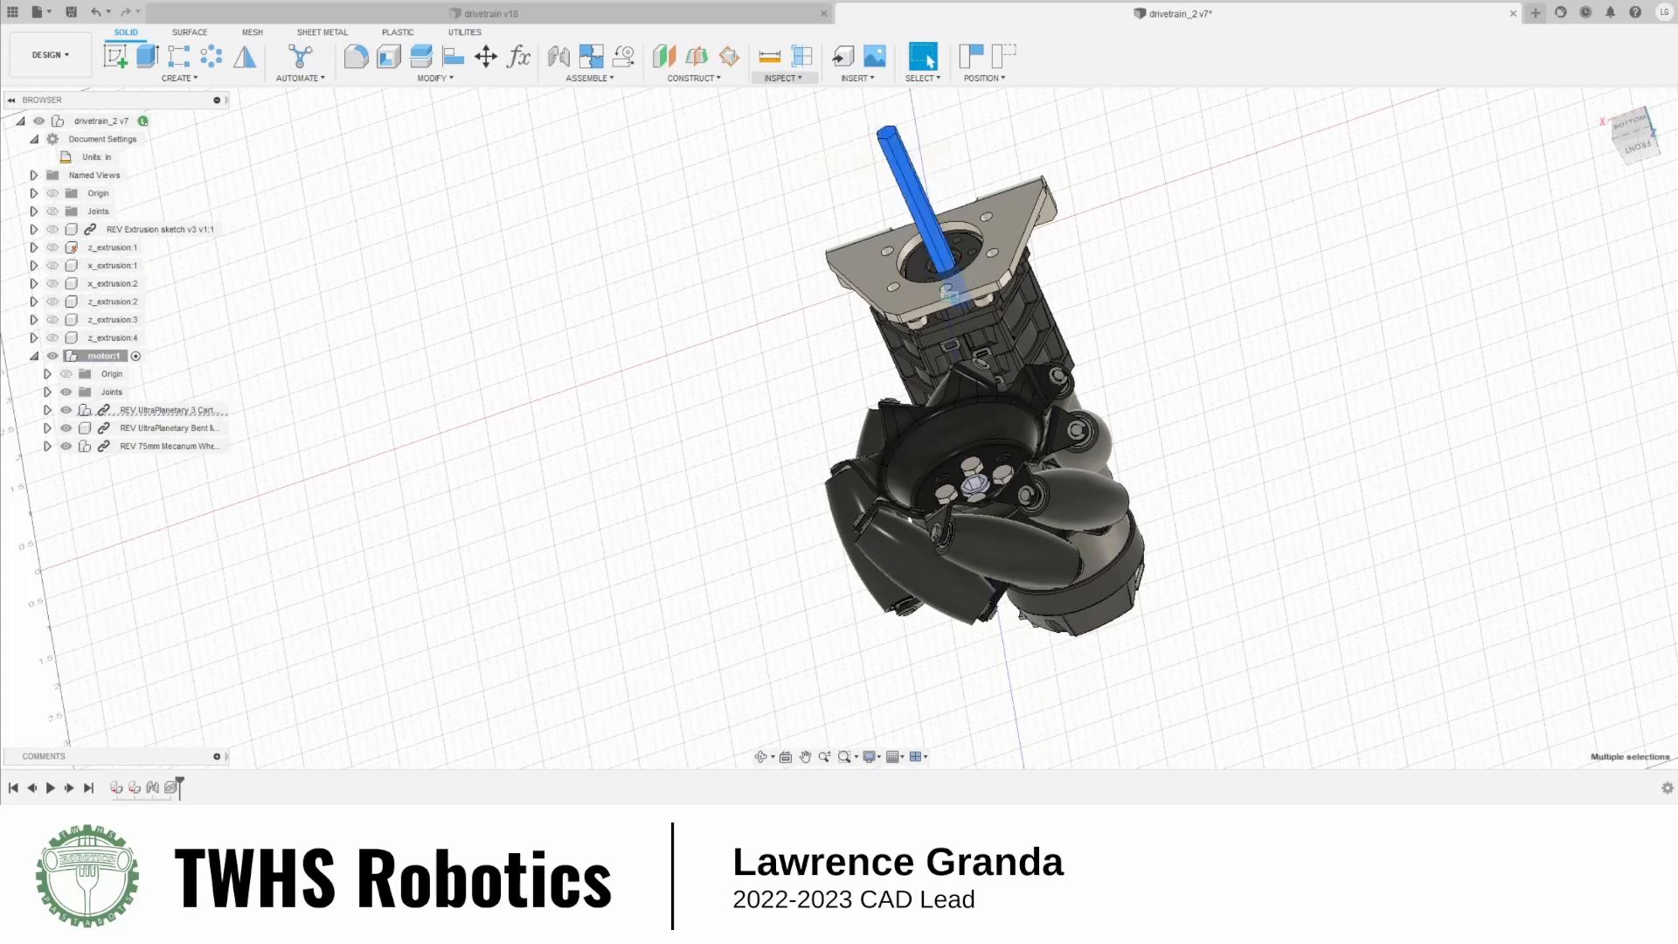
key(Escape)
Start a joint and snap its first origin to an edge midpoint of the hex bore in the mecanum wheel's hub
click(558, 57)
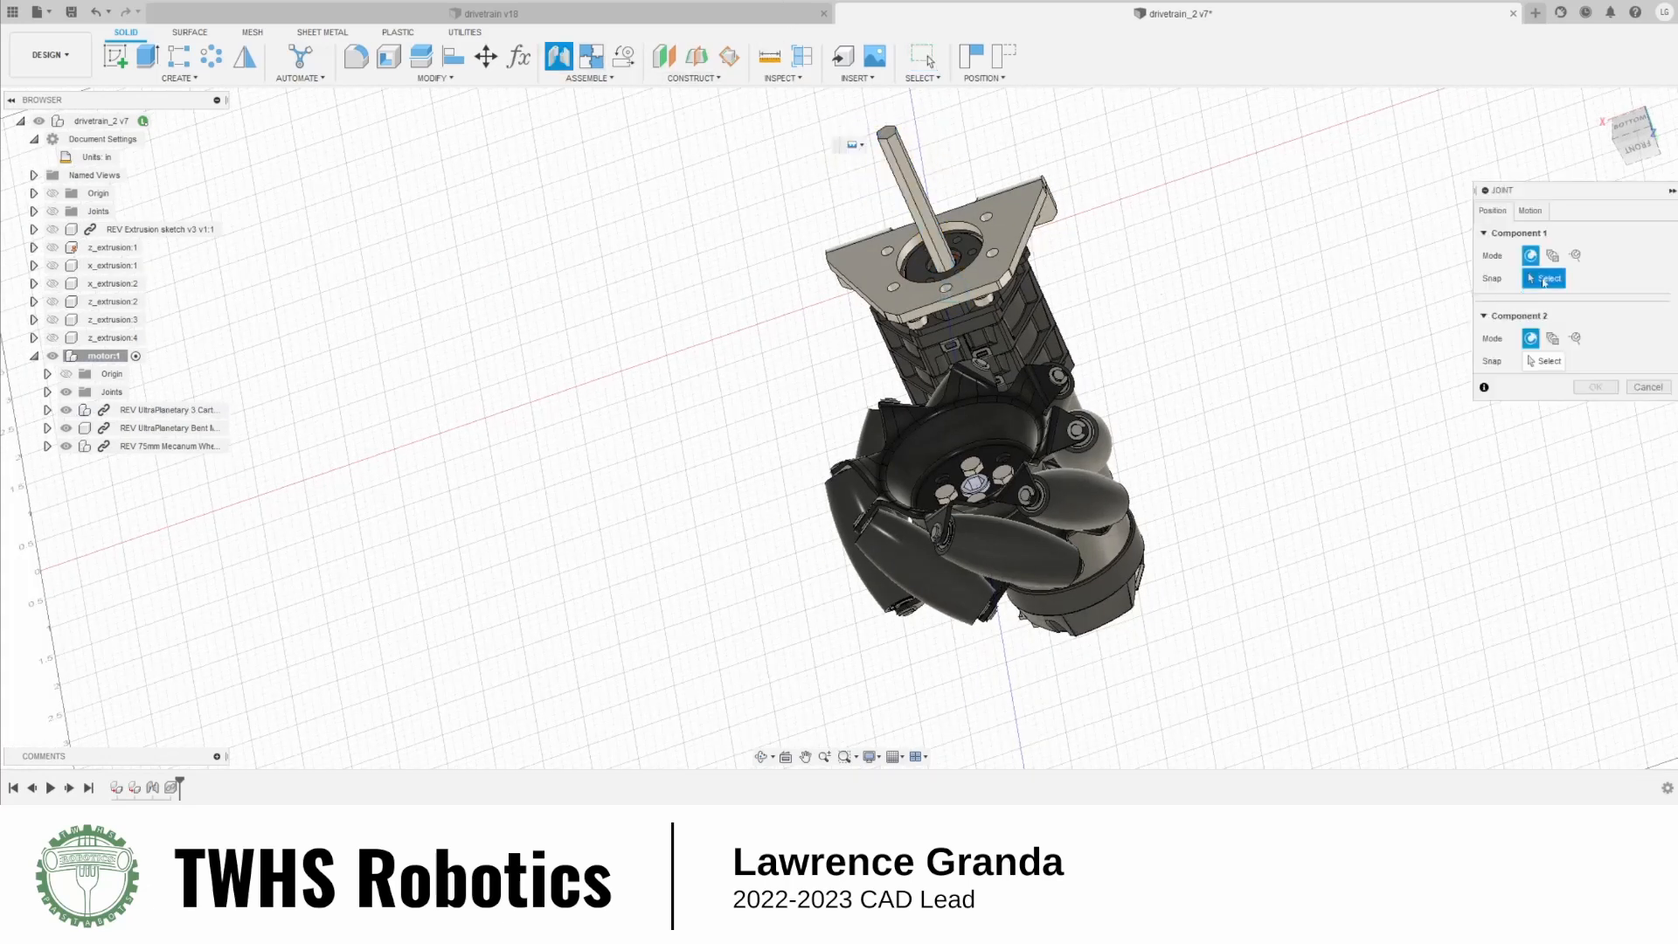
shift+middle_drag(1100, 198, 1155, 299)
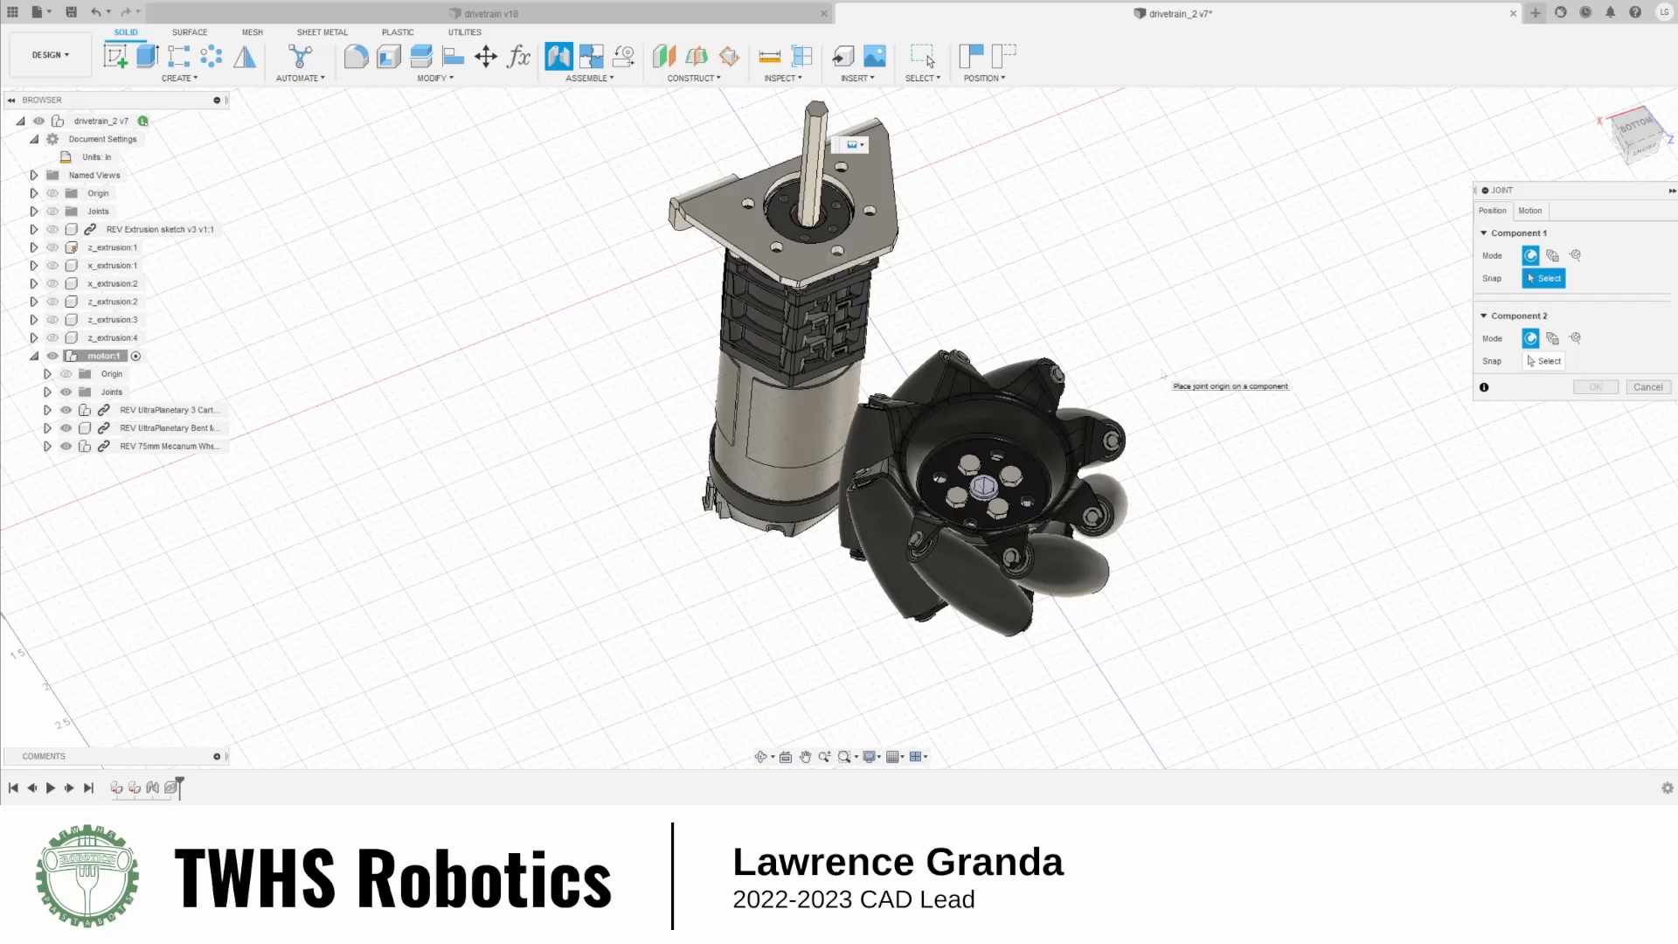
scroll(1001, 492, up, 8)
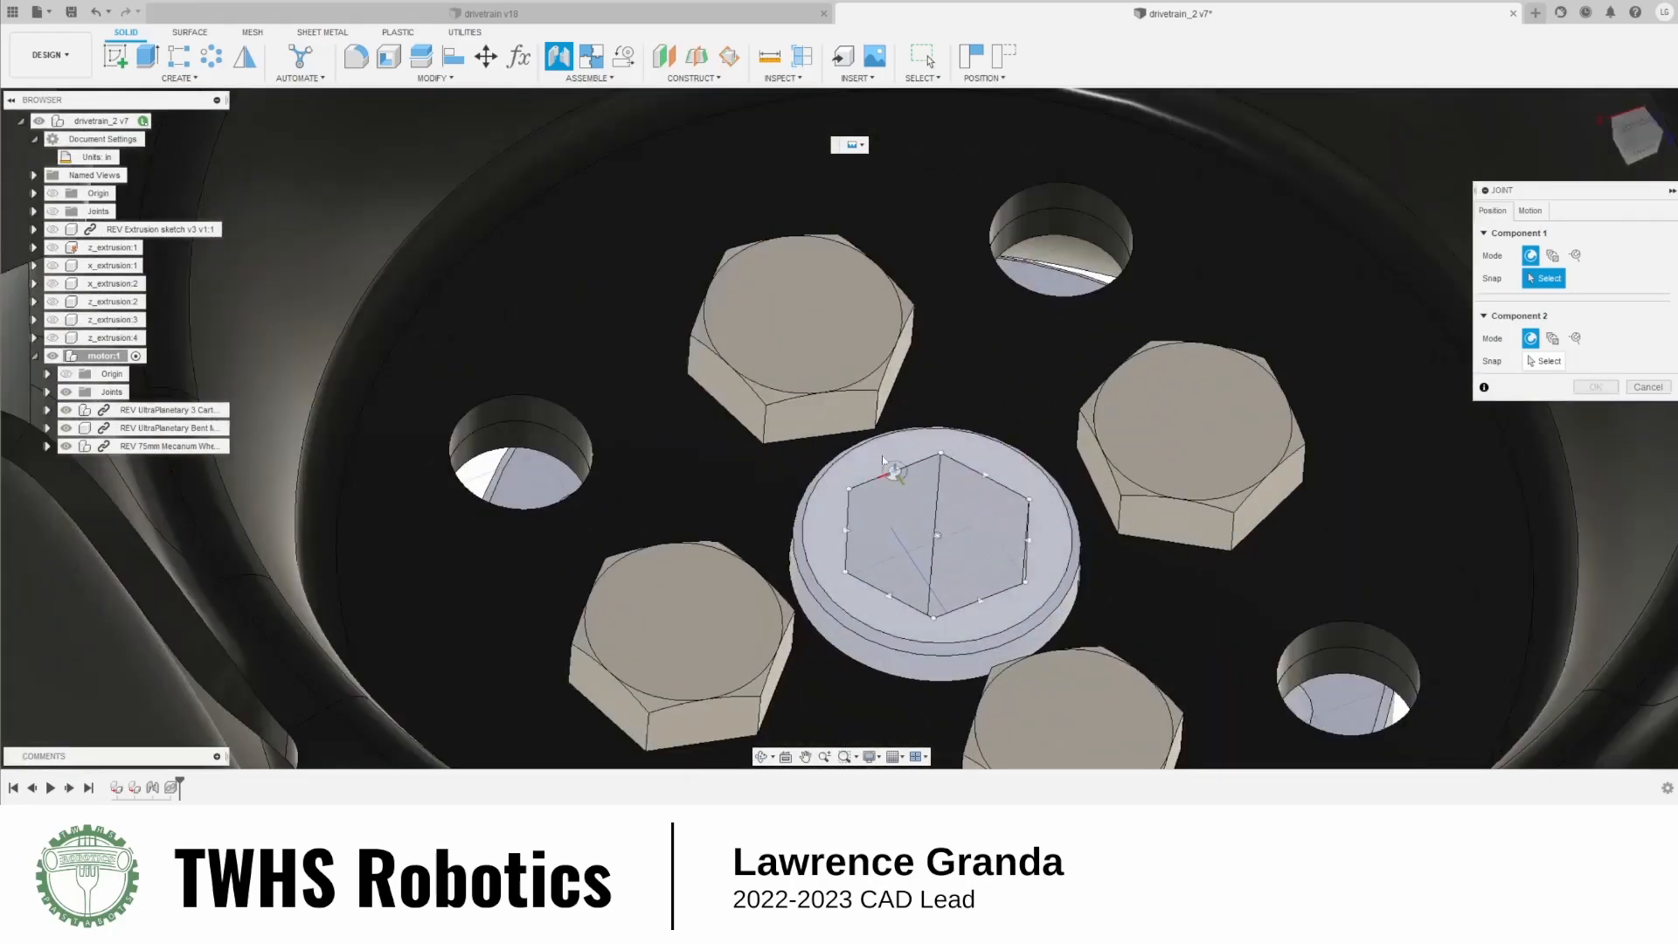
click(883, 460)
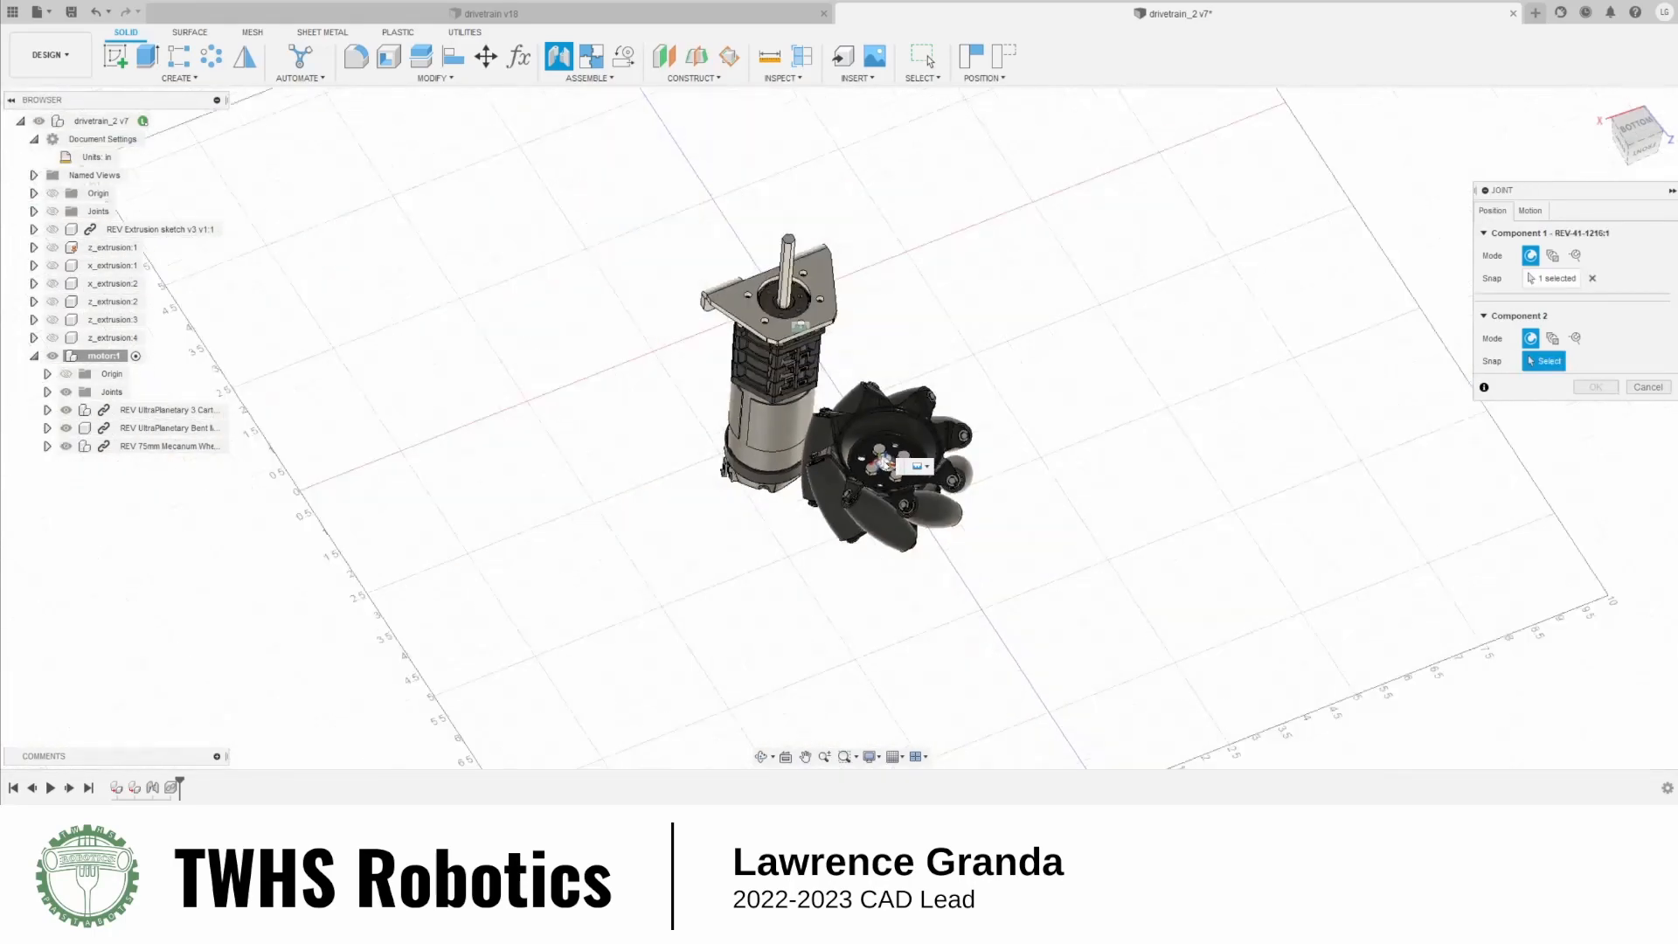
Snap the joint's second origin to an edge midpoint of the hex face at the motor axle's free end
scroll(909, 367, up, 5)
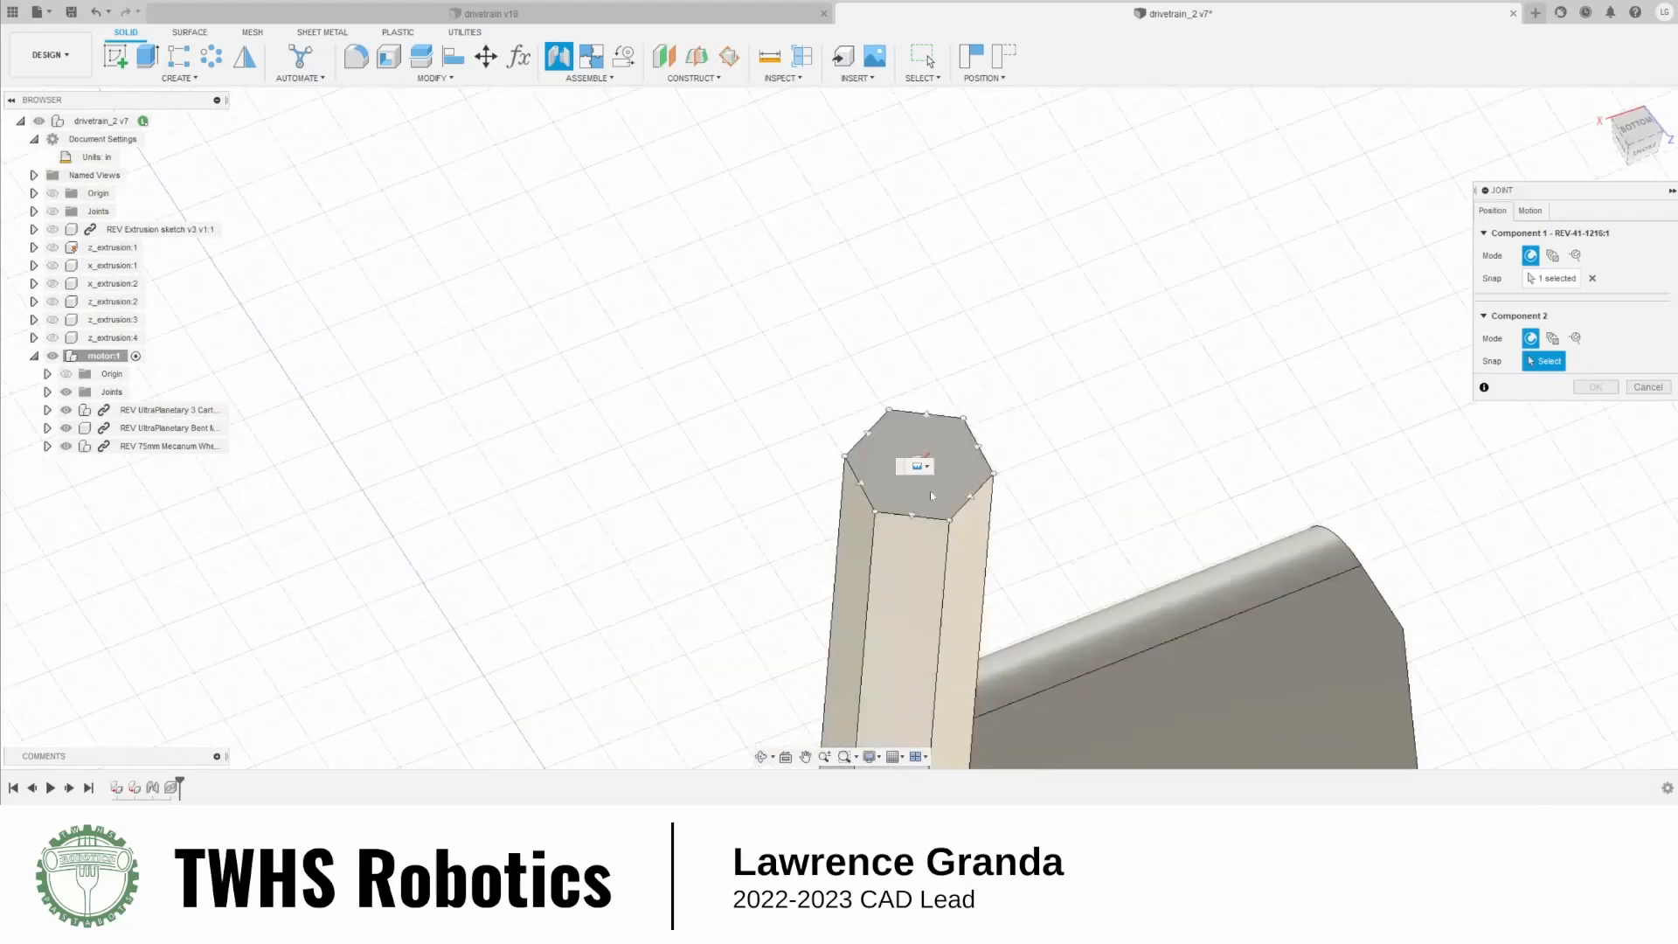
click(866, 439)
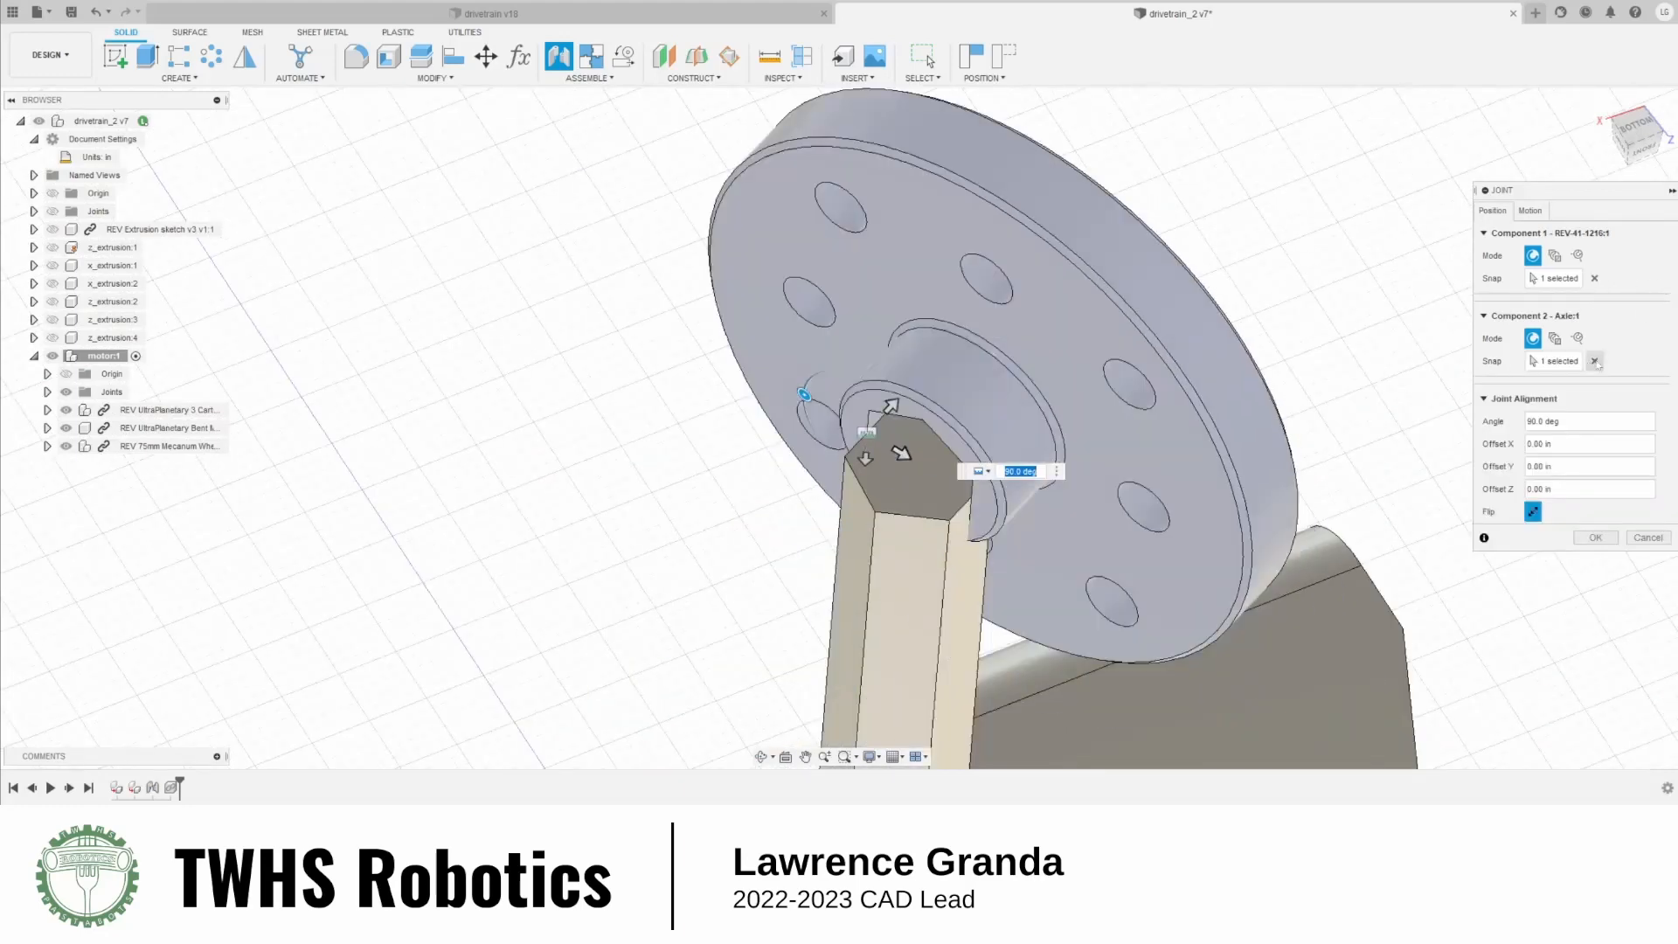
click(1595, 361)
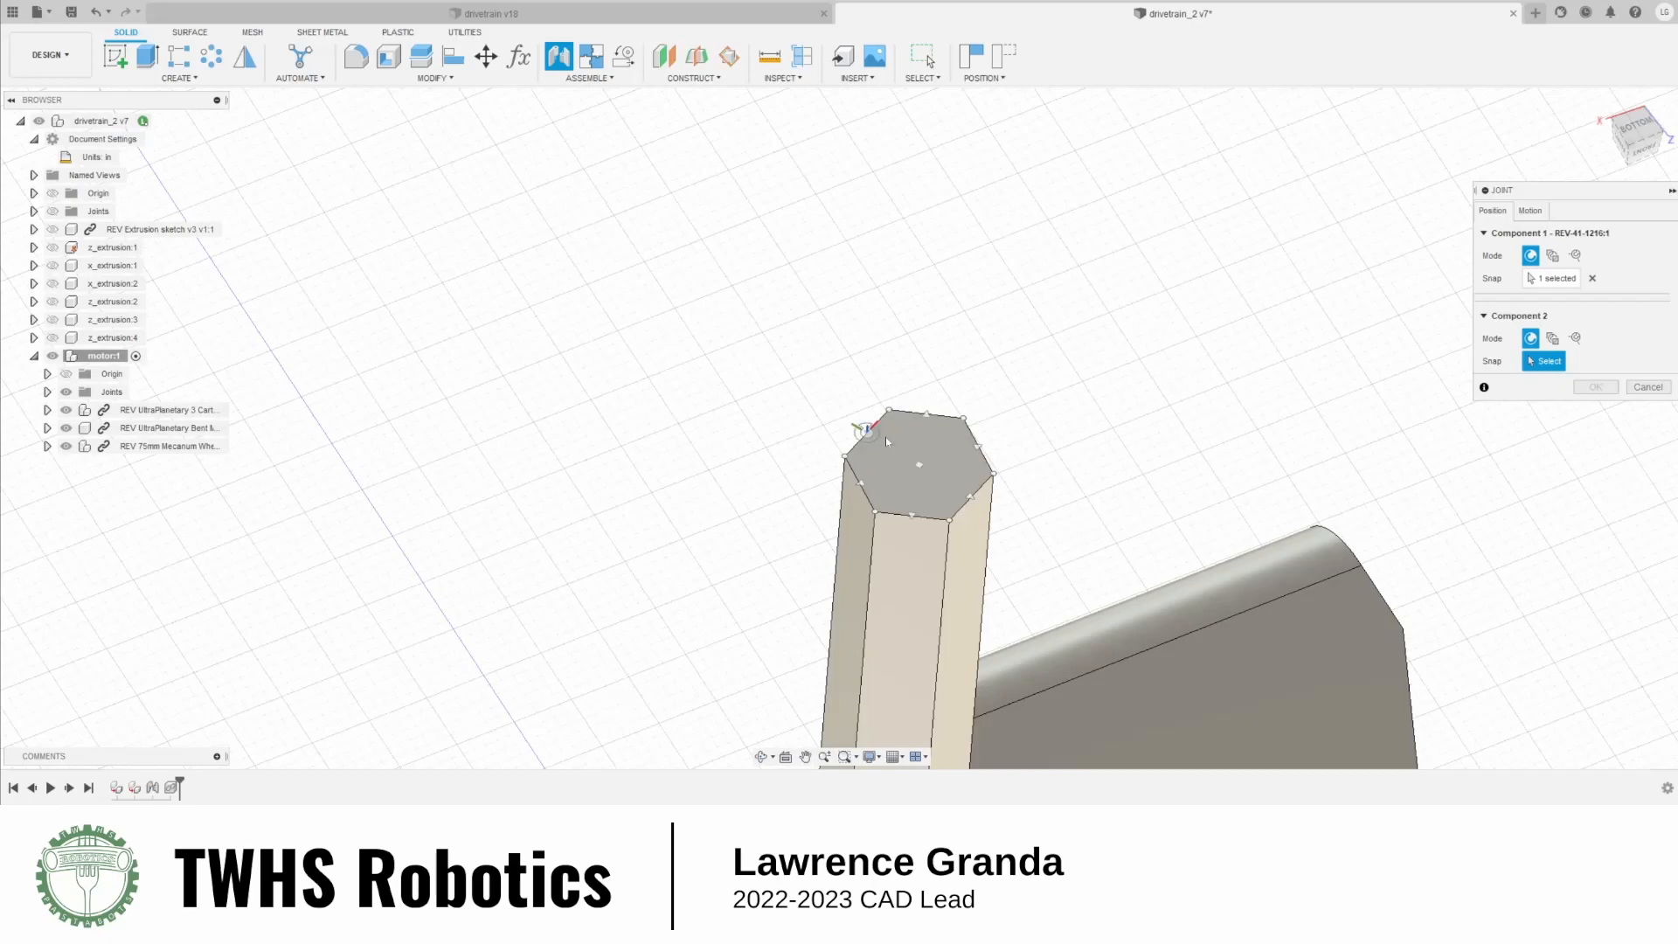
click(886, 441)
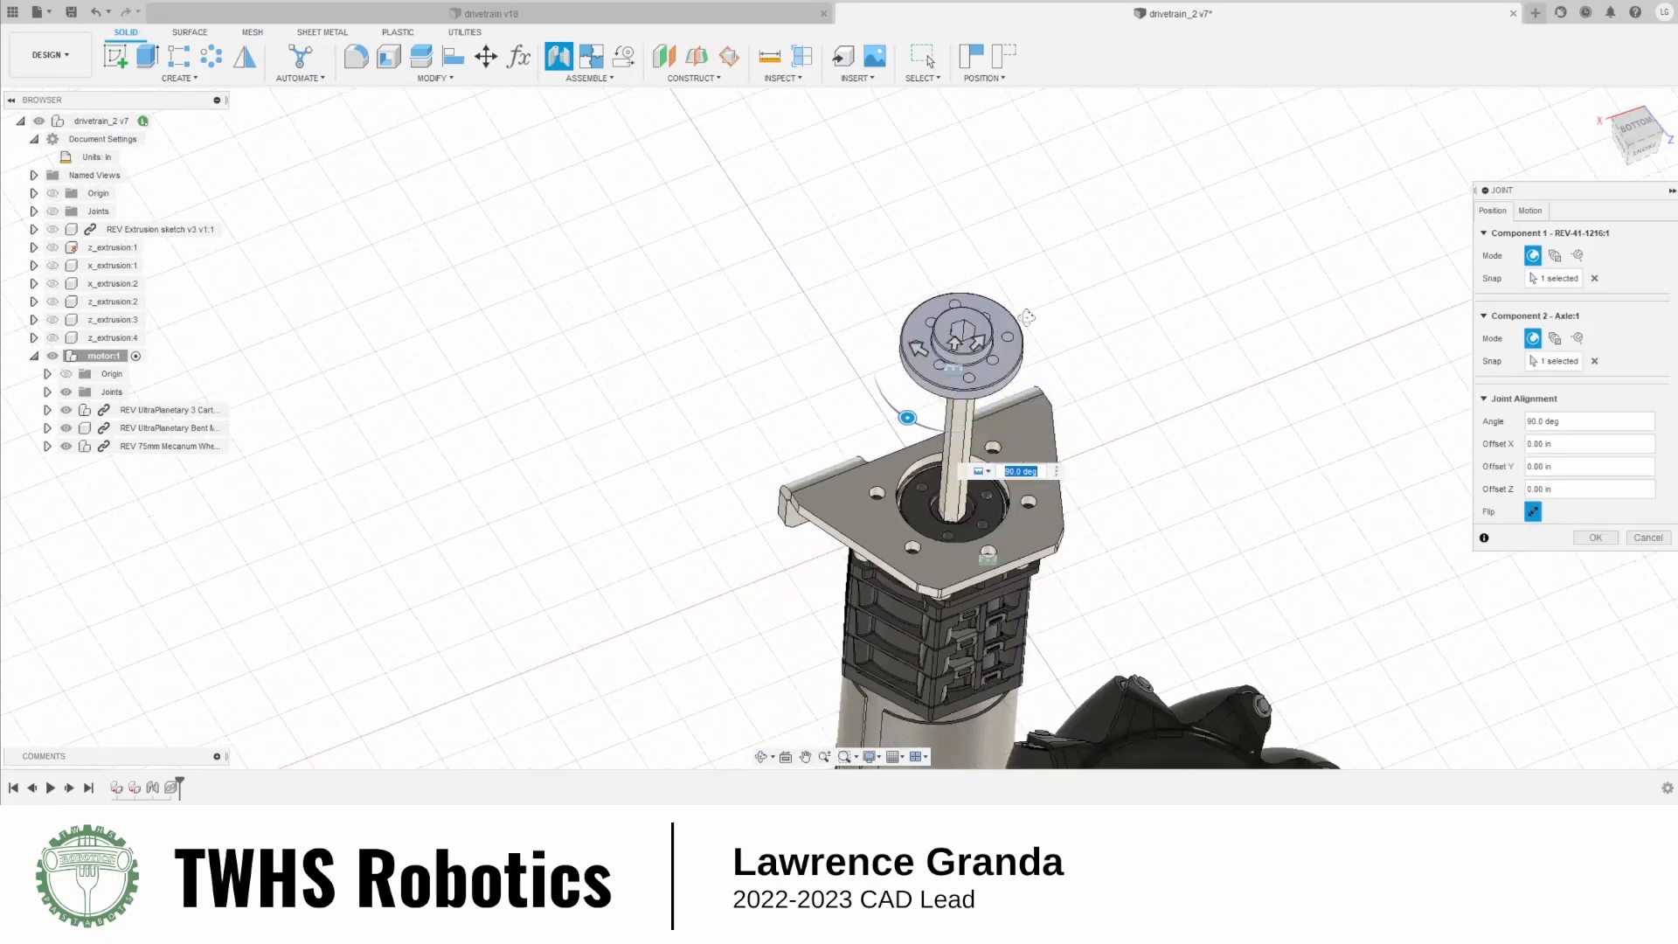
Compare the wheel's flip directions, keep it flipped, and set the joint angle to 0 deg to line up the hex bore with the axle
shift+middle_drag(1026, 317, 1037, 315)
click(1633, 129)
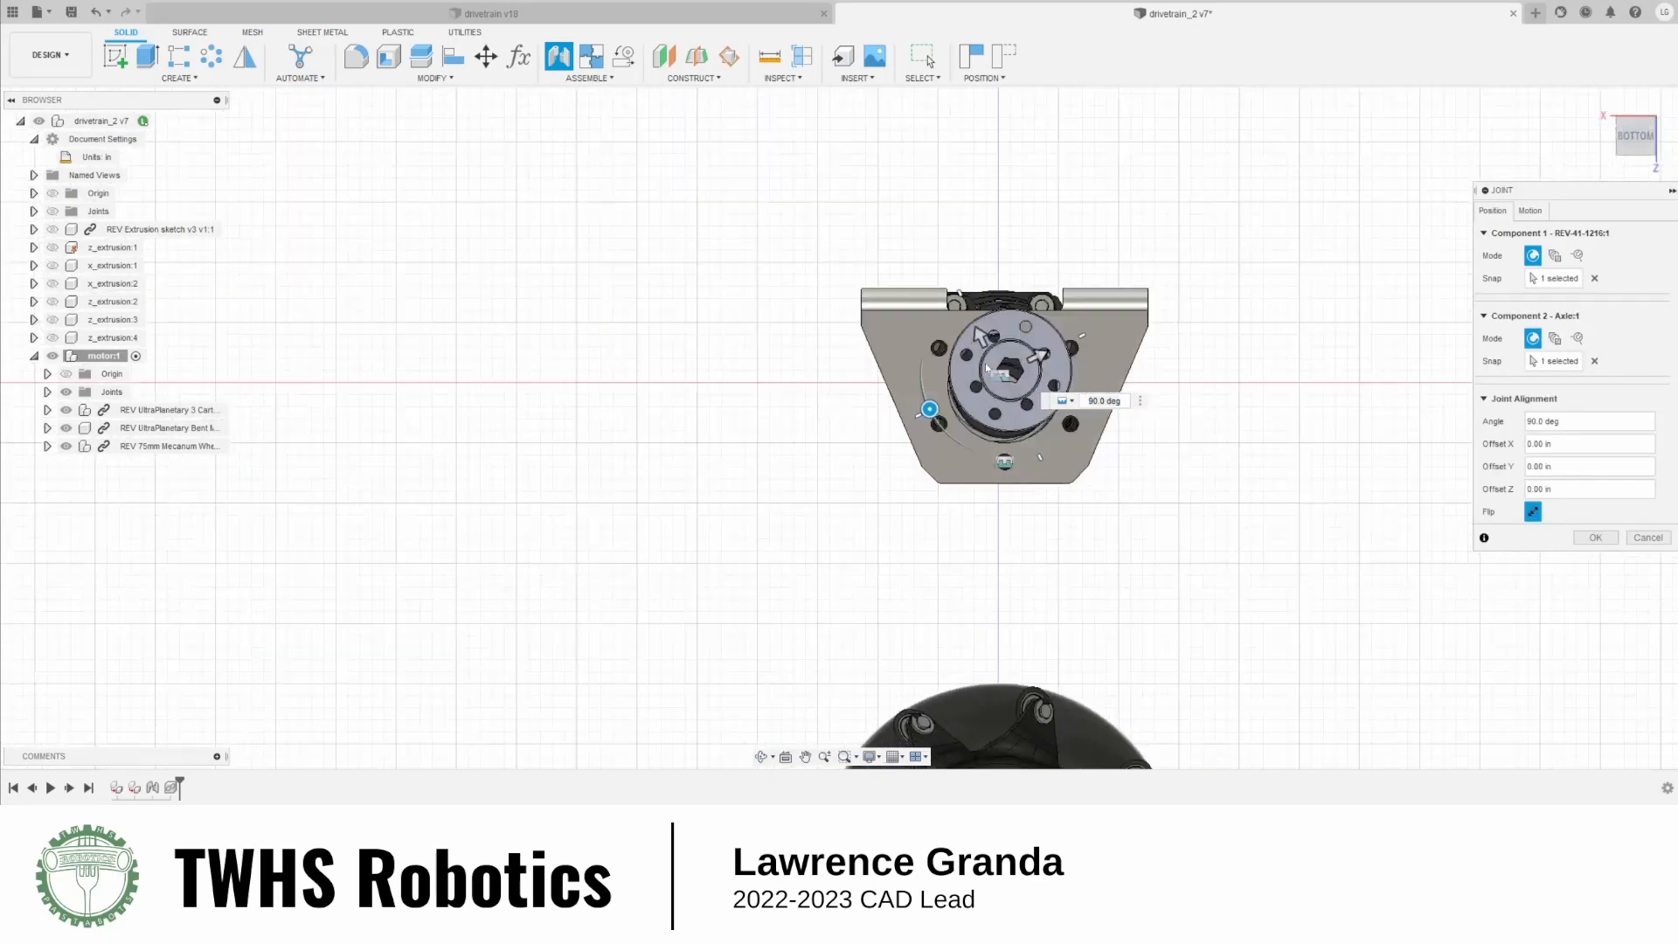
scroll(987, 368, up, 5)
click(1531, 512)
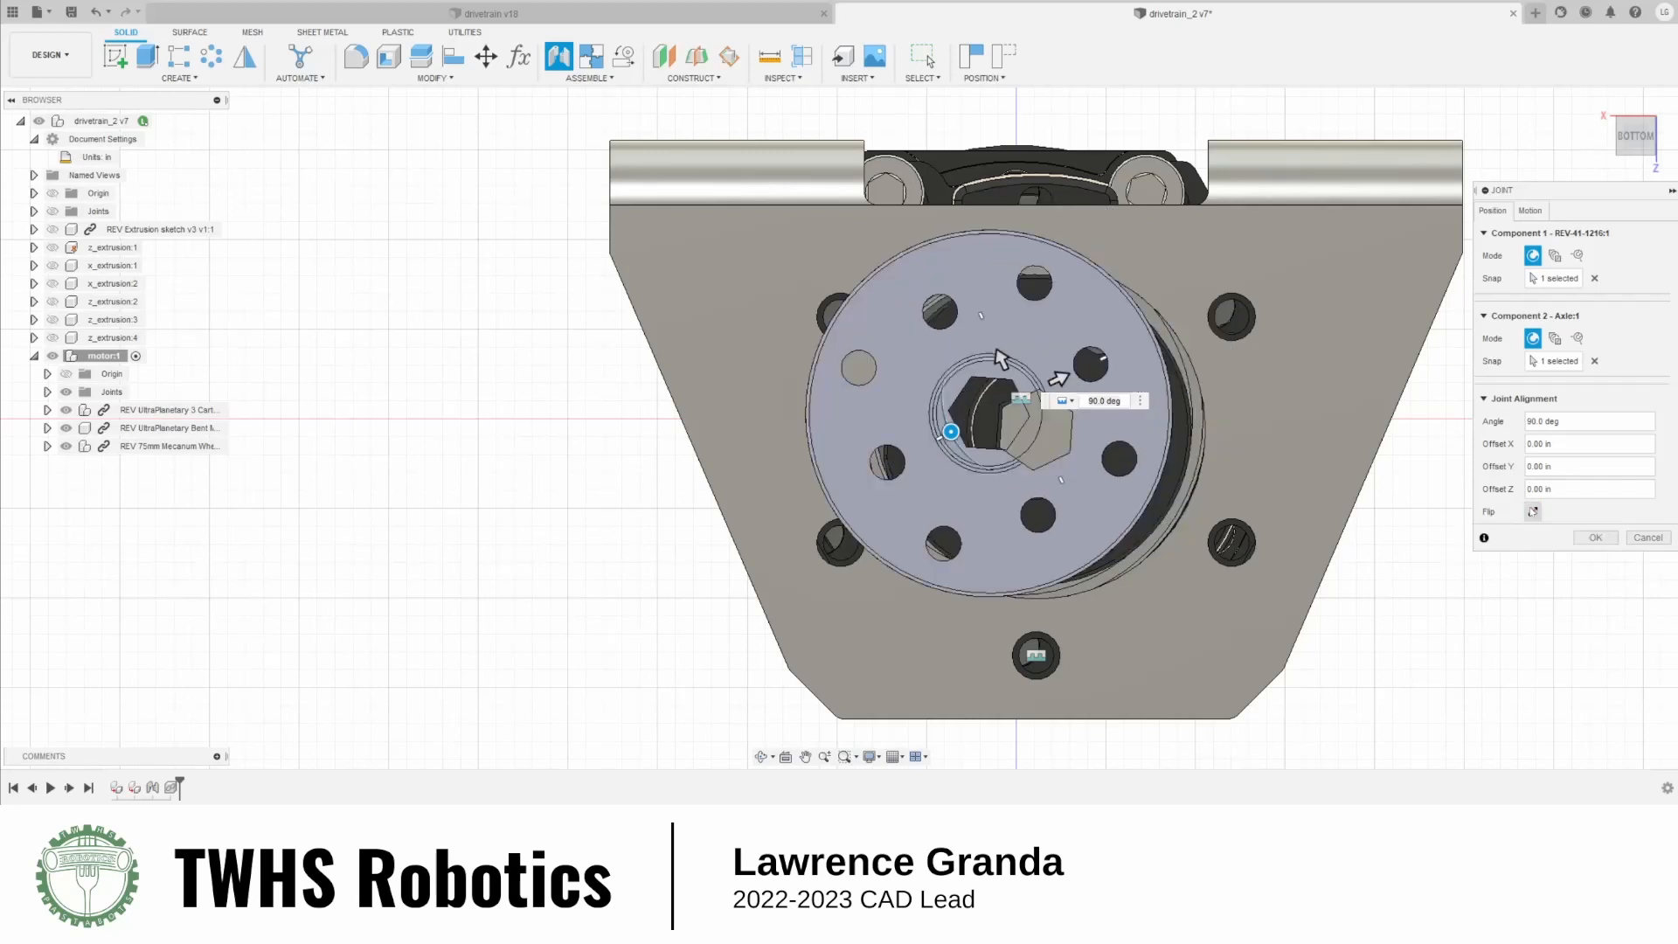
click(1533, 512)
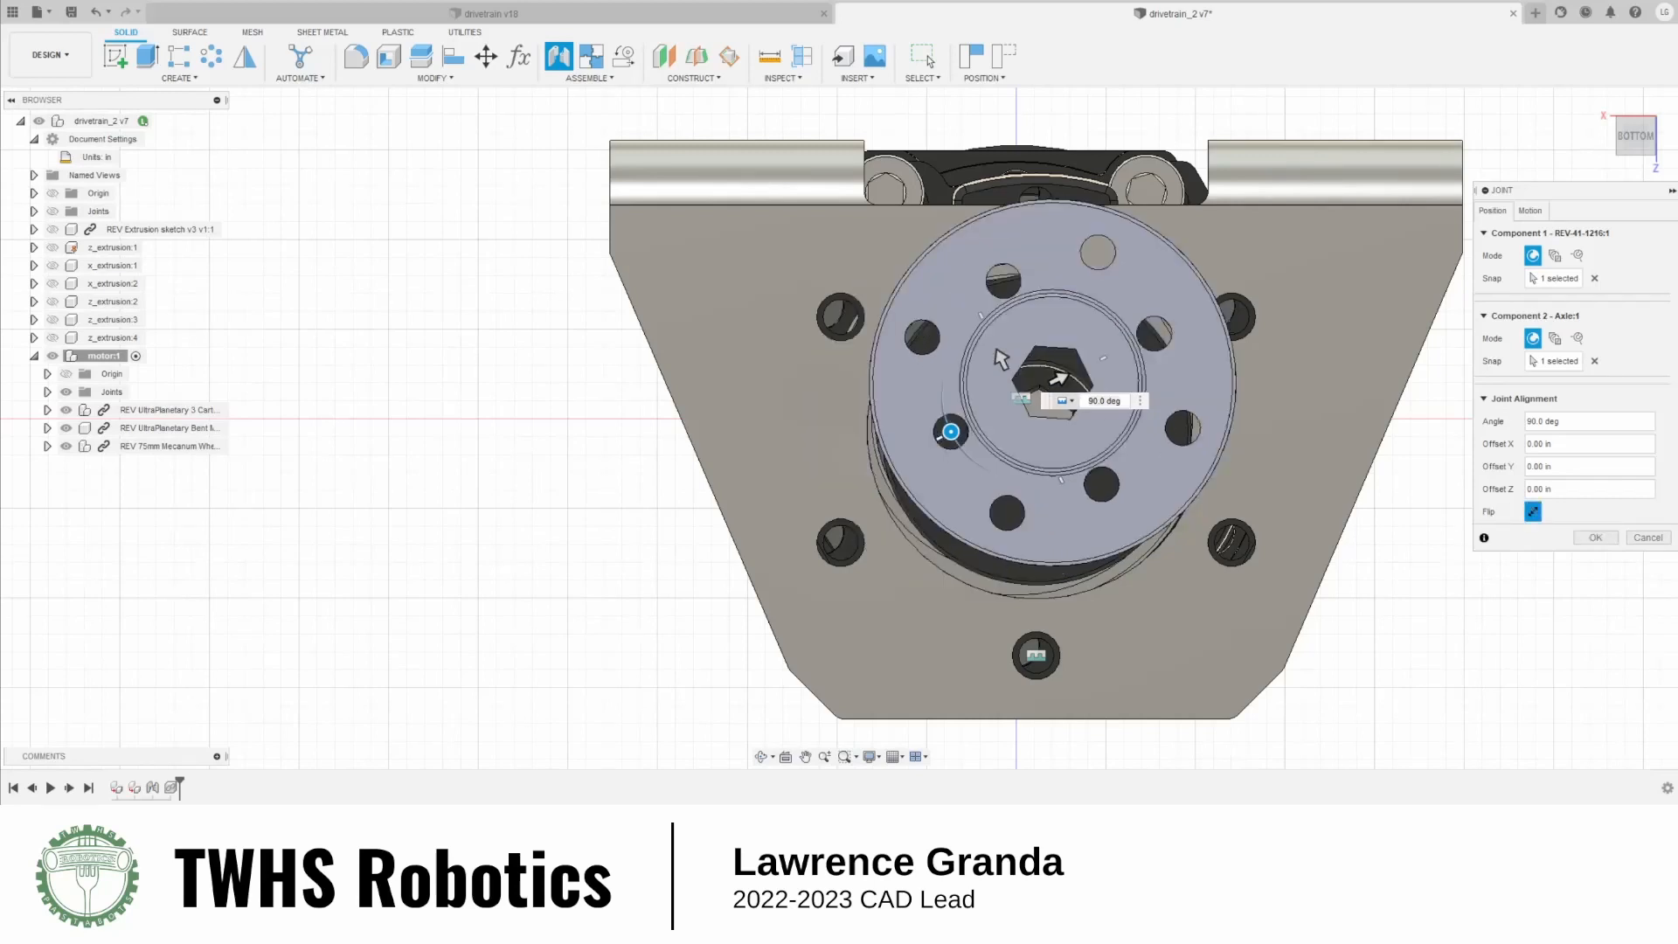
text(0)
Slide the mecanum wheel down the axle to a Z offset of -0.70 in and create the joint
scroll(1211, 430, down, 5)
shift+middle_drag(1399, 567, 1075, 444)
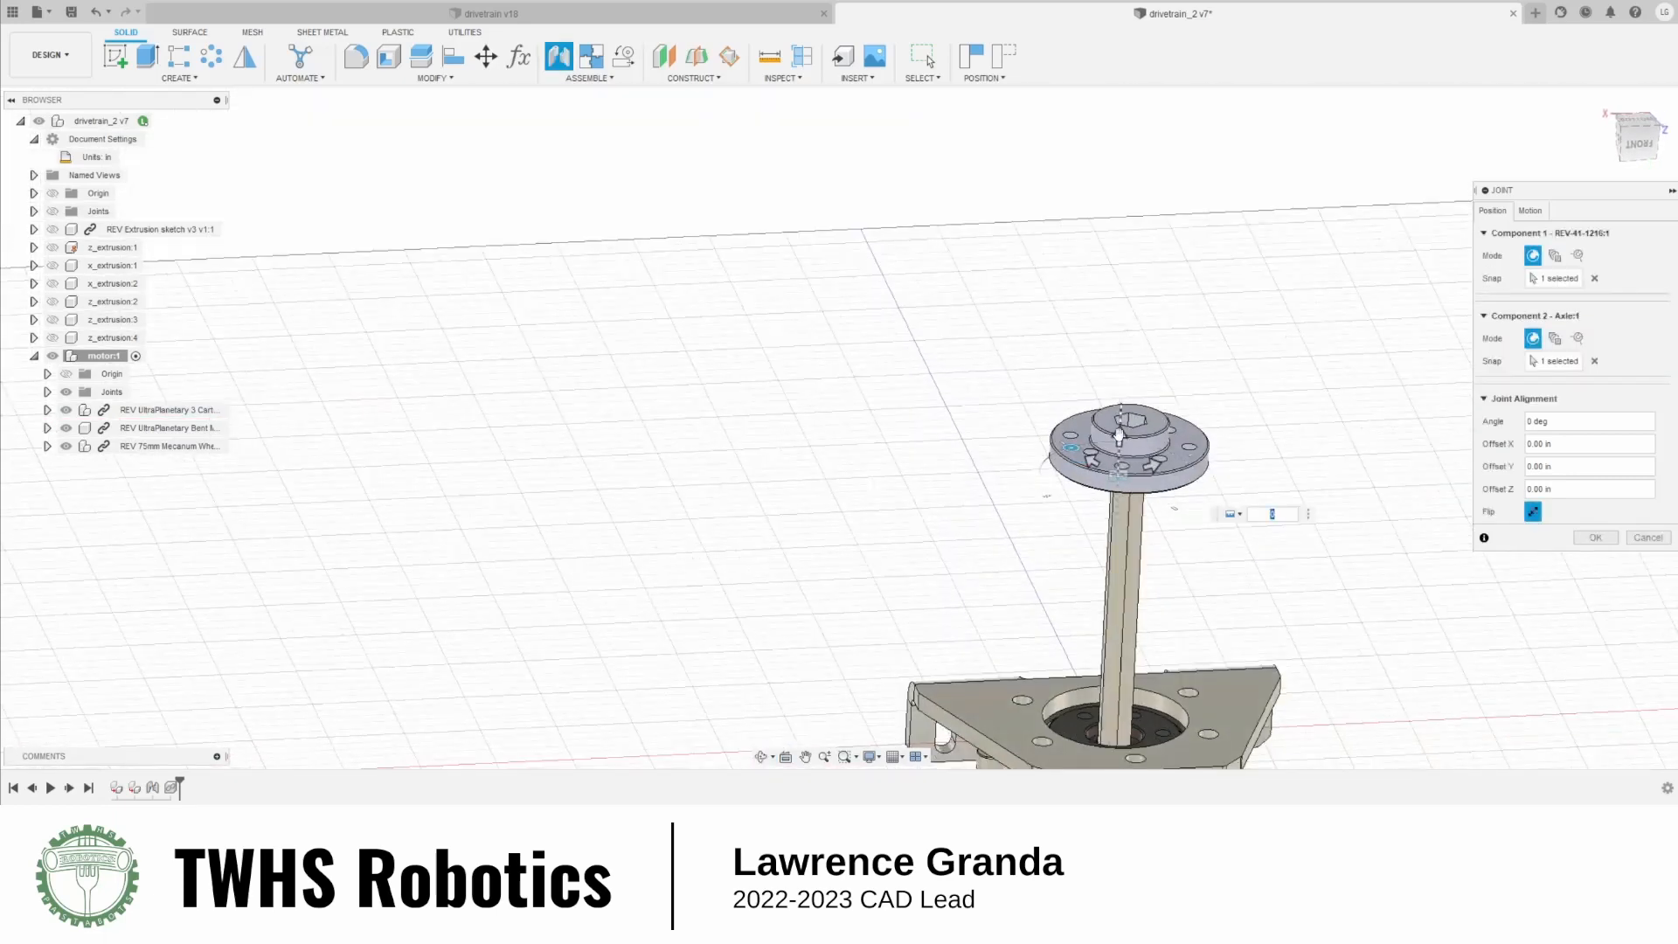
mouse_move(1118, 433)
mouse_down()
mouse_move(1122, 592)
mouse_move(1136, 422)
mouse_up()
click(1536, 513)
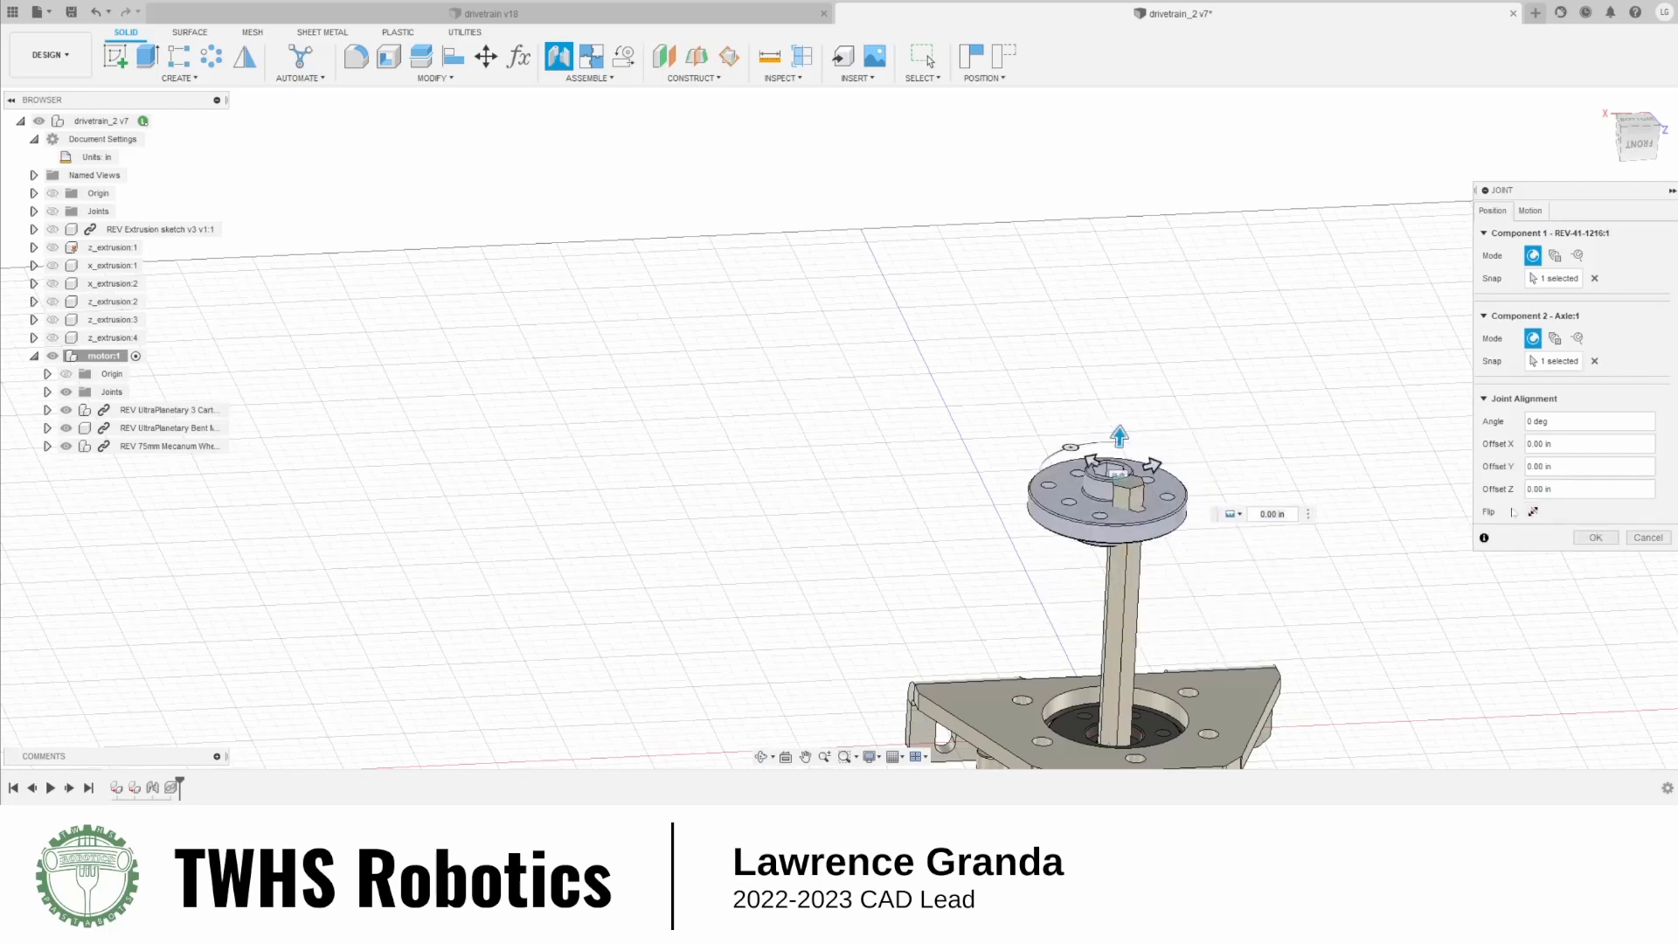
click(1536, 513)
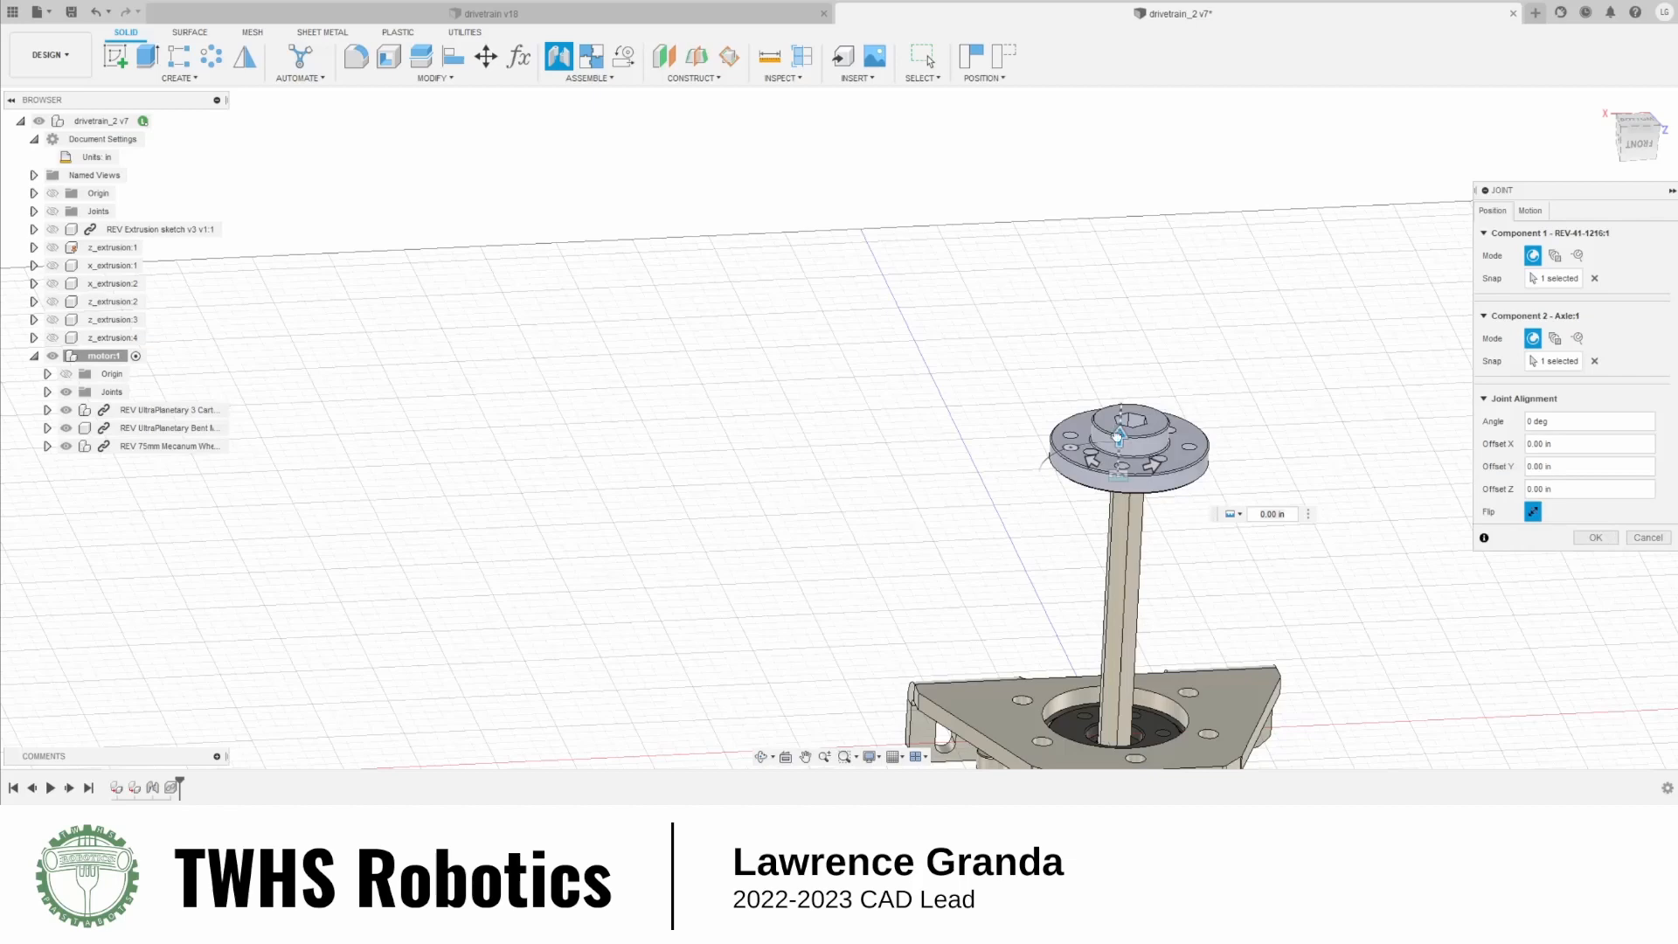
drag(1117, 436, 1123, 535)
click(1606, 539)
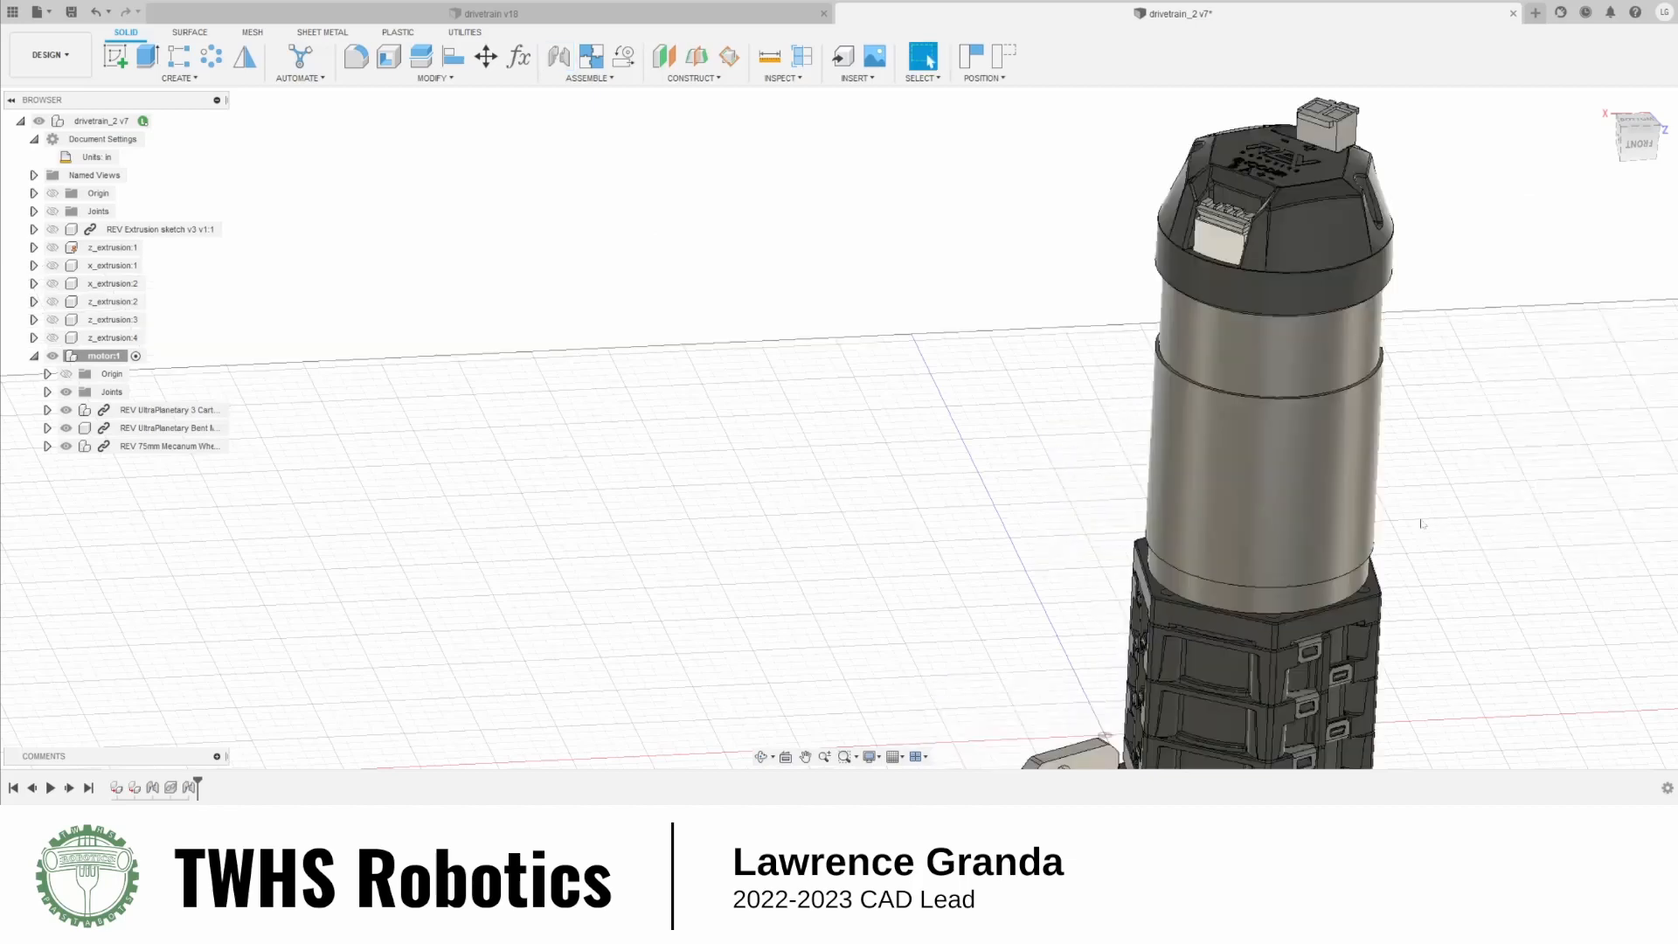
Reopen the mecanum wheel's joint for editing and reverse the wheel's flip direction
scroll(1461, 486, down, 5)
shift+middle_drag(1491, 543, 1494, 457)
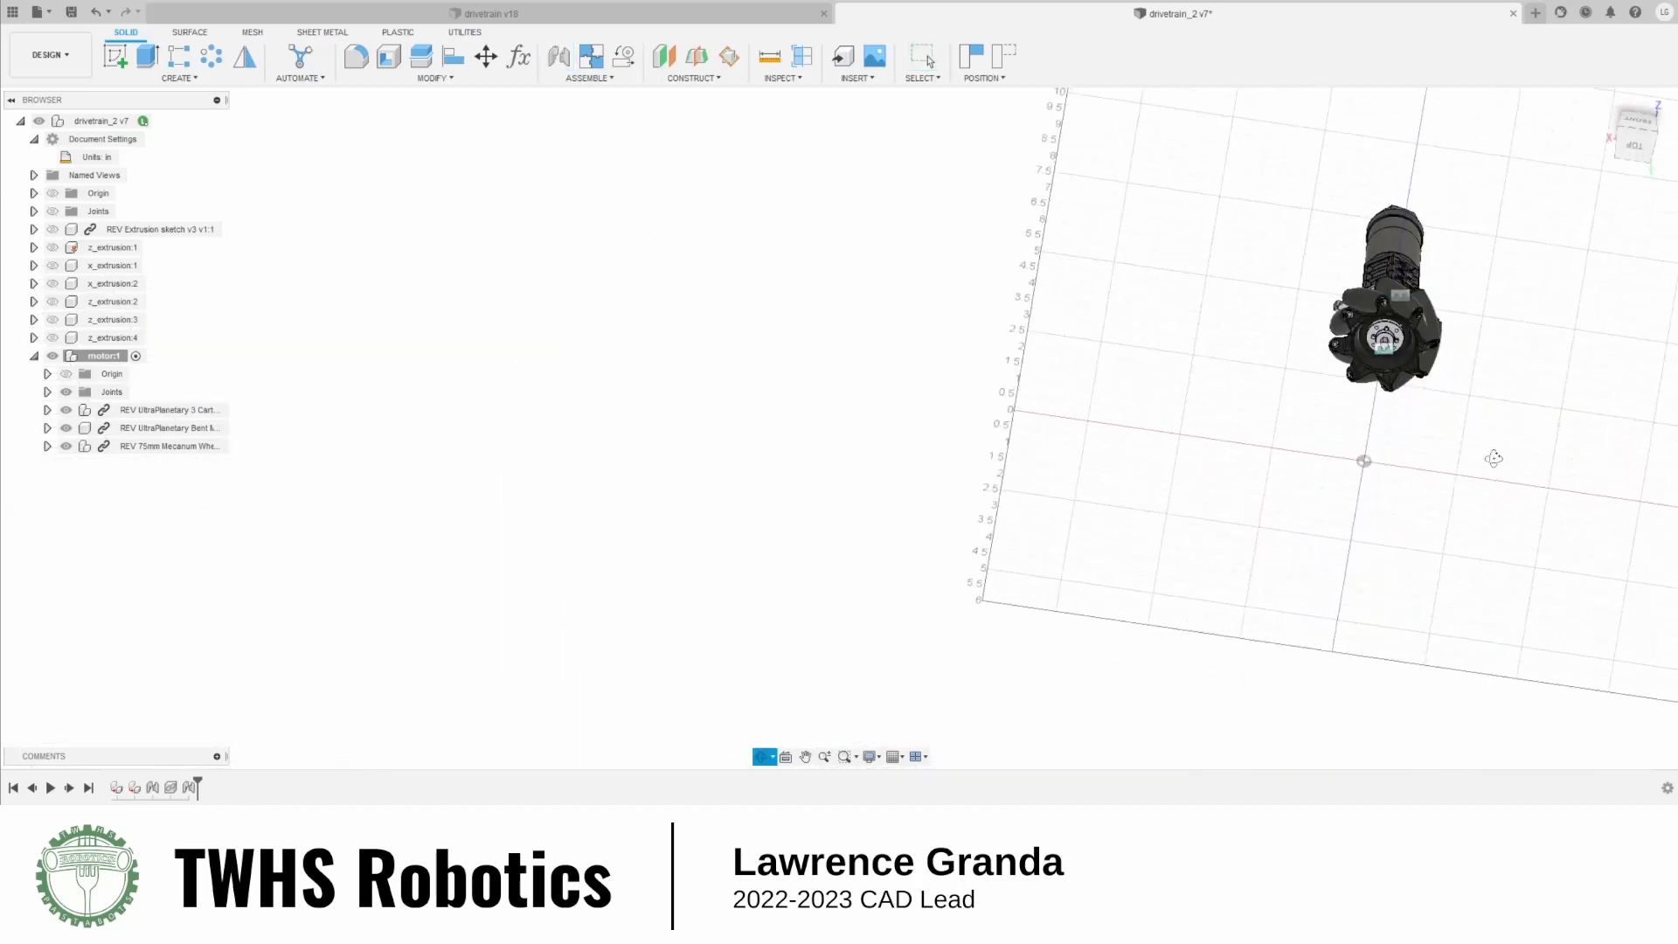
scroll(1371, 325, up, 5)
scroll(1503, 352, up, 4)
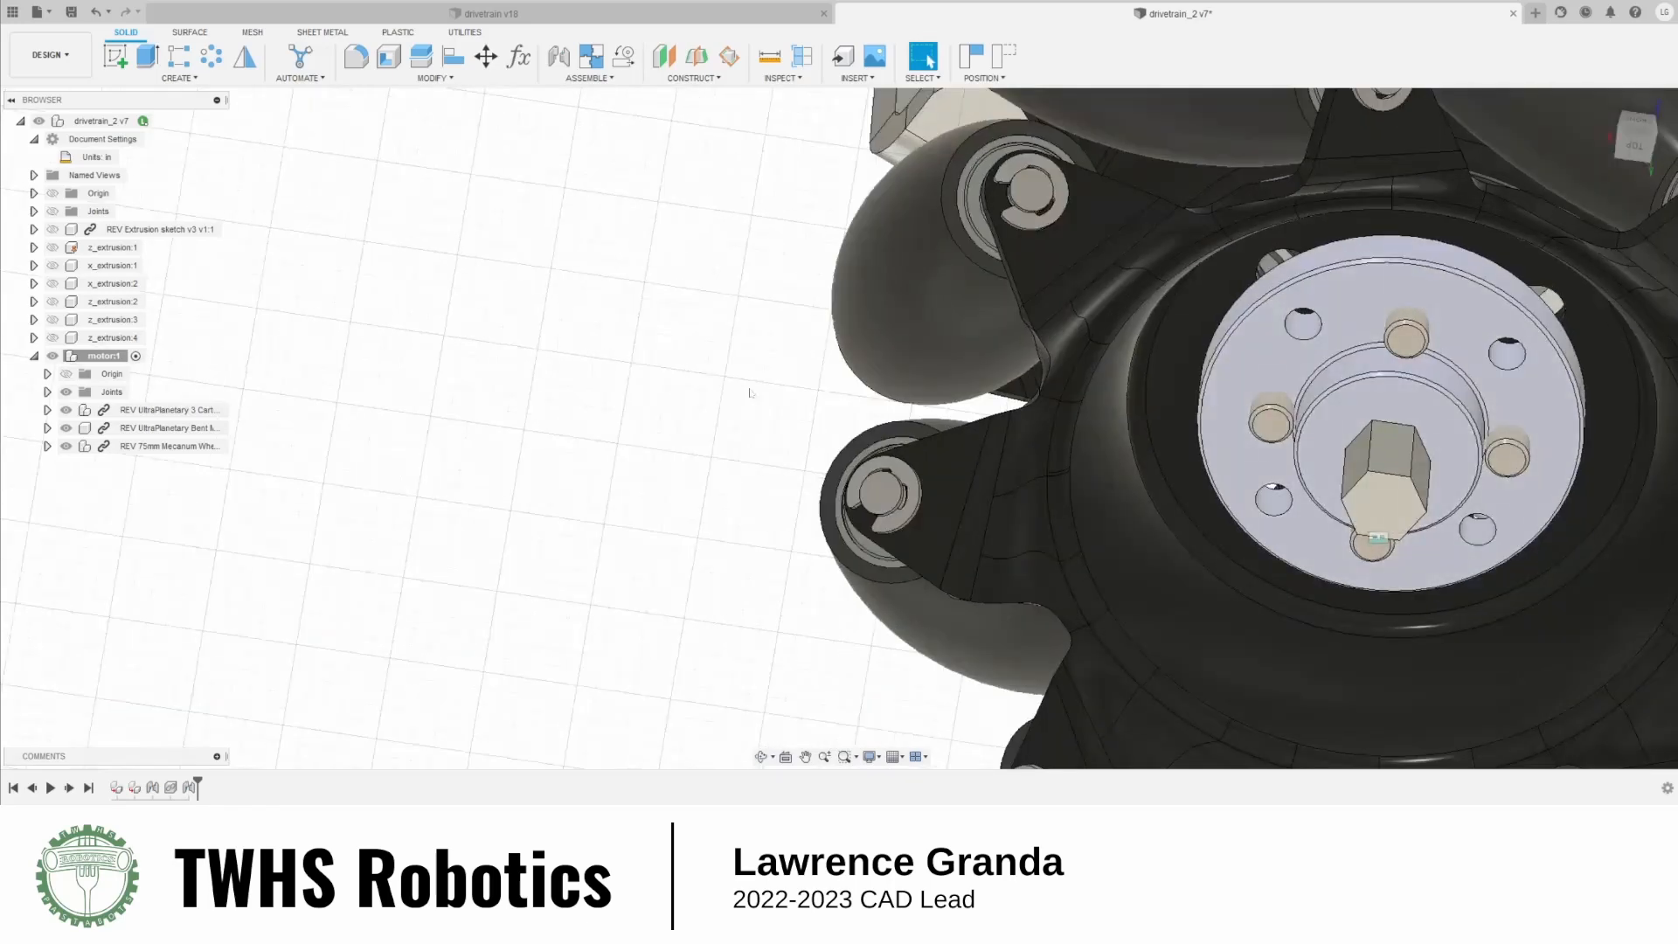
scroll(1055, 374, down, 4)
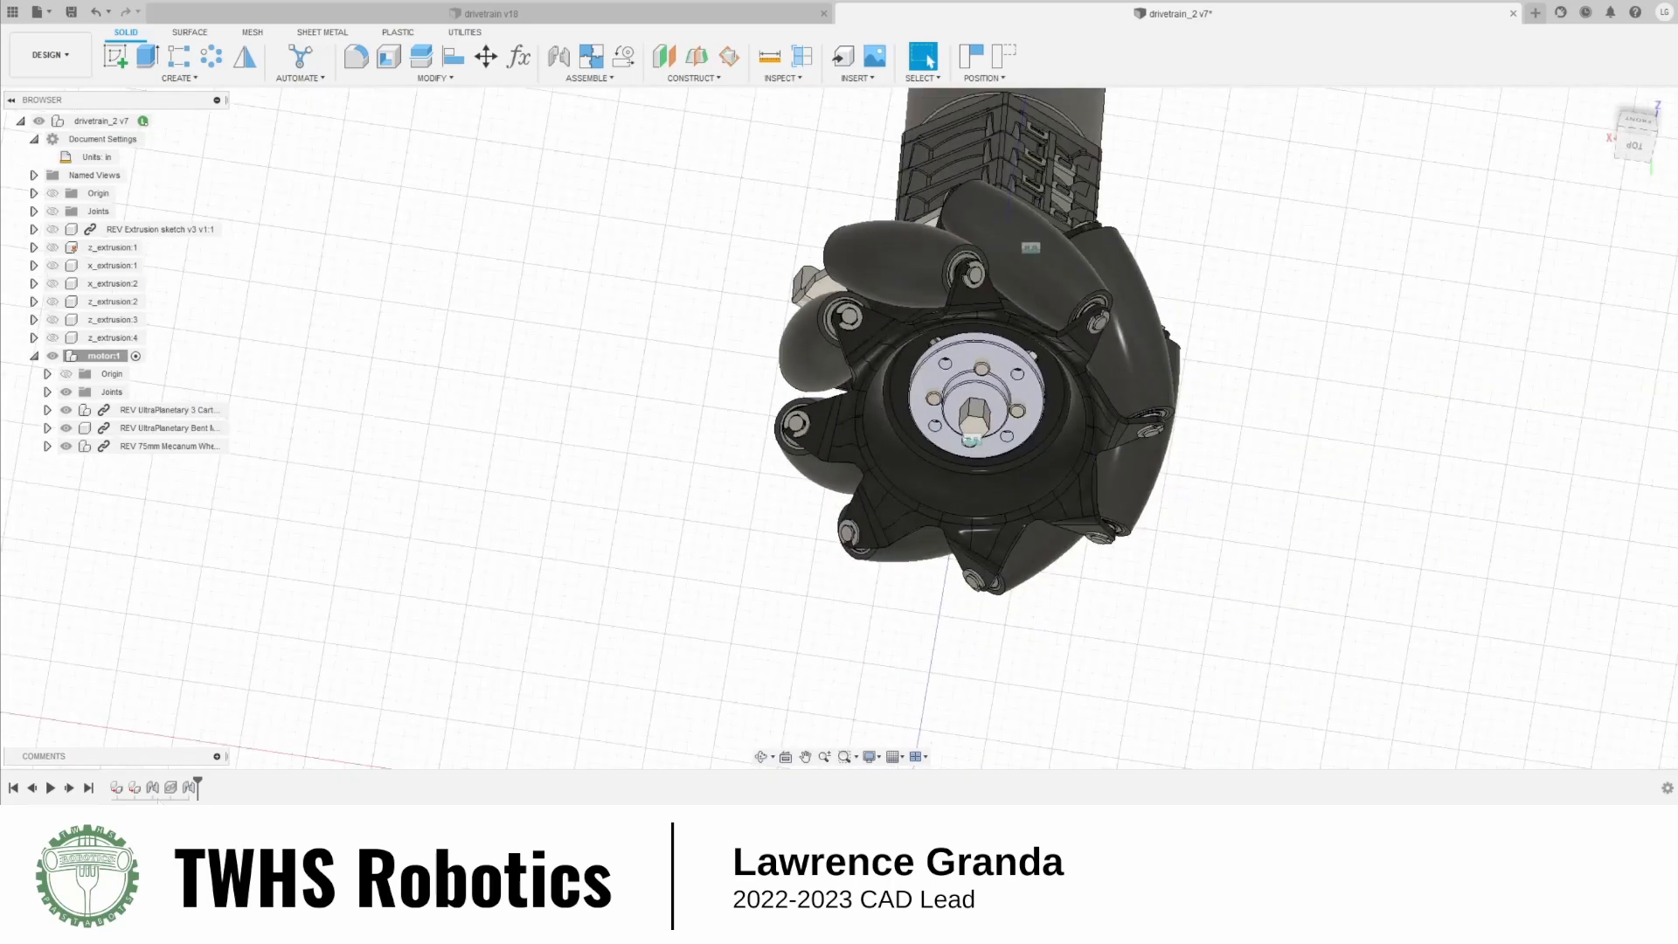
right_click(190, 789)
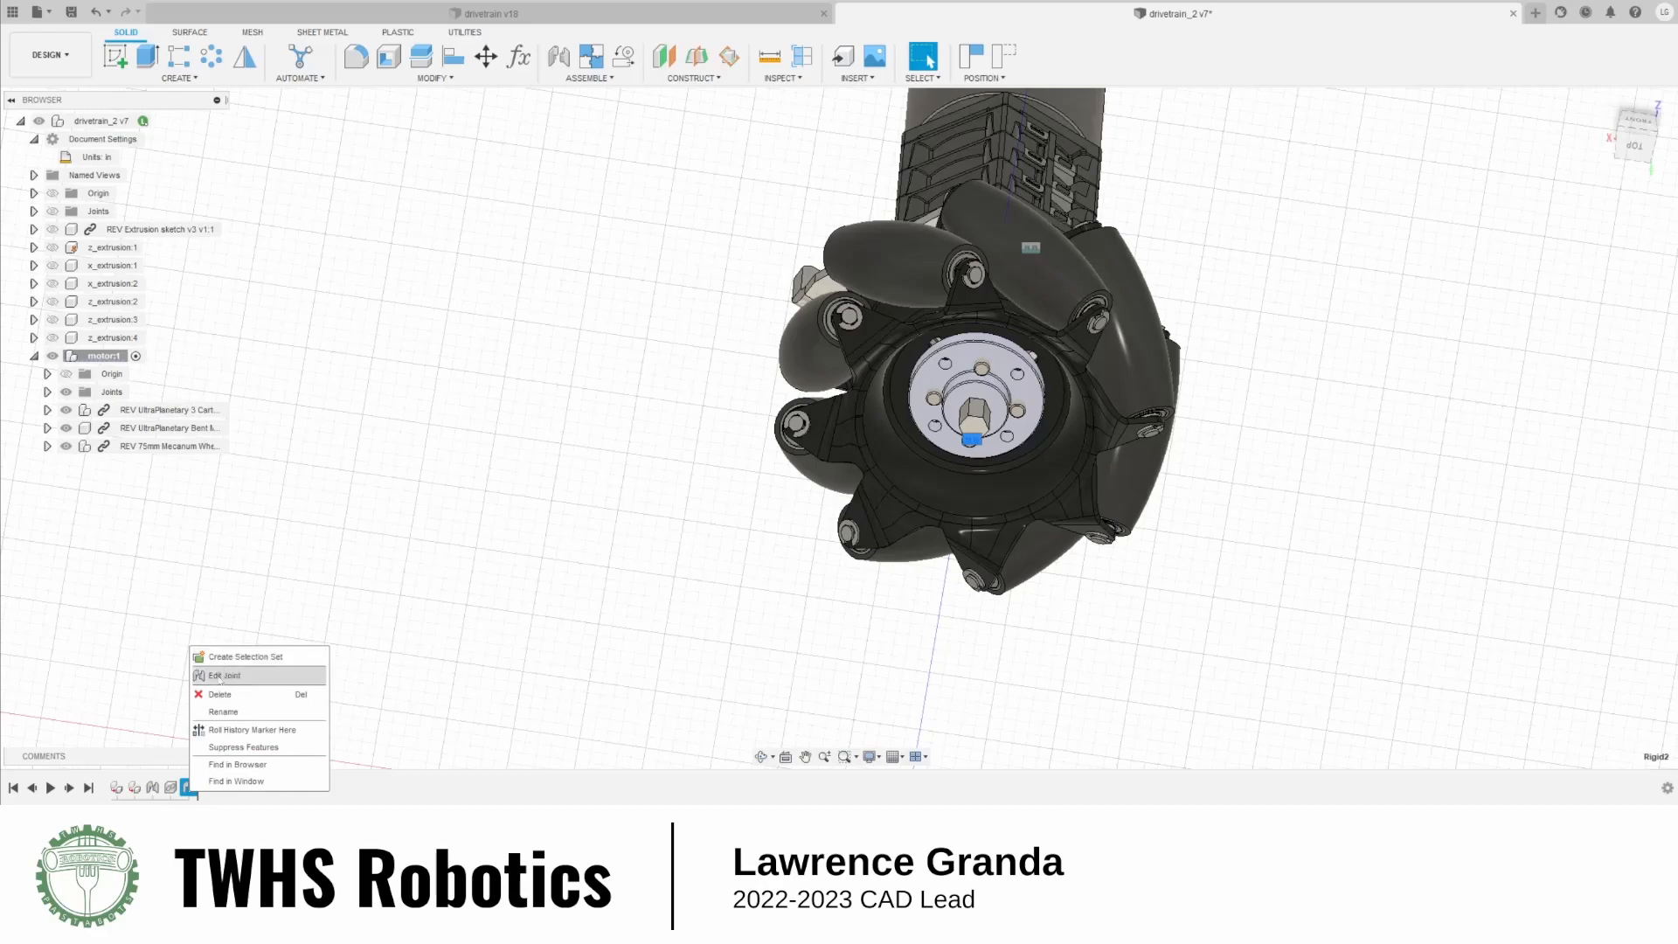
click(414, 621)
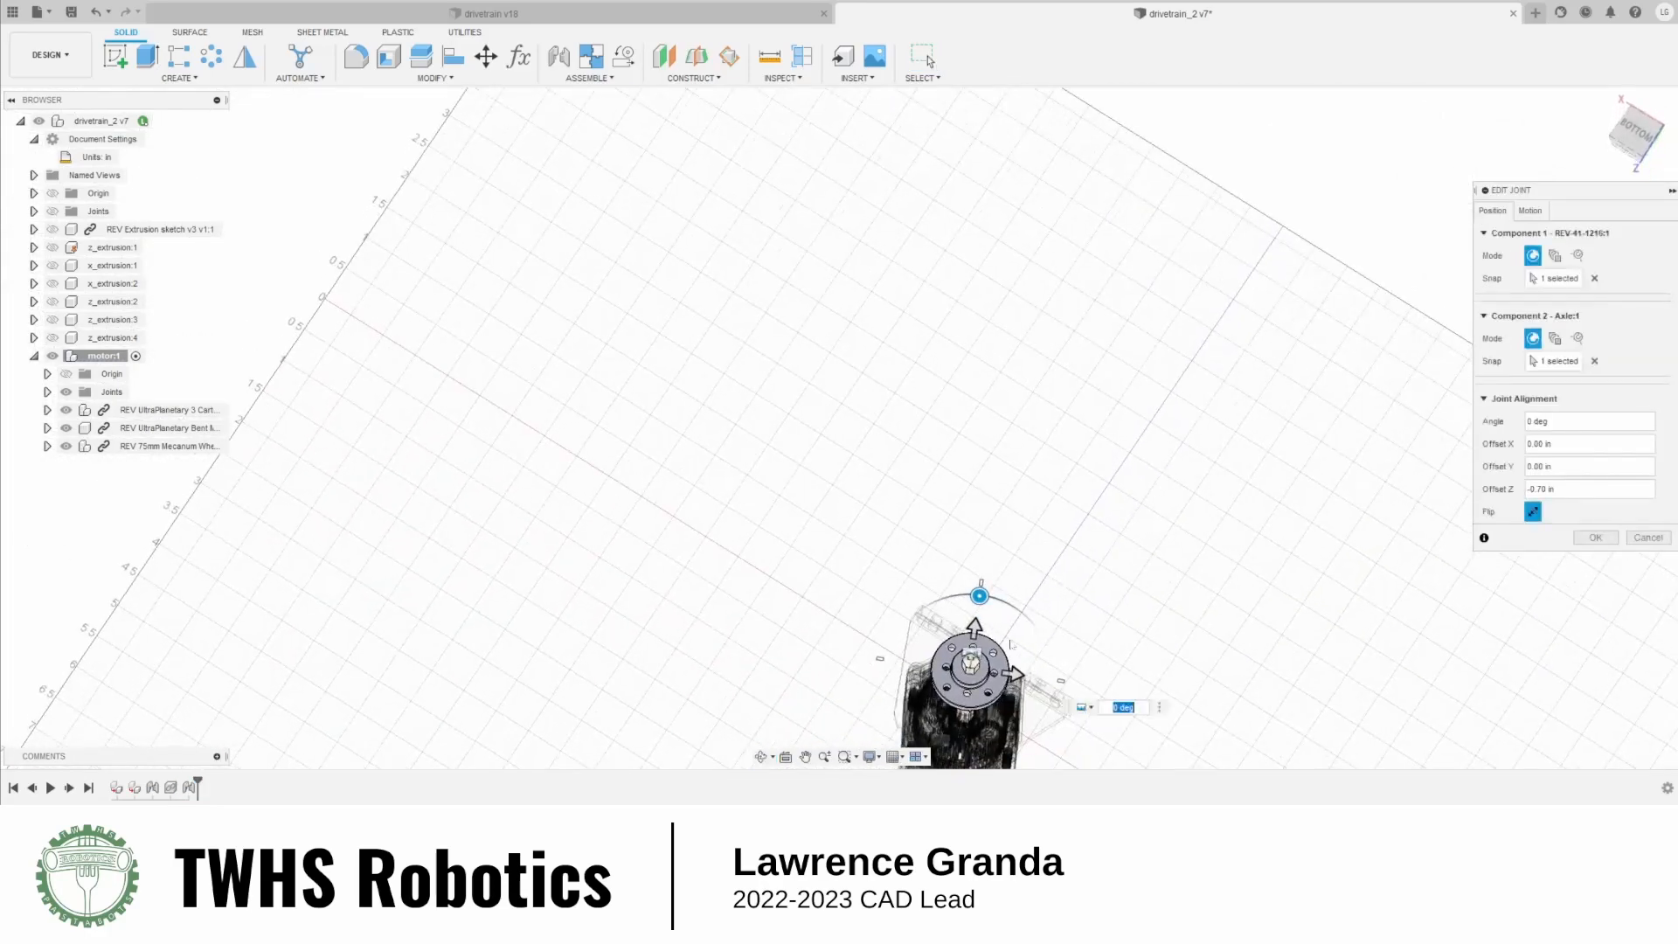
scroll(1110, 616, up, 5)
scroll(1011, 607, down, 5)
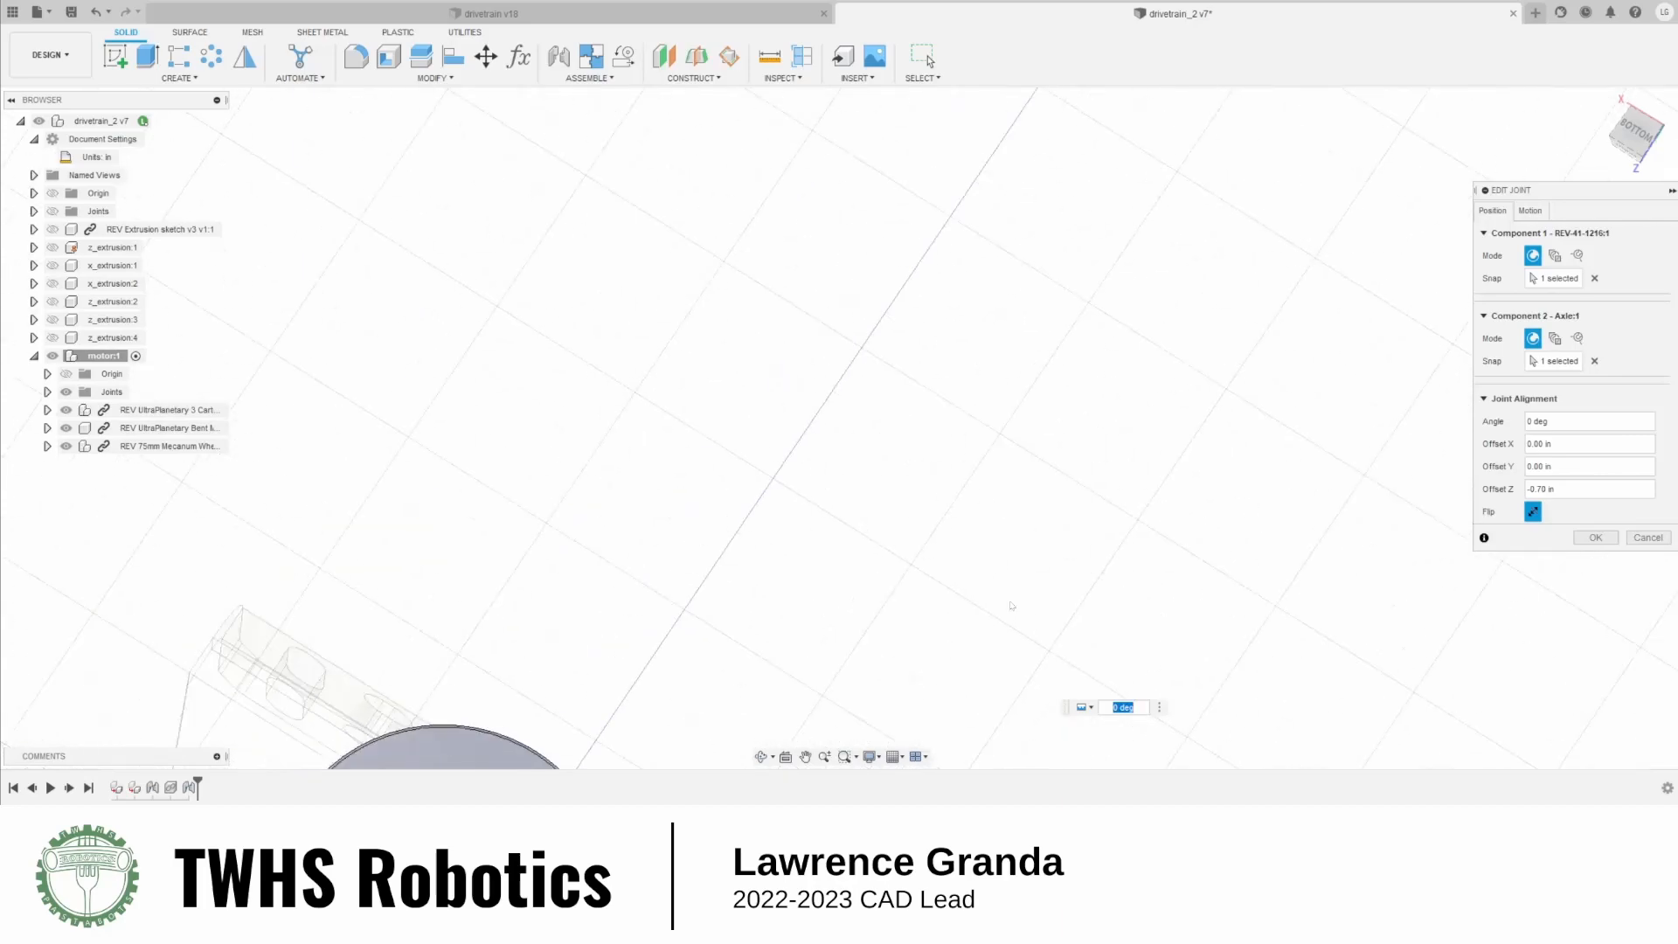
scroll(822, 708, up, 5)
click(1535, 511)
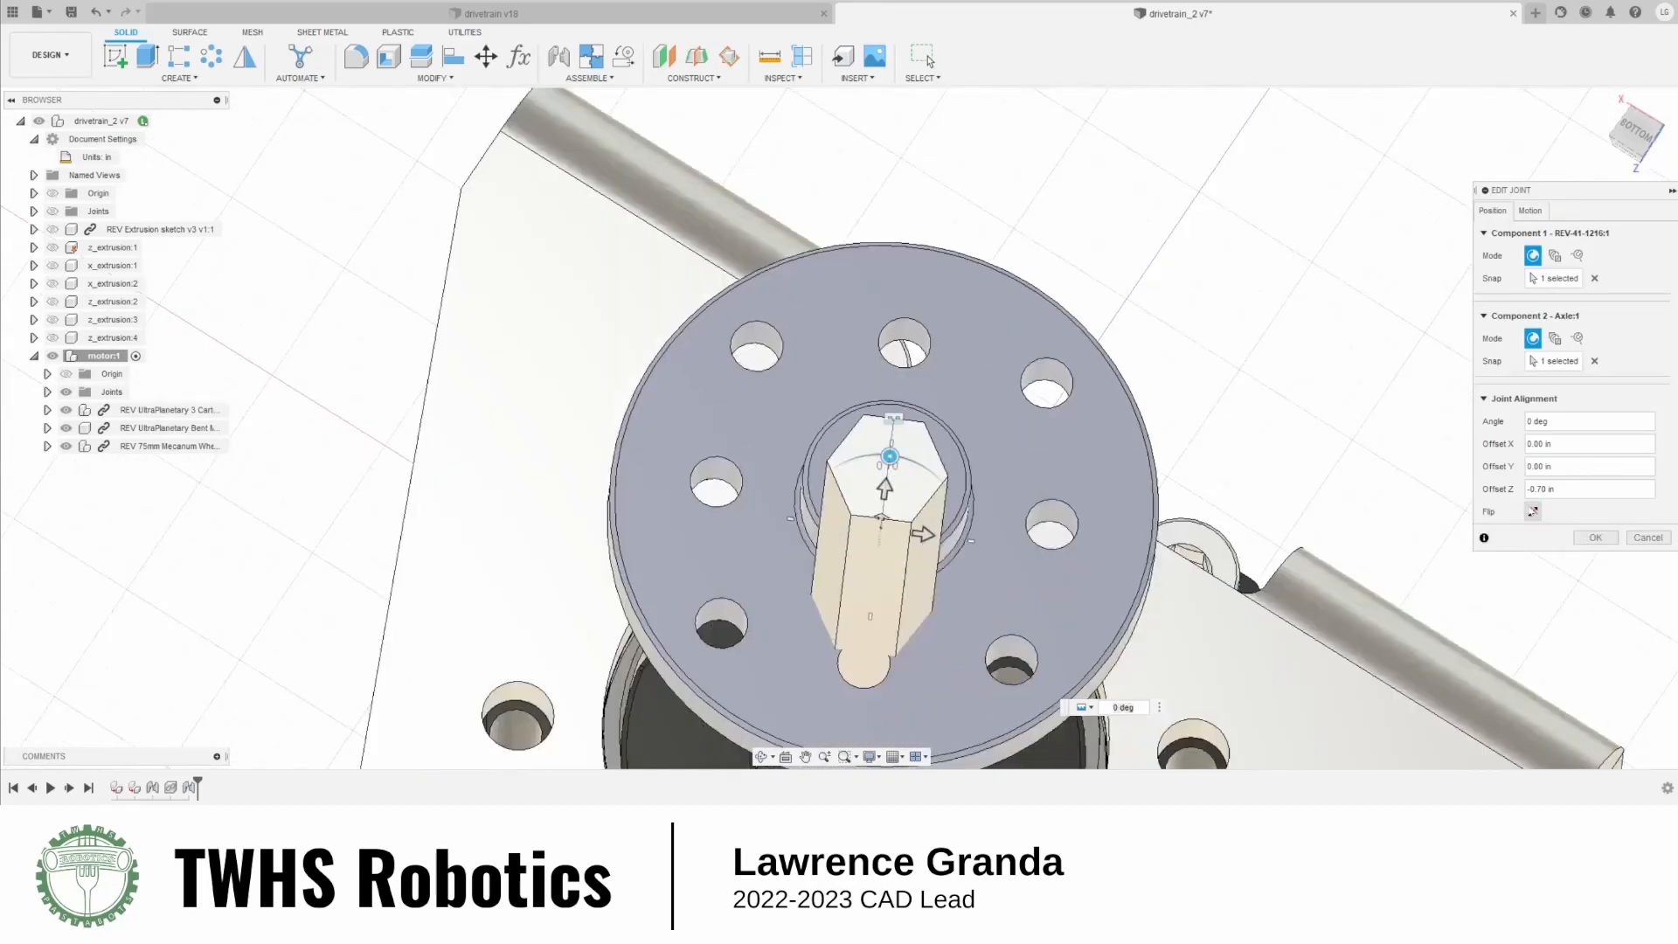
Rotate the joint angle to 180 deg so the hub's hex bore fits around the axle, and apply the edit
scroll(1293, 625, down, 4)
drag(1029, 460, 1003, 624)
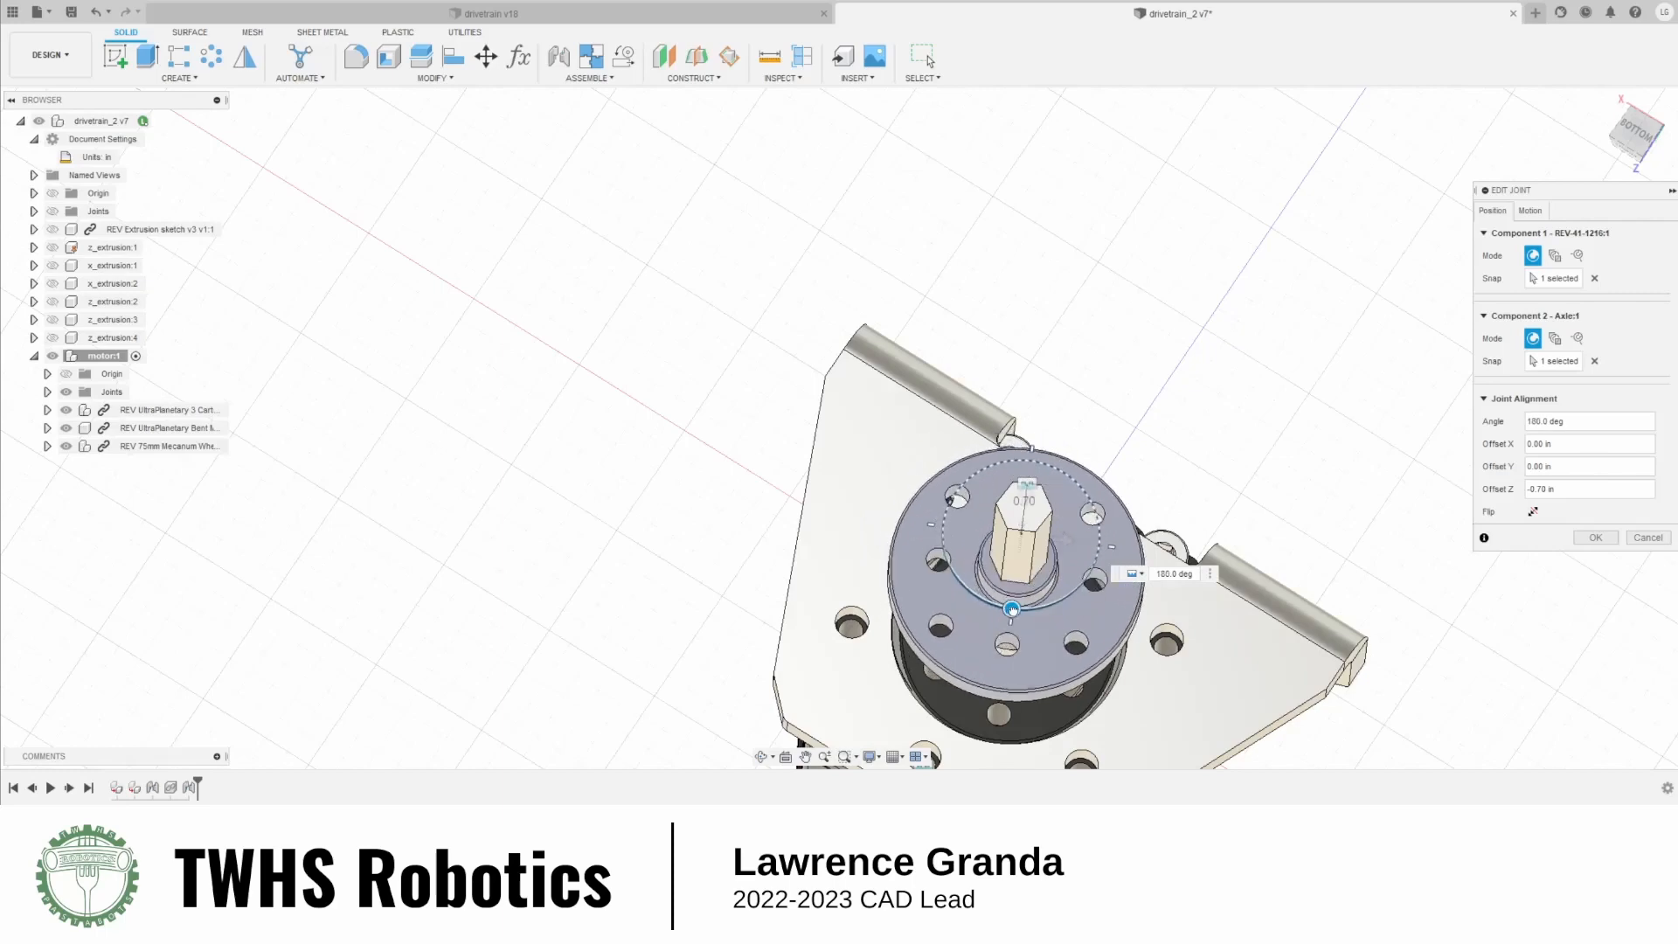
scroll(1426, 568, down, 2)
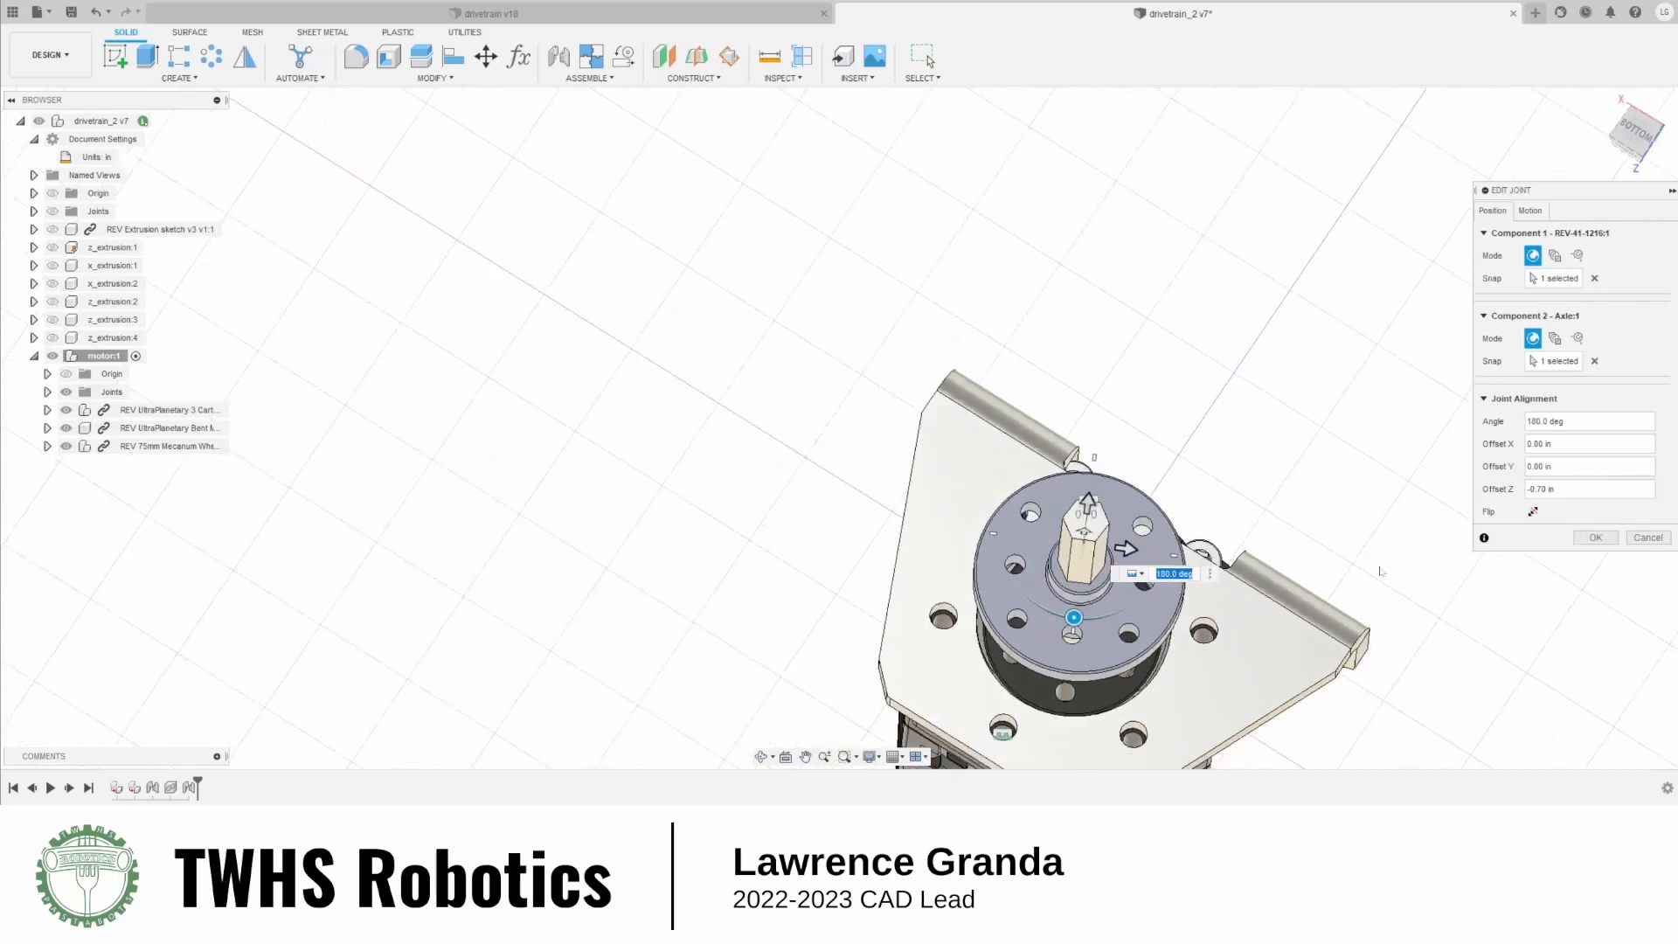
shift+middle_drag(1380, 572, 1378, 508)
scroll(1378, 508, down, 3)
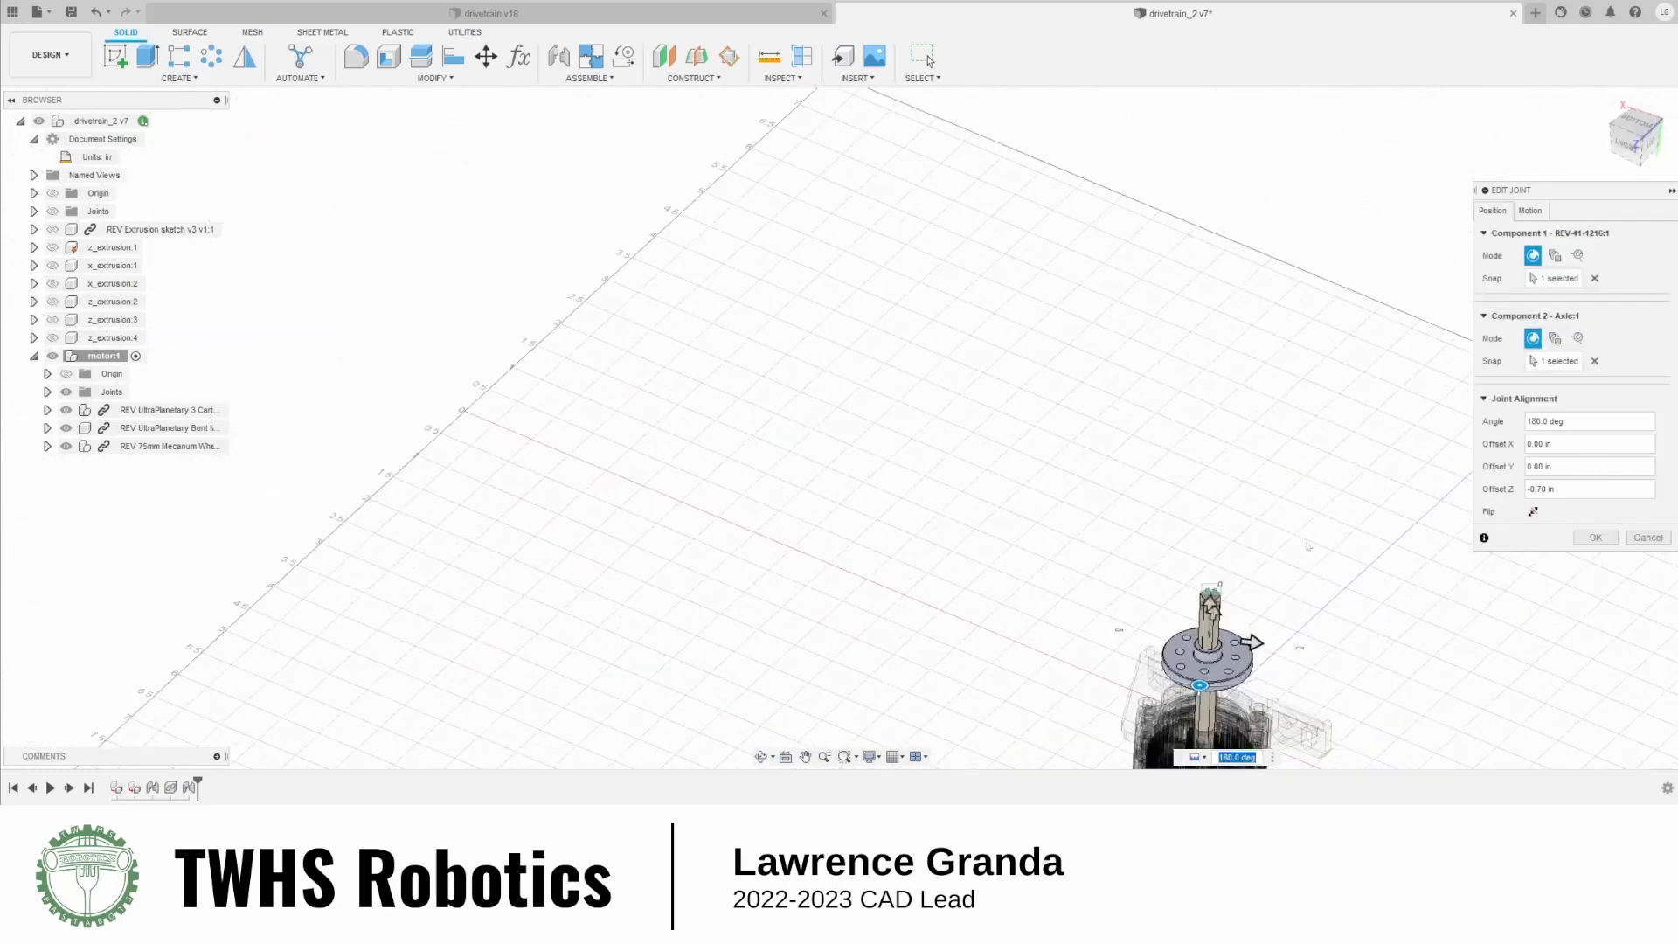
click(1604, 540)
Examine the jointed wheel from several sides, checking its clearance from the bent bracket and its position on the axle
scroll(1423, 579, down, 5)
scroll(1379, 703, up, 4)
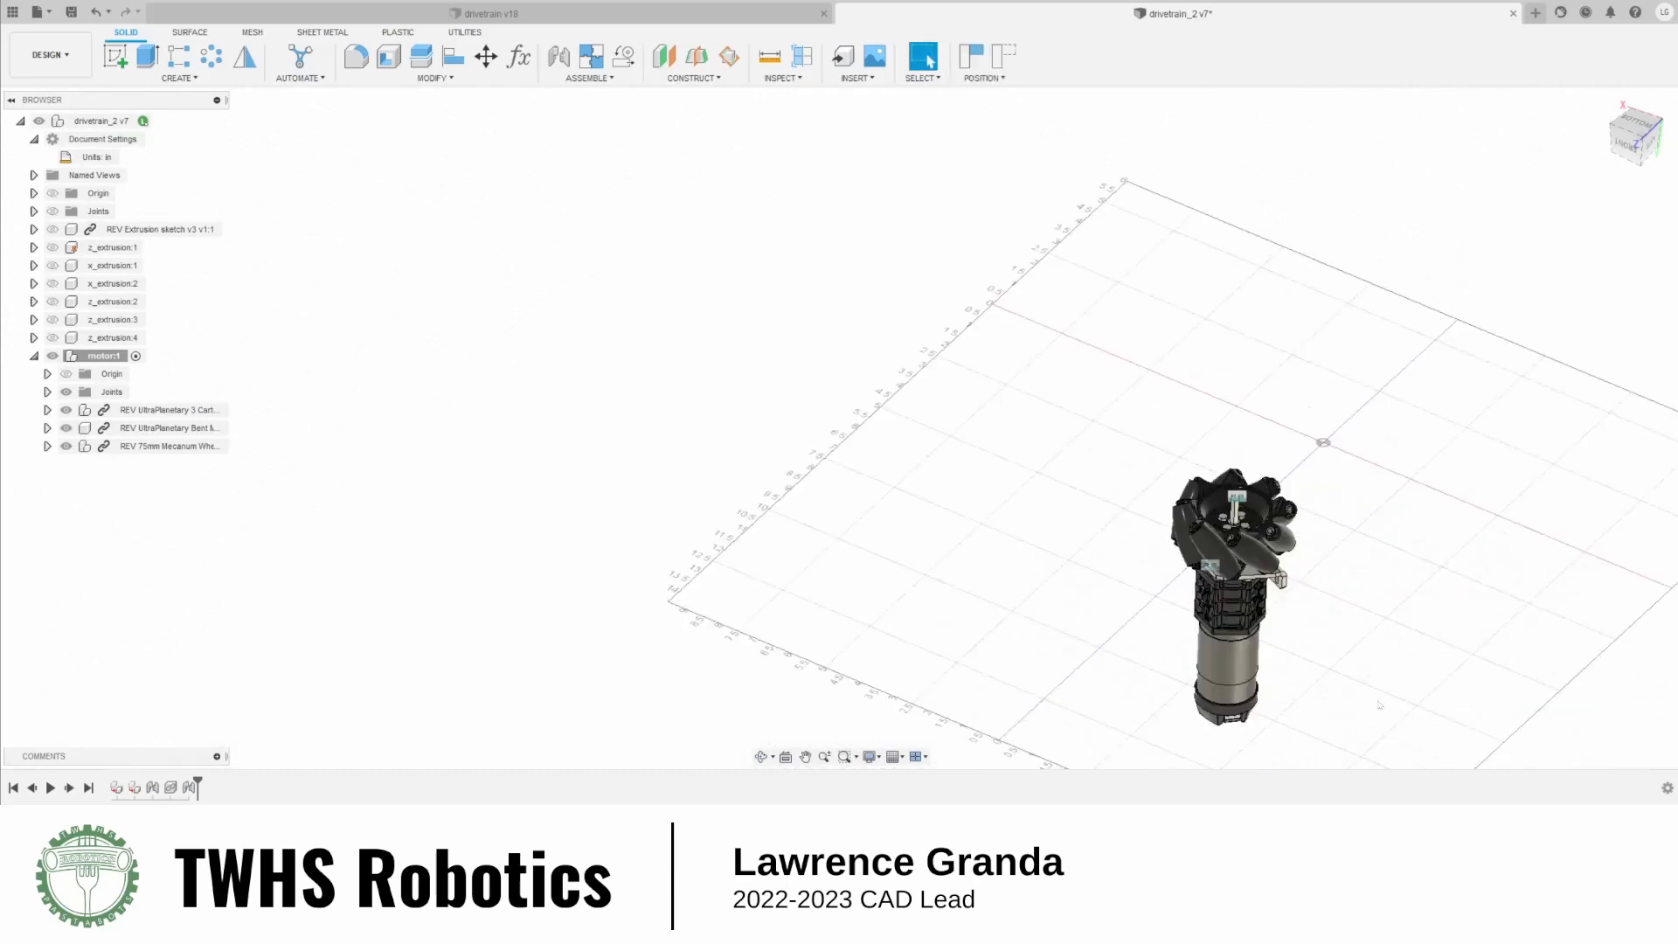
shift+middle_drag(1360, 647, 1360, 541)
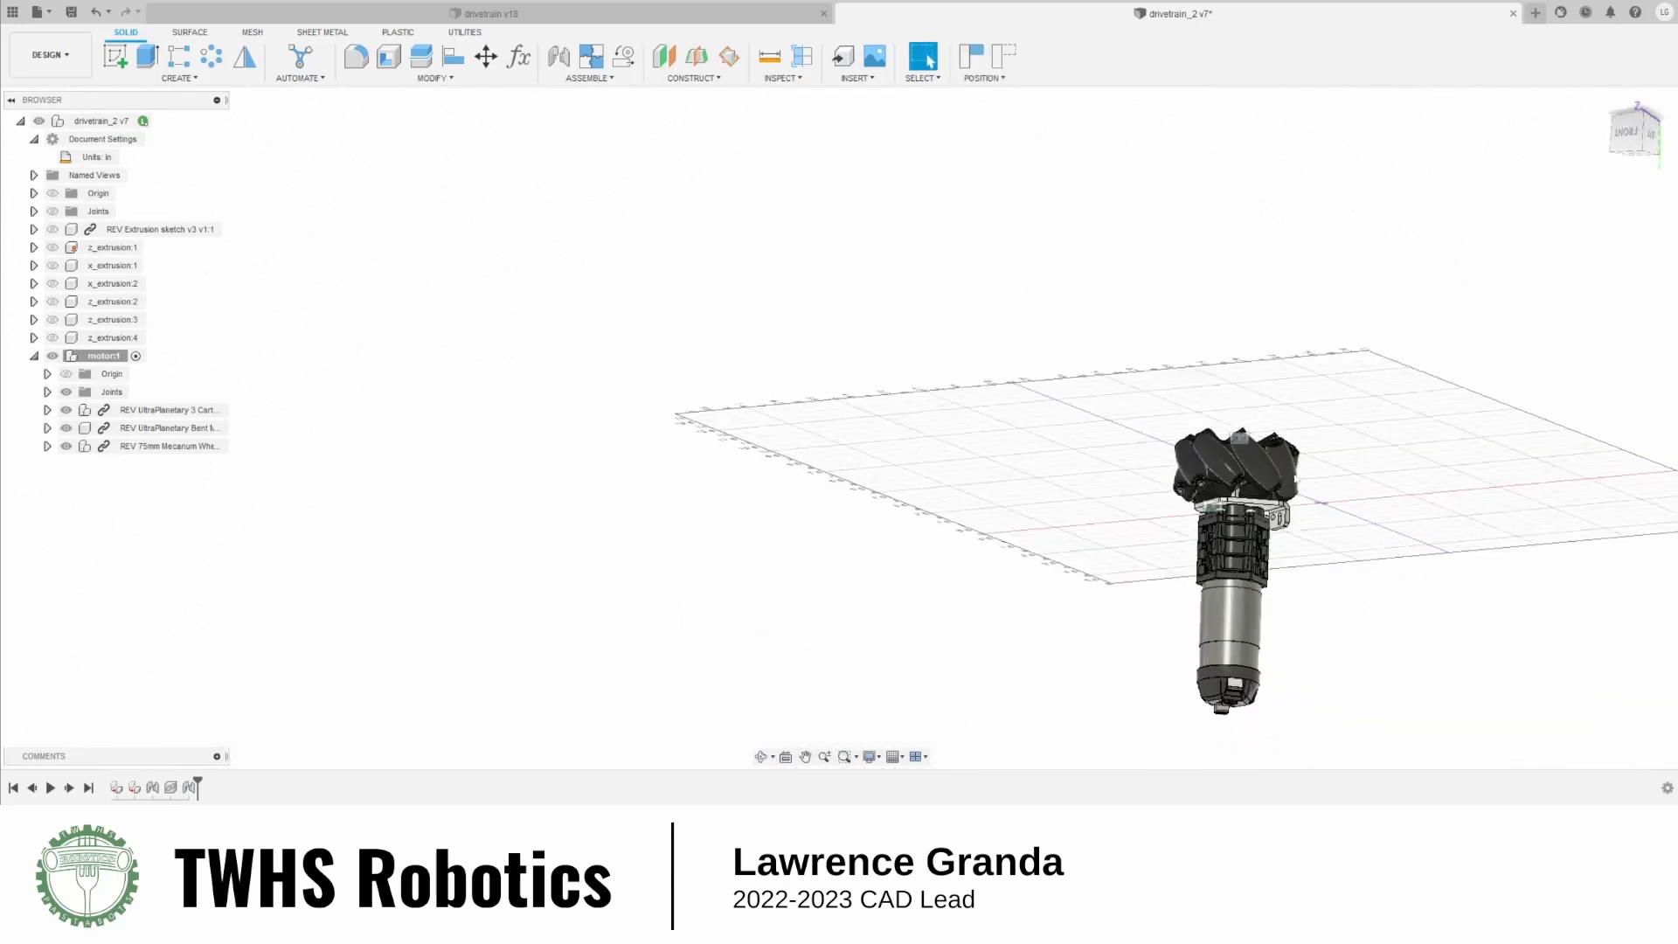
click(1620, 147)
scroll(1251, 506, up, 10)
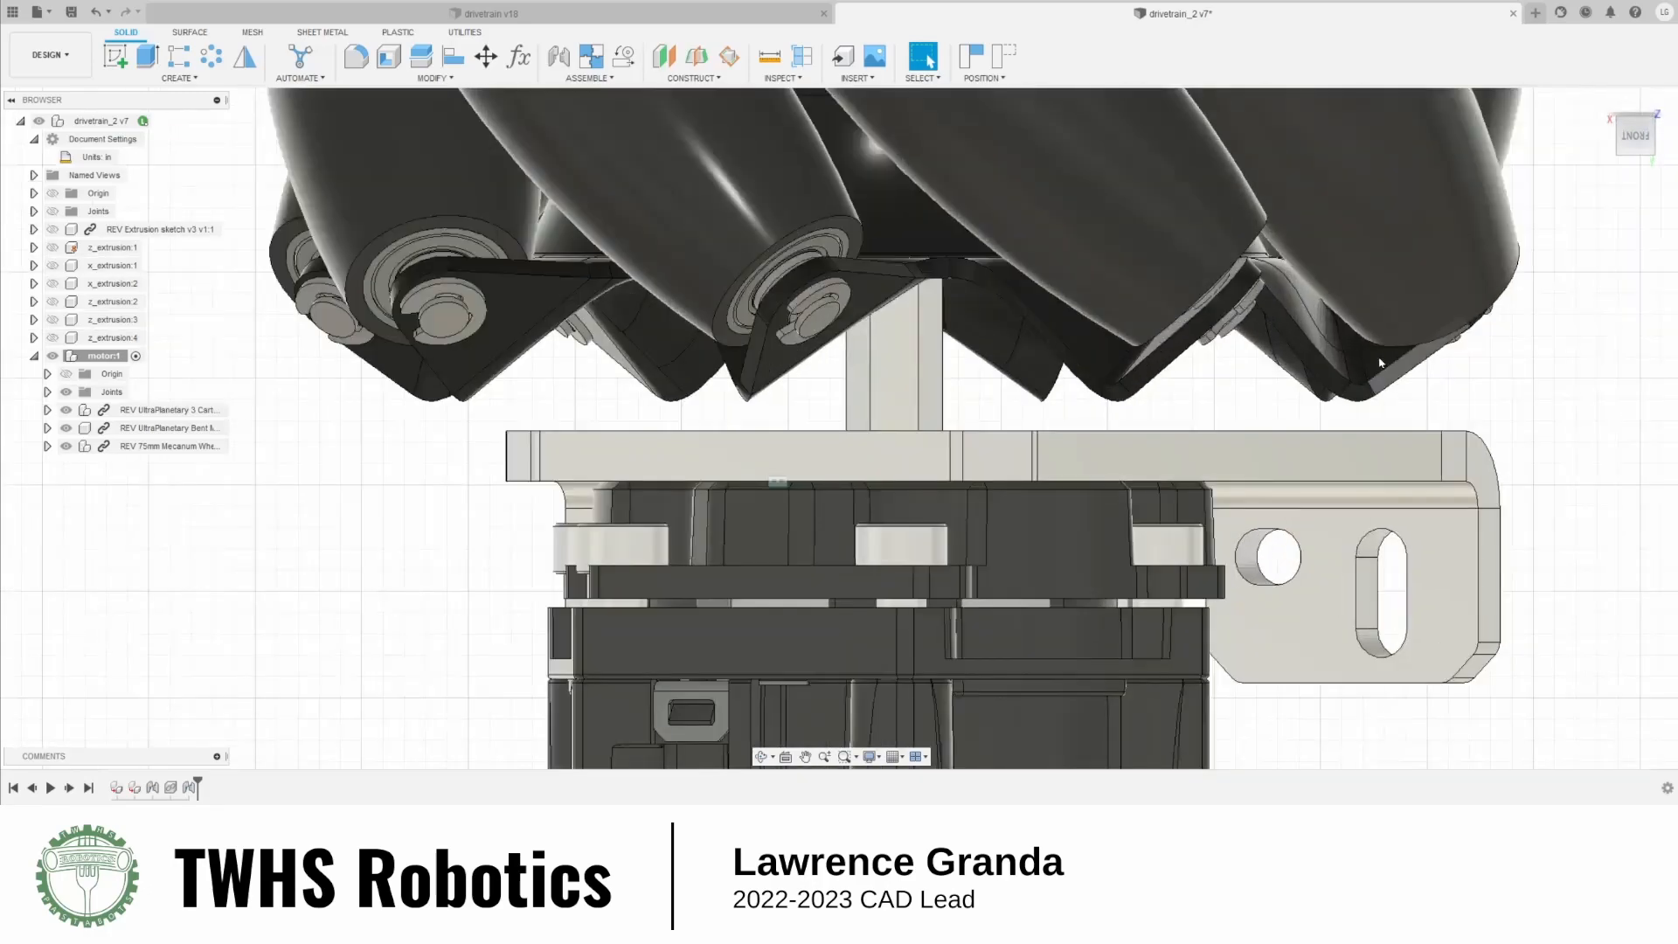
scroll(970, 328, down, 10)
scroll(922, 201, up, 4)
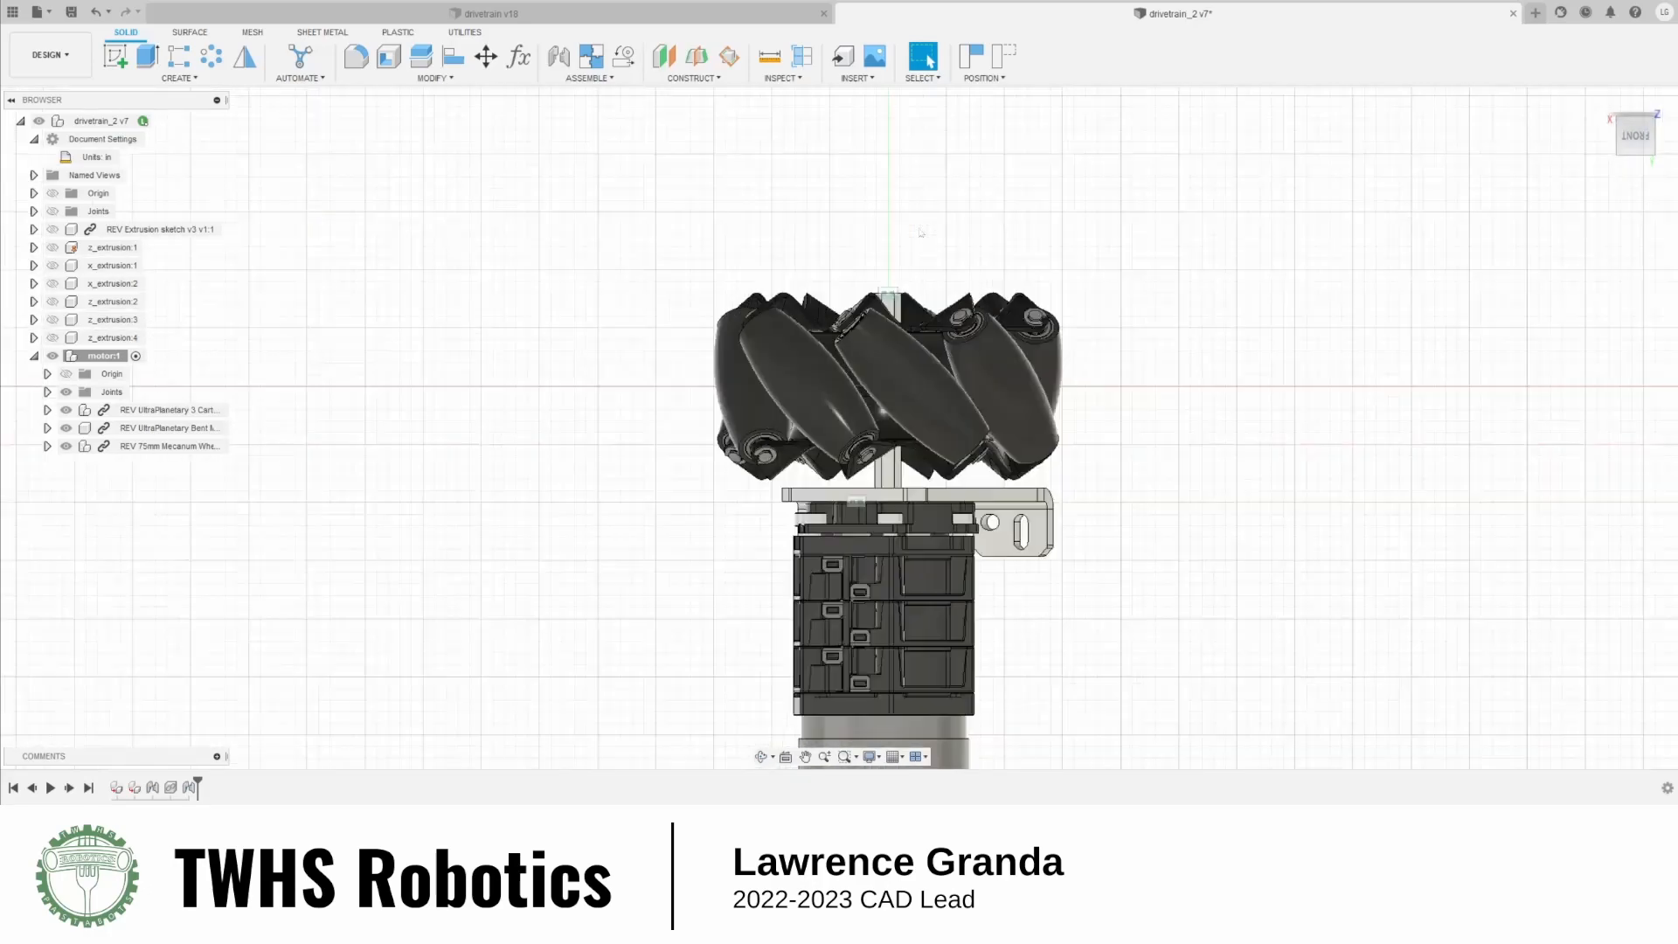
shift+middle_drag(919, 233, 787, 262)
shift+middle_drag(1022, 332, 1105, 438)
scroll(1119, 444, down, 9)
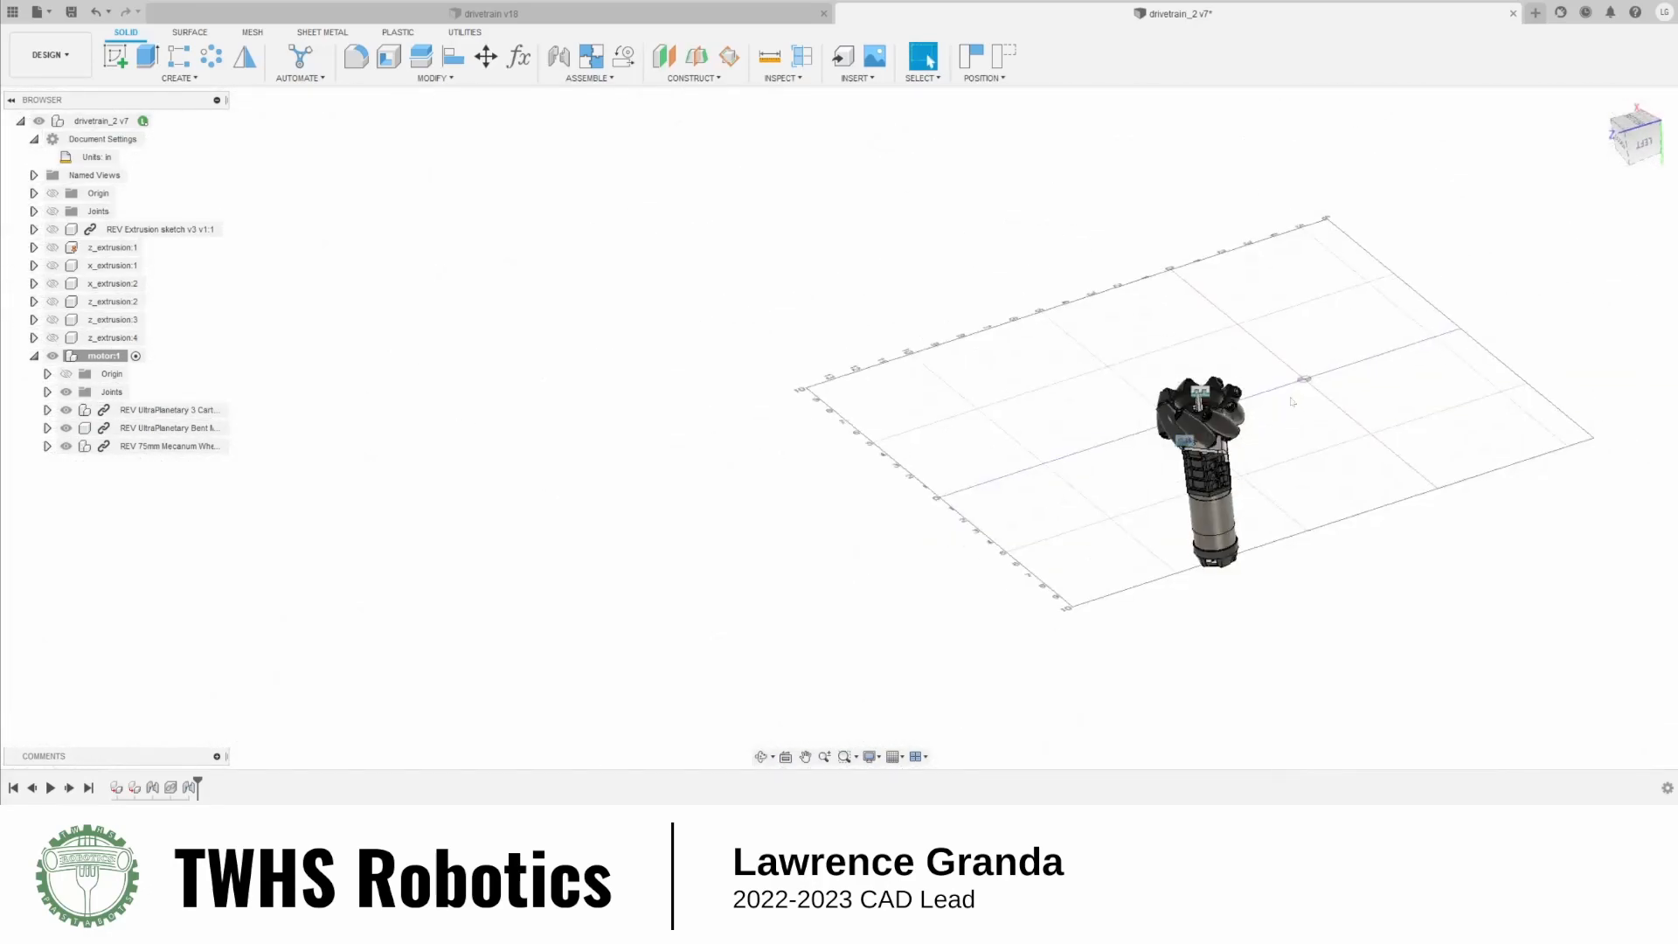
scroll(1189, 400, up, 6)
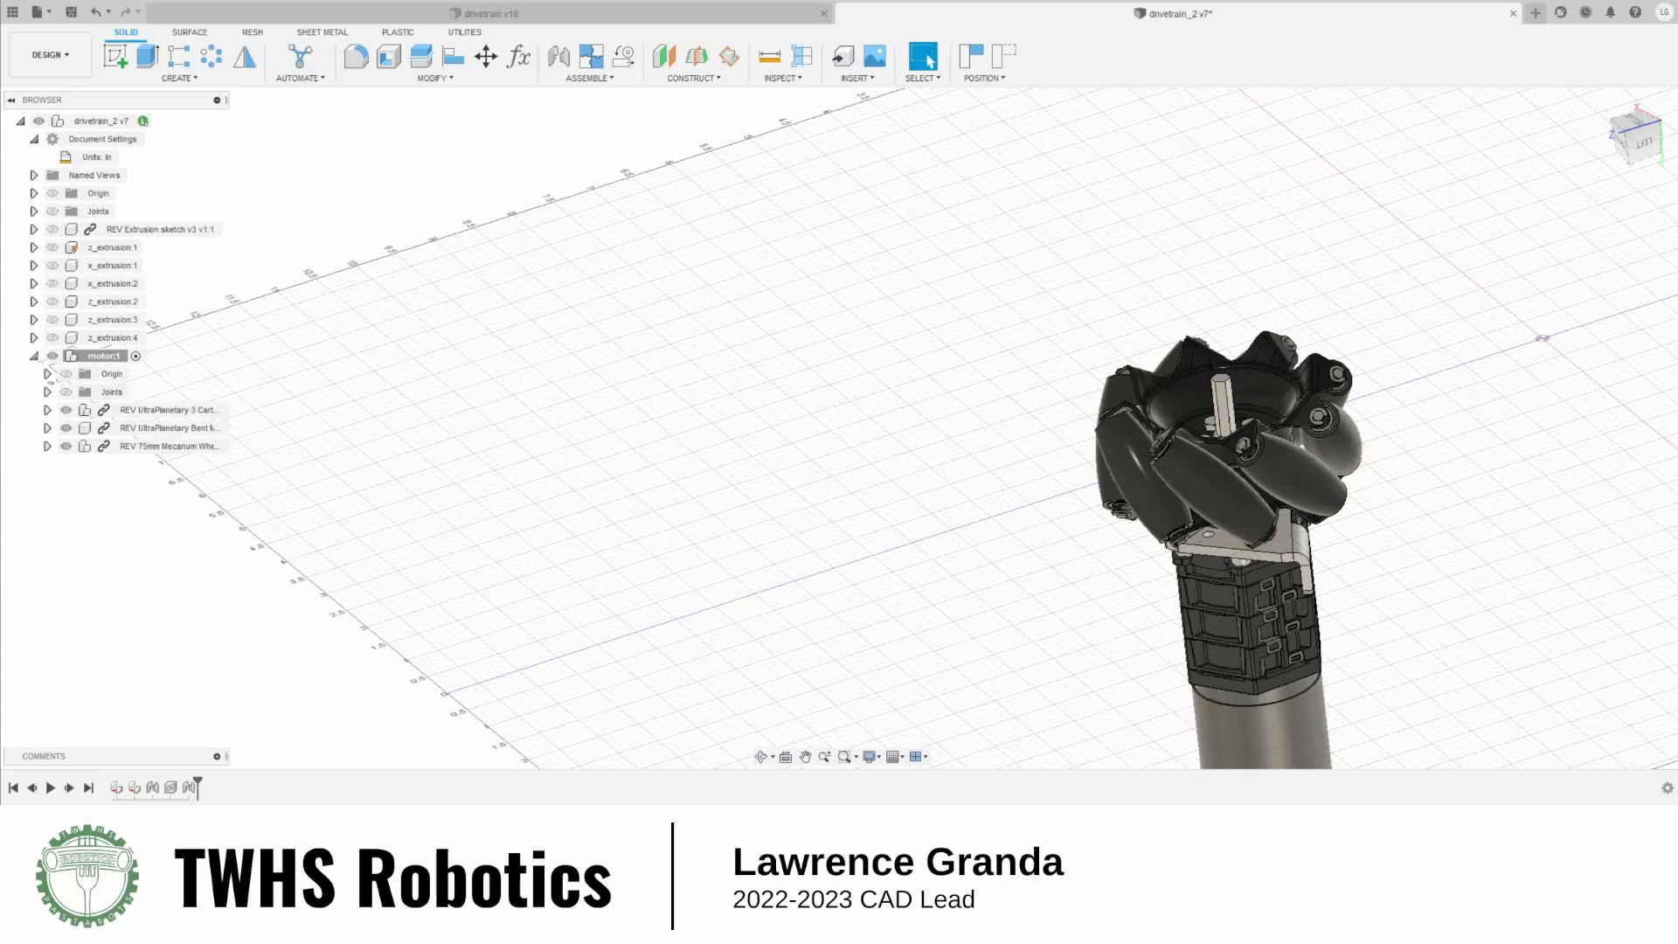
Activate the top-level drivetrain_2 component and unisolate the motor component to bring back the extrusion frame
click(34, 356)
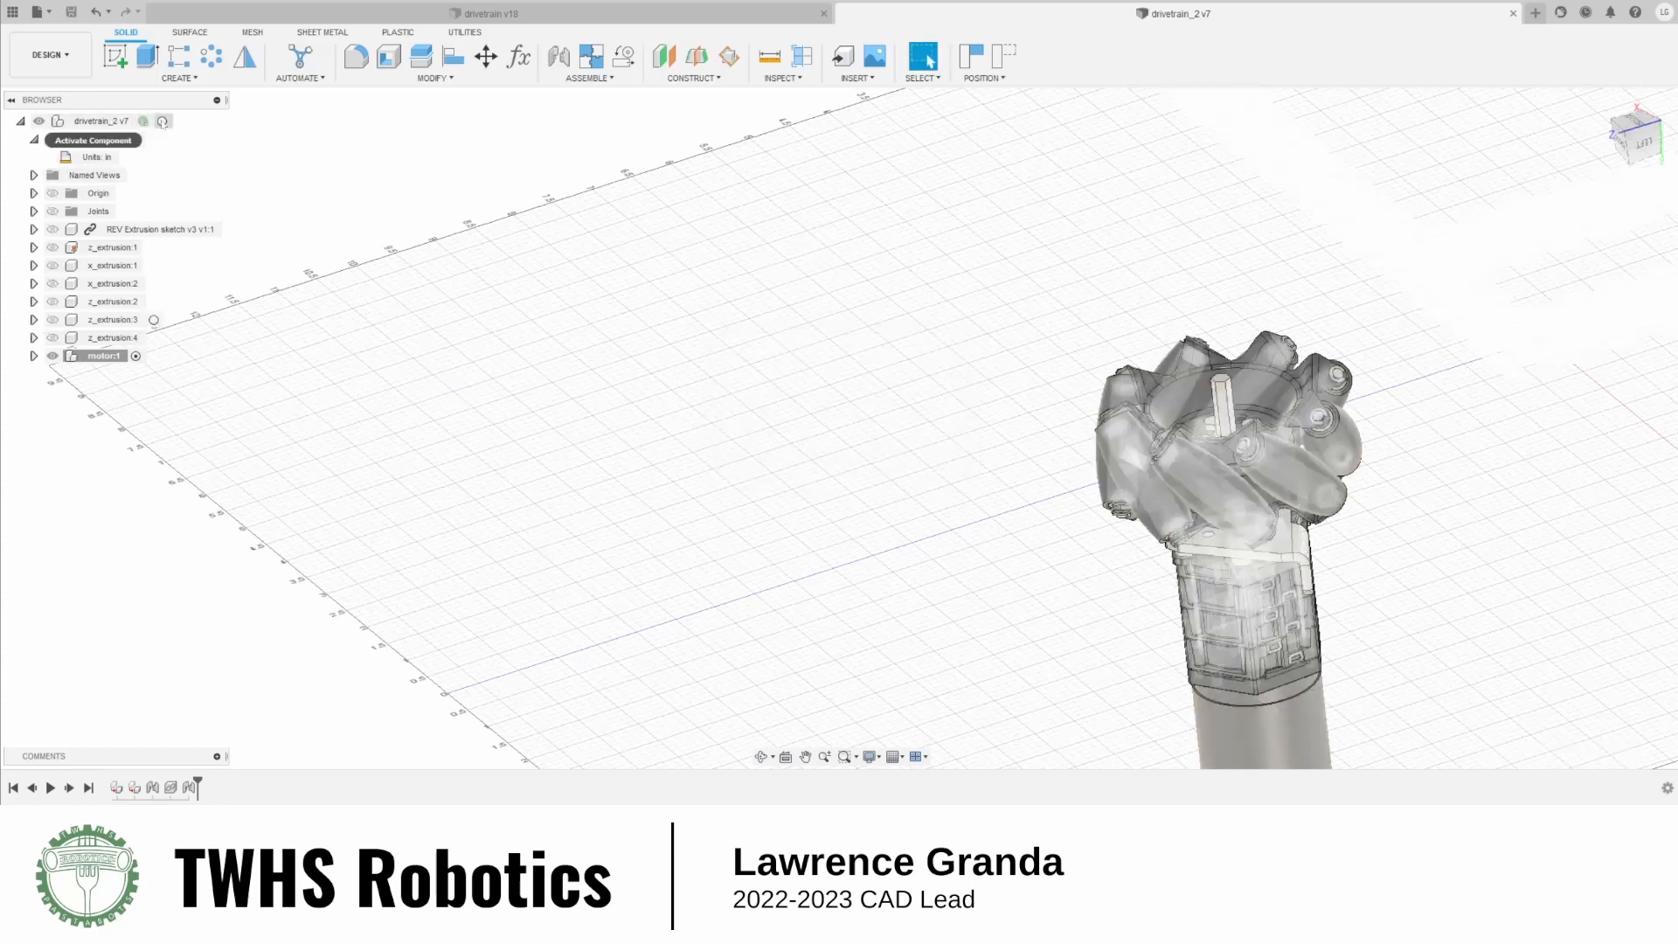
click(162, 121)
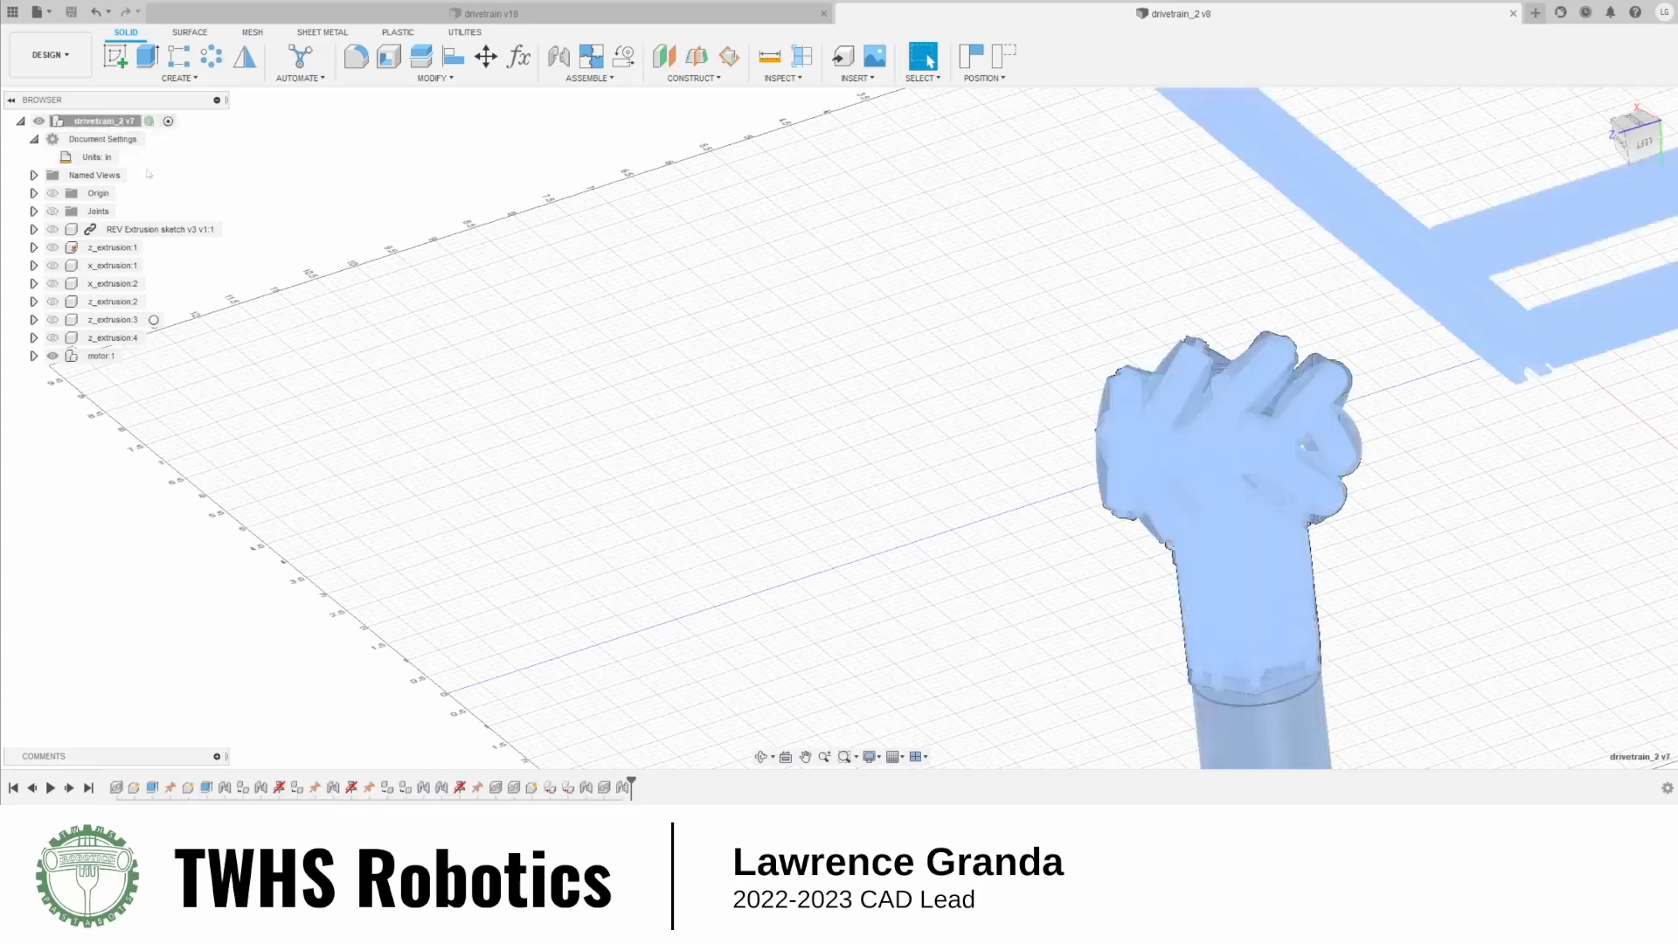
right_click(93, 356)
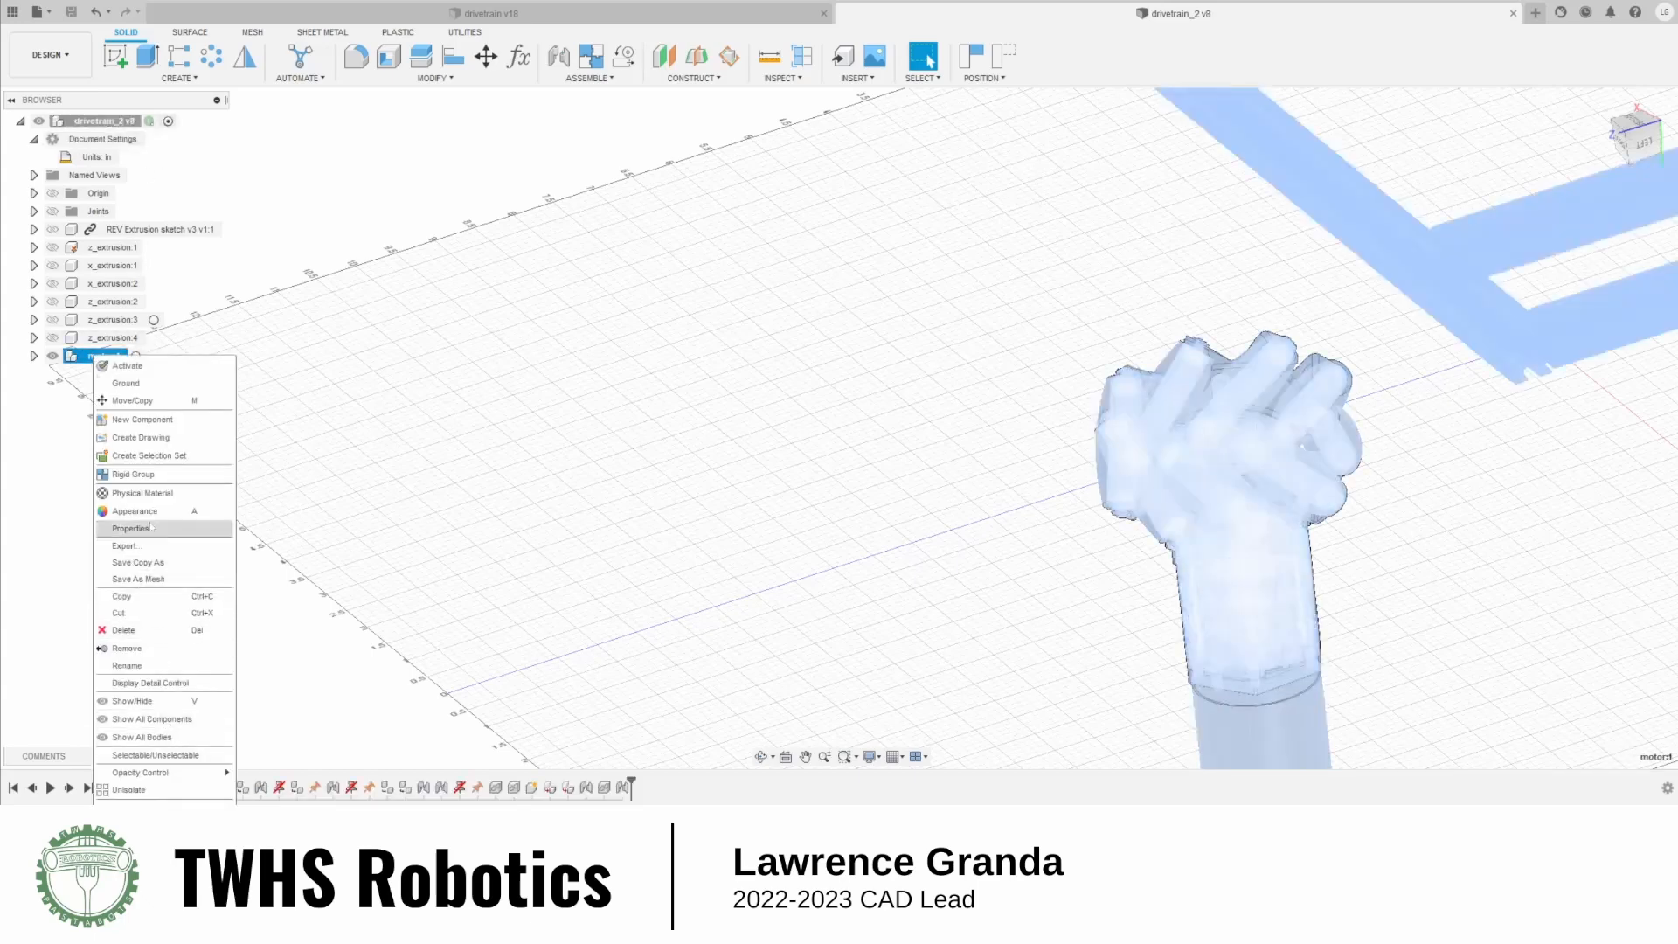
click(130, 789)
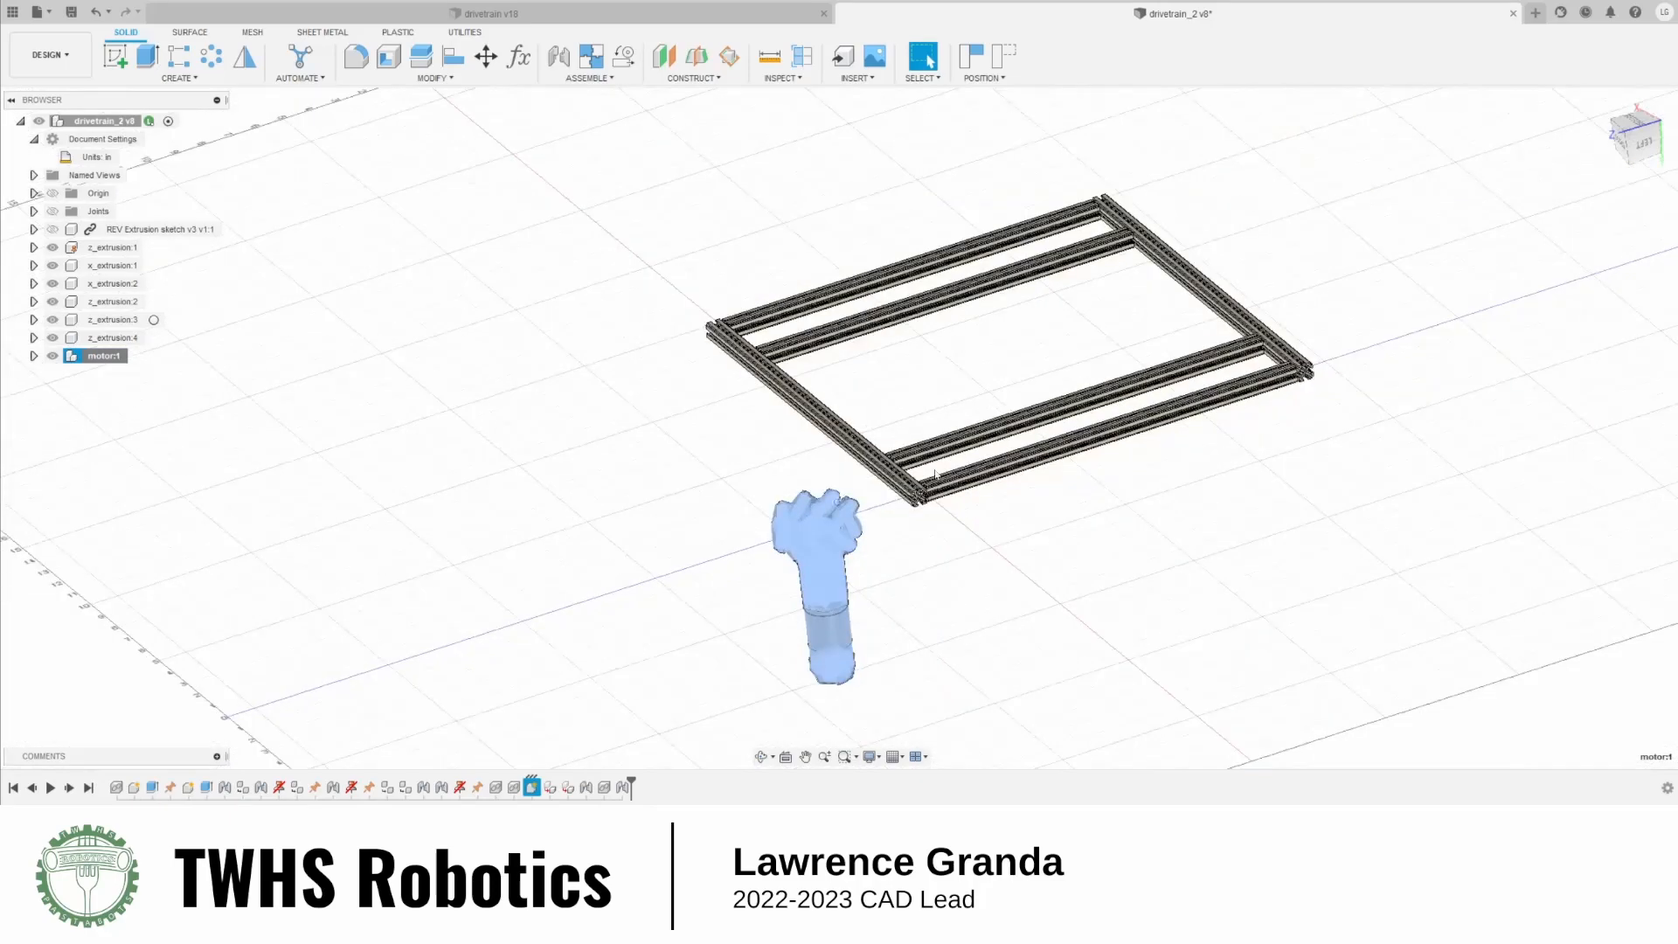
click(948, 567)
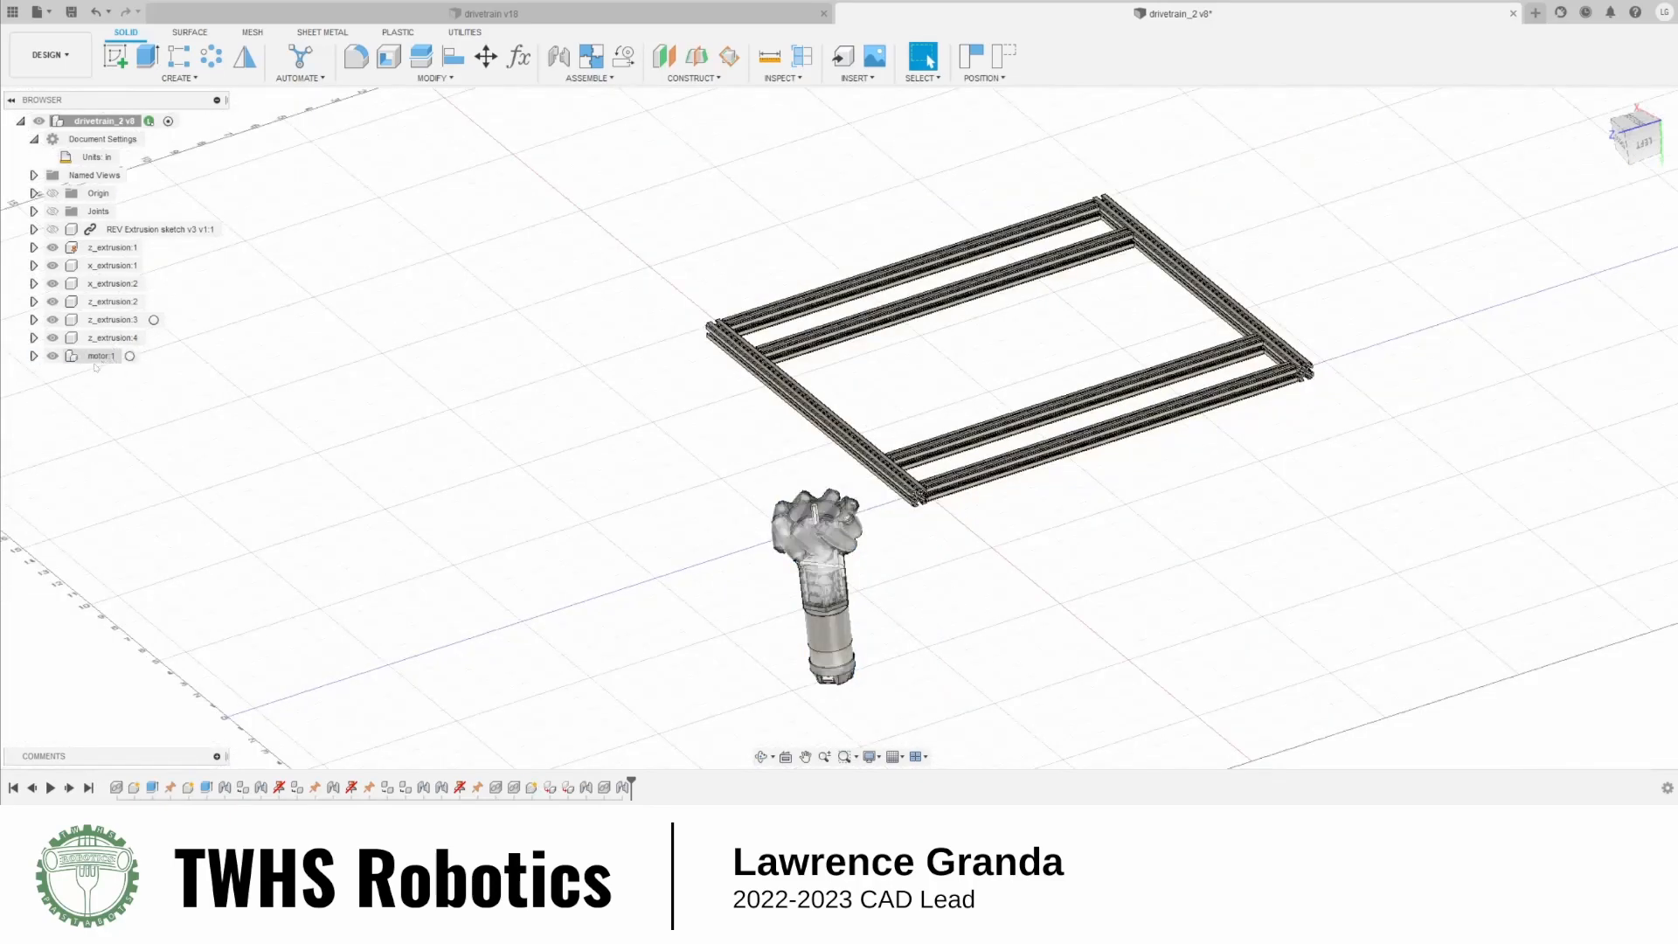
Rotate the whole motor component with Move/Copy so it lies horizontally beside the frame's near corner
click(98, 356)
key(m)
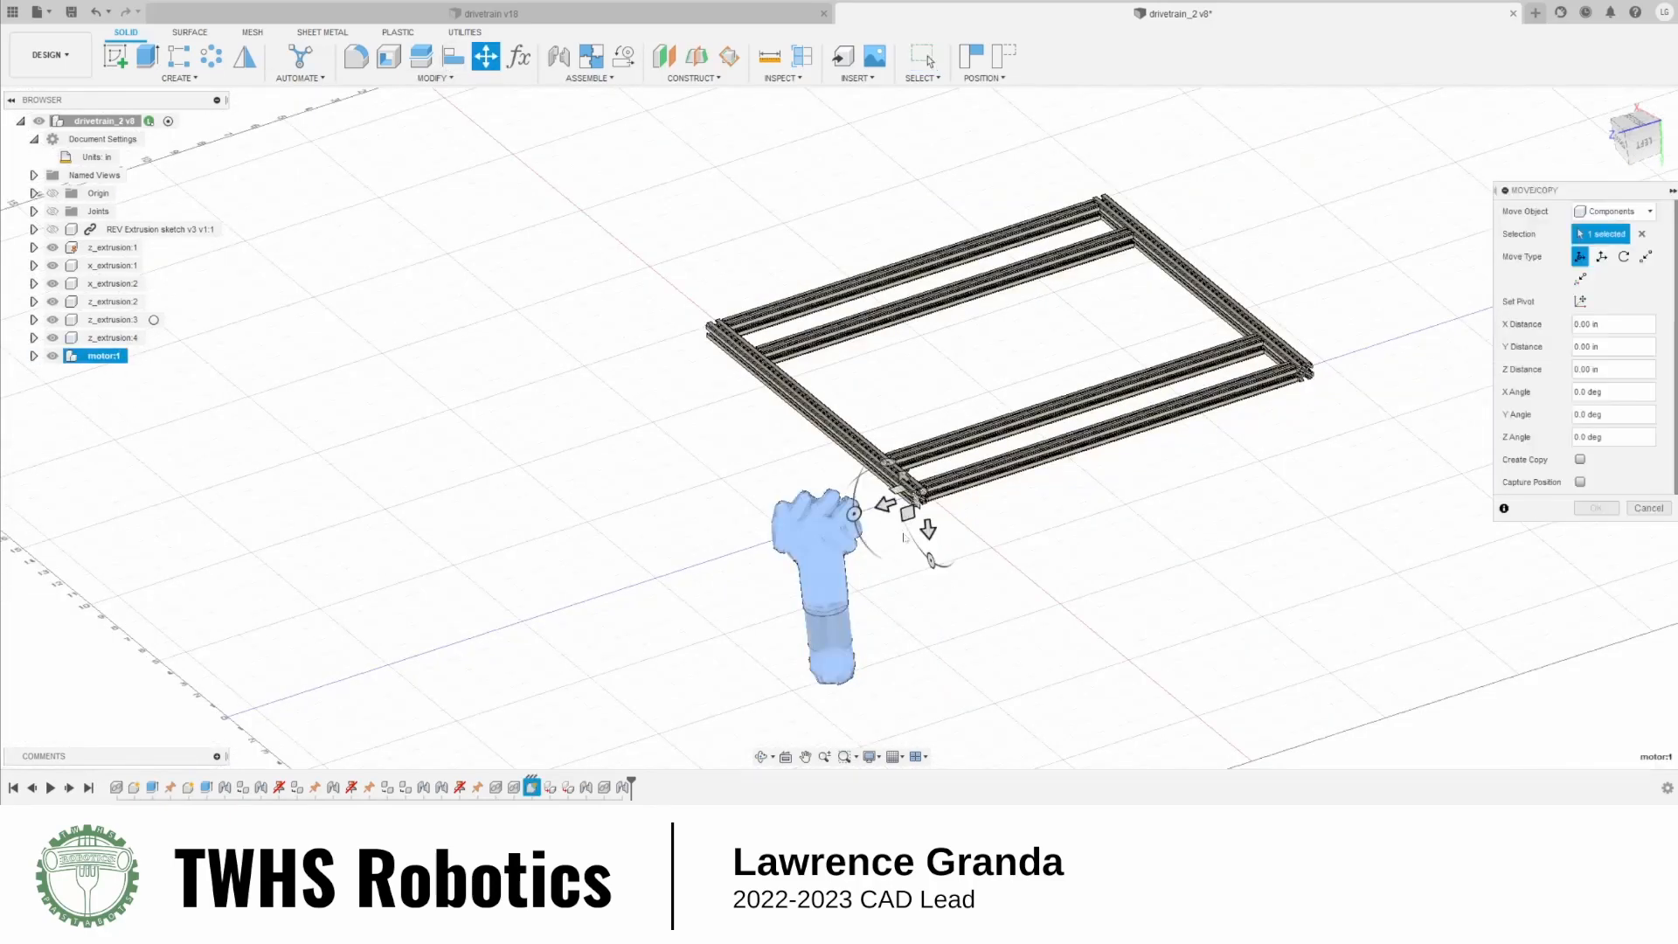
middle_drag(900, 461, 843, 457)
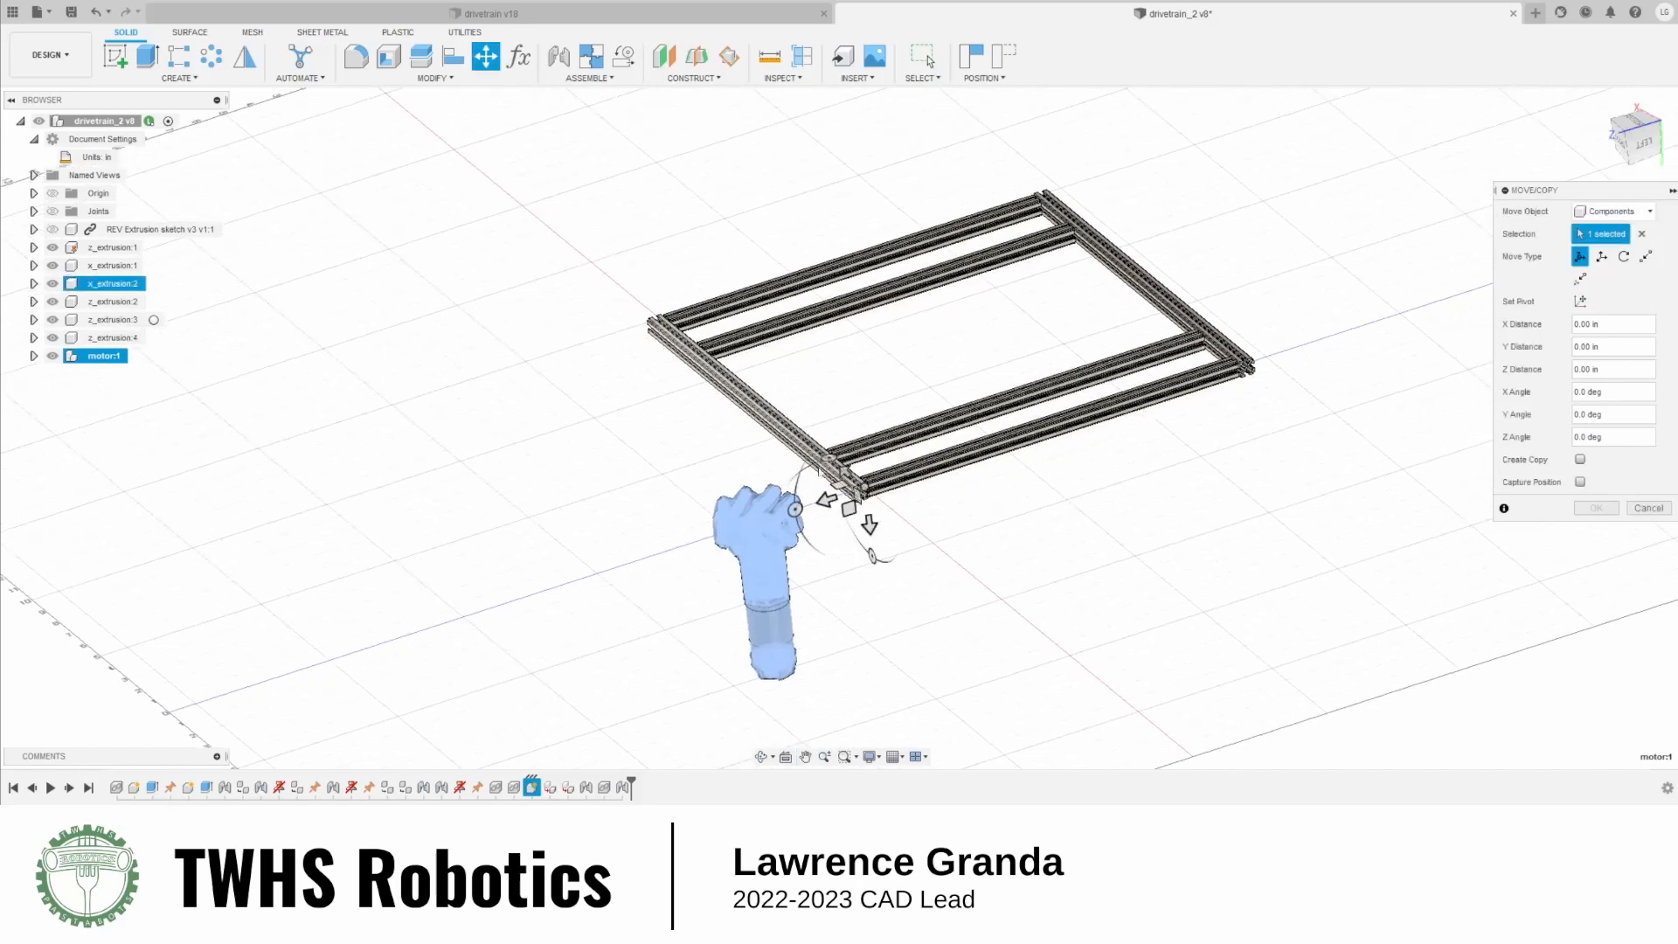
click(813, 554)
drag(813, 554, 884, 606)
click(1585, 507)
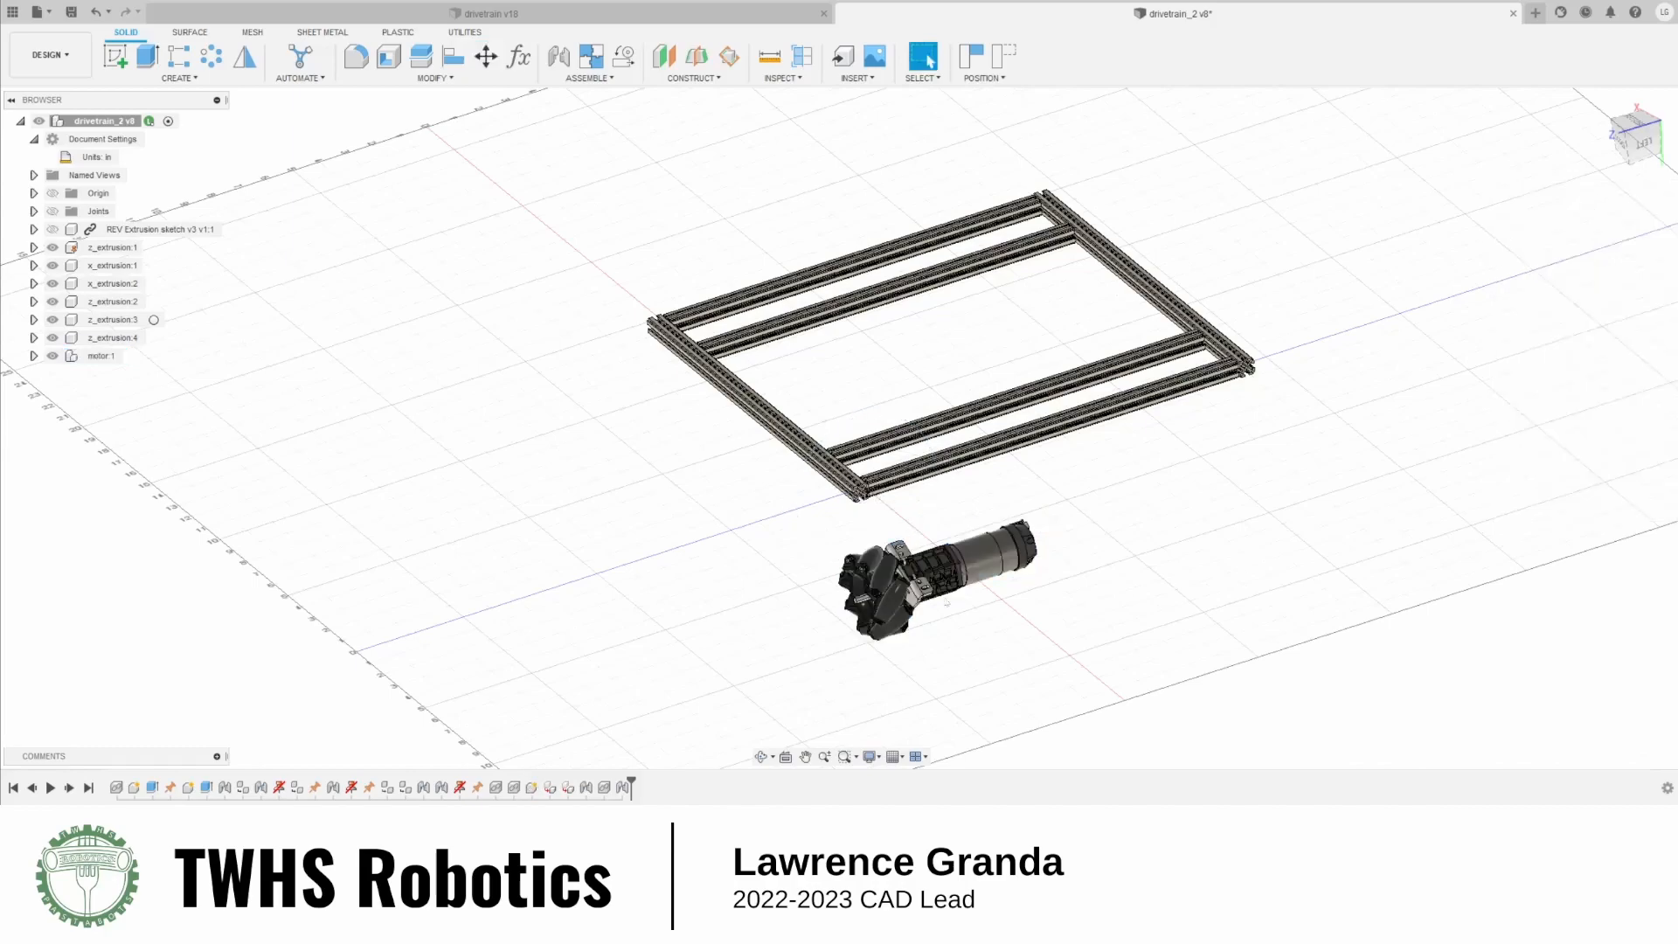
Examine the motor component's orientation against the frame from the front and back, and the two bracket tabs from below
scroll(1030, 585, up, 8)
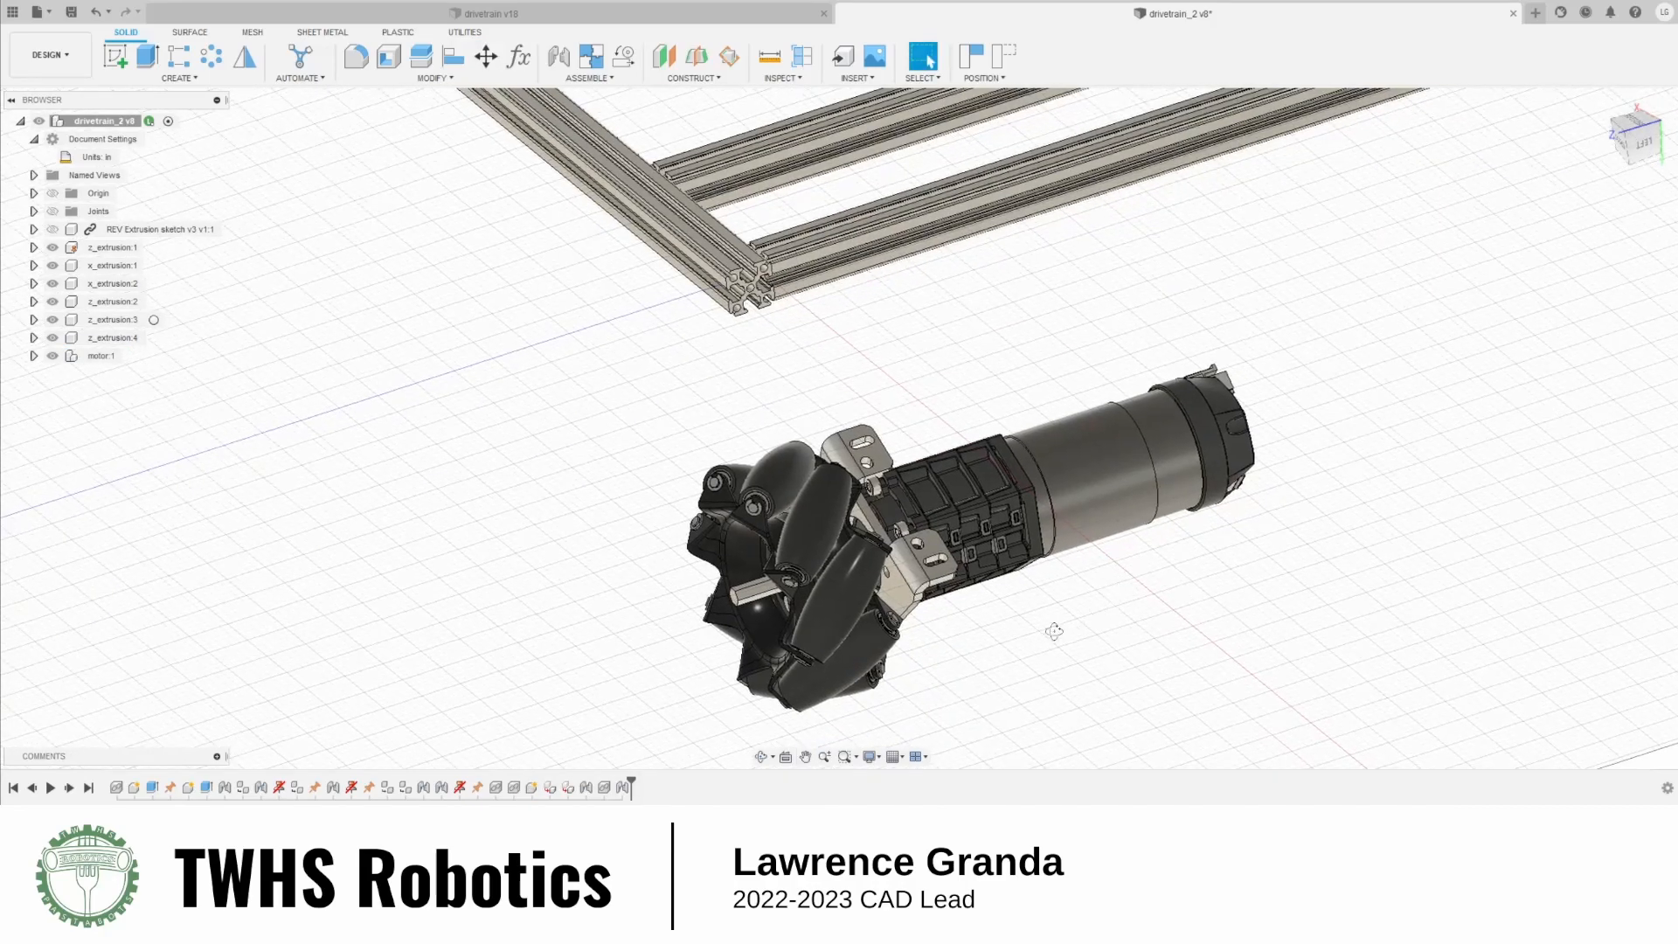
shift+middle_drag(1054, 631, 787, 544)
click(798, 548)
click(1601, 103)
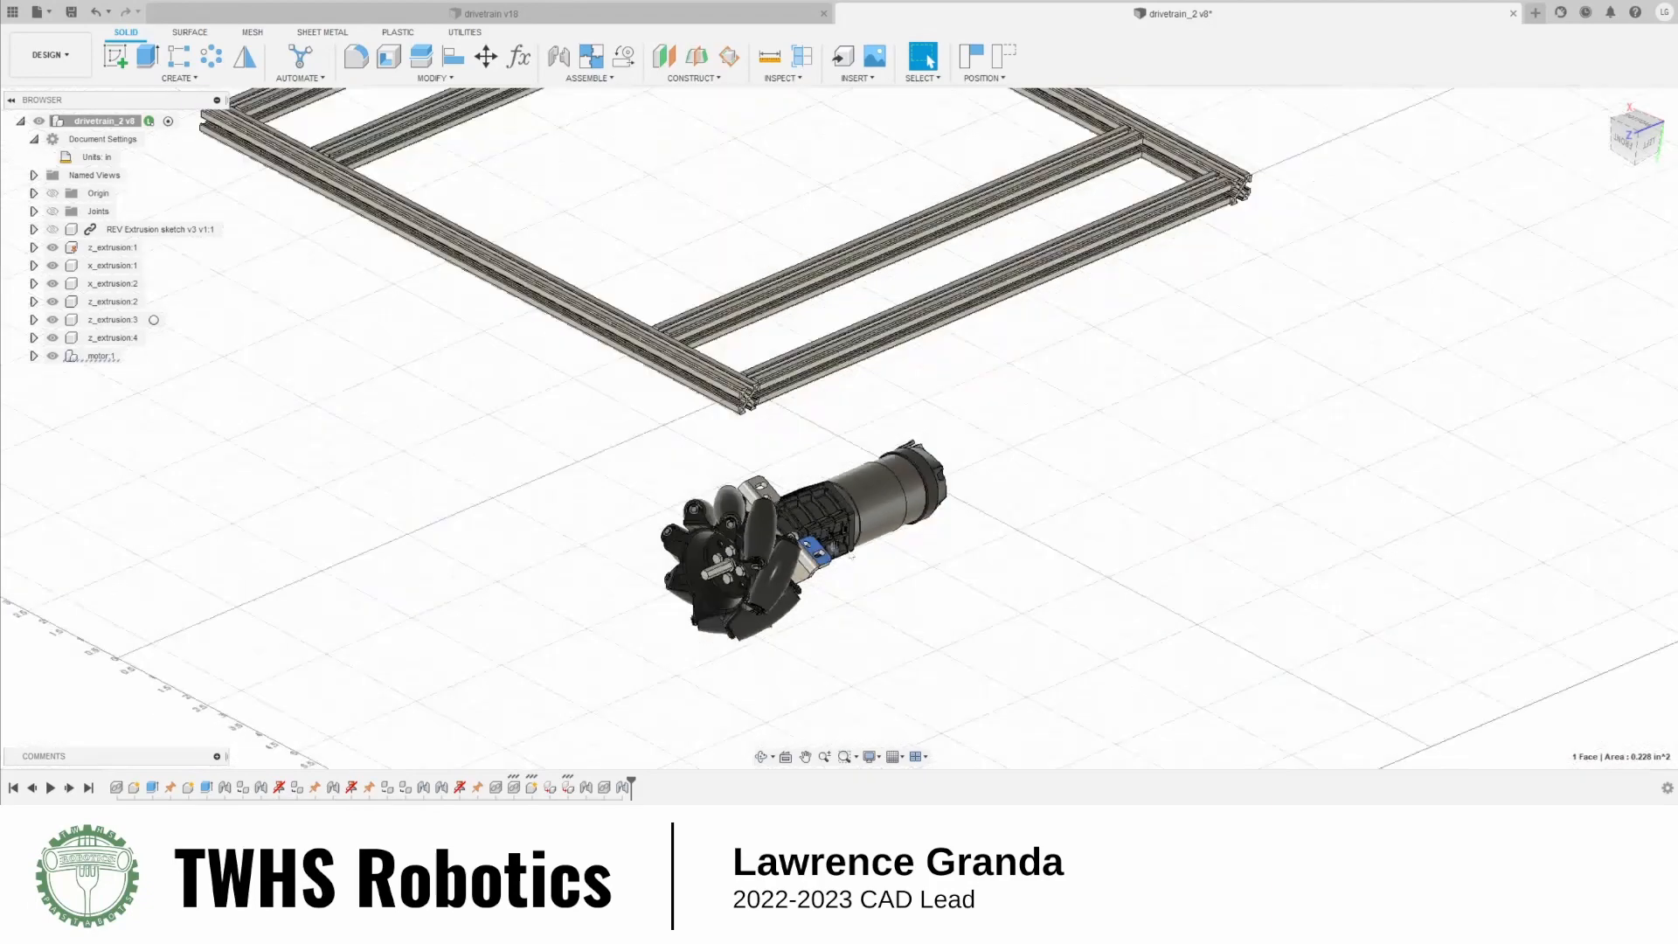
click(1623, 141)
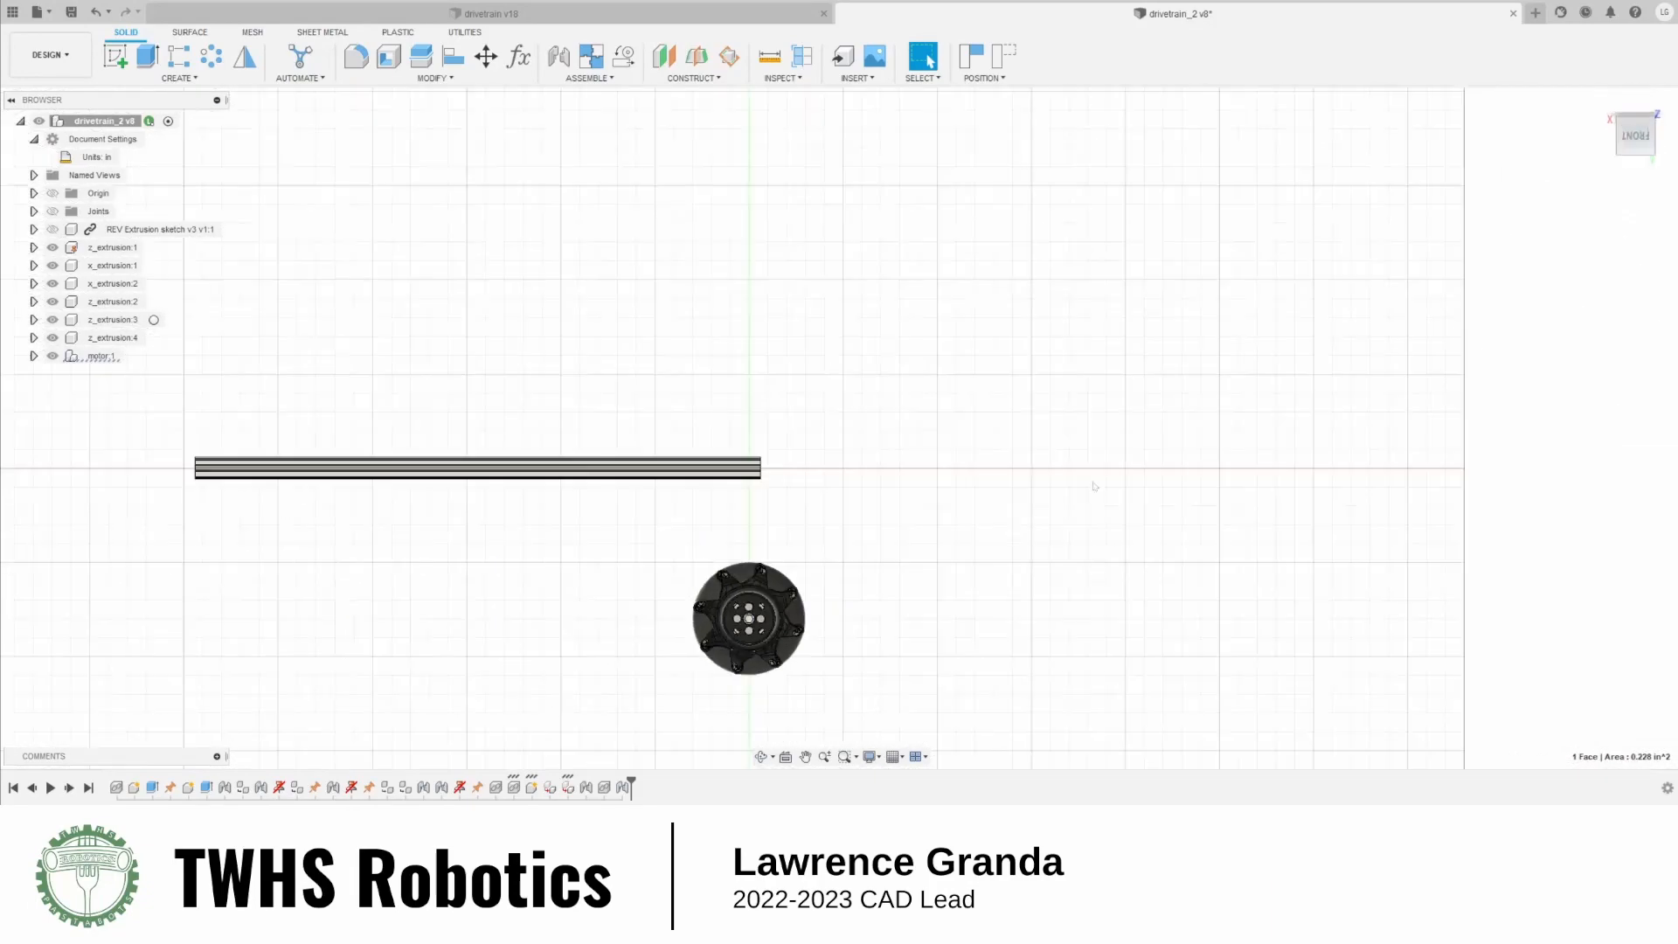
click(1638, 166)
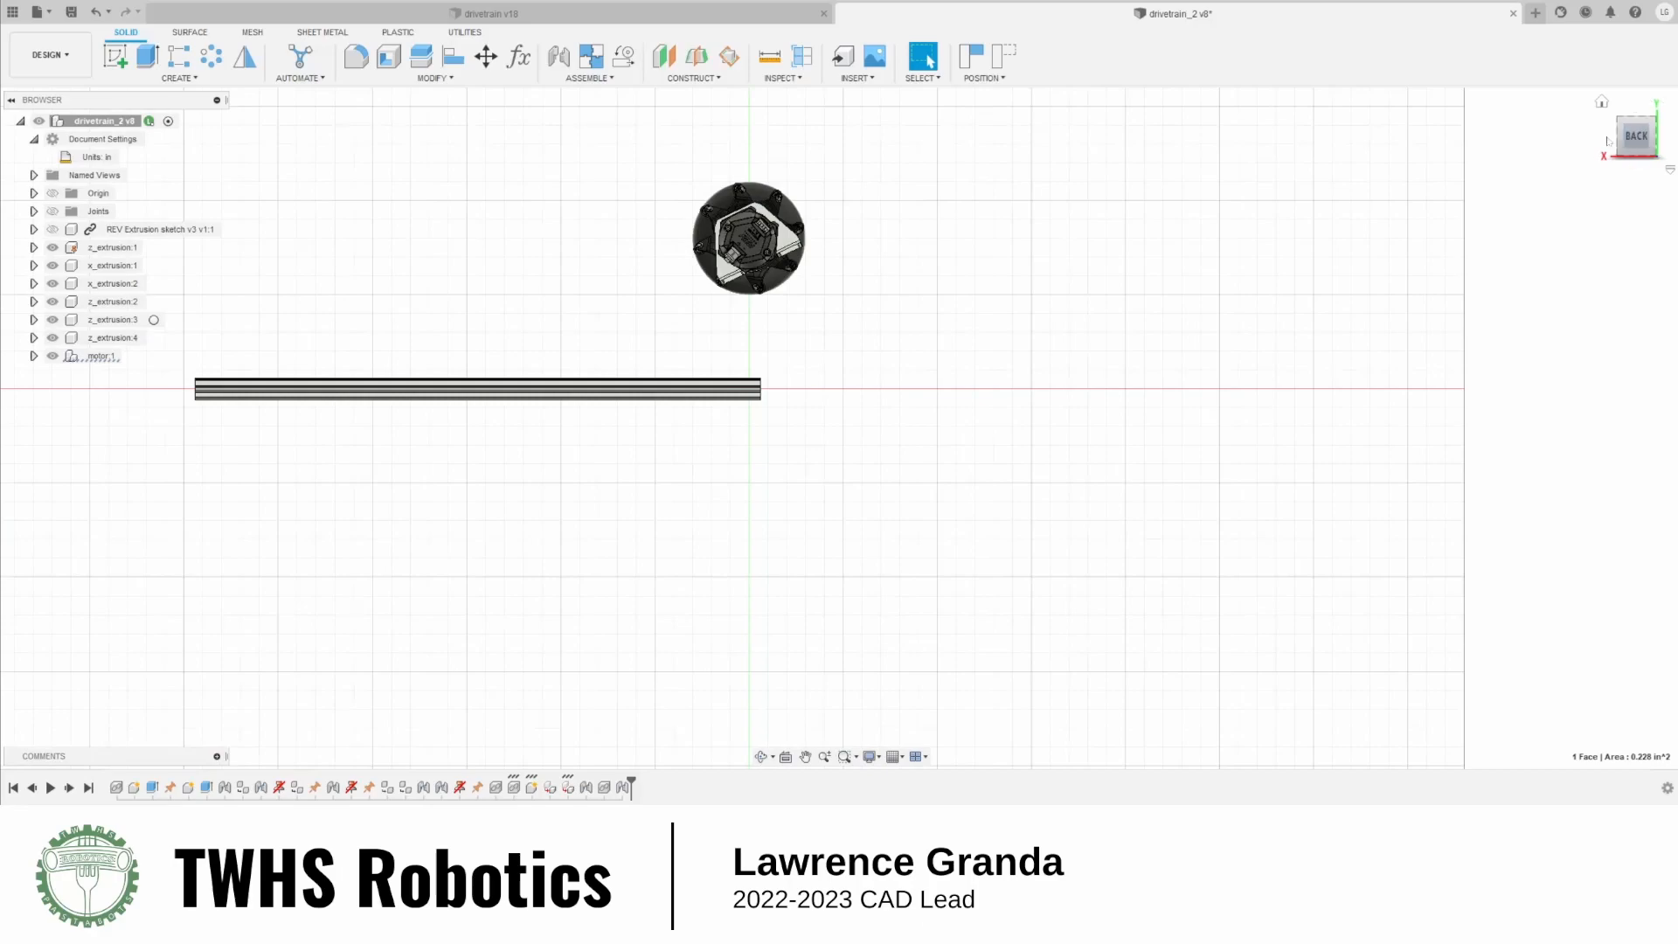
click(1608, 141)
click(1608, 140)
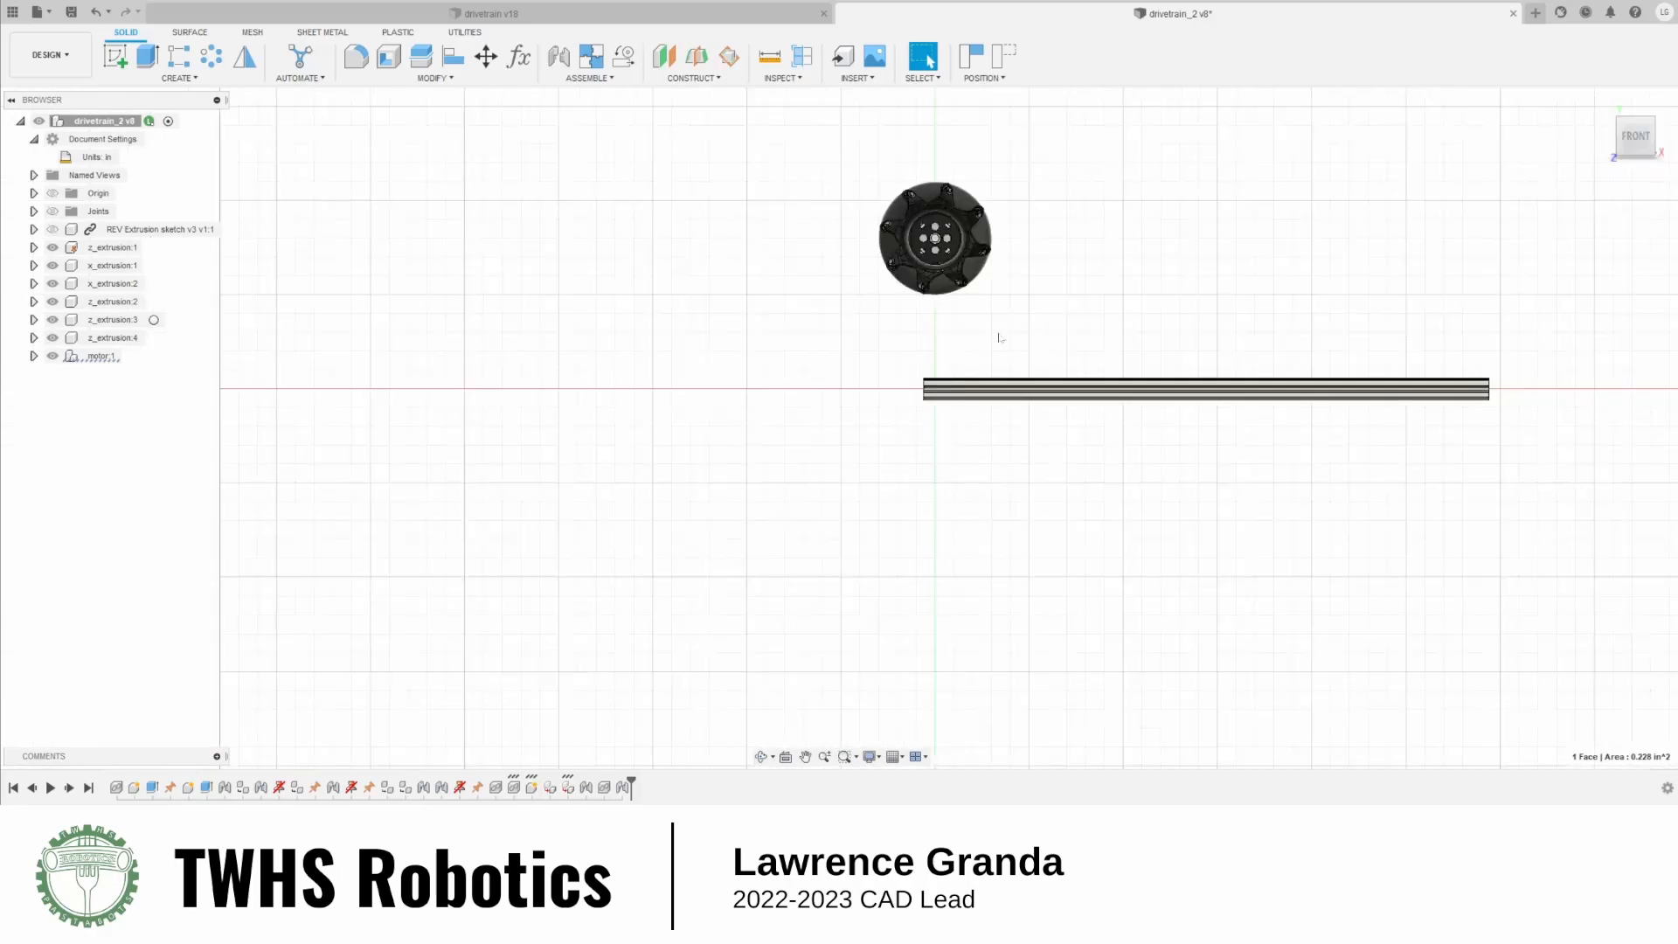
shift+middle_drag(999, 338, 1012, 270)
scroll(947, 360, up, 5)
scroll(875, 407, up, 4)
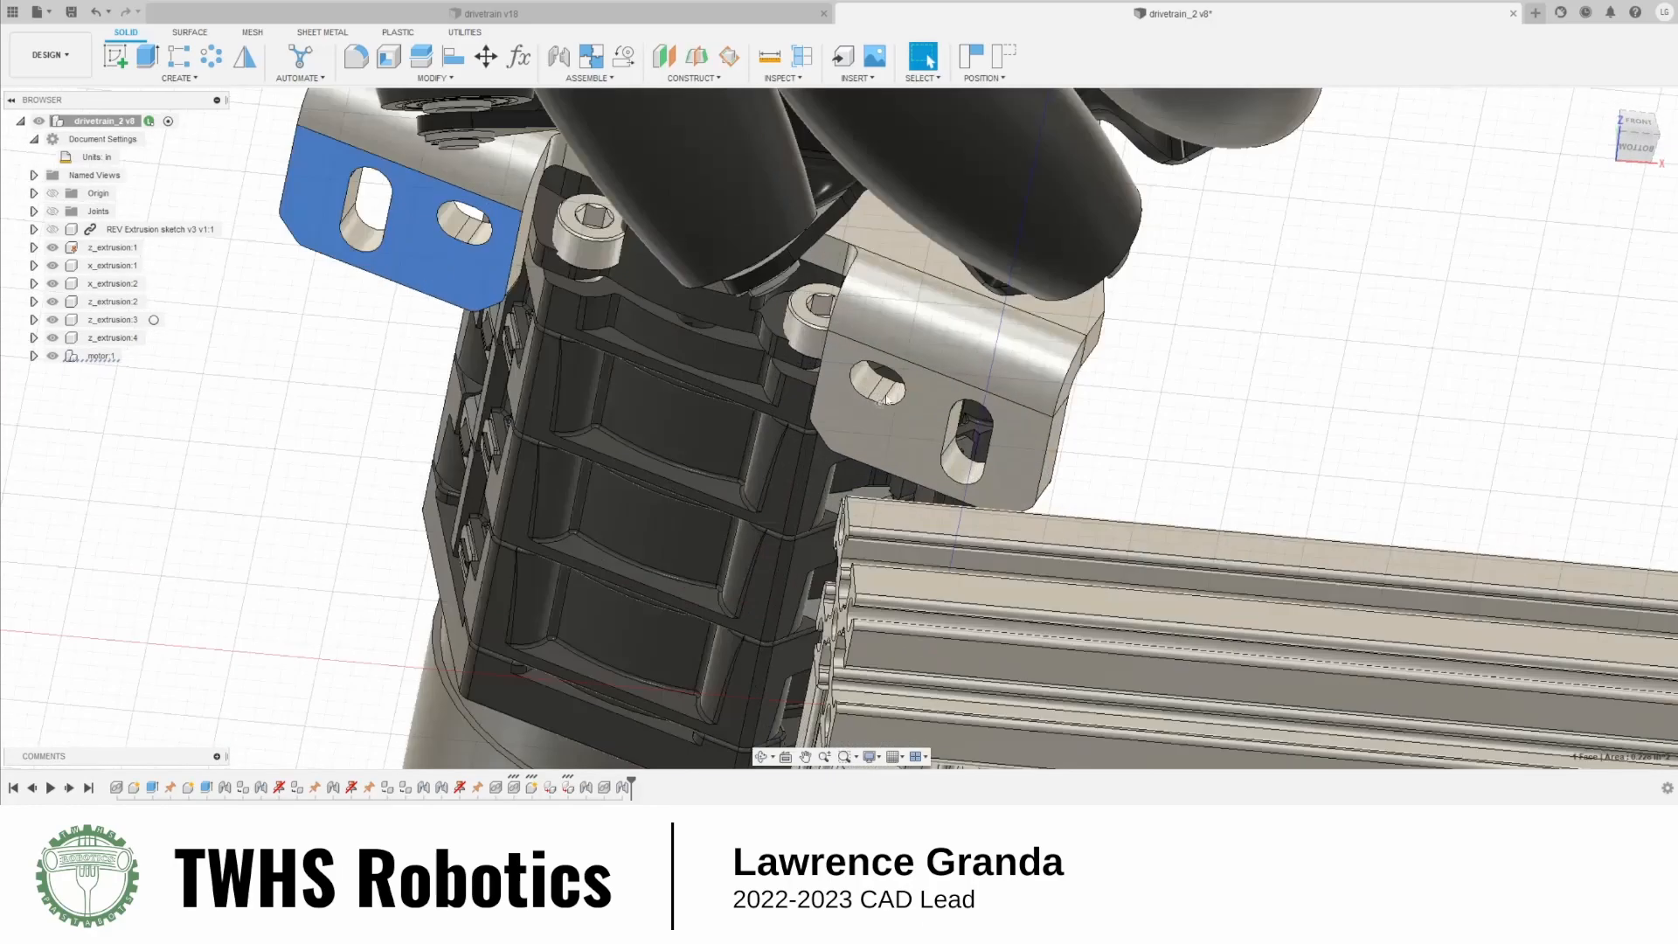
Start Align for components and pick the narrow upper face of the front x_extrusion:2 as the face to align from
key(m)
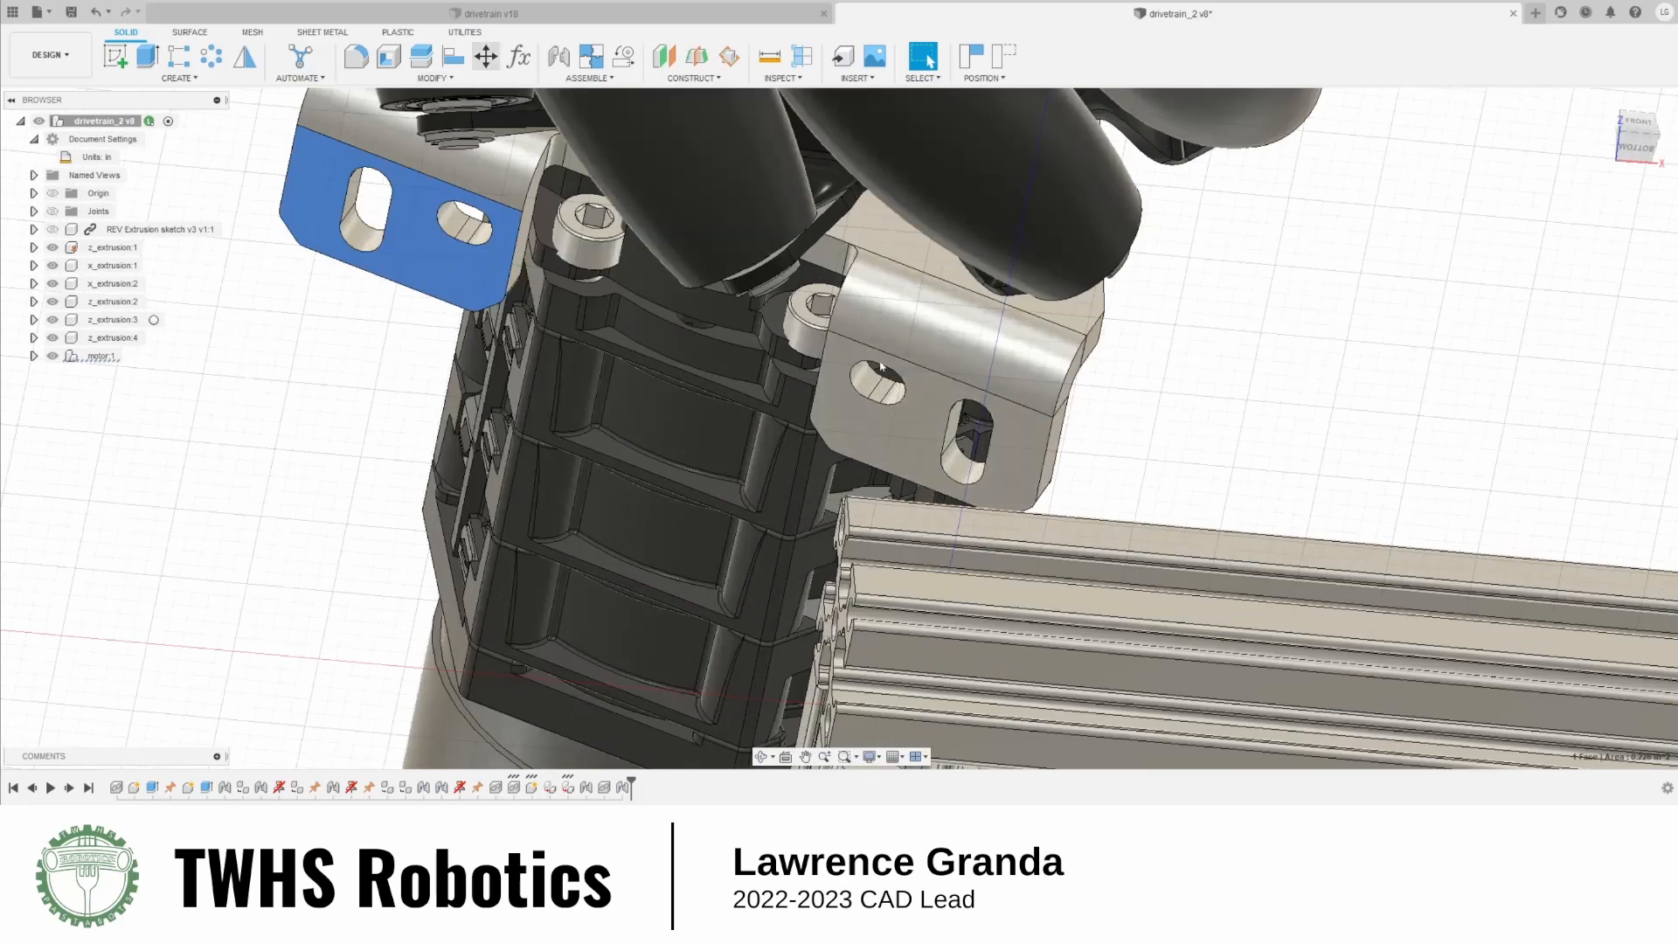
click(929, 429)
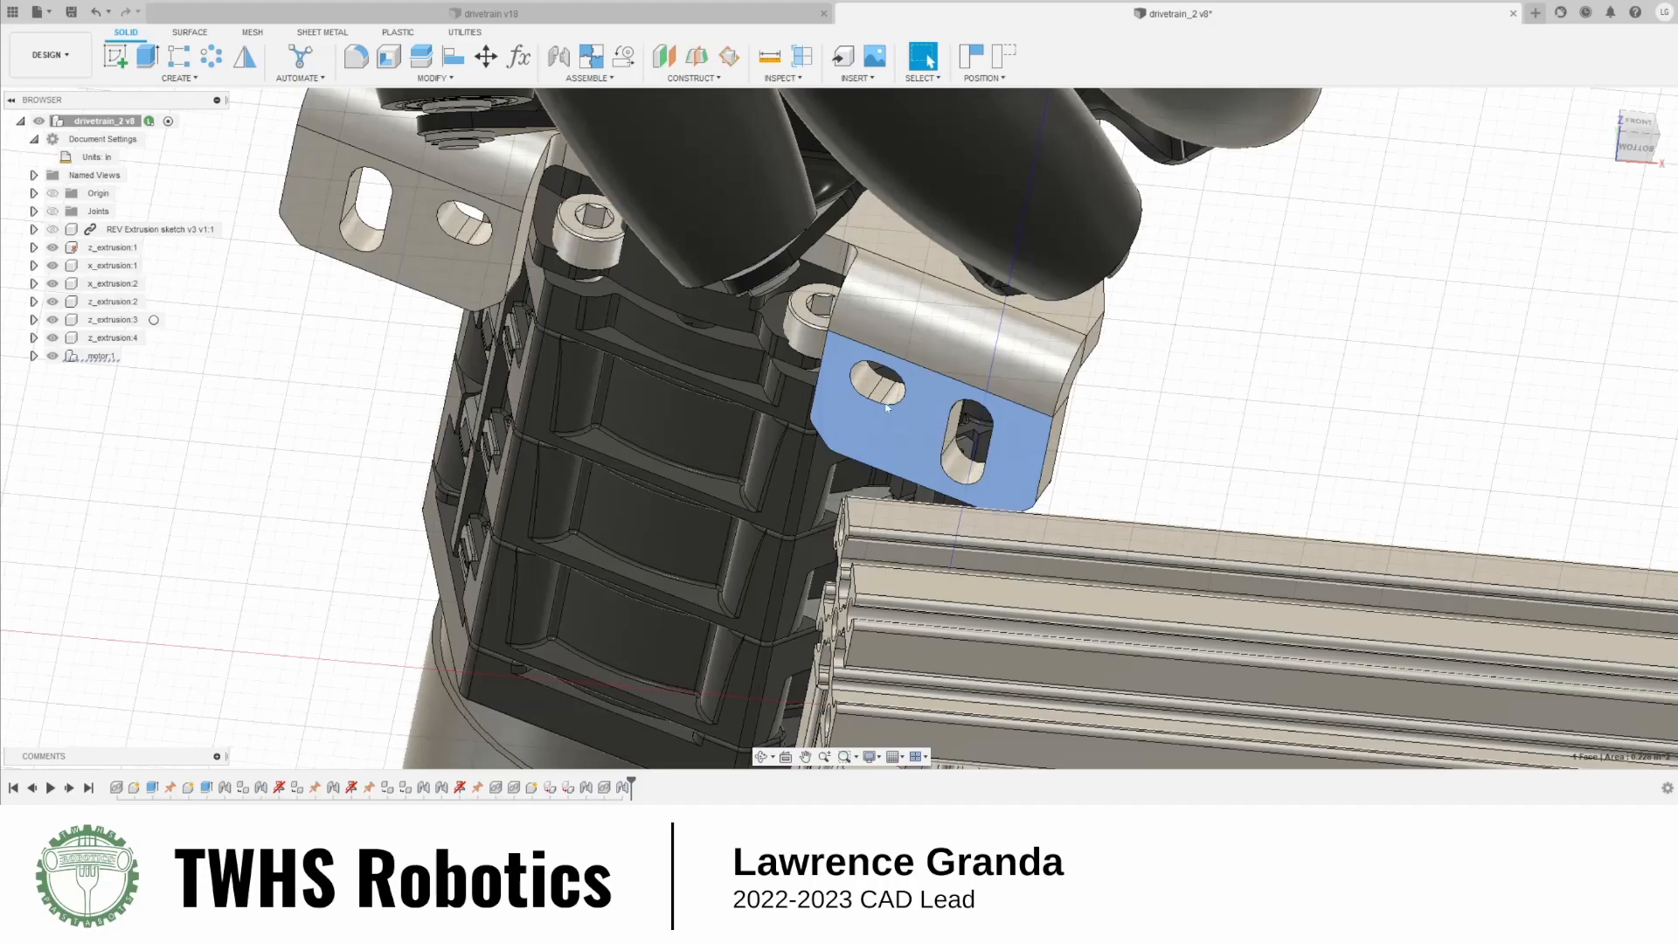
click(455, 59)
scroll(1223, 478, down, 8)
shift+middle_drag(1292, 416, 1289, 541)
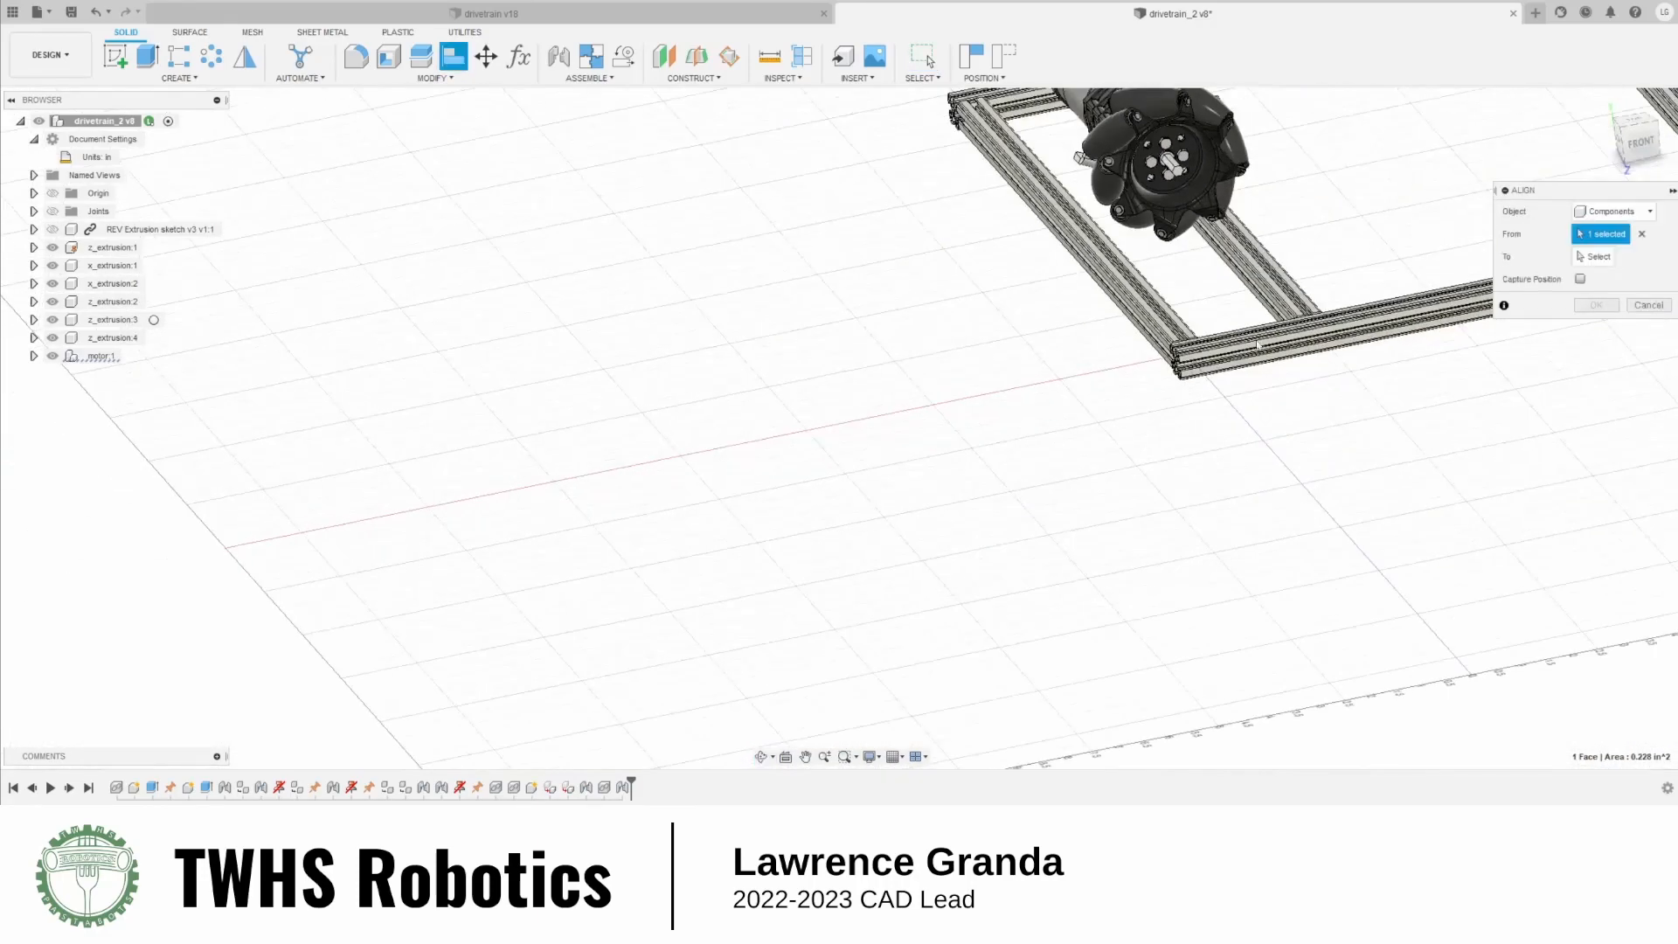
scroll(1241, 339, up, 10)
click(914, 513)
scroll(830, 394, down, 5)
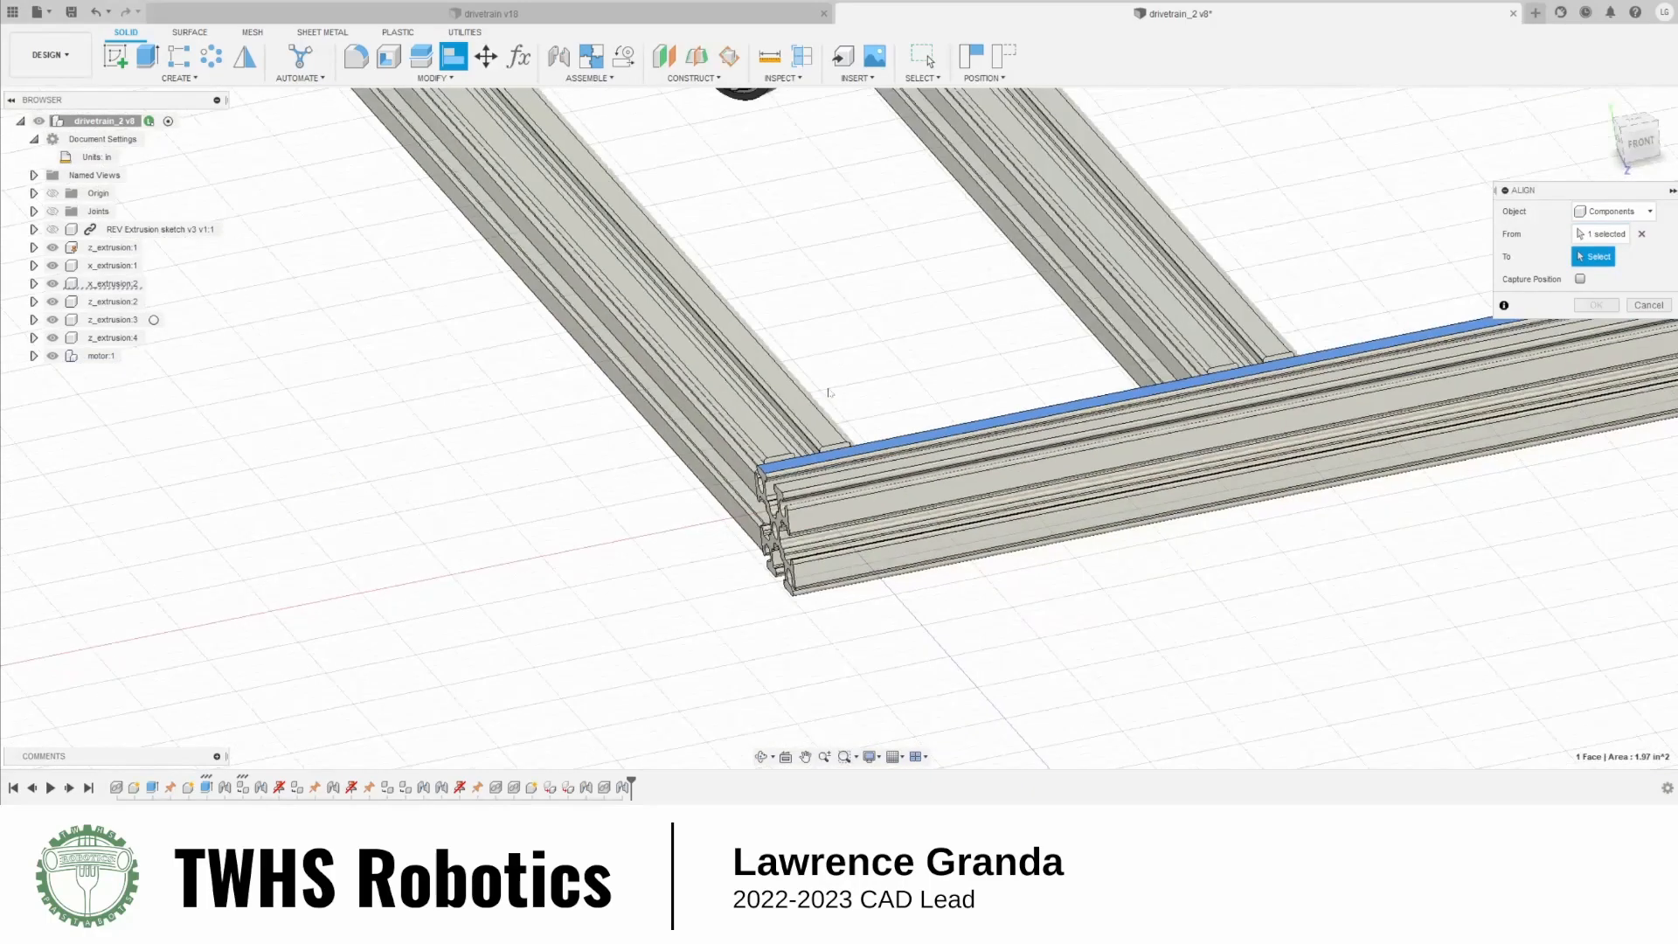
Try to align that extrusion face to the motor bracket's tab face, and clear both selections
scroll(830, 393, down, 5)
mouse_move(1103, 543)
shift+middle_down()
mouse_move(1099, 471)
mouse_move(1101, 557)
mouse_move(1108, 540)
shift+middle_up()
shift+middle_drag(918, 236, 933, 157)
scroll(648, 393, up, 10)
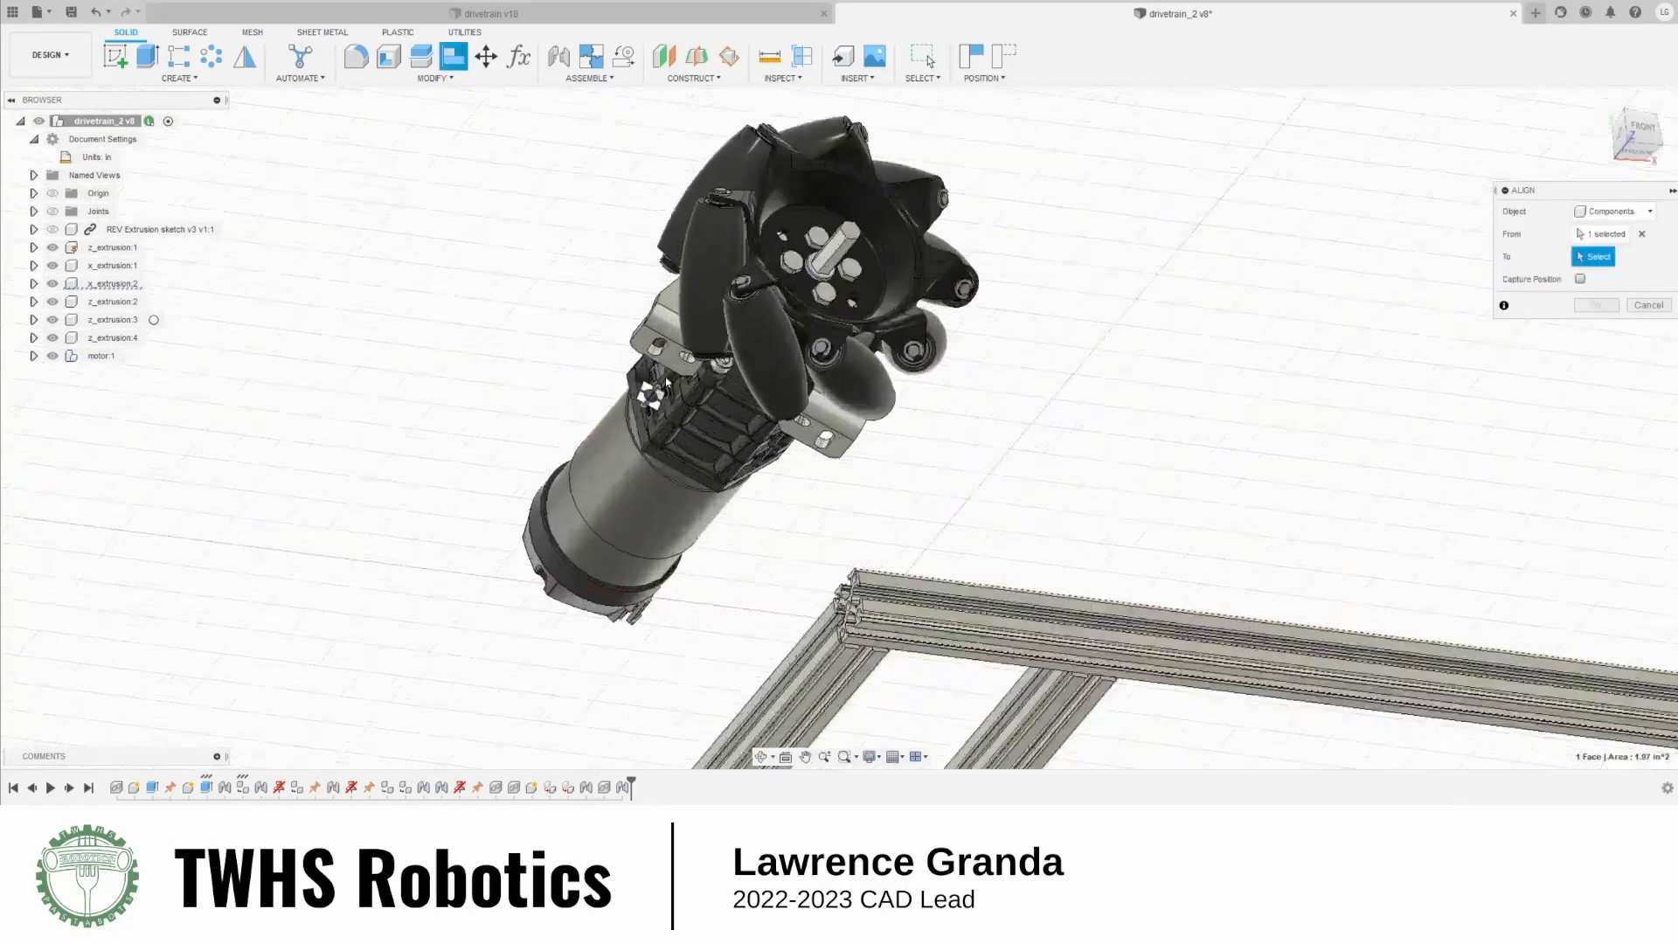
click(699, 283)
scroll(699, 390, down, 10)
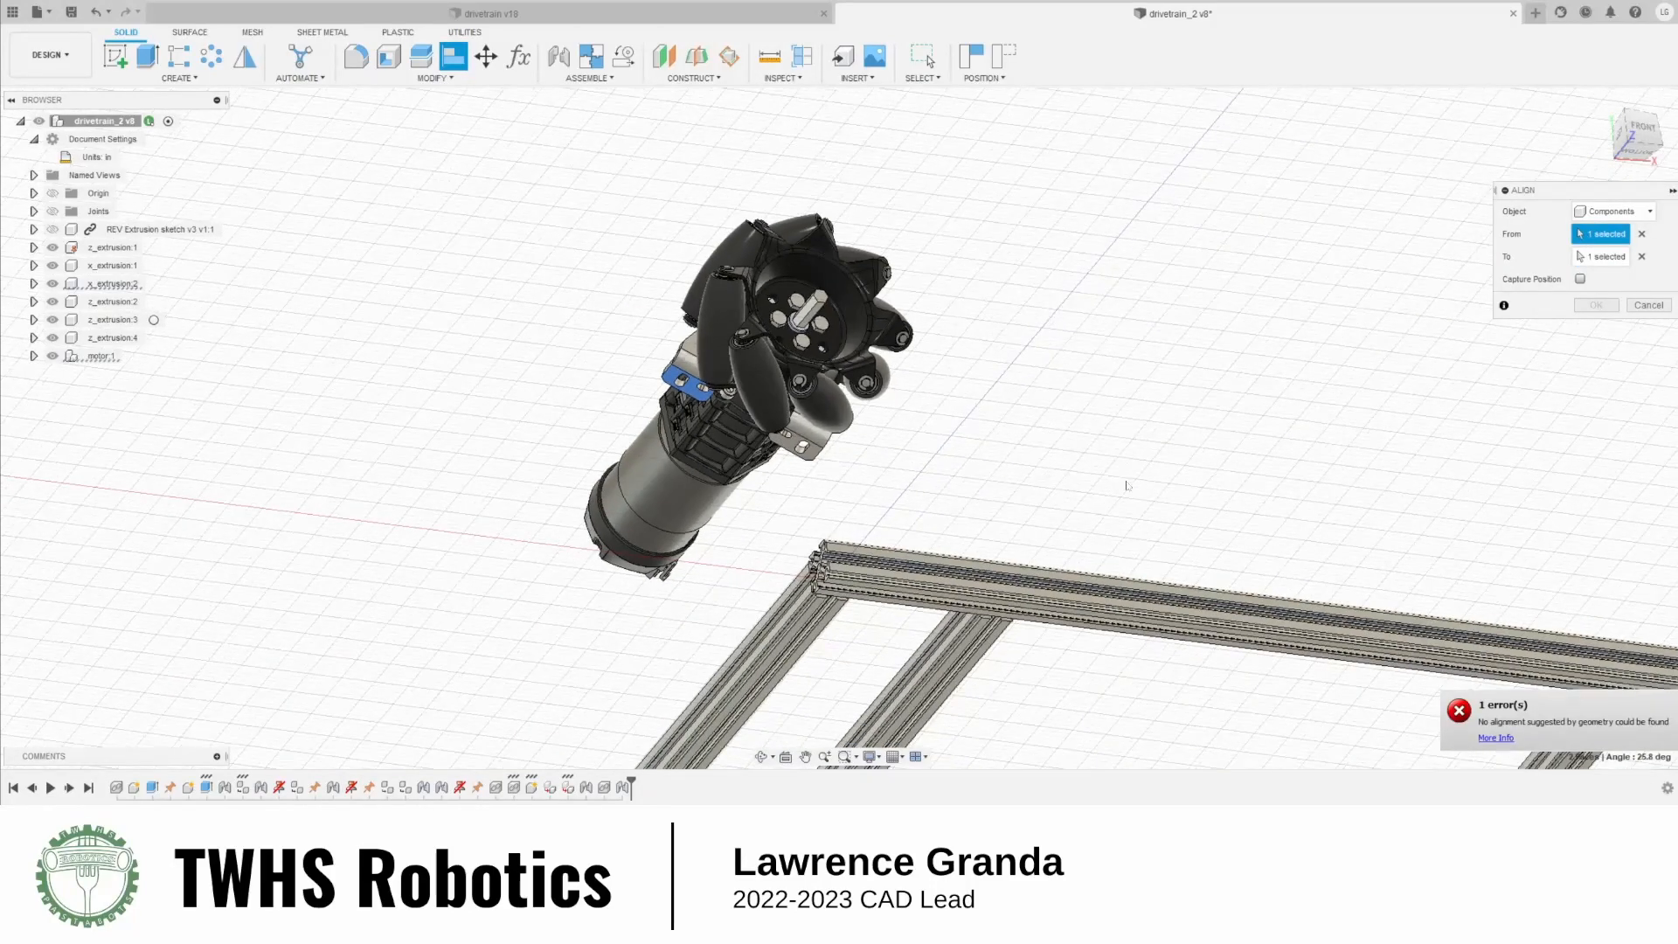
shift+middle_drag(1130, 430, 1117, 490)
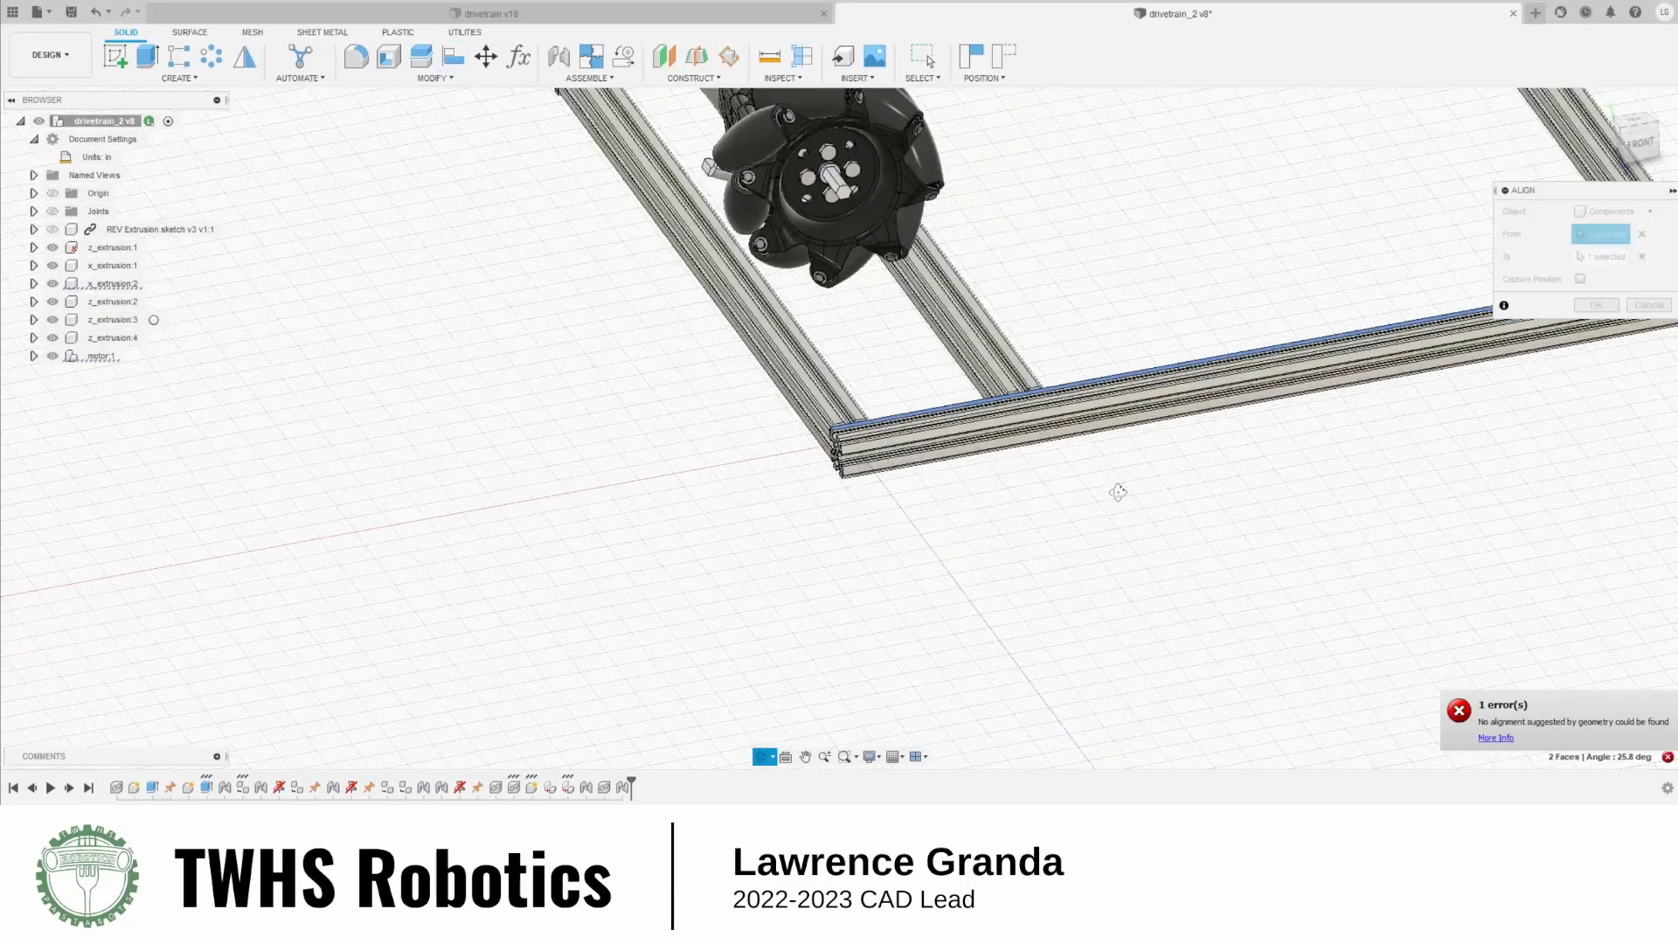
click(1642, 257)
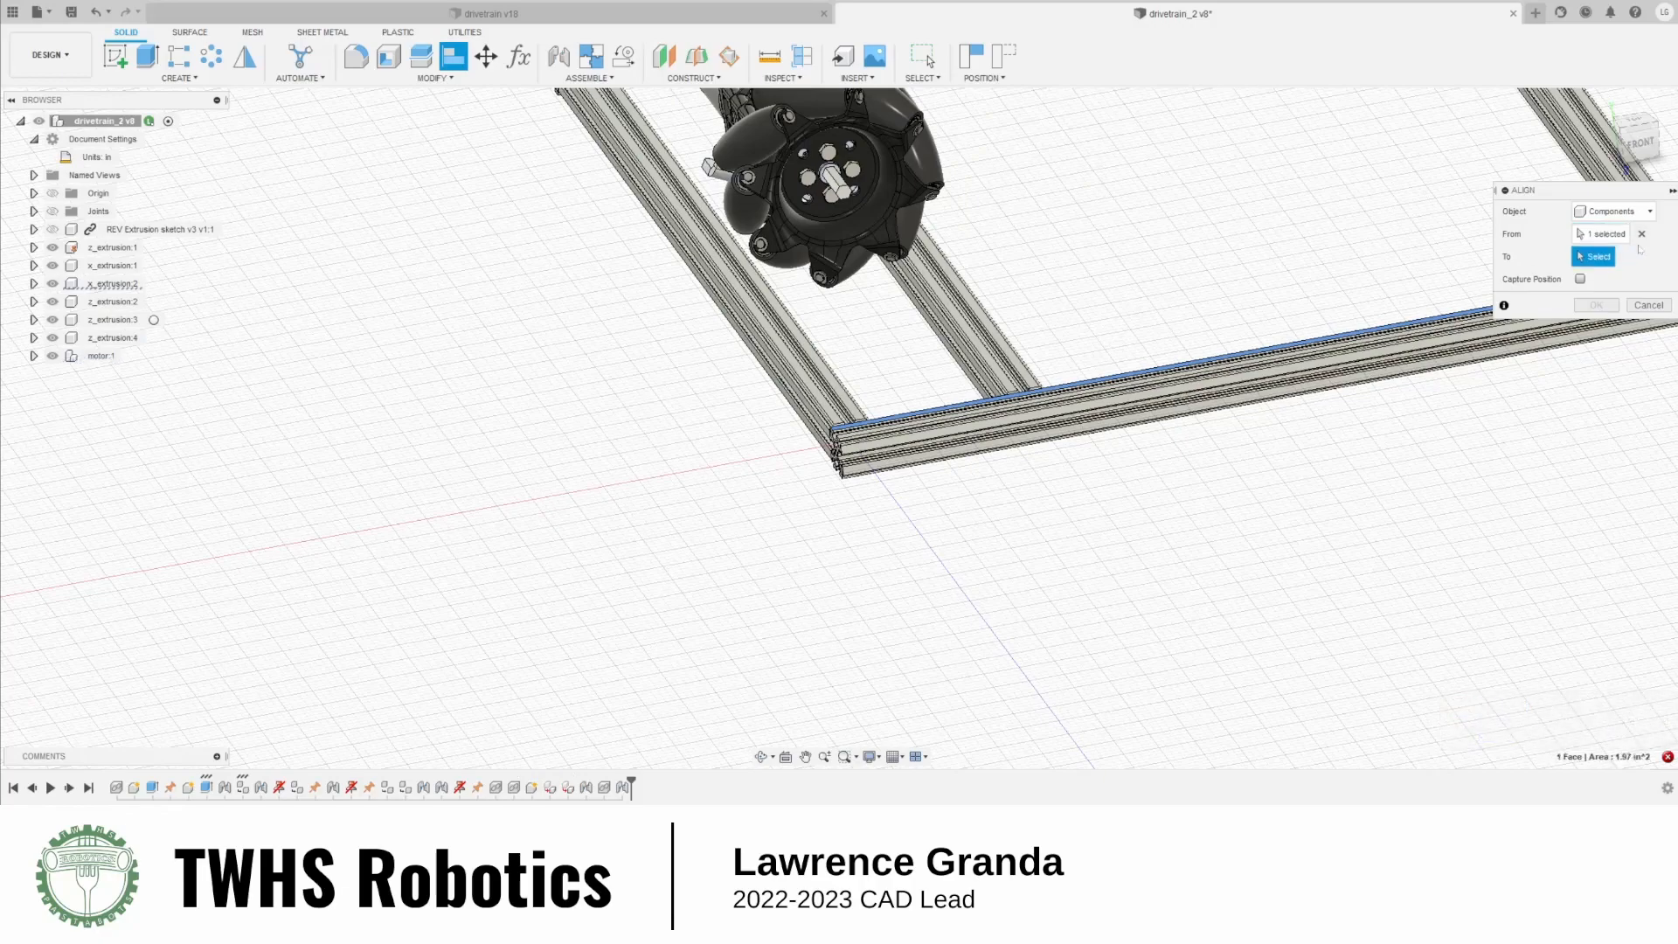
click(1641, 234)
Align the motor bracket's tab face to the upper face of z_extrusion:1, flip the alignment direction, and apply it
shift+middle_drag(1170, 411, 1164, 282)
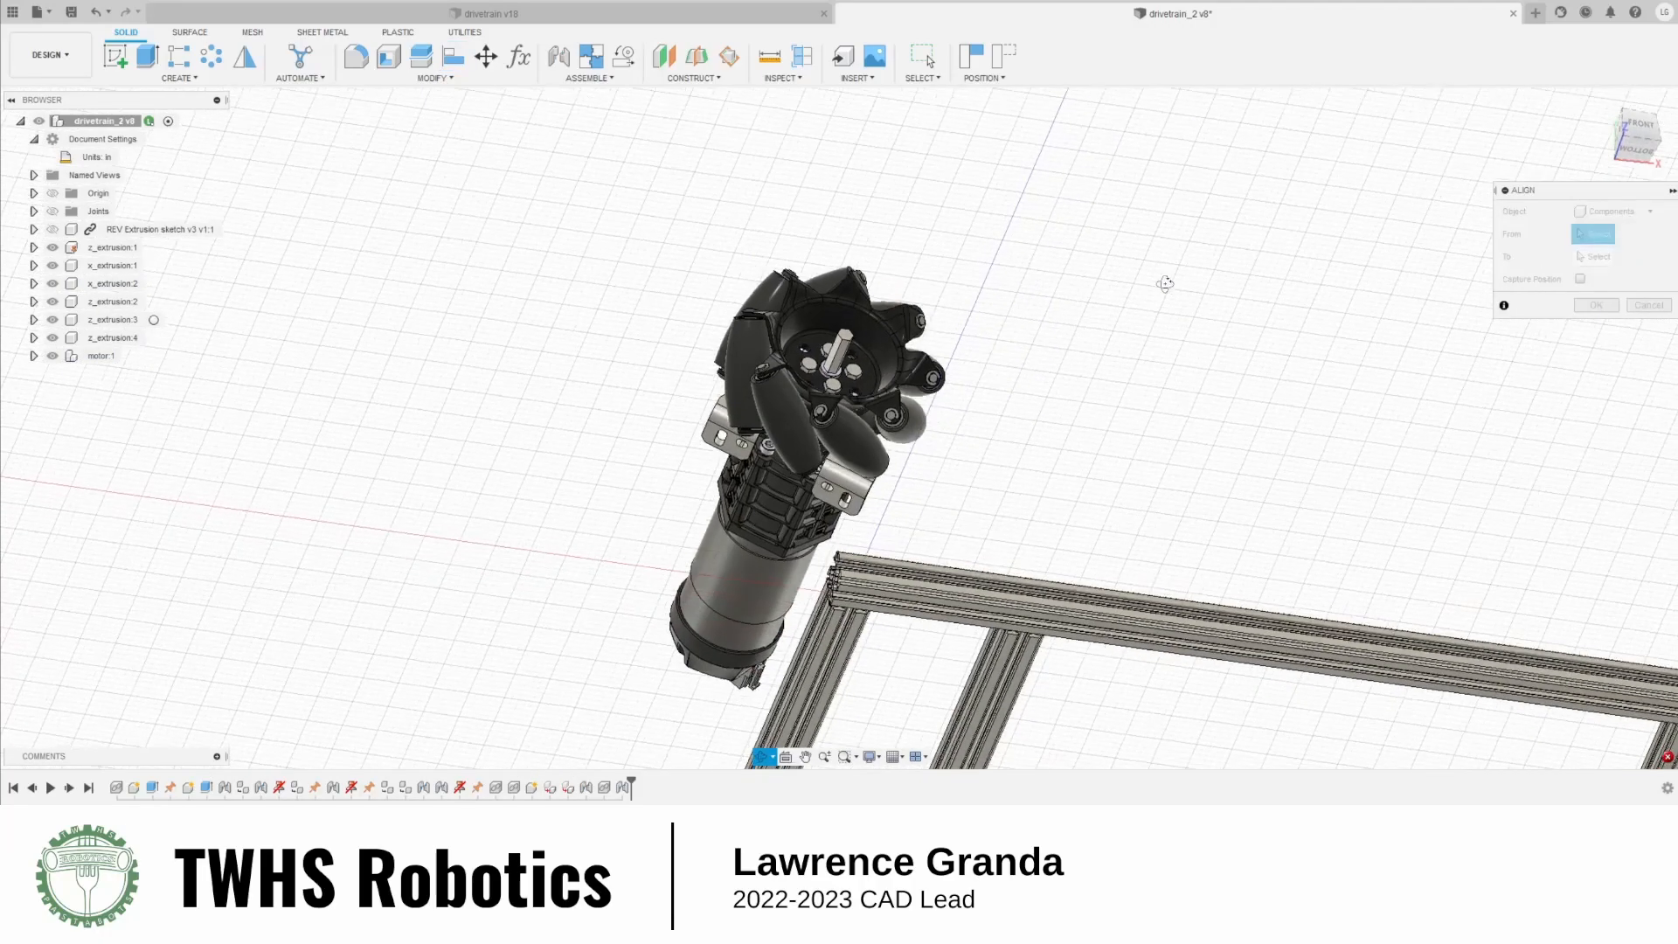
scroll(793, 532, up, 8)
click(962, 409)
shift+middle_drag(1350, 342, 1278, 506)
scroll(1277, 506, down, 3)
scroll(1278, 506, down, 2)
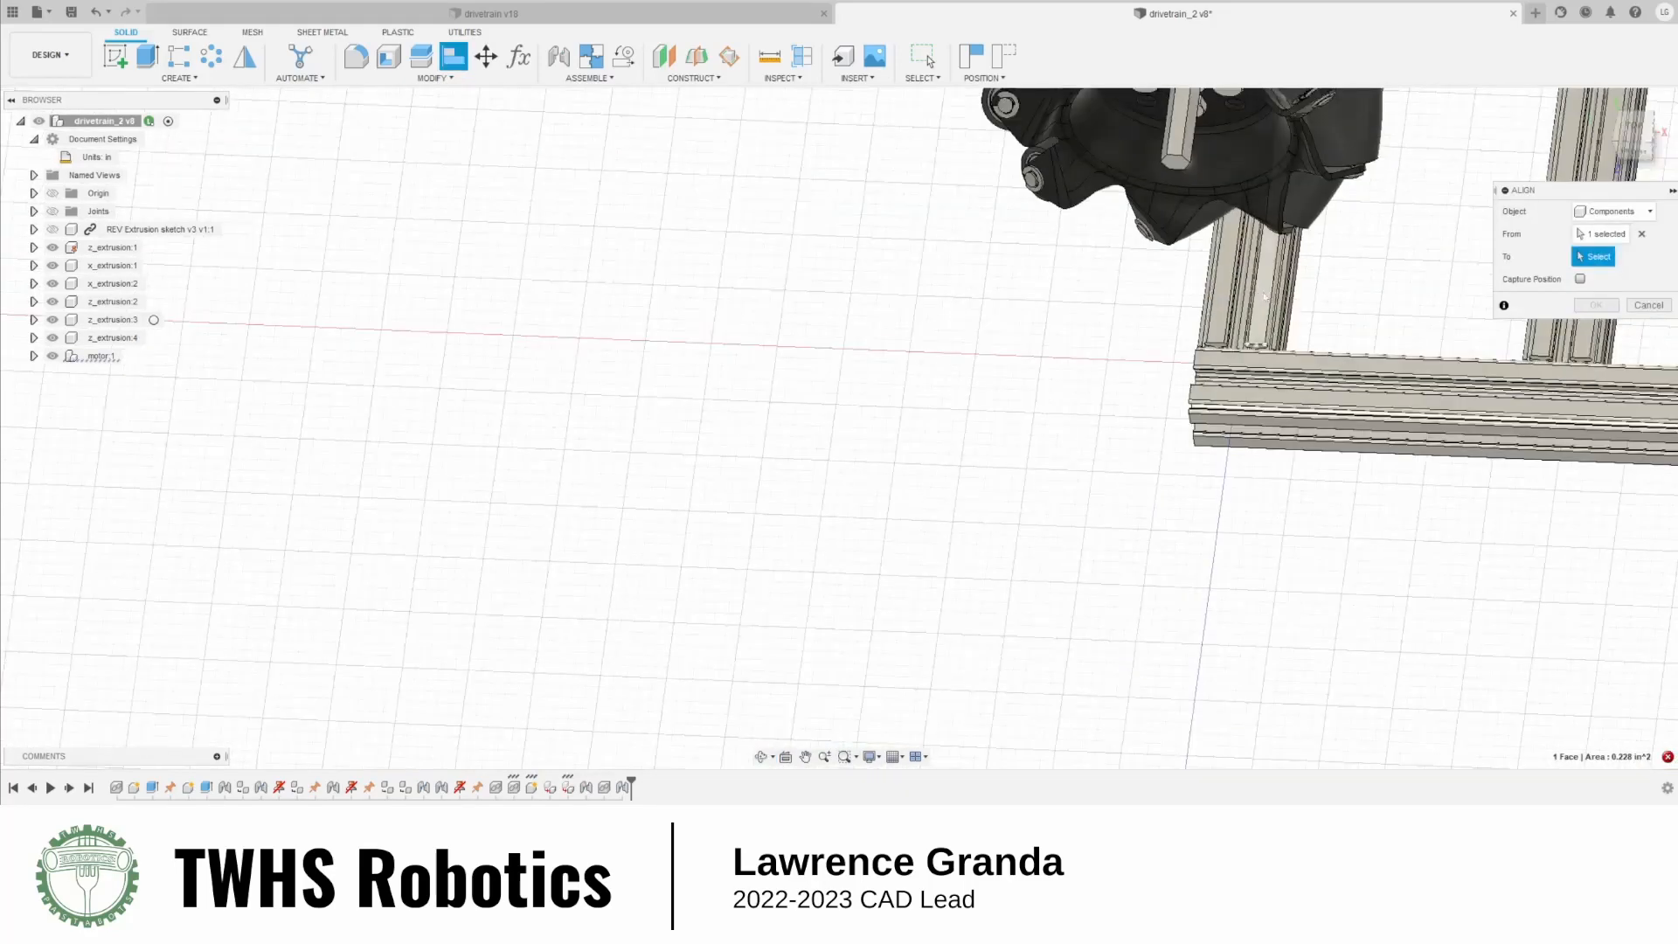
click(1256, 302)
scroll(1232, 498, down, 5)
shift+middle_drag(1297, 568, 852, 145)
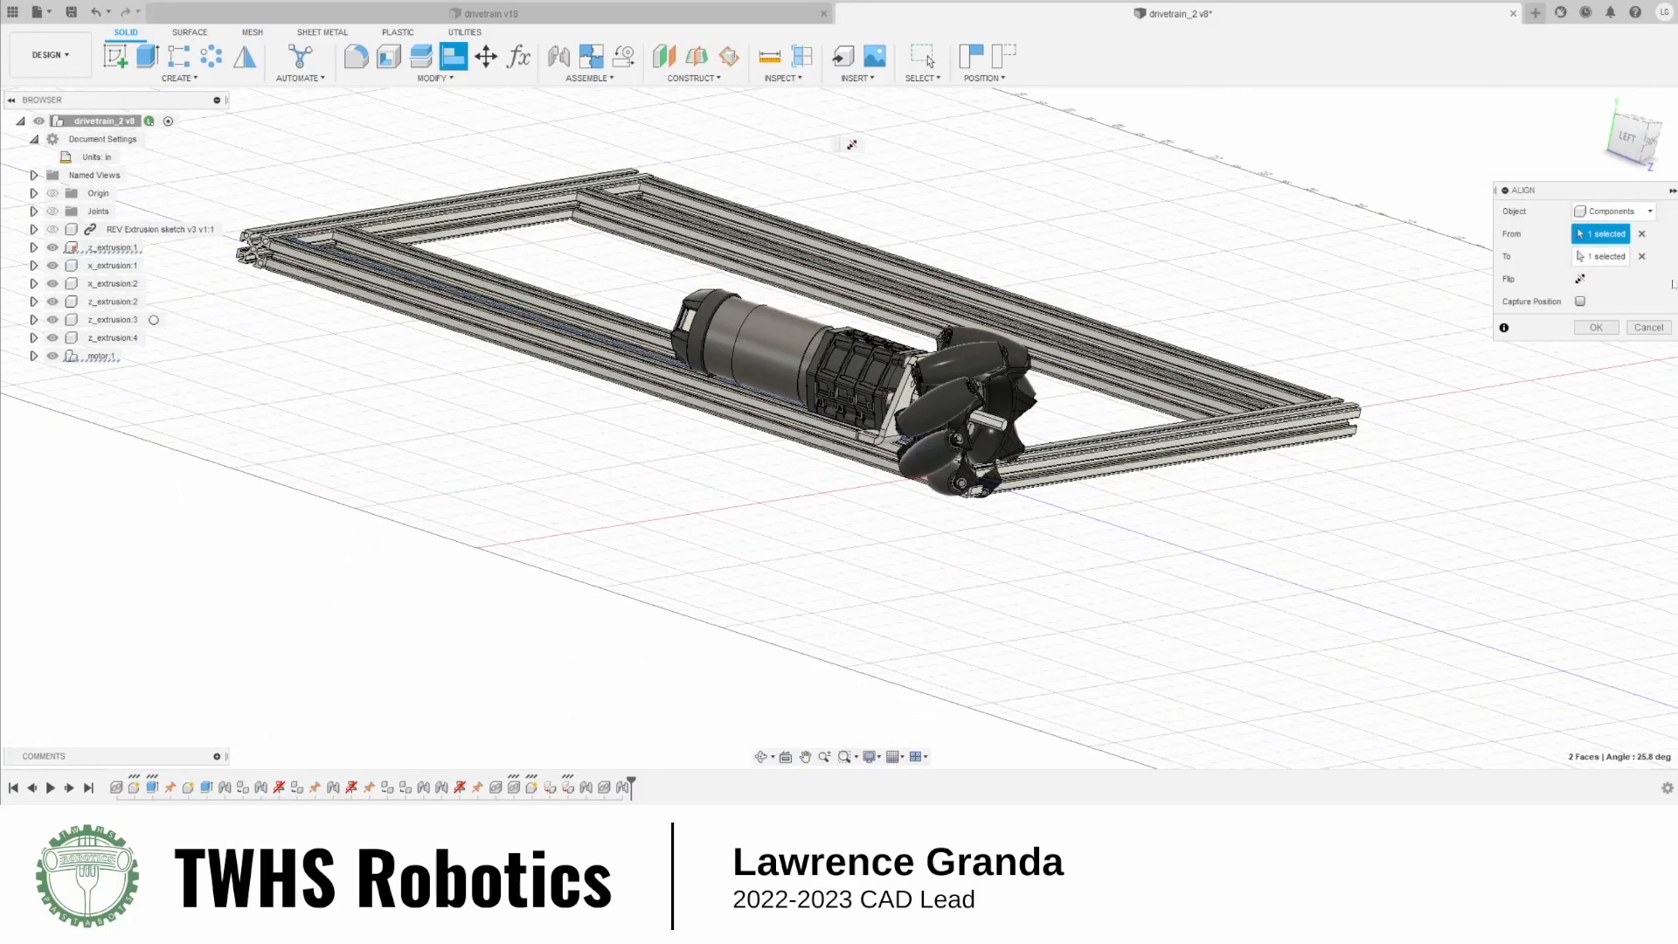
click(1579, 280)
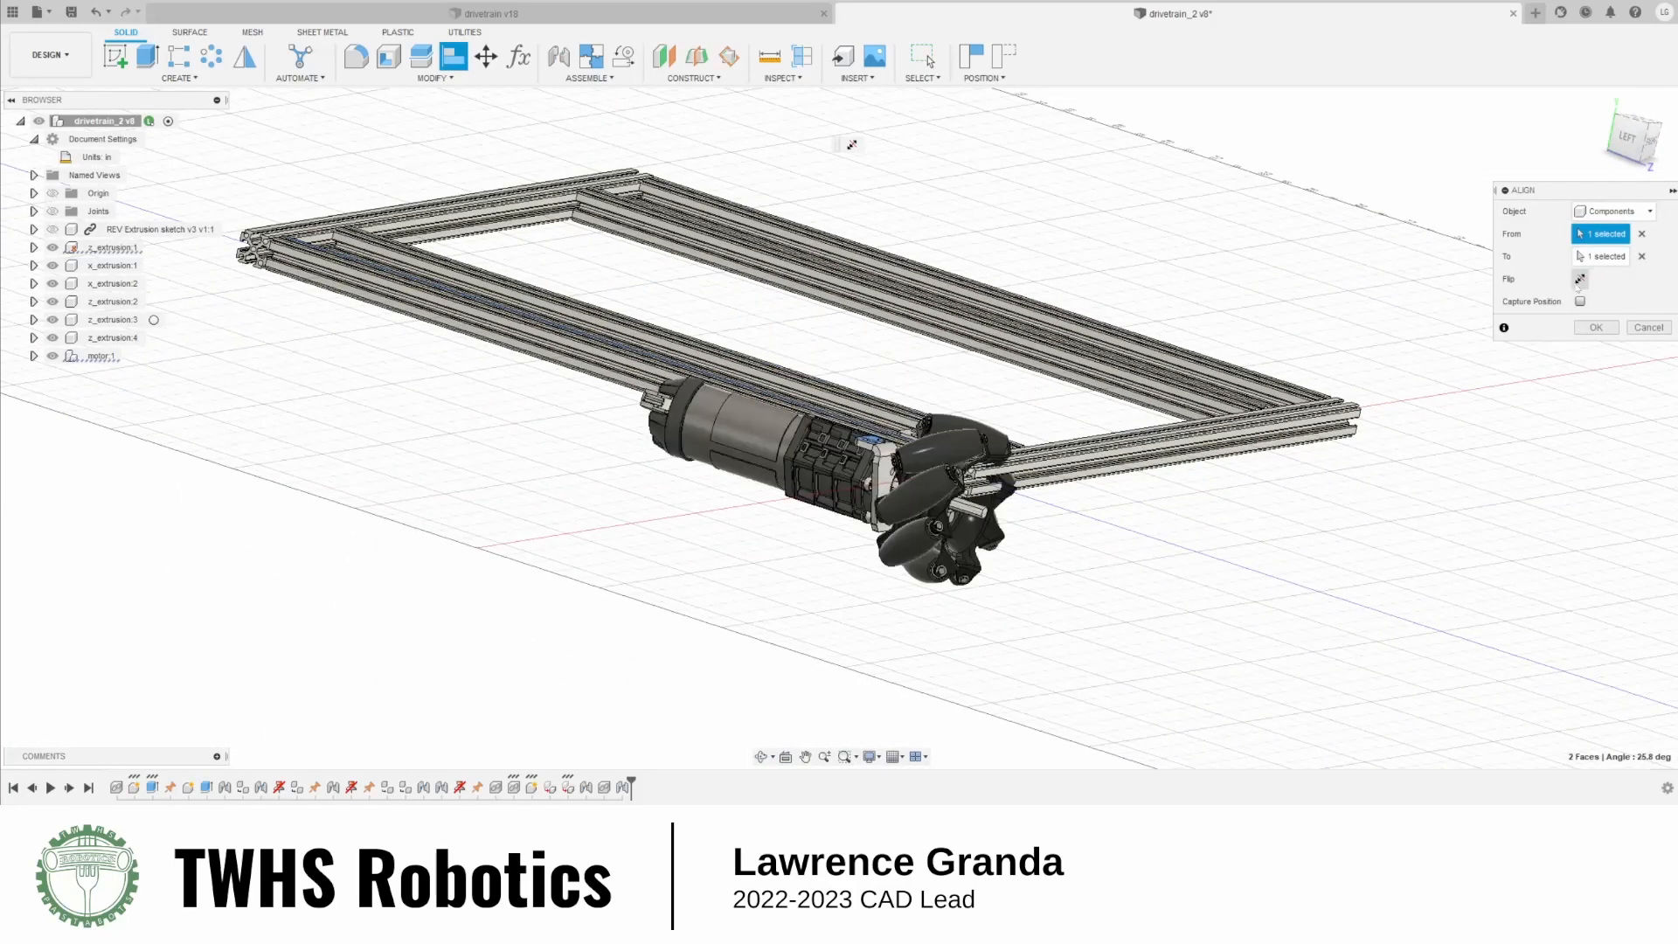
click(1594, 328)
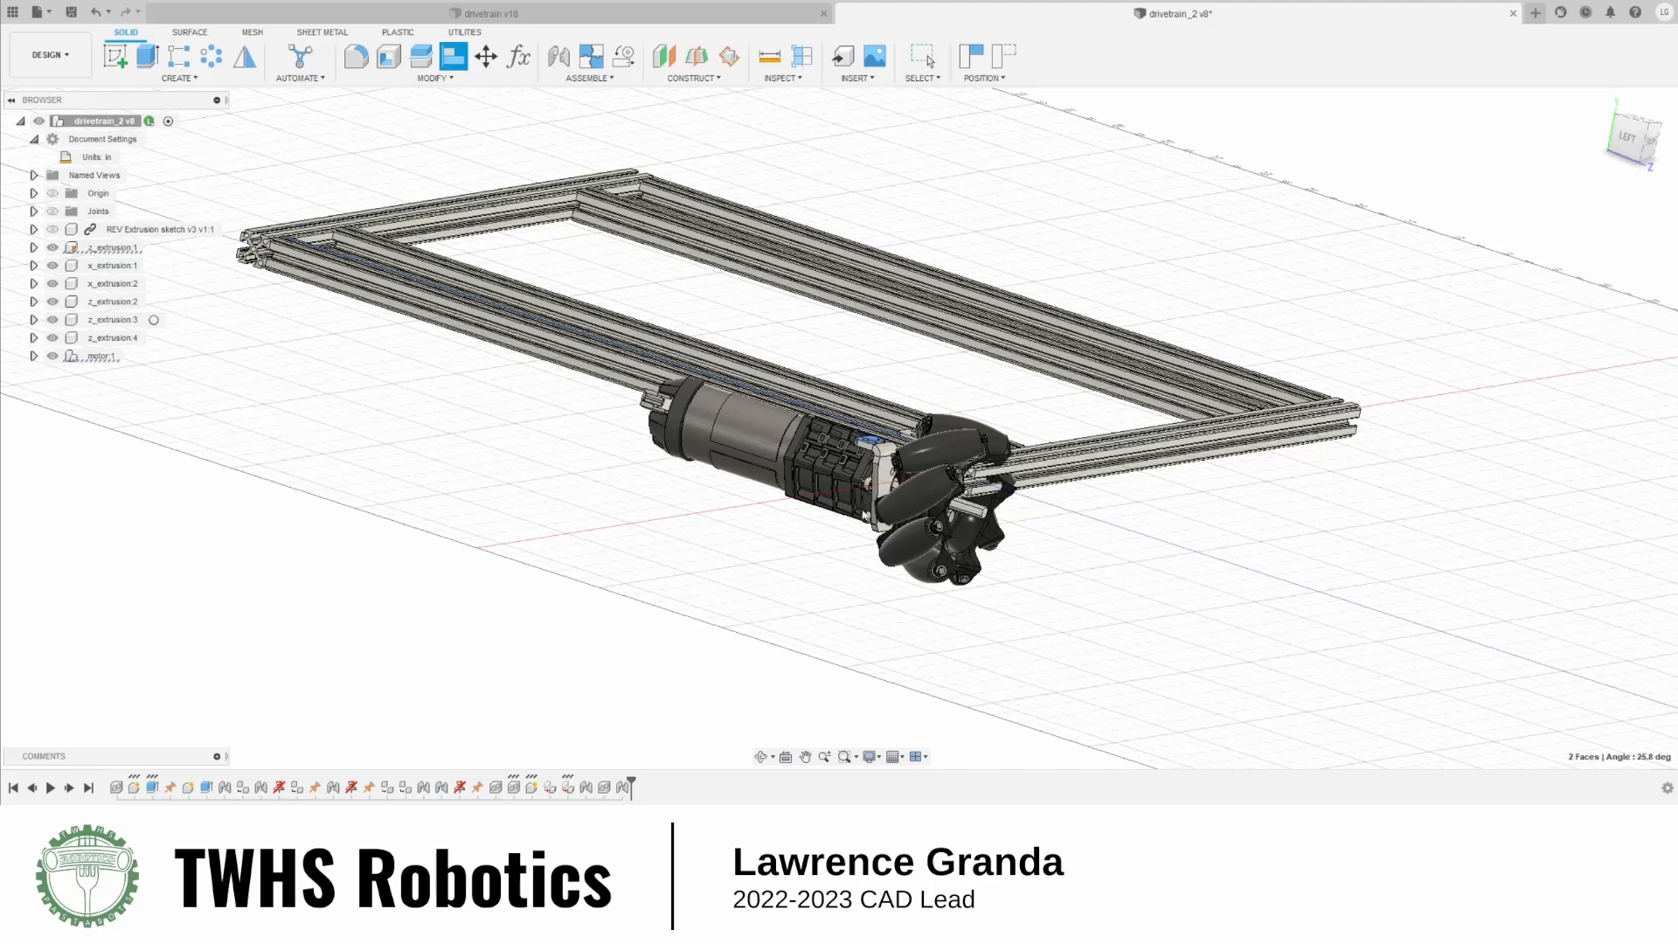
Examine the aligned motor from the front and above, checking its position relative to the frame's side extrusions
shift+middle_drag(1280, 577, 1167, 605)
click(1639, 142)
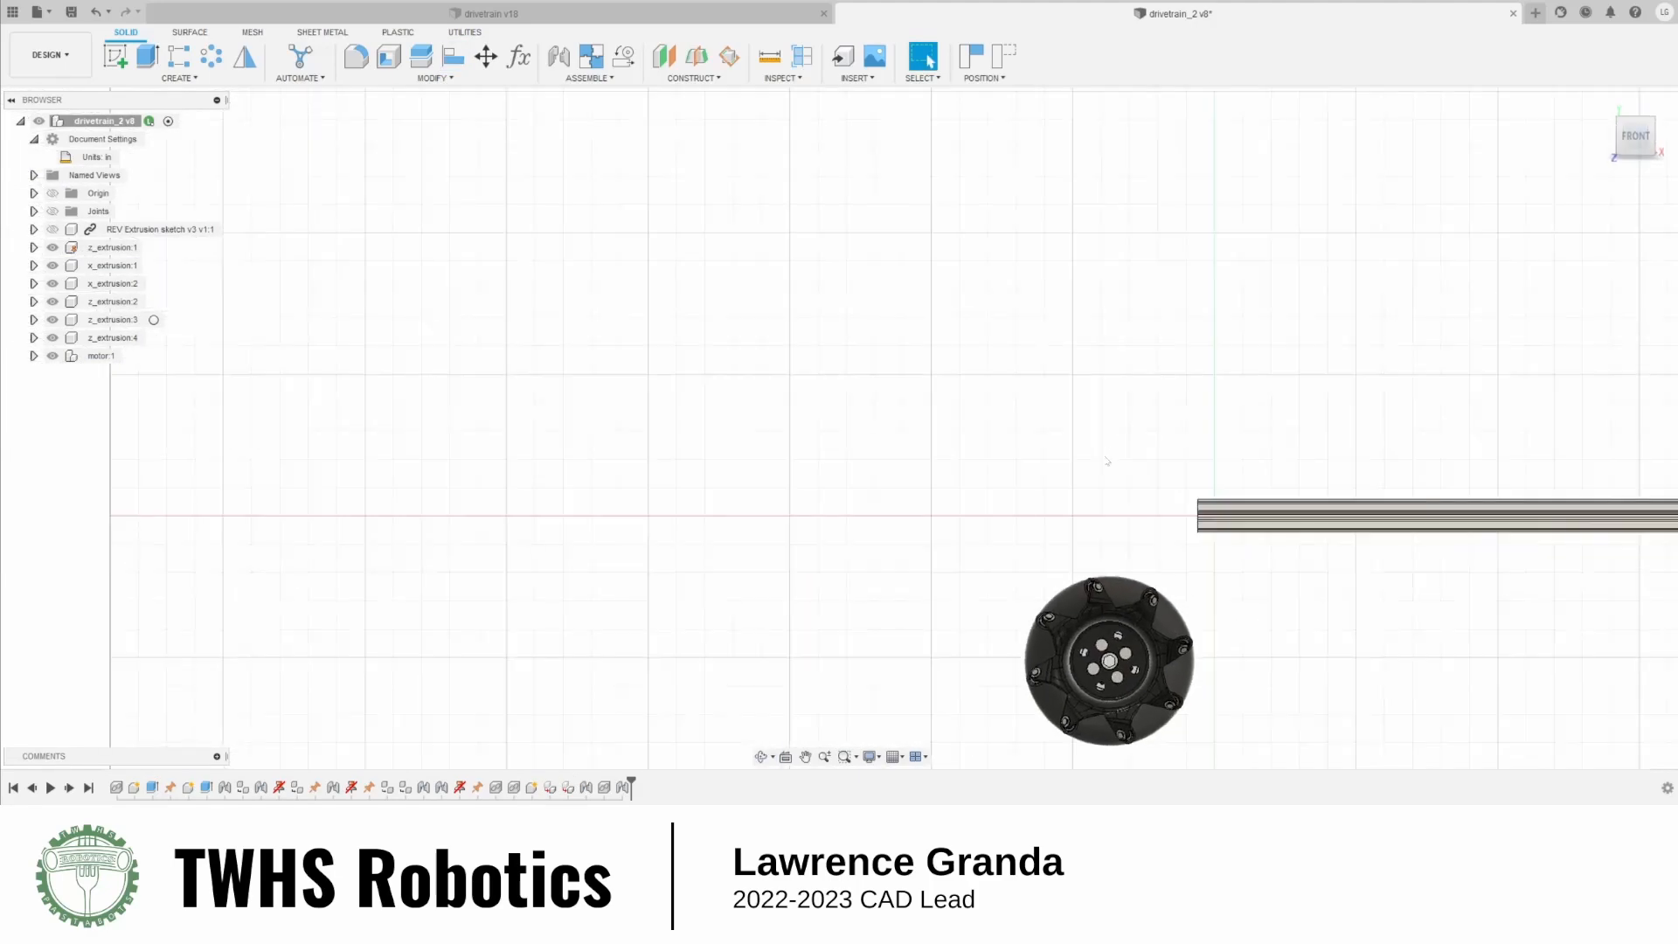
shift+middle_drag(1108, 464, 1095, 607)
shift+middle_drag(1341, 686, 1396, 641)
scroll(1346, 605, down, 10)
scroll(1368, 581, up, 8)
scroll(1079, 585, down, 5)
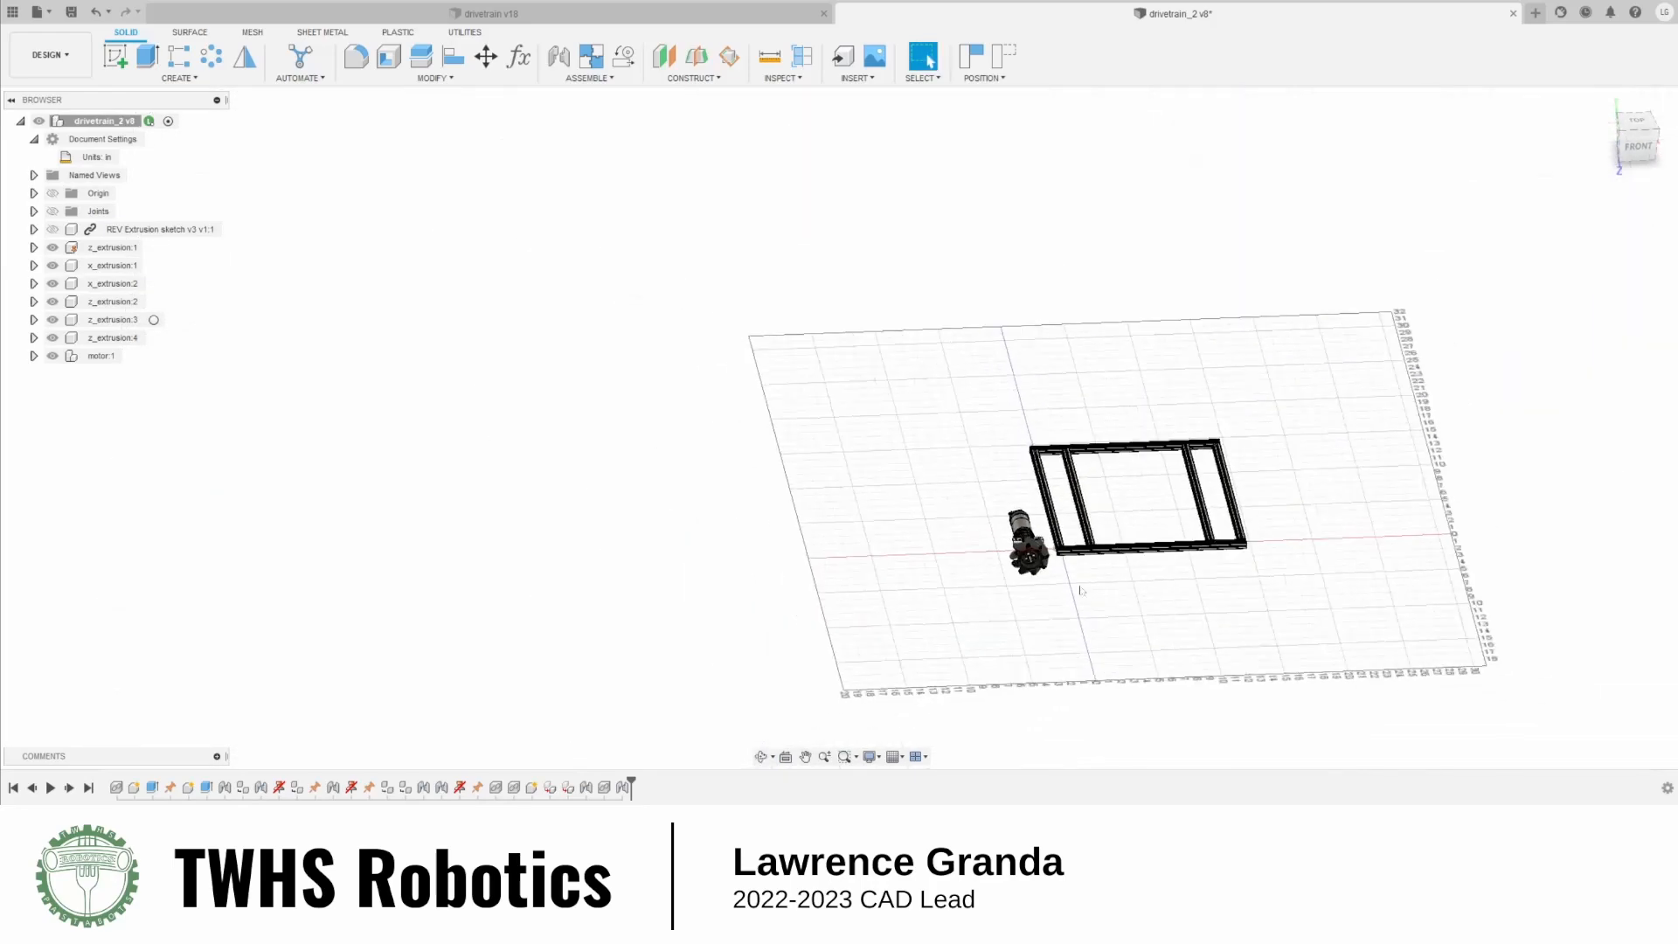
scroll(1137, 583, up, 12)
scroll(1117, 581, down, 6)
scroll(769, 123, up, 5)
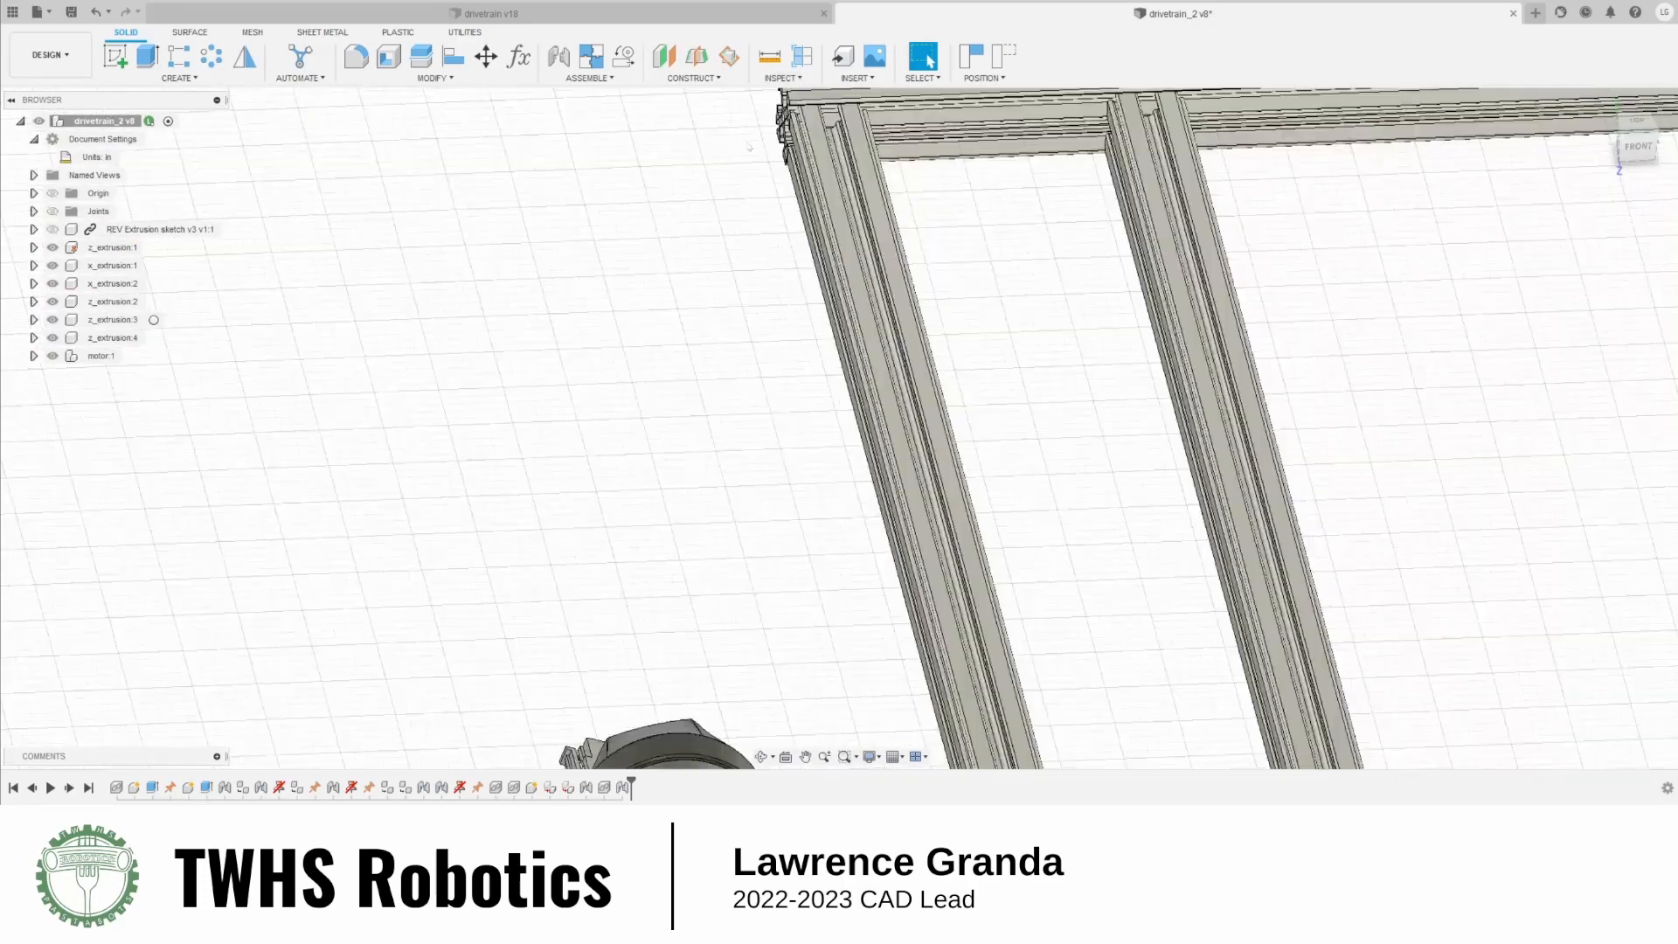
scroll(686, 207, down, 5)
Start a joint and snap its first component to the bend-side corner of the bent bracket's tab nearest the frame
click(562, 59)
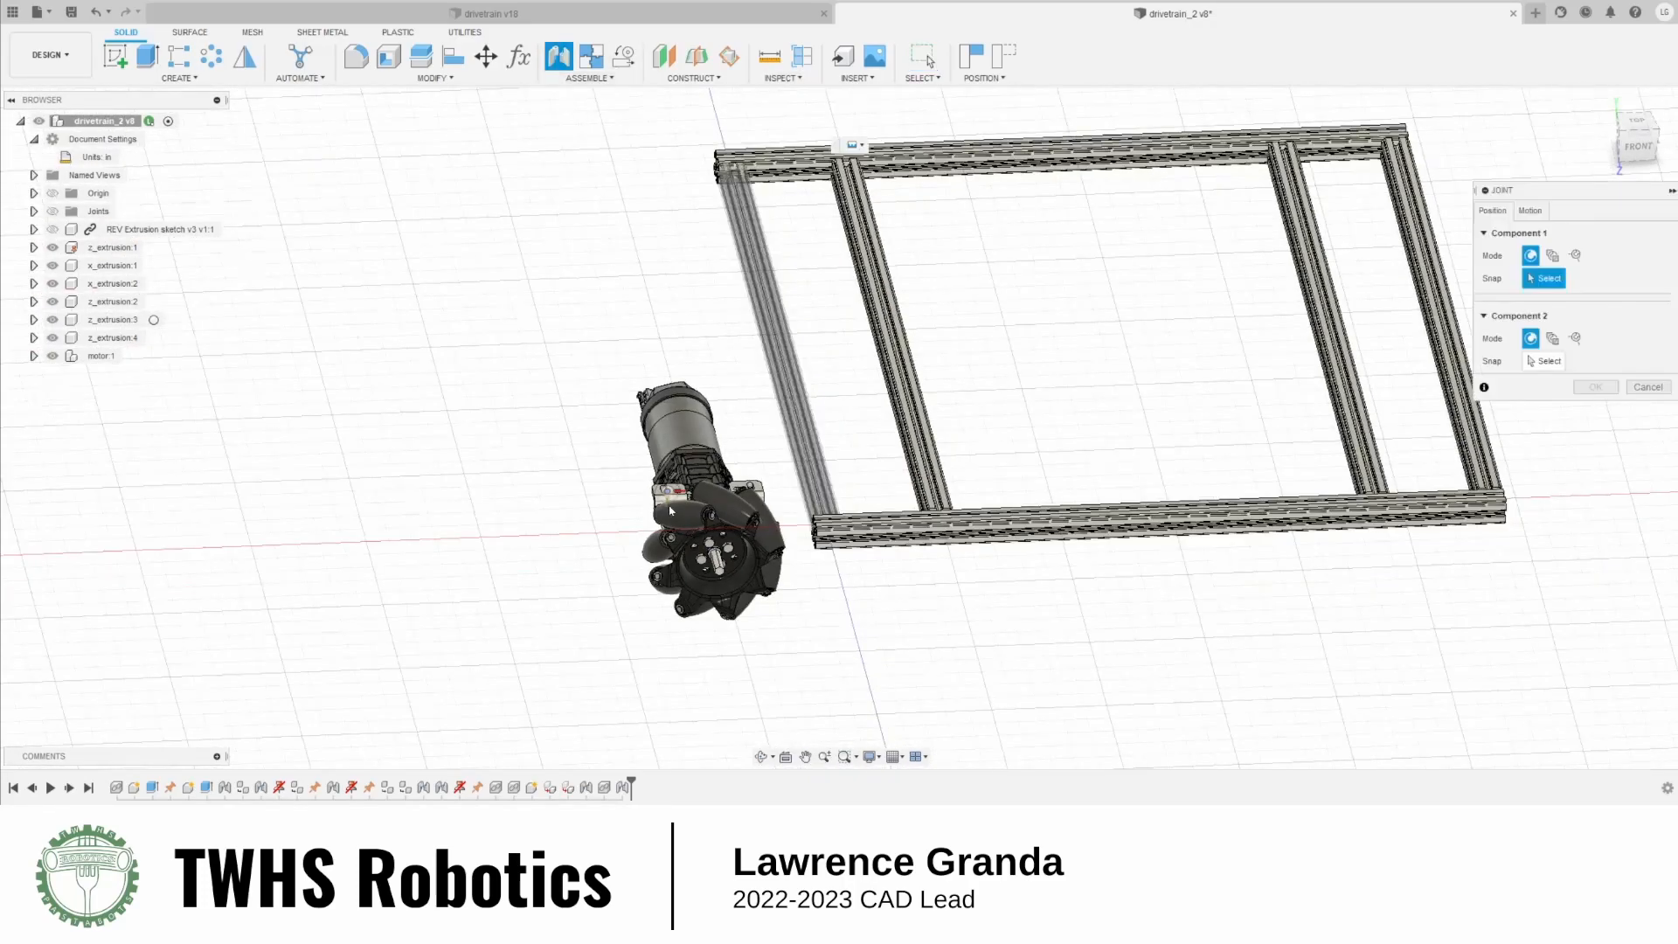
scroll(673, 500, up, 6)
shift+middle_drag(972, 326, 985, 364)
scroll(1041, 445, down, 5)
scroll(1041, 445, down, 2)
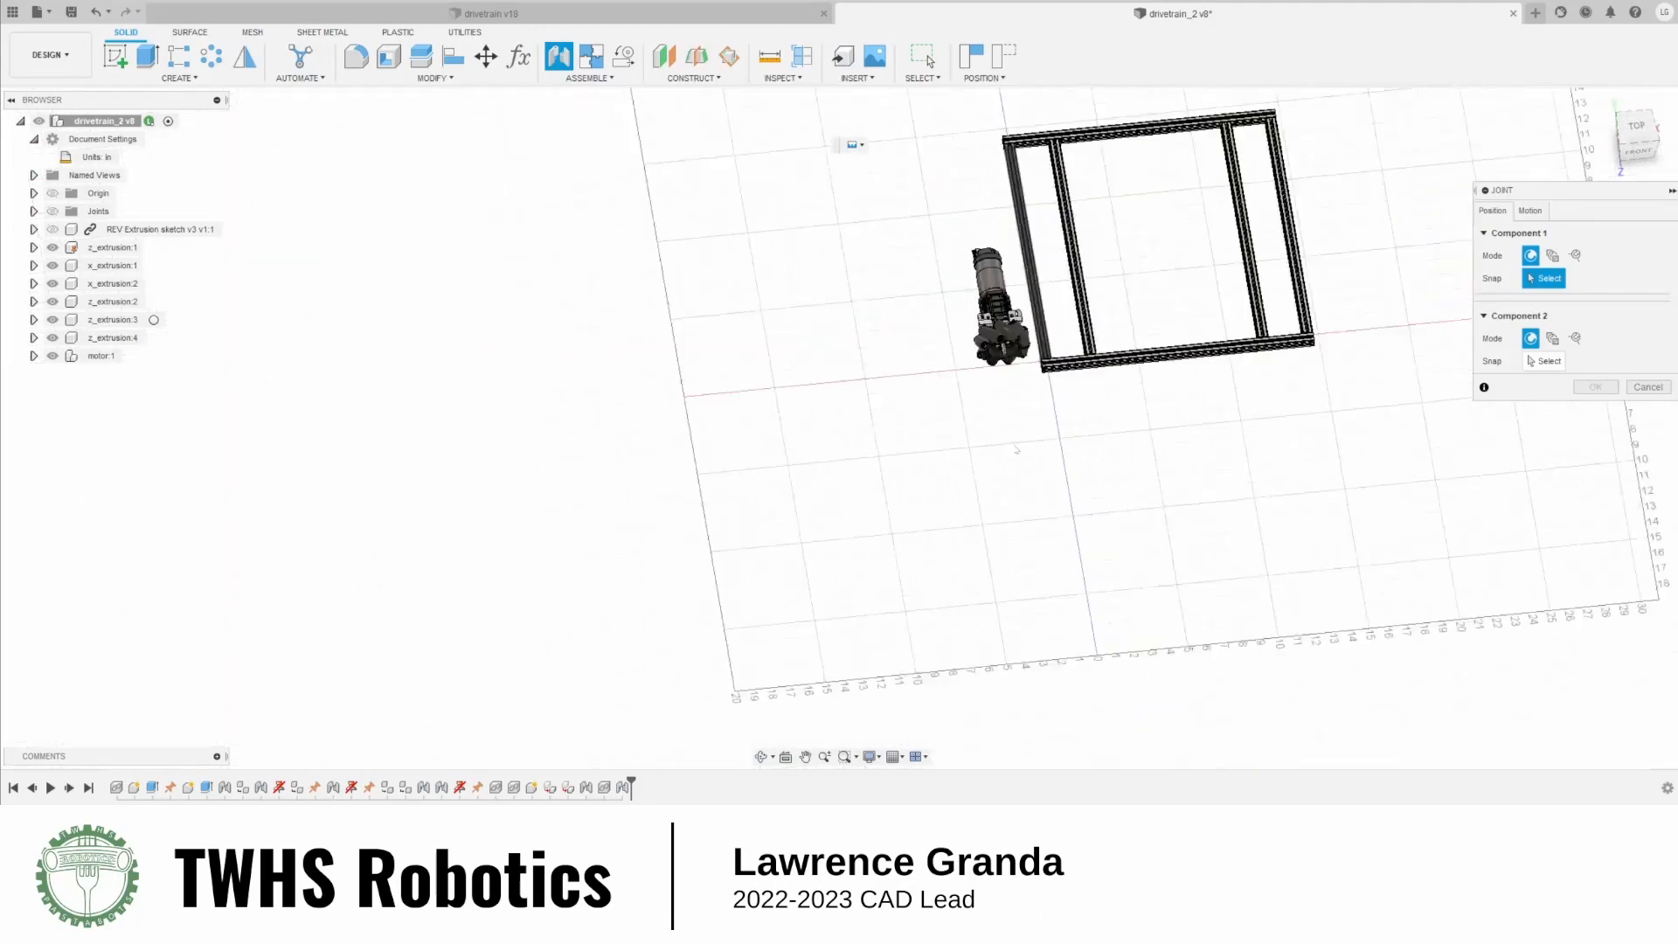
scroll(1005, 464, up, 12)
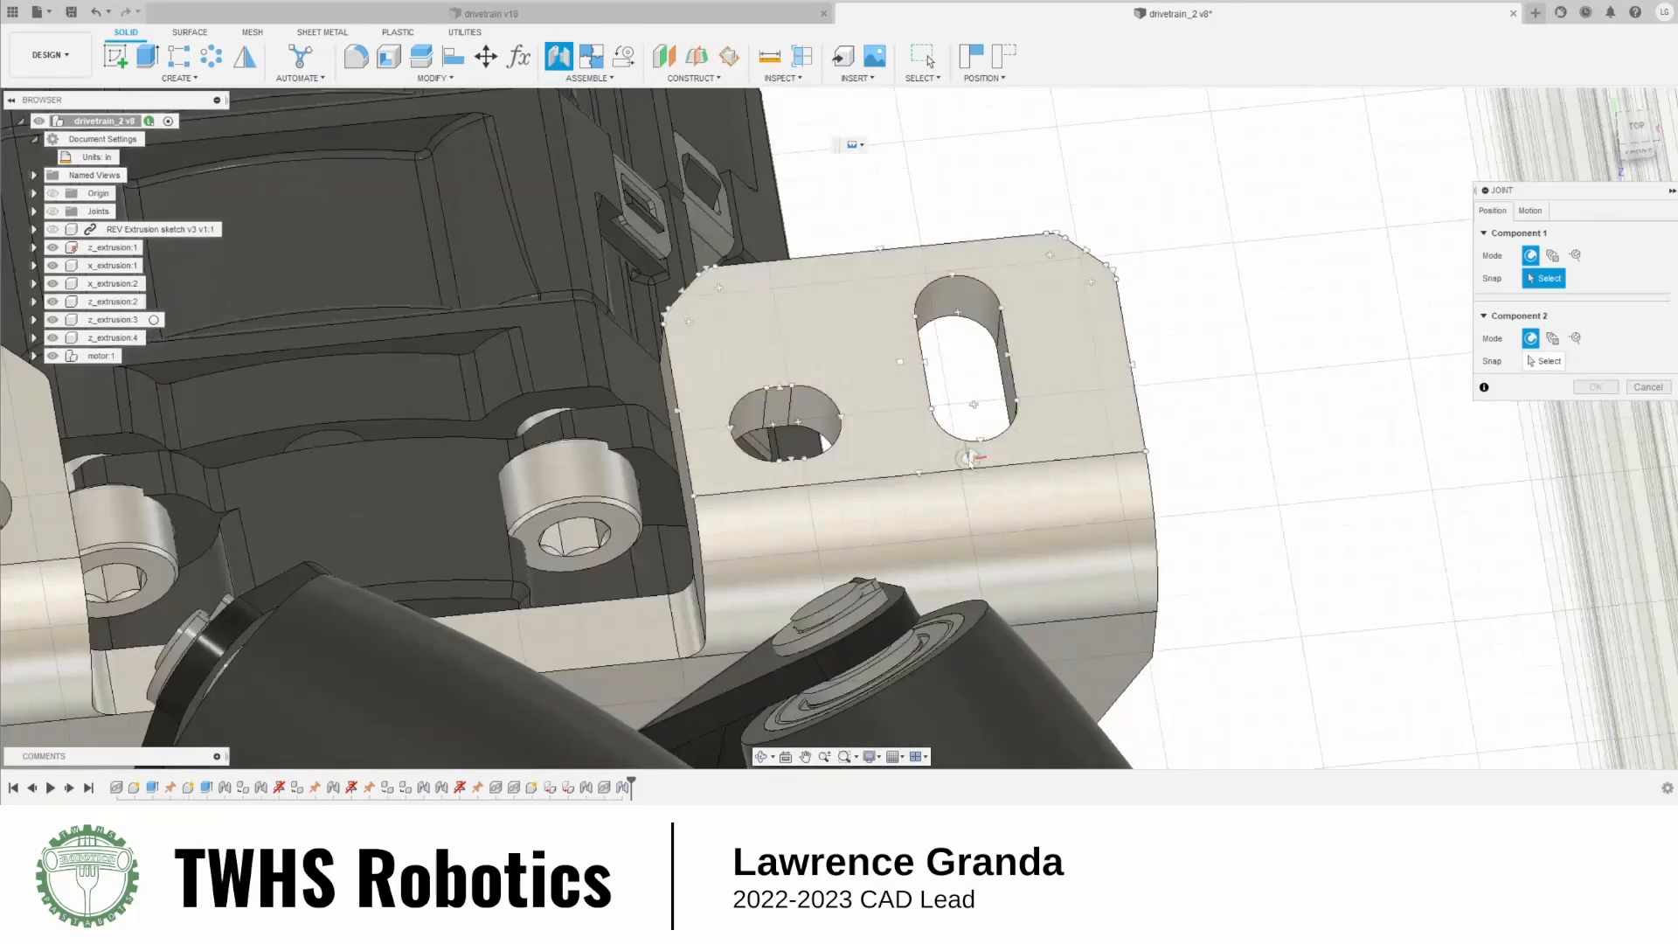
click(1143, 451)
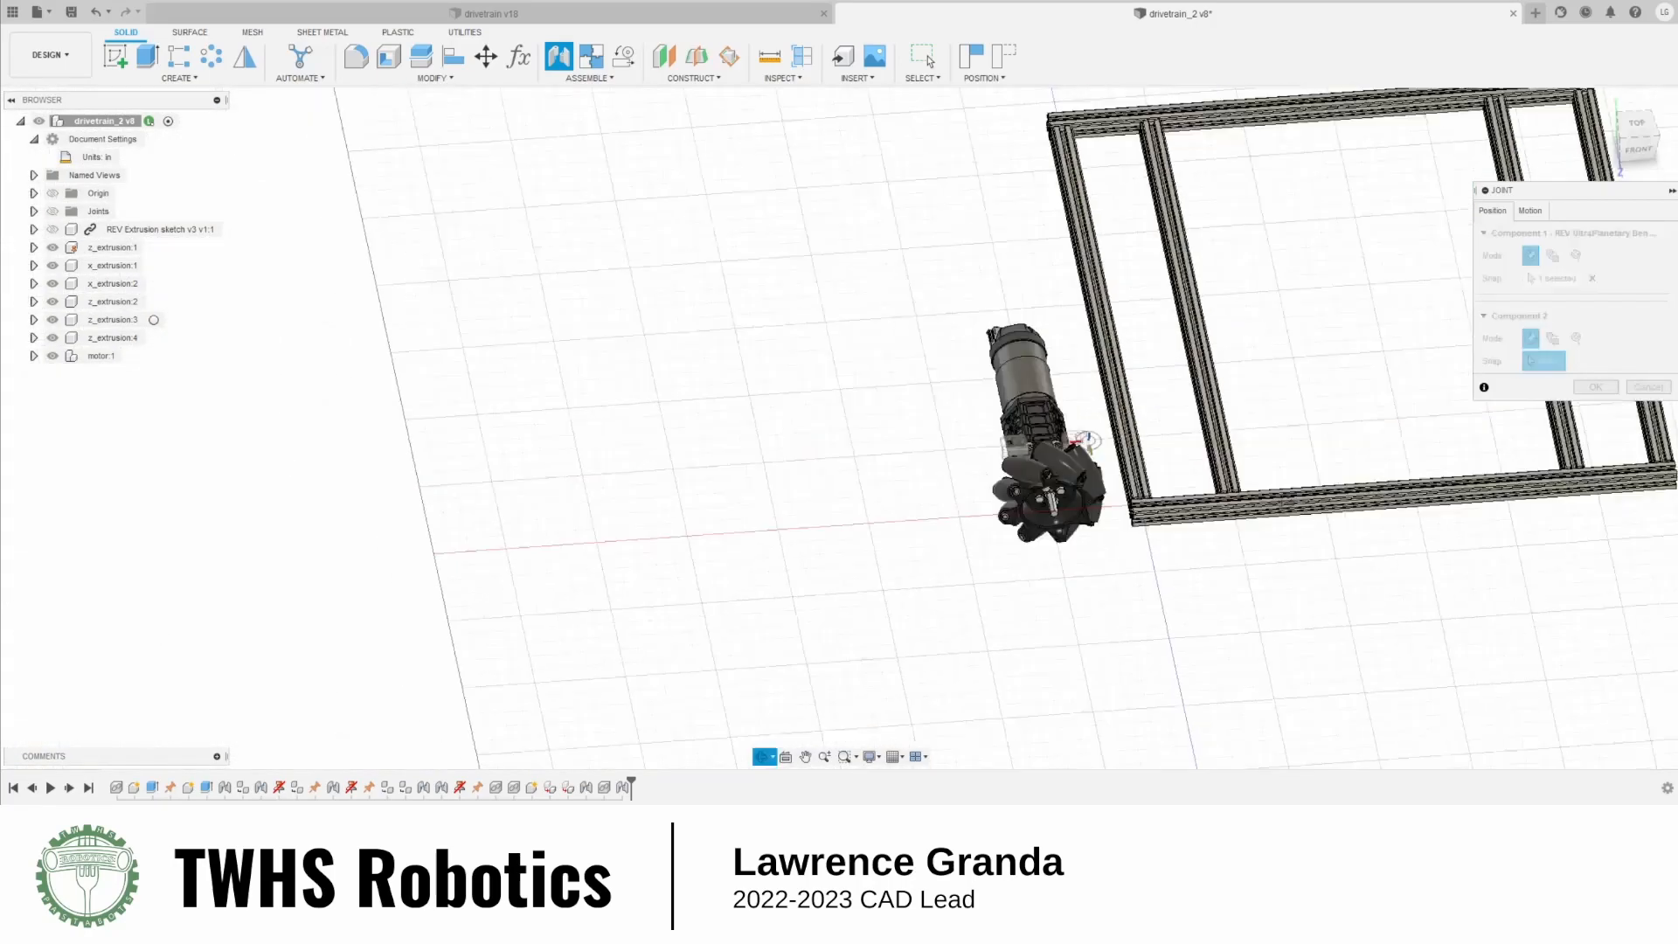
Snap the joint's second component to the underside of z_extrusion:4, at its end near the front extrusion
shift+middle_drag(1249, 629, 1277, 408)
scroll(1259, 502, down, 6)
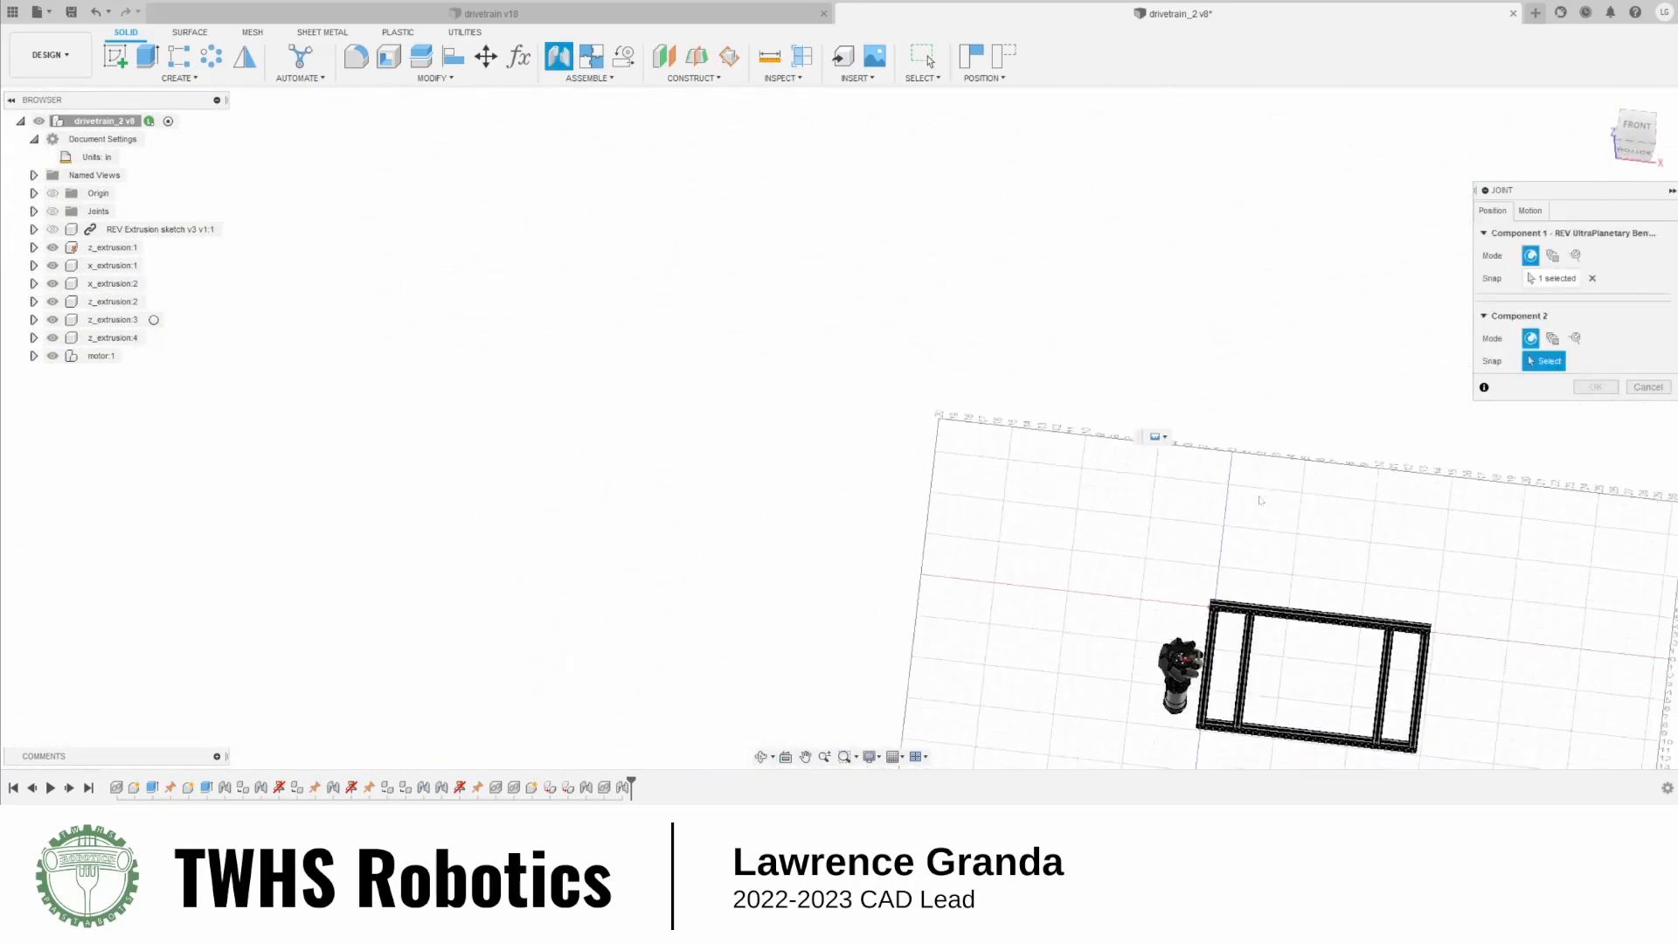
scroll(1263, 581, up, 9)
scroll(1235, 513, up, 6)
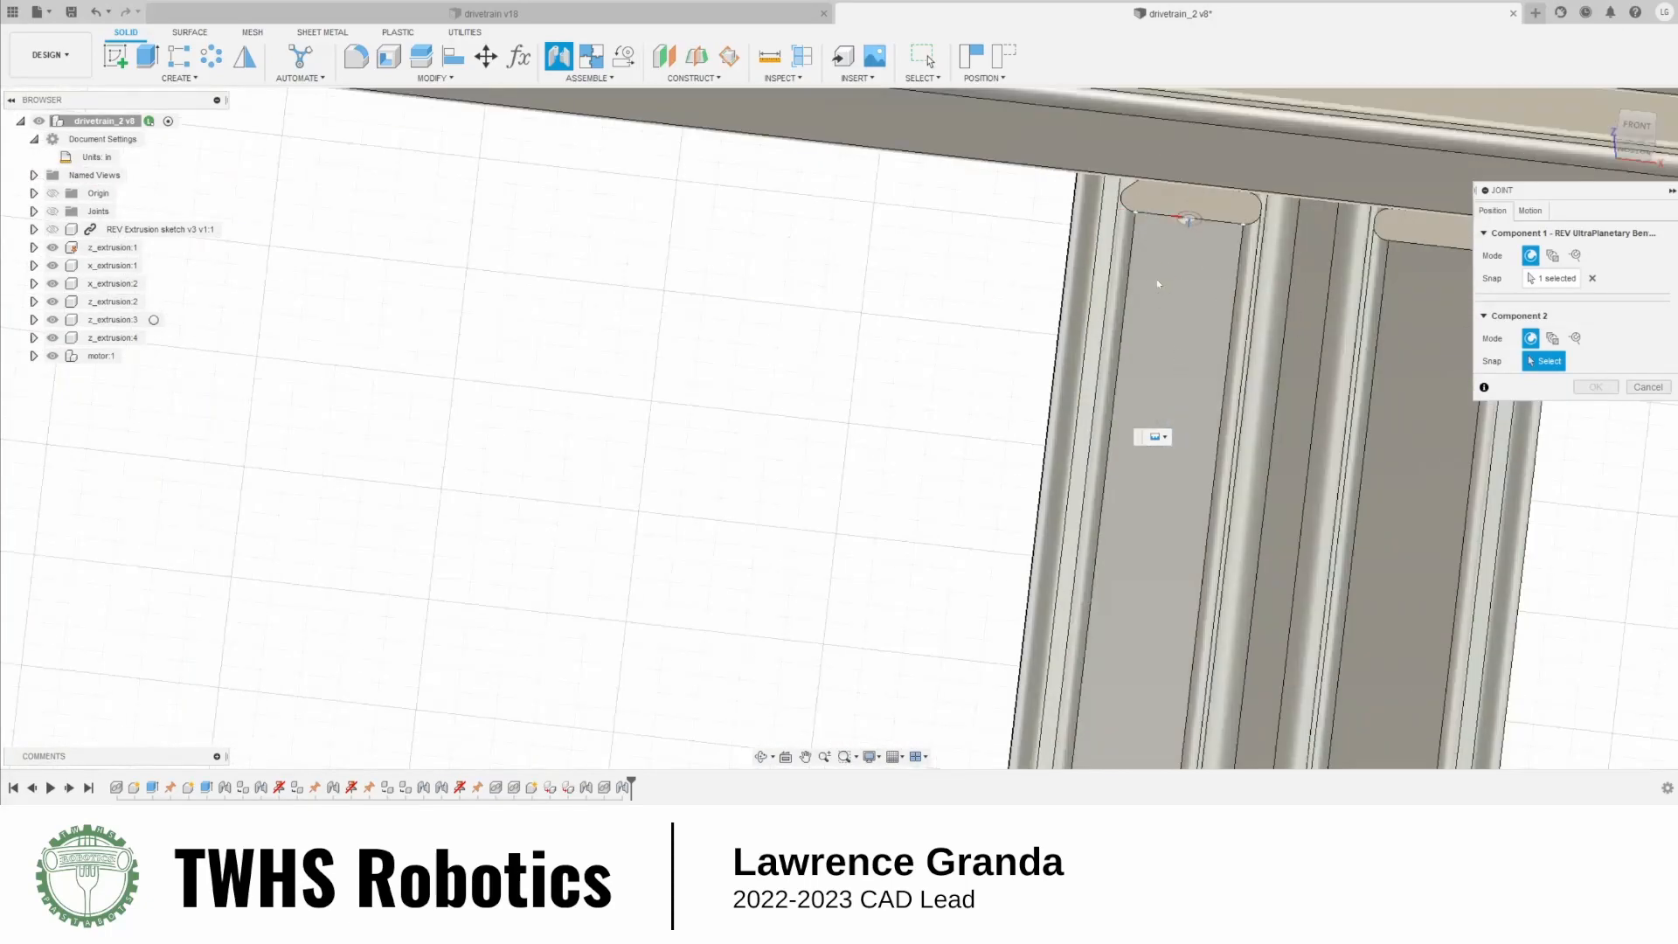
click(1139, 260)
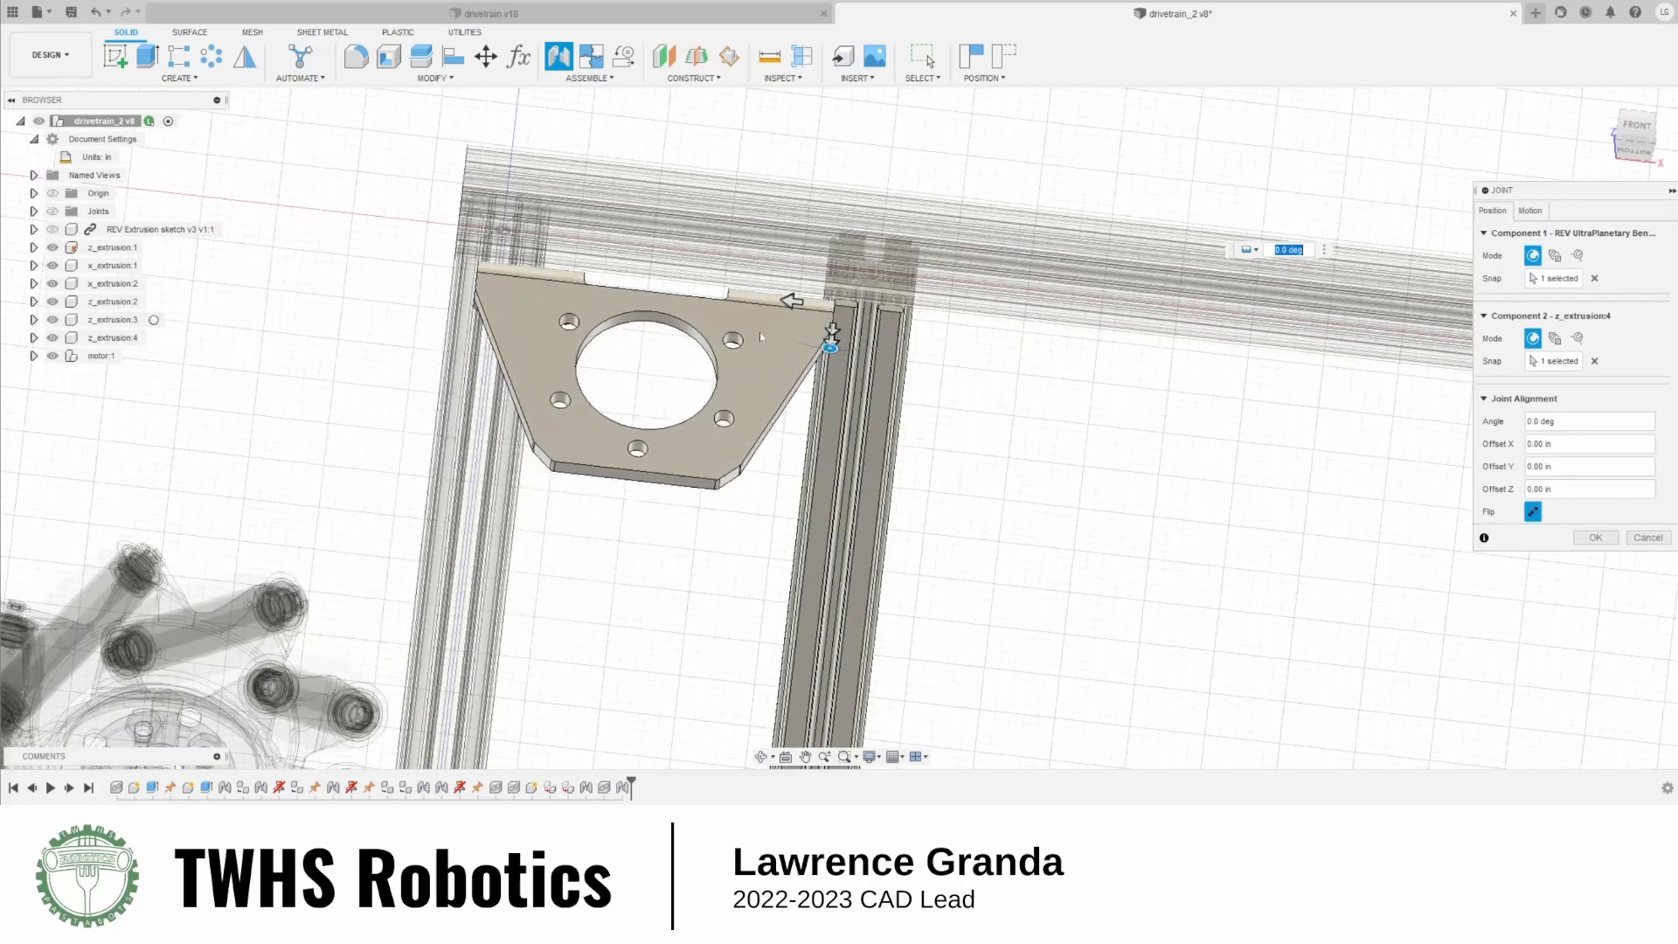
Rotate the joint angle to 90 deg so the bracket's tabs lie along z_extrusion:4, keeping the flip setting
shift+middle_drag(1081, 346, 1090, 485)
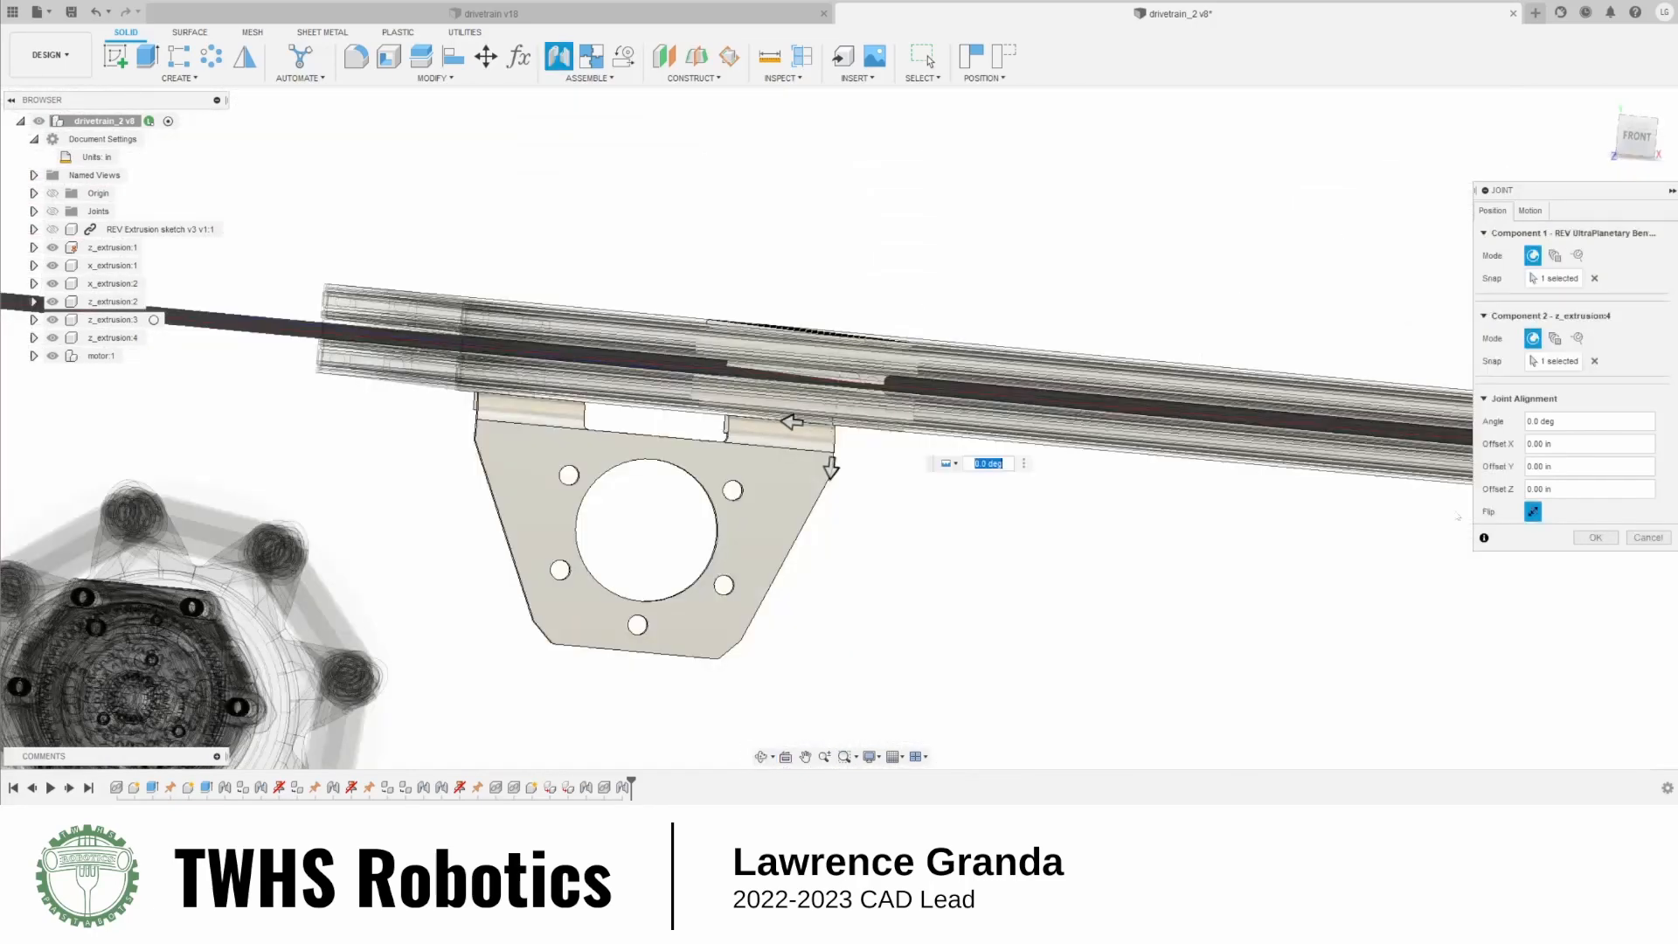
click(1533, 511)
click(1533, 511)
shift+middle_drag(874, 420, 861, 371)
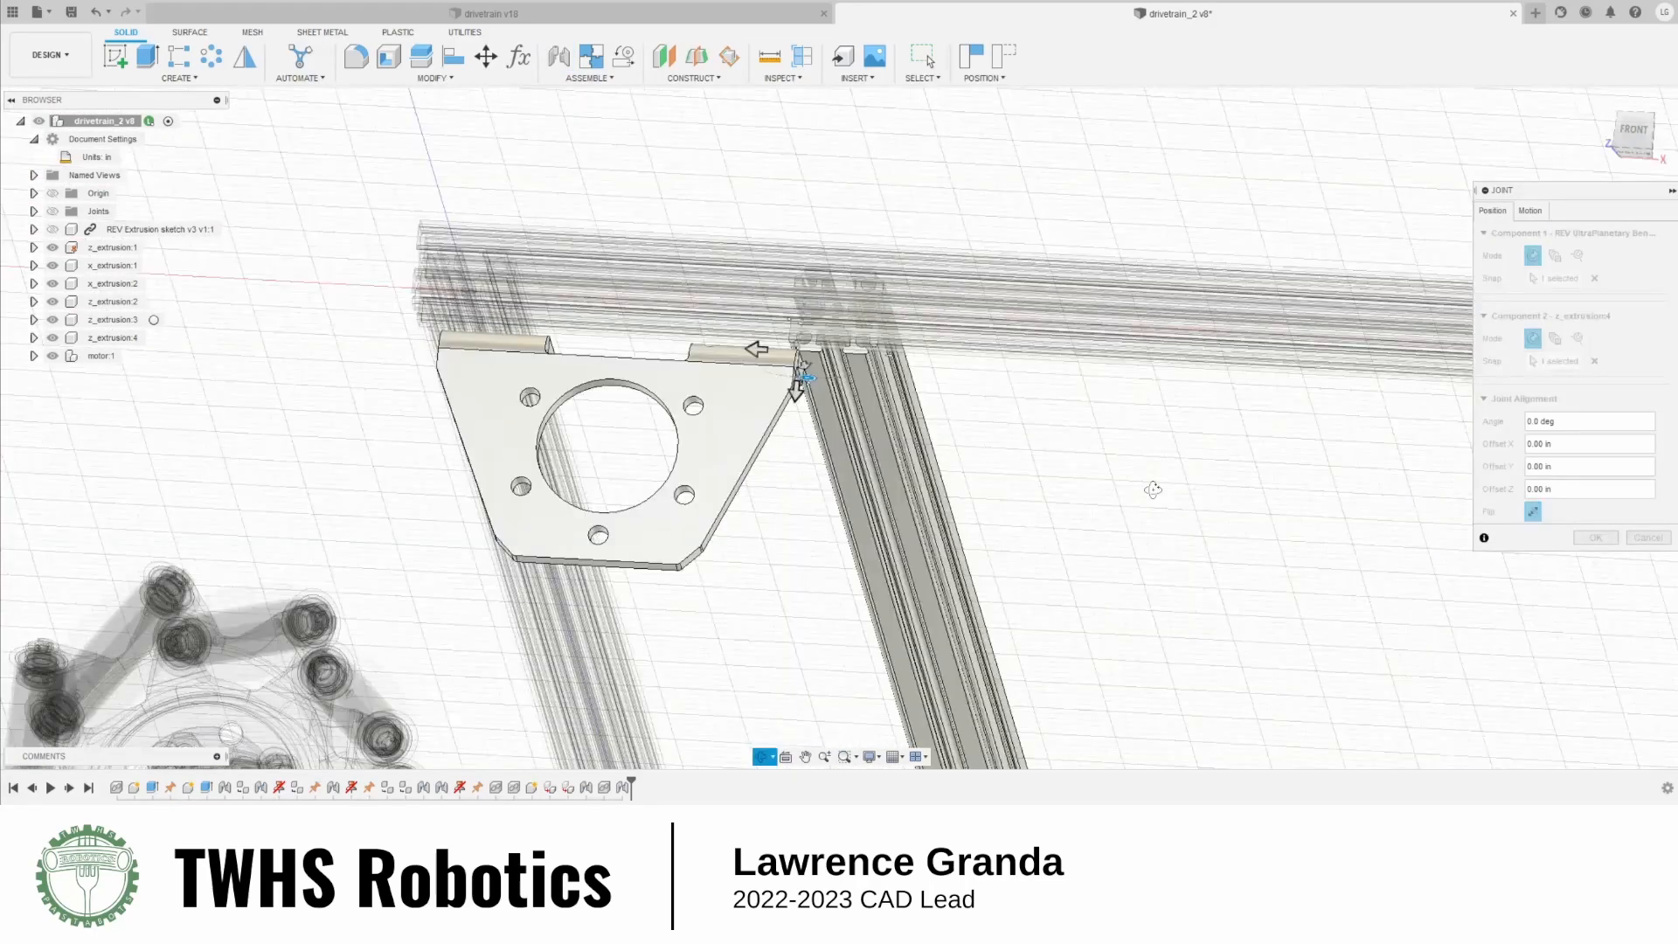
drag(812, 376, 904, 355)
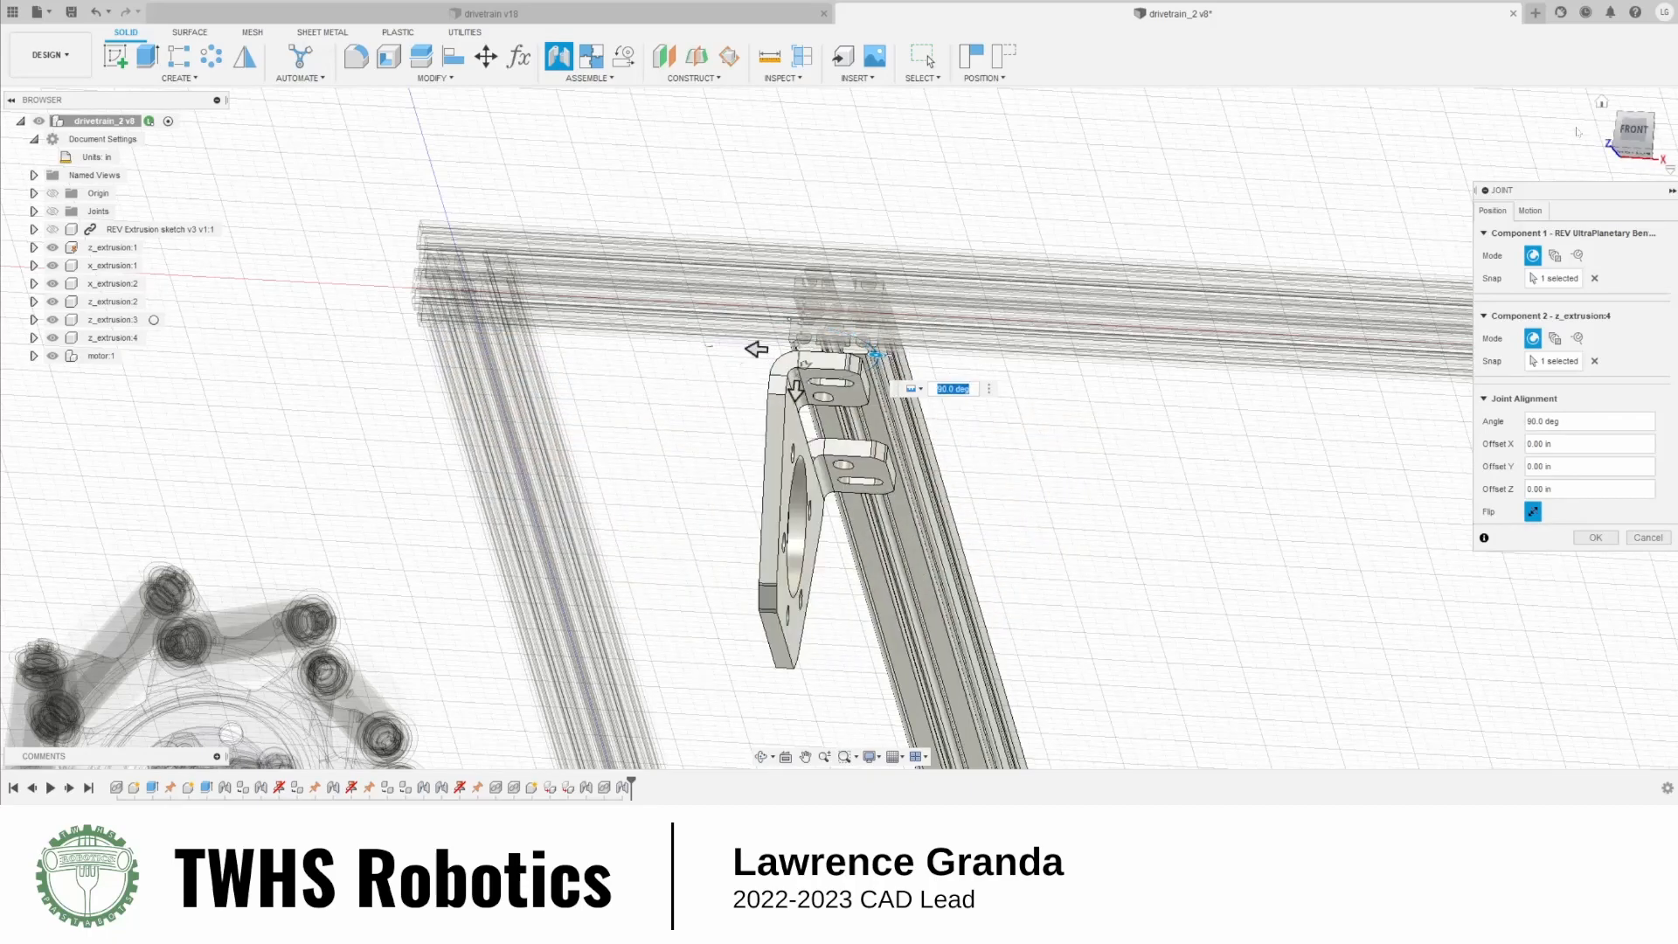
Replace the joint's second snap with another point on the underside of z_extrusion:4 near the front extrusion and set the angle to 0 deg
click(1636, 161)
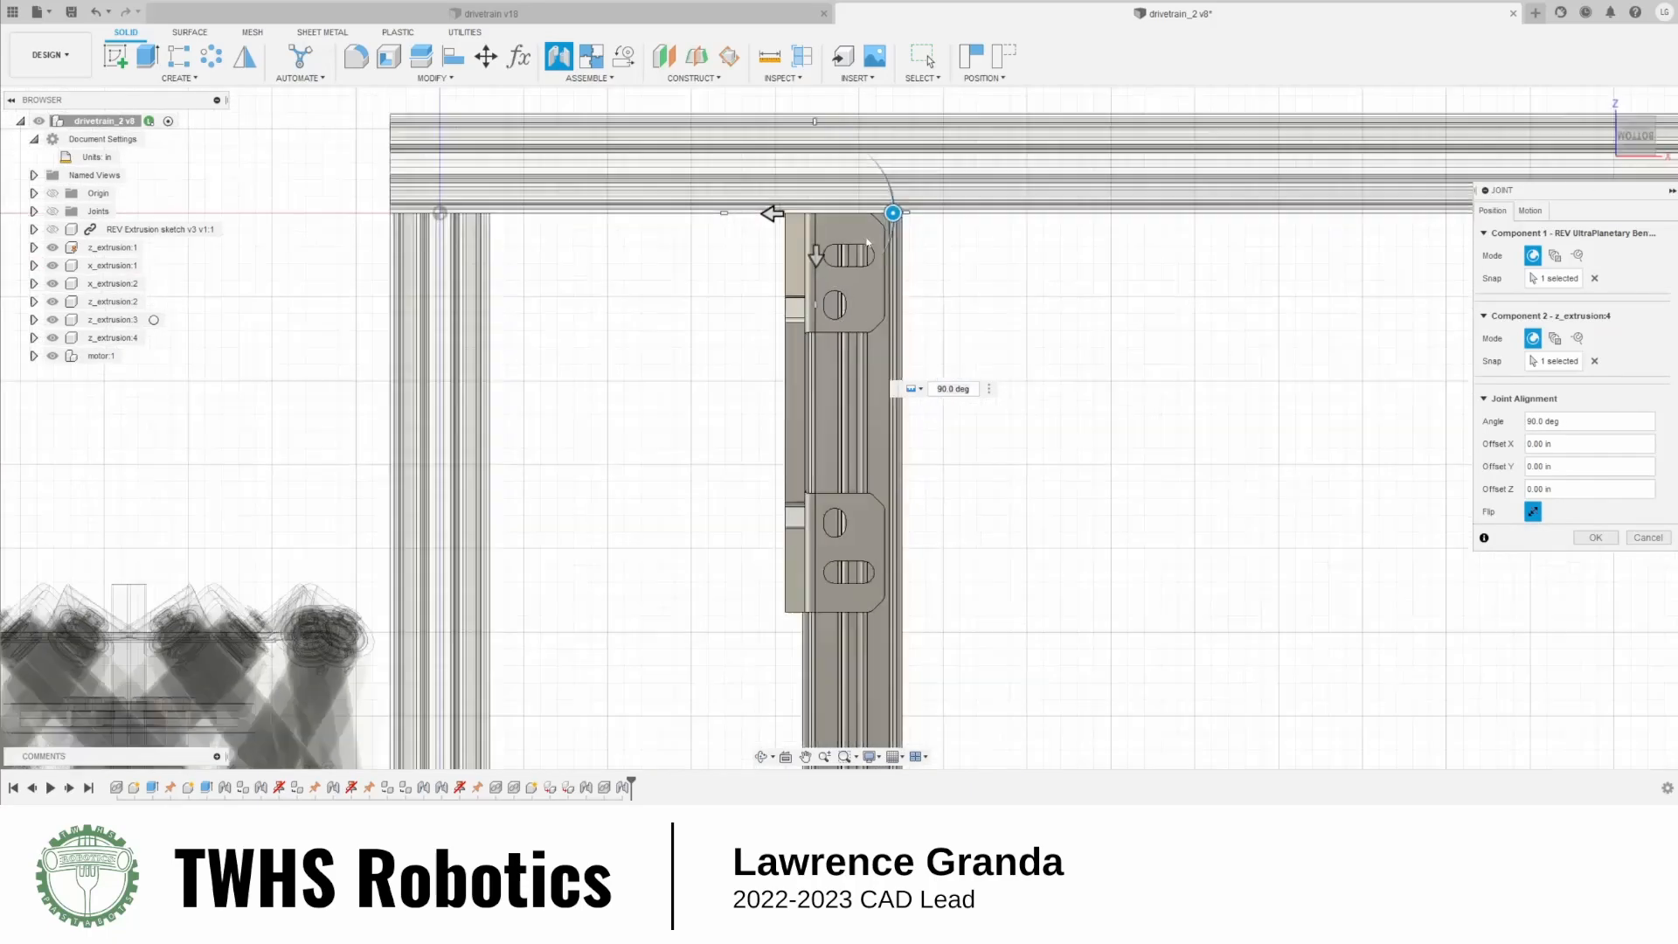
scroll(817, 289, up, 5)
scroll(785, 339, down, 4)
scroll(789, 306, up, 4)
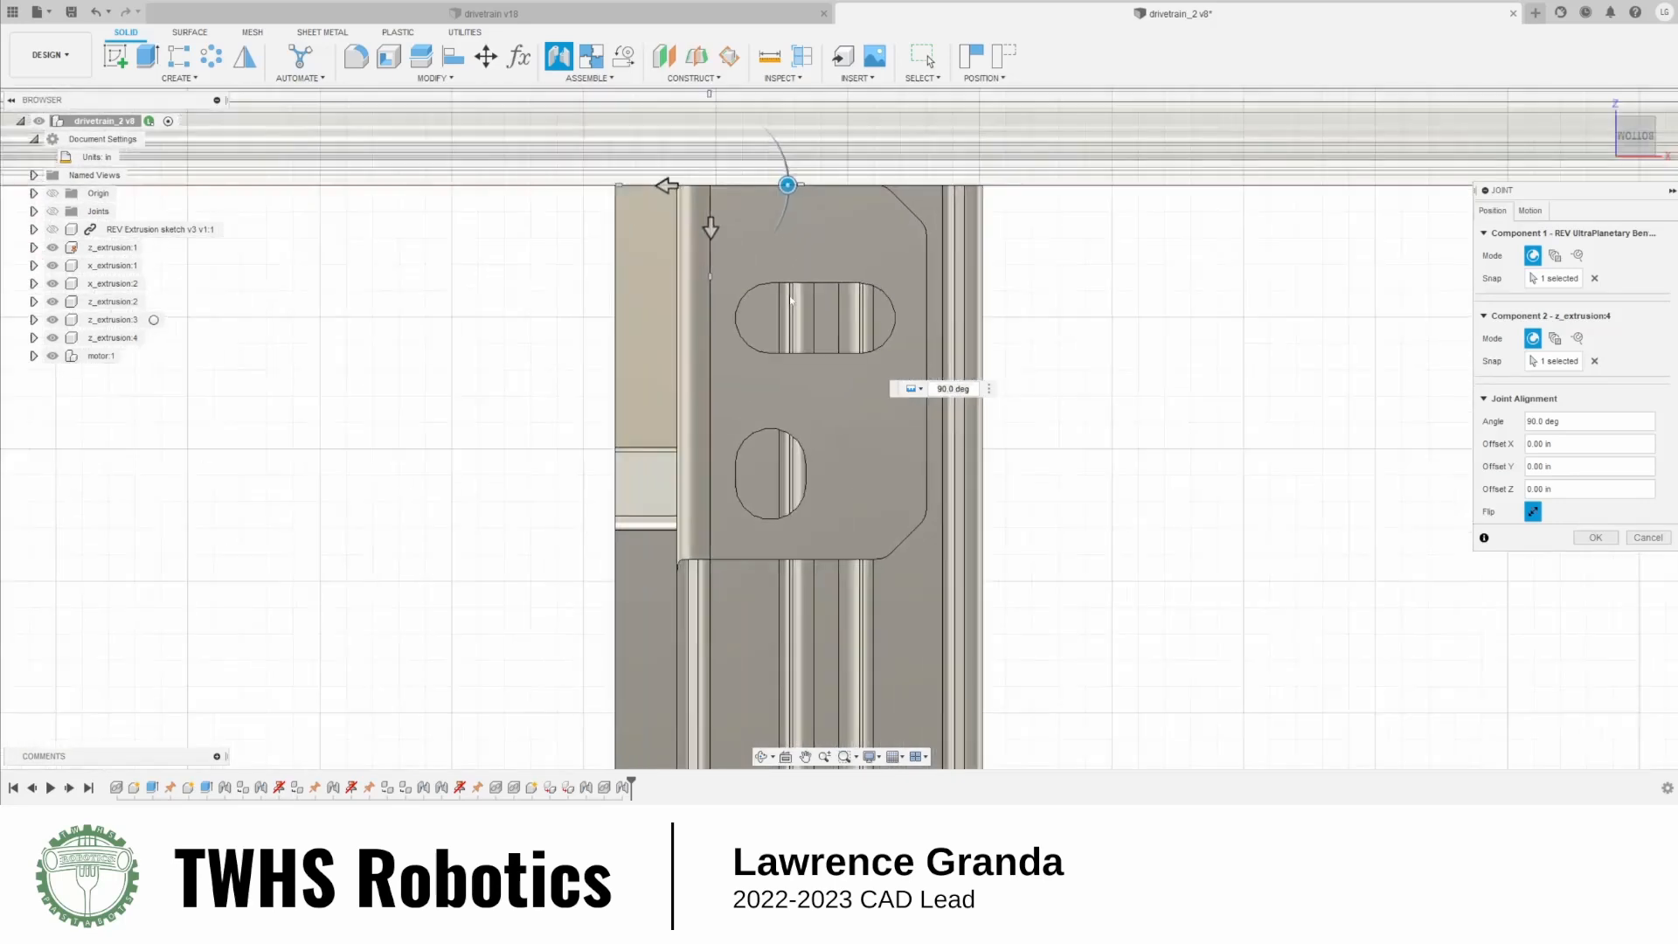
drag(677, 185, 871, 238)
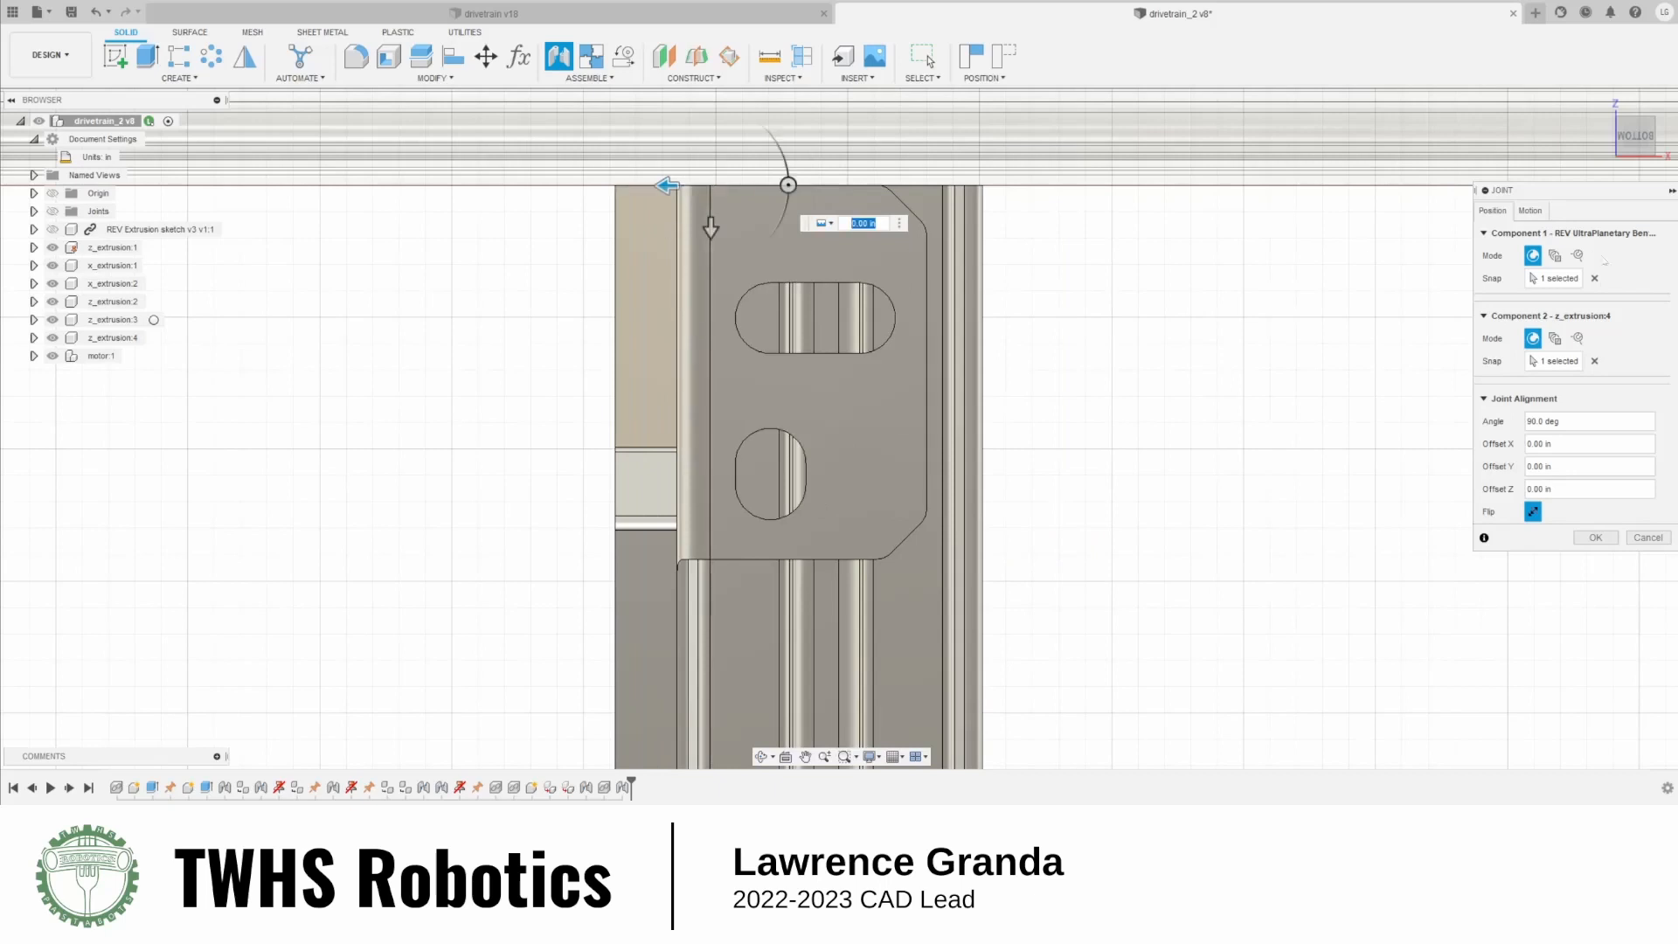
click(1593, 361)
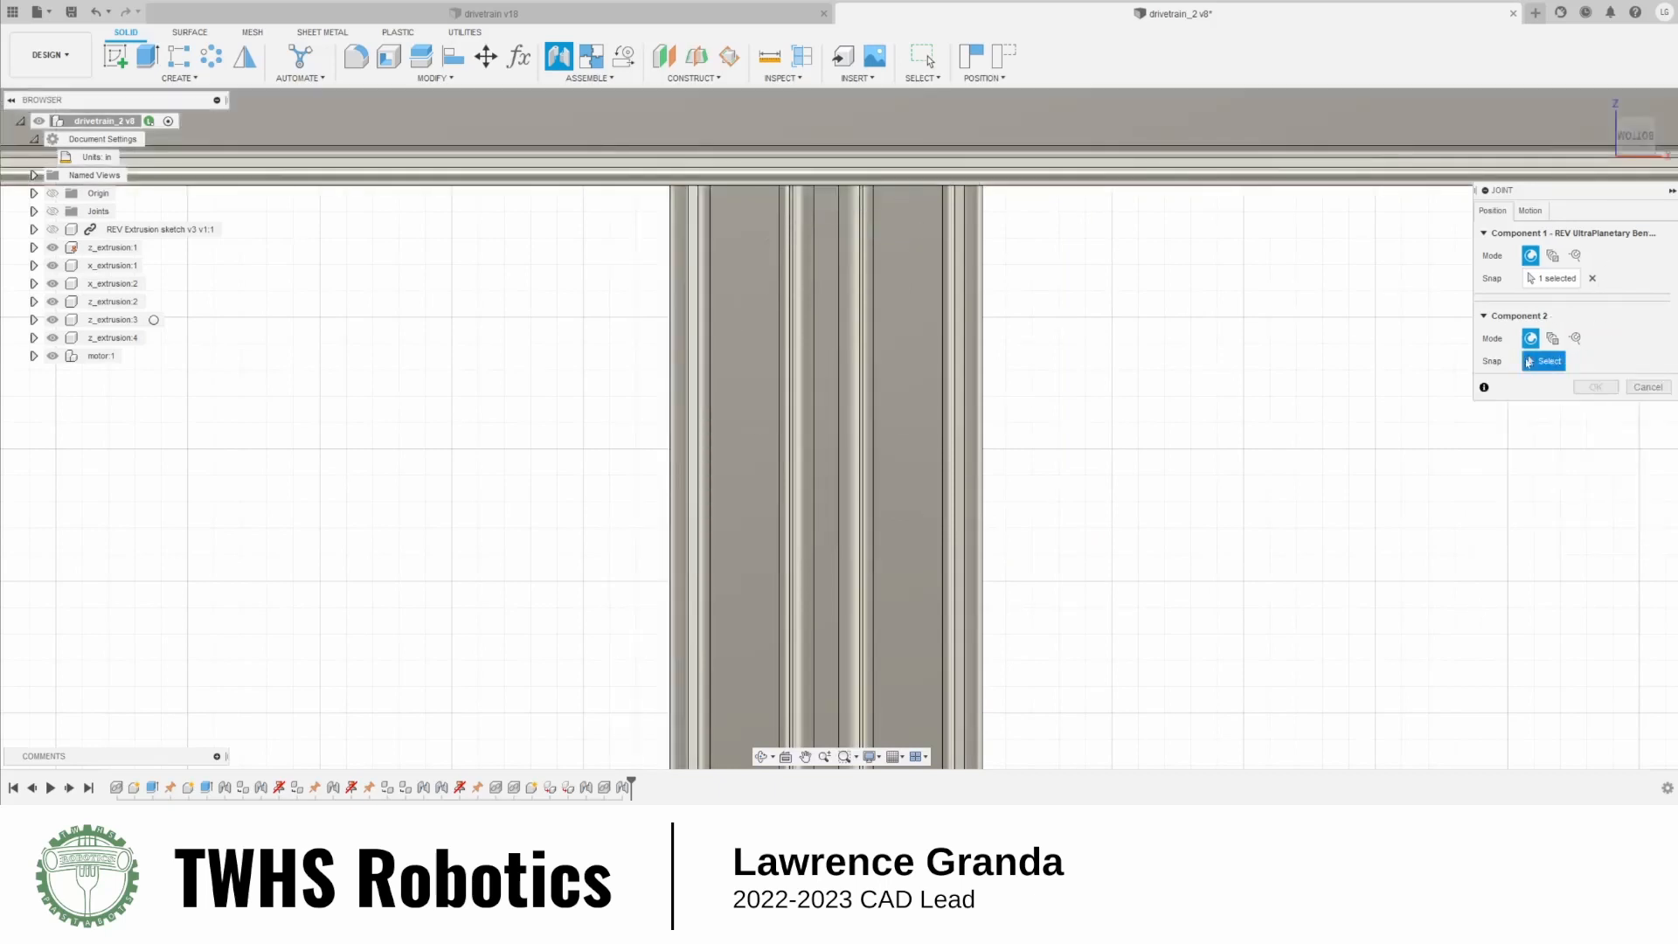
click(764, 212)
scroll(926, 211, down, 5)
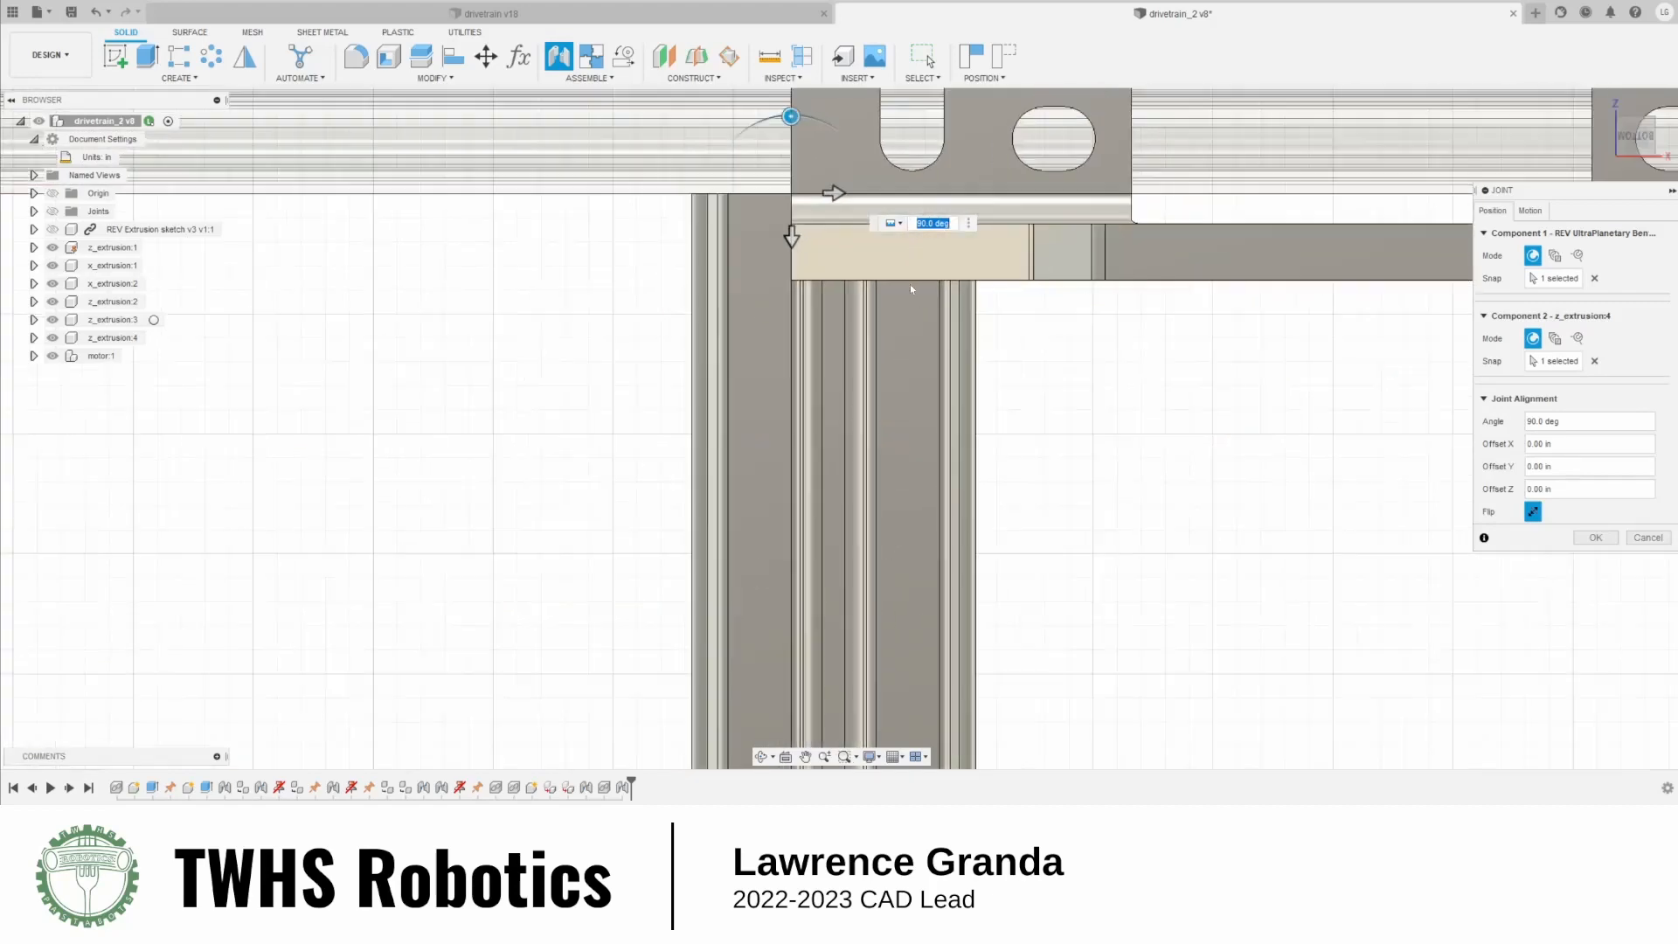
key(Return)
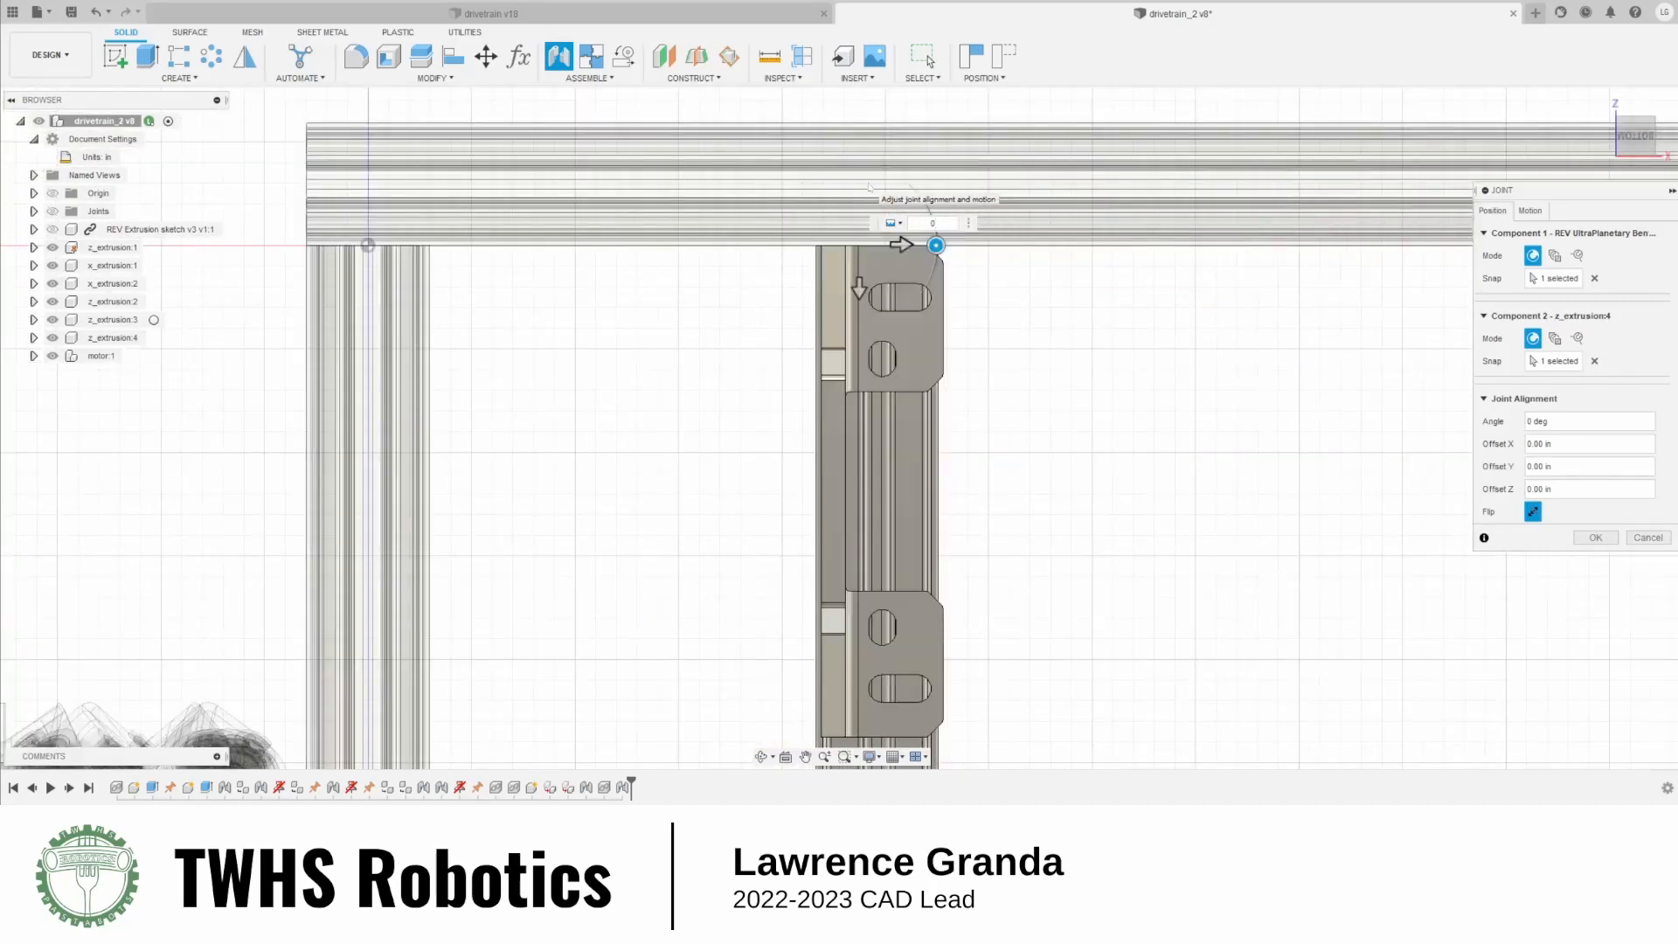
Set the joint's Offset X to the dist_bracket parameter, shifting the bracket along z_extrusion:4, and accept the joint
scroll(936, 297, up, 4)
scroll(889, 393, down, 6)
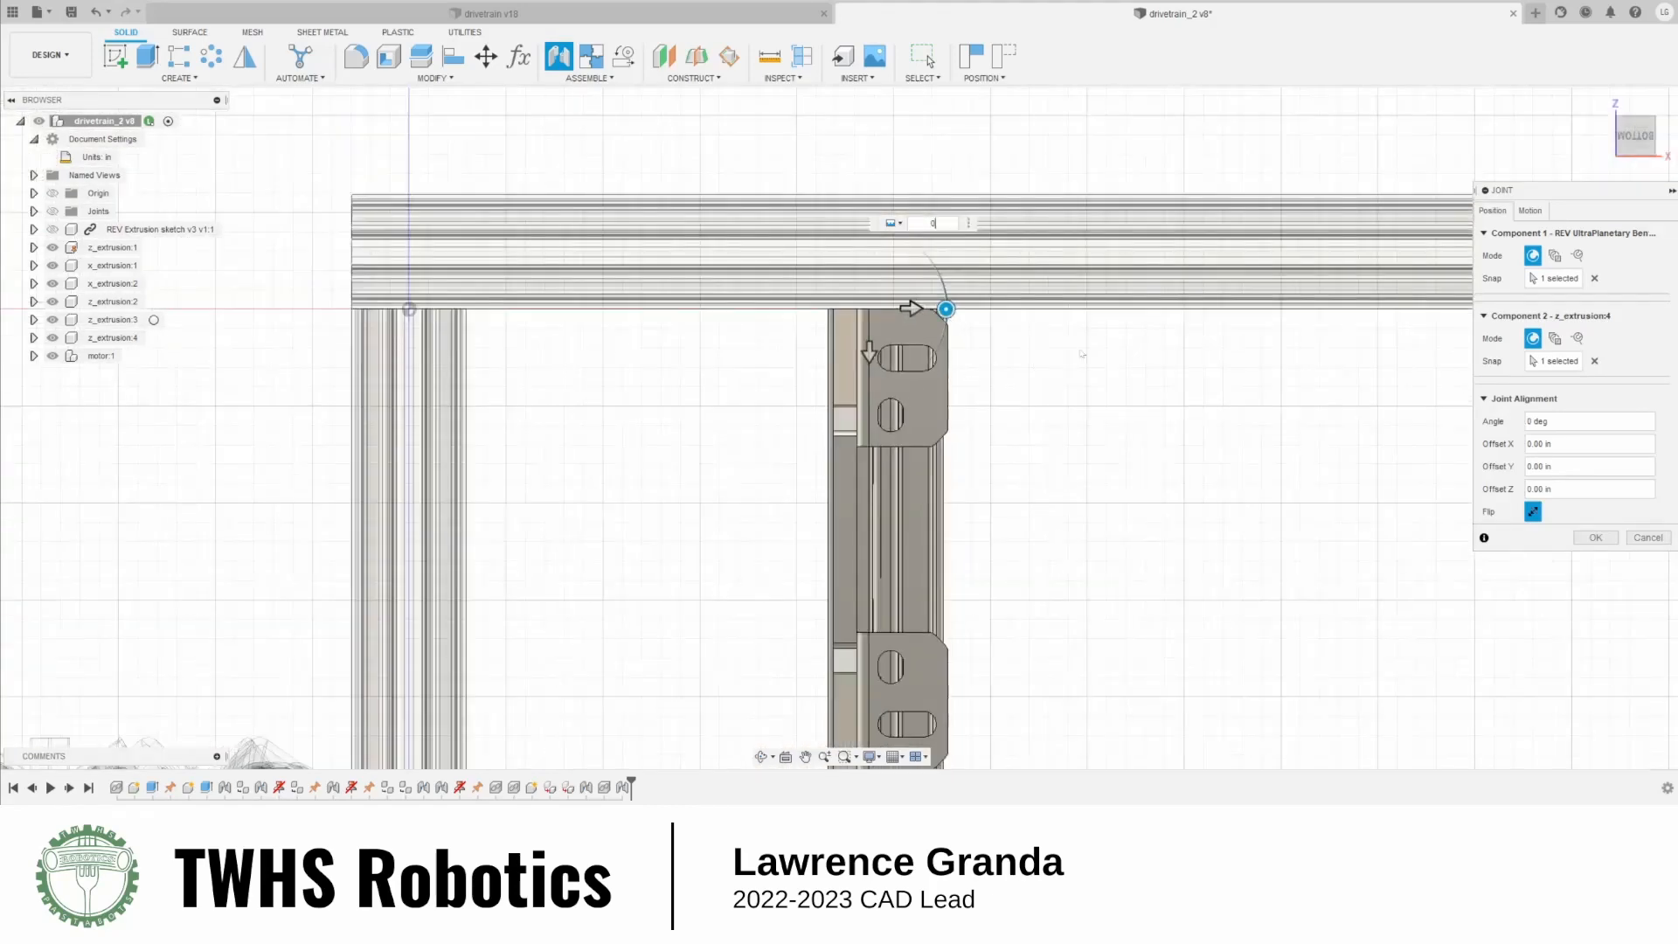
scroll(1084, 397, down, 3)
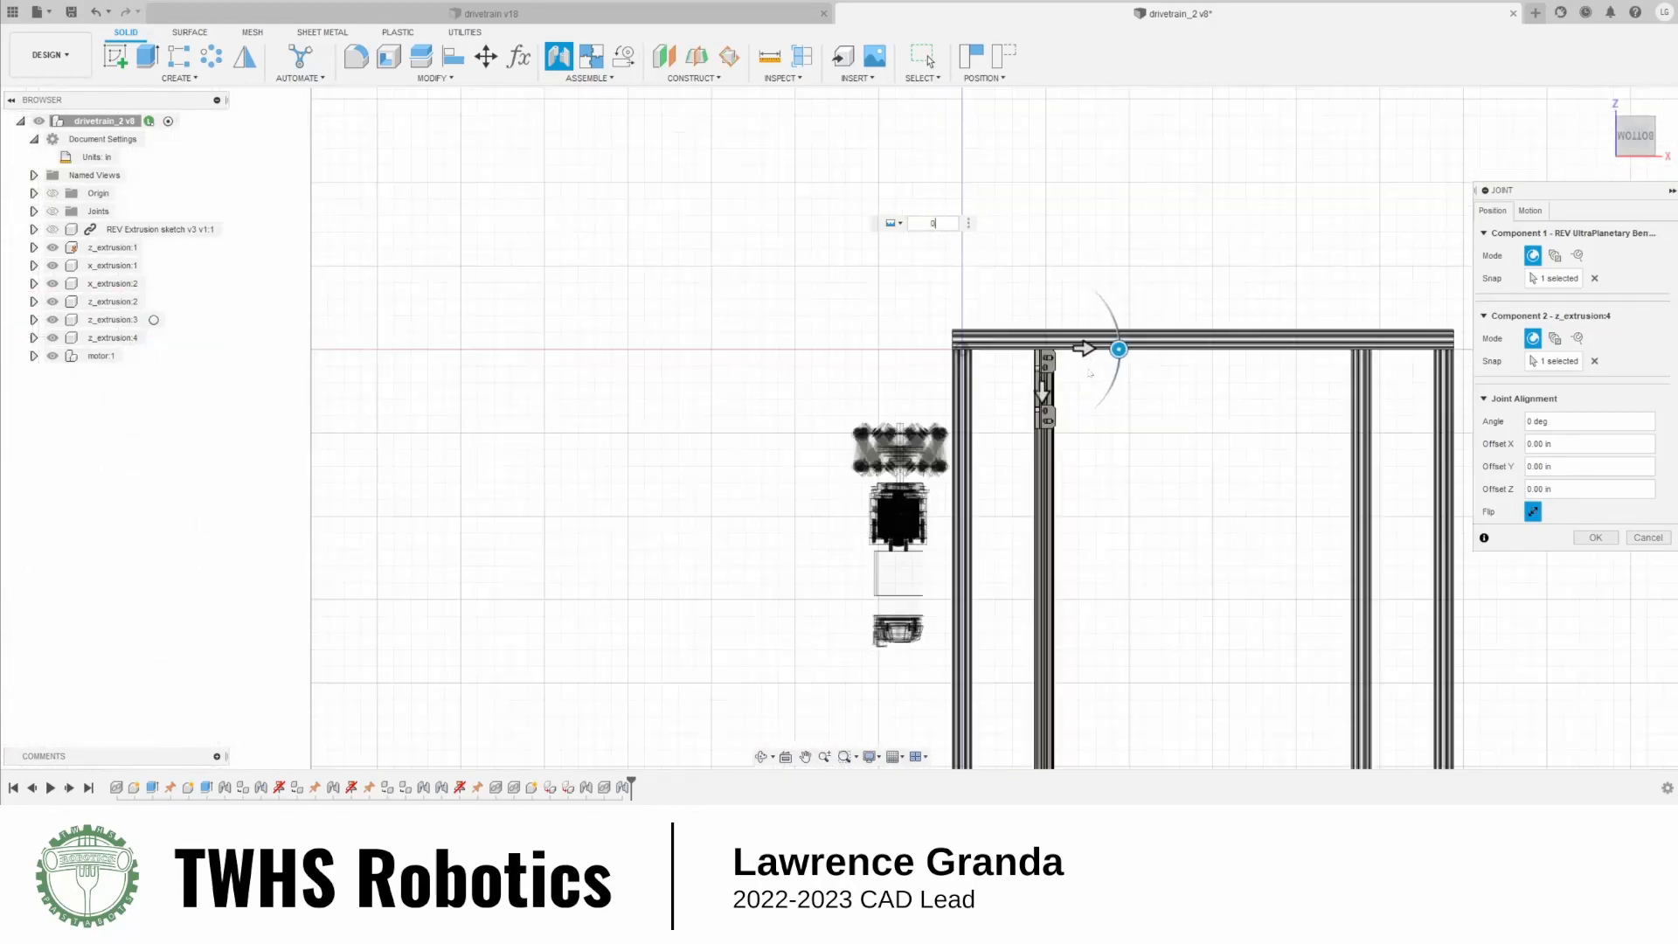
scroll(1068, 374, up, 3)
drag(1028, 358, 1027, 491)
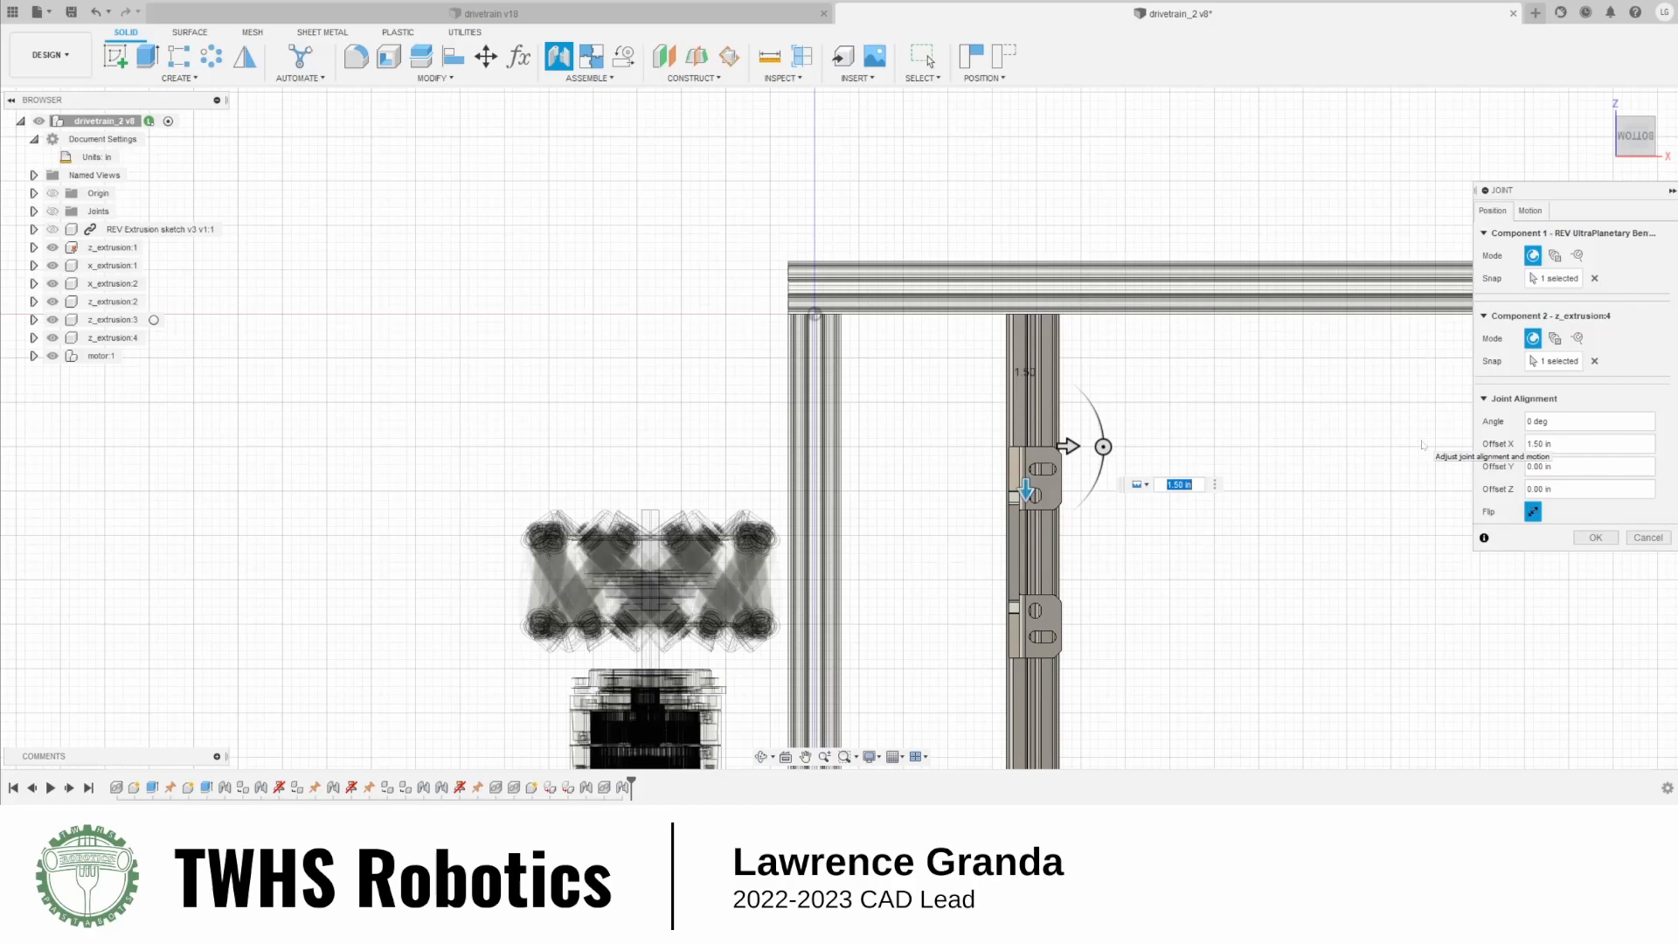
text(dist_bracket)
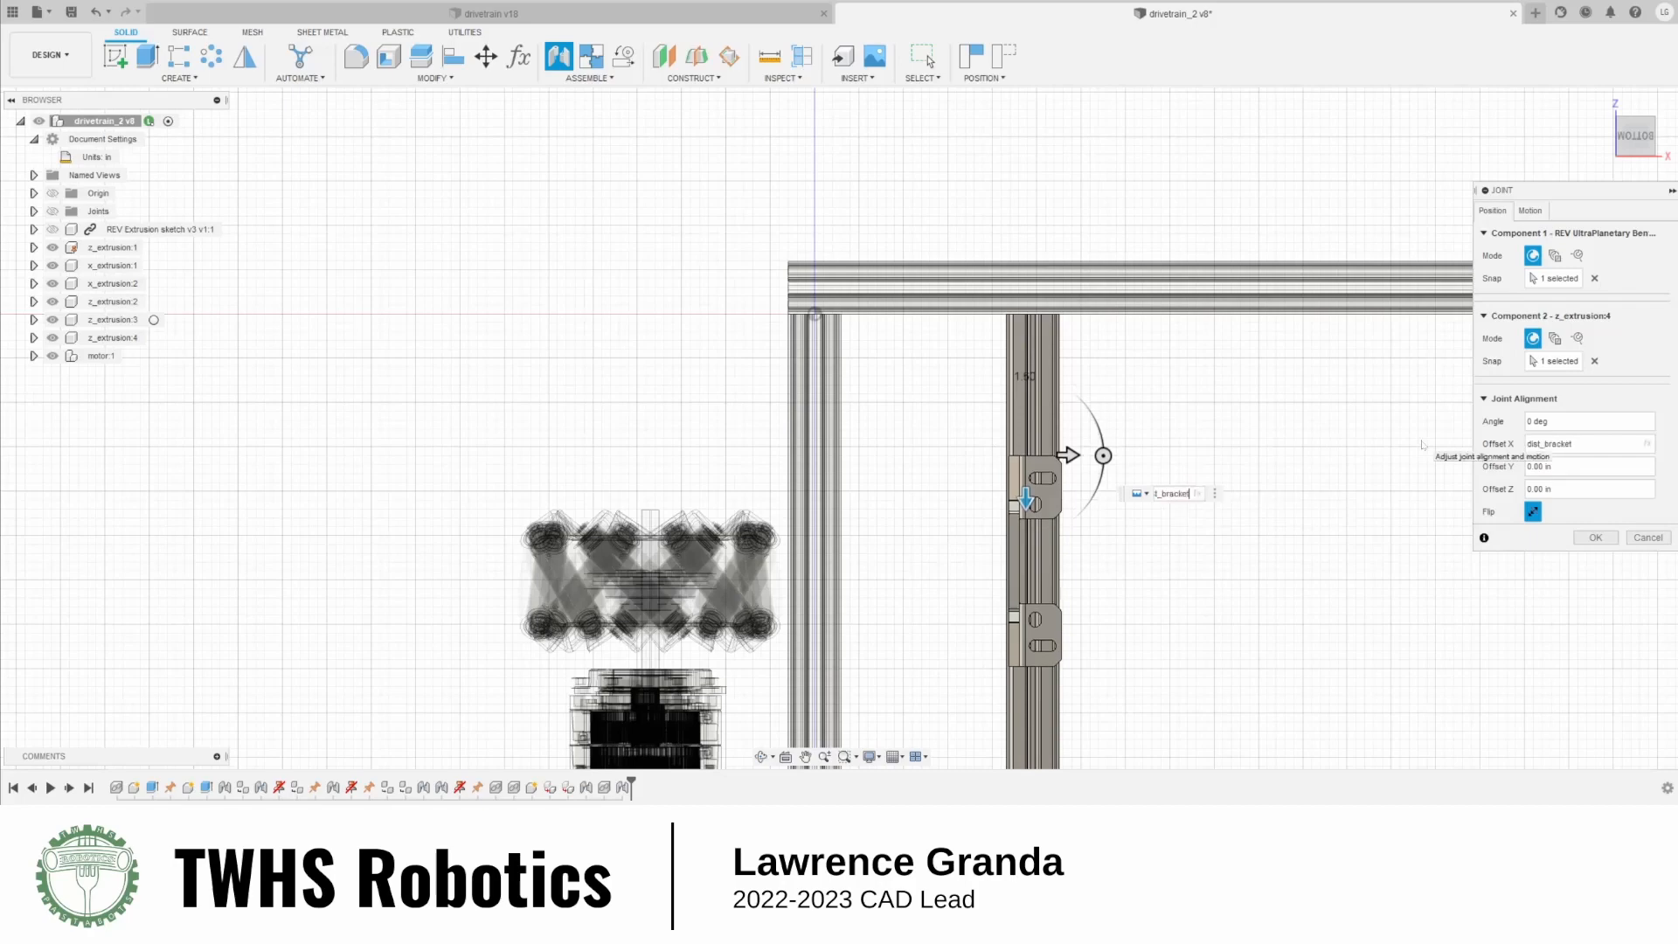
scroll(1014, 407, down, 3)
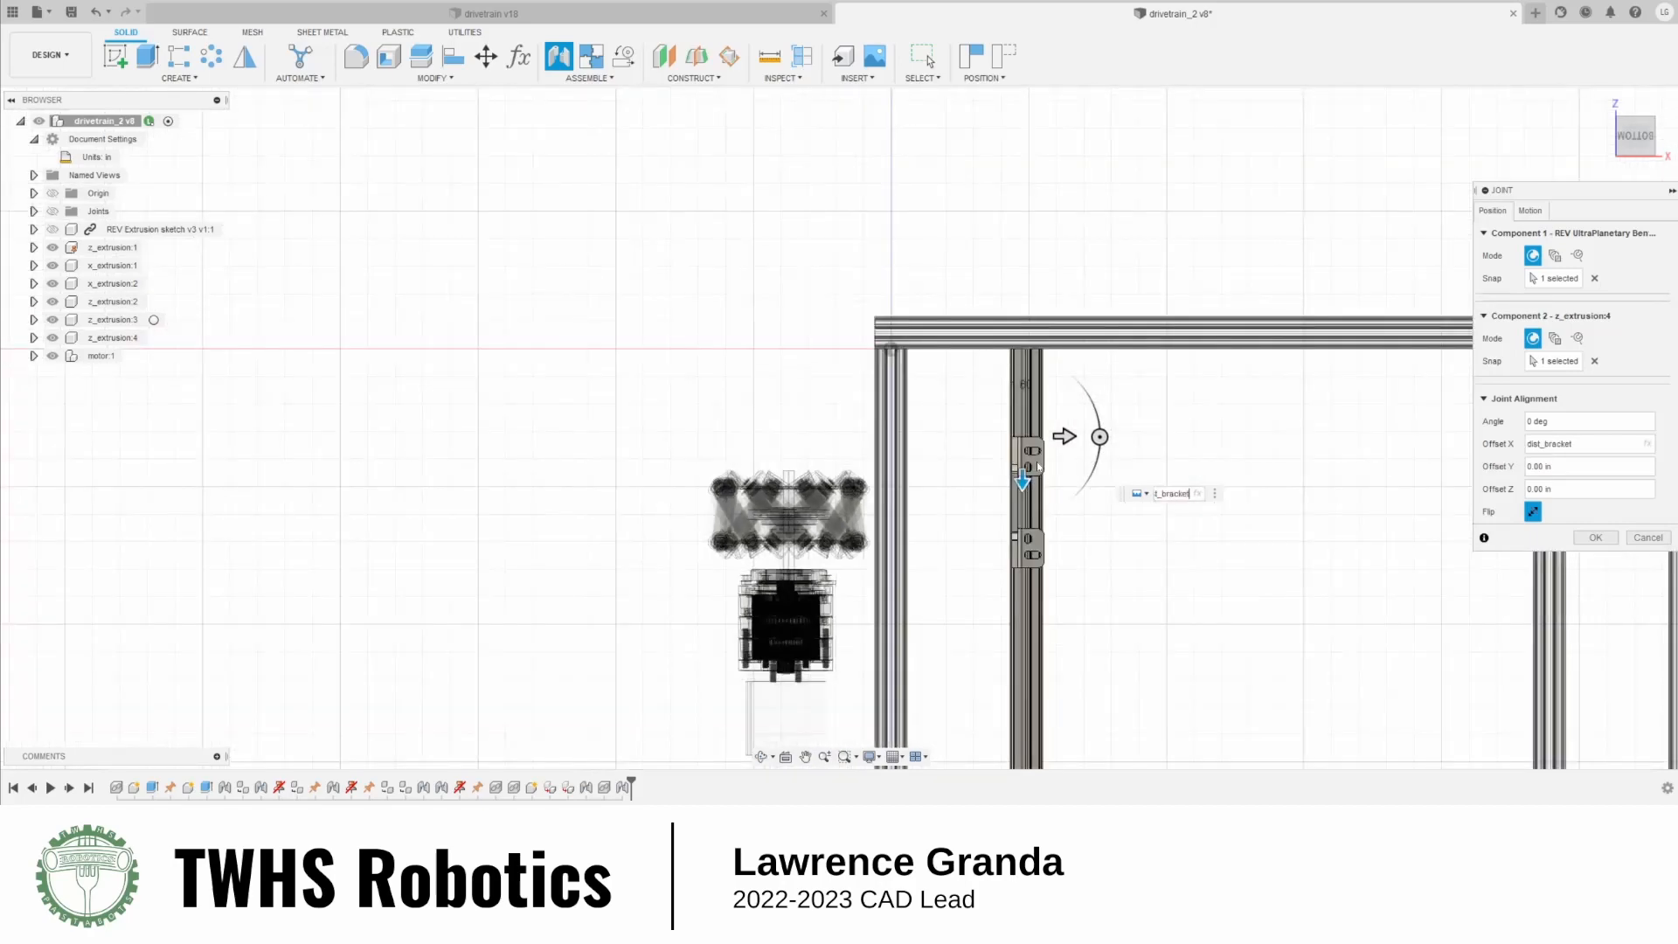
scroll(1181, 455, down, 5)
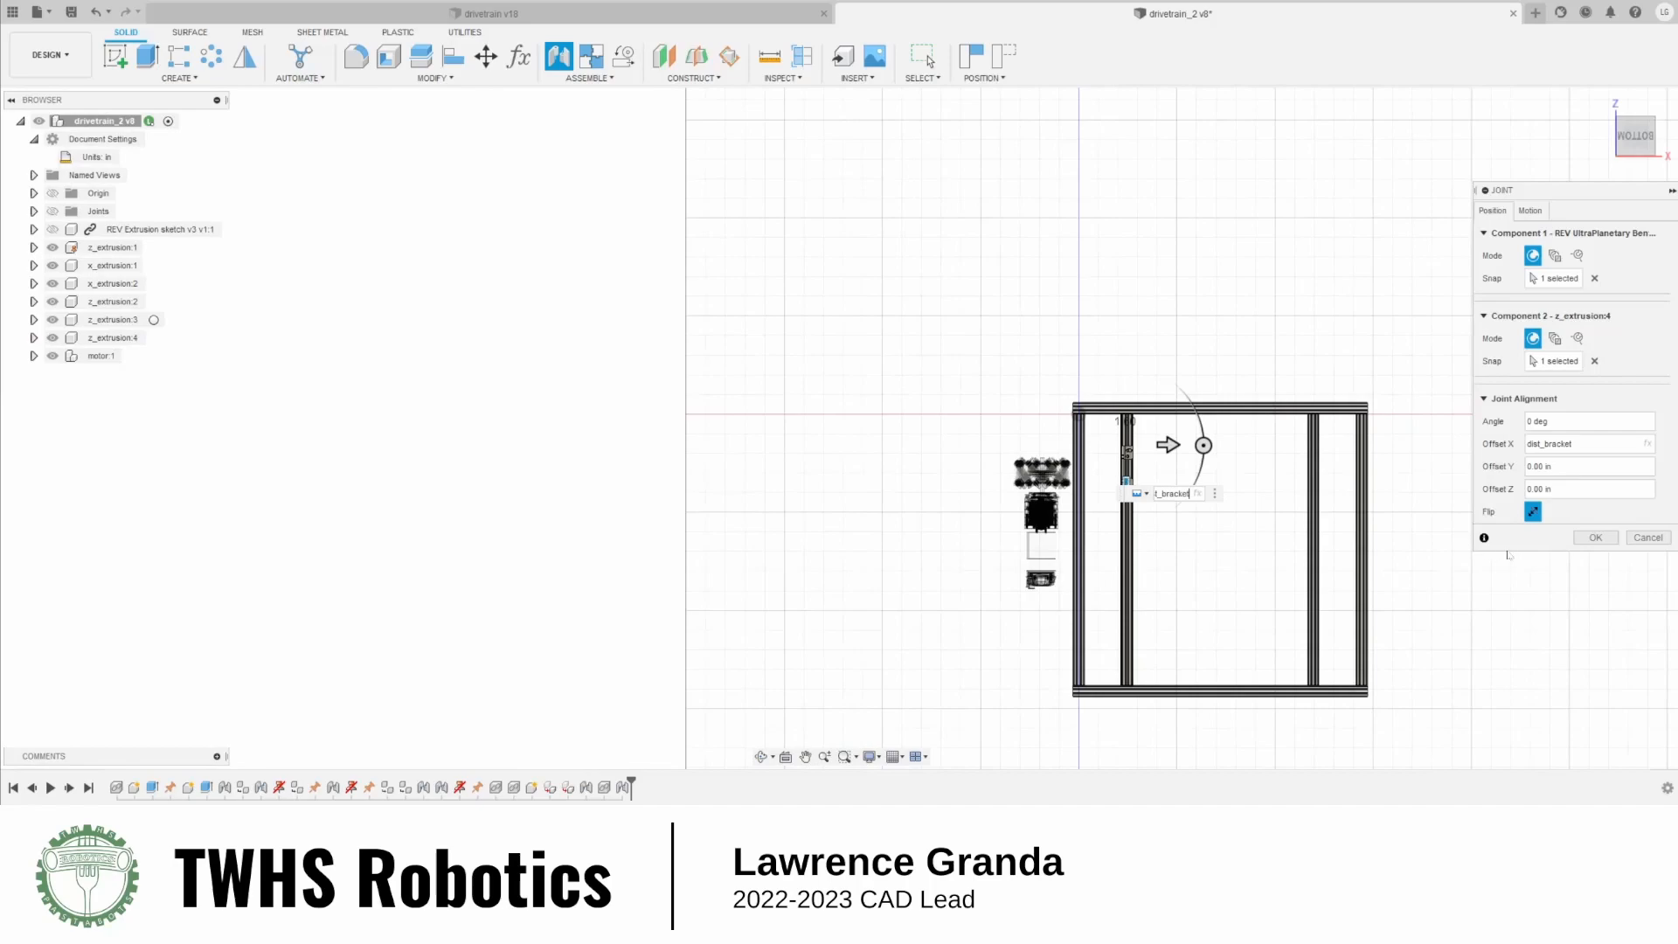
click(1605, 544)
Create a copy of motor:1 moved about 12 in along Y toward the frame's opposite end
scroll(1146, 484, up, 6)
shift+middle_drag(1312, 329, 1310, 515)
scroll(1304, 476, down, 8)
scroll(1393, 476, up, 5)
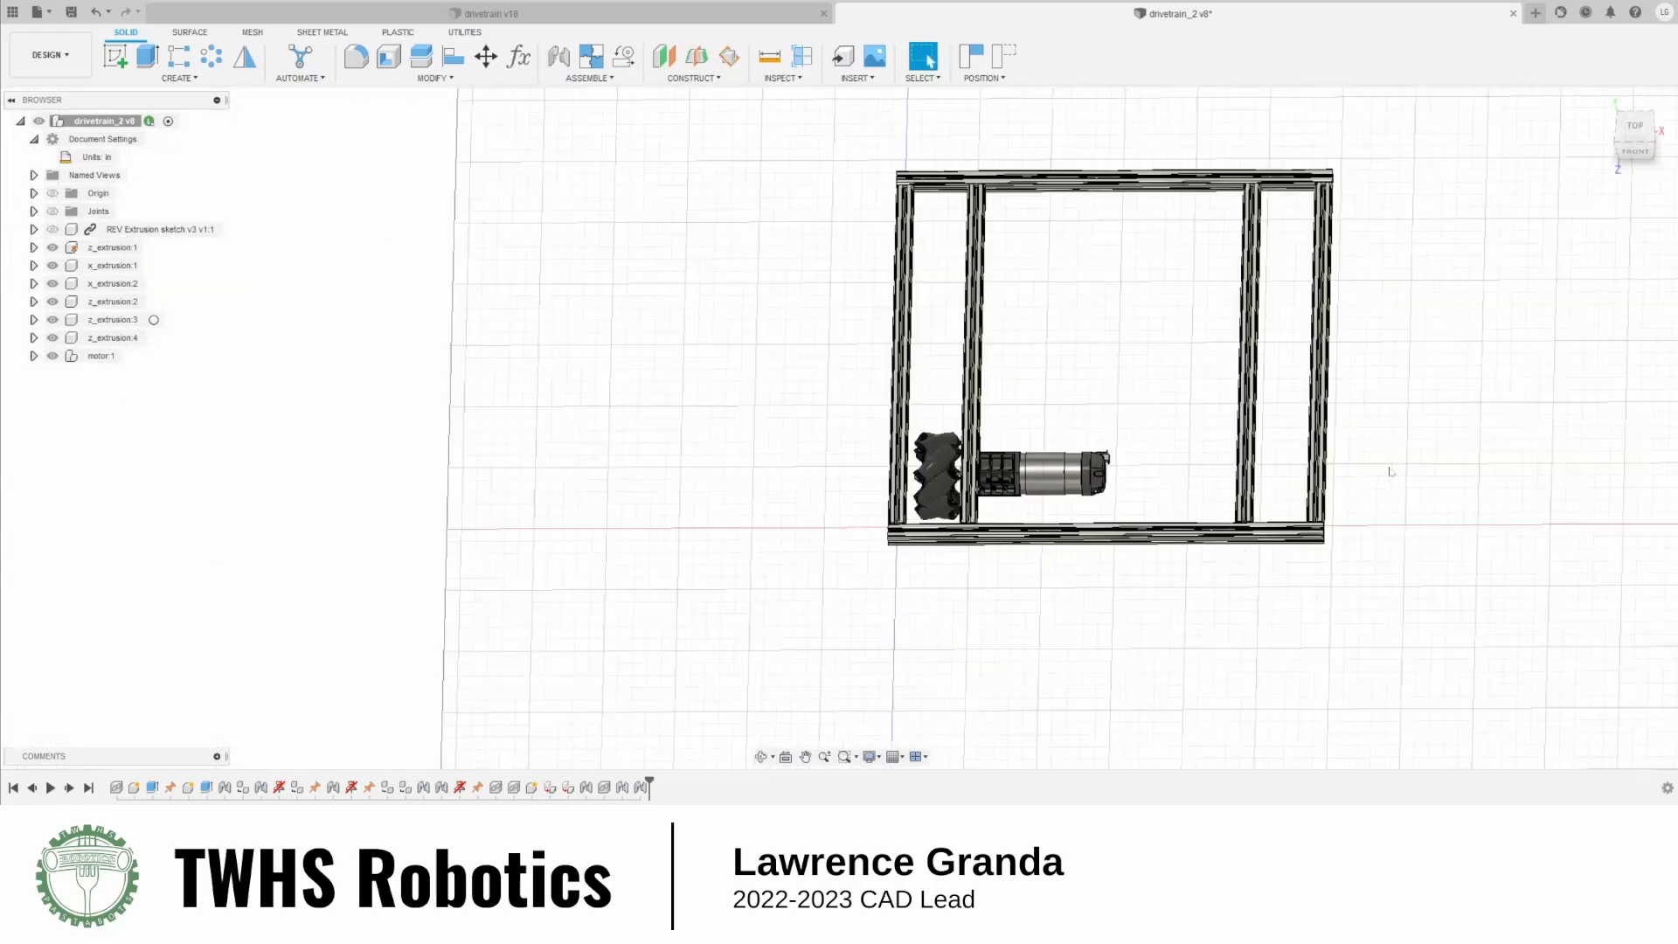
click(95, 357)
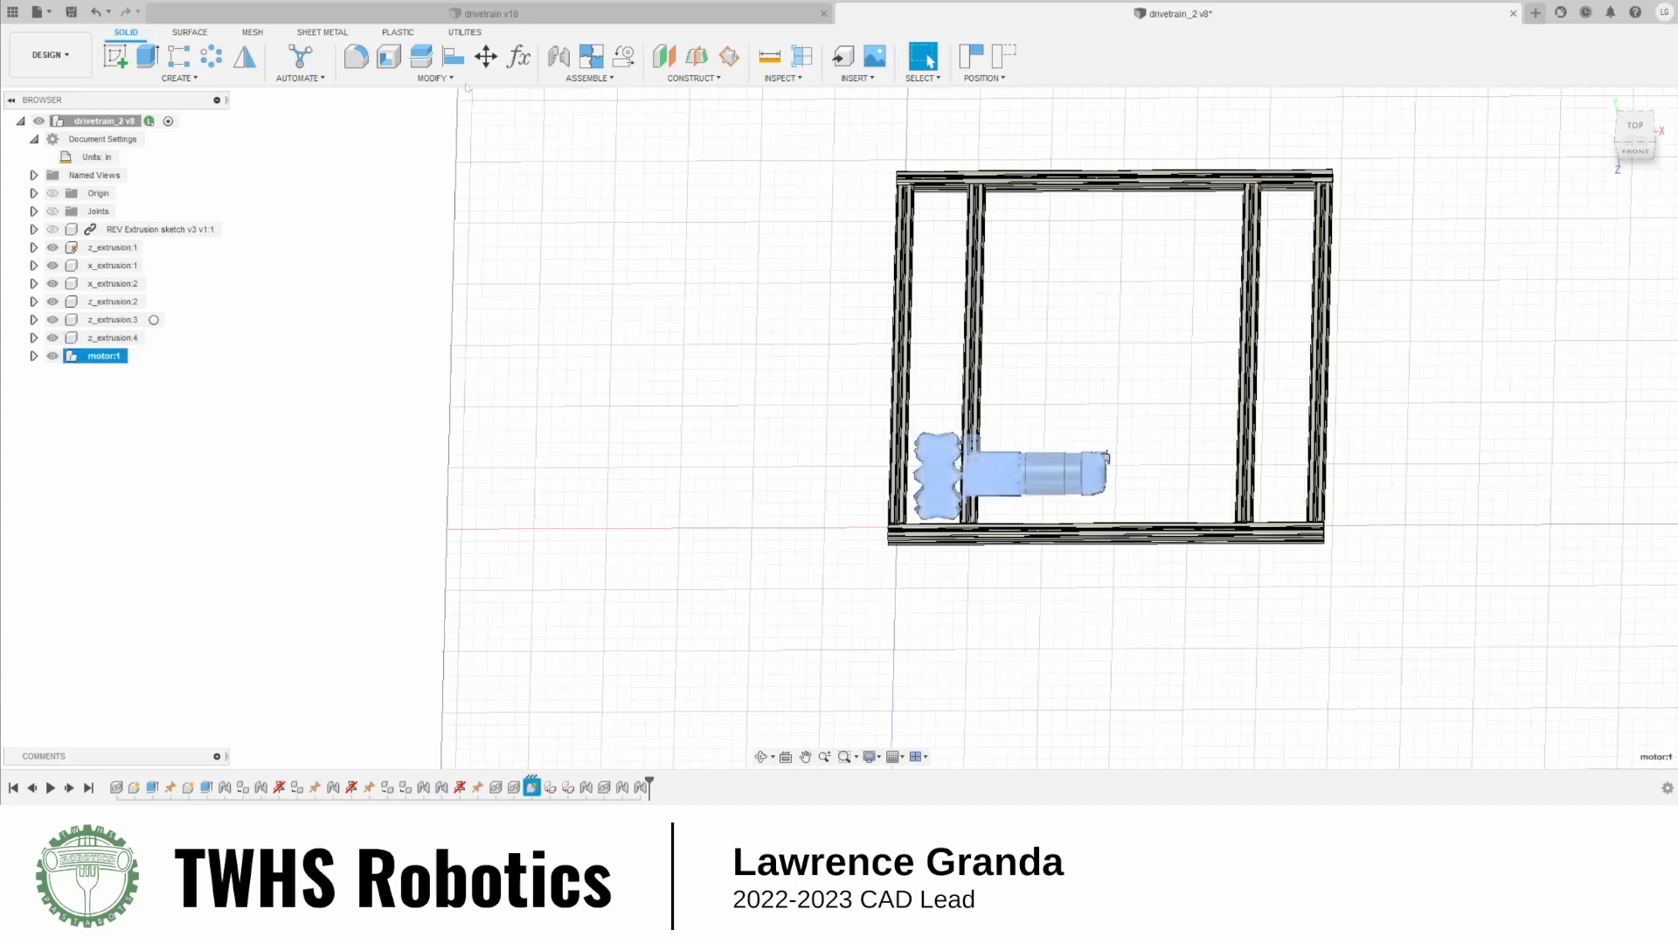
click(486, 56)
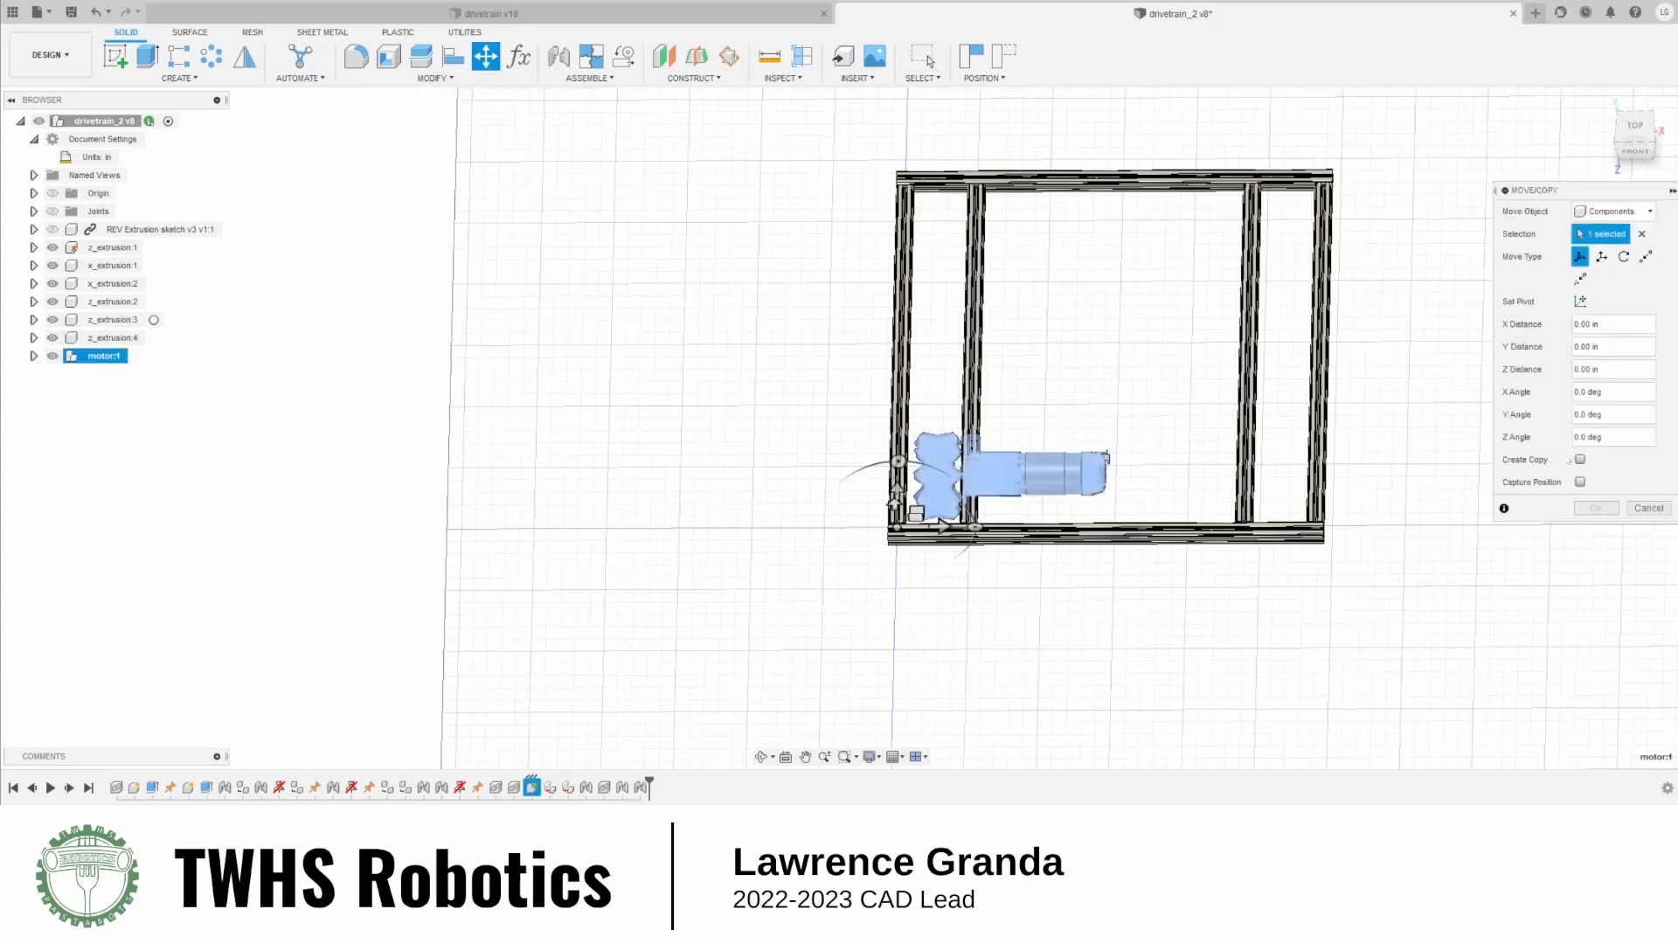
click(1580, 460)
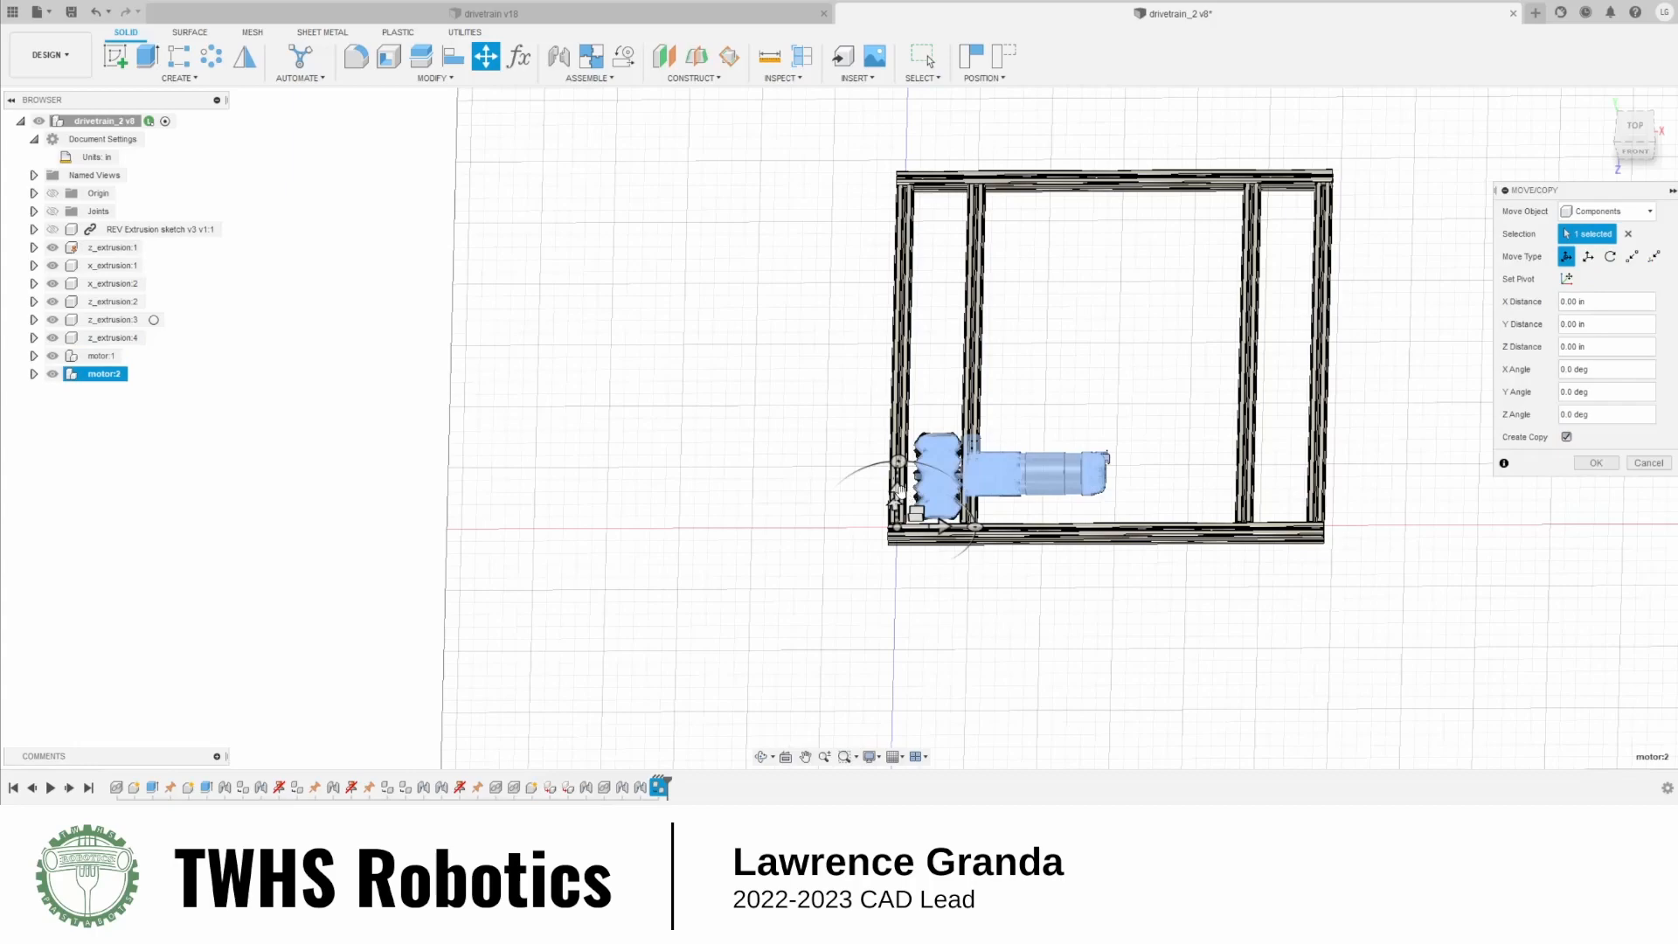
drag(898, 491, 920, 190)
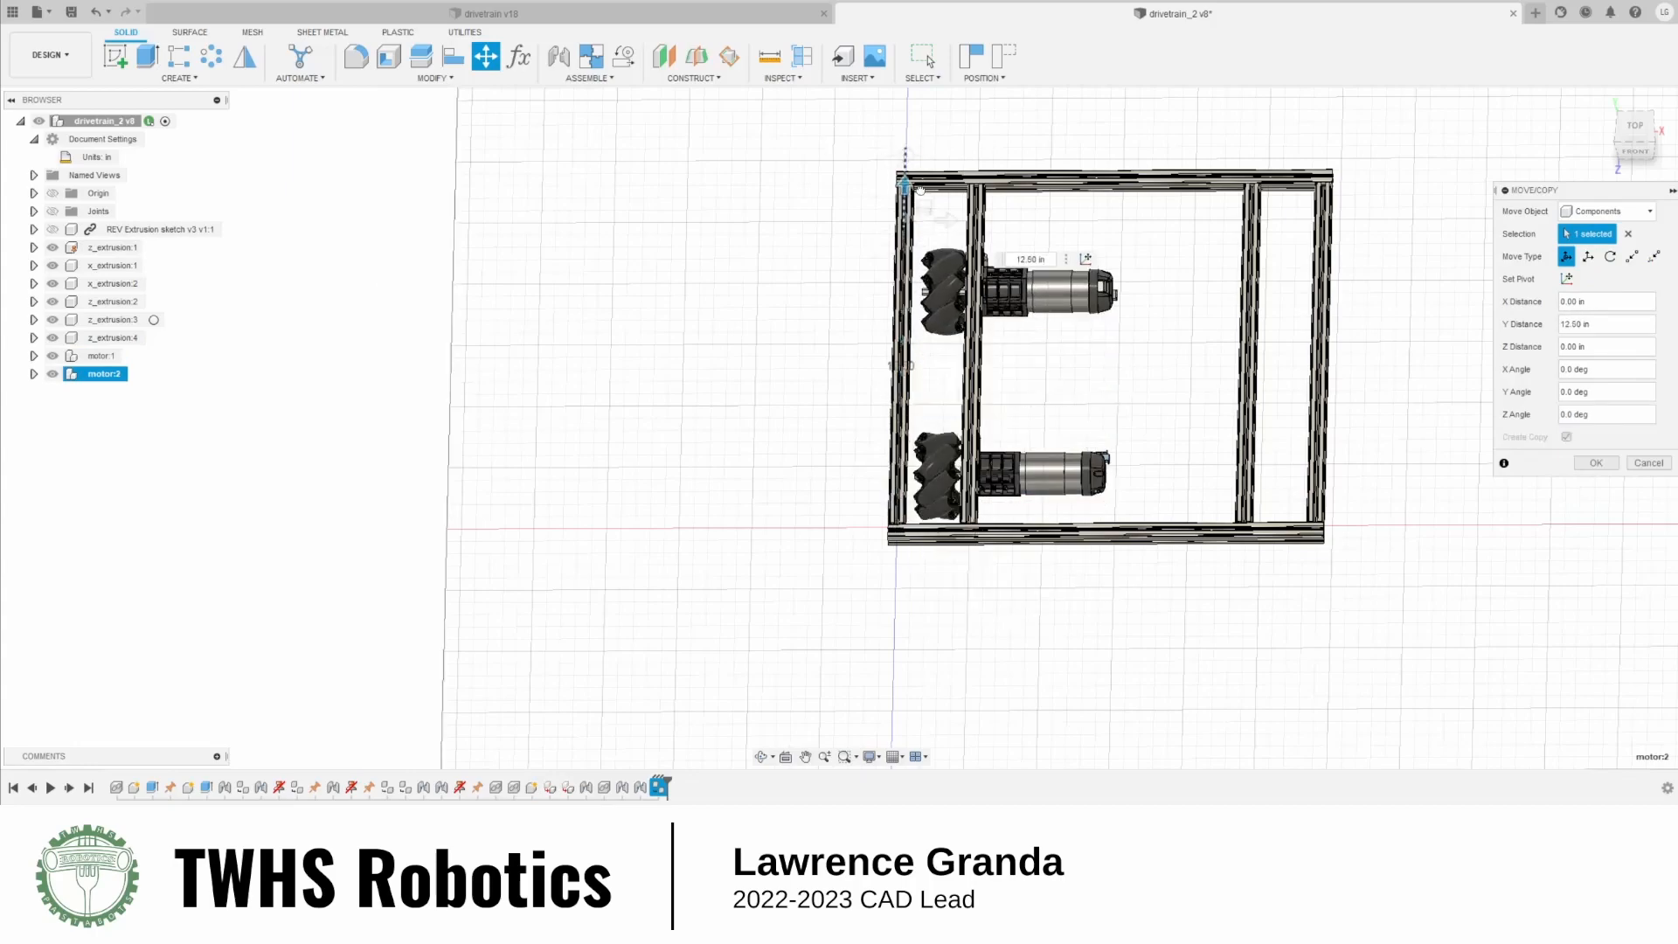
click(1587, 466)
Start a joint and snap its first component to the outer end edge of the copied motor's bent bracket tab
scroll(1011, 302, up, 10)
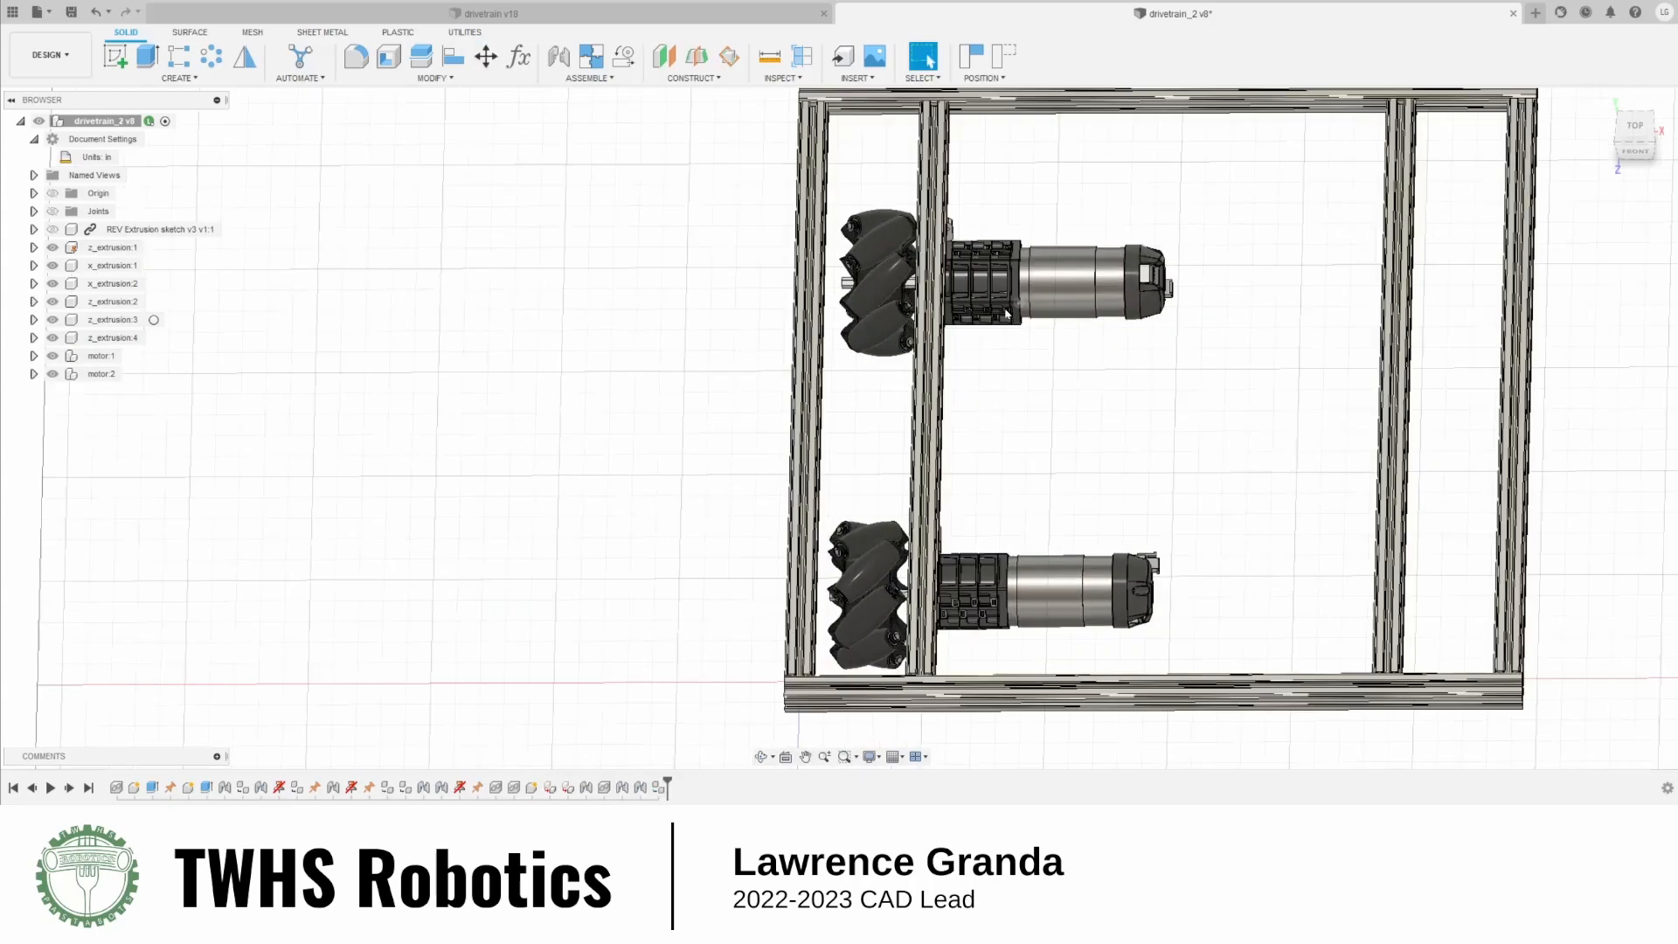
shift+middle_drag(1031, 446, 1159, 411)
scroll(1159, 410, down, 6)
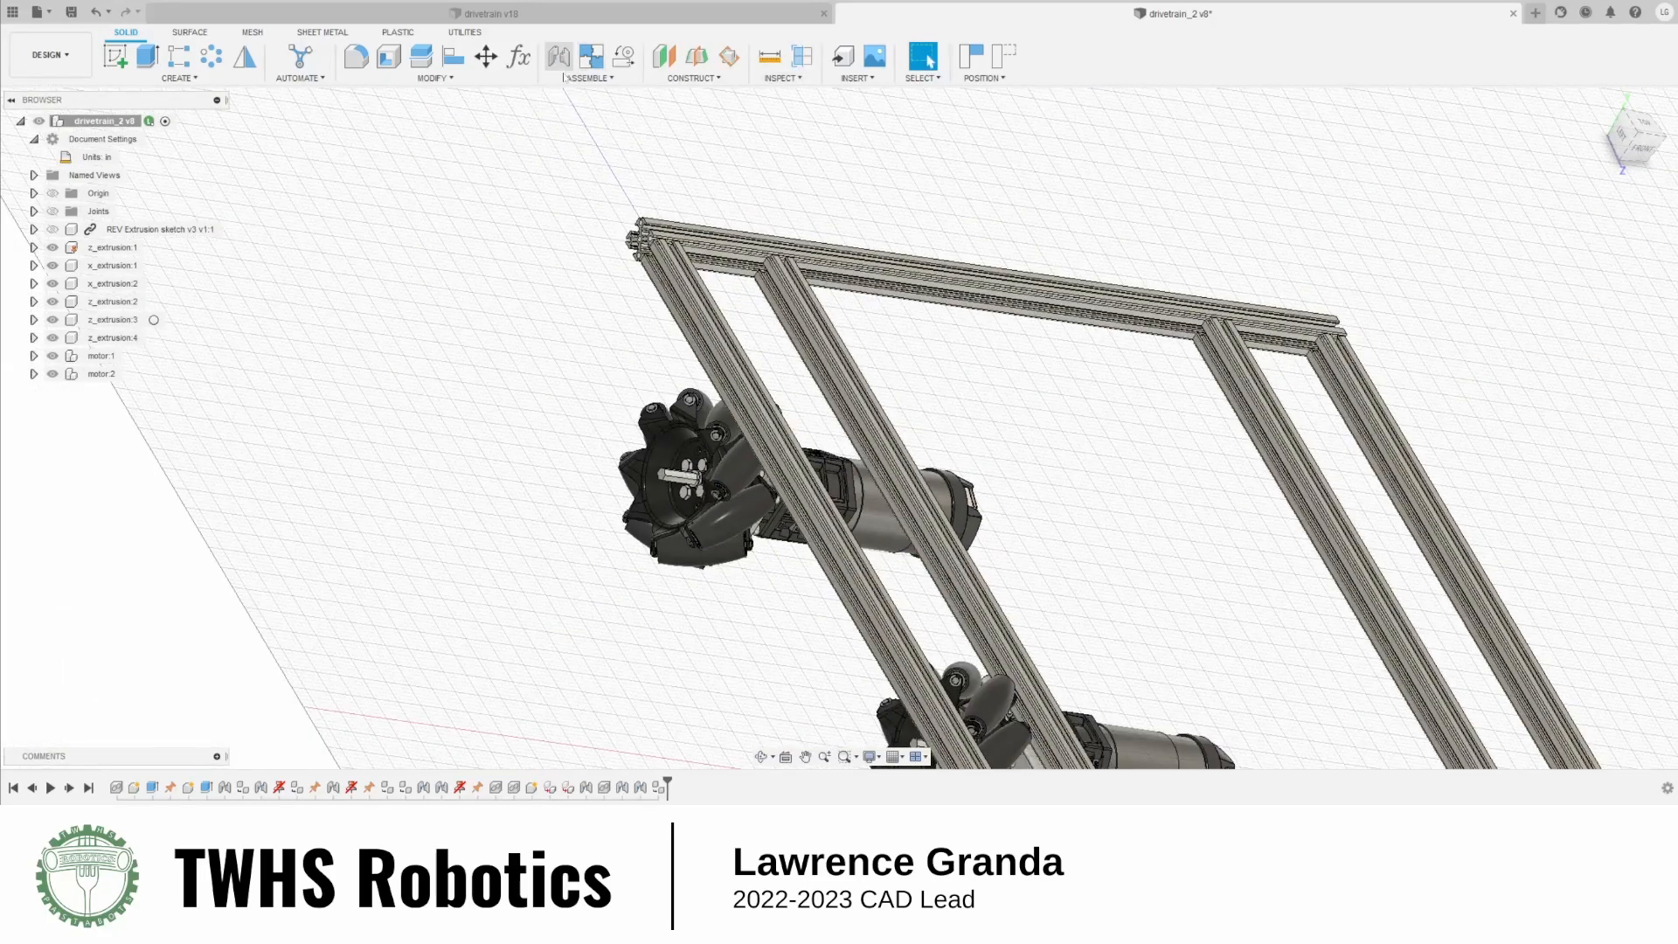
click(560, 59)
scroll(646, 581, down, 4)
scroll(661, 566, up, 6)
shift+middle_drag(706, 647, 748, 666)
scroll(746, 670, down, 8)
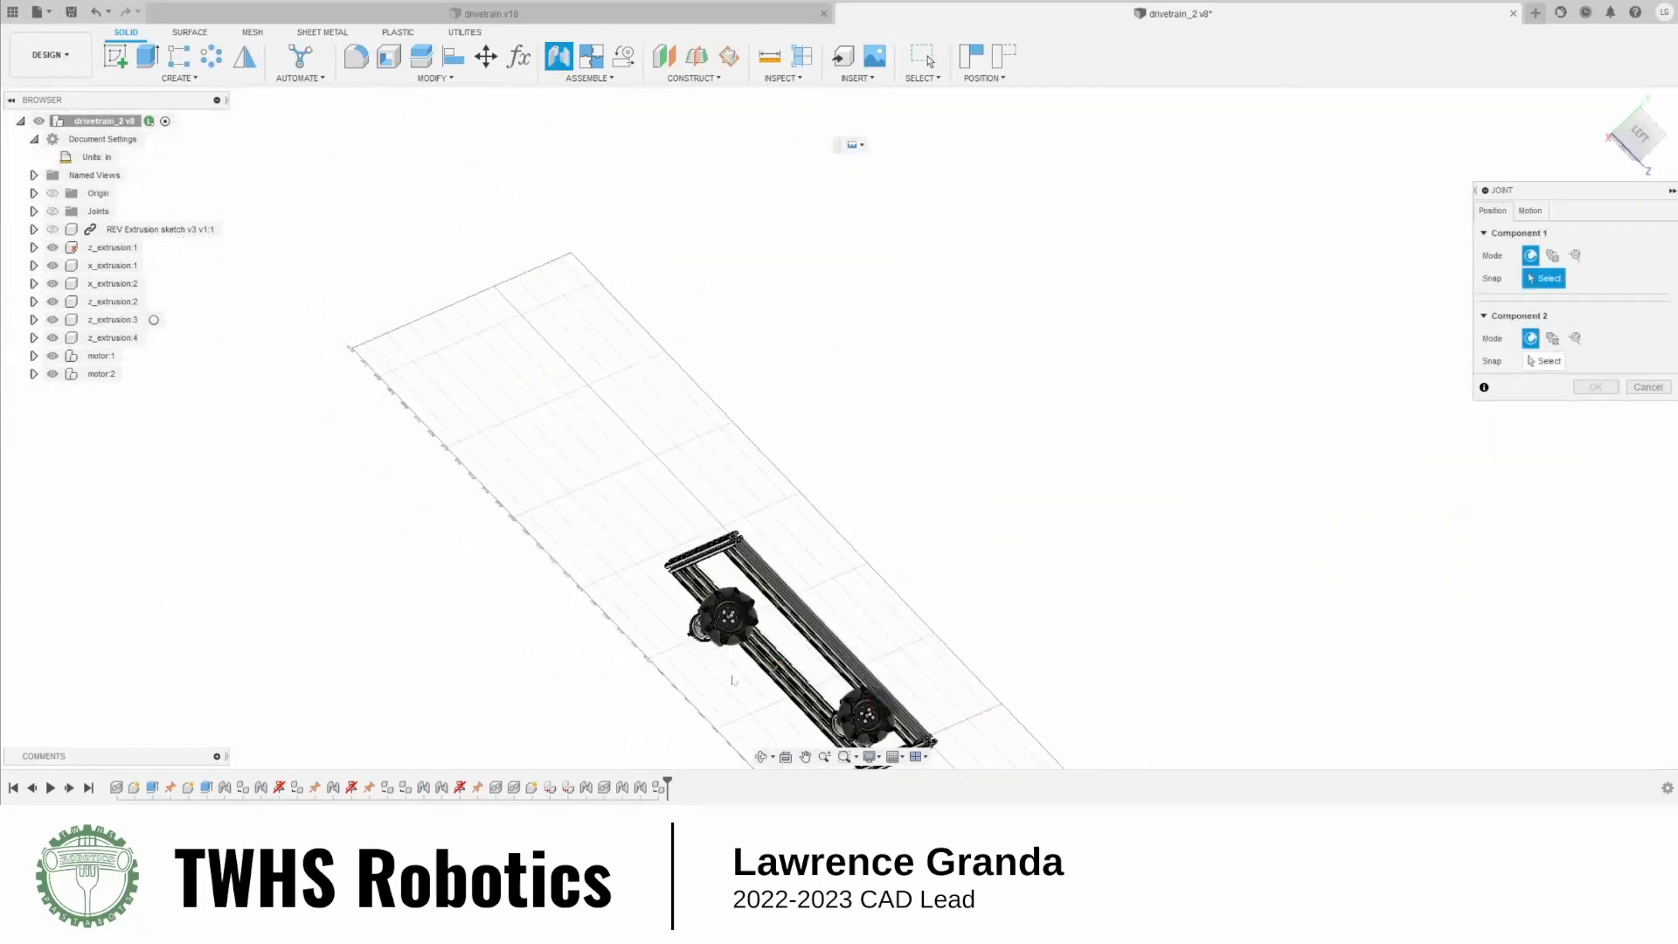
scroll(681, 622, up, 6)
mouse_move(657, 580)
shift+middle_down()
mouse_move(689, 629)
mouse_move(674, 572)
shift+middle_up()
scroll(624, 524, up, 5)
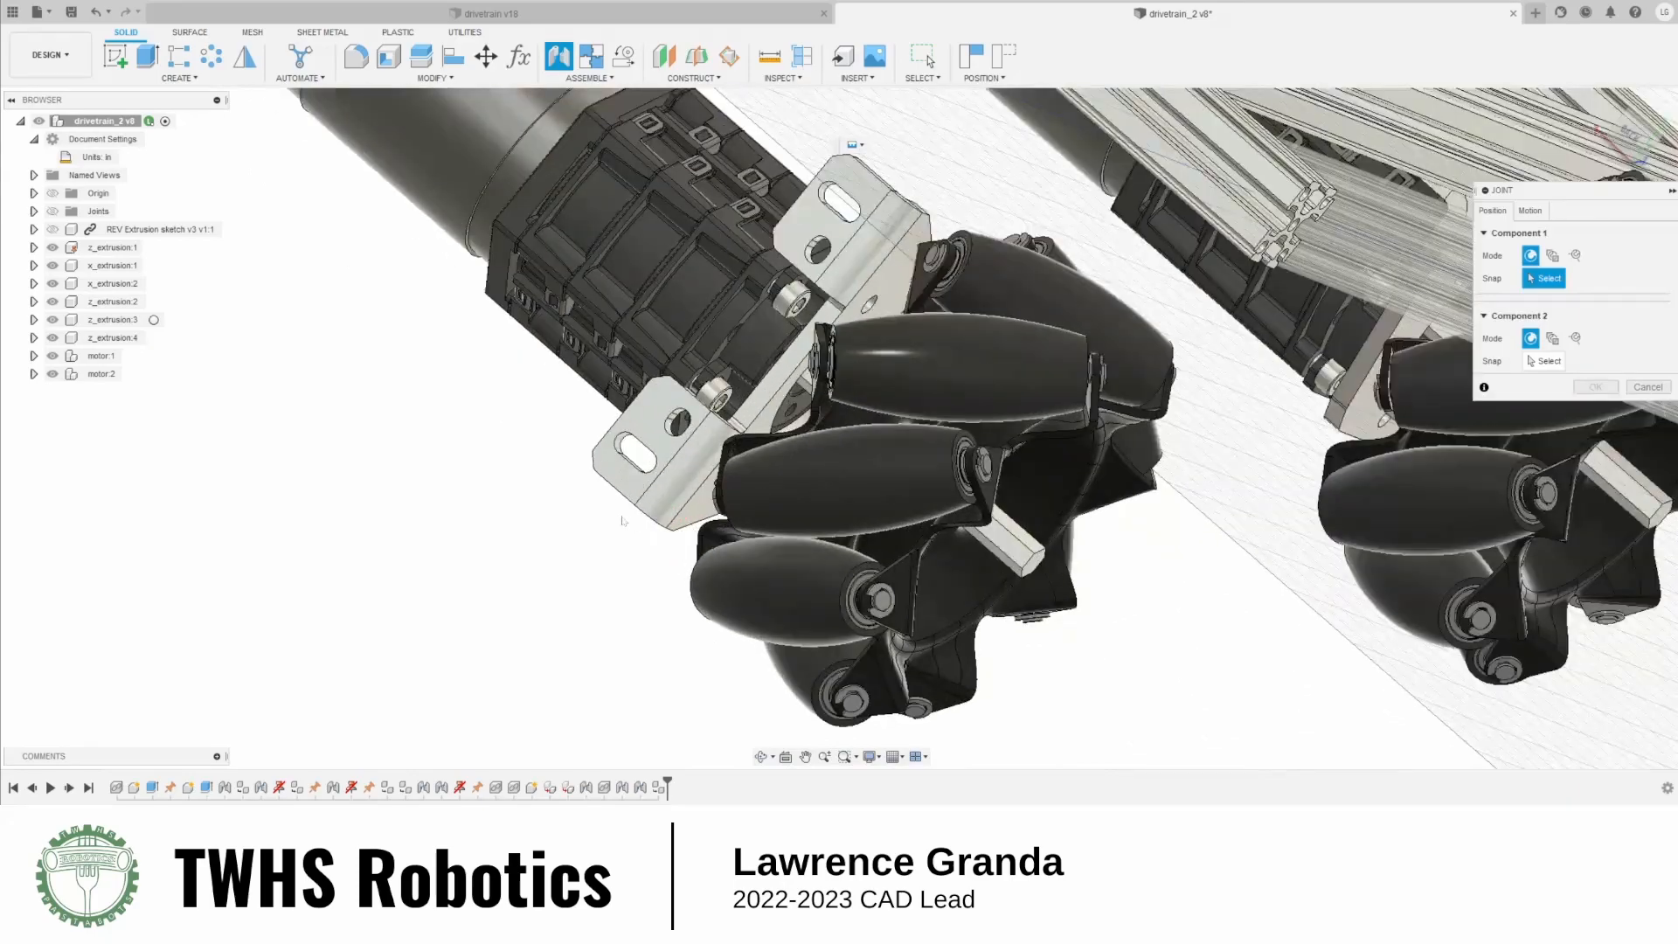
scroll(624, 516, up, 5)
click(642, 535)
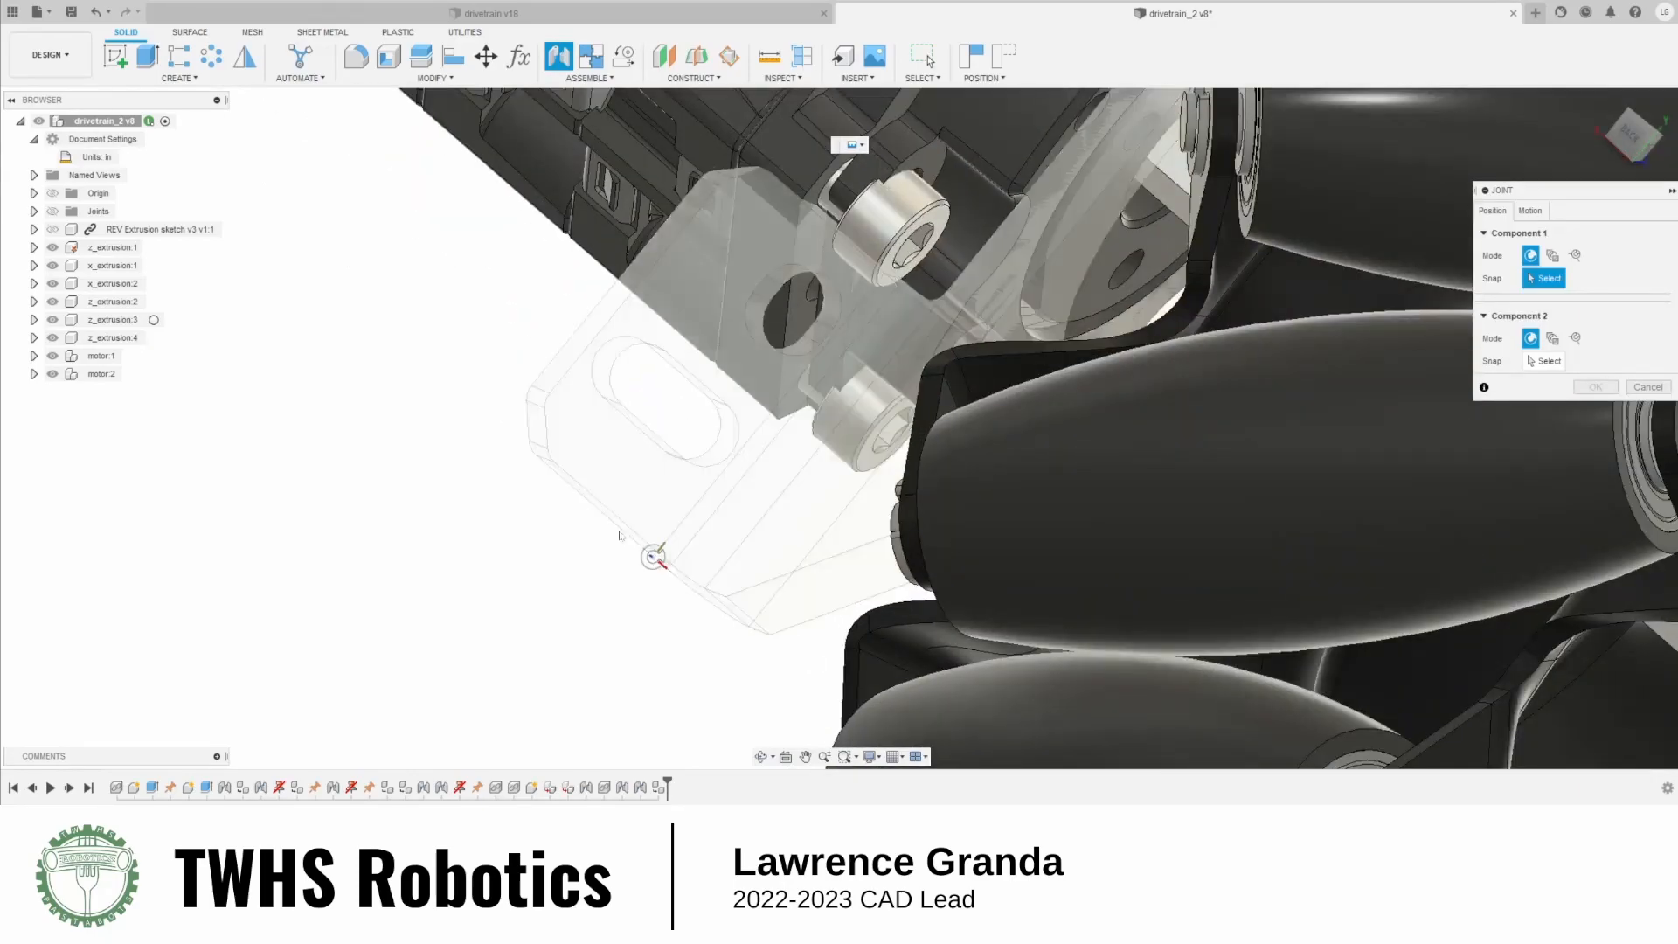
Snap the joint's second component to the underside of z_extrusion:4, at its end opposite the first motor
scroll(644, 554, down, 10)
shift+middle_drag(786, 489, 868, 332)
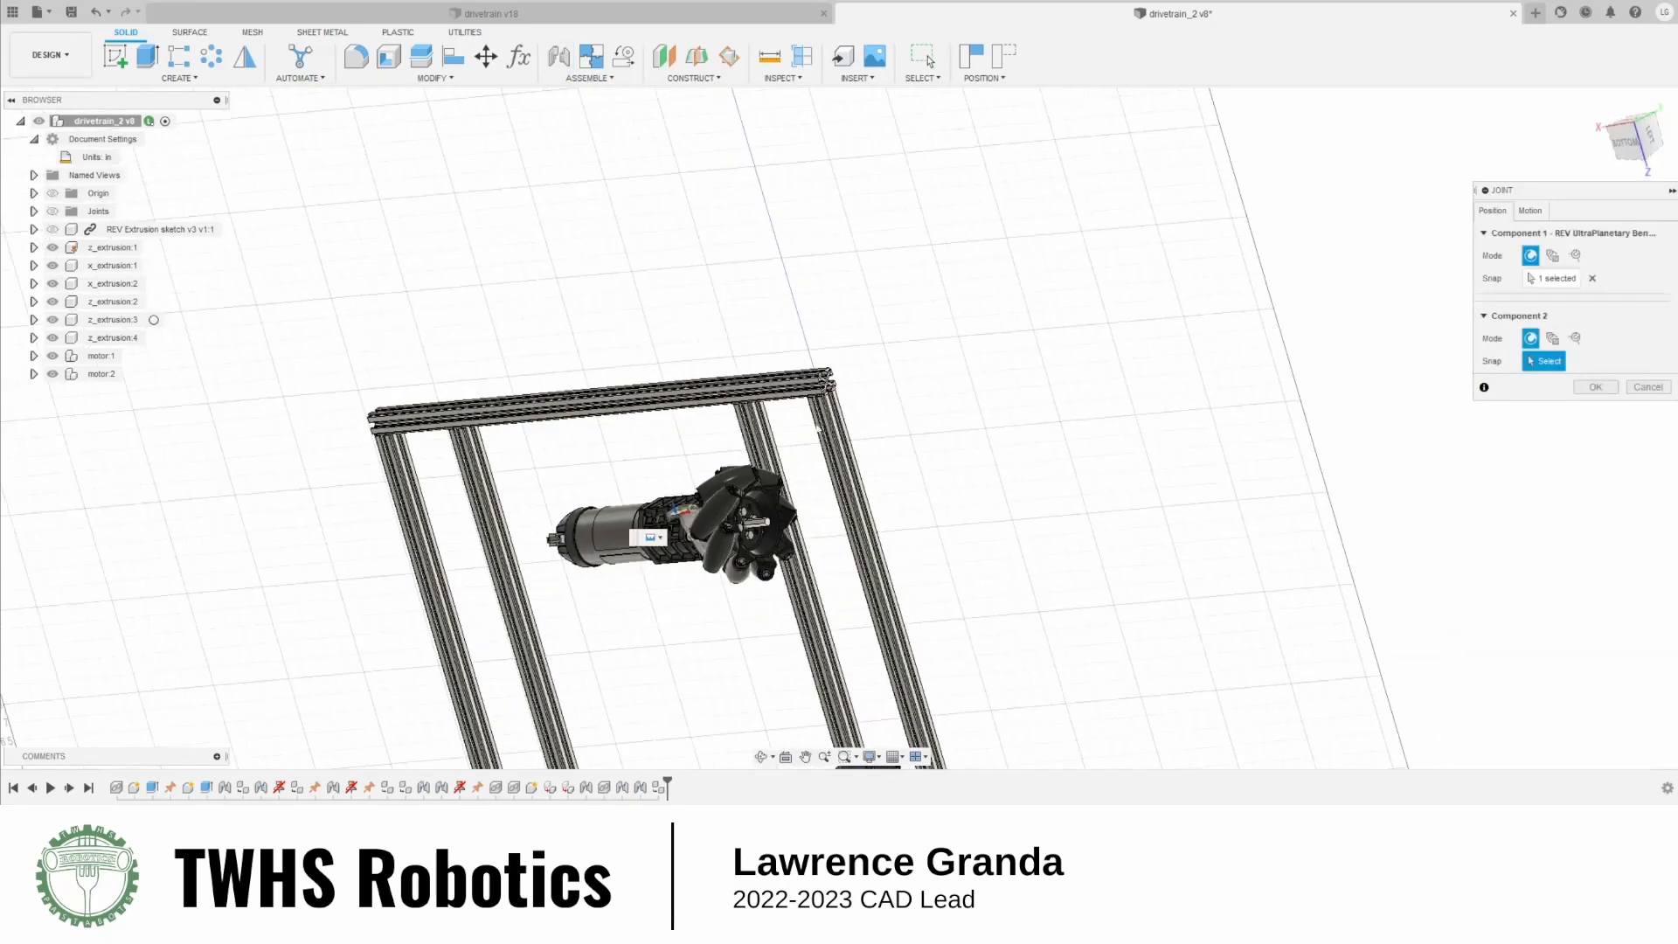
scroll(868, 332, up, 10)
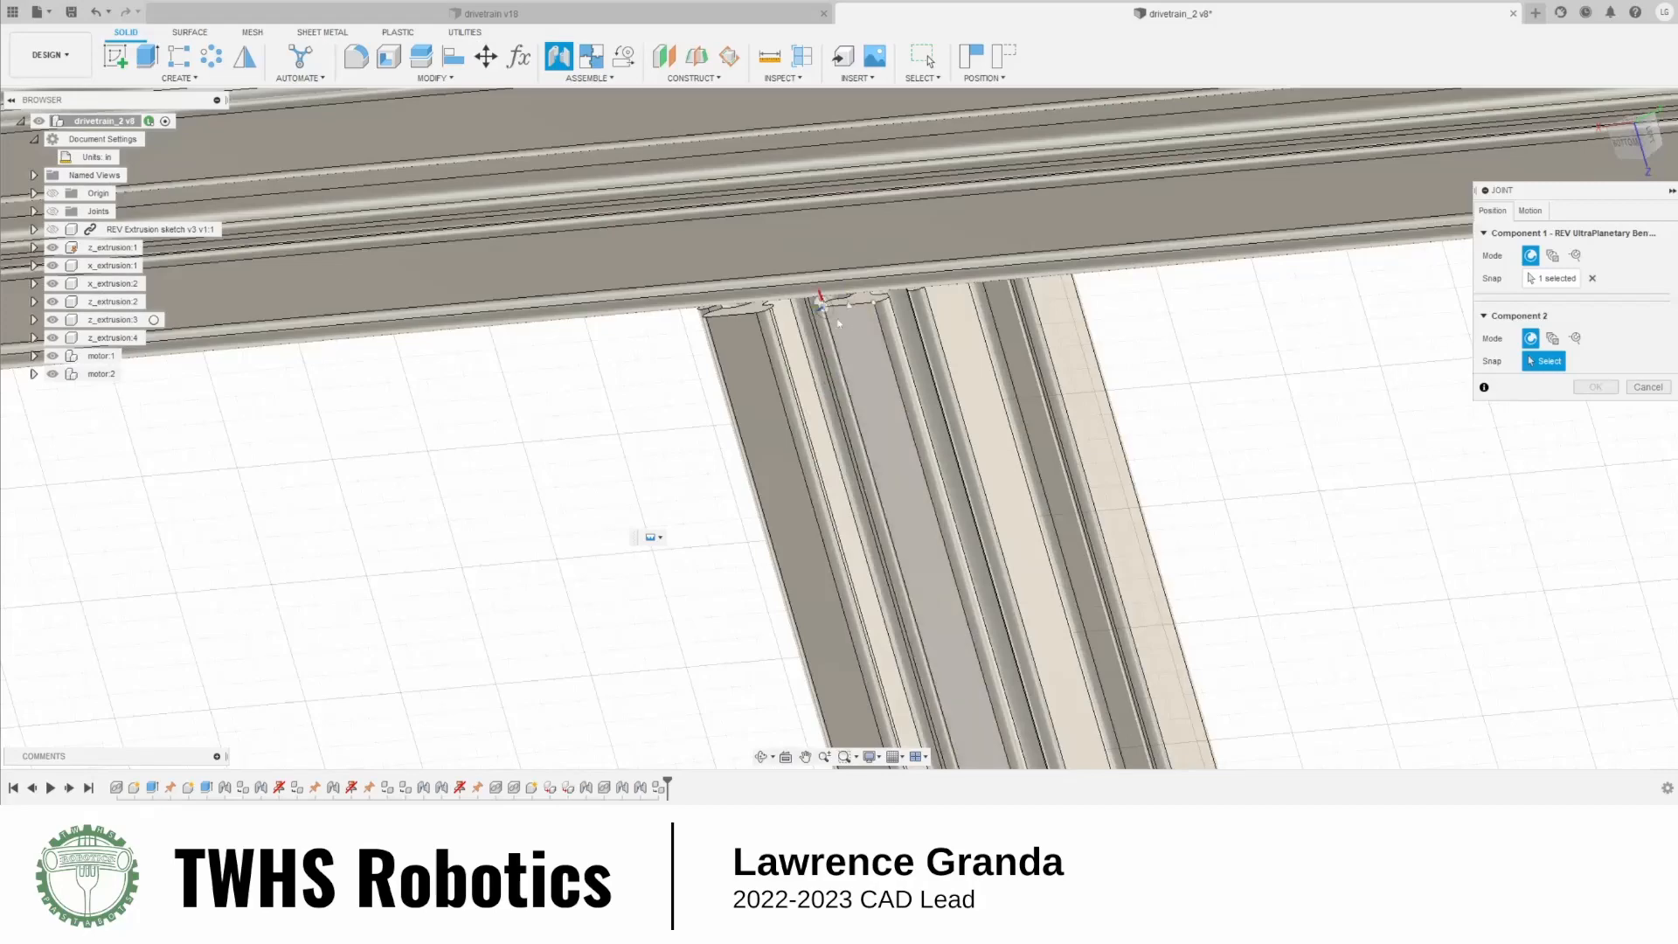
click(868, 332)
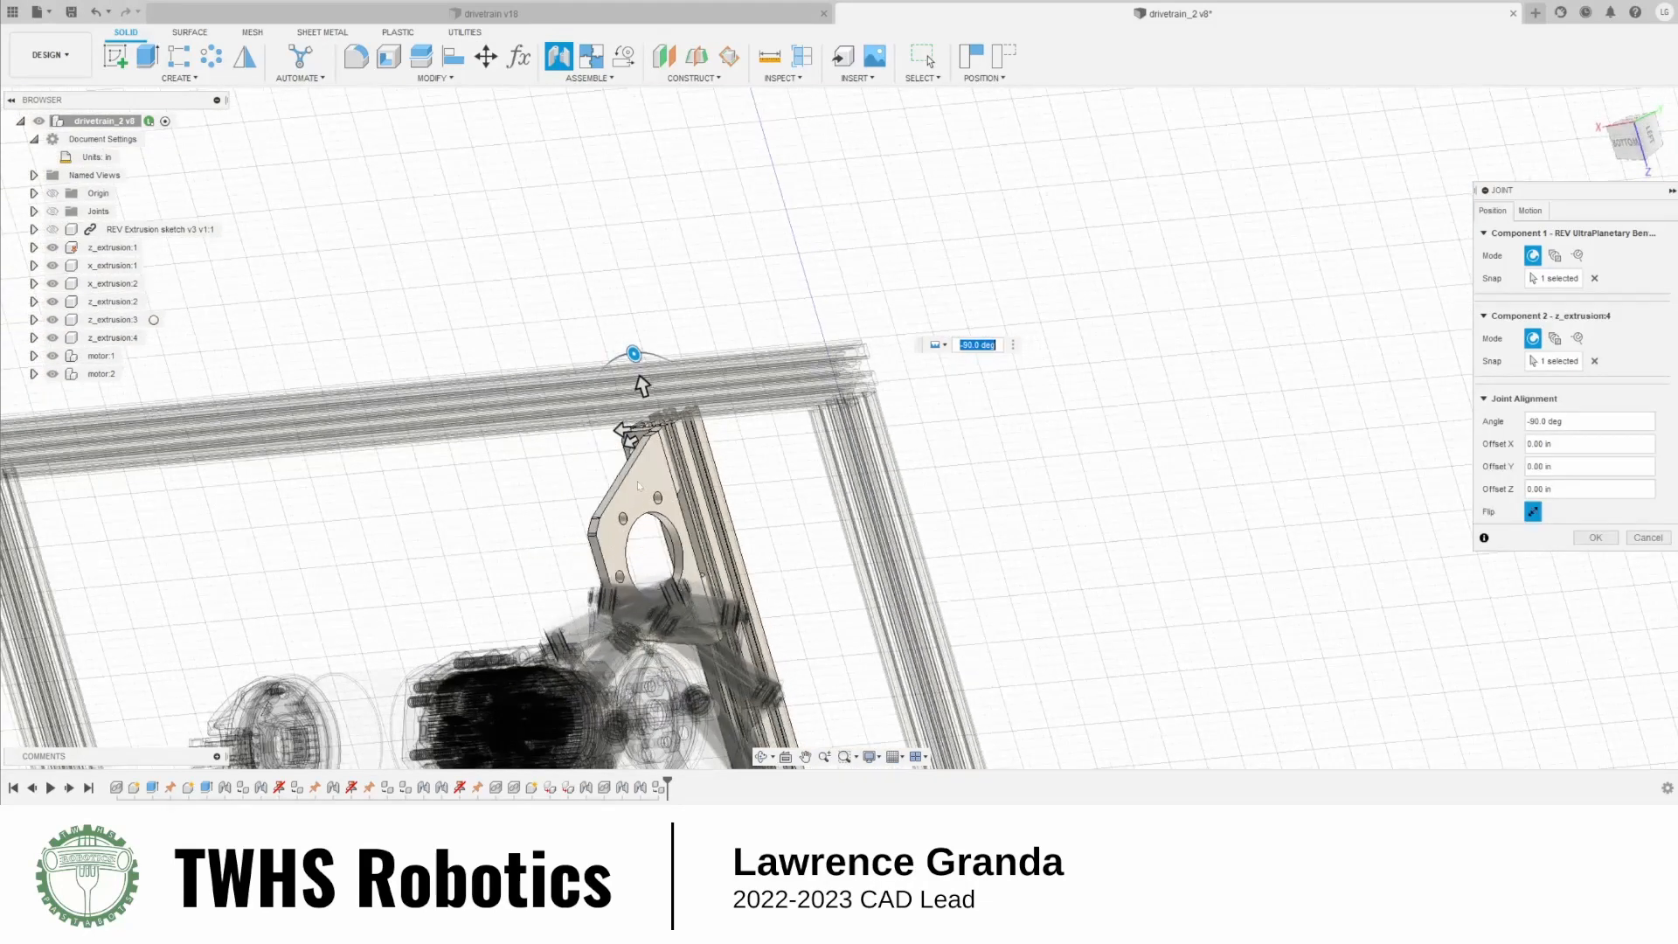
Set the joint's Offset X to -dist_bracket so the copied motor sits inside the frame, and accept the joint
scroll(637, 480, up, 5)
click(1625, 144)
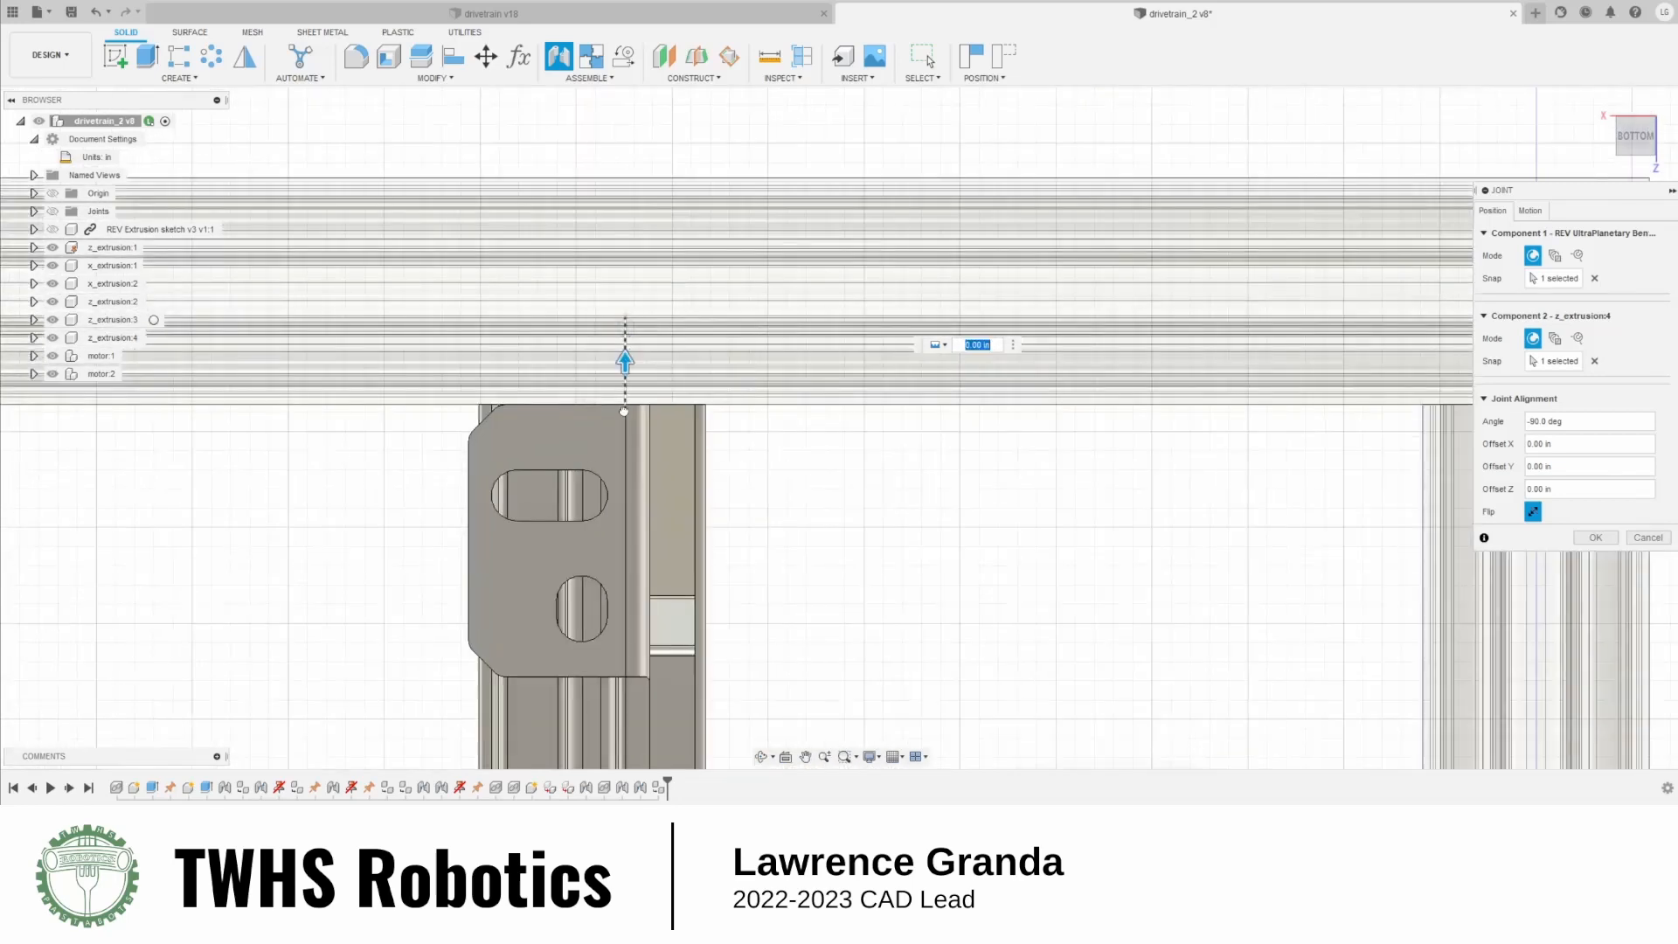
drag(625, 360, 637, 463)
text(d)
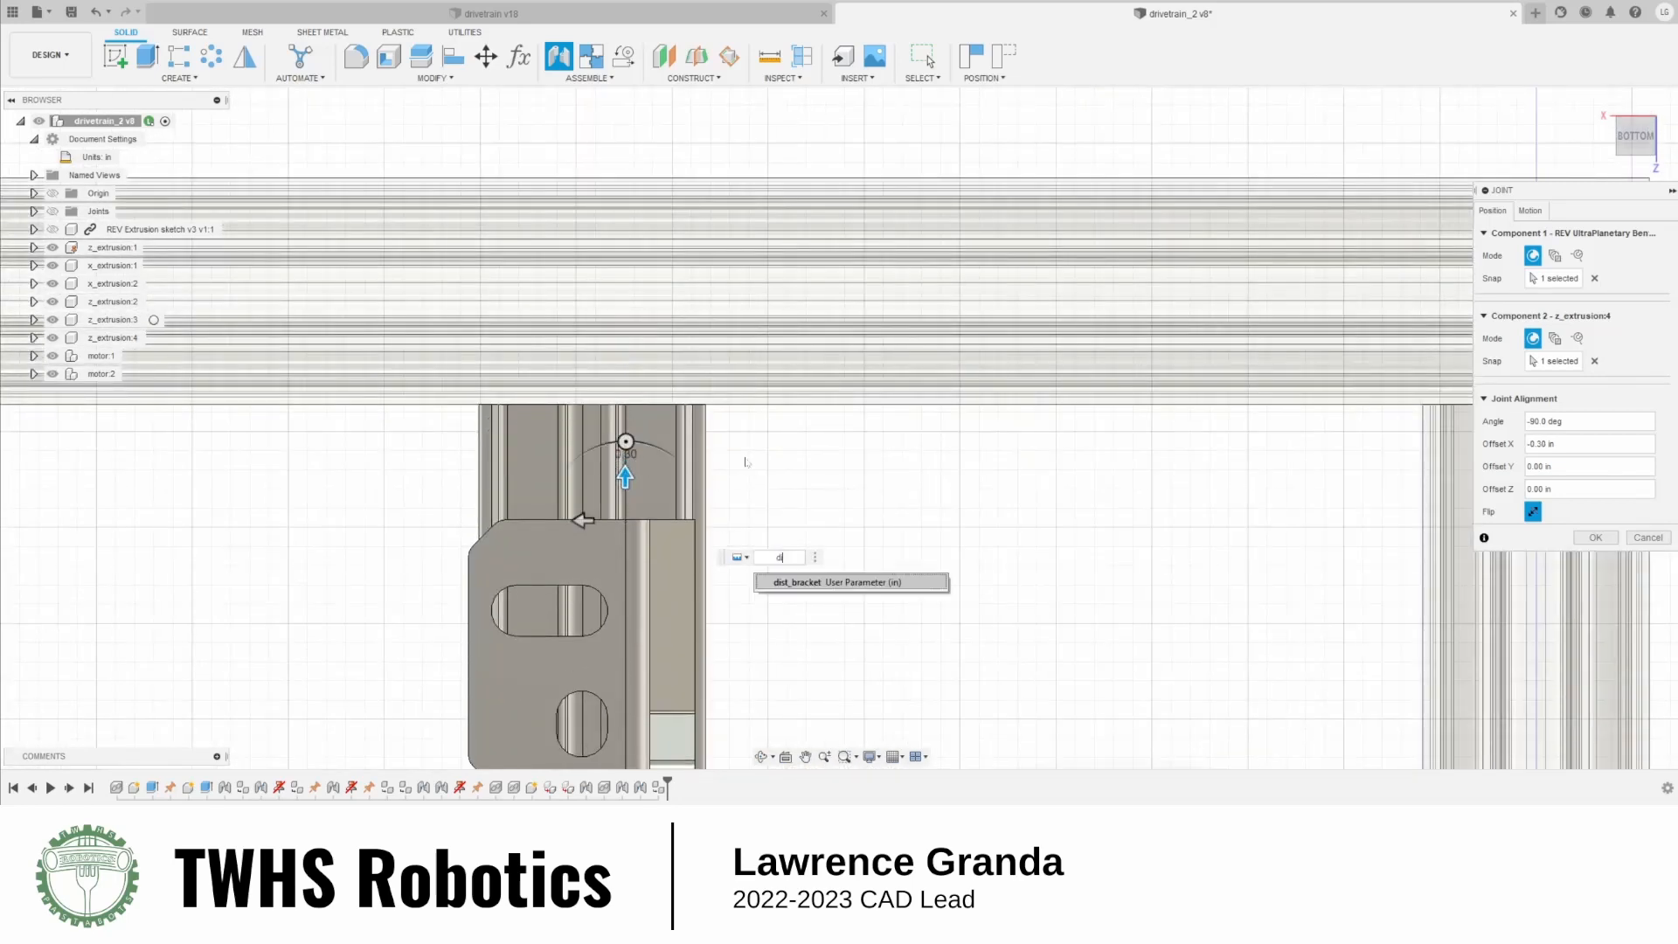
text(ist_bracket)
key(Return)
scroll(684, 447, down, 7)
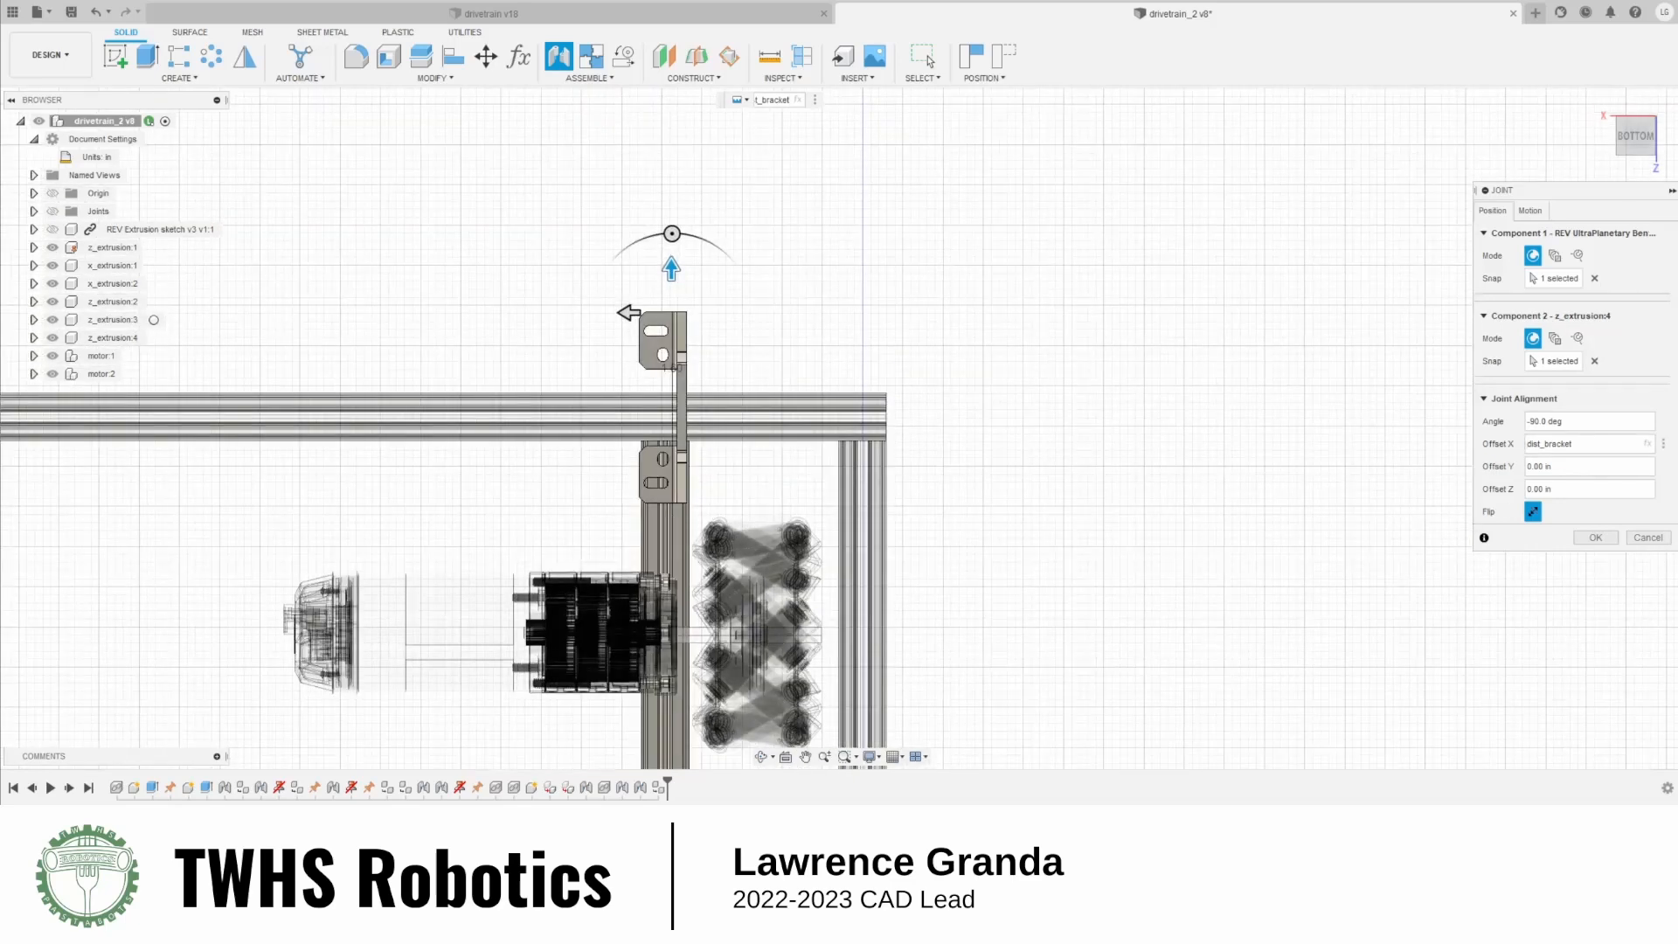
scroll(1276, 371, down, 6)
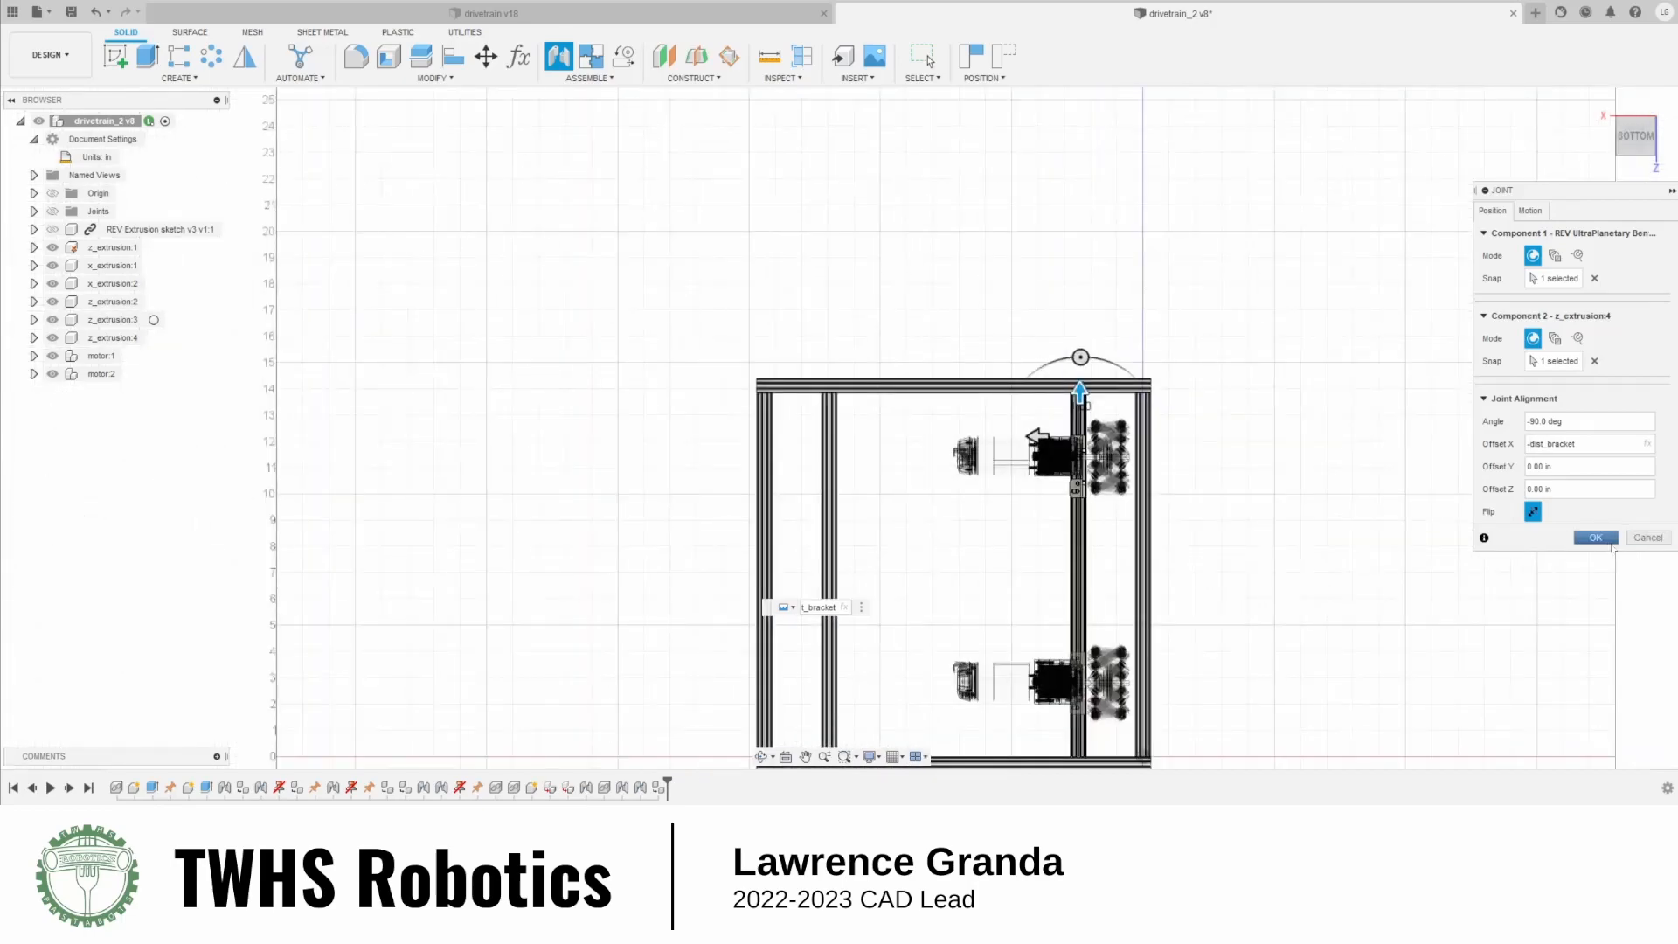
click(1596, 537)
Select motor:1 and motor:2 together and create copies of both with Move/Copy
shift+middle_drag(1281, 438, 1319, 601)
scroll(1324, 598, down, 3)
scroll(1326, 600, up, 4)
scroll(1301, 598, down, 3)
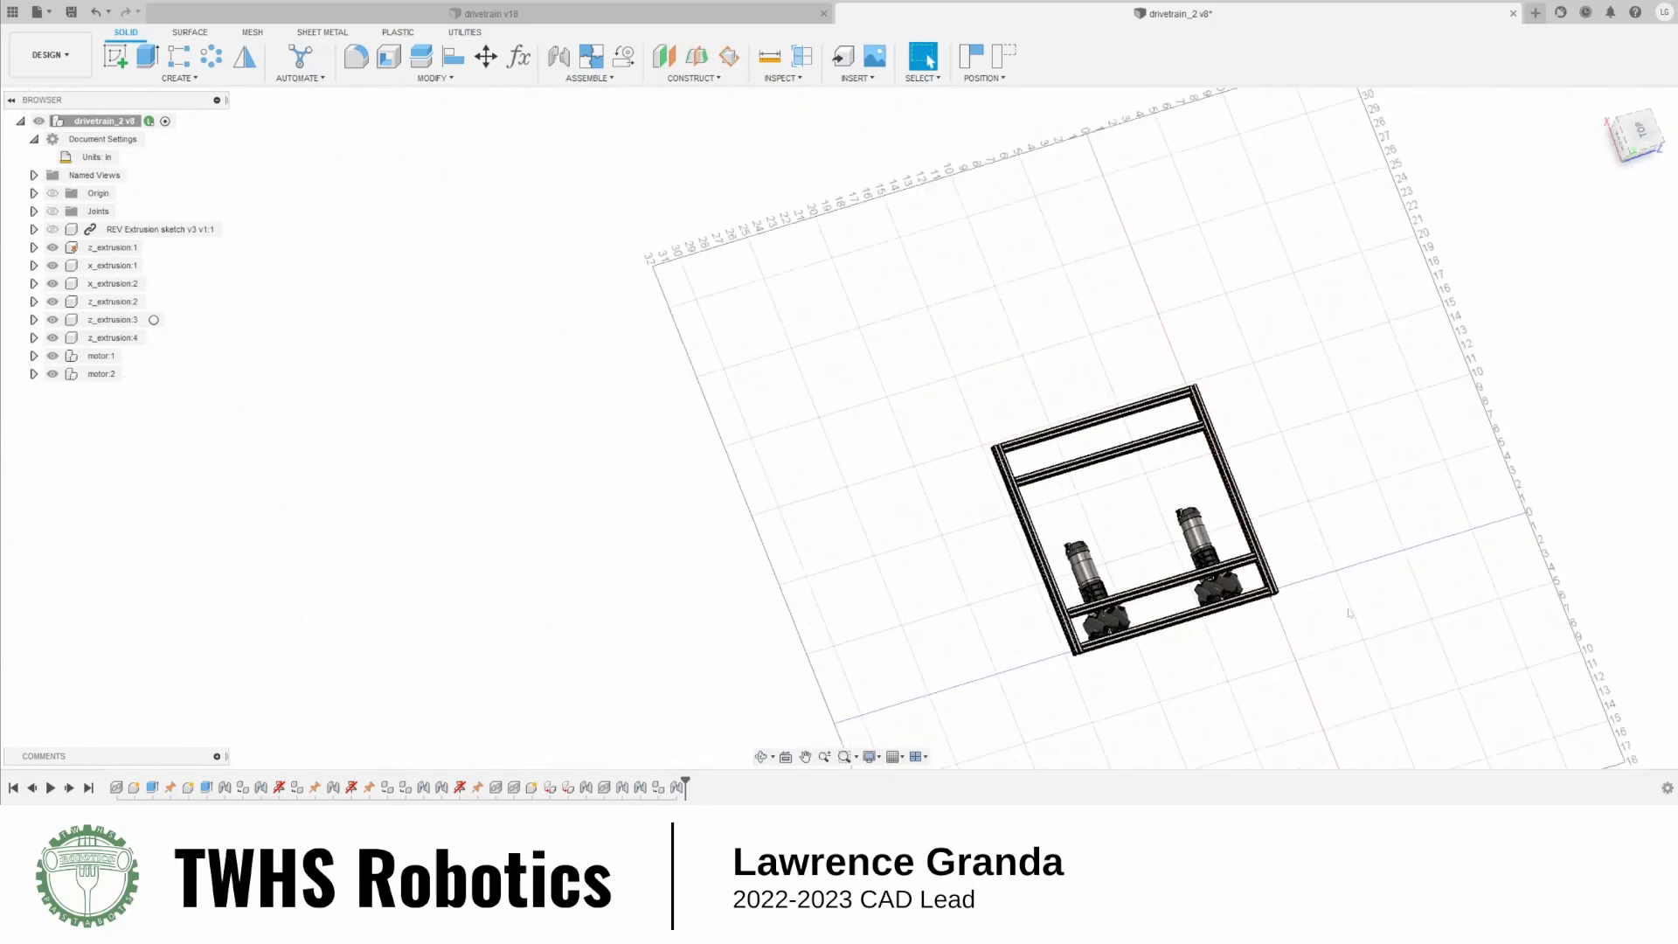
scroll(1367, 711, up, 5)
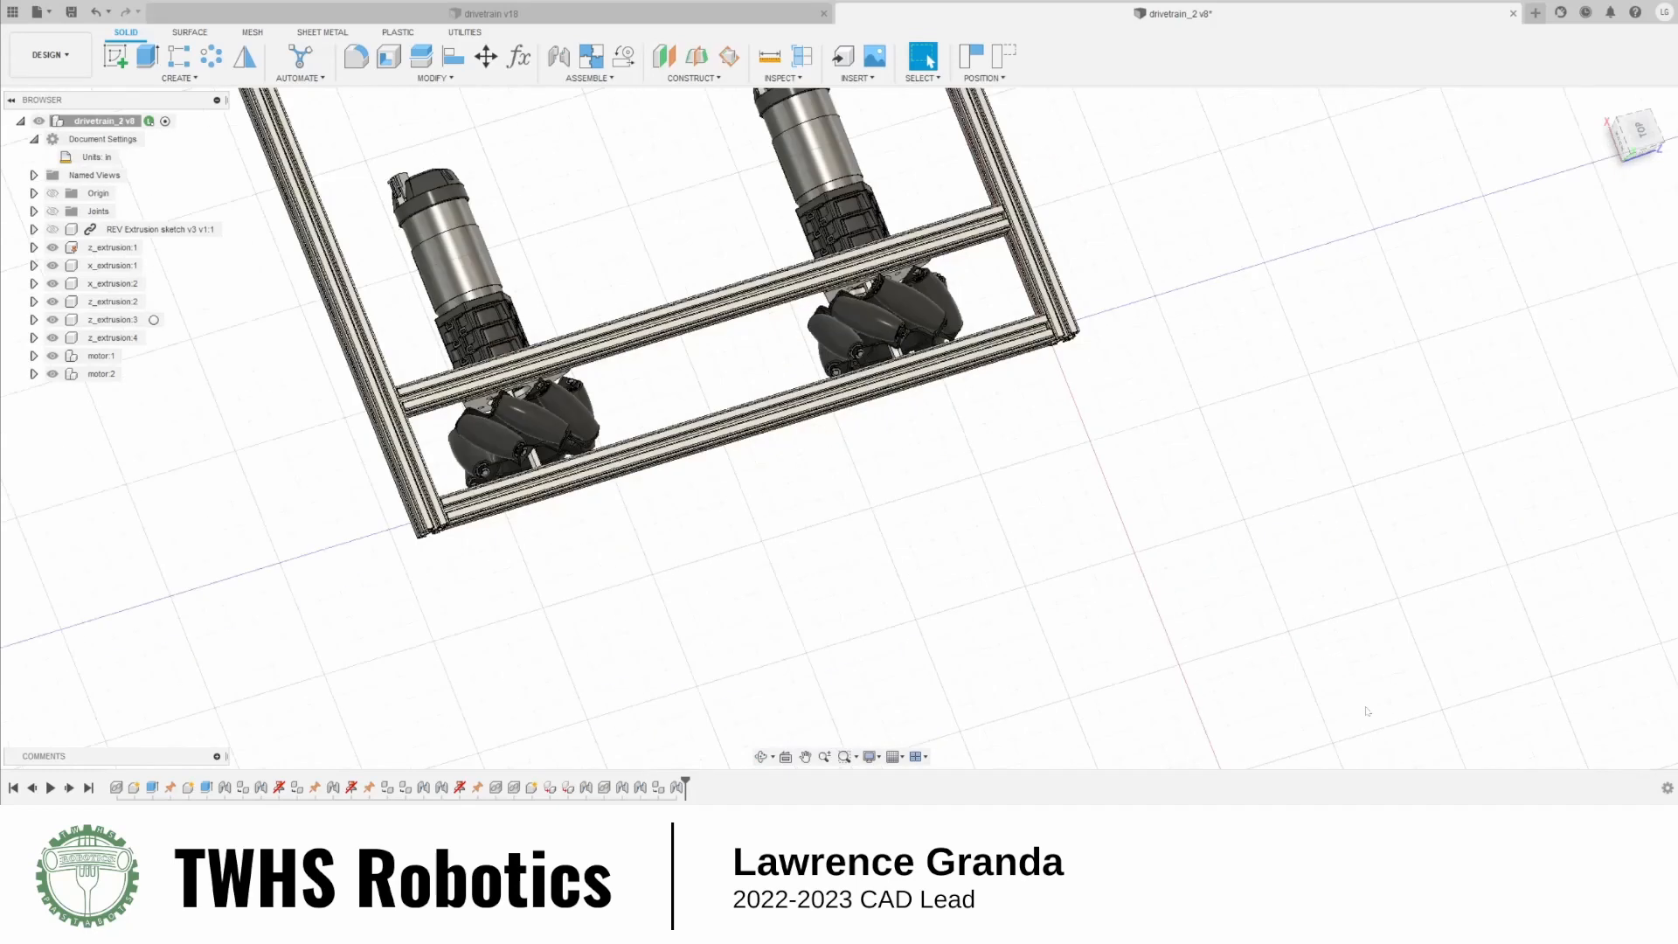
click(96, 373)
ctrl+click(104, 356)
scroll(761, 603, down, 4)
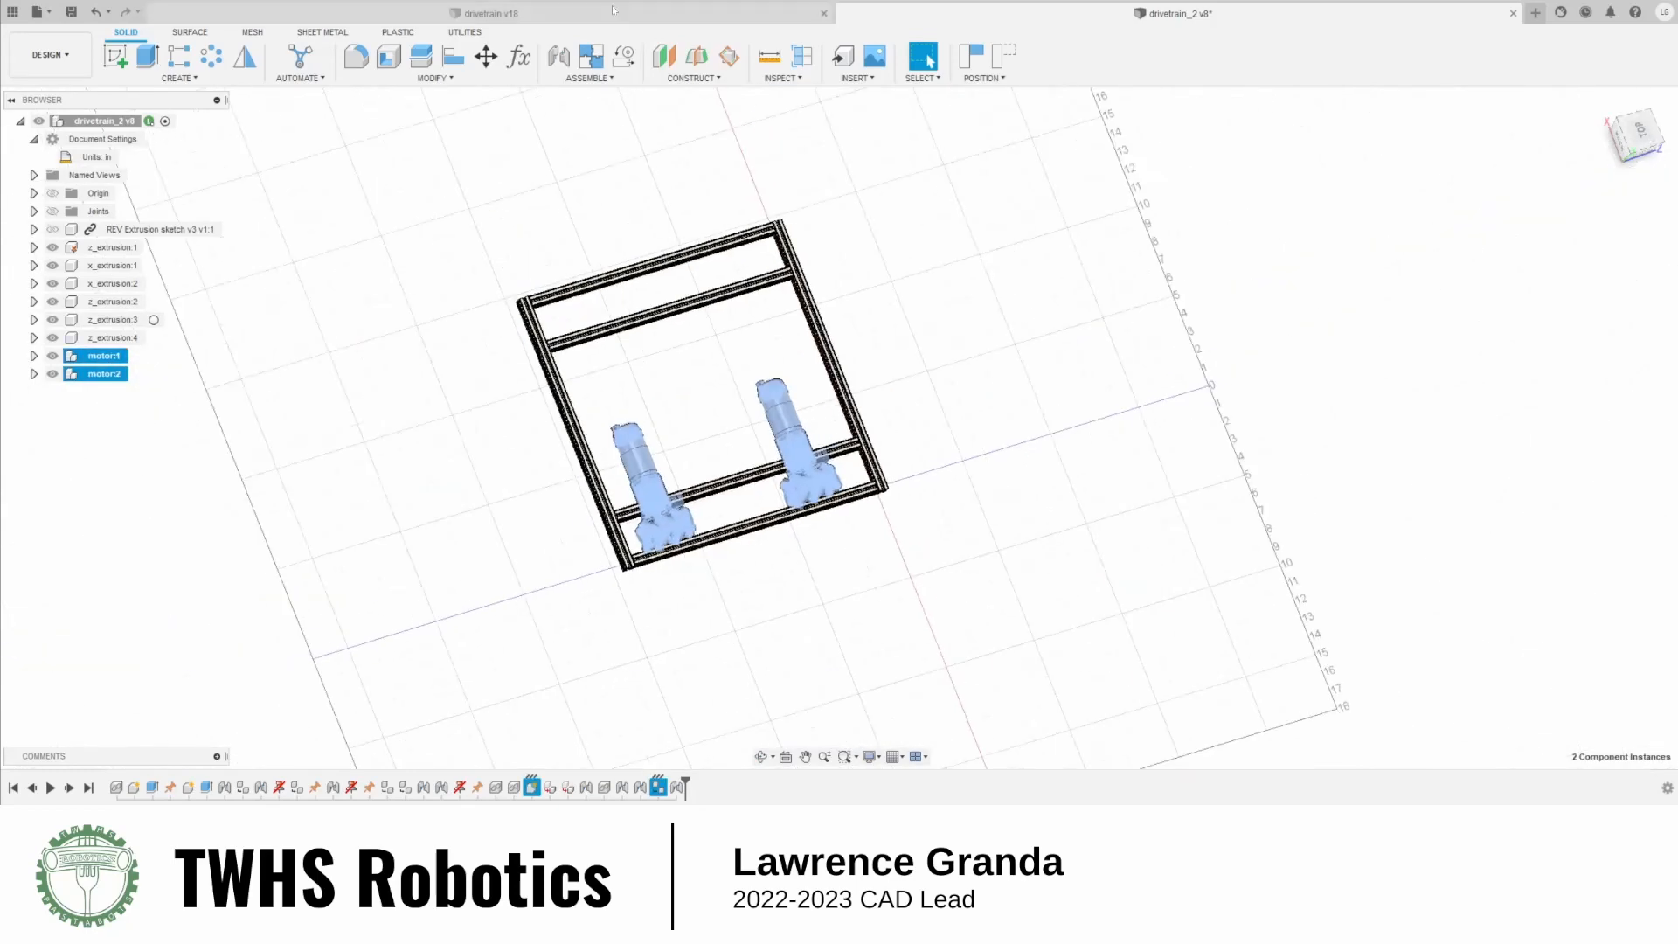
click(486, 56)
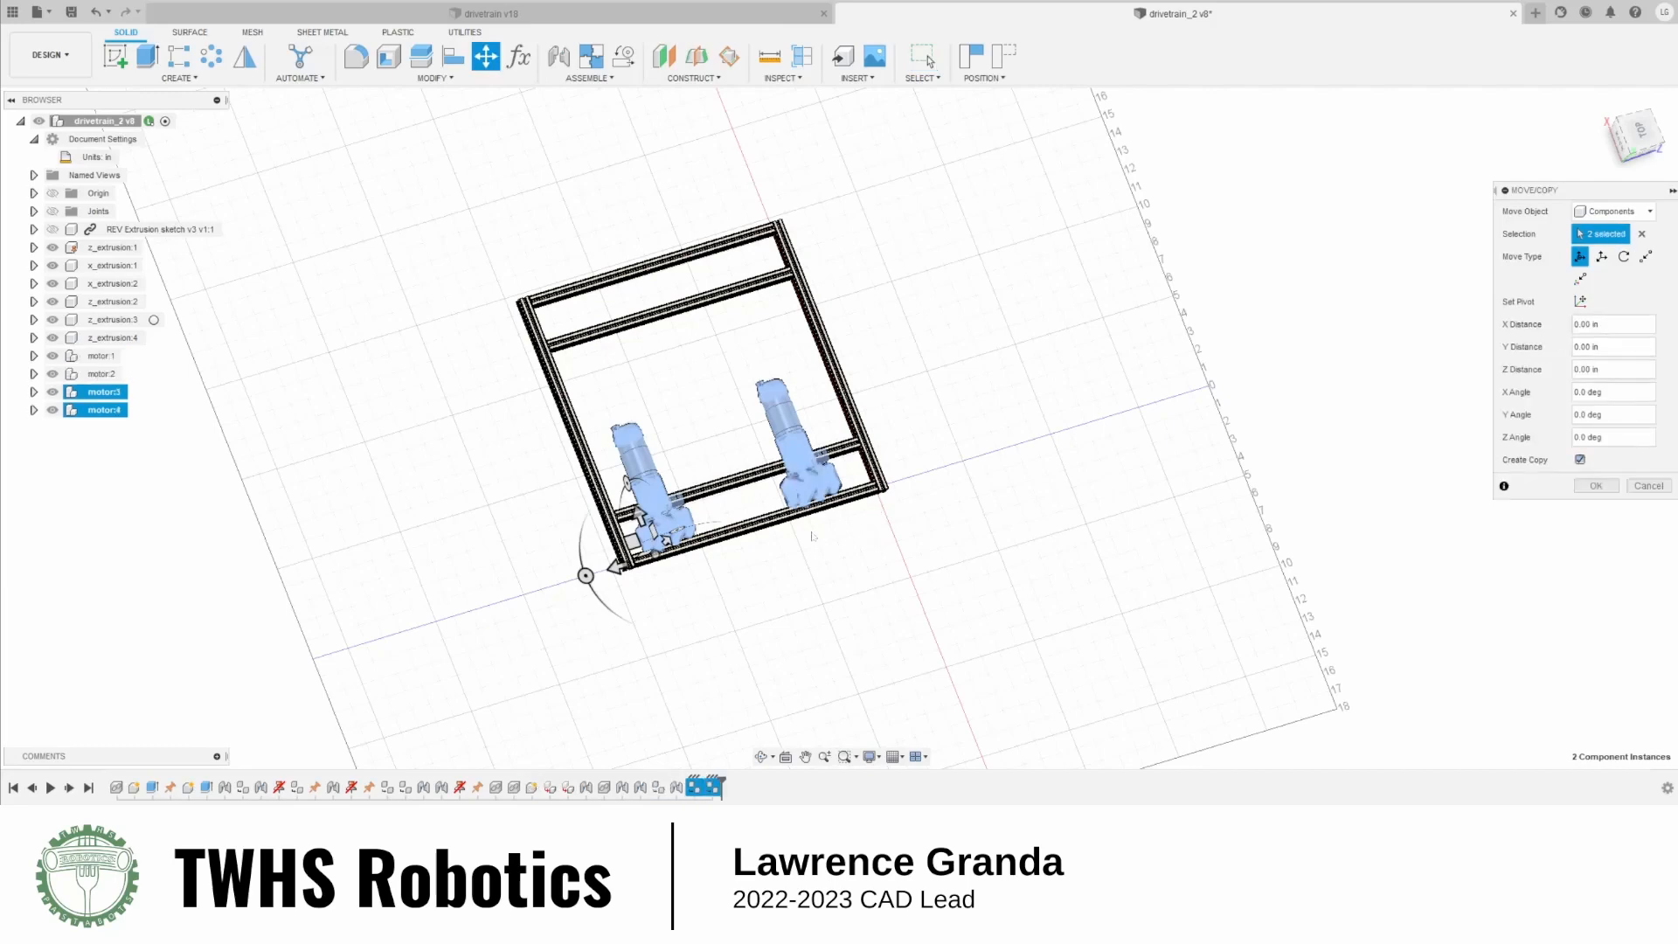
Rotate the two motor copies 180 degrees about Z, move them into the frame with about 13.5 in along Y, and accept
drag(585, 576, 614, 544)
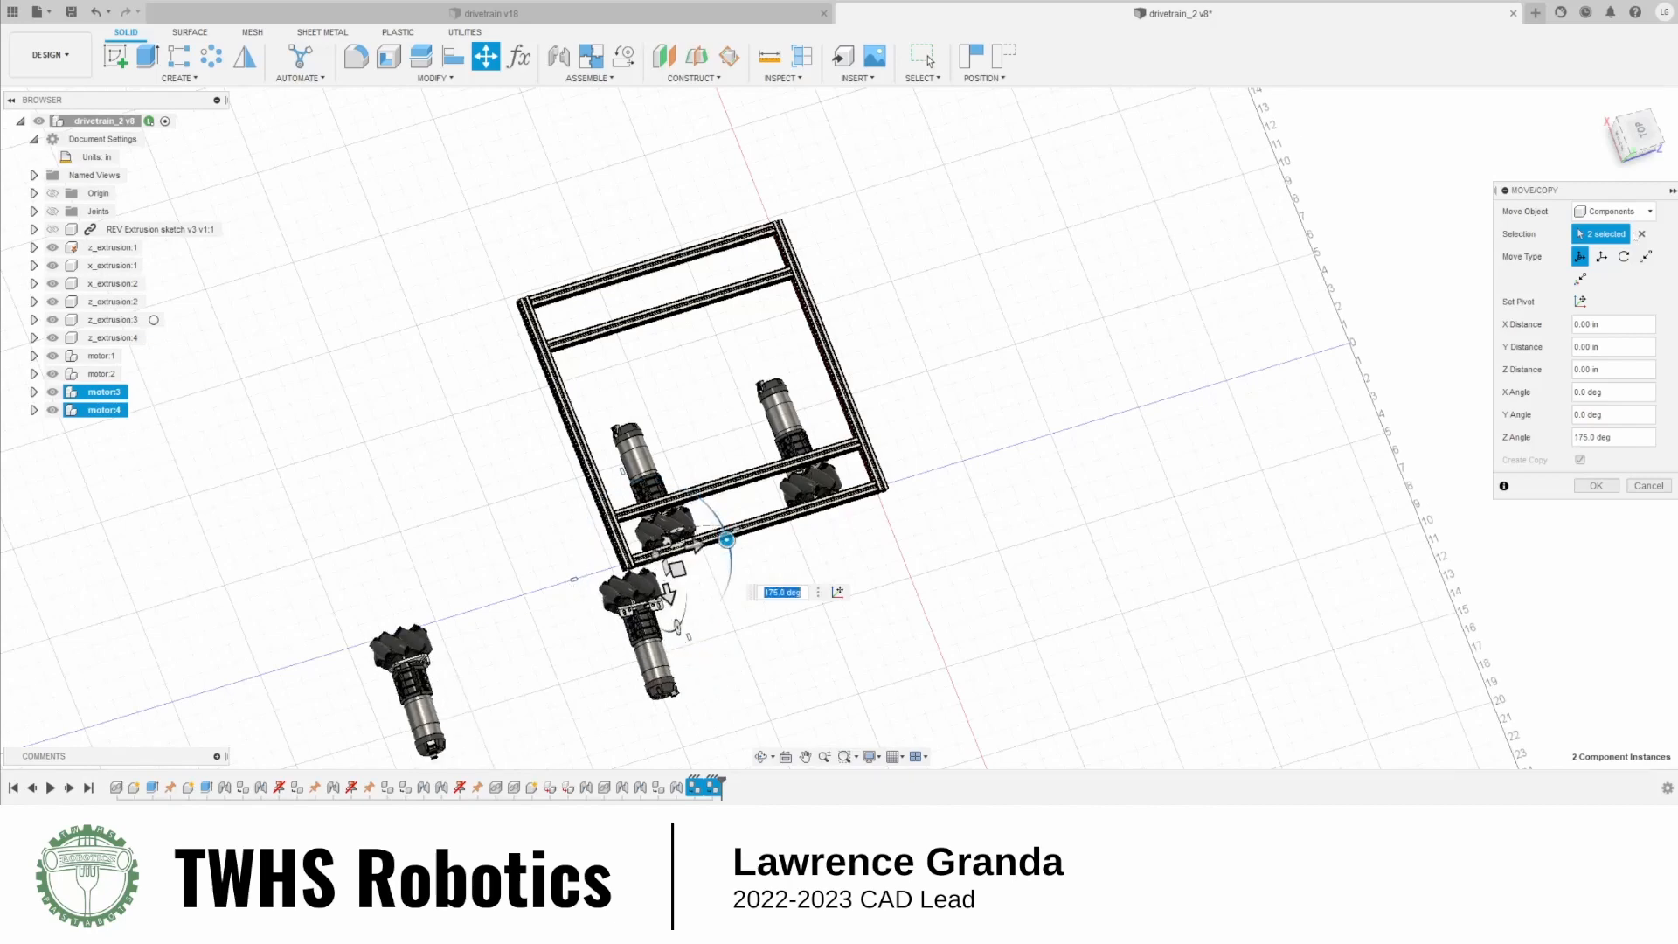
click(1639, 133)
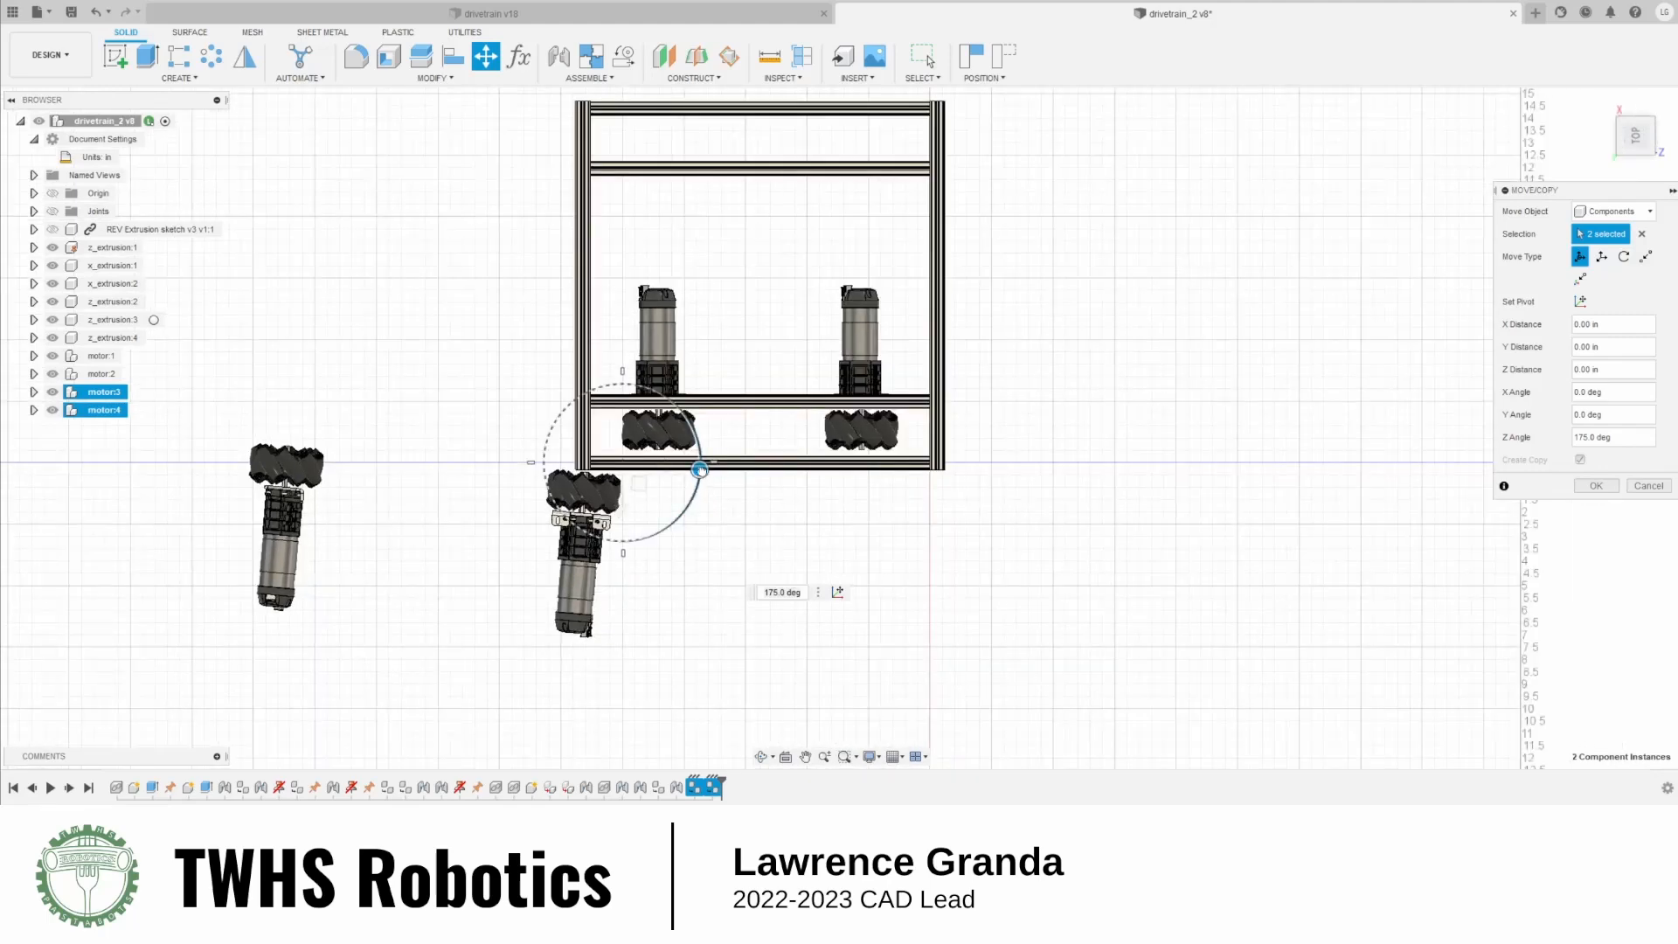
drag(700, 470, 698, 463)
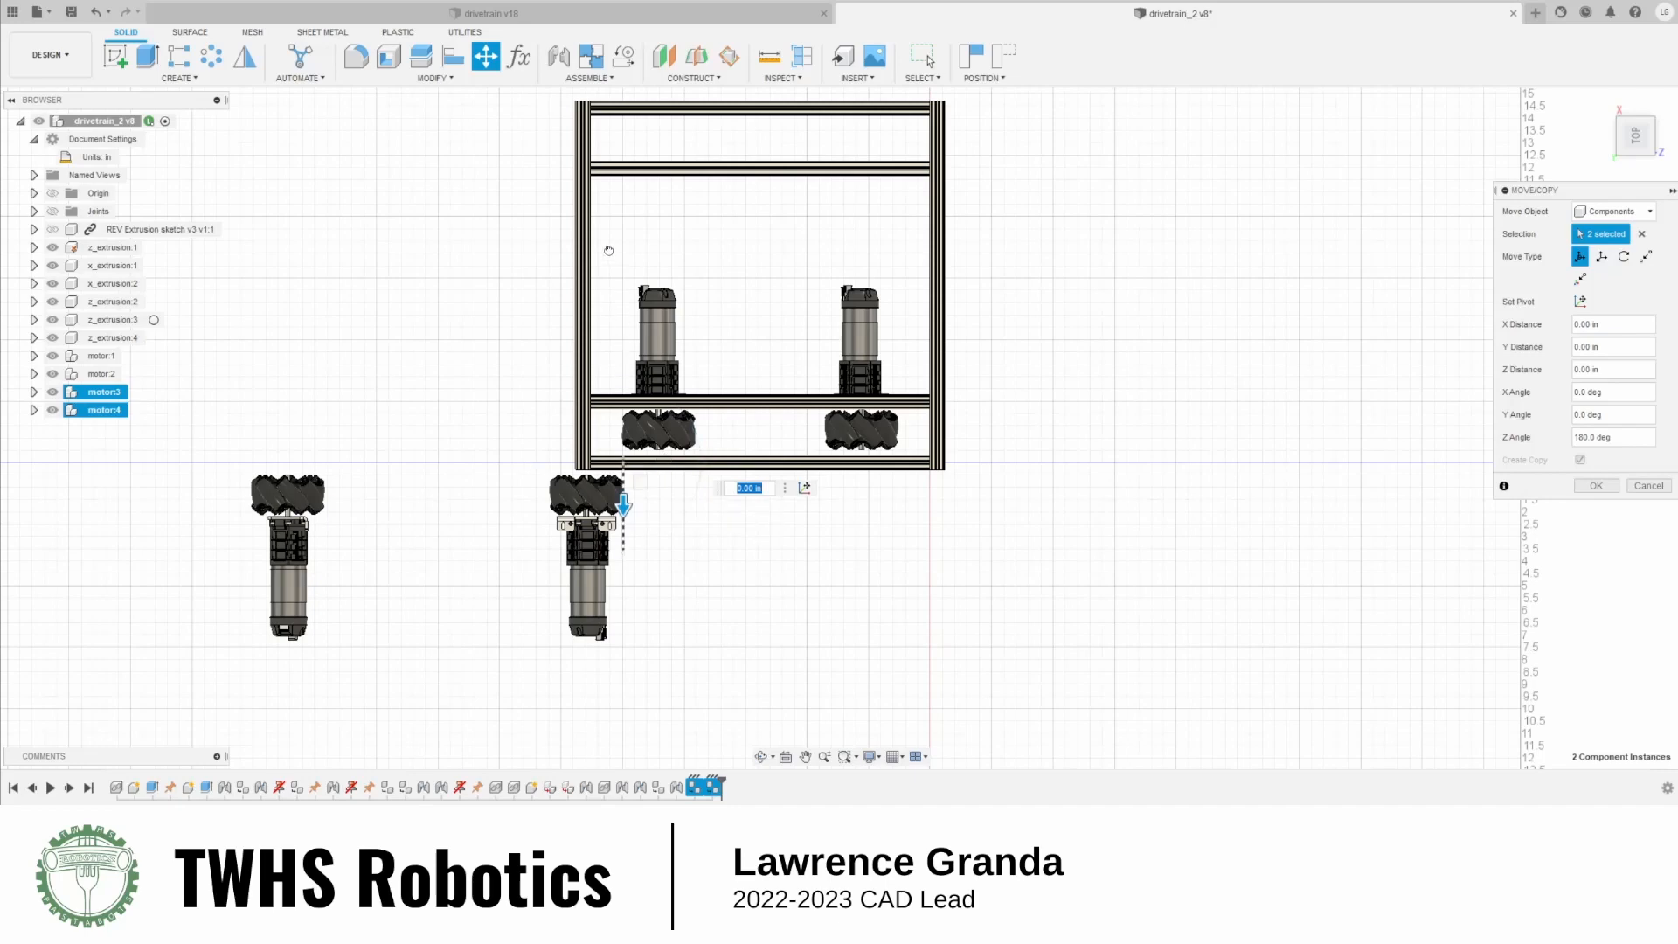
drag(622, 504, 994, 225)
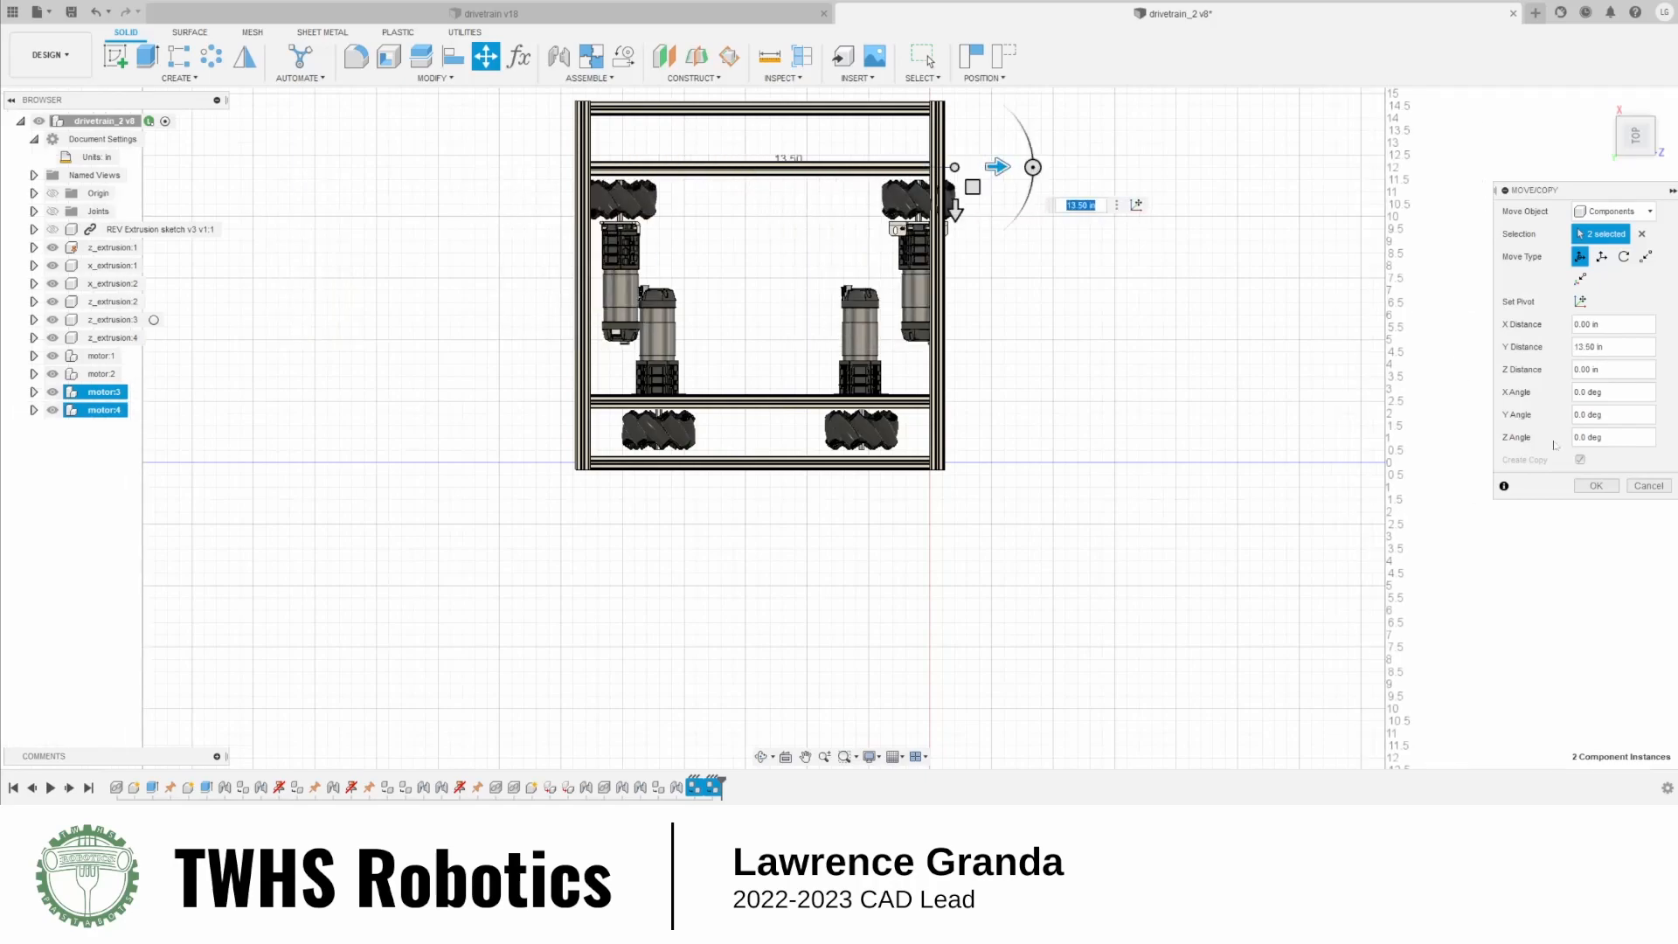
click(1594, 485)
Start a joint and snap its first component to the outer end edge of one copied motor's bent bracket tab
shift+middle_drag(1092, 454, 1044, 364)
scroll(1044, 365, up, 10)
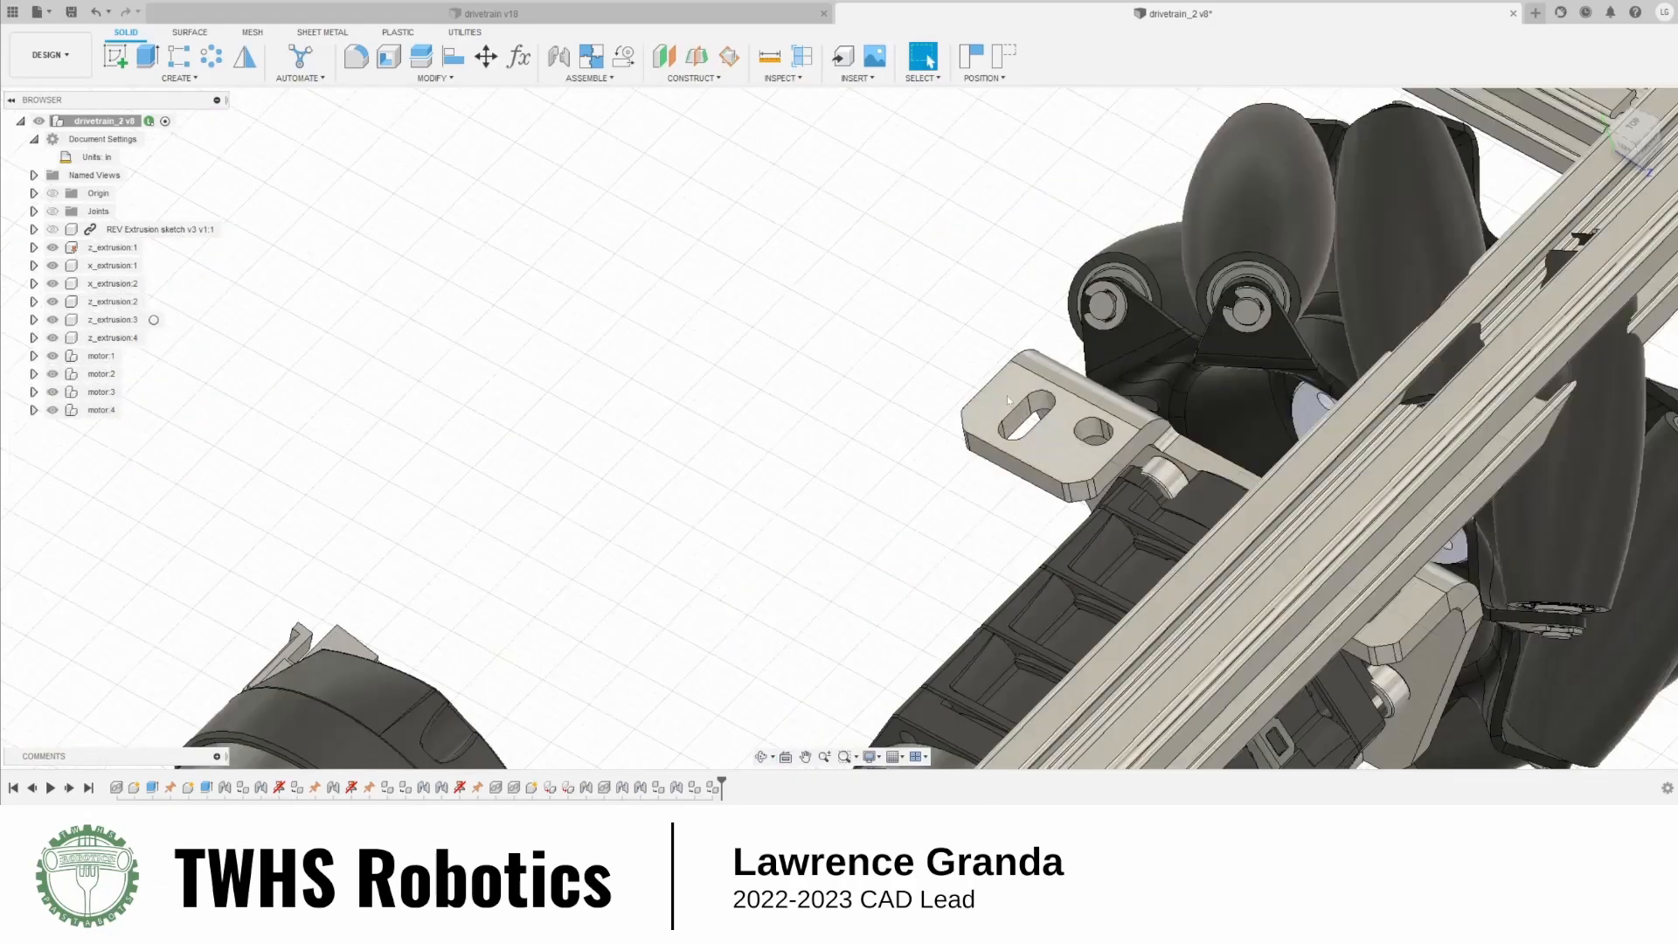
scroll(1042, 422, down, 8)
scroll(1344, 553, up, 8)
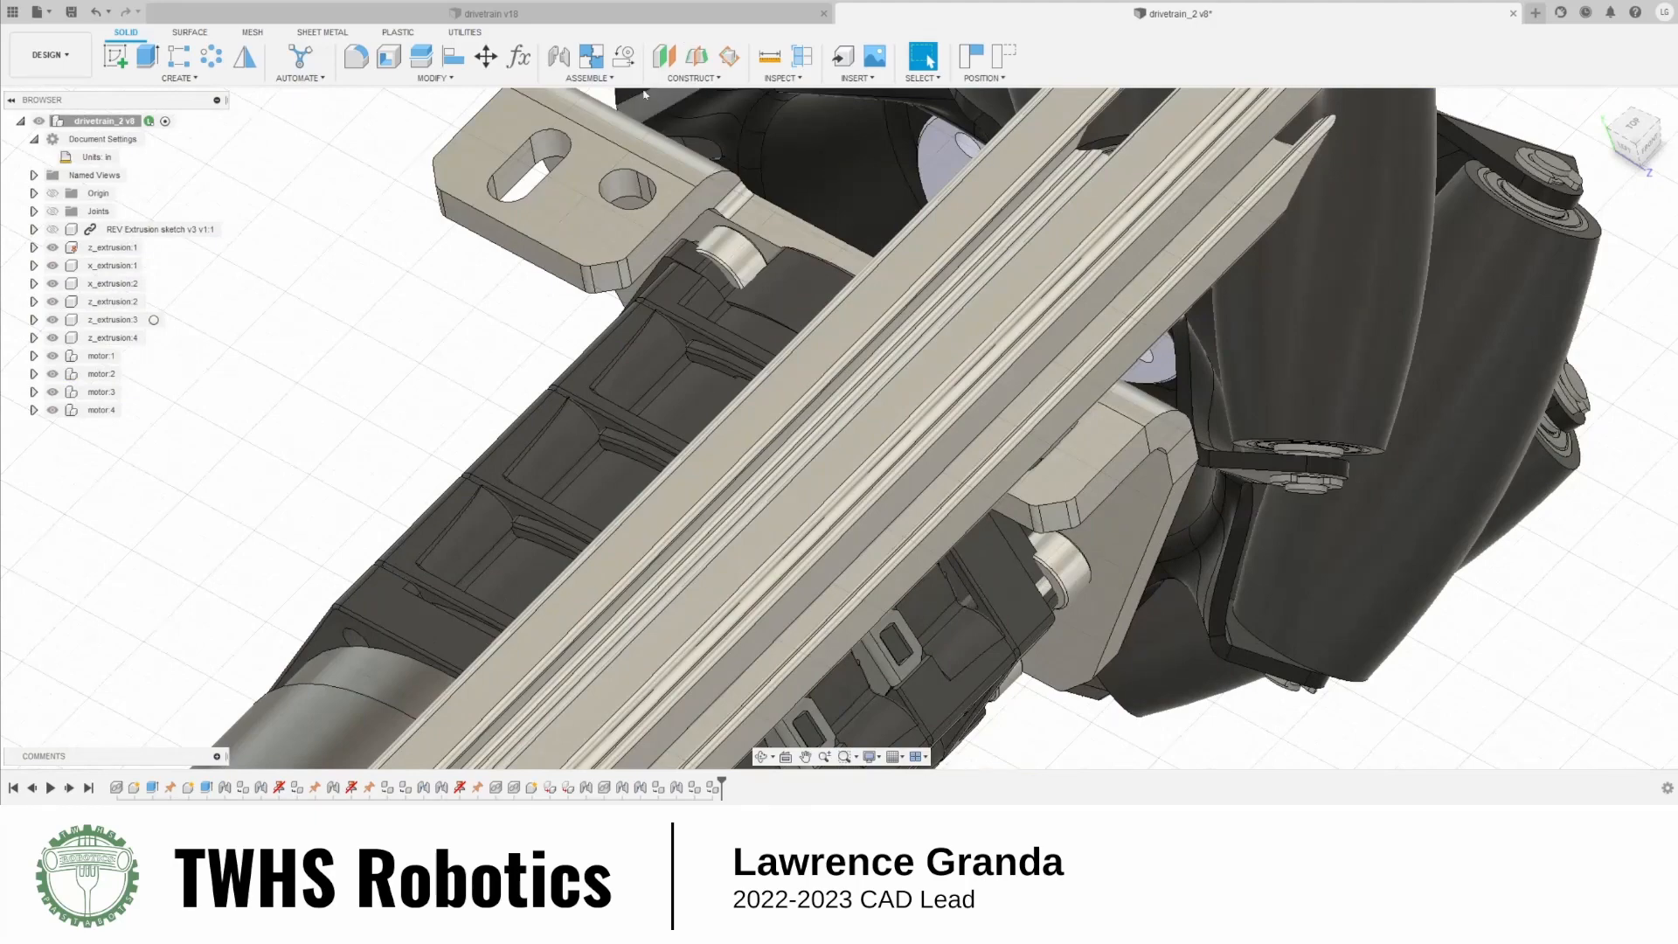
key(j)
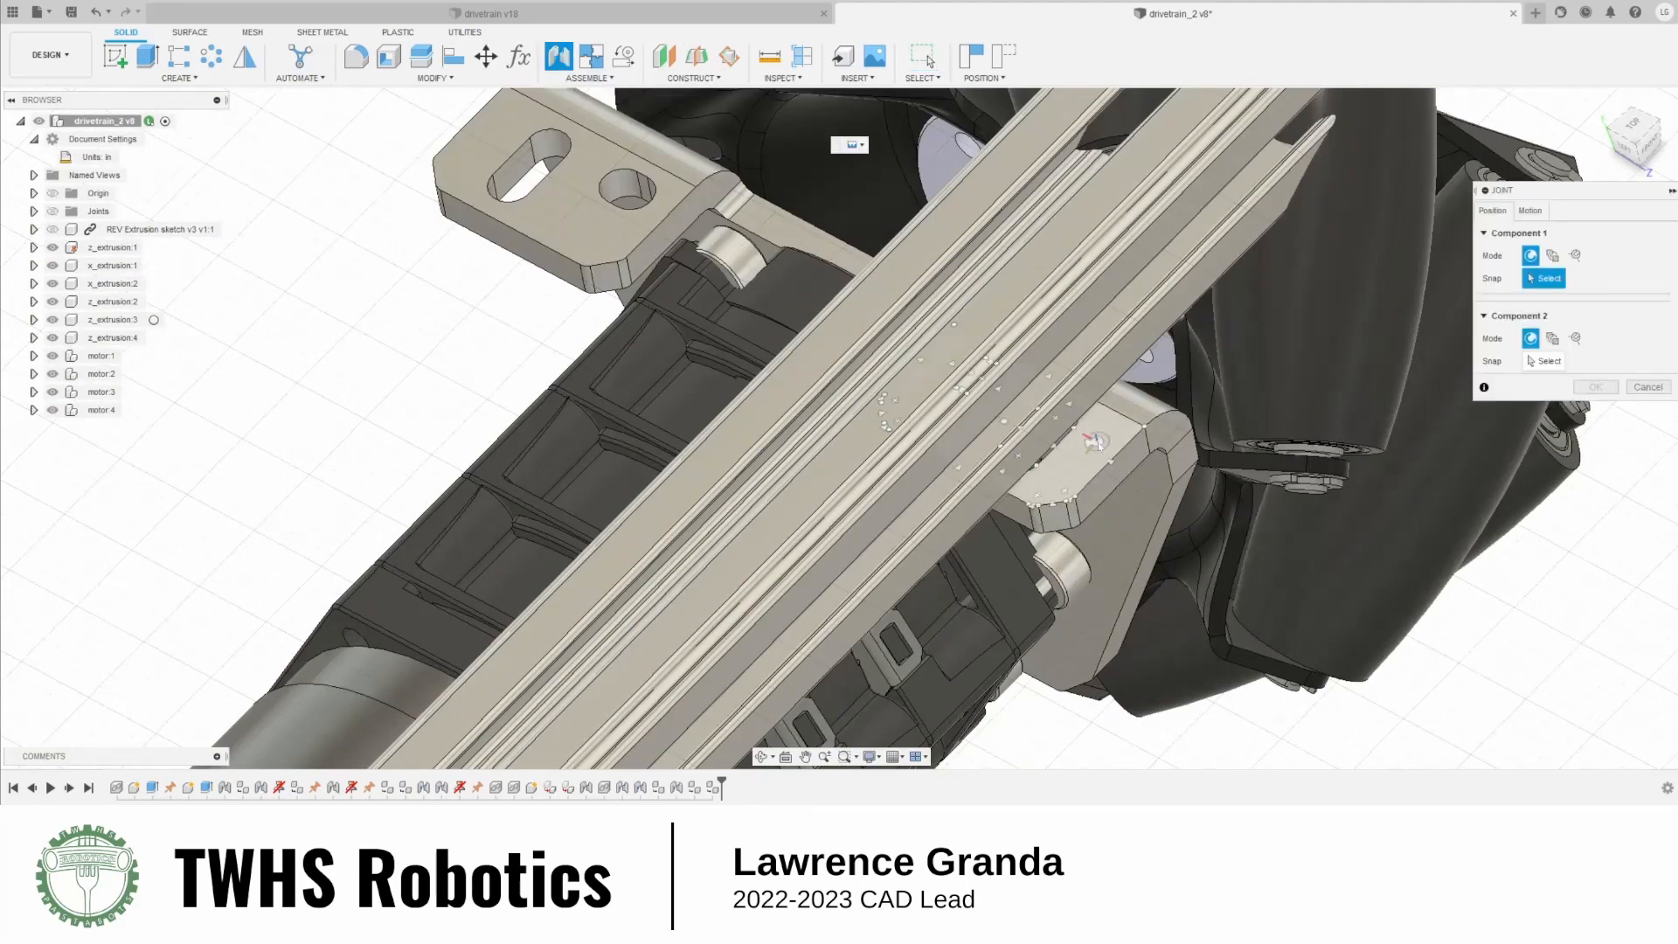
click(1130, 440)
Snap the joint's second component to the underside of z_extrusion:3 at its nearby end
scroll(1324, 583, down, 8)
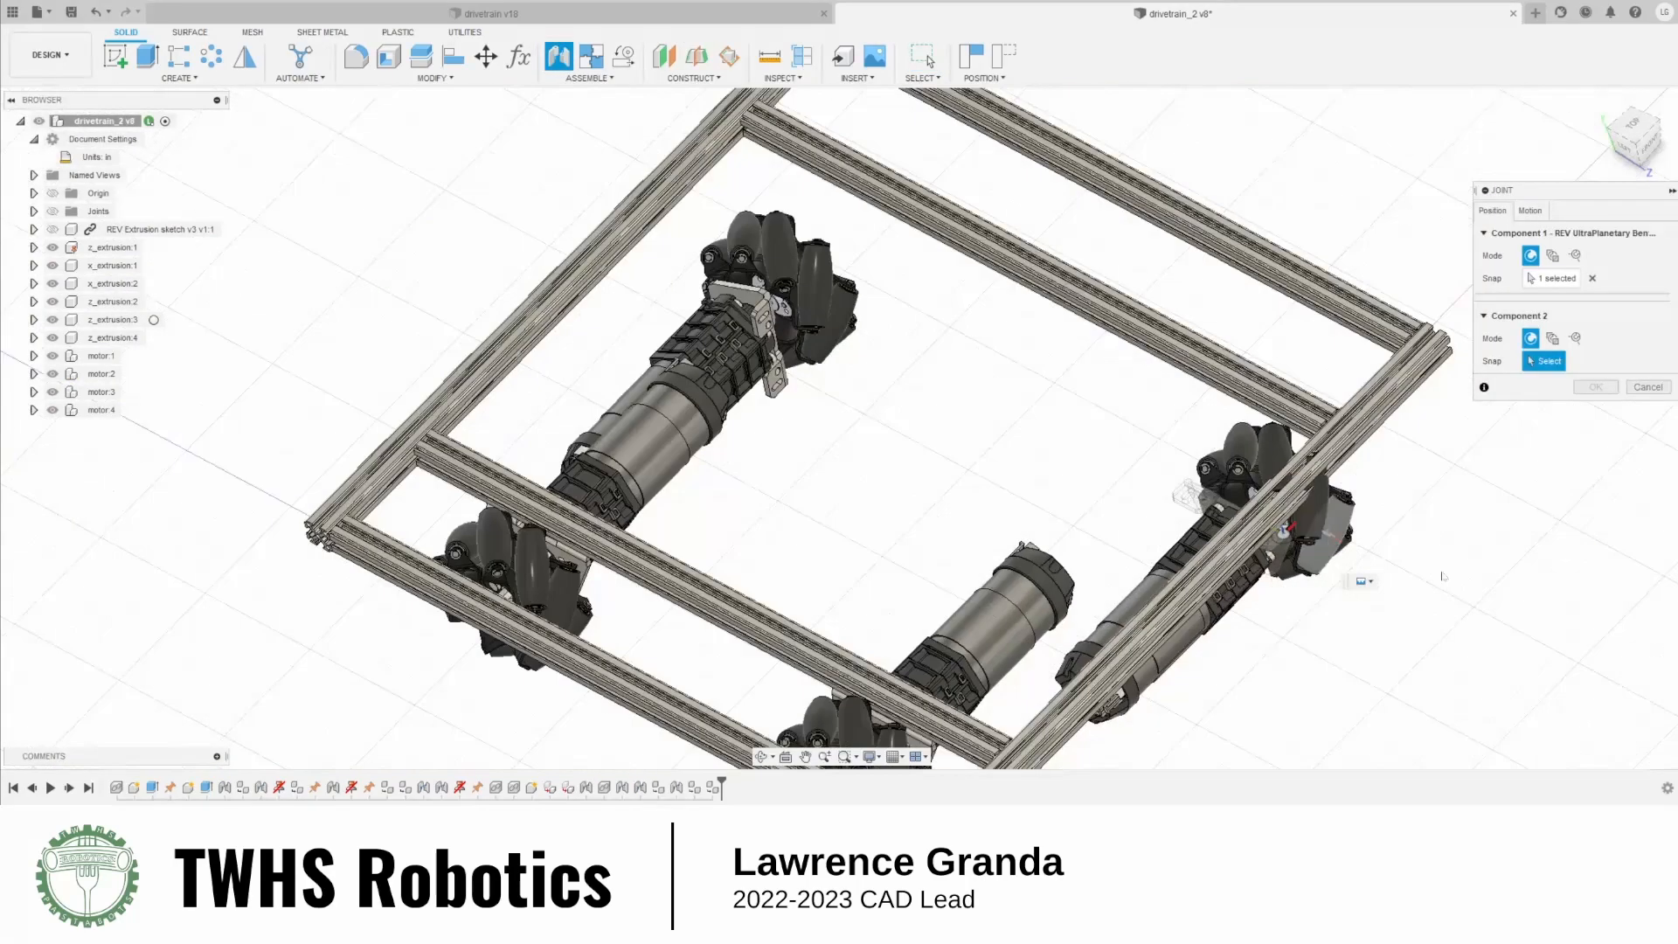
shift+middle_drag(1442, 574, 1337, 367)
scroll(1223, 306, up, 10)
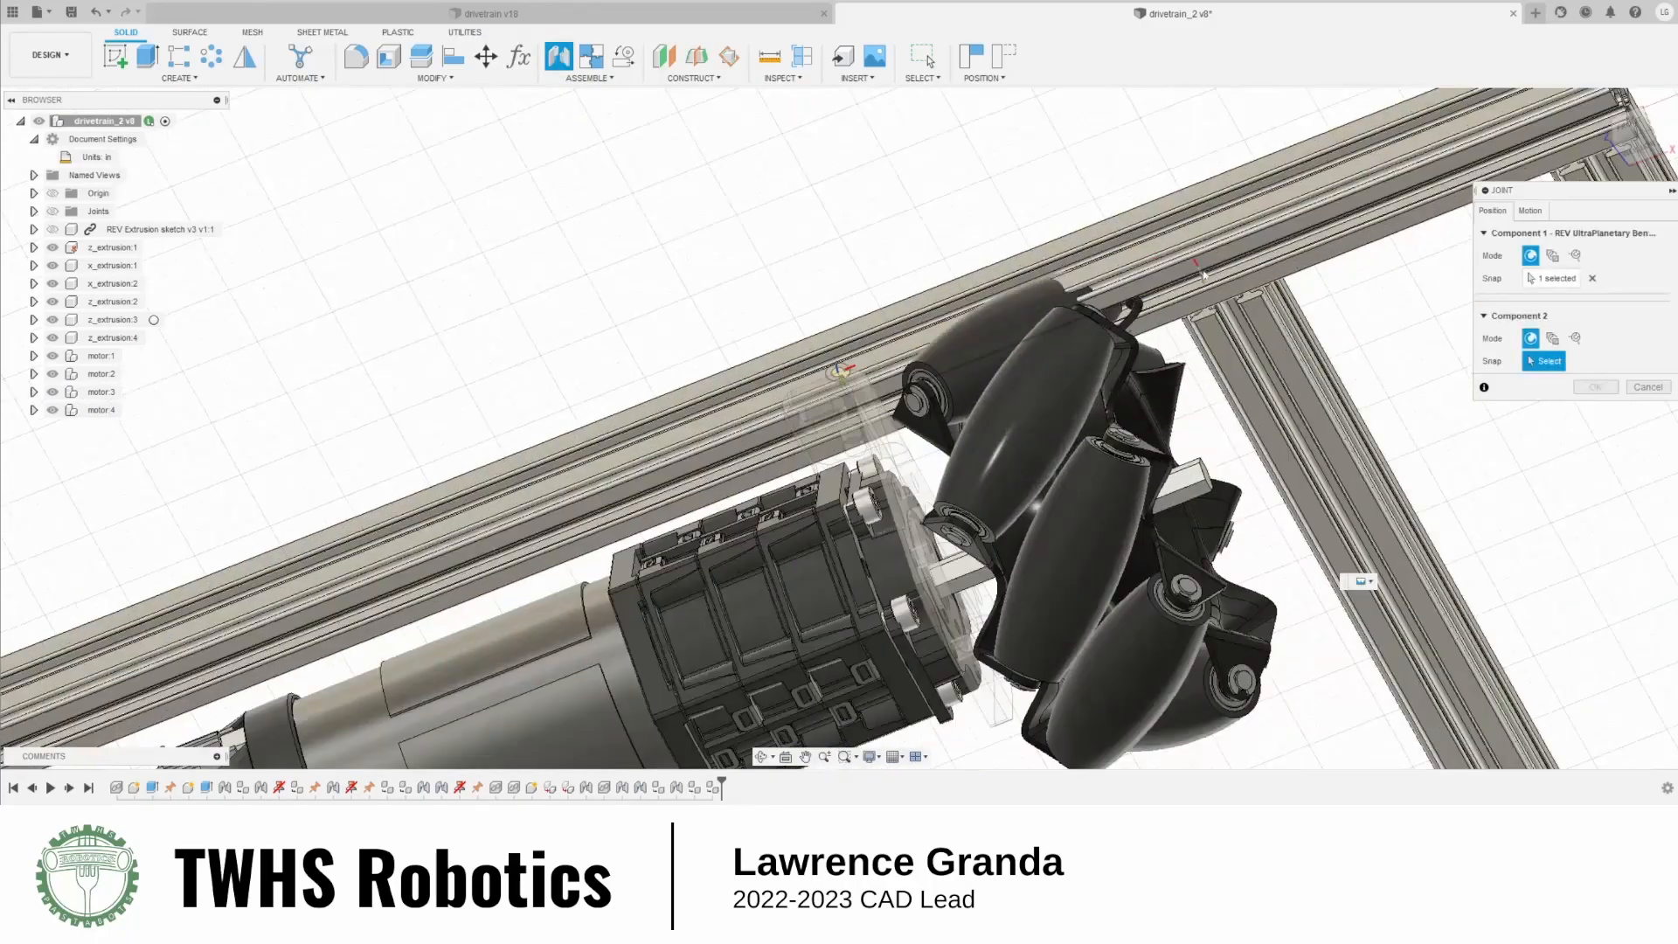
click(1320, 320)
Set the joint's Offset Y to dist_bracket so the motor copy sits inside the frame, and accept the joint
scroll(1293, 332, down, 6)
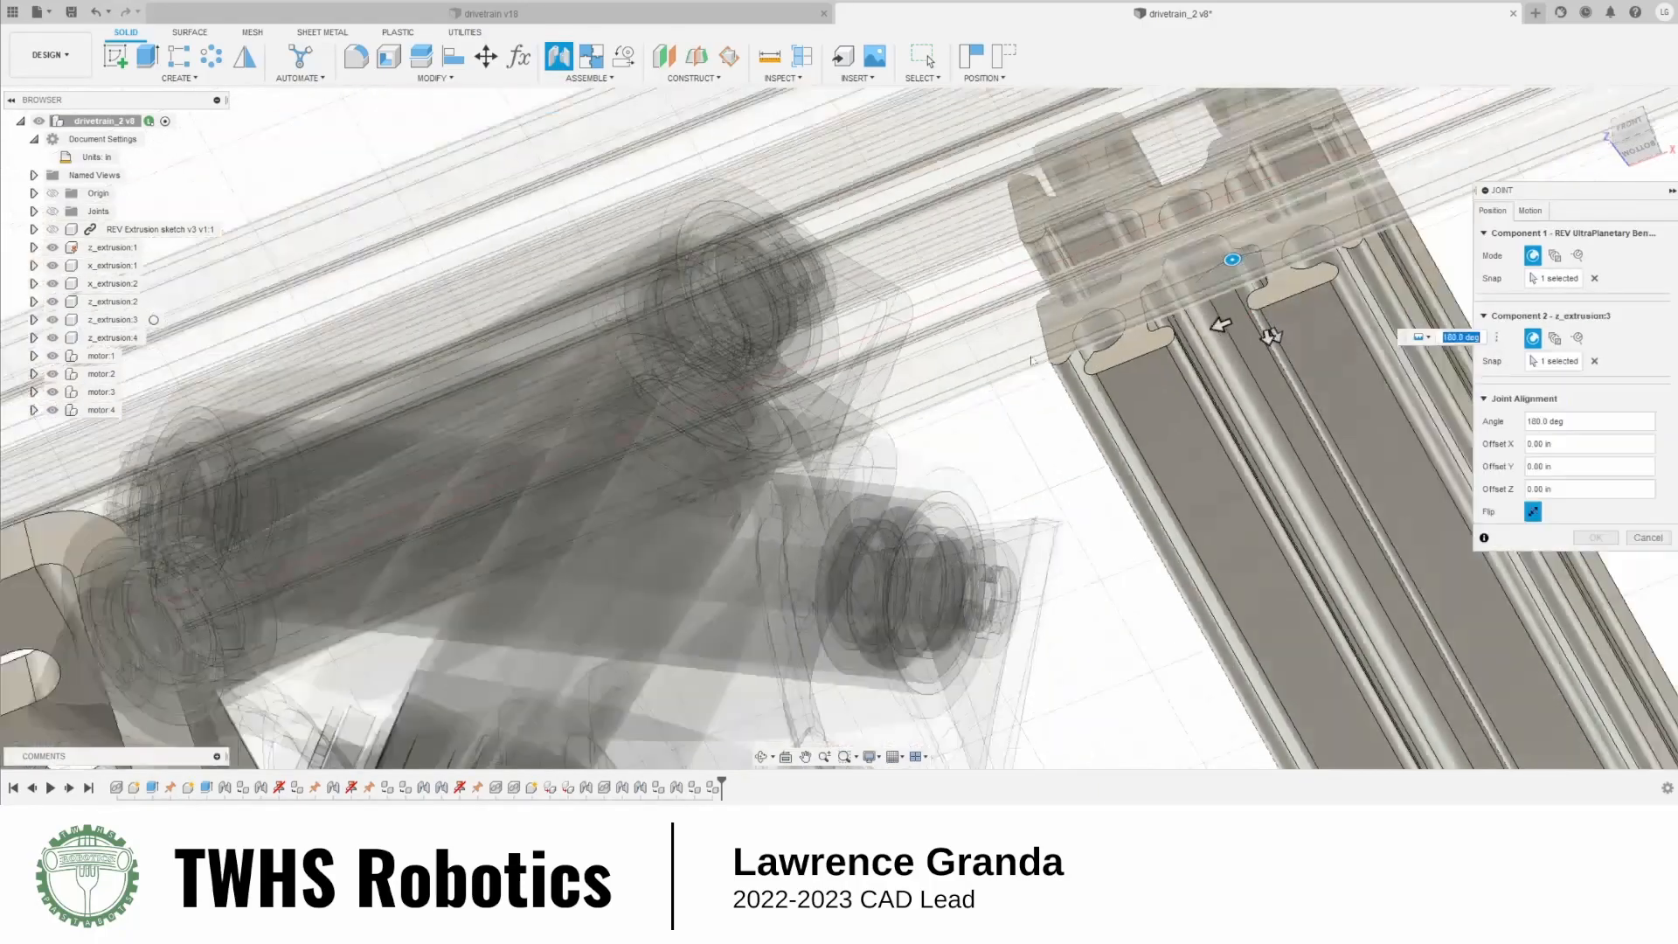
scroll(1069, 371, up, 3)
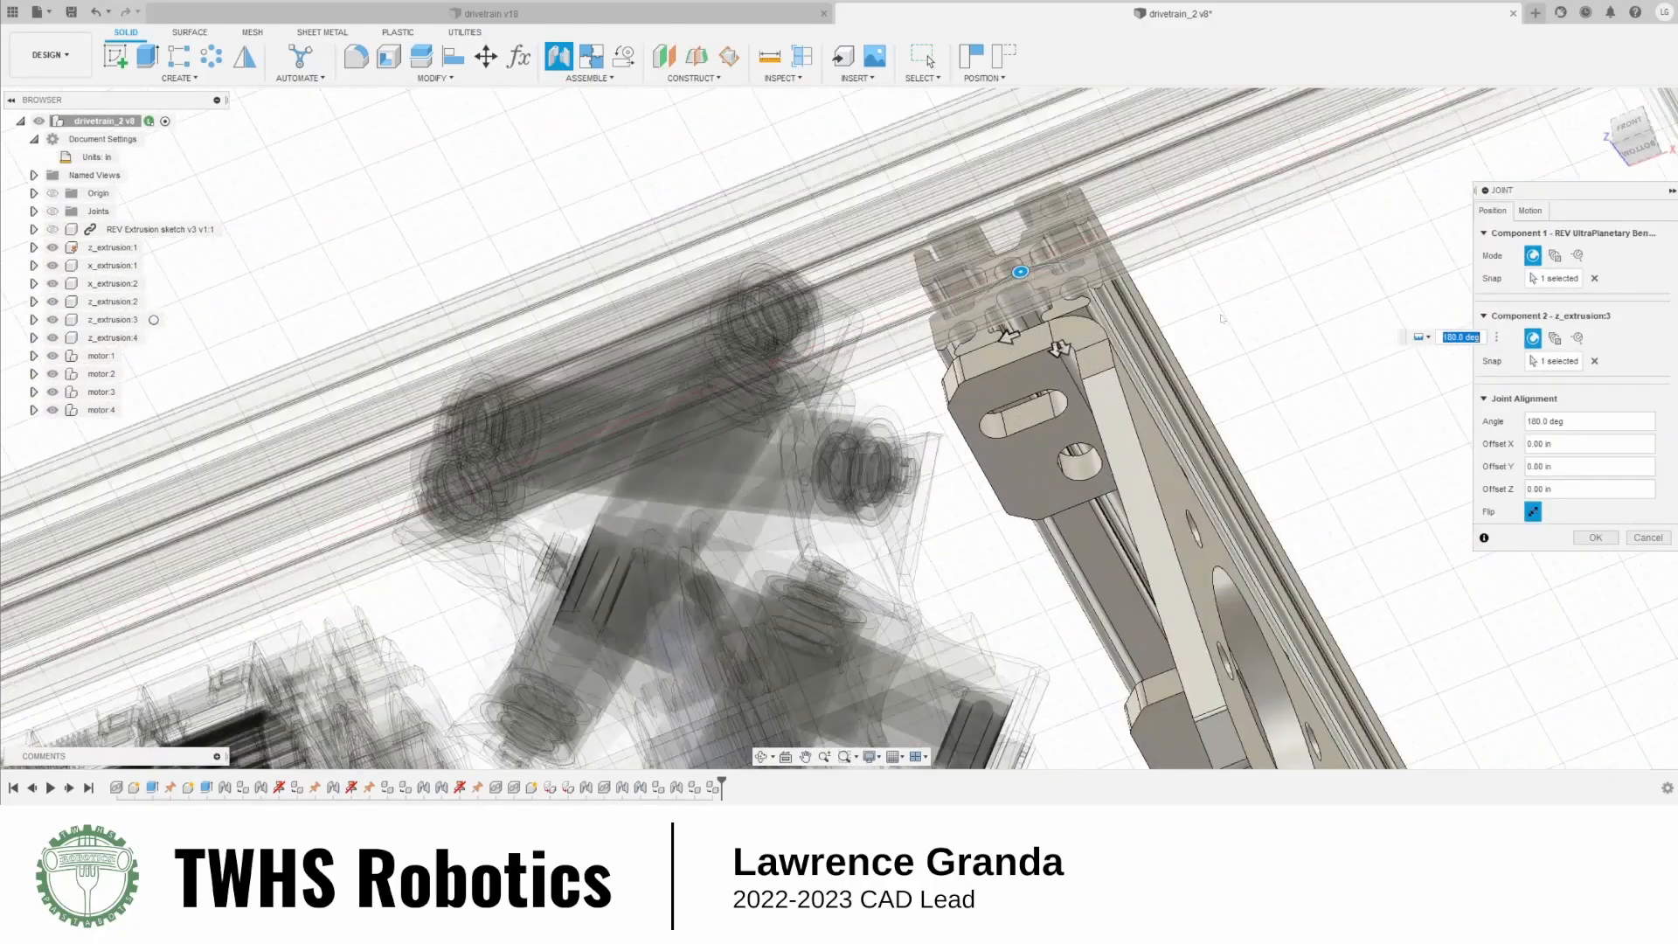
click(1636, 156)
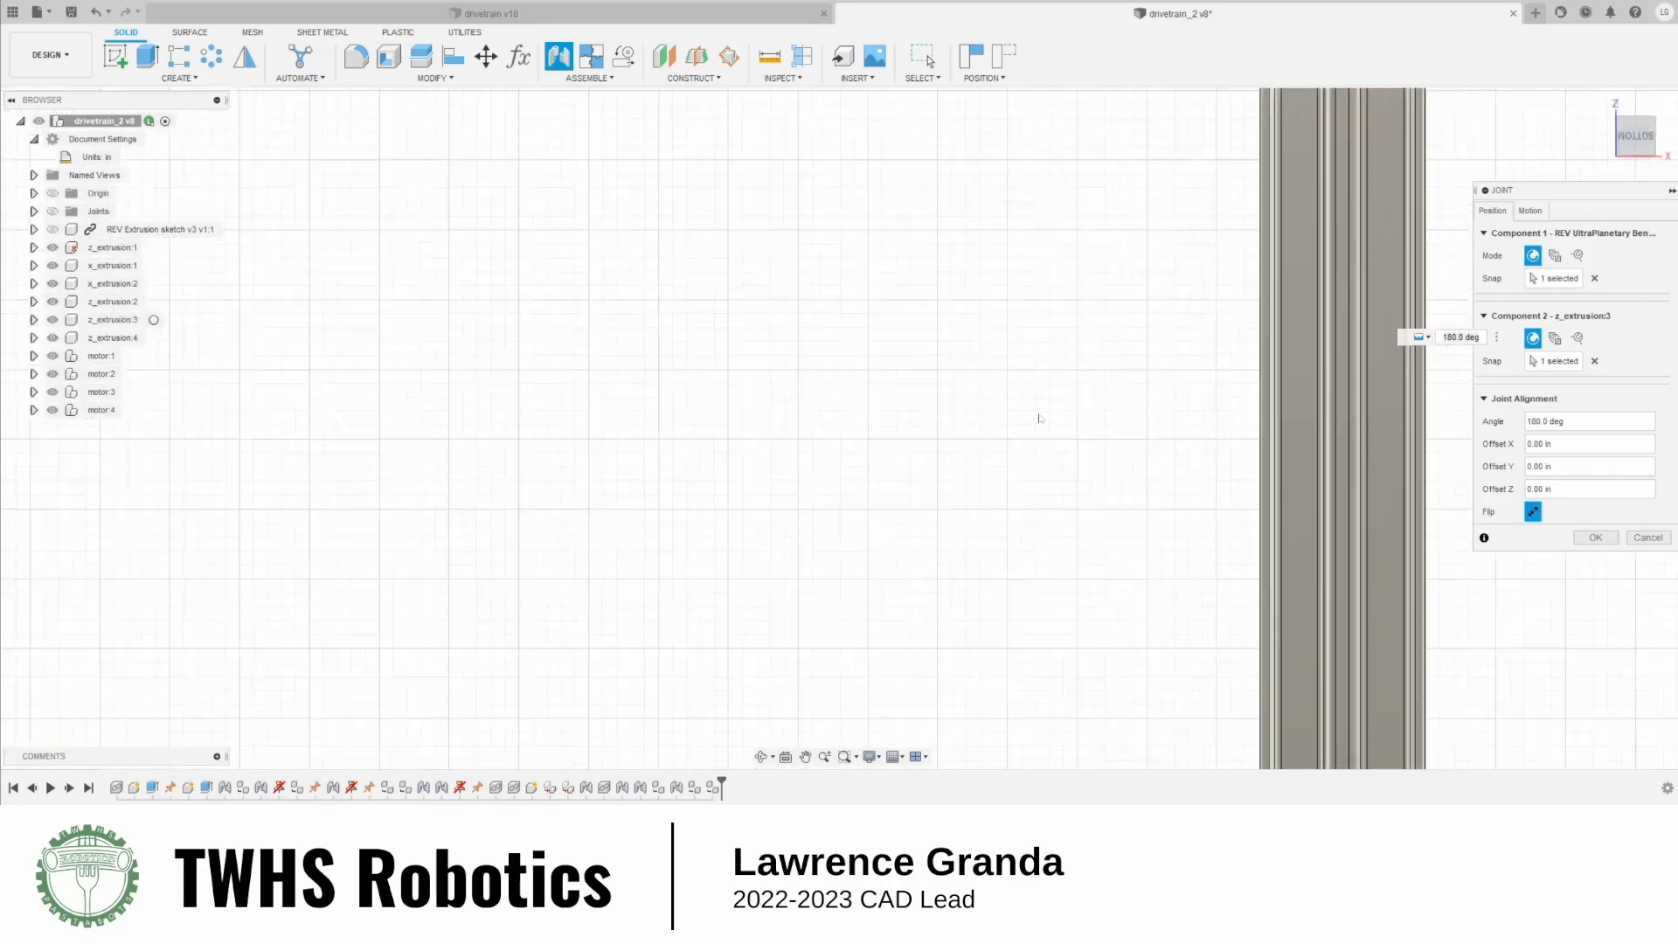
scroll(1091, 186, up, 4)
scroll(1091, 179, down, 5)
middle_drag(1094, 127, 1071, 160)
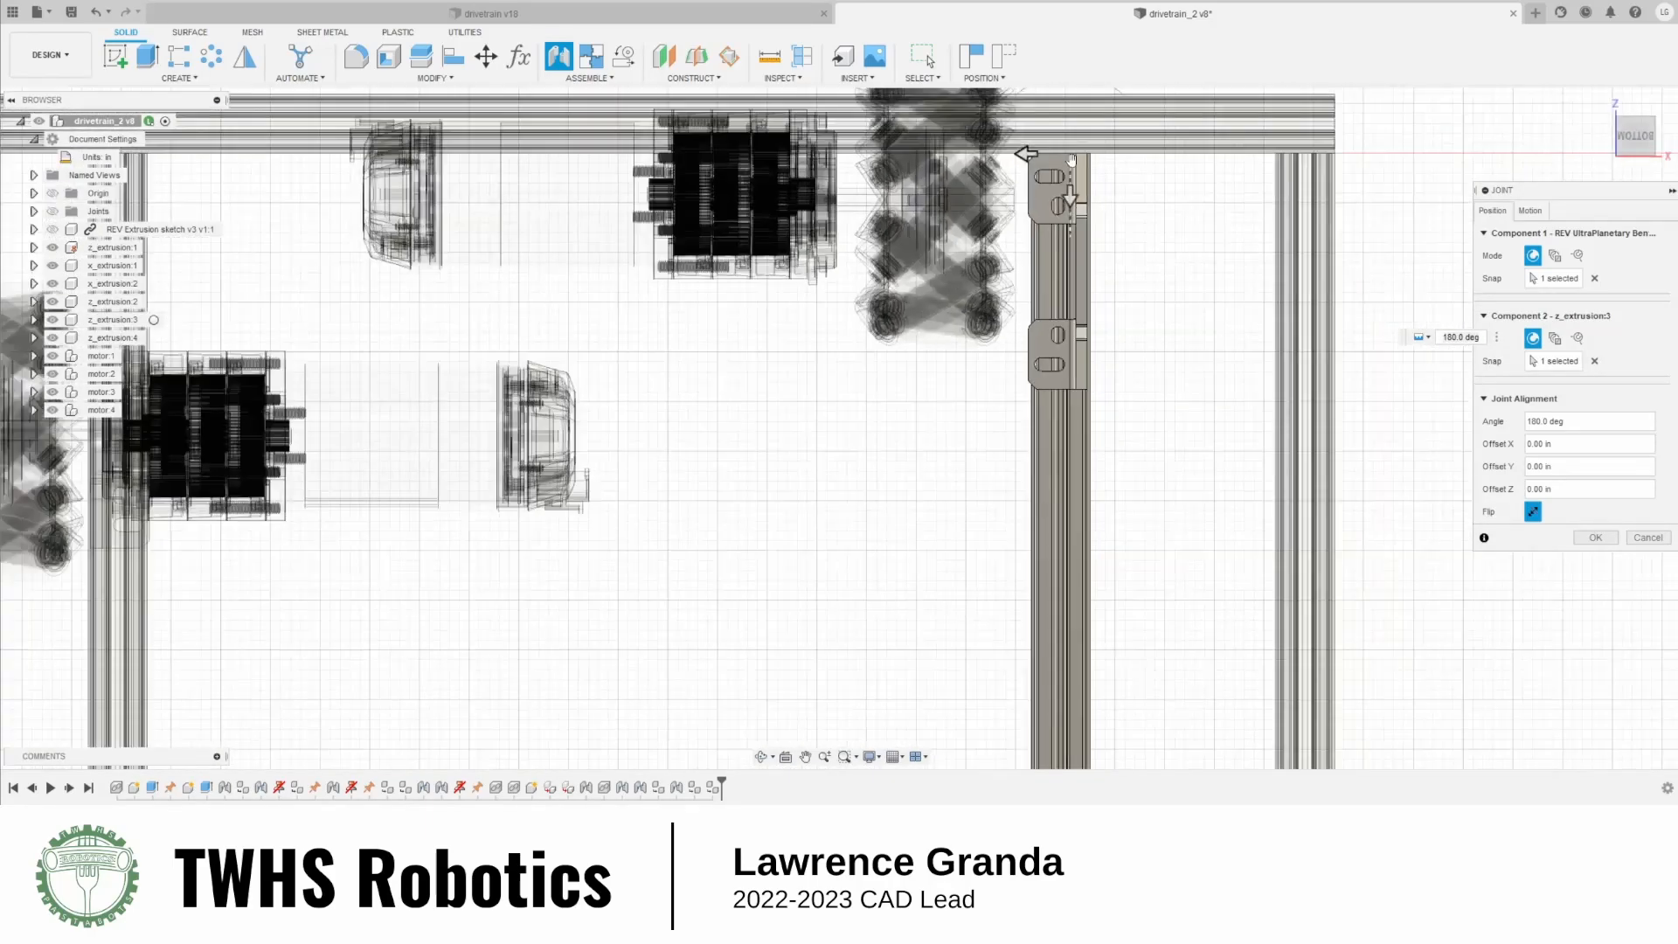
drag(1068, 192, 1081, 277)
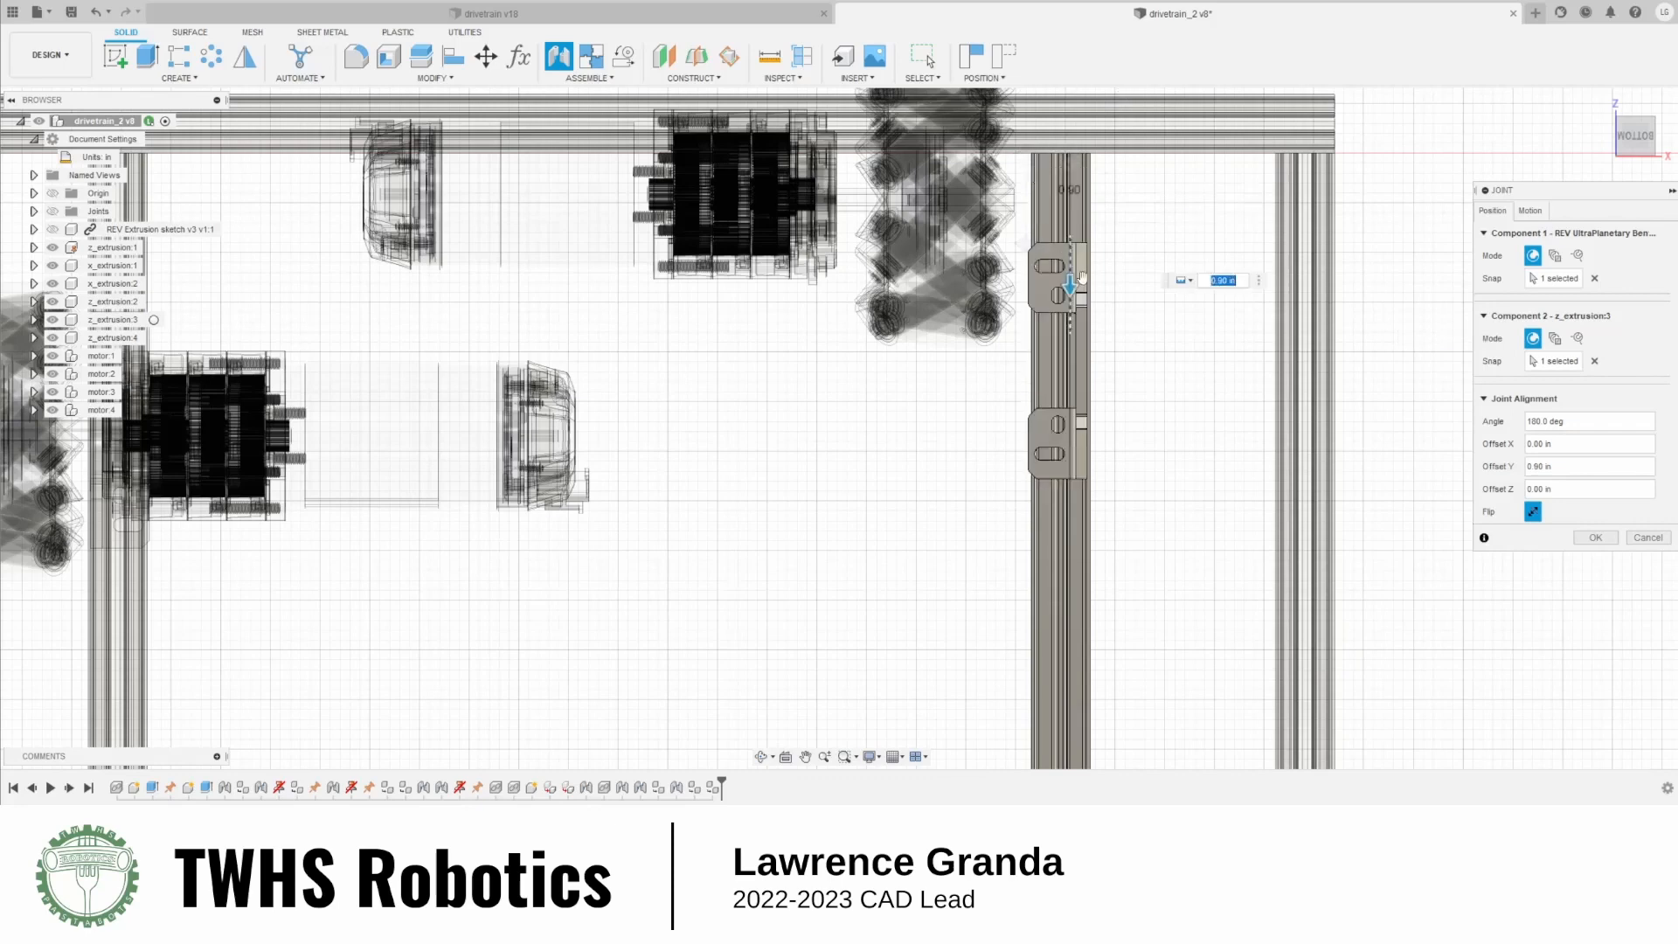
text(d)
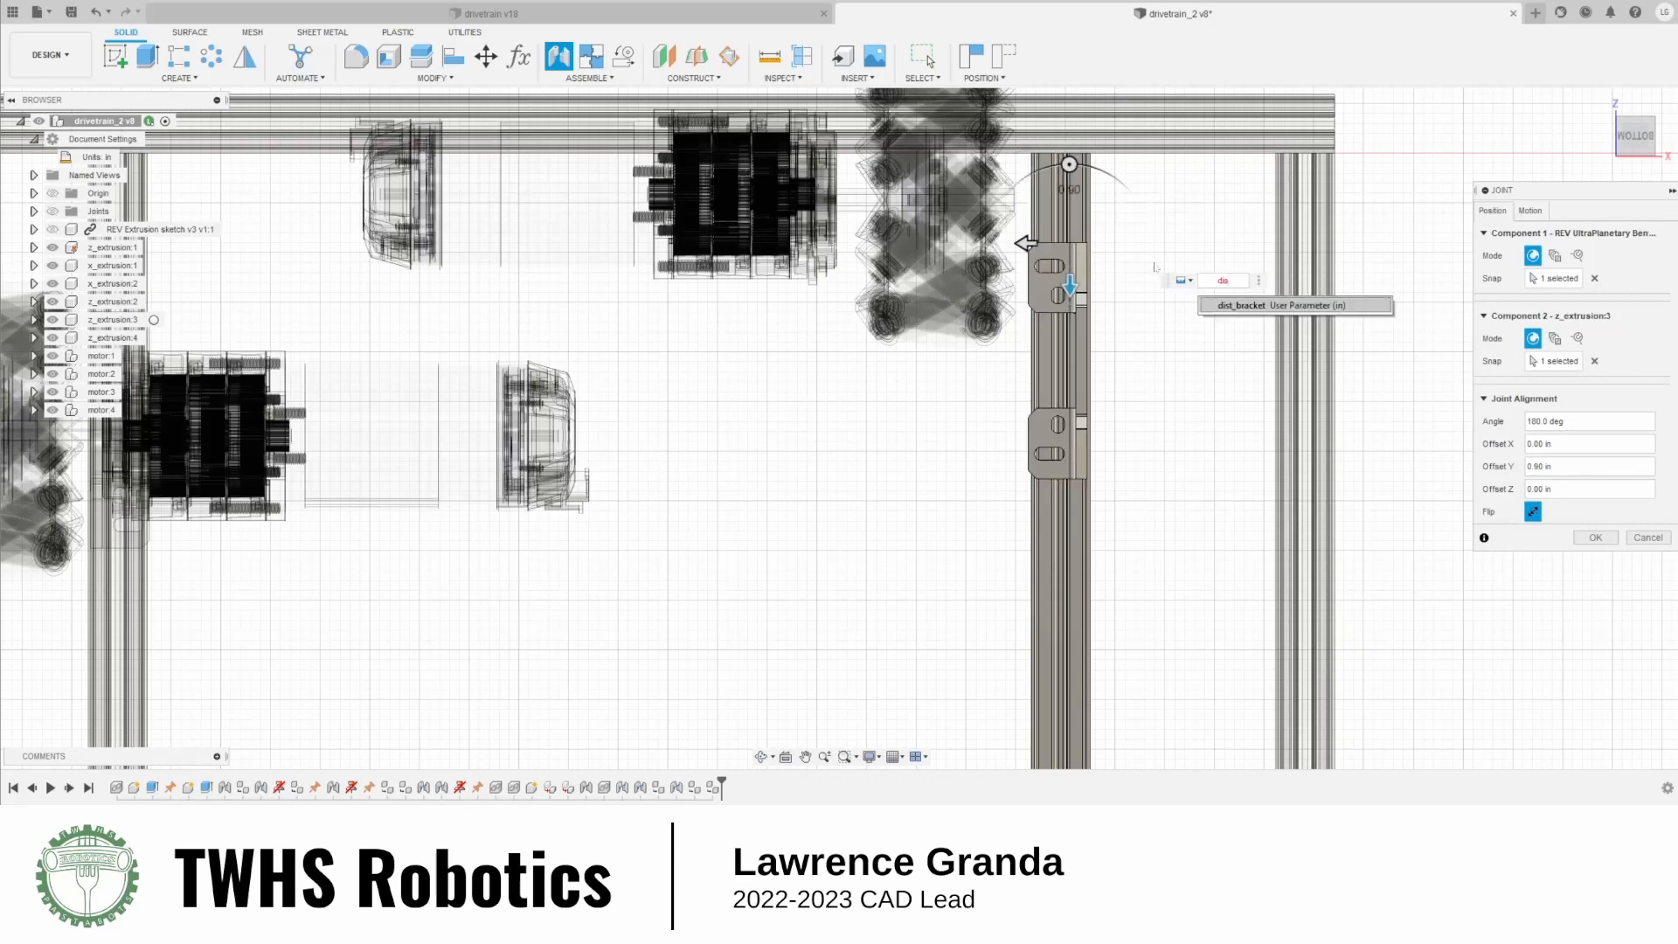
text(is)
key(Return)
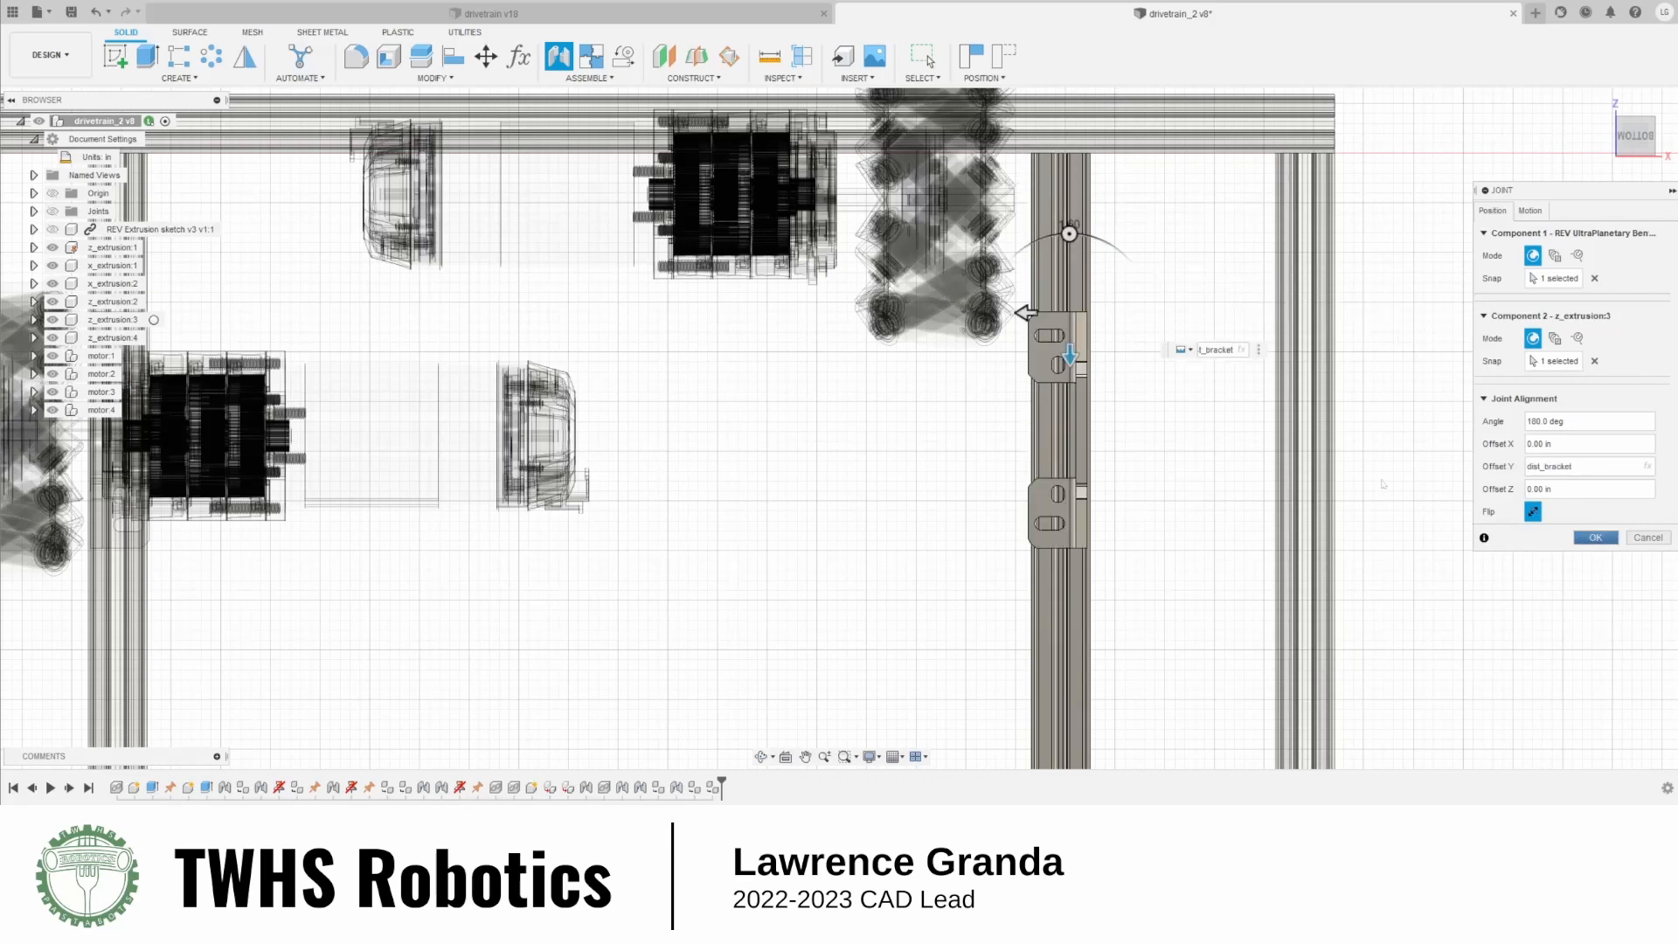
click(1595, 538)
Start another joint and snap its first component to the underside of z_extrusion:3, at the end beside the remaining unmounted motor
scroll(1033, 440, down, 10)
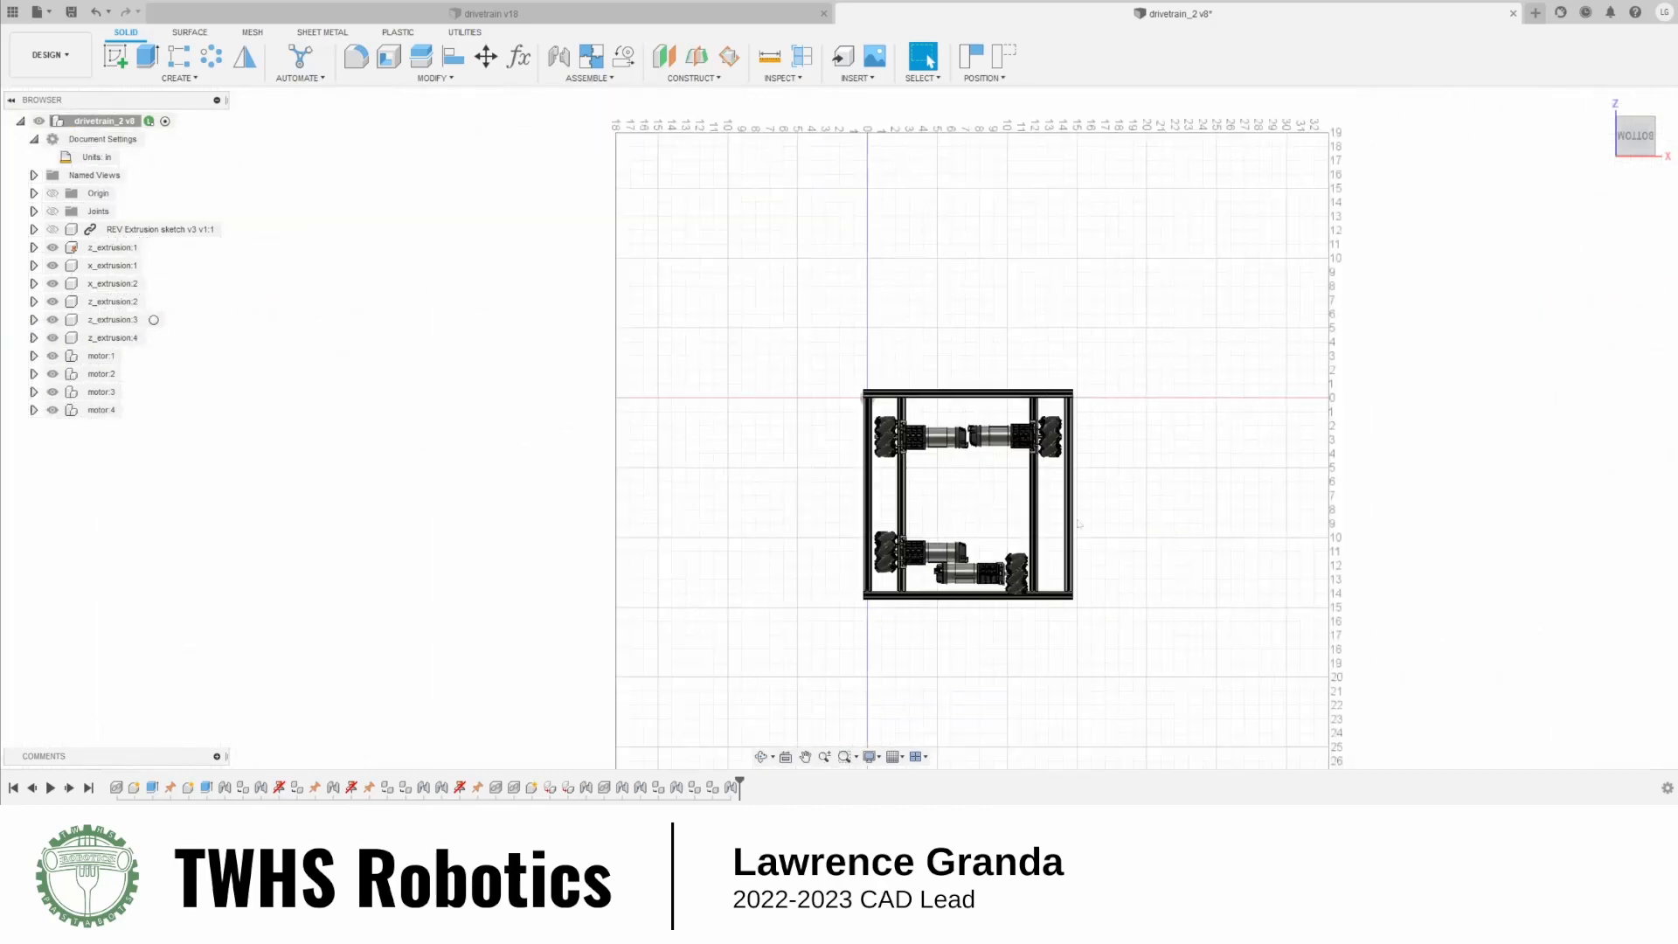
scroll(1078, 524, up, 6)
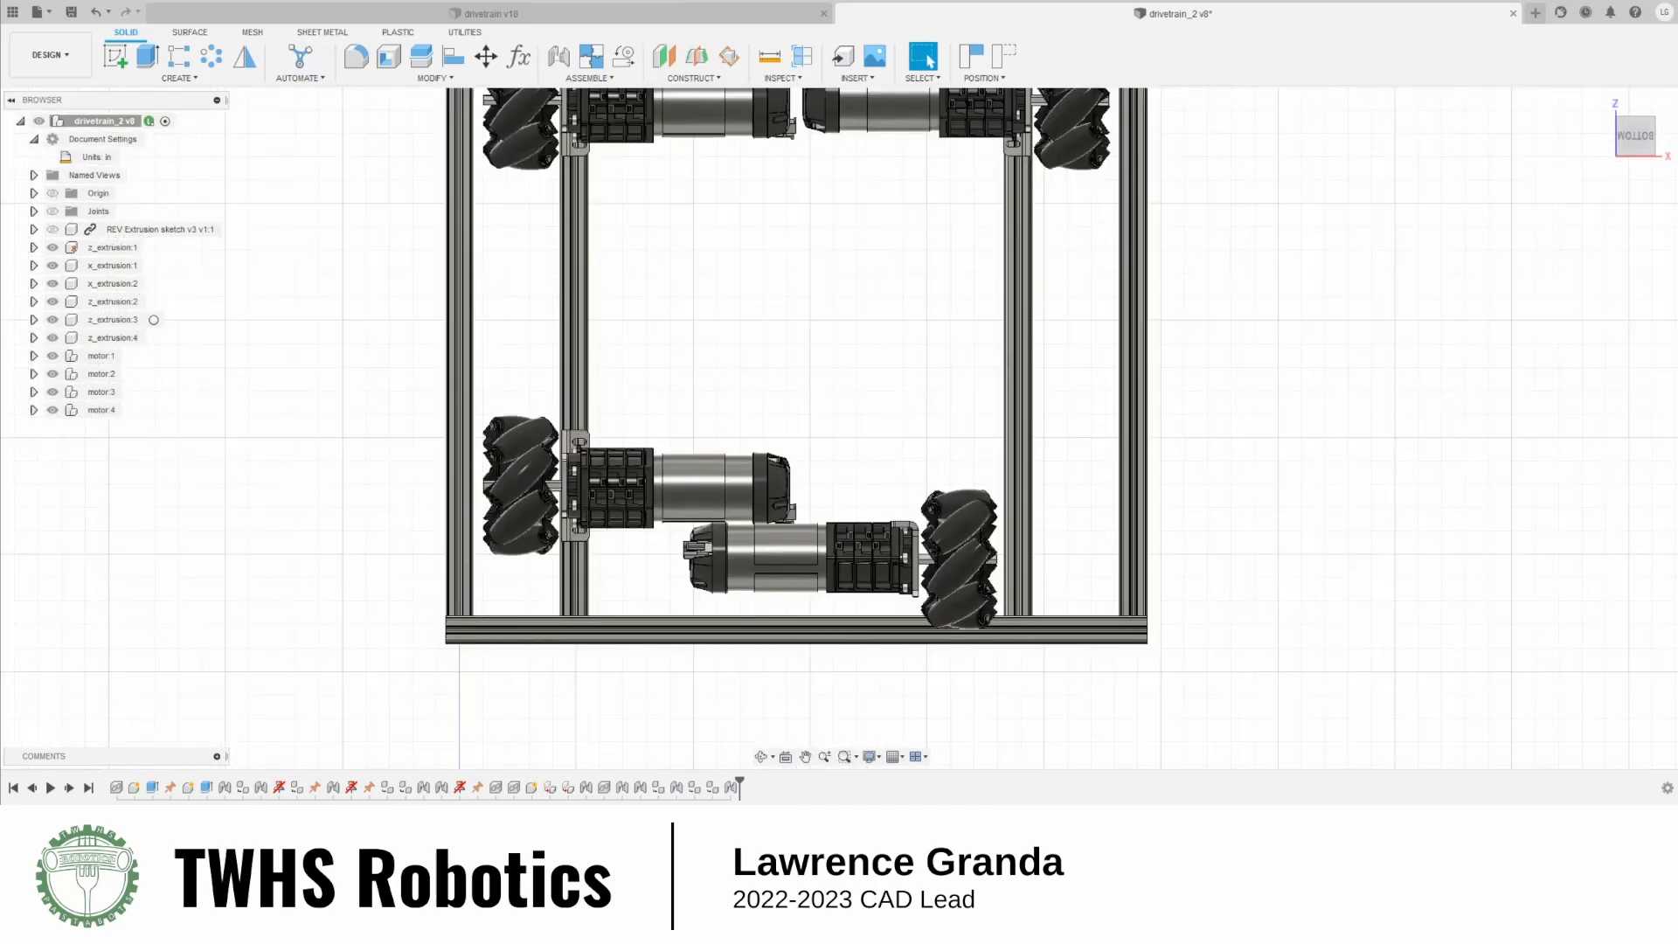
click(558, 56)
scroll(1052, 614, up, 10)
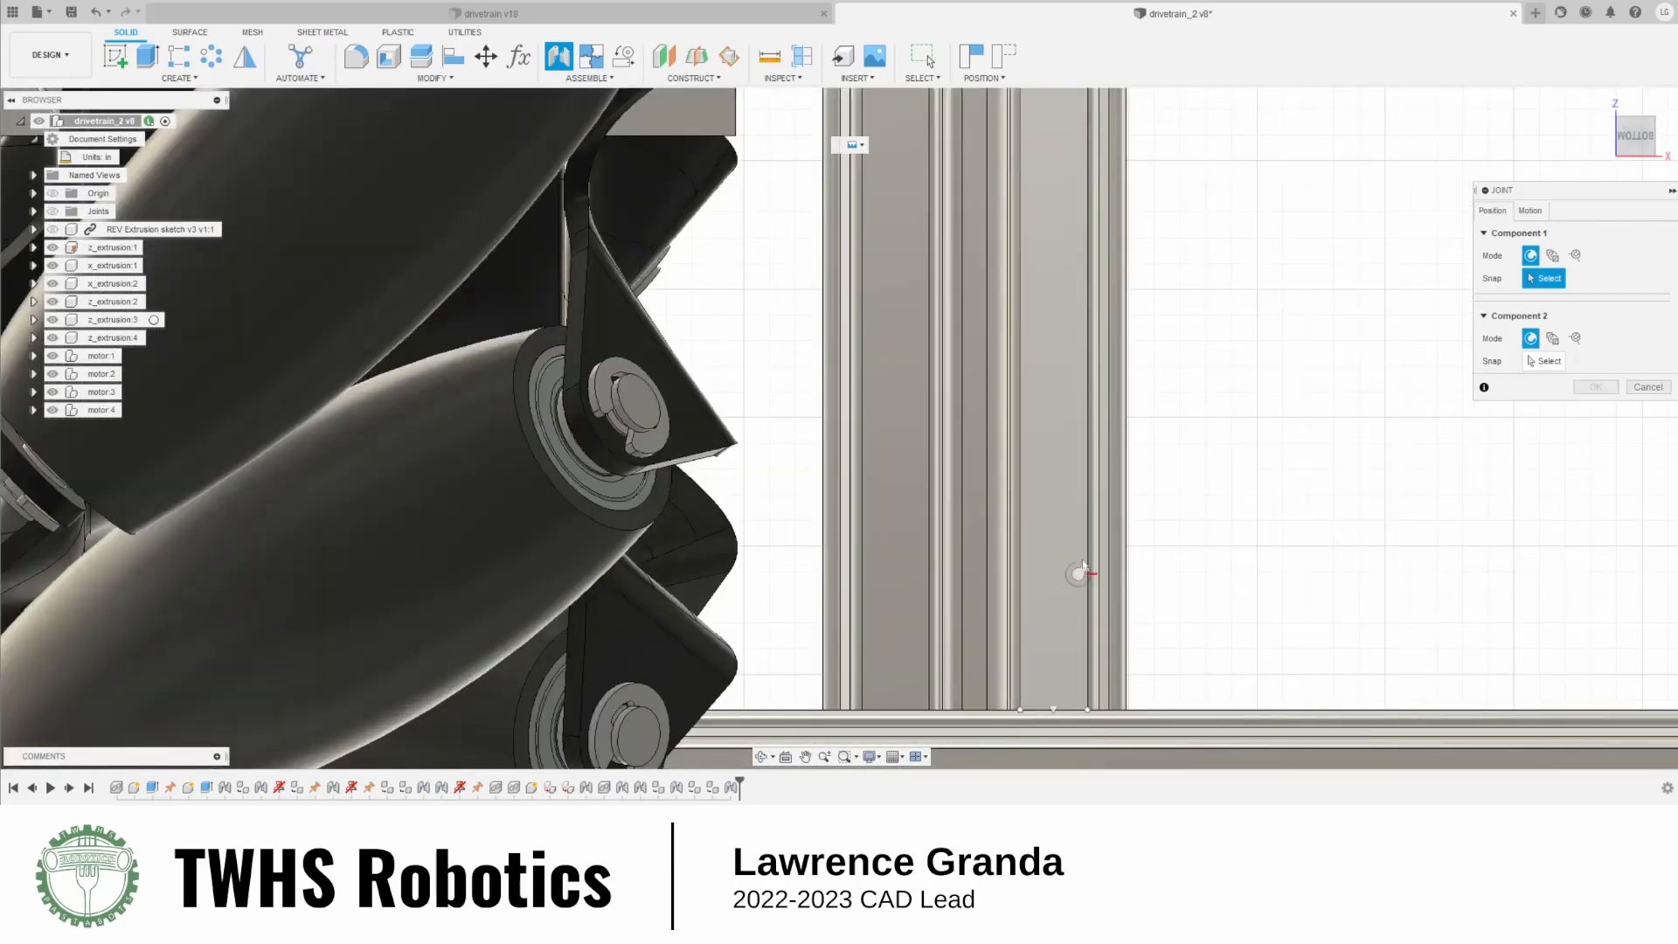
scroll(1030, 604, down, 4)
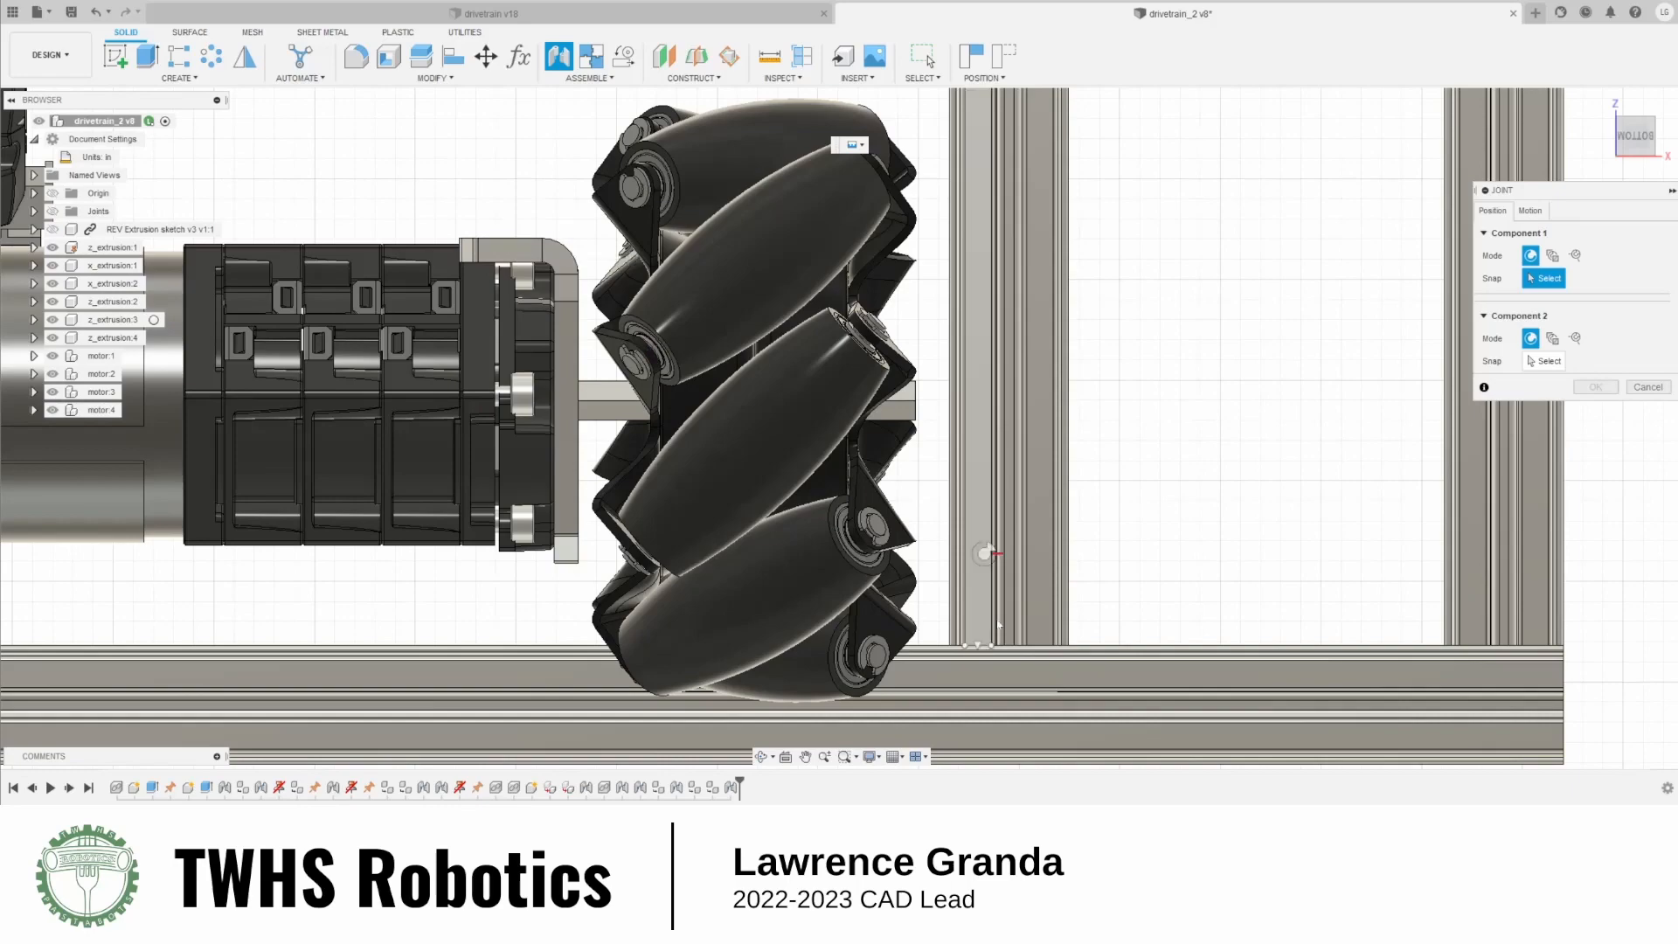
scroll(1046, 626, up, 4)
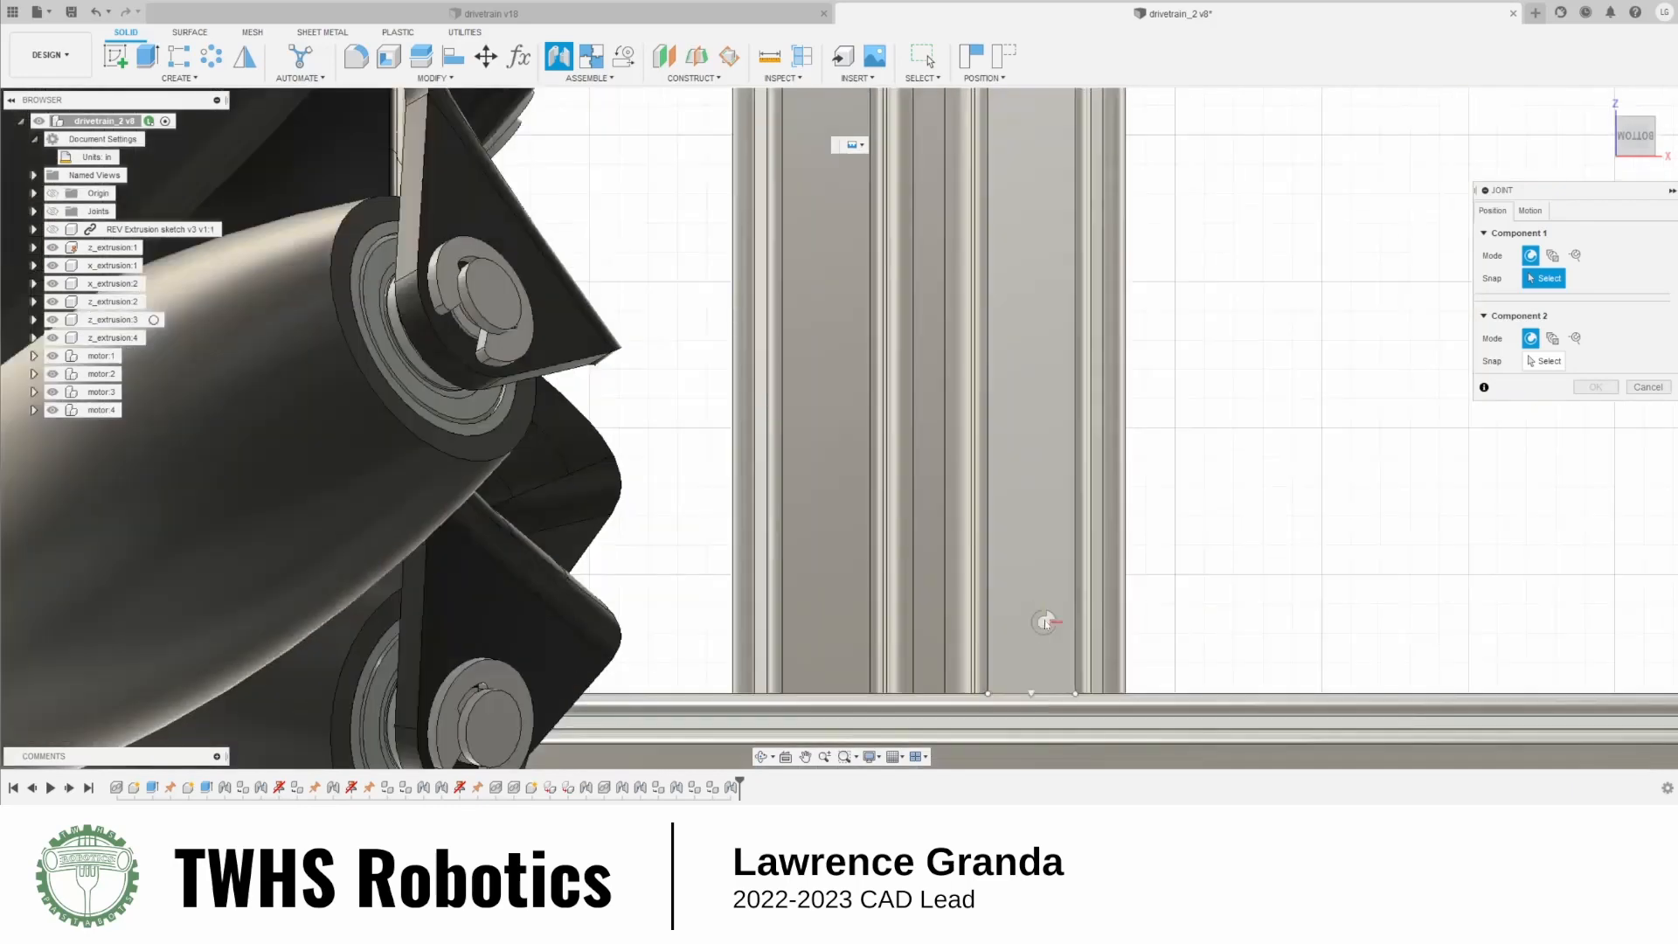
click(997, 662)
Try to snap the joint's second component to an edge of the unmounted motor's bracket tab, and clear that selection
scroll(1011, 568, down, 8)
shift+middle_drag(791, 603, 819, 520)
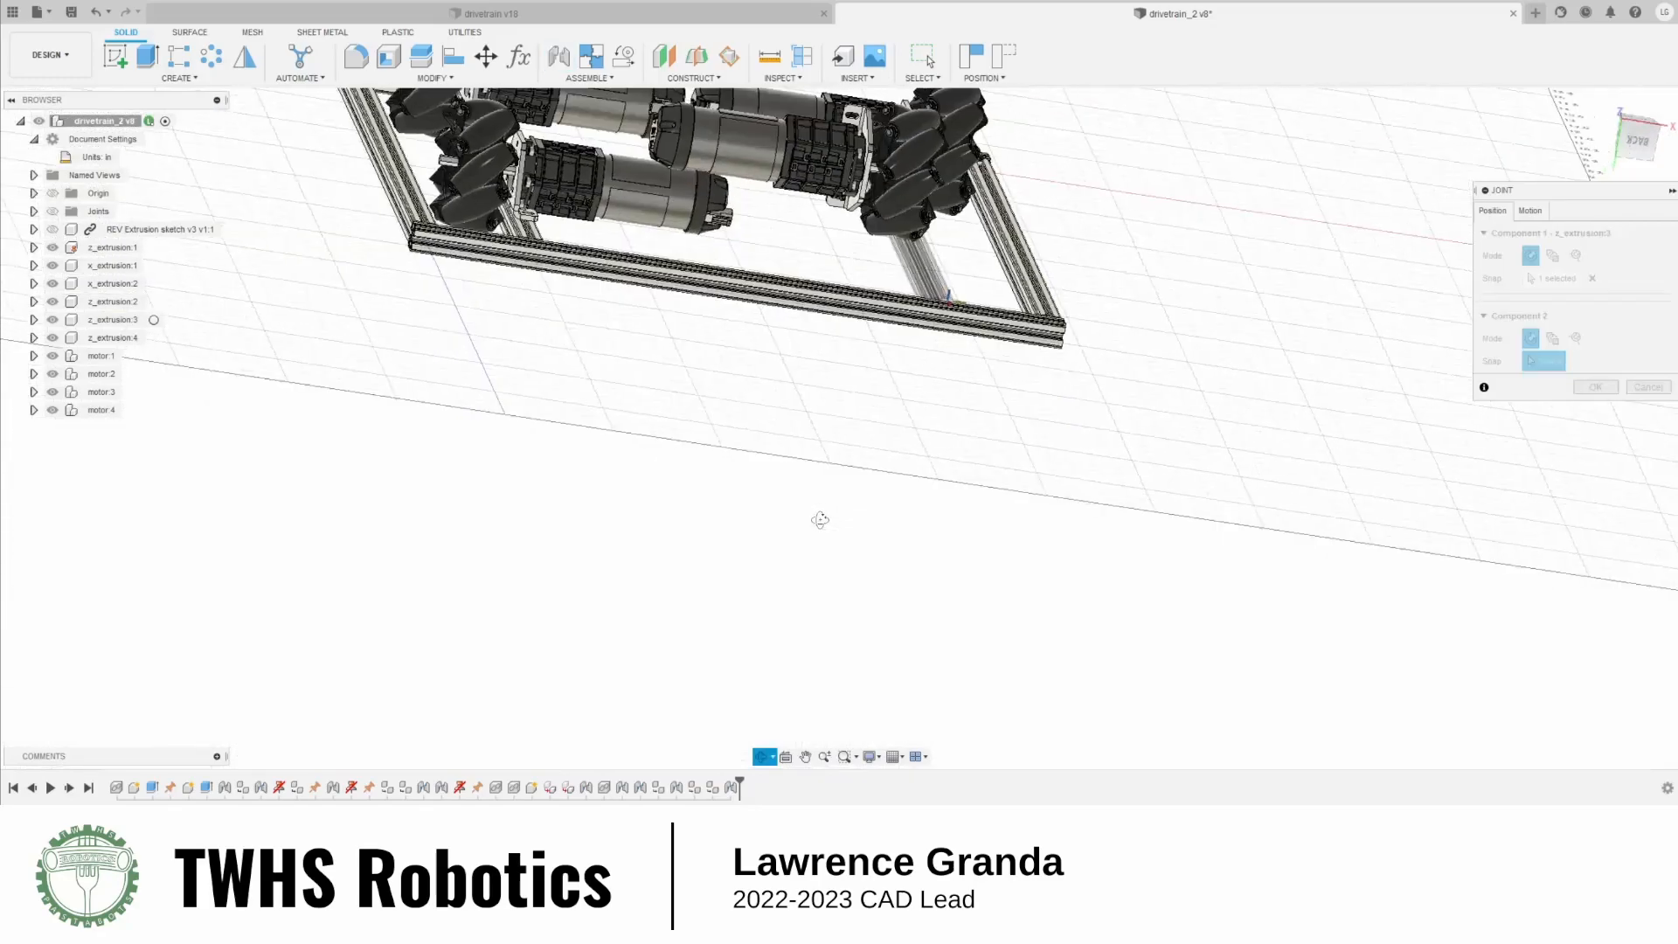
scroll(820, 520, up, 10)
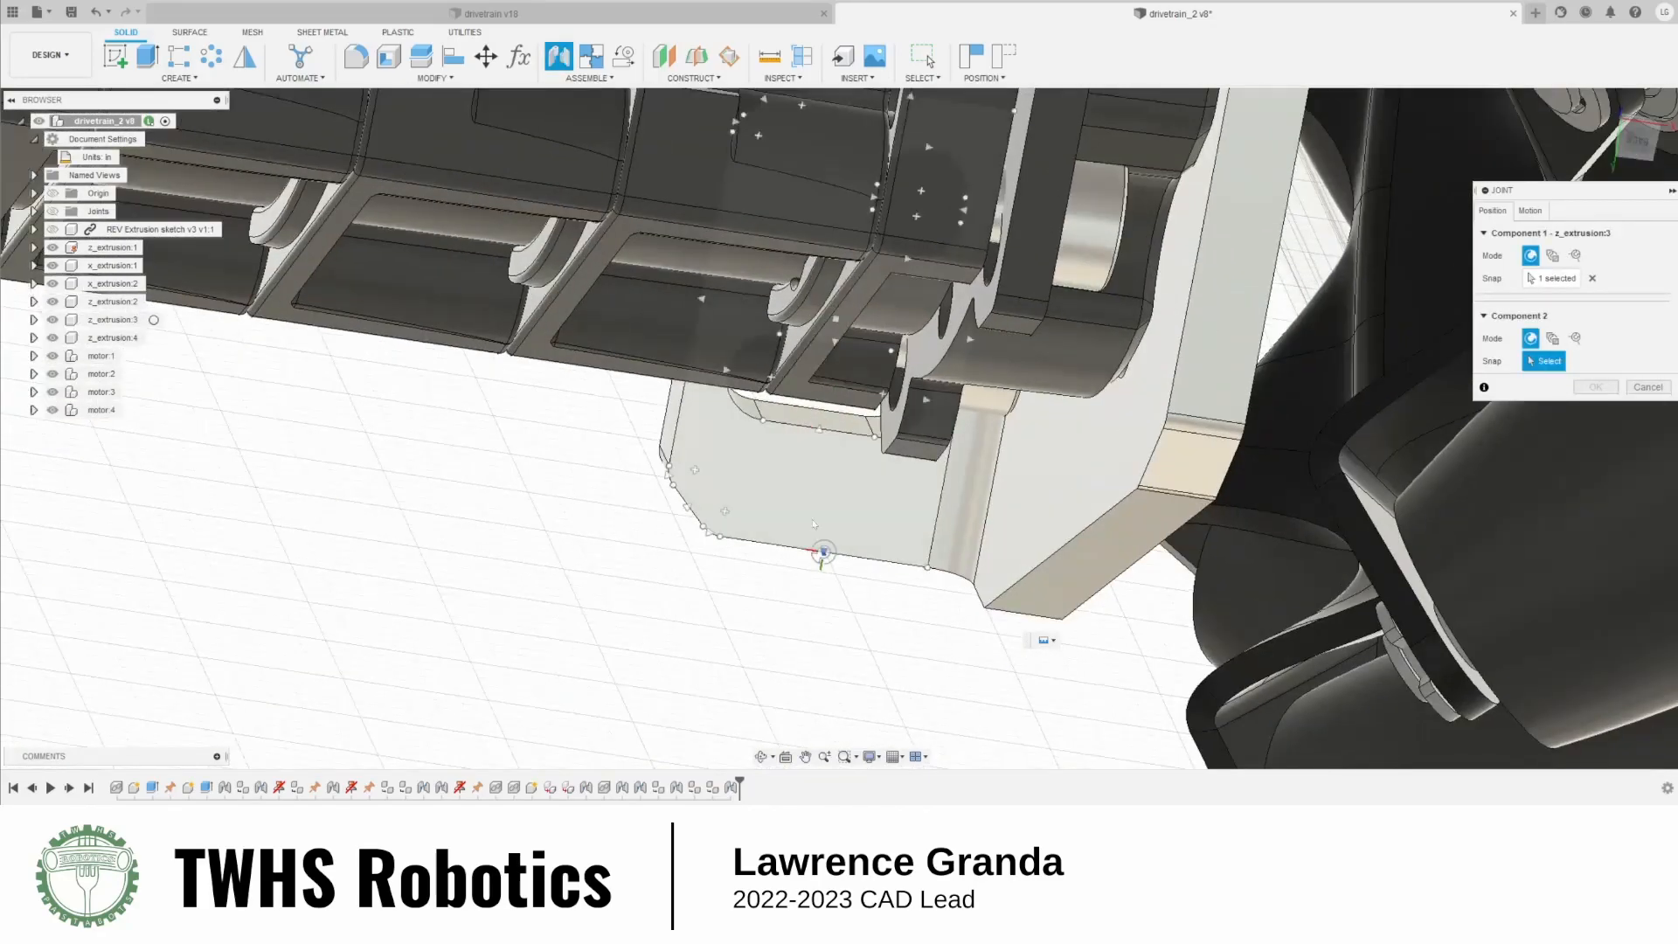
click(888, 528)
scroll(886, 504, down, 10)
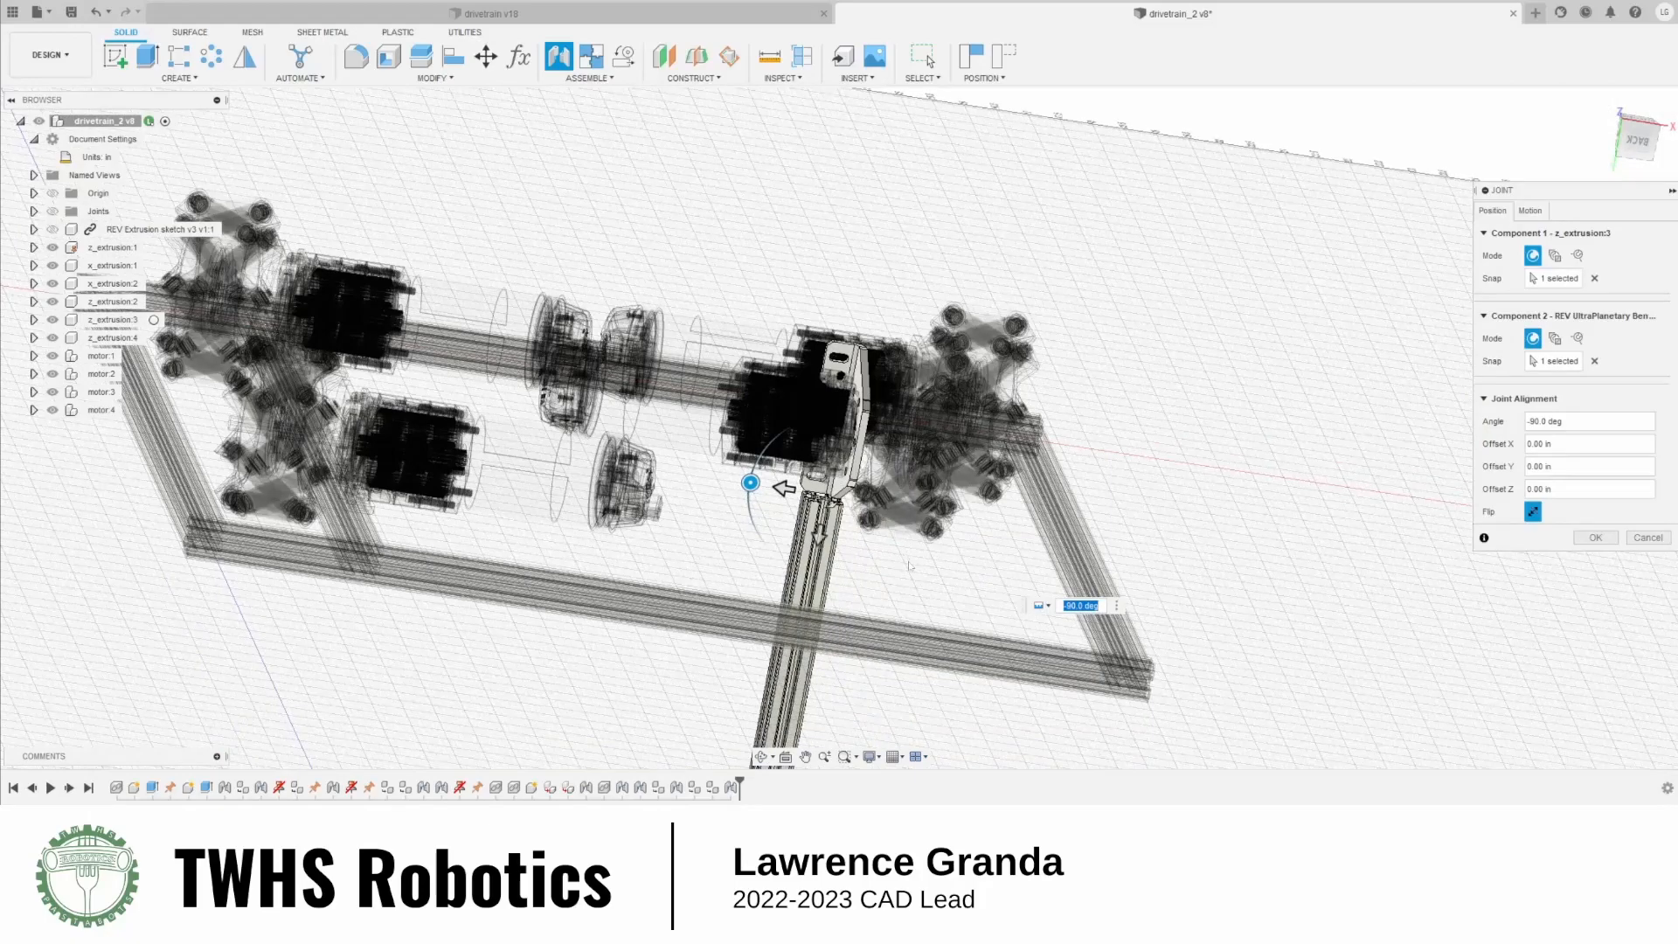
shift+middle_drag(910, 566, 967, 567)
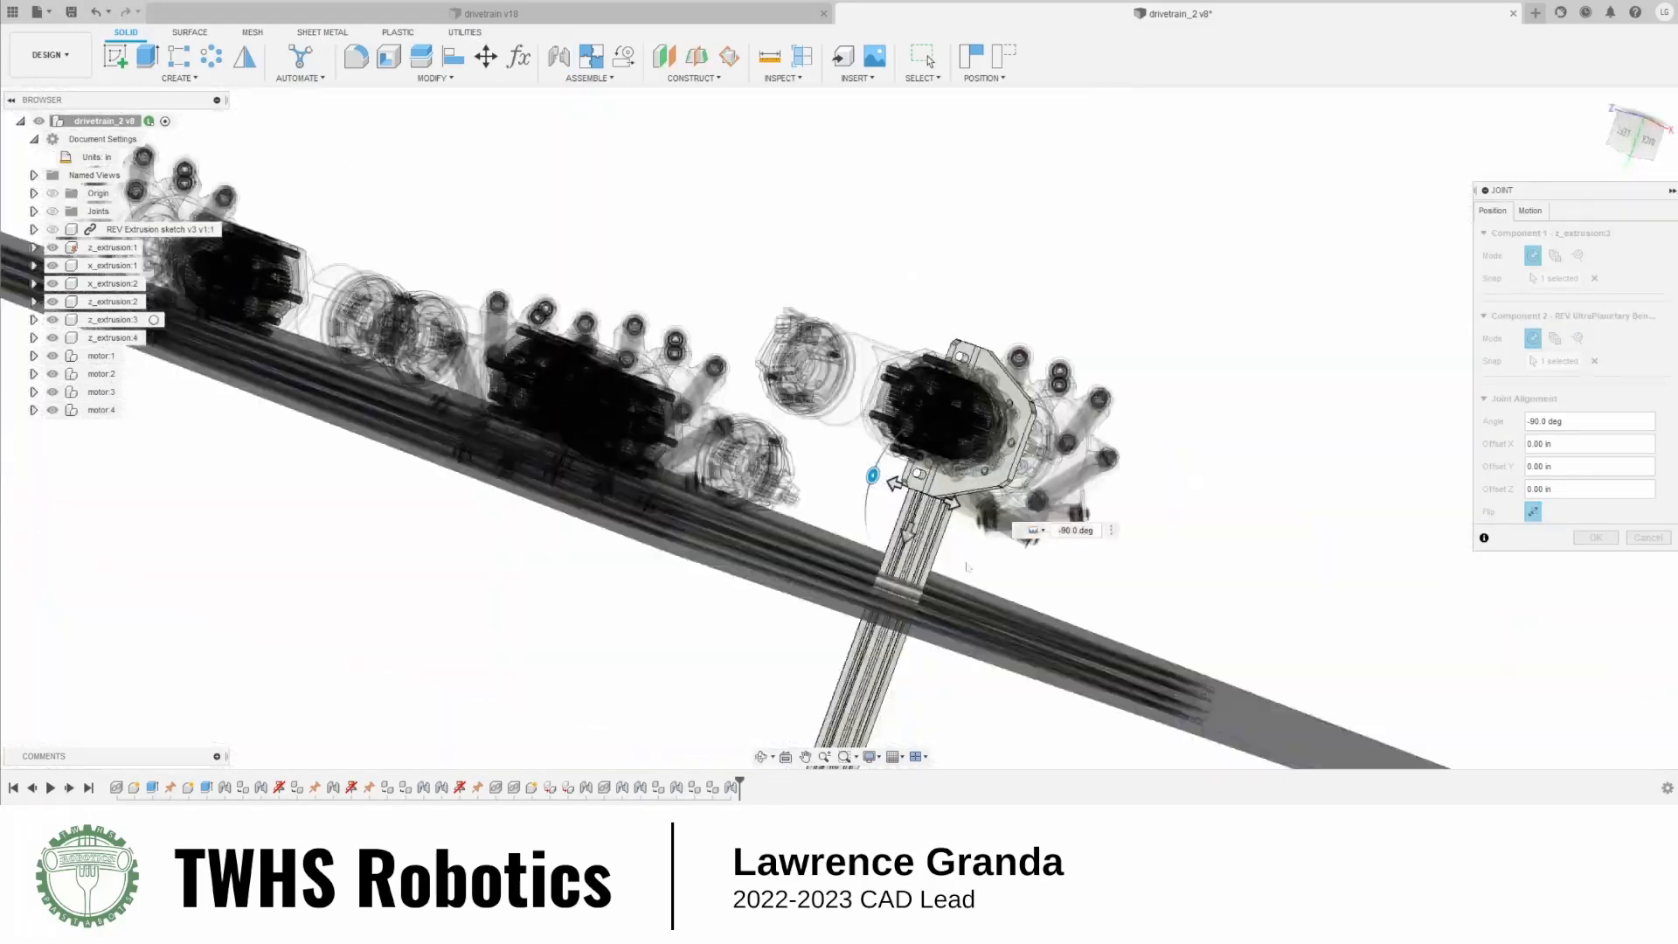
click(1594, 363)
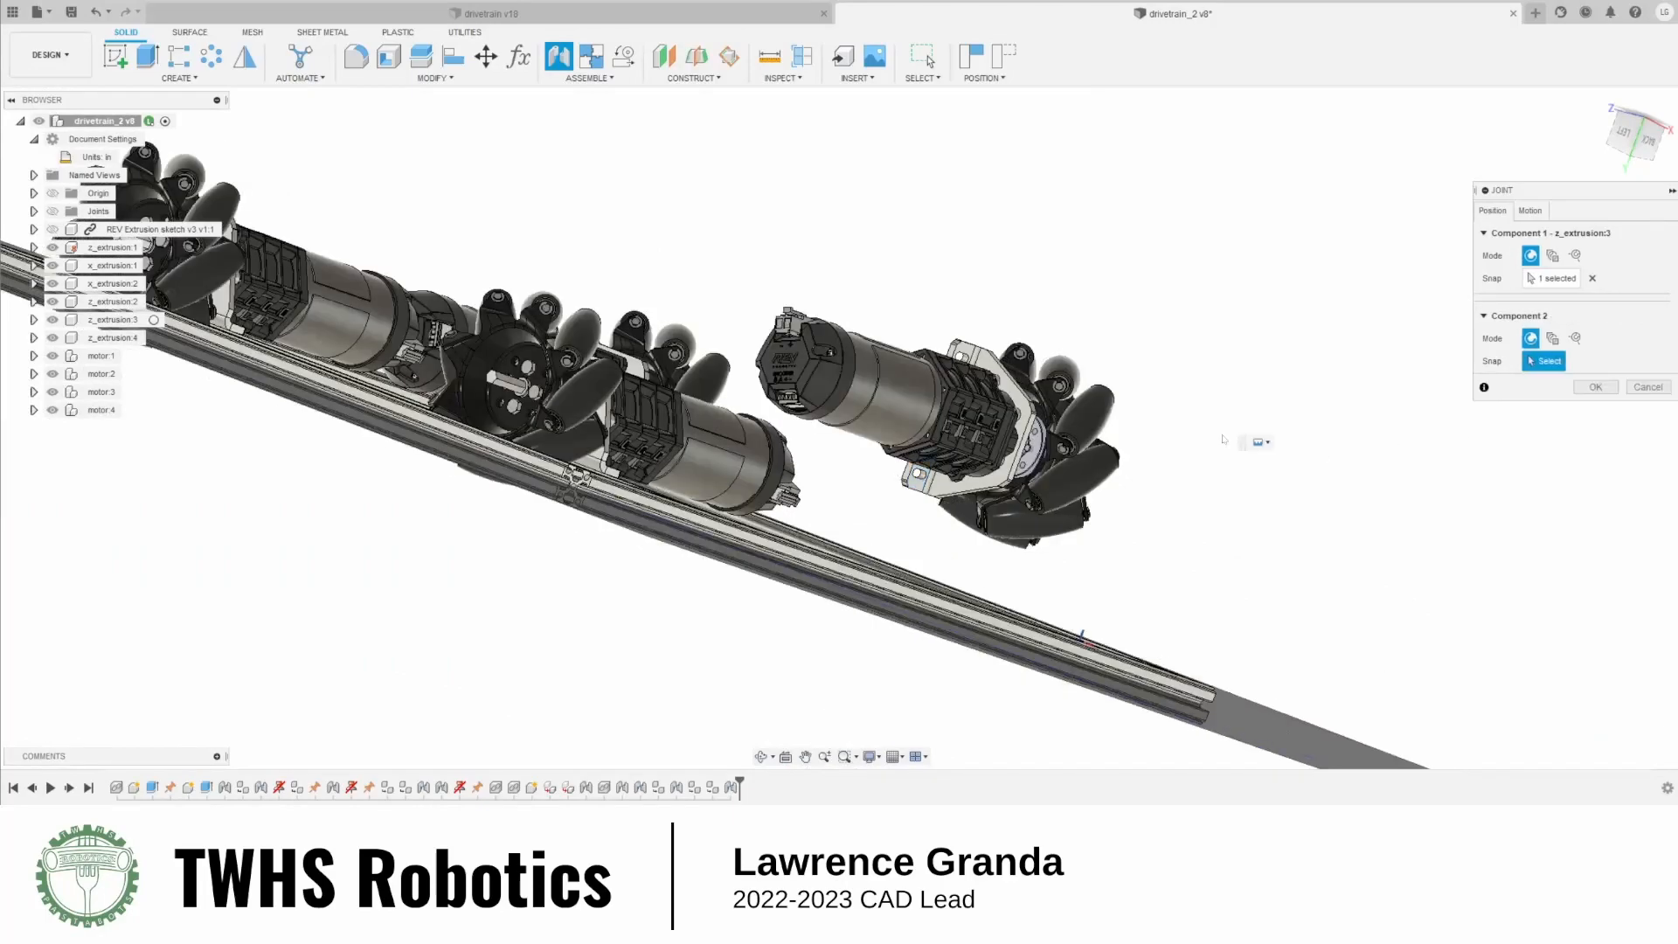
Snap the joint's second component to the outer end edge of the unmounted motor's other bracket tab
shift+middle_drag(1206, 477, 1243, 614)
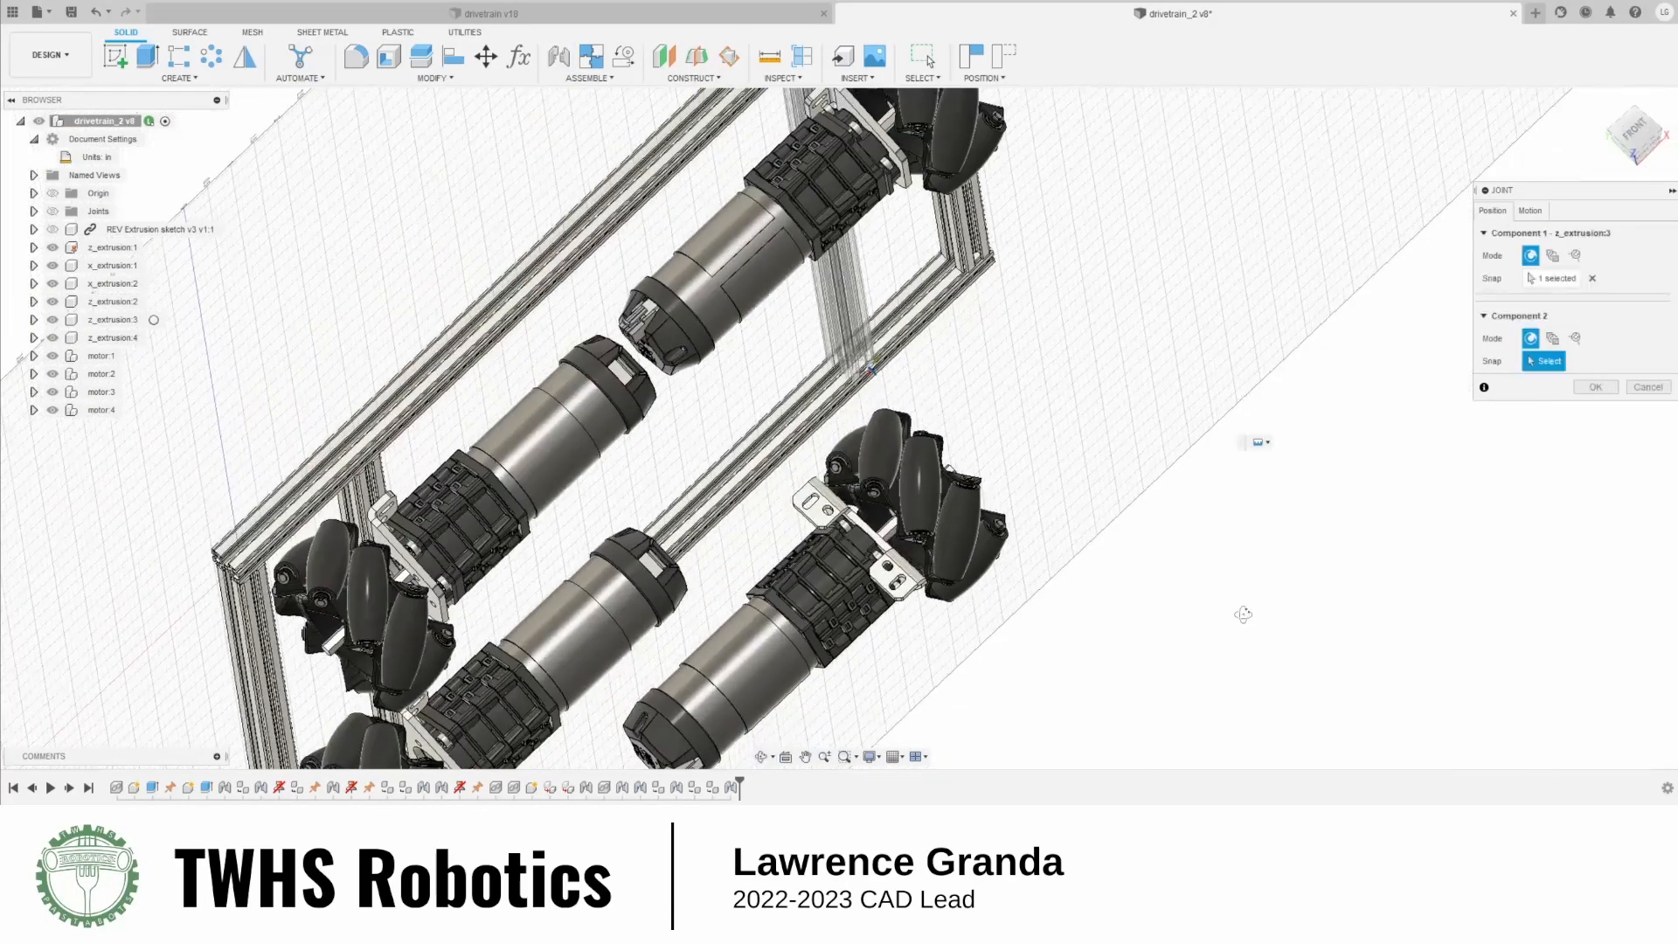
scroll(917, 594, up, 5)
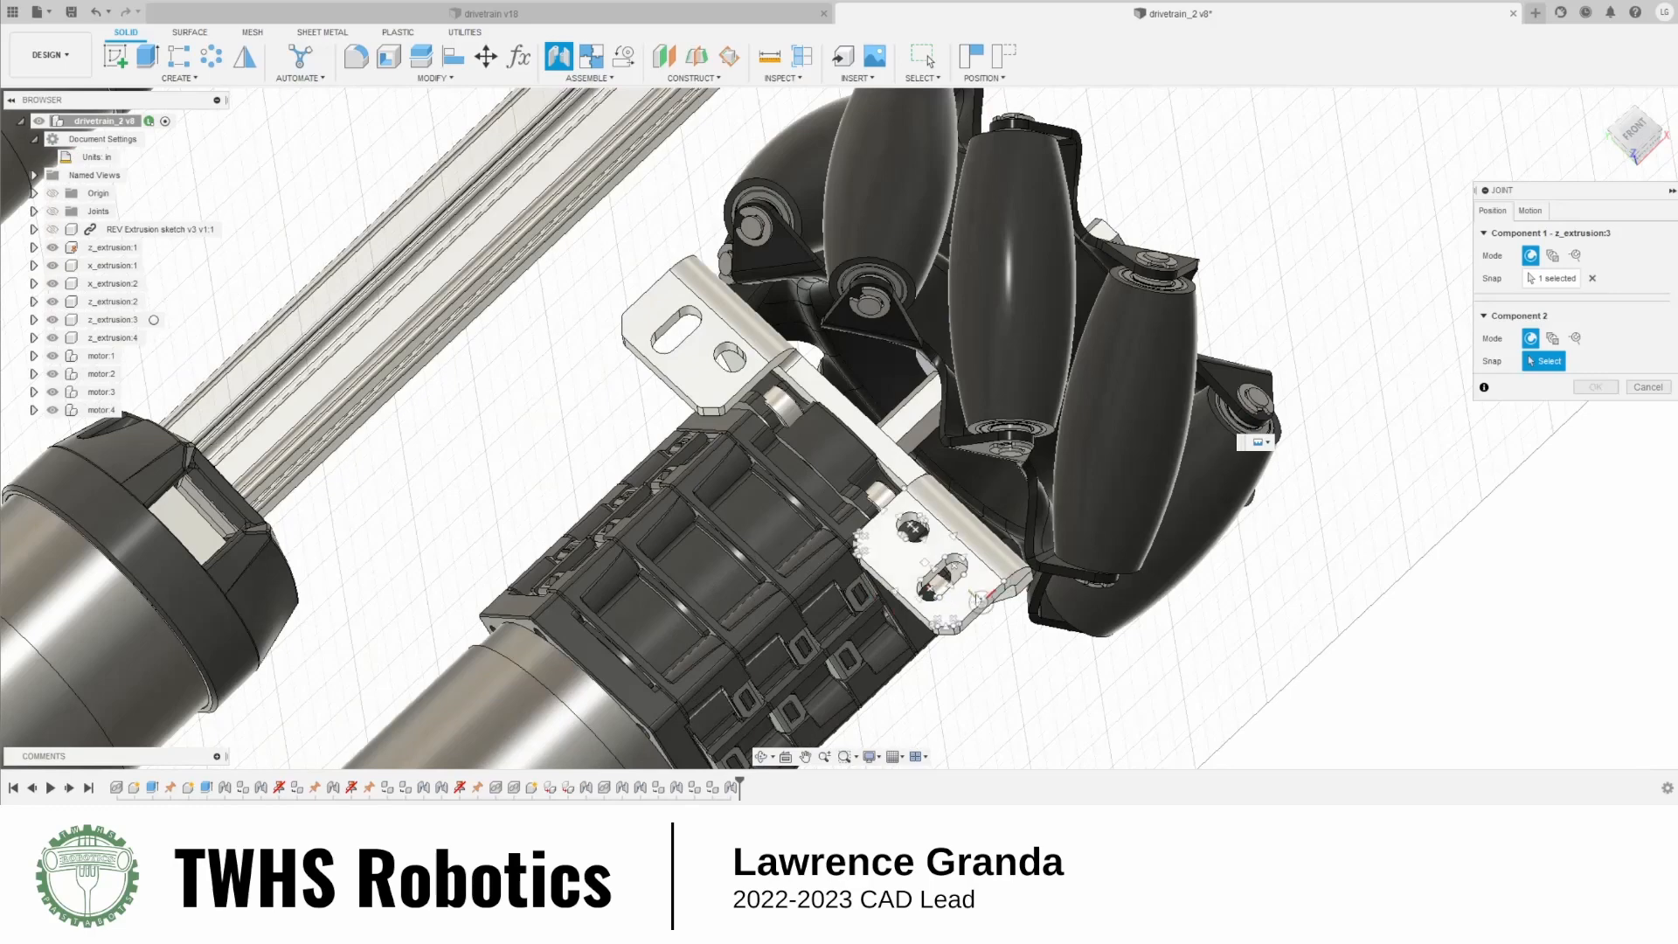
click(1002, 583)
scroll(1013, 568, down, 10)
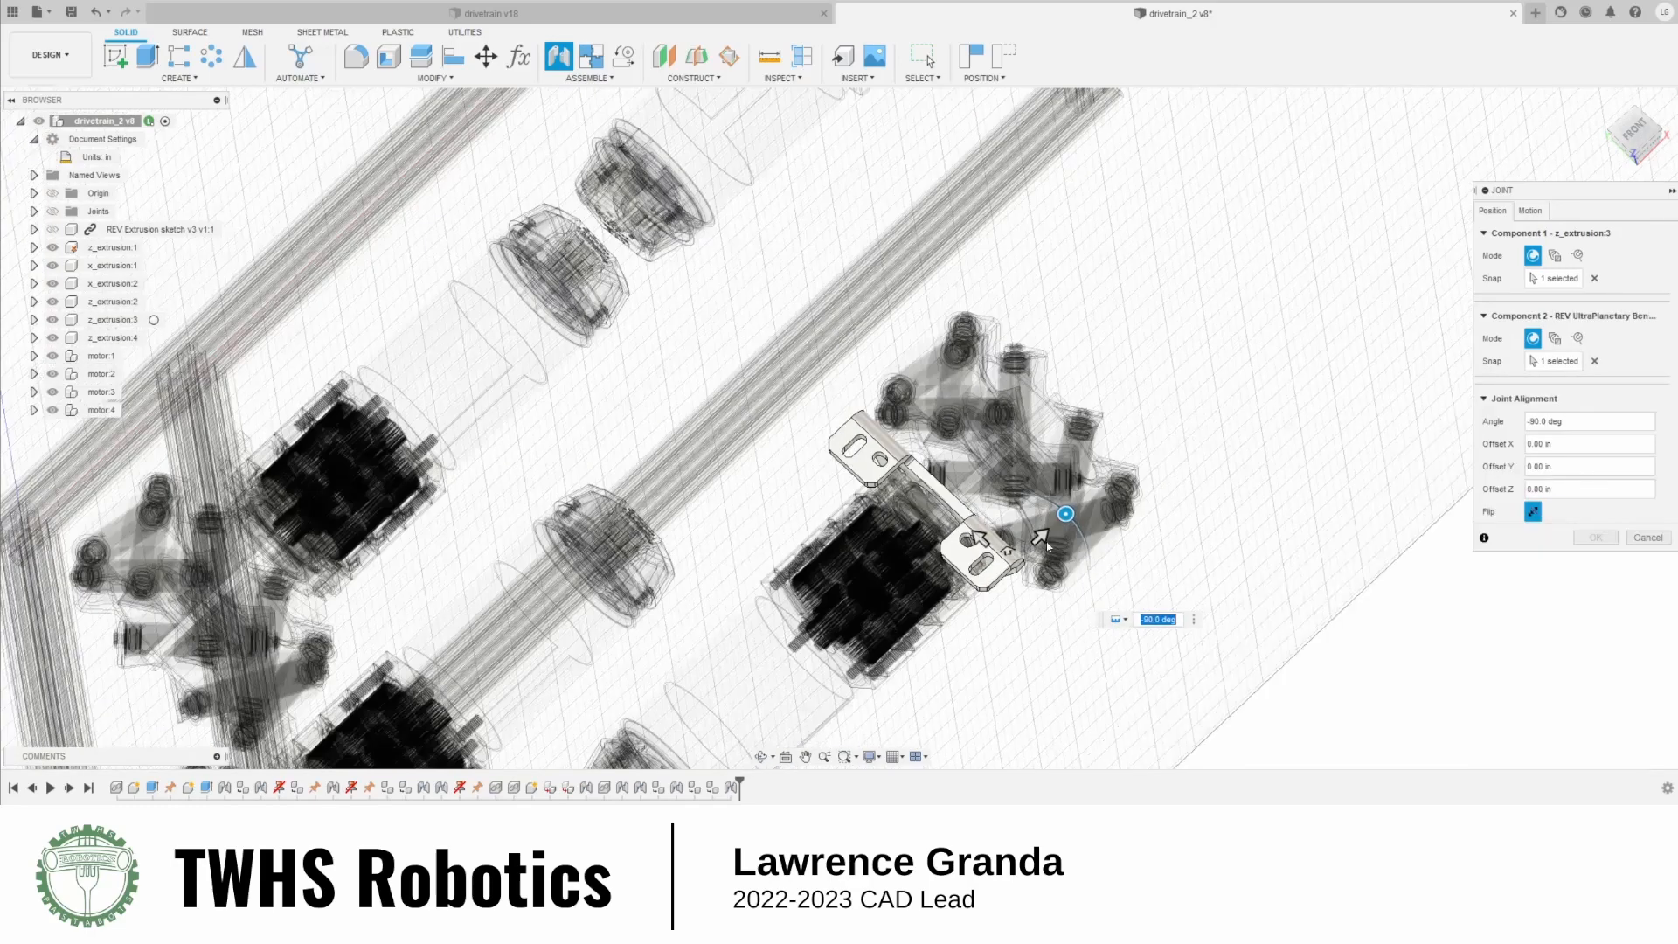
scroll(1075, 591, up, 5)
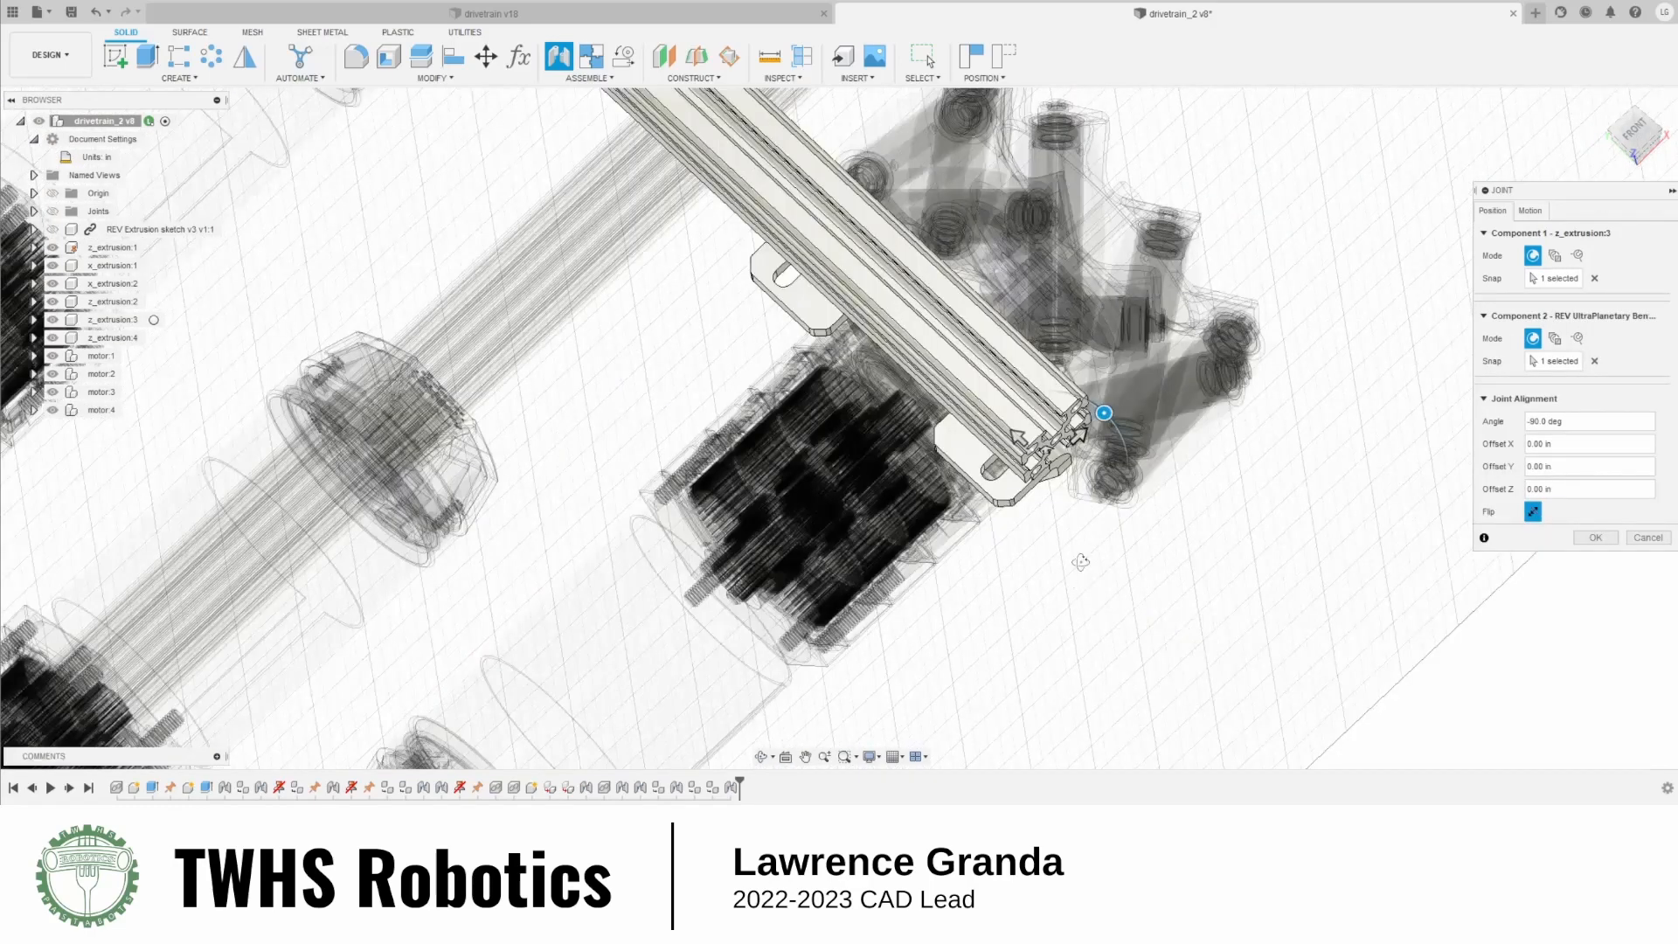
shift+middle_drag(1080, 562, 1097, 683)
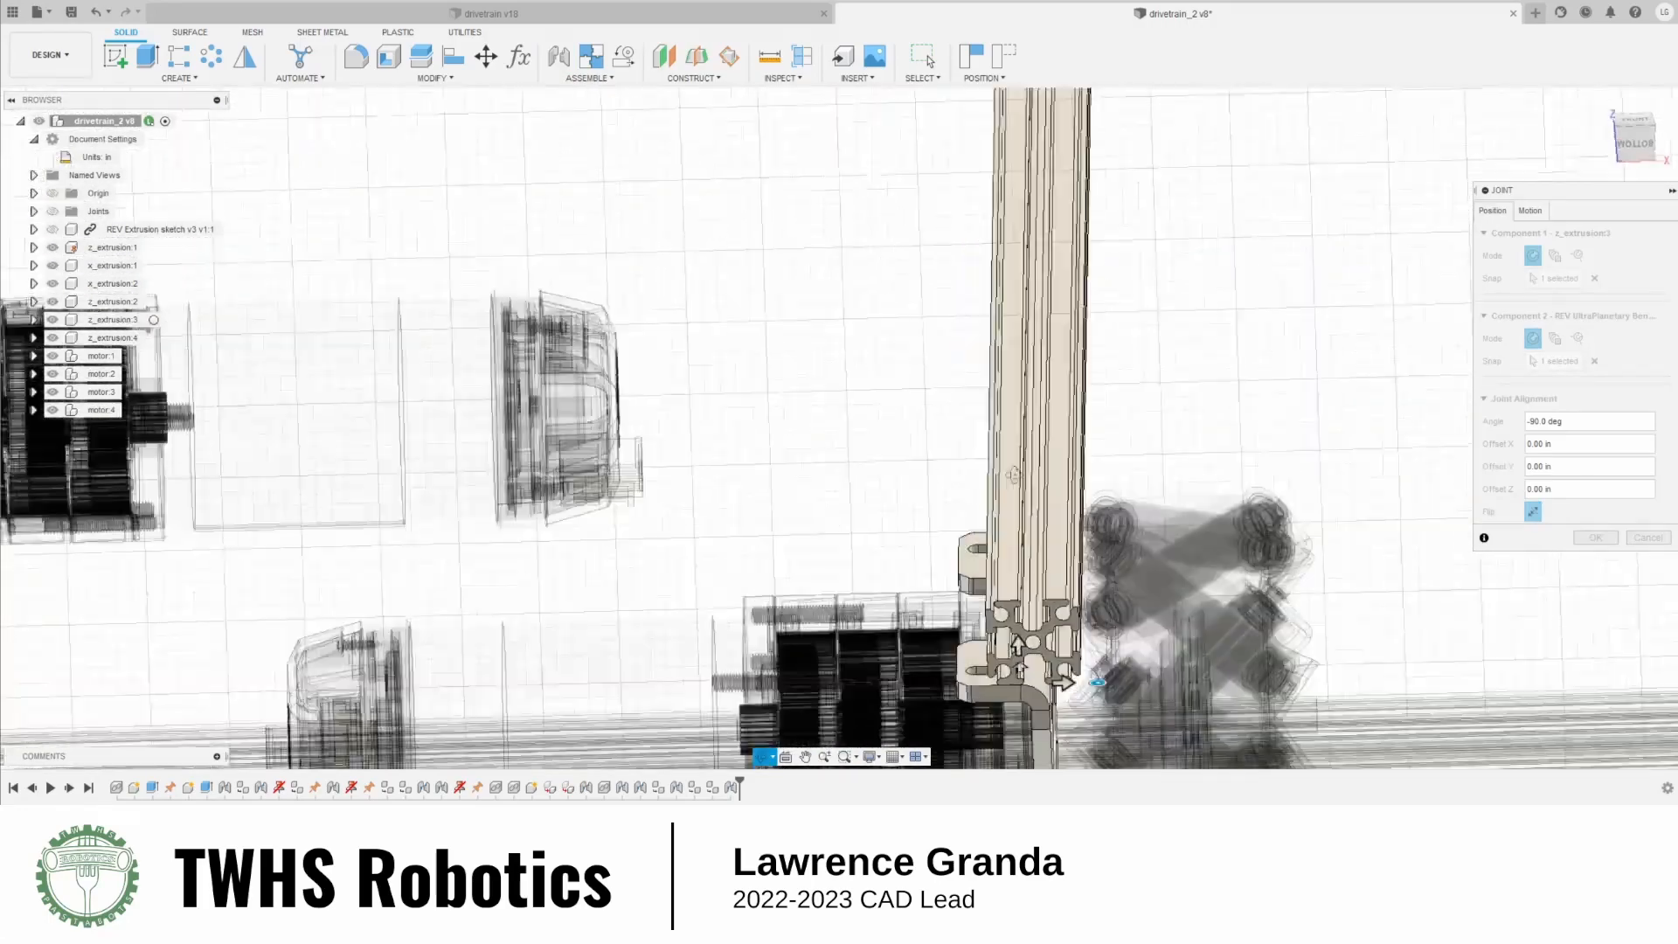
Try flipping the joint's alignment and rotating it to about -280 degrees to line up z_extrusion:3 with the motor bracket
shift+middle_drag(1014, 475, 1016, 449)
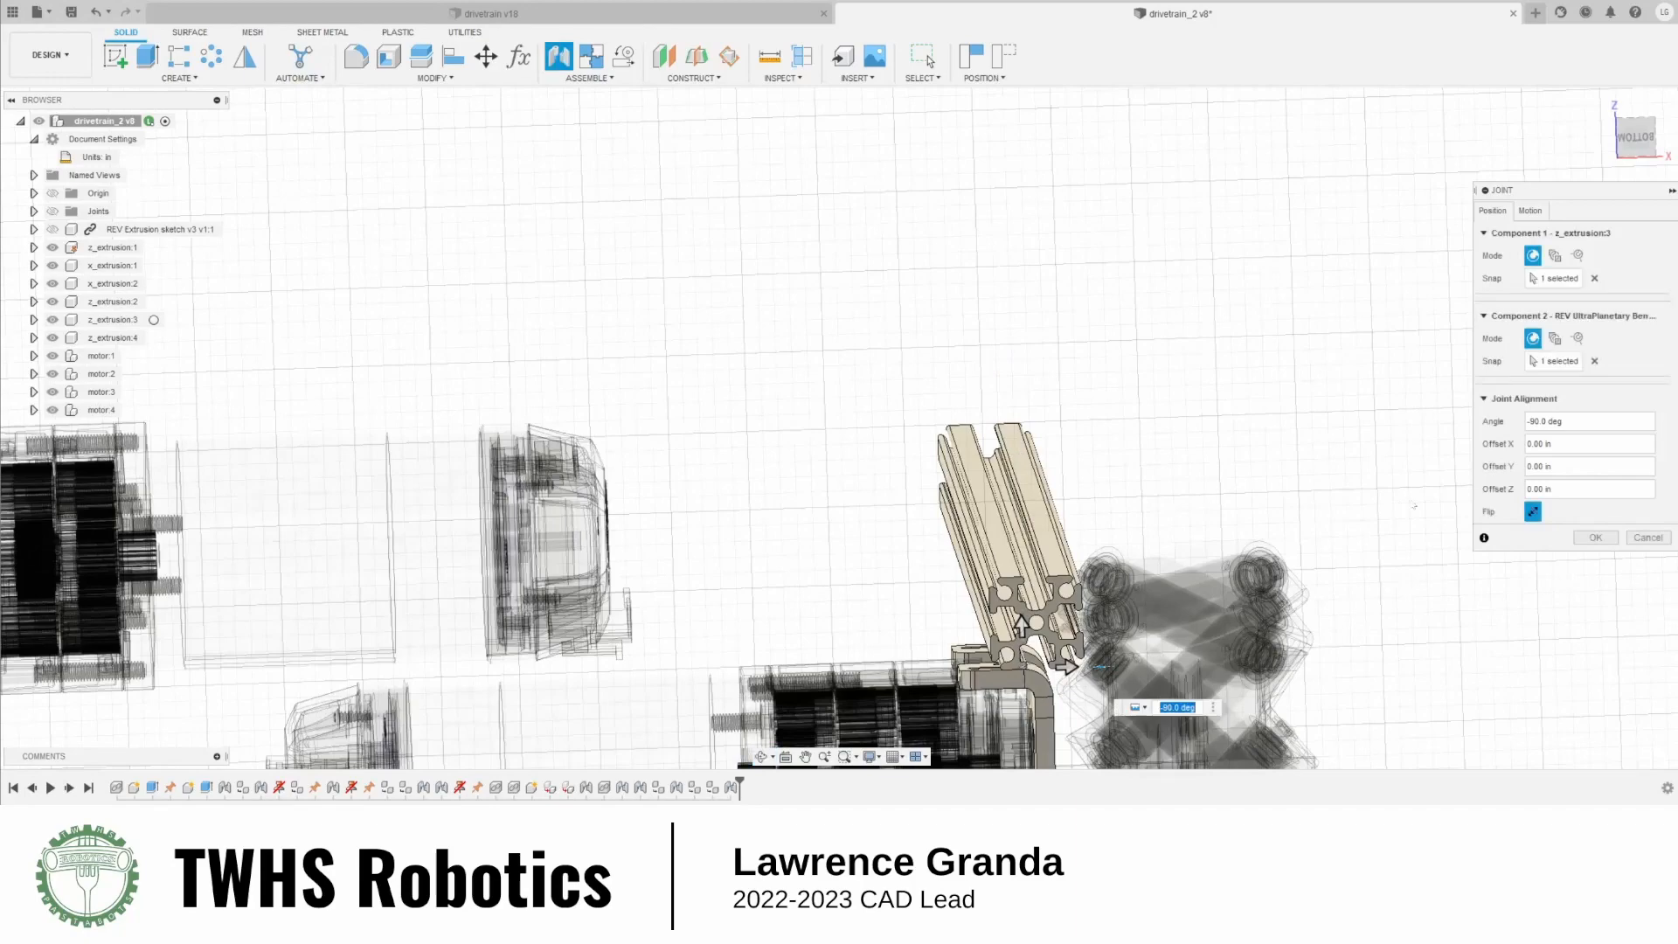
click(1530, 512)
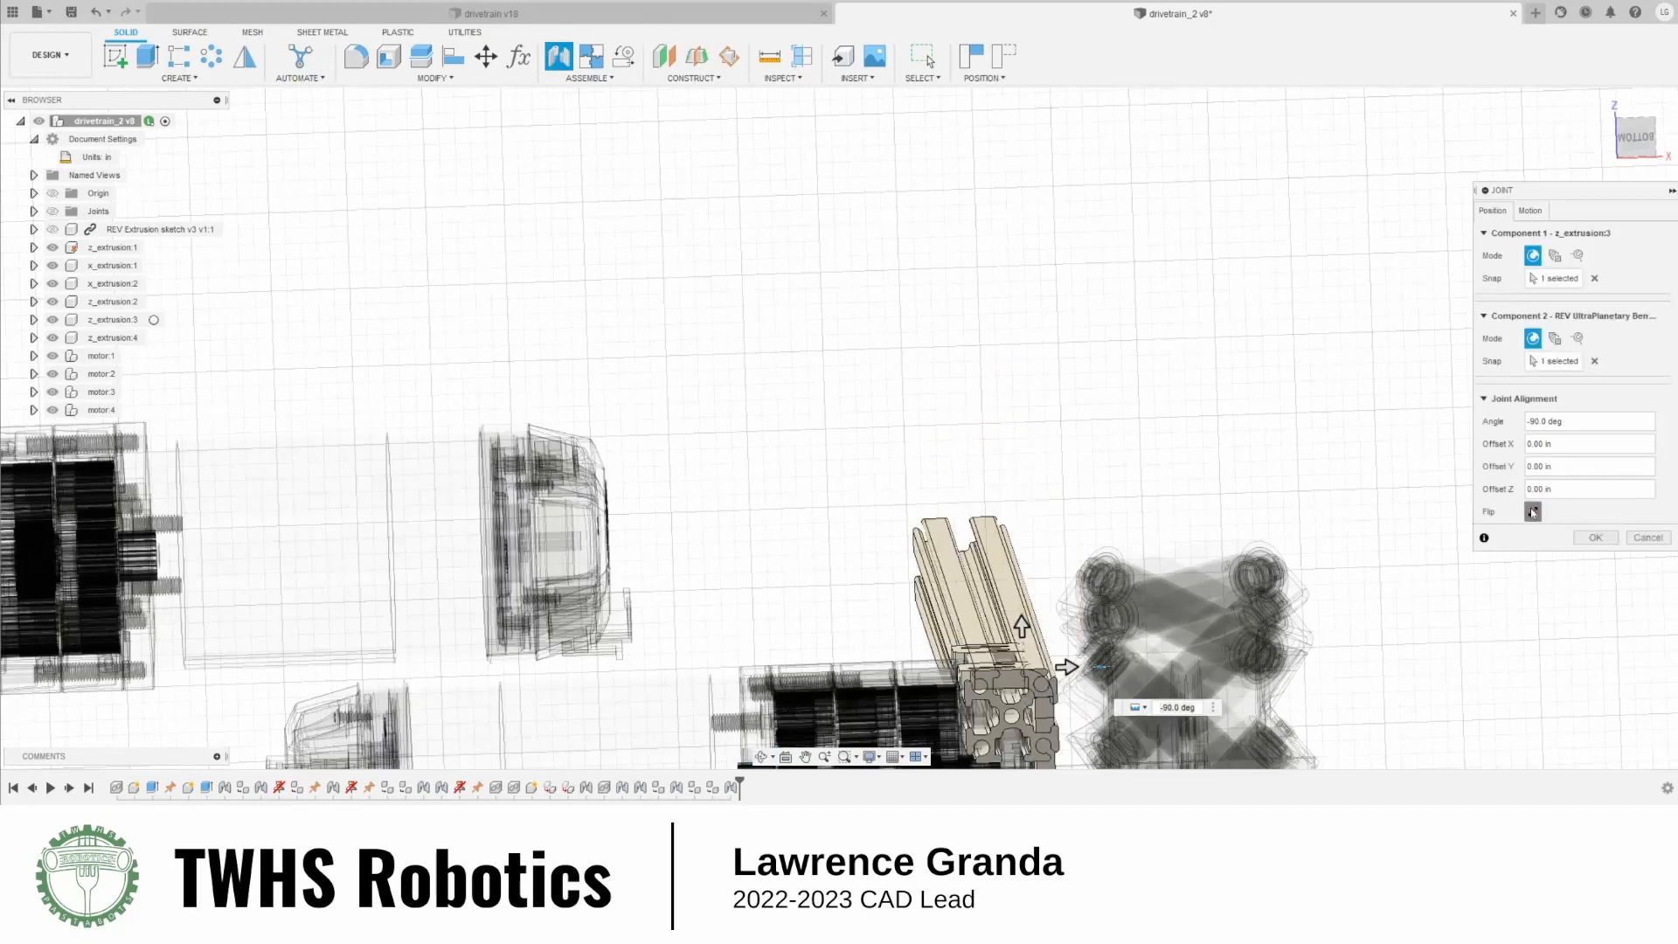
shift+middle_drag(1100, 511, 1107, 654)
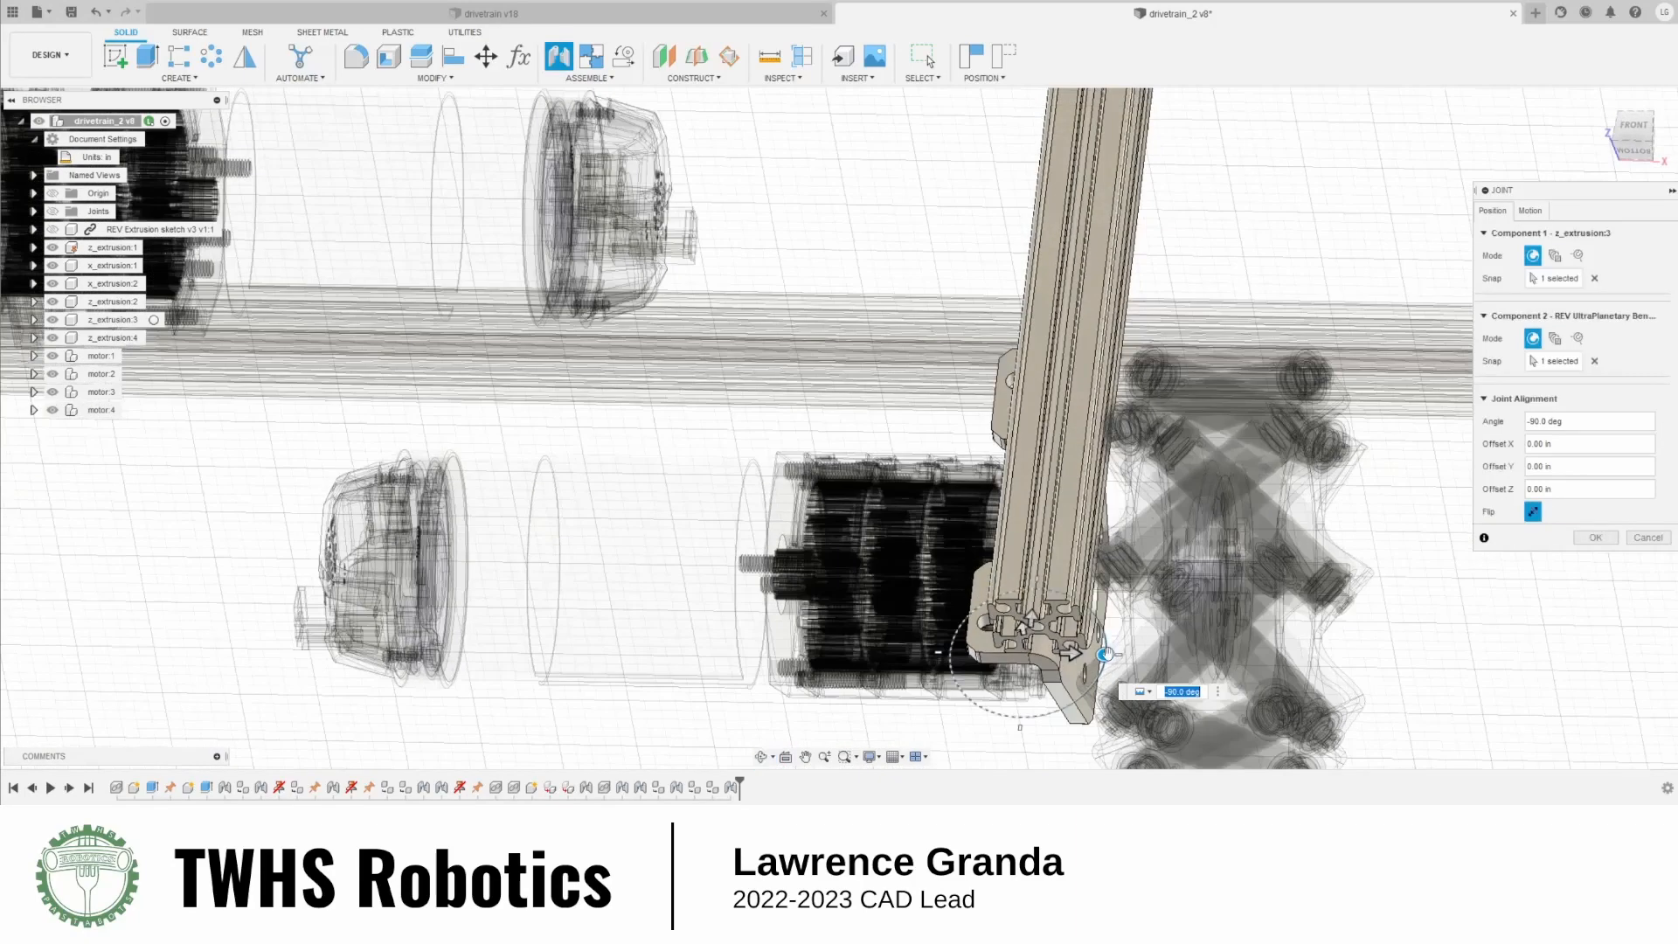
drag(1057, 696, 926, 642)
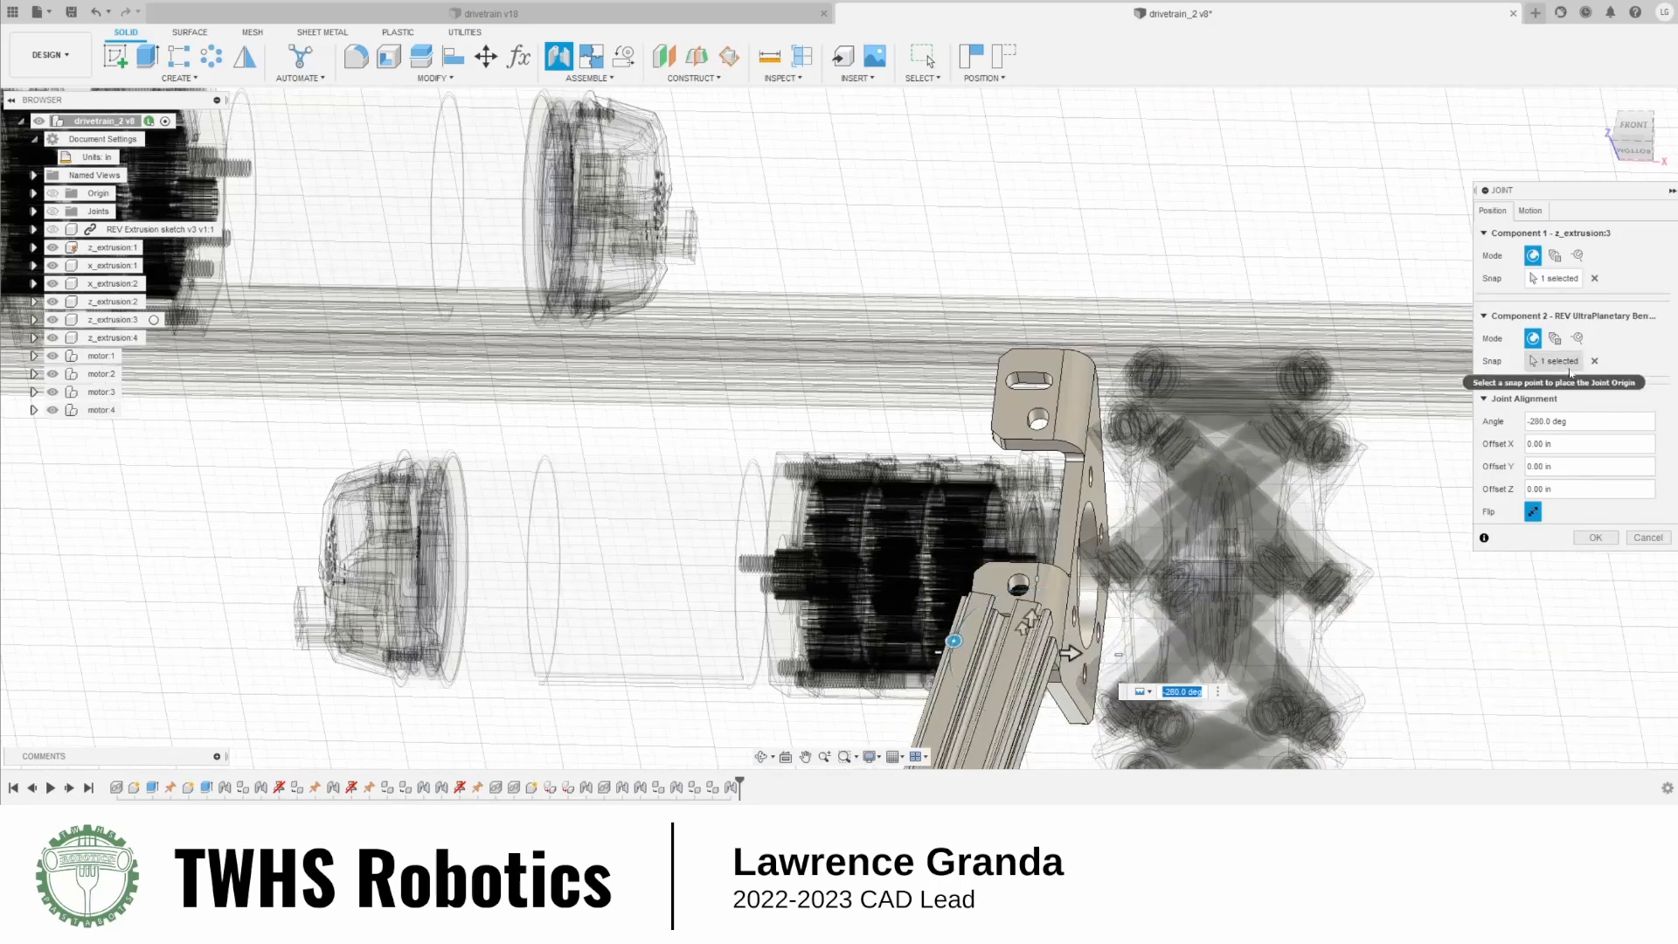
Clear both component snaps of the open joint
click(1593, 361)
scroll(1037, 420, down, 5)
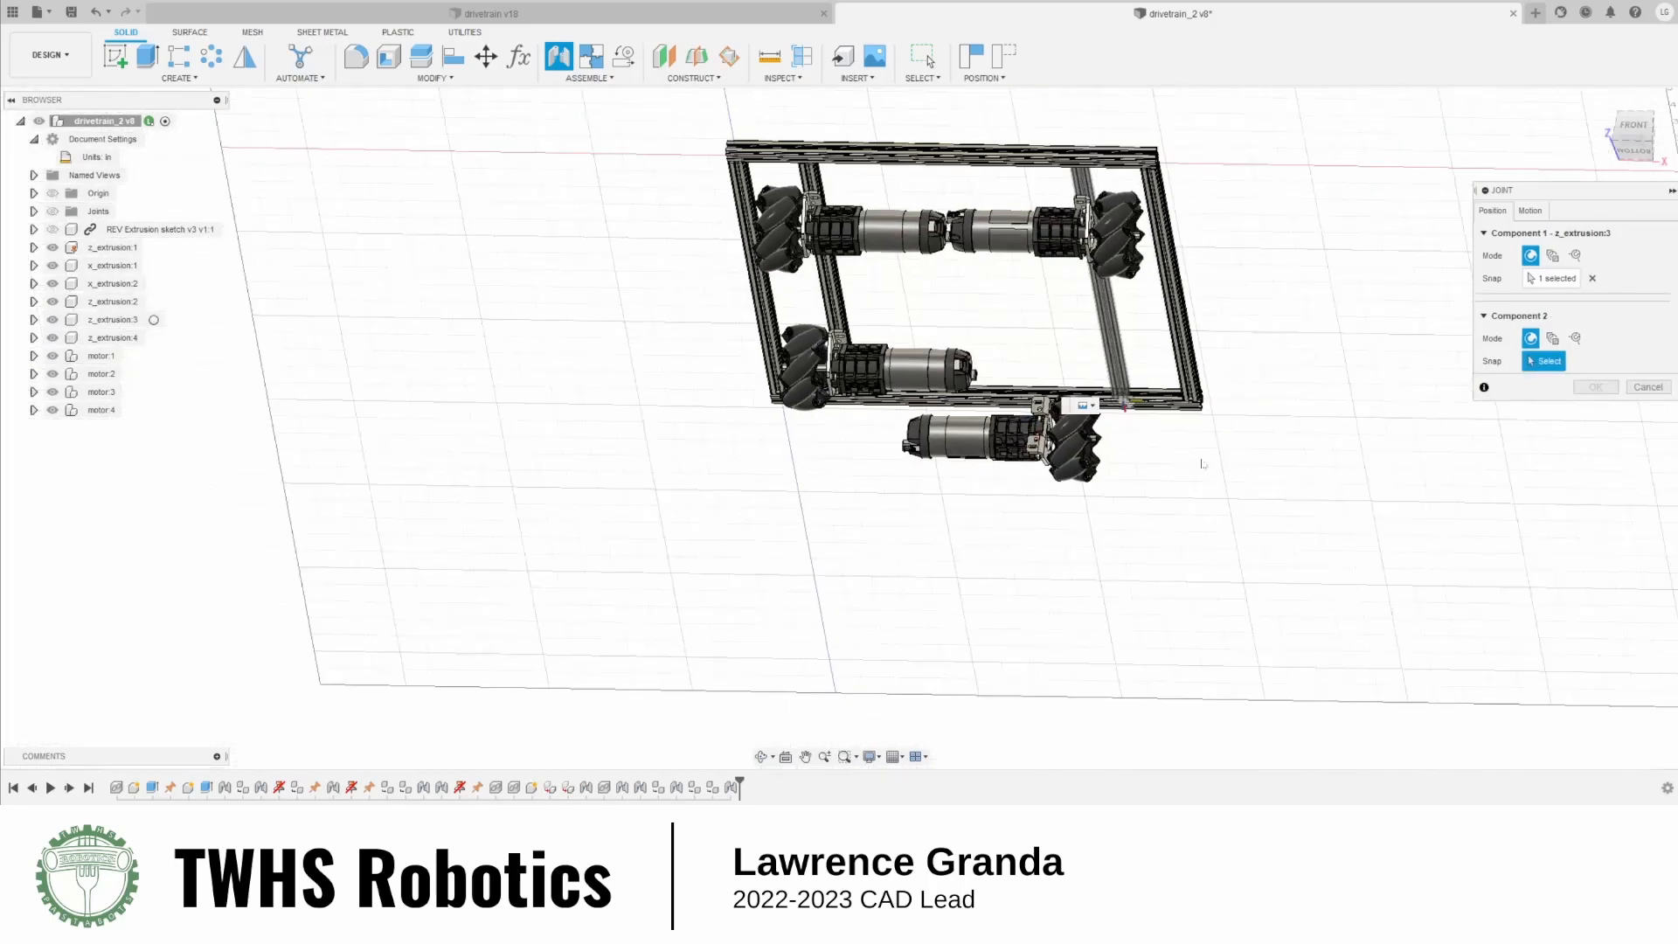
scroll(1136, 420, up, 12)
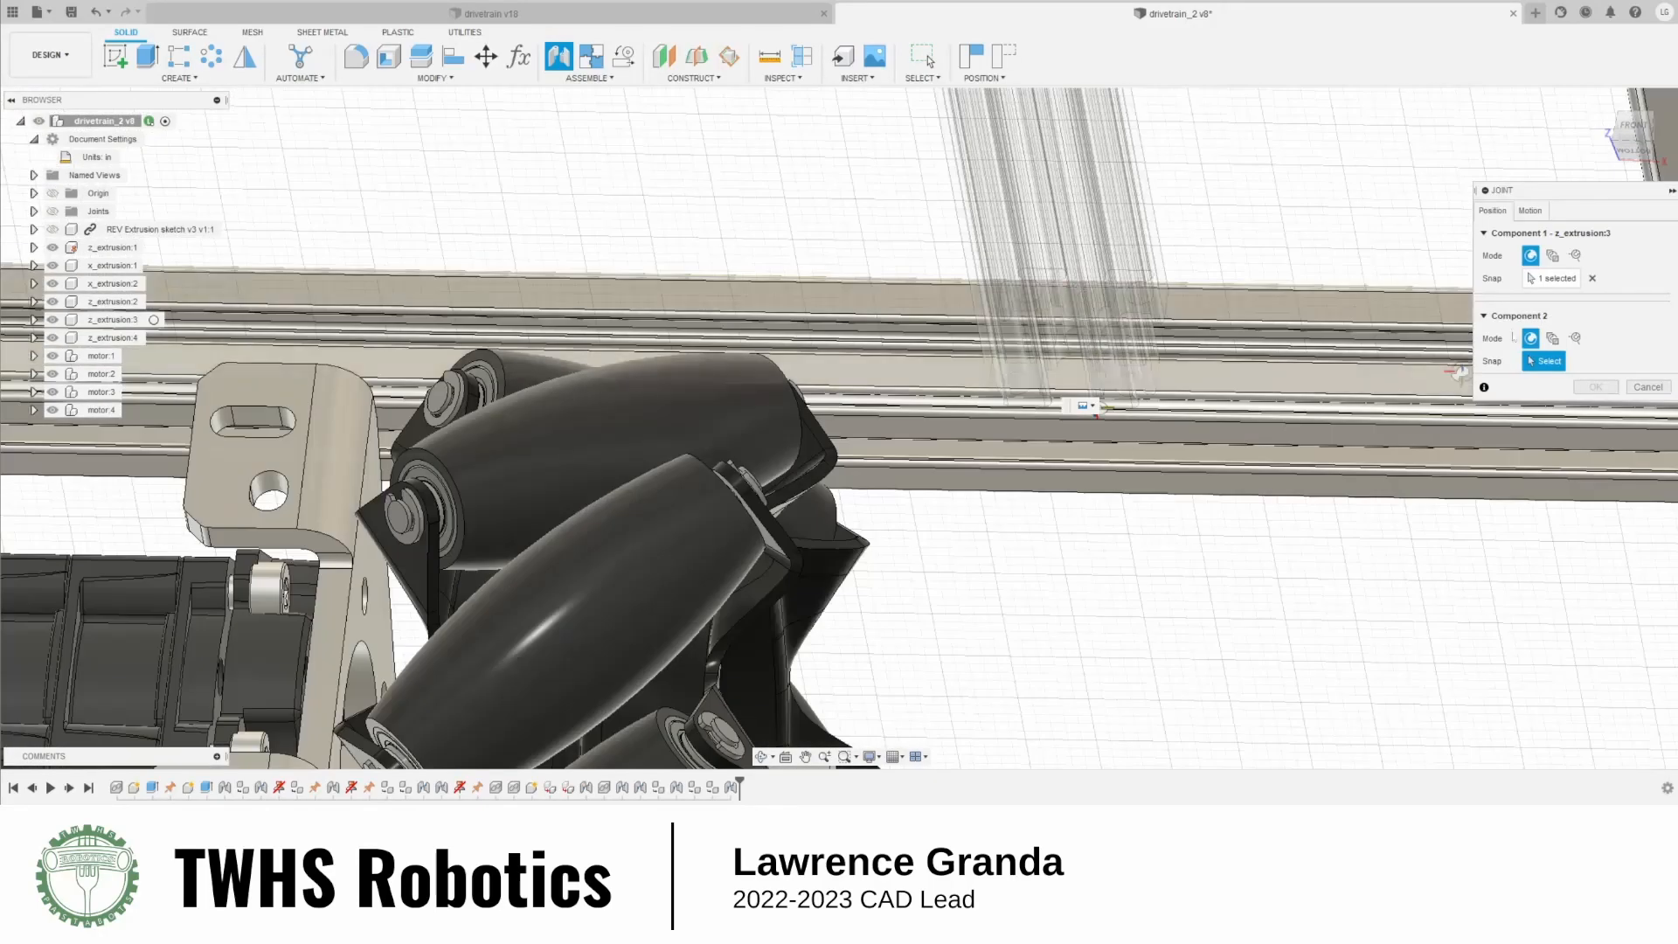
click(1592, 277)
scroll(1180, 424, down, 5)
scroll(1181, 423, down, 4)
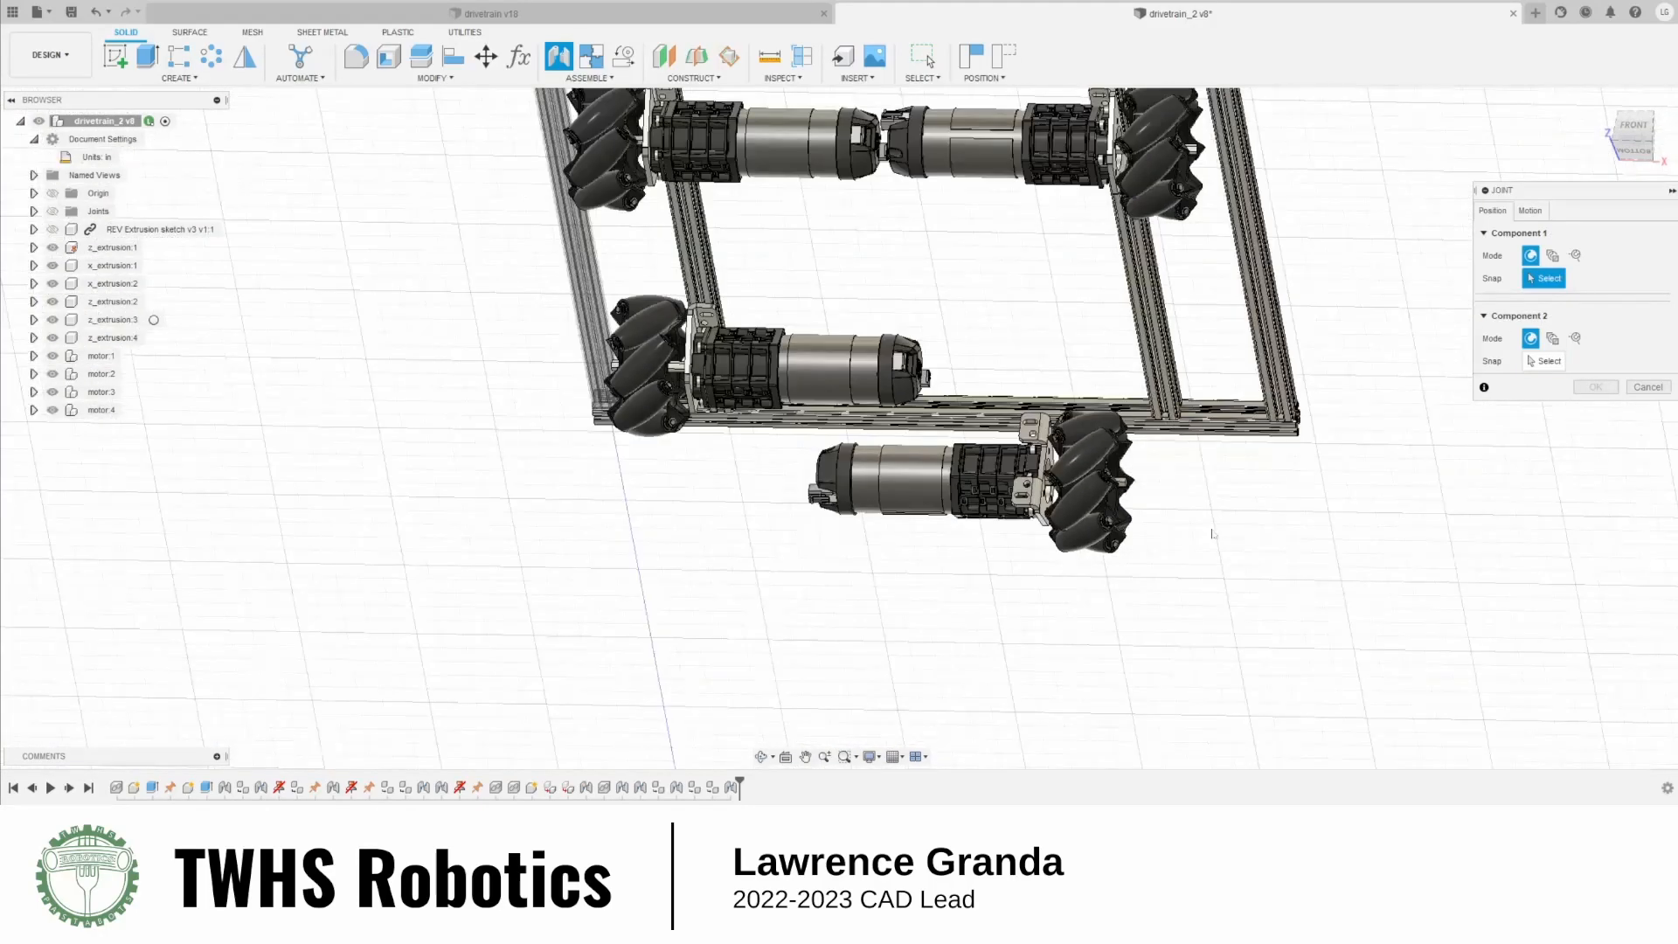
Snap the joint's first component to the underside of z_extrusion:3, at its end where it meets the cross extrusion near the unmounted motor
shift+middle_drag(1180, 424, 1302, 490)
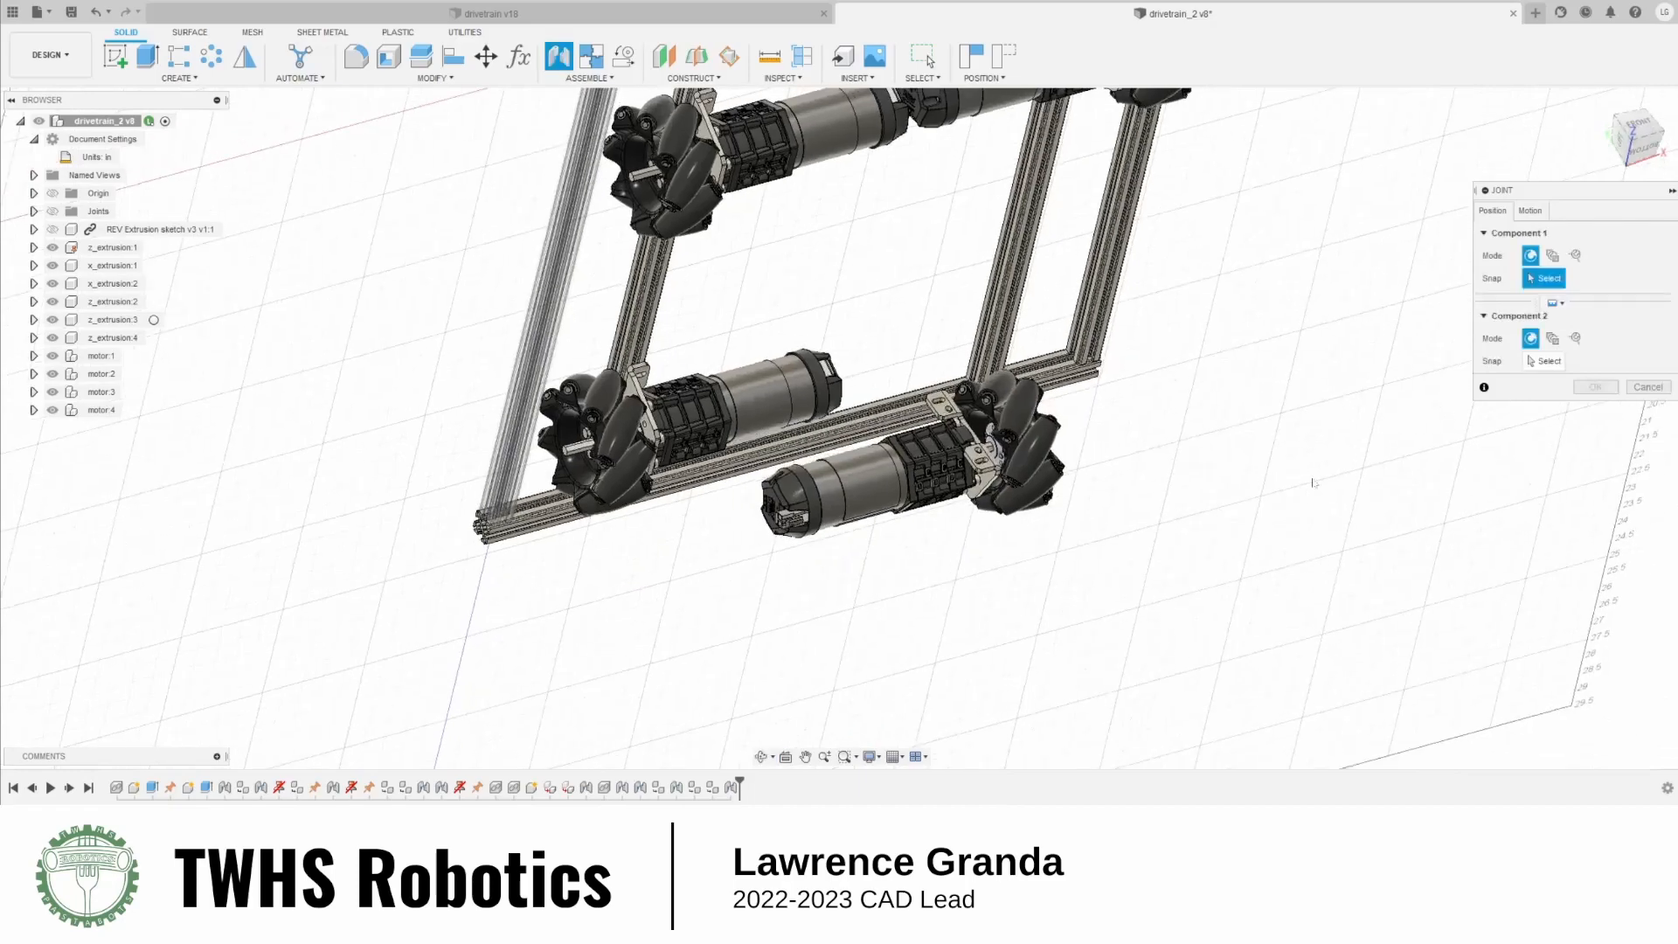
scroll(1136, 411, up, 7)
shift+middle_drag(1166, 453, 1267, 485)
scroll(1143, 479, down, 6)
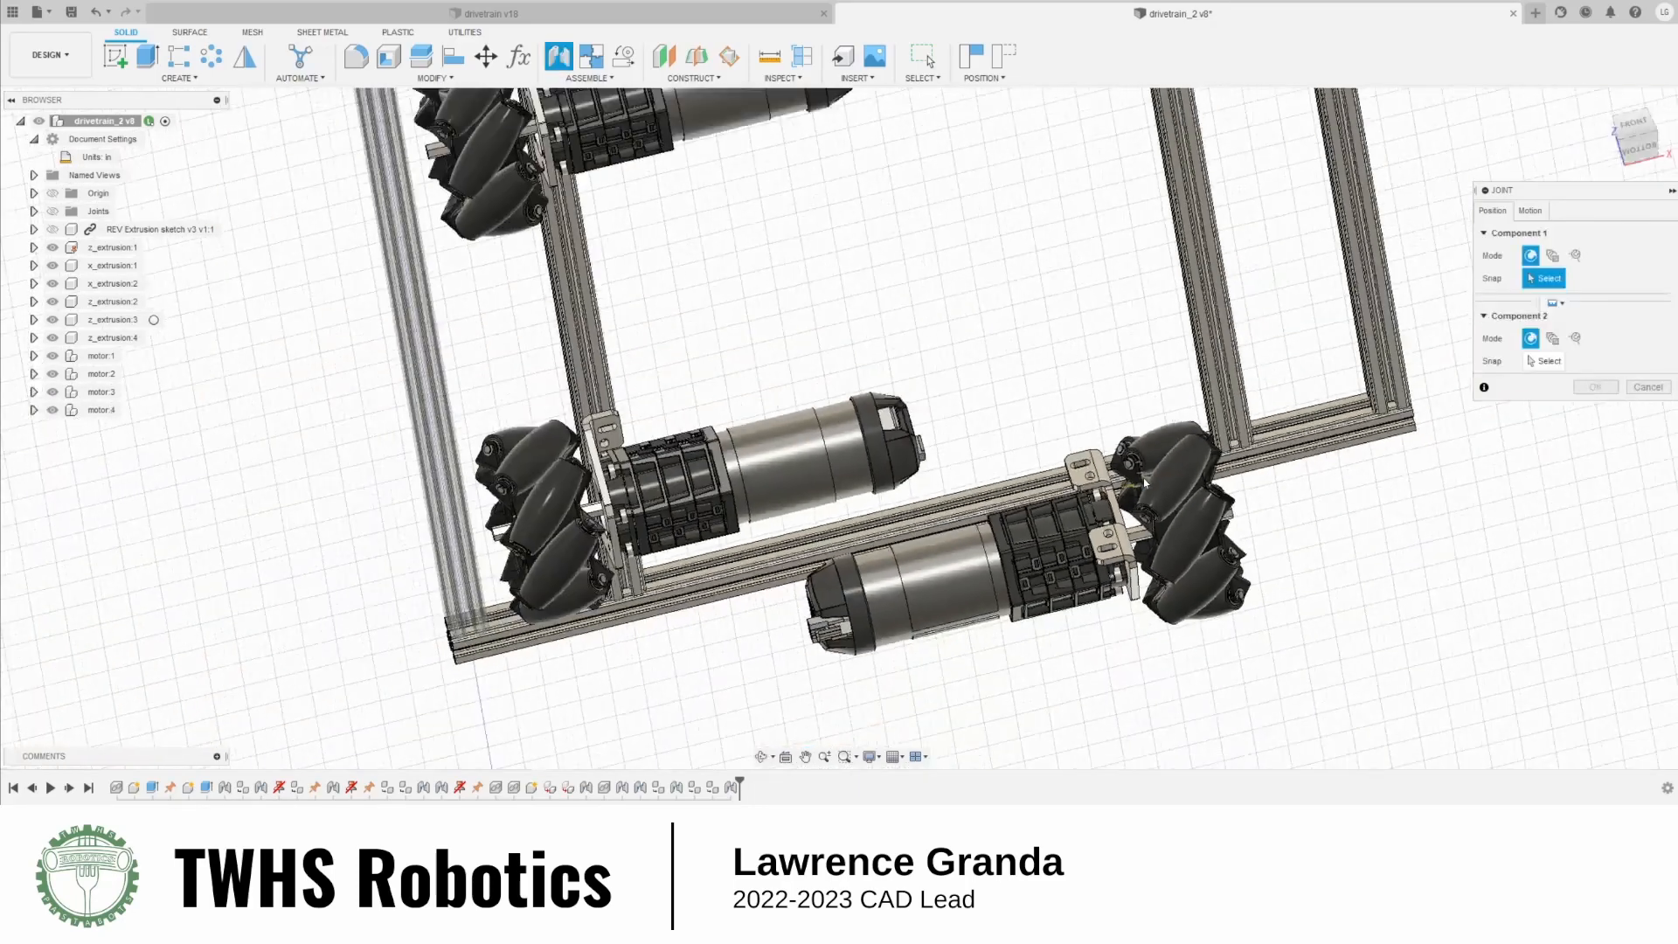
scroll(1162, 450, up, 4)
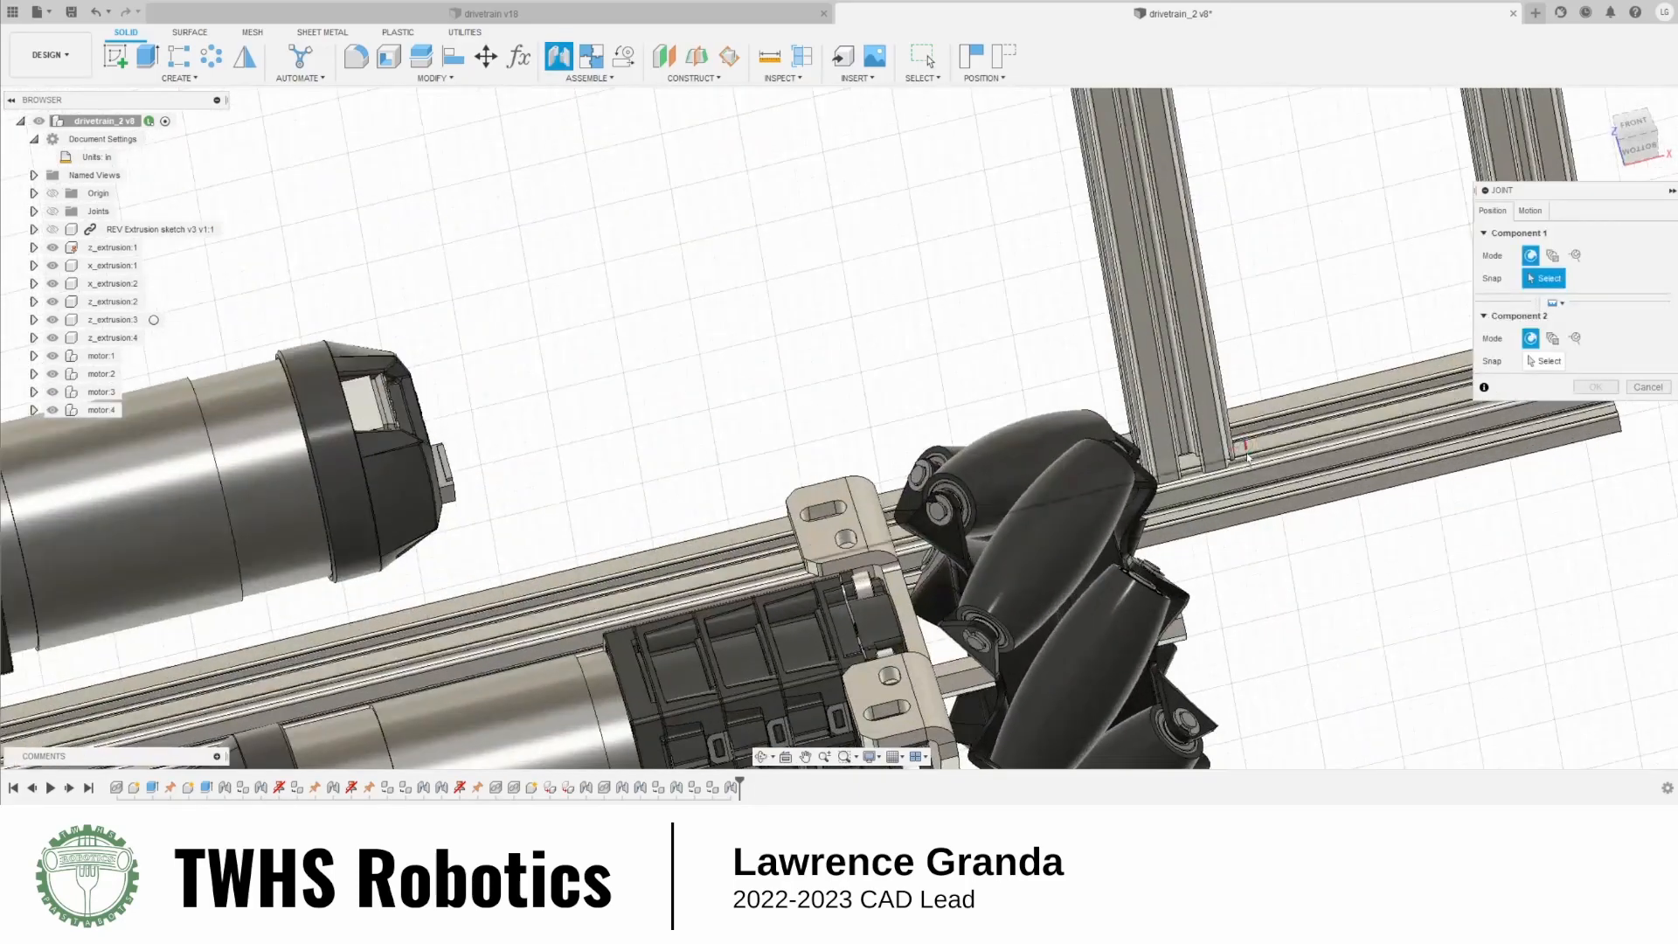
scroll(1341, 456, down, 5)
scroll(1342, 456, up, 5)
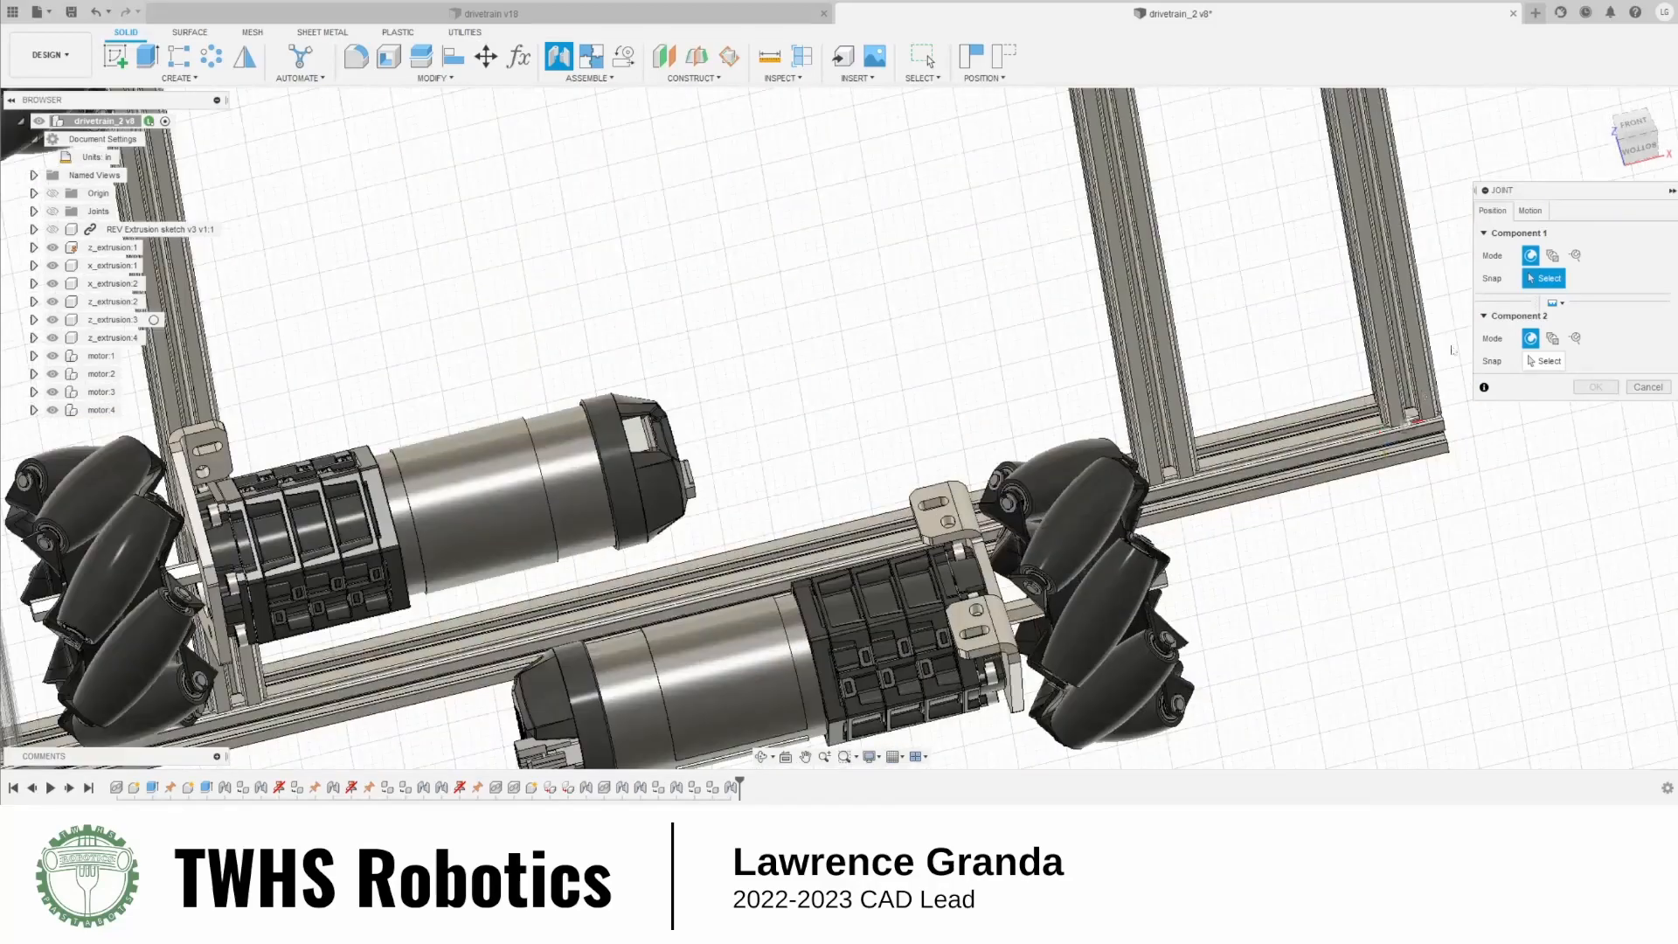
scroll(1171, 447, up, 5)
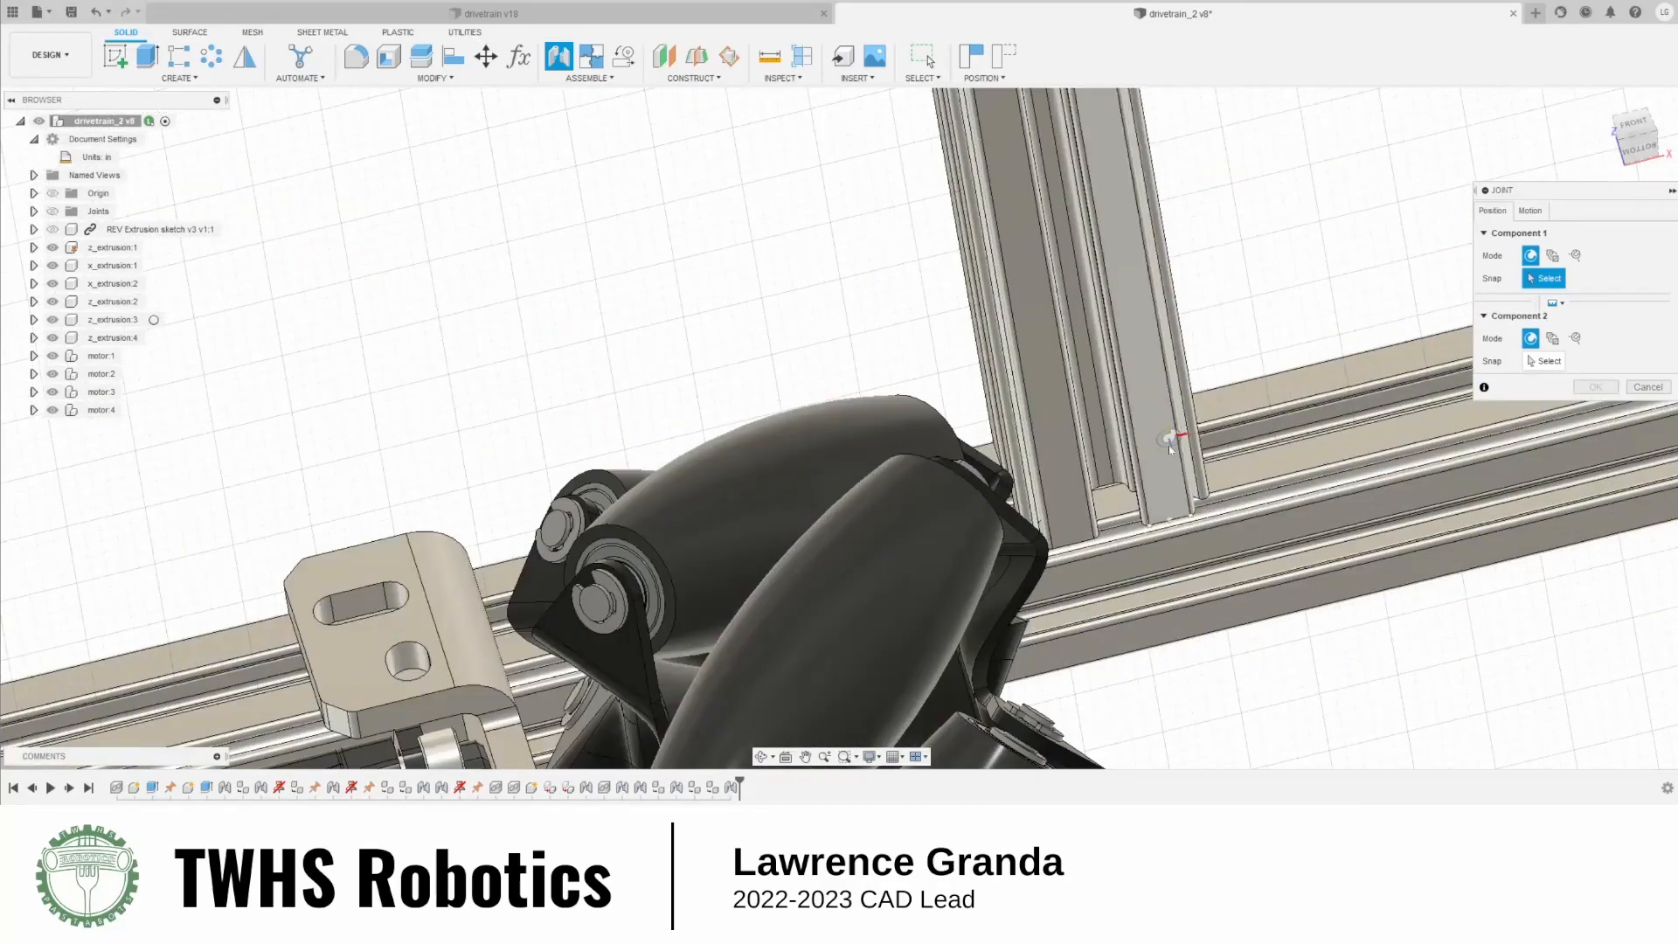
click(1150, 498)
Snap the joint's second component to the outer end edge of the unmounted motor's bracket tab nearest the frame
scroll(1150, 498, down, 5)
scroll(881, 452, up, 6)
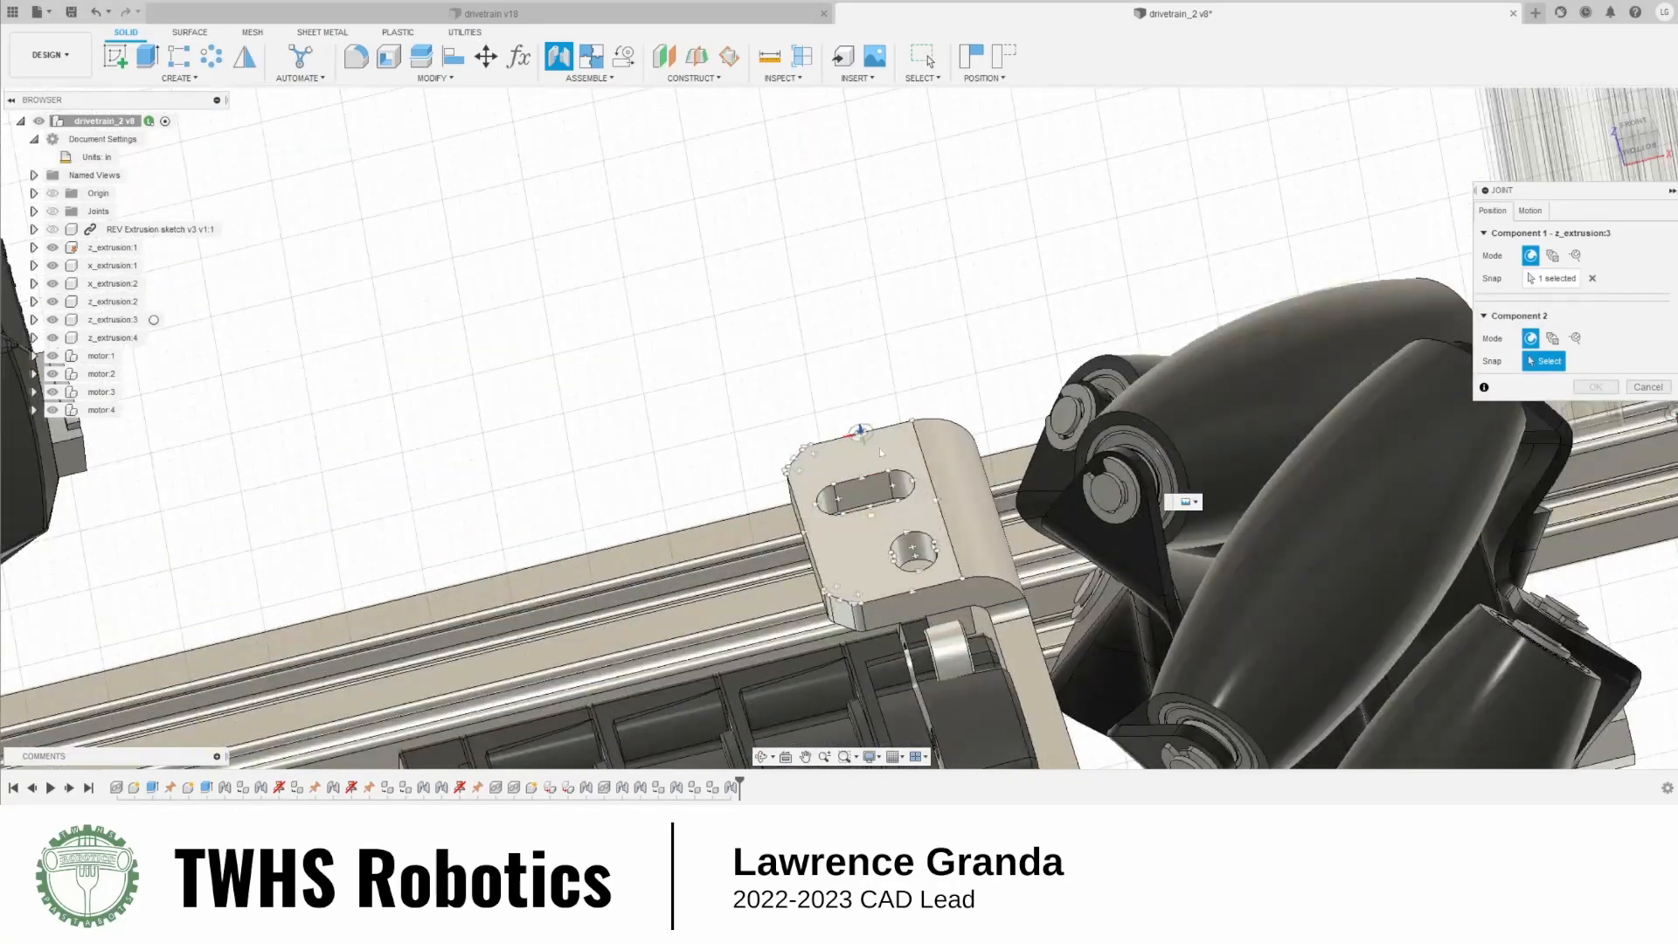
scroll(893, 449, down, 3)
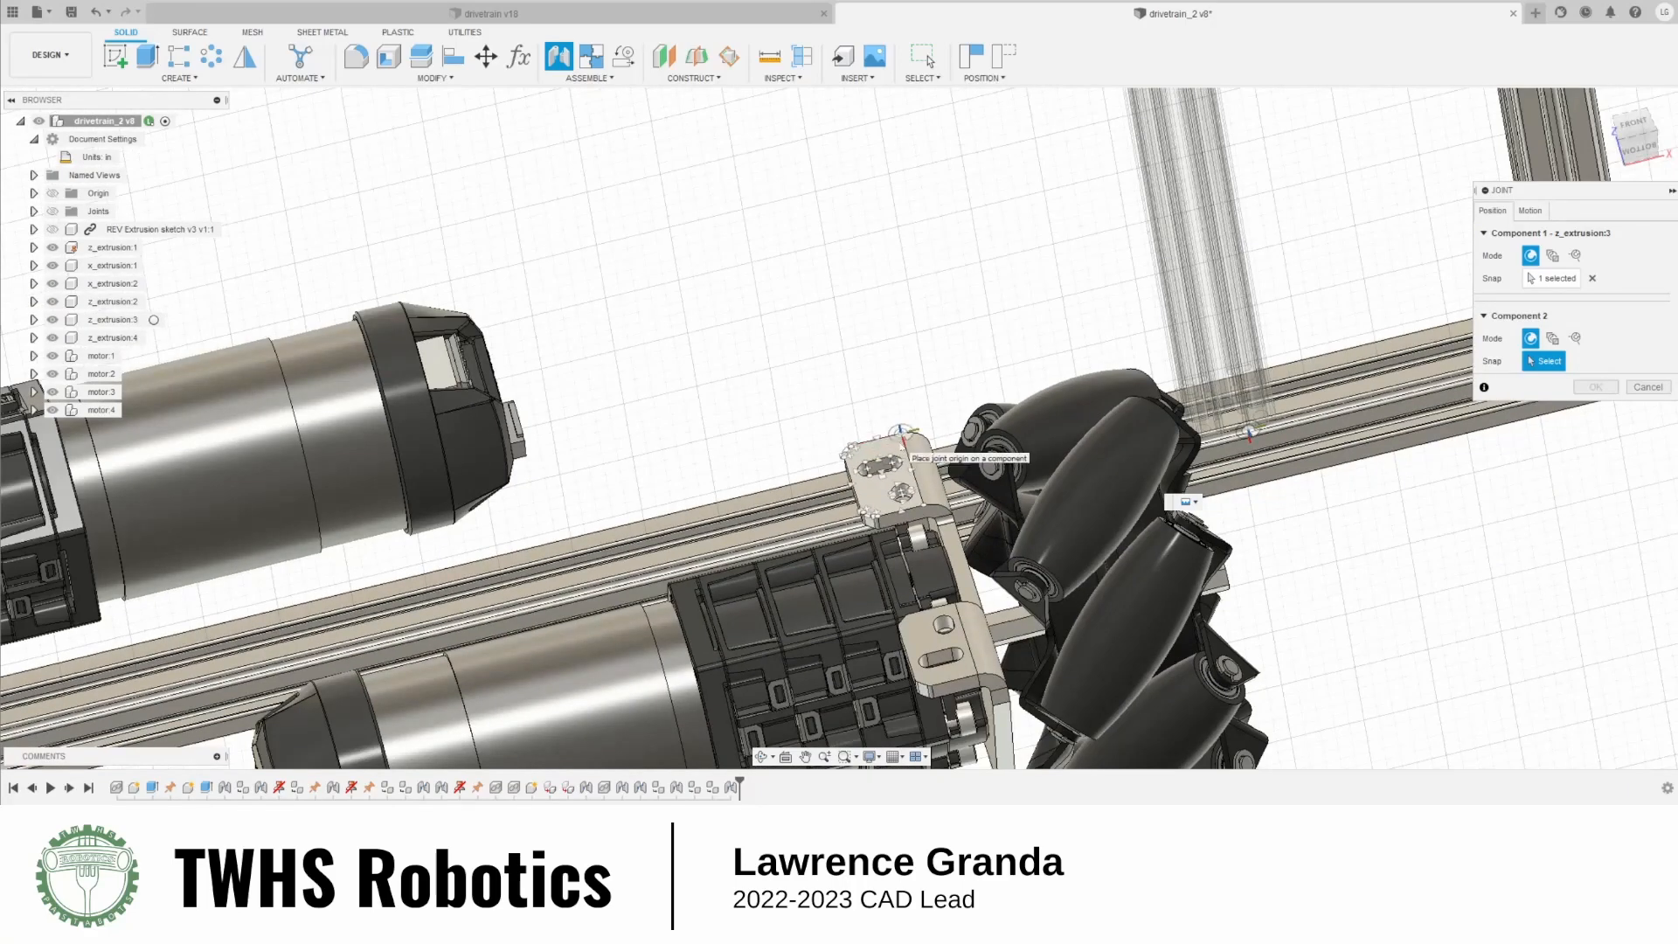
click(899, 448)
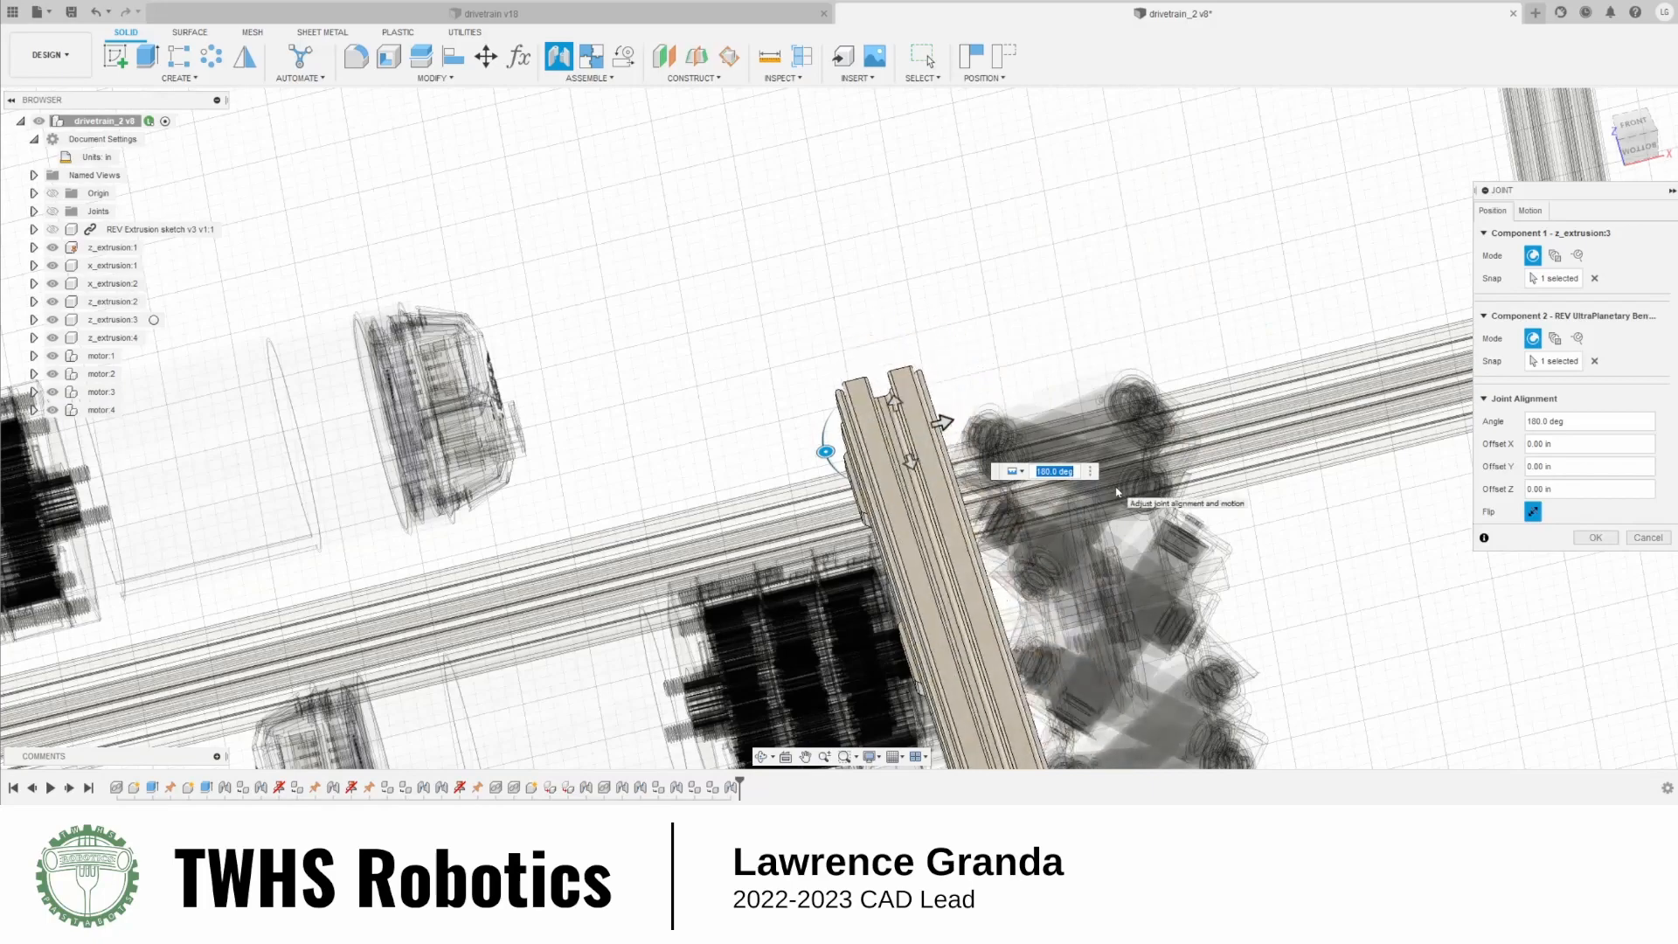
Set the joint's Offset X to -dist_bracket and accept the joint
scroll(867, 524, down, 4)
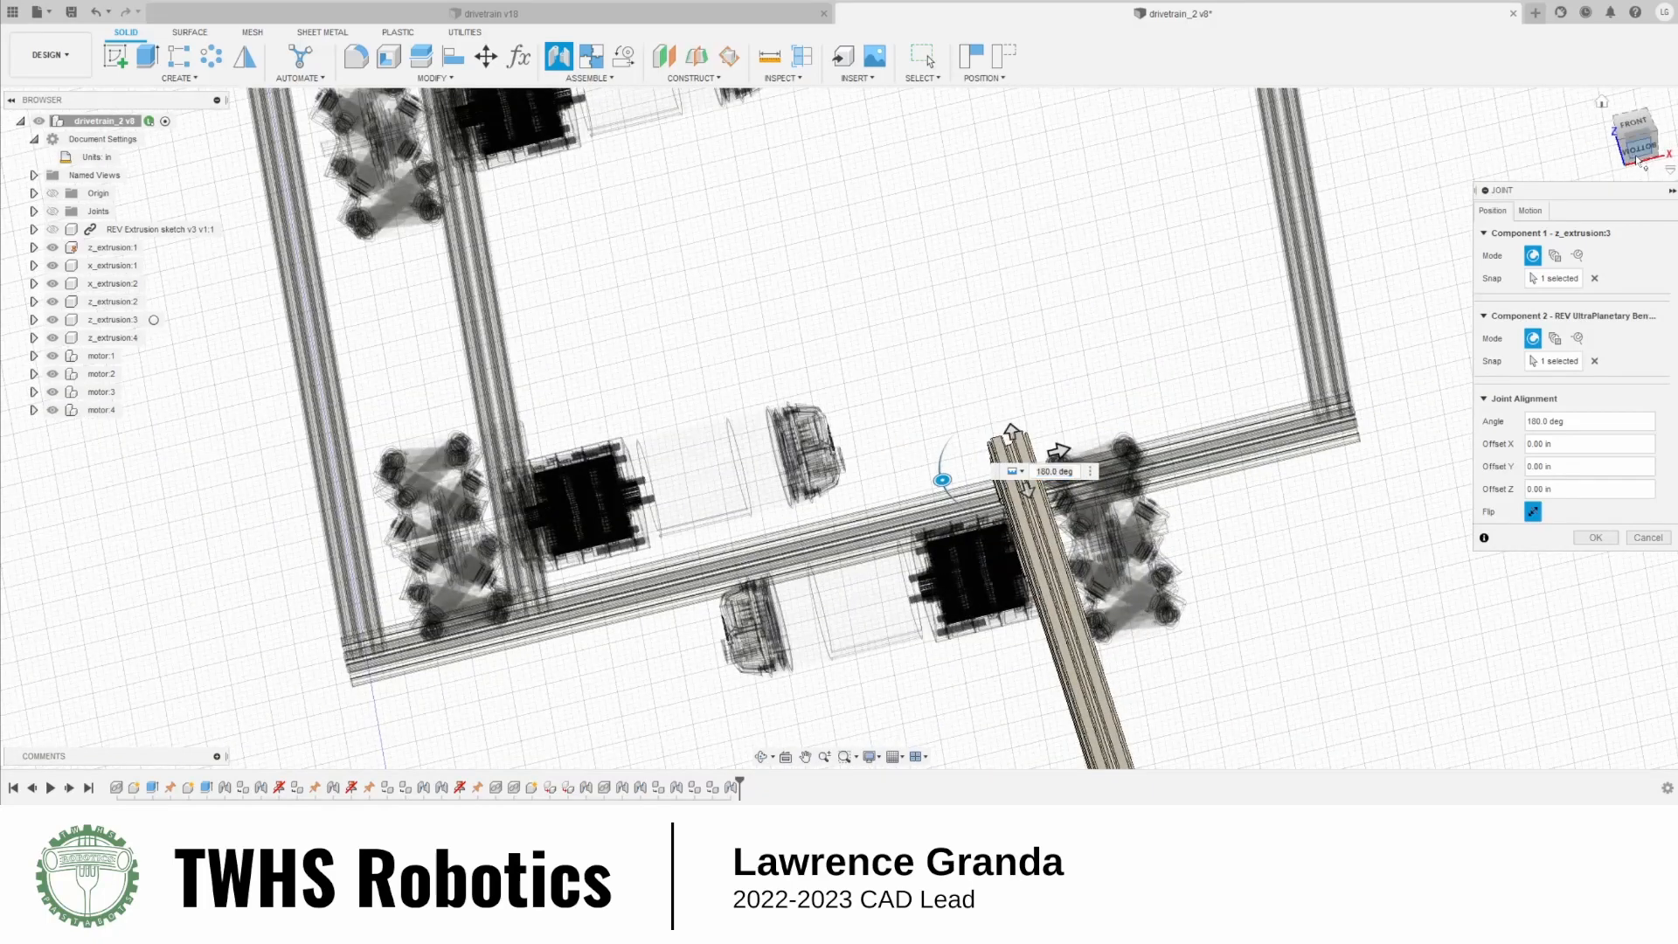
click(1636, 154)
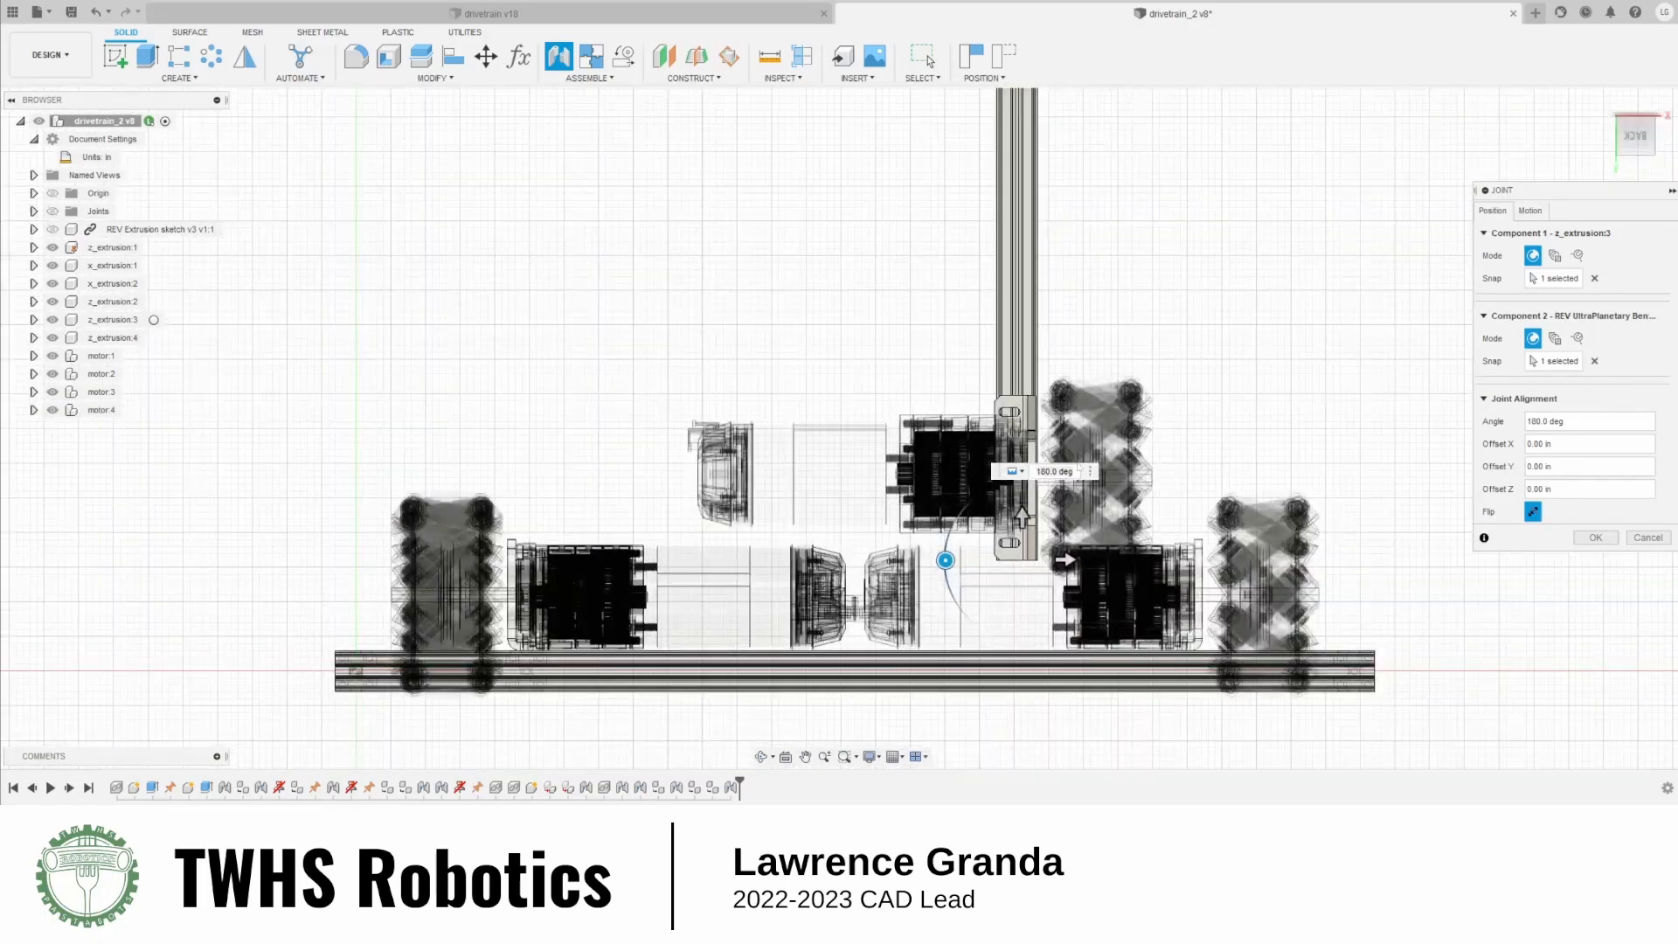
scroll(1029, 606, up, 6)
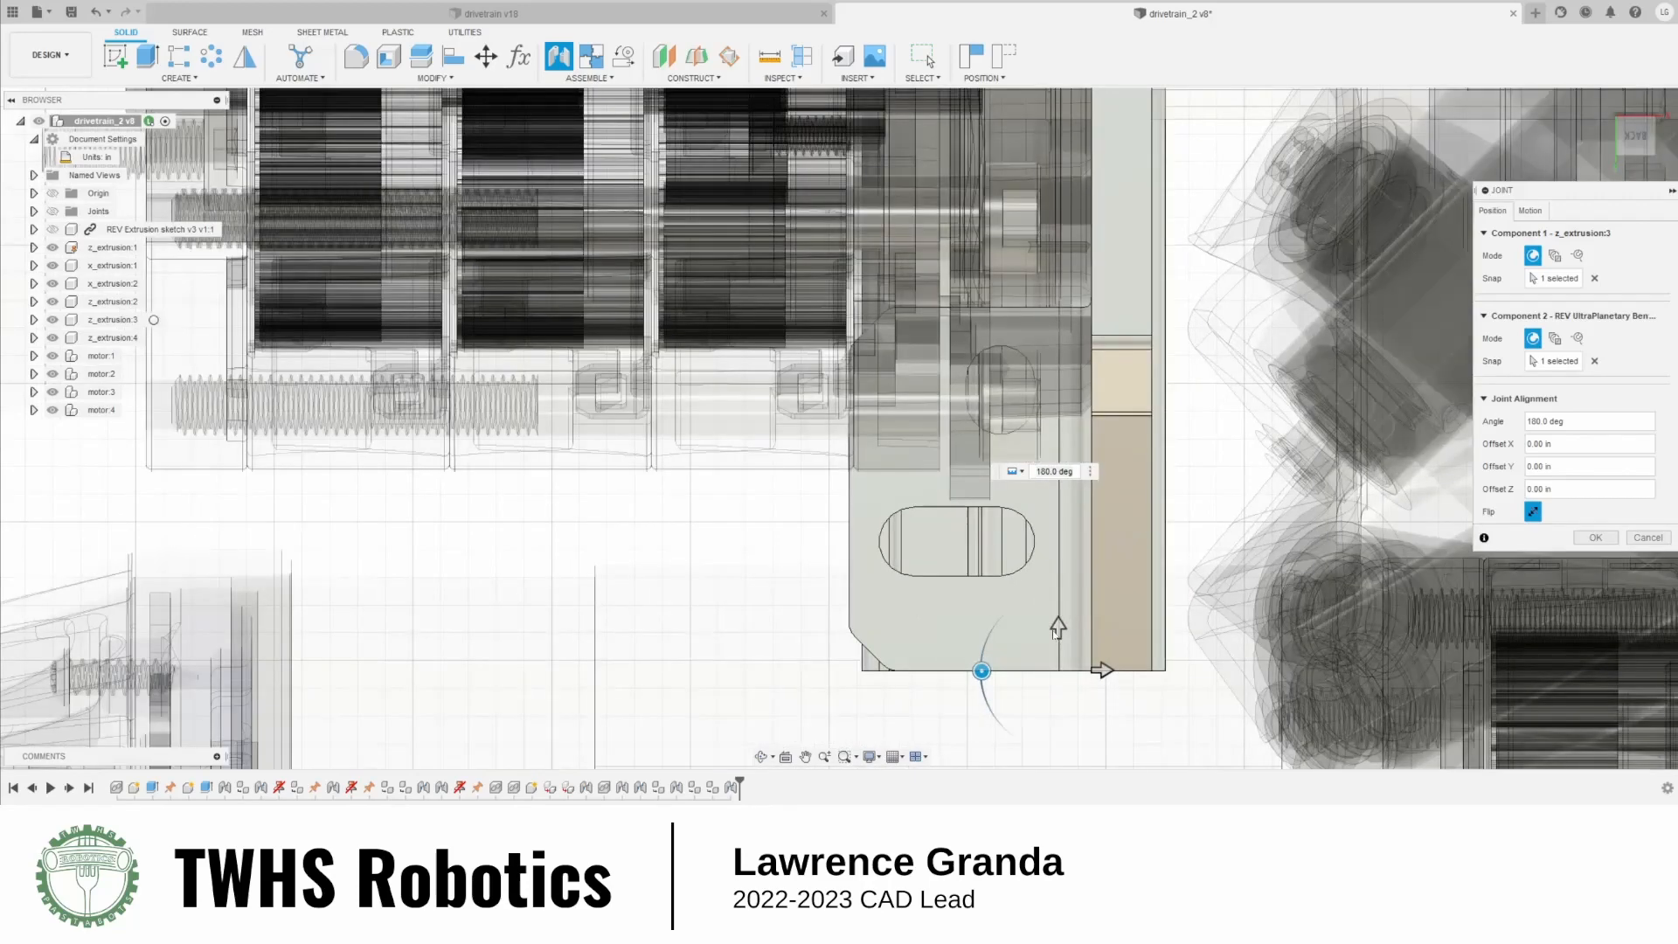
drag(1070, 630, 1059, 671)
scroll(1038, 416, down, 4)
text(-dist_bracket)
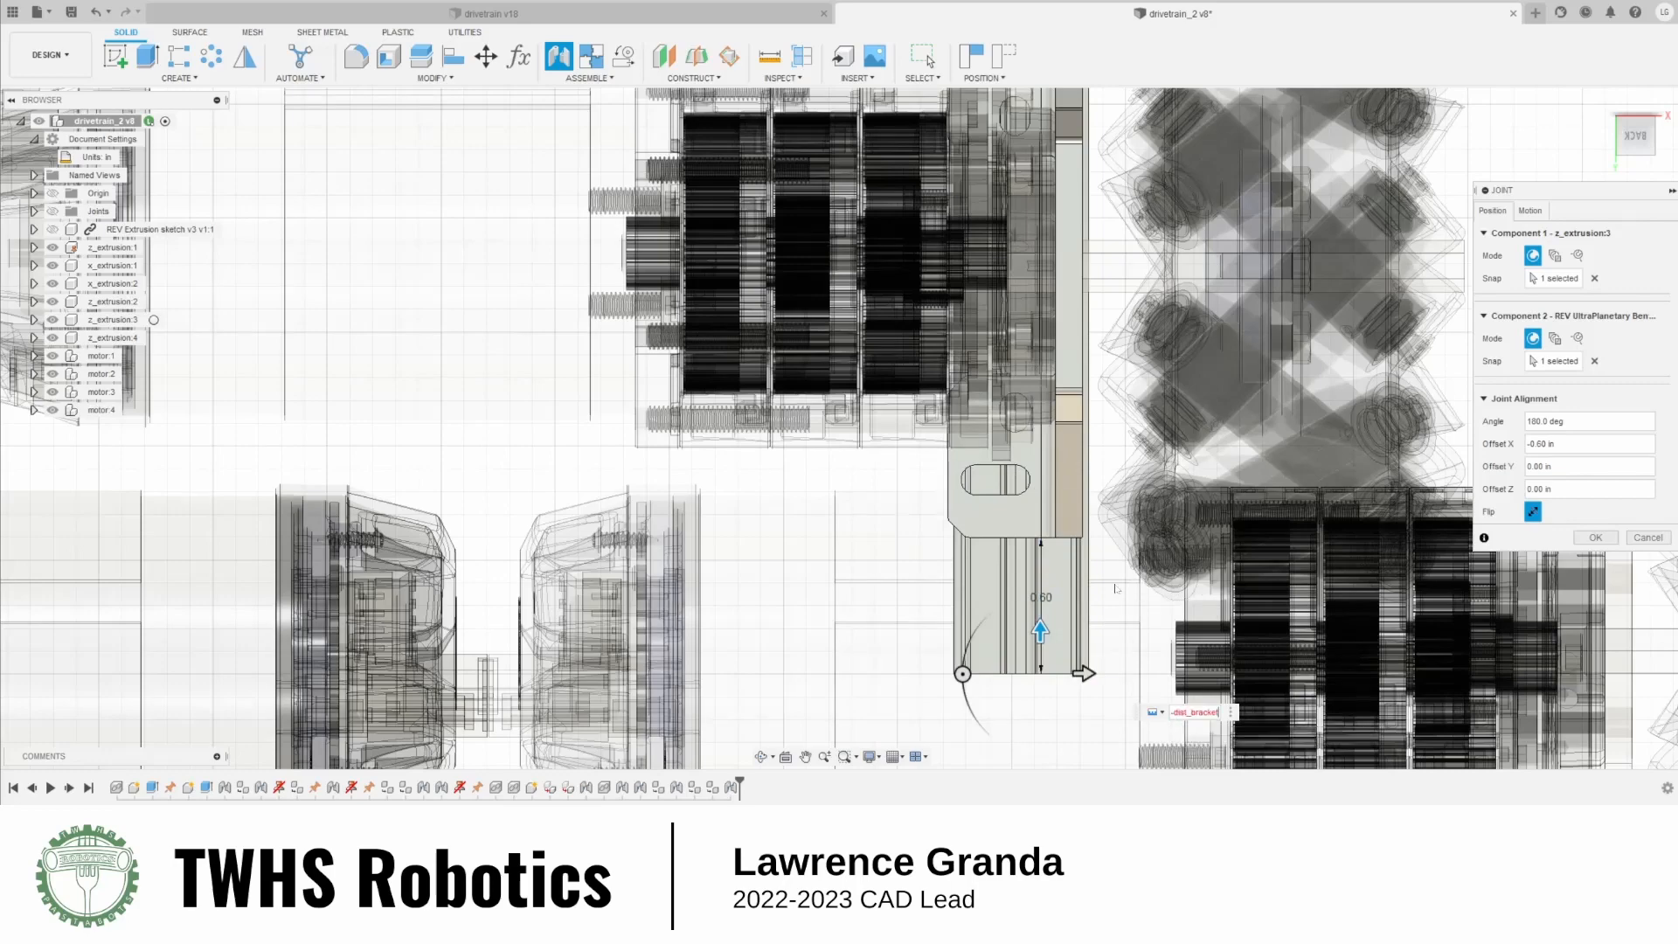
scroll(1128, 620, down, 2)
scroll(1127, 621, down, 4)
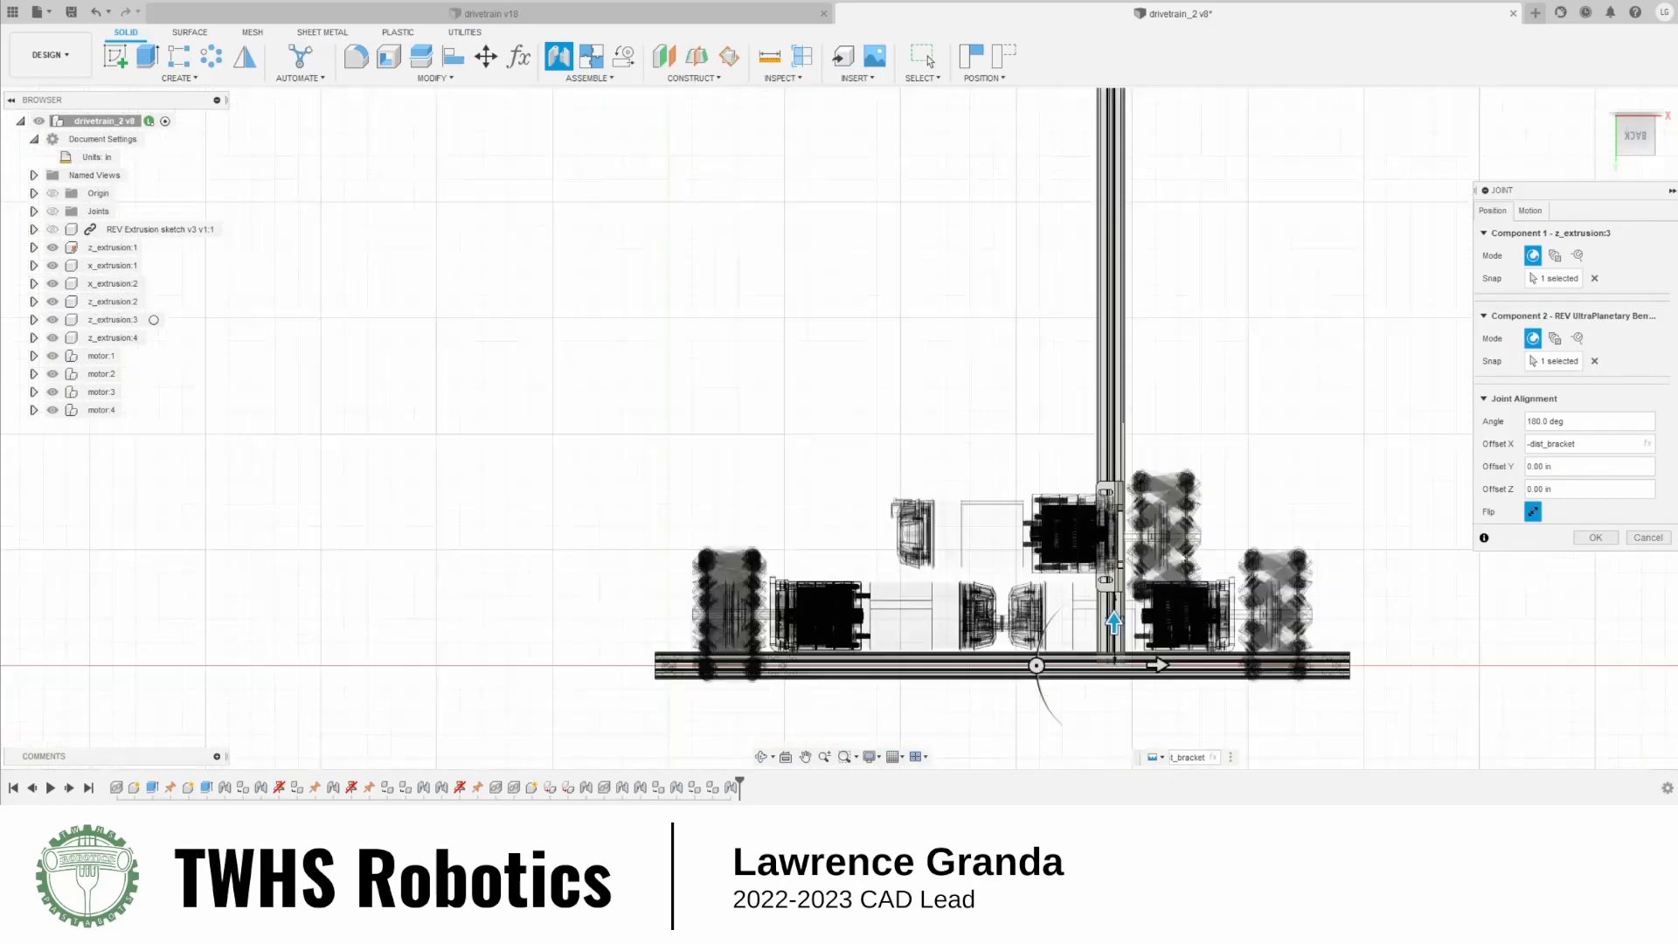
click(1575, 542)
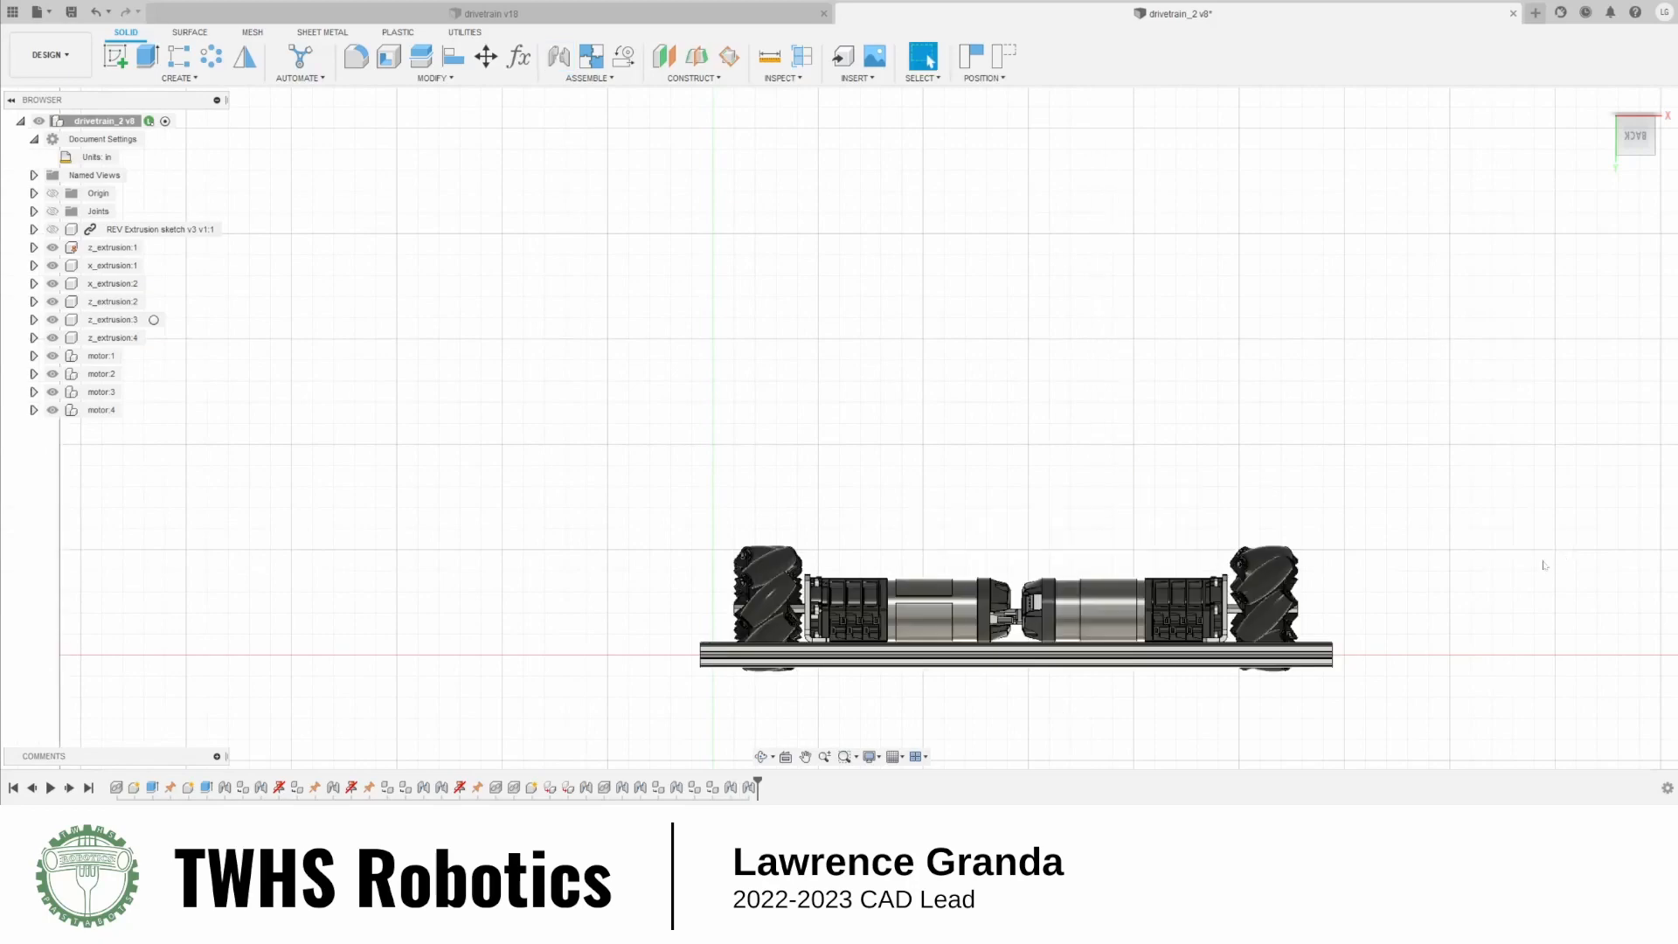
Examine the frame with its four mounted motors from below, above and the left side, checking wheel alignment
shift+middle_drag(1243, 516, 1369, 404)
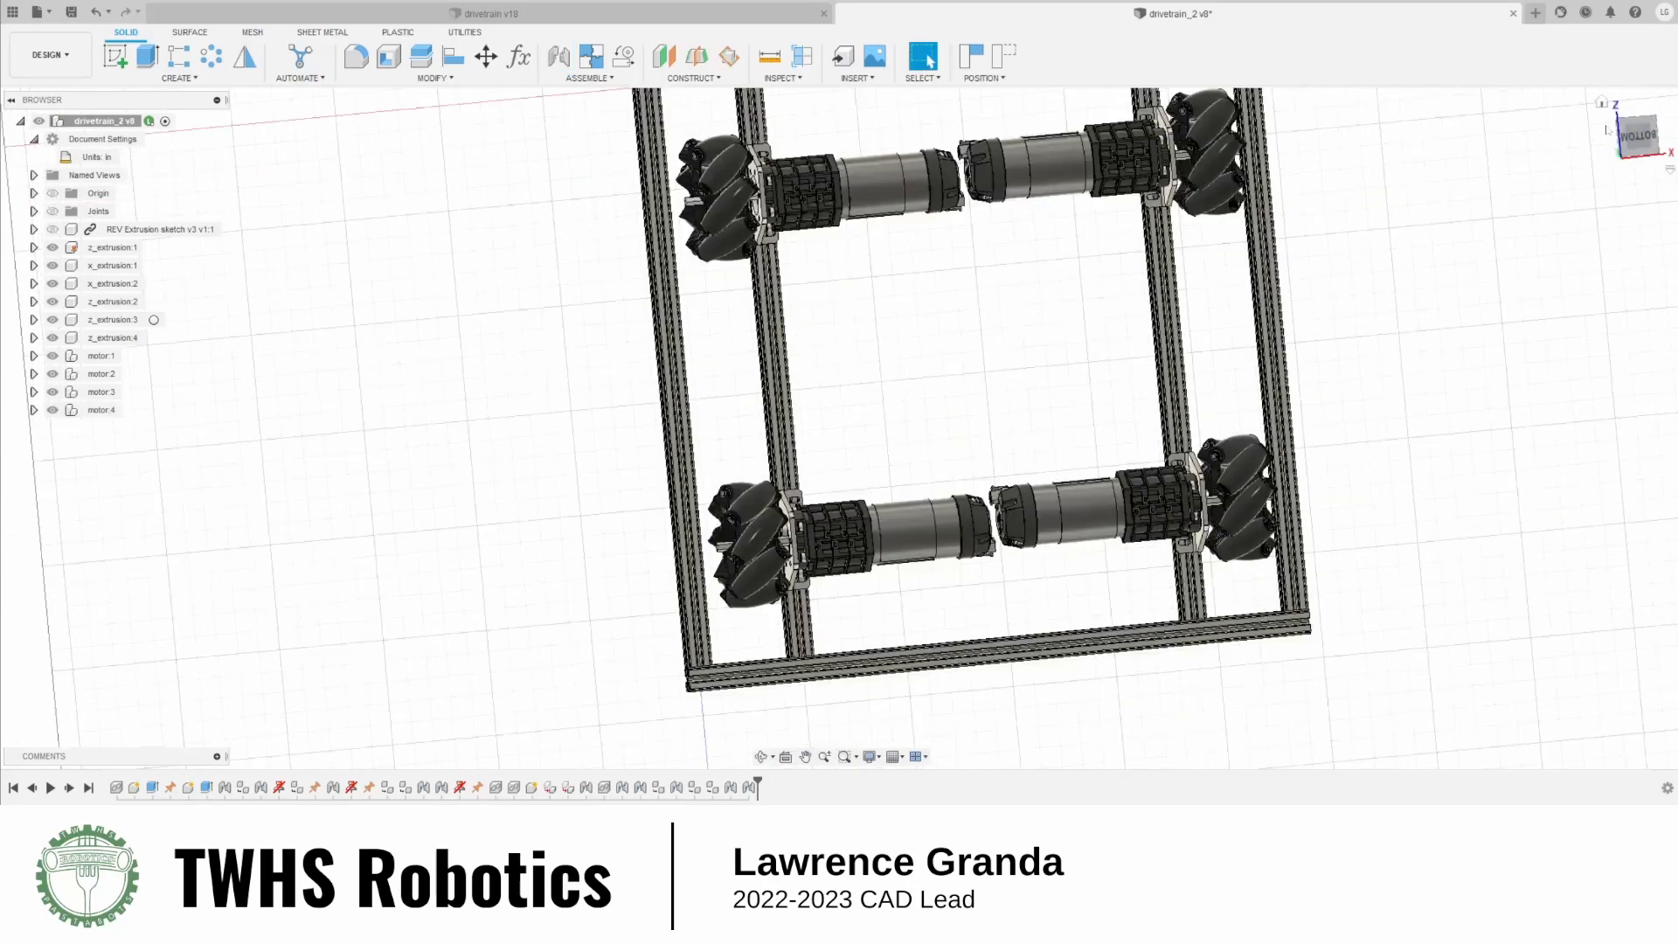
click(1637, 138)
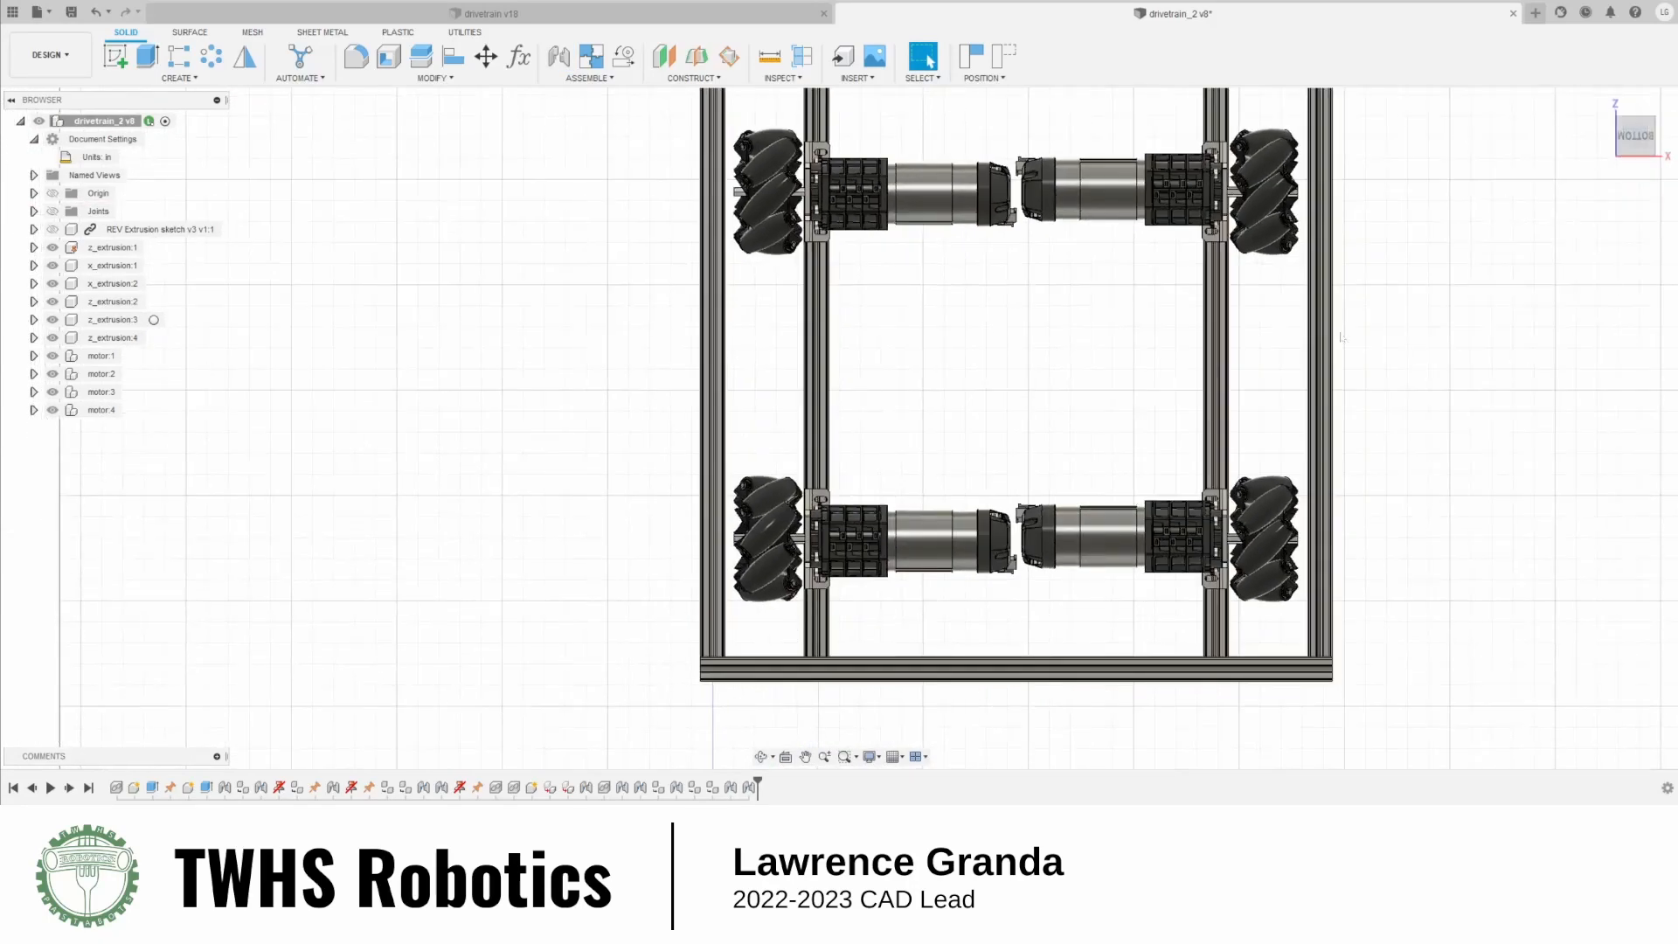
scroll(1136, 435, down, 6)
shift+middle_drag(1464, 584, 1467, 406)
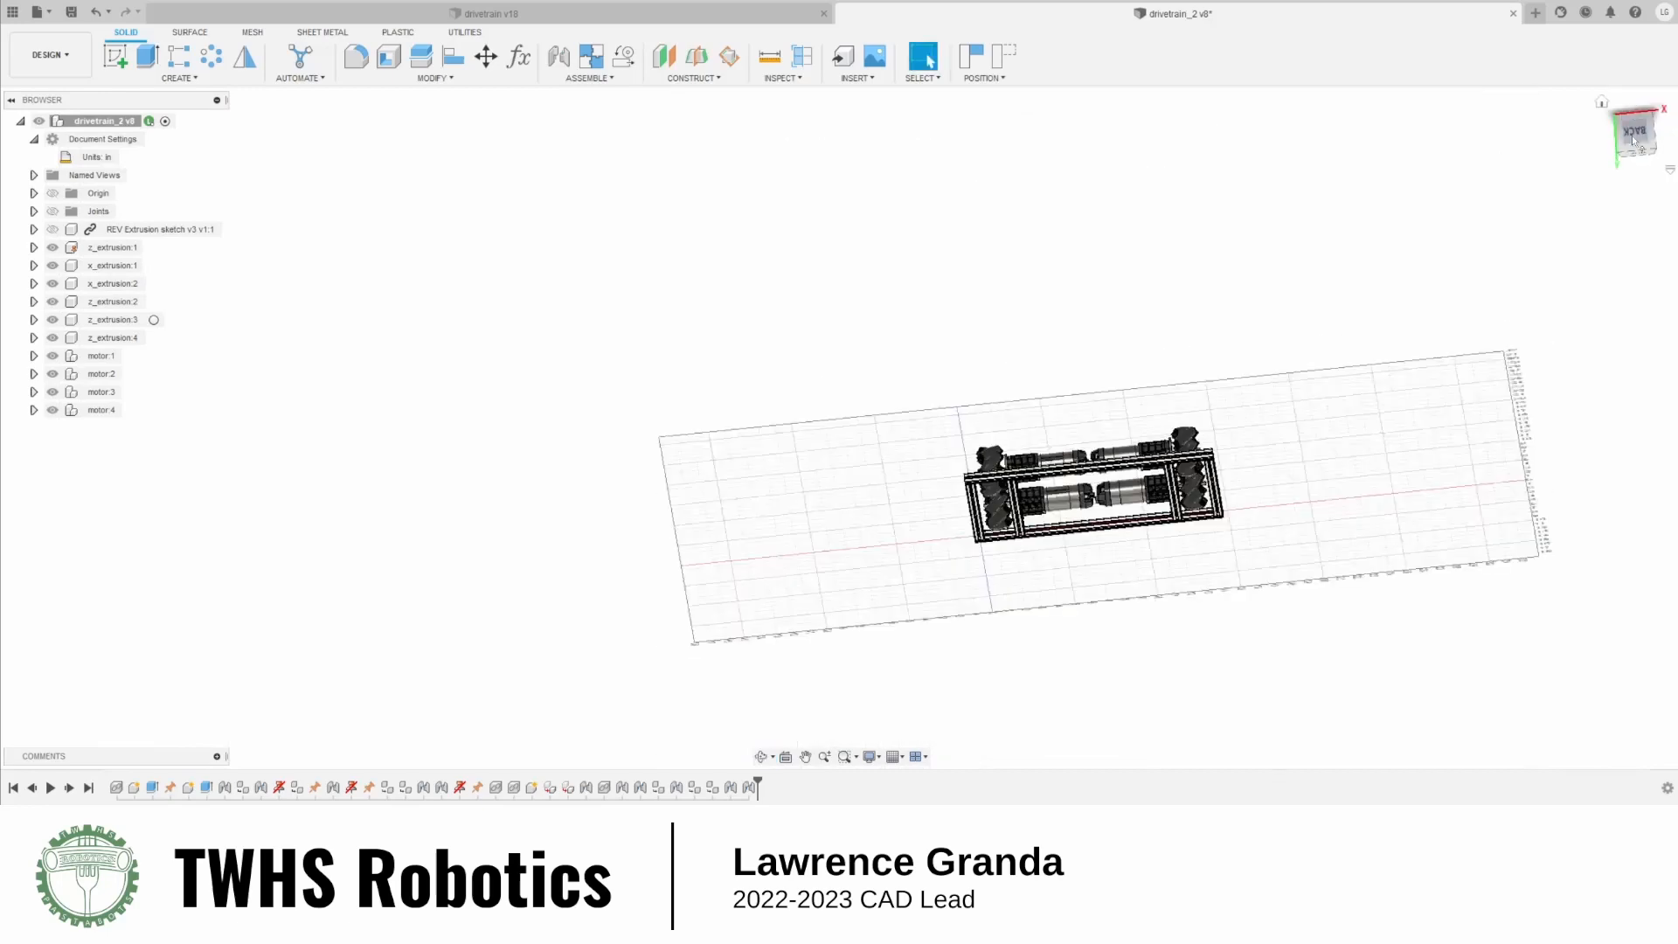
click(1640, 157)
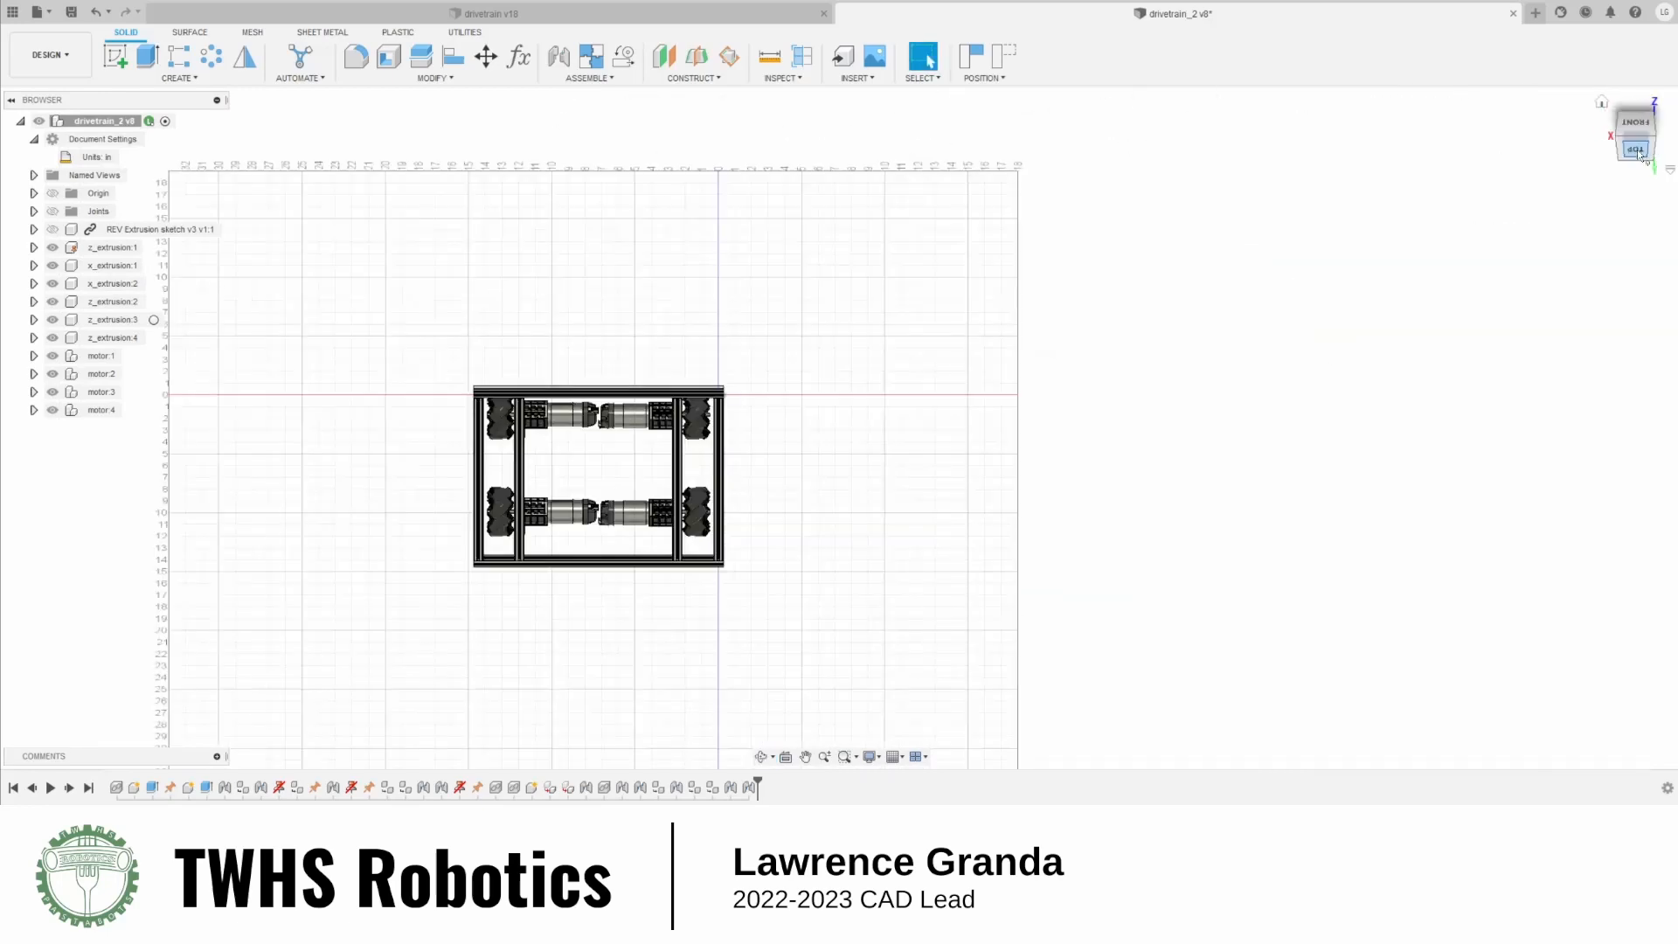
click(1664, 138)
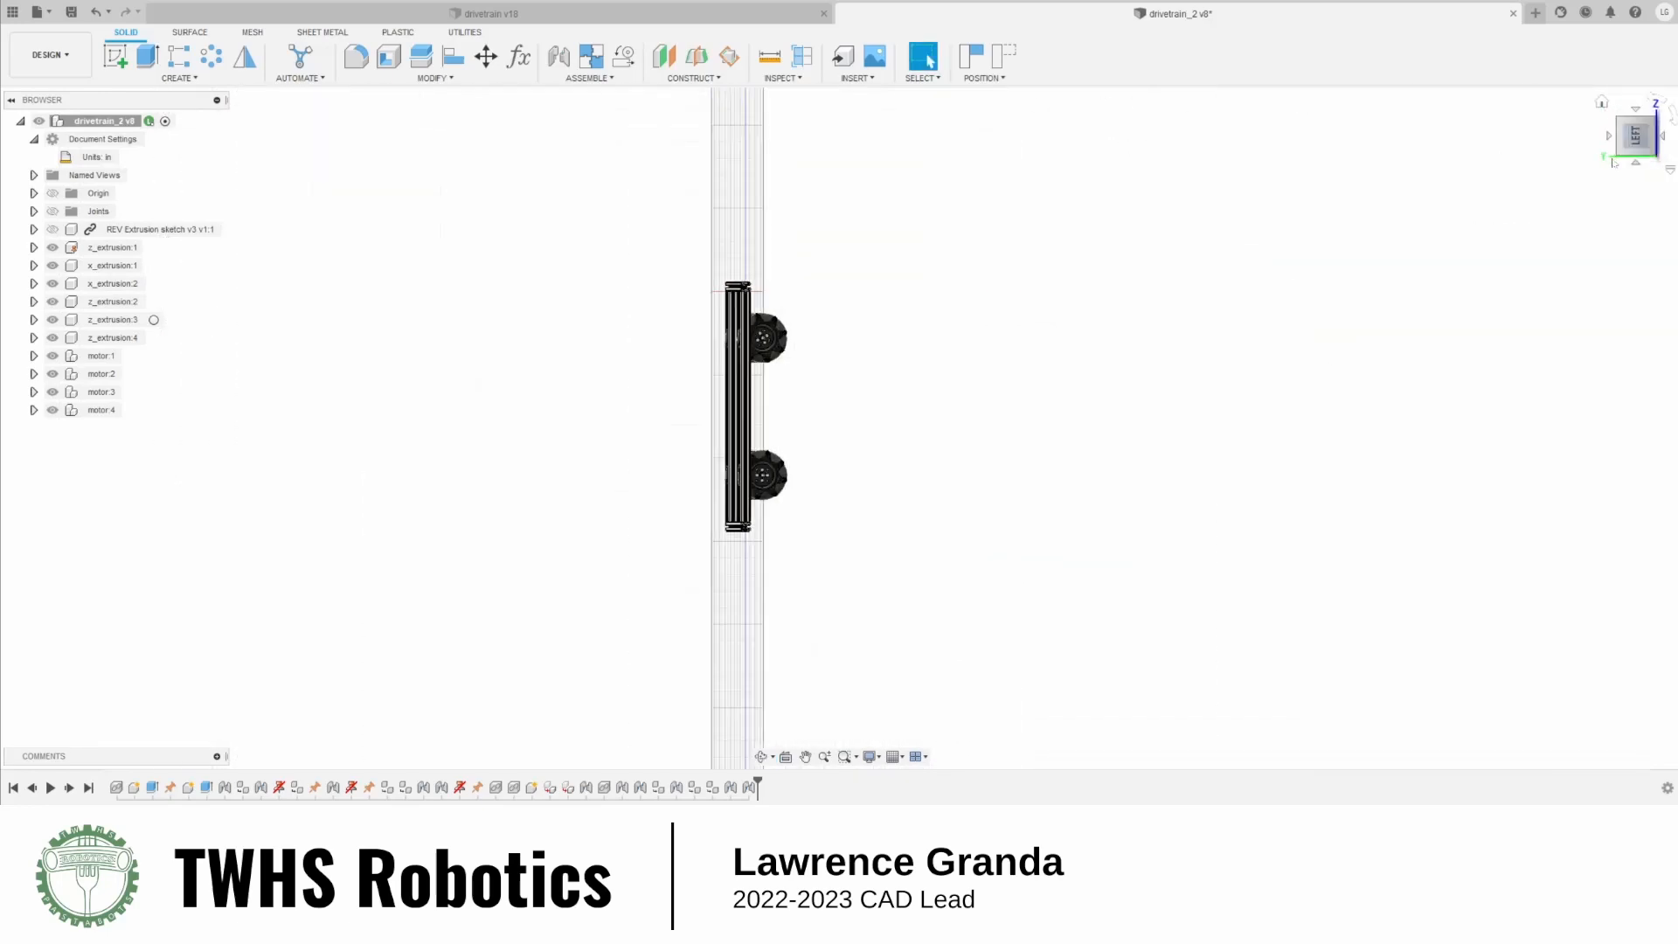
scroll(837, 683, up, 10)
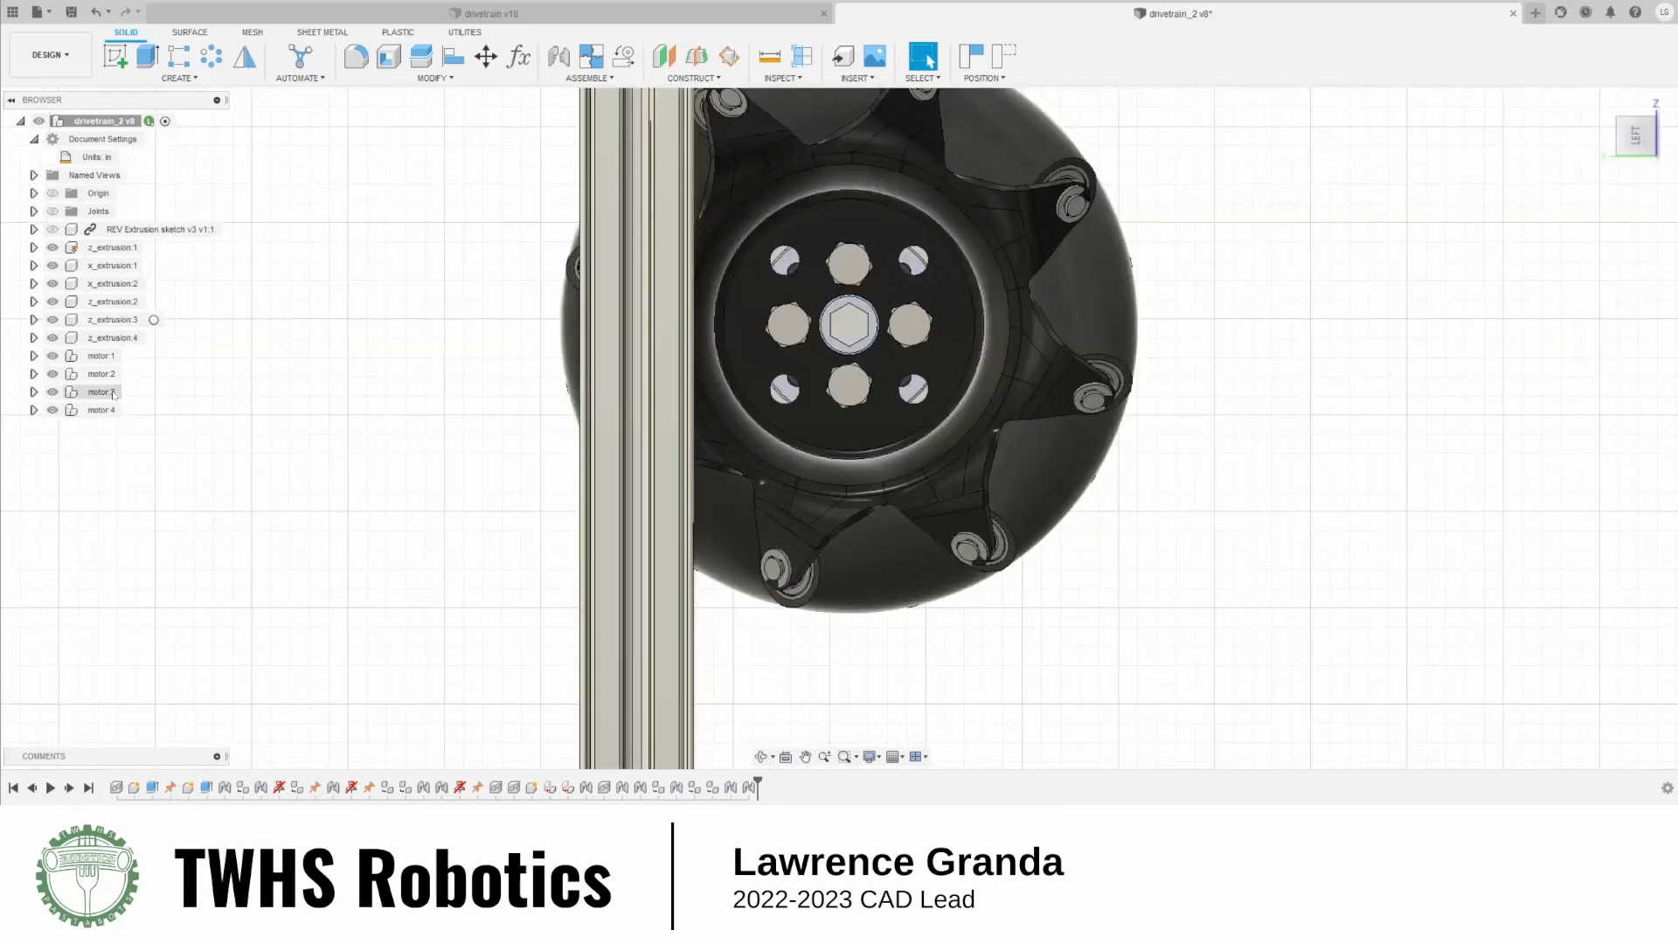
Highlight motor:1 and motor:3 in turn to compare their positions, and clear the selection
click(103, 356)
scroll(749, 561, down, 10)
scroll(787, 289, up, 6)
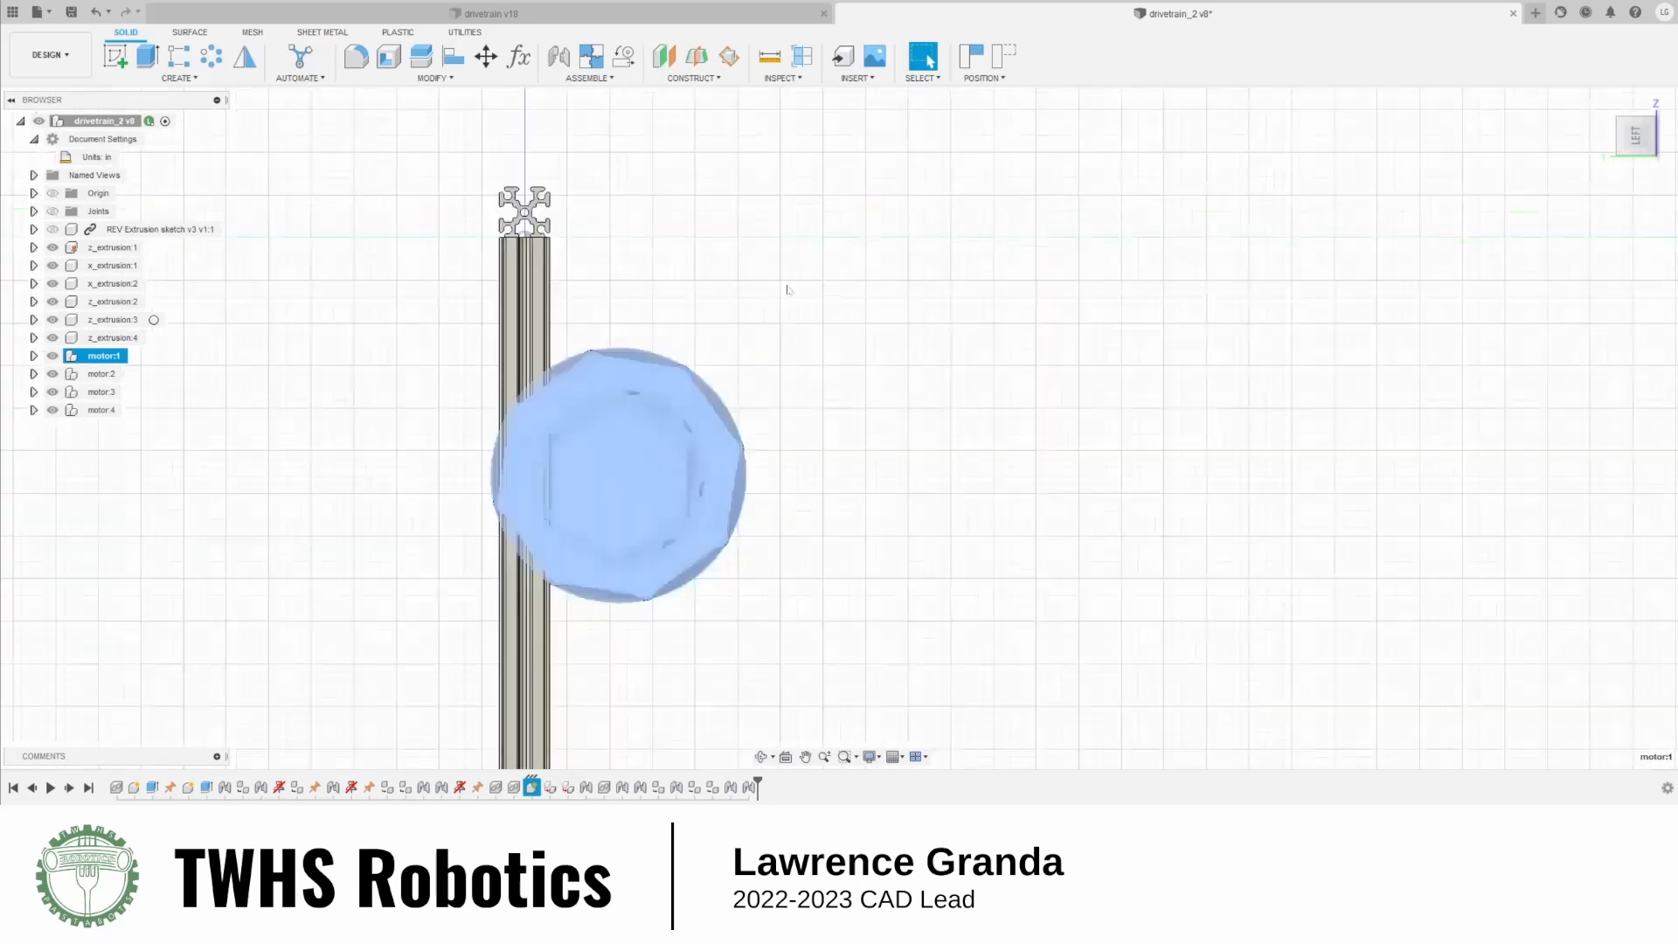
click(103, 392)
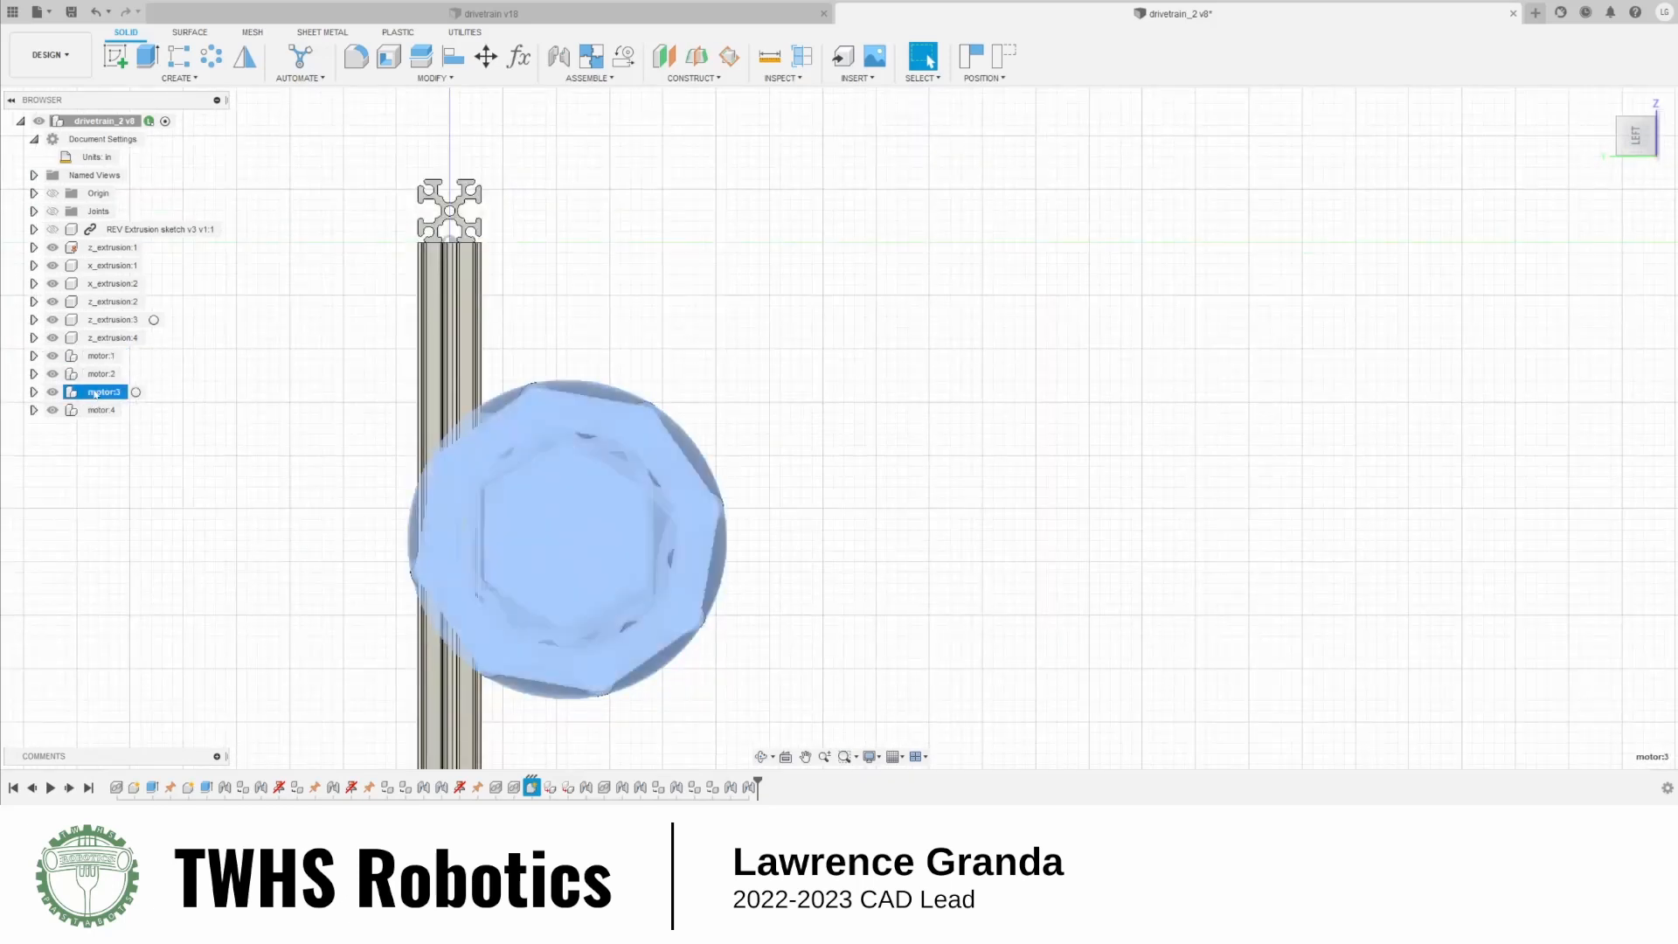
click(173, 367)
click(103, 393)
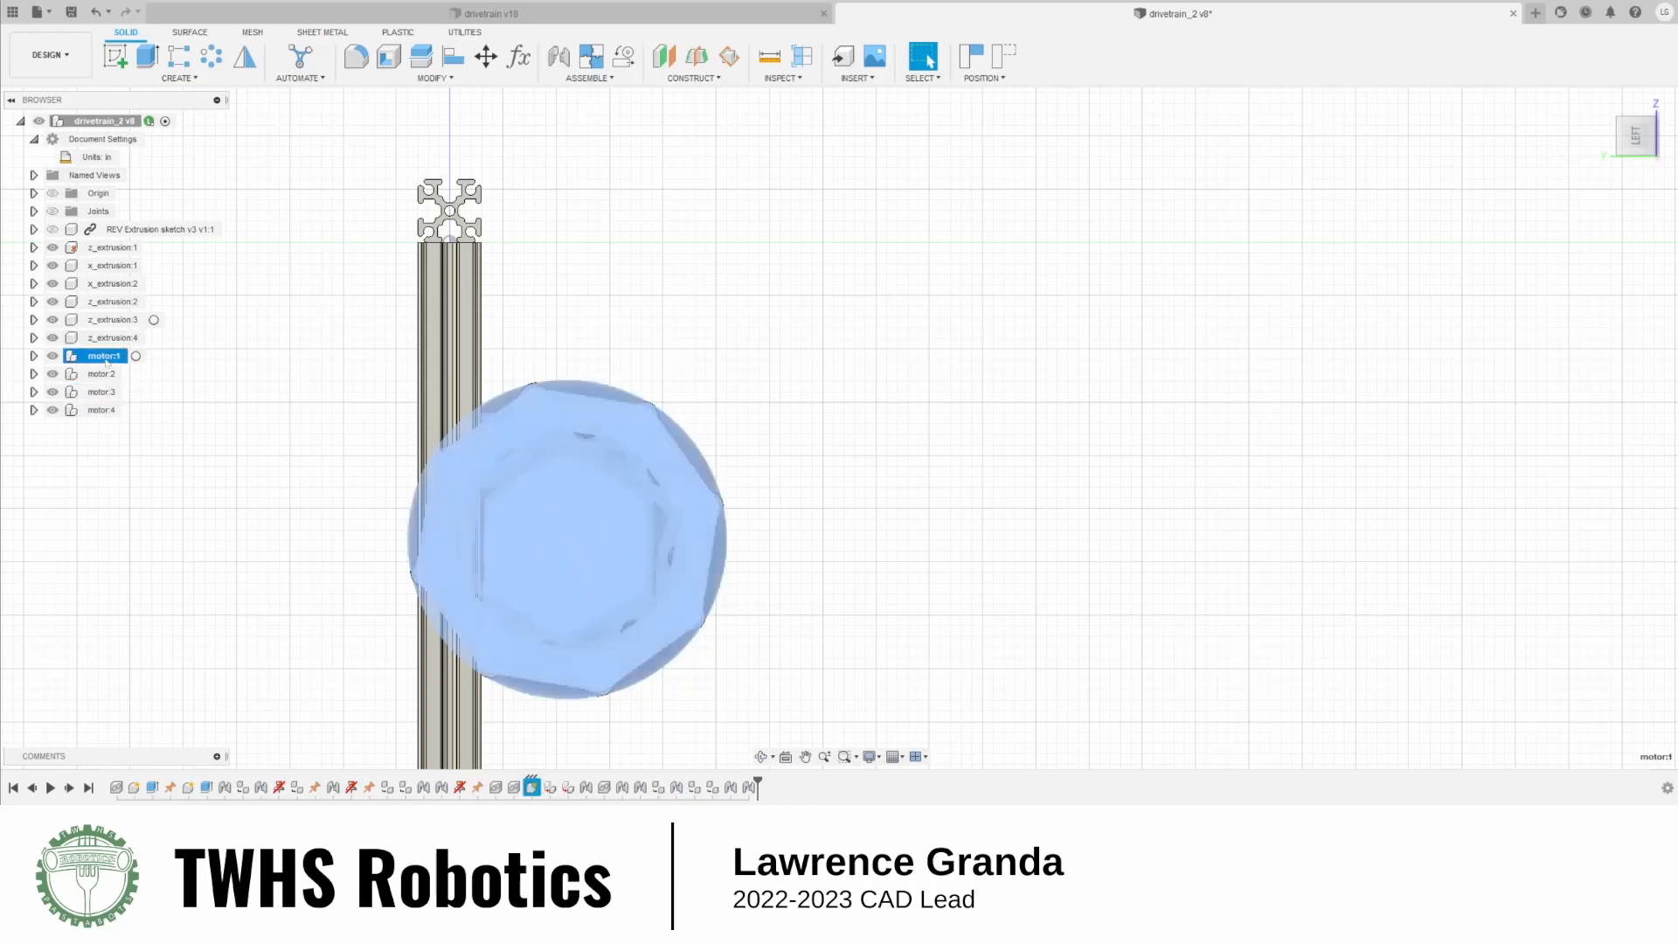
shift+middle_drag(1162, 463, 880, 506)
scroll(882, 505, down, 8)
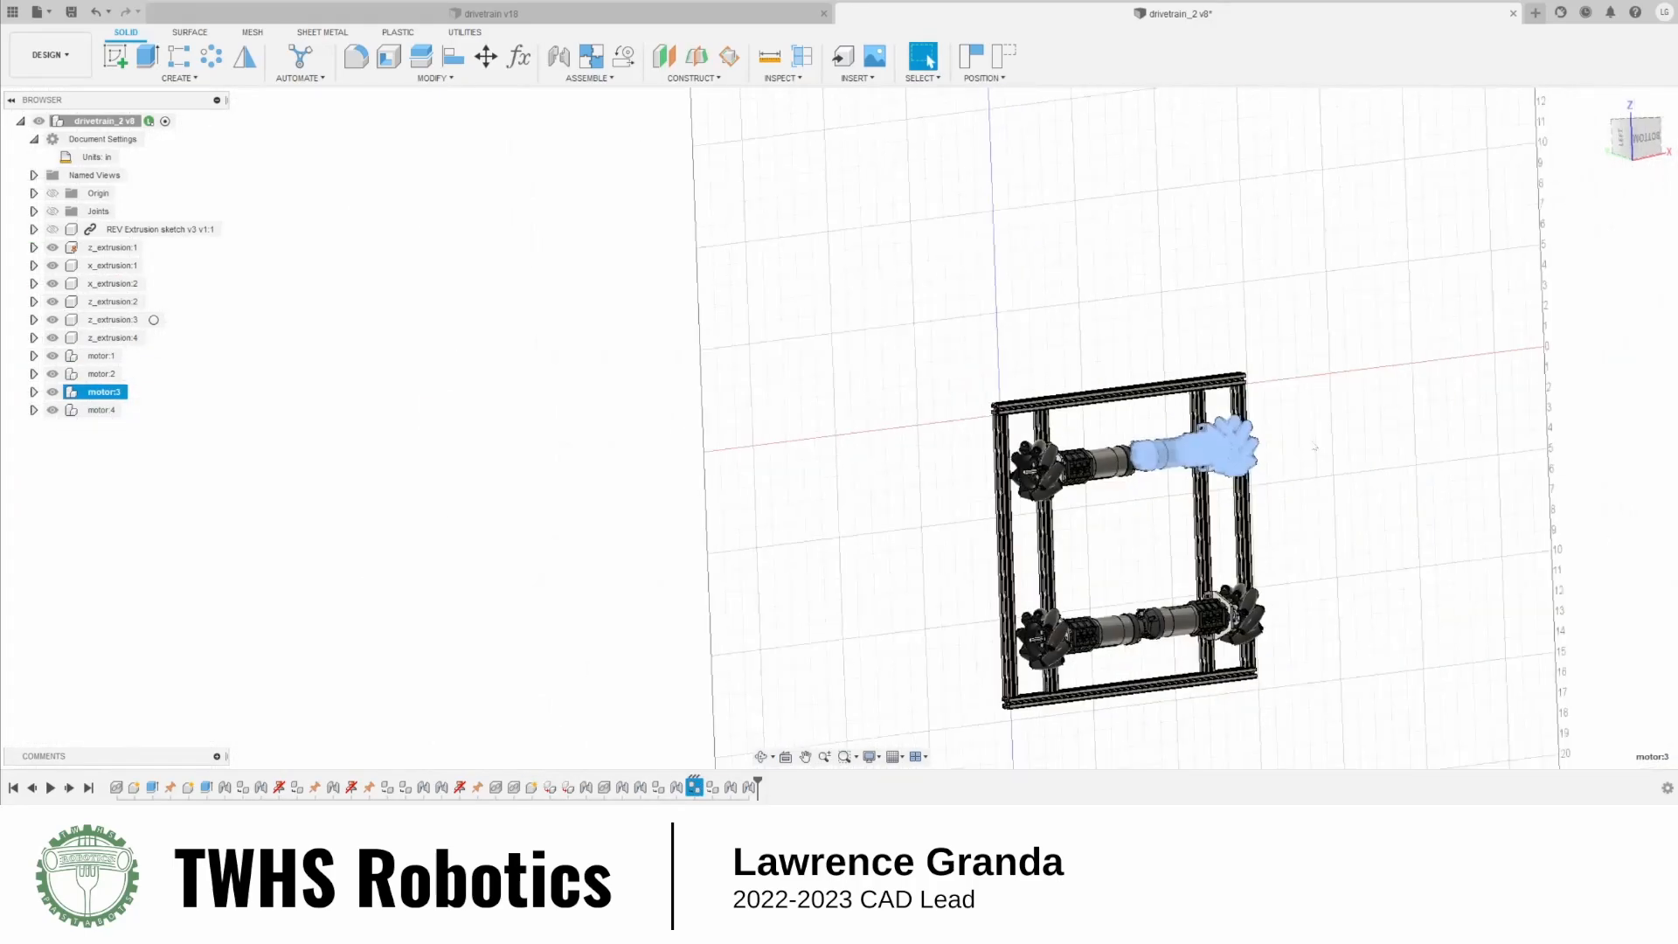
click(1314, 448)
Save the design as a new version with the default version description
click(1640, 133)
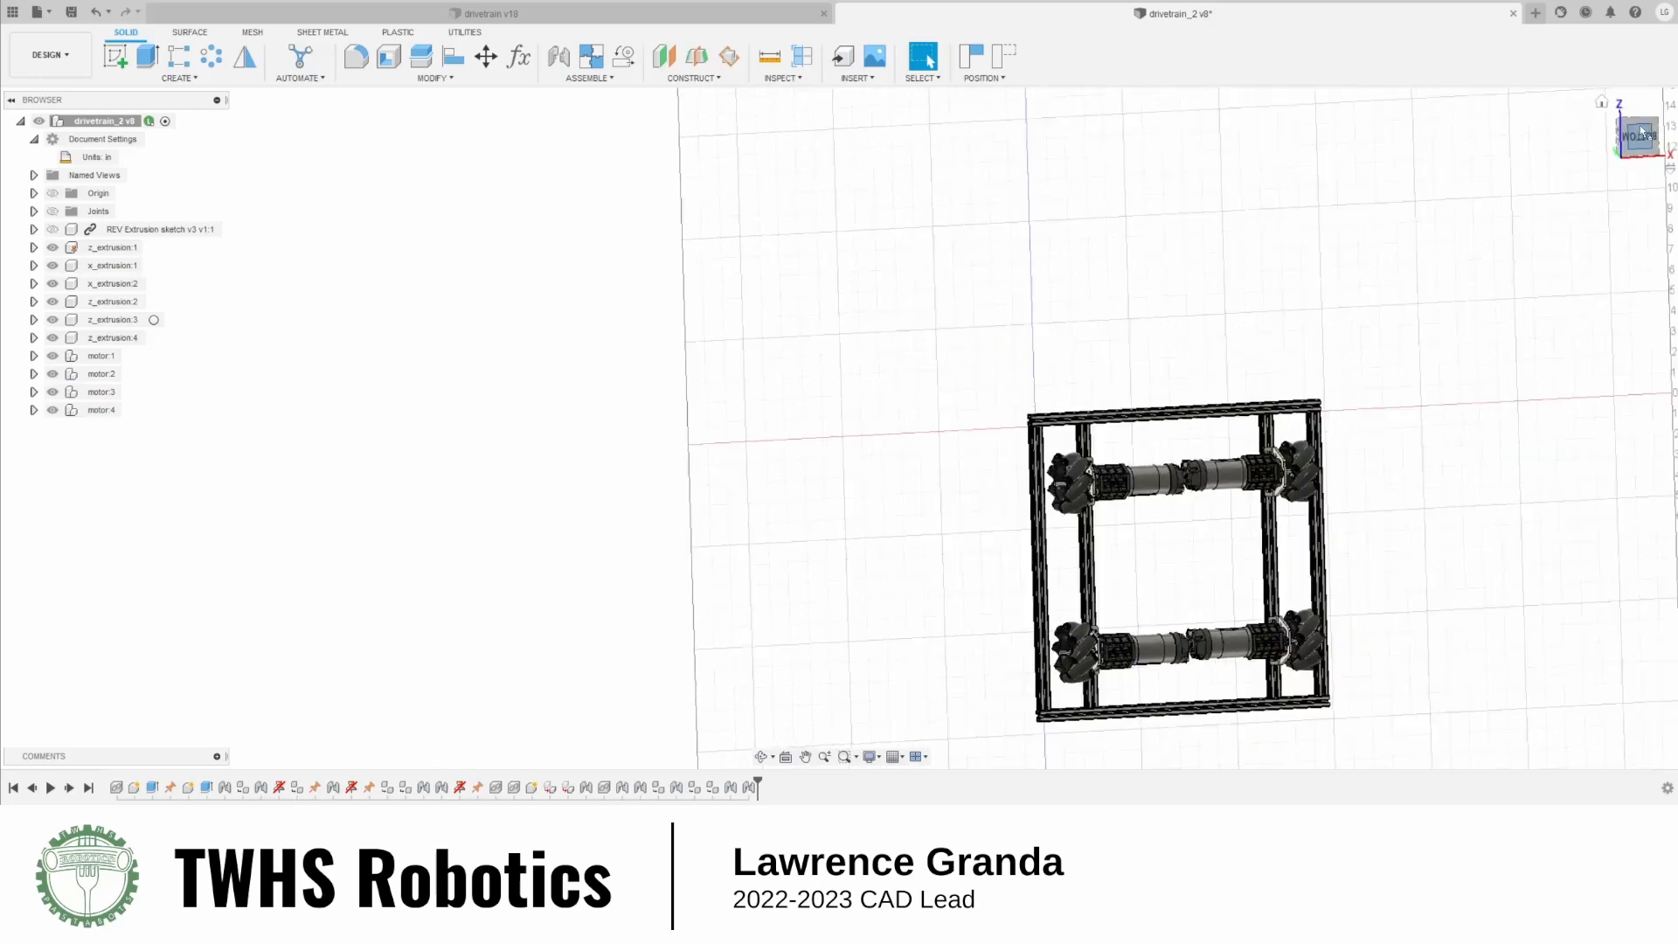
click(1641, 113)
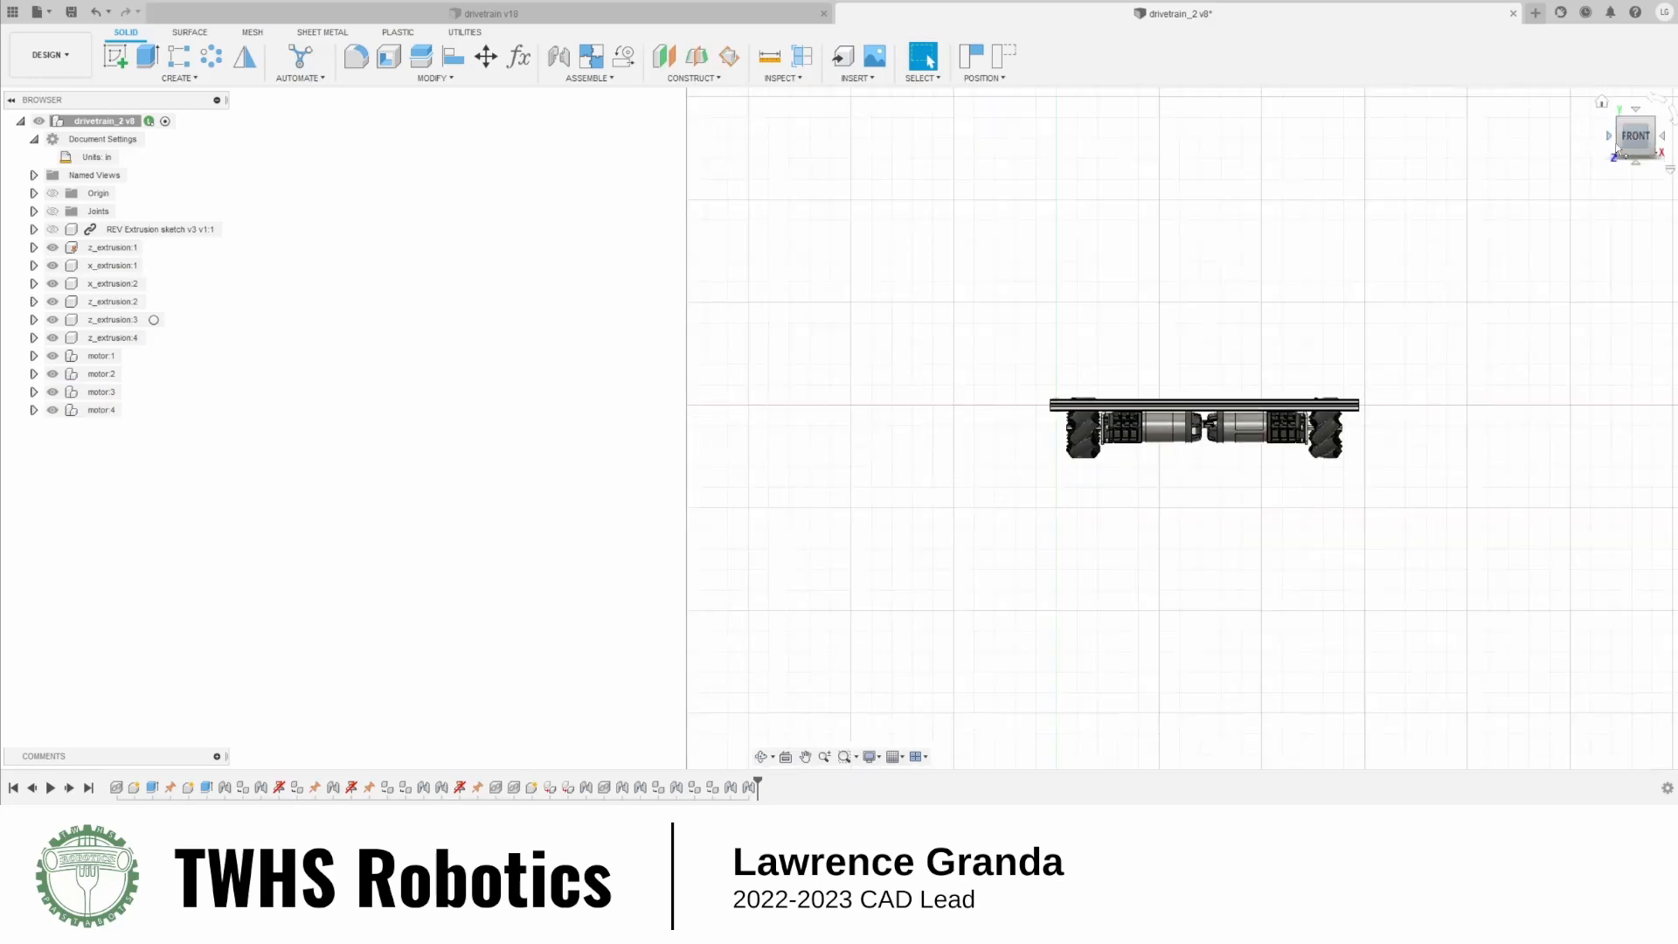
click(1611, 143)
shift+middle_drag(959, 292, 947, 389)
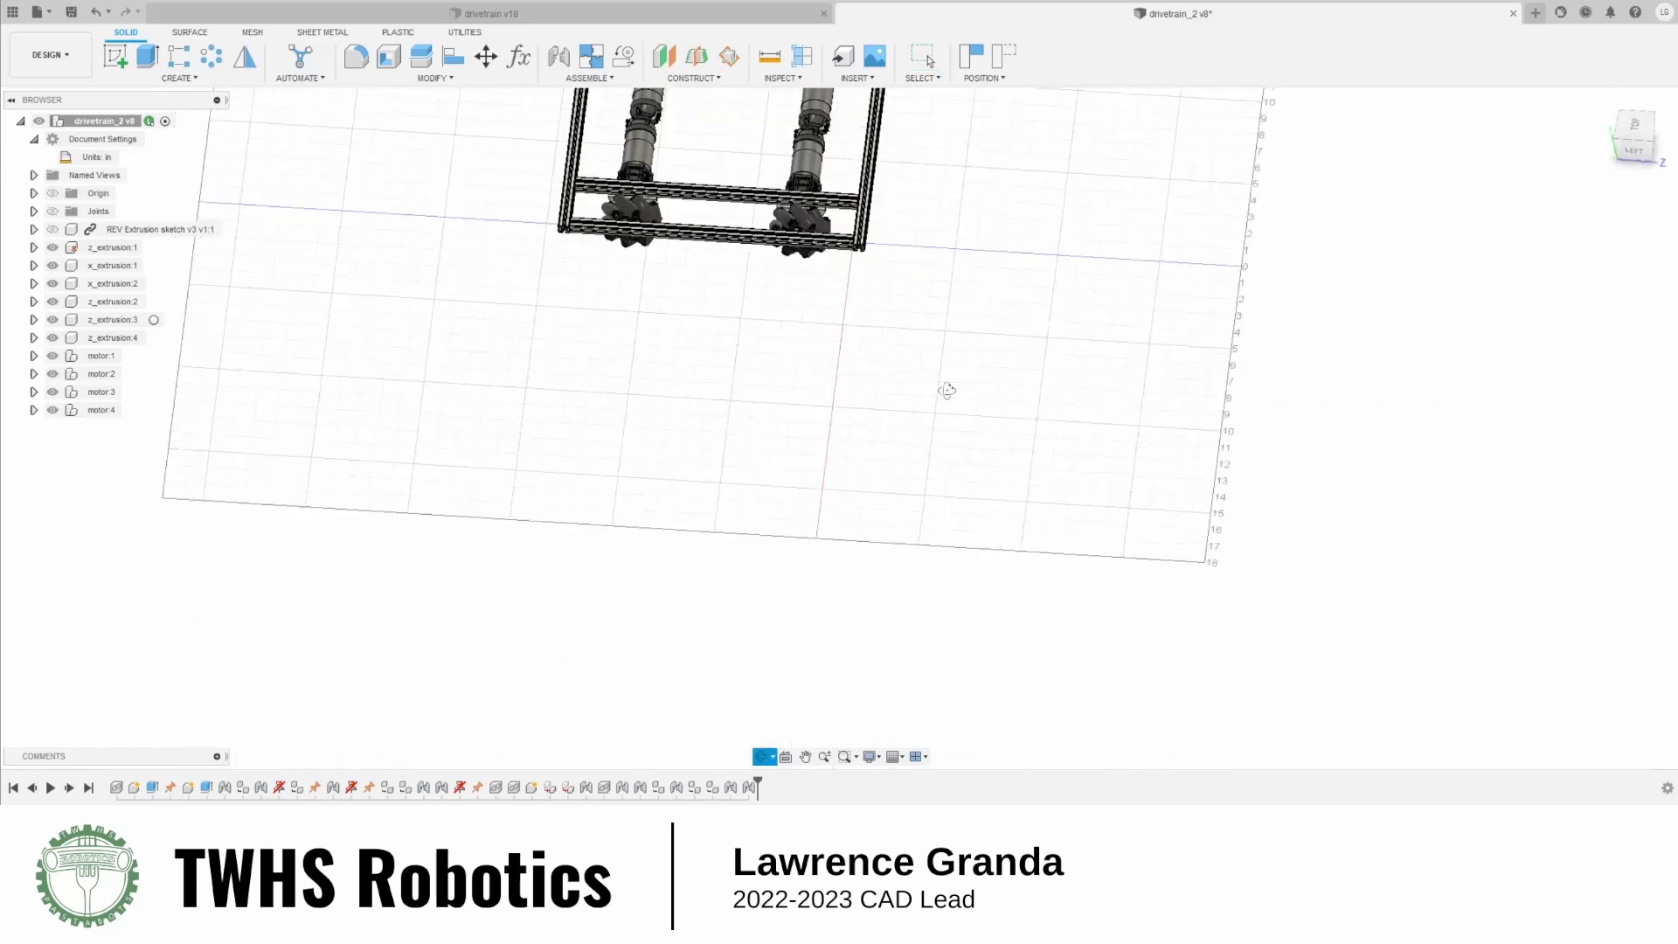
scroll(948, 391, down, 5)
scroll(851, 236, up, 5)
key(ctrl+s)
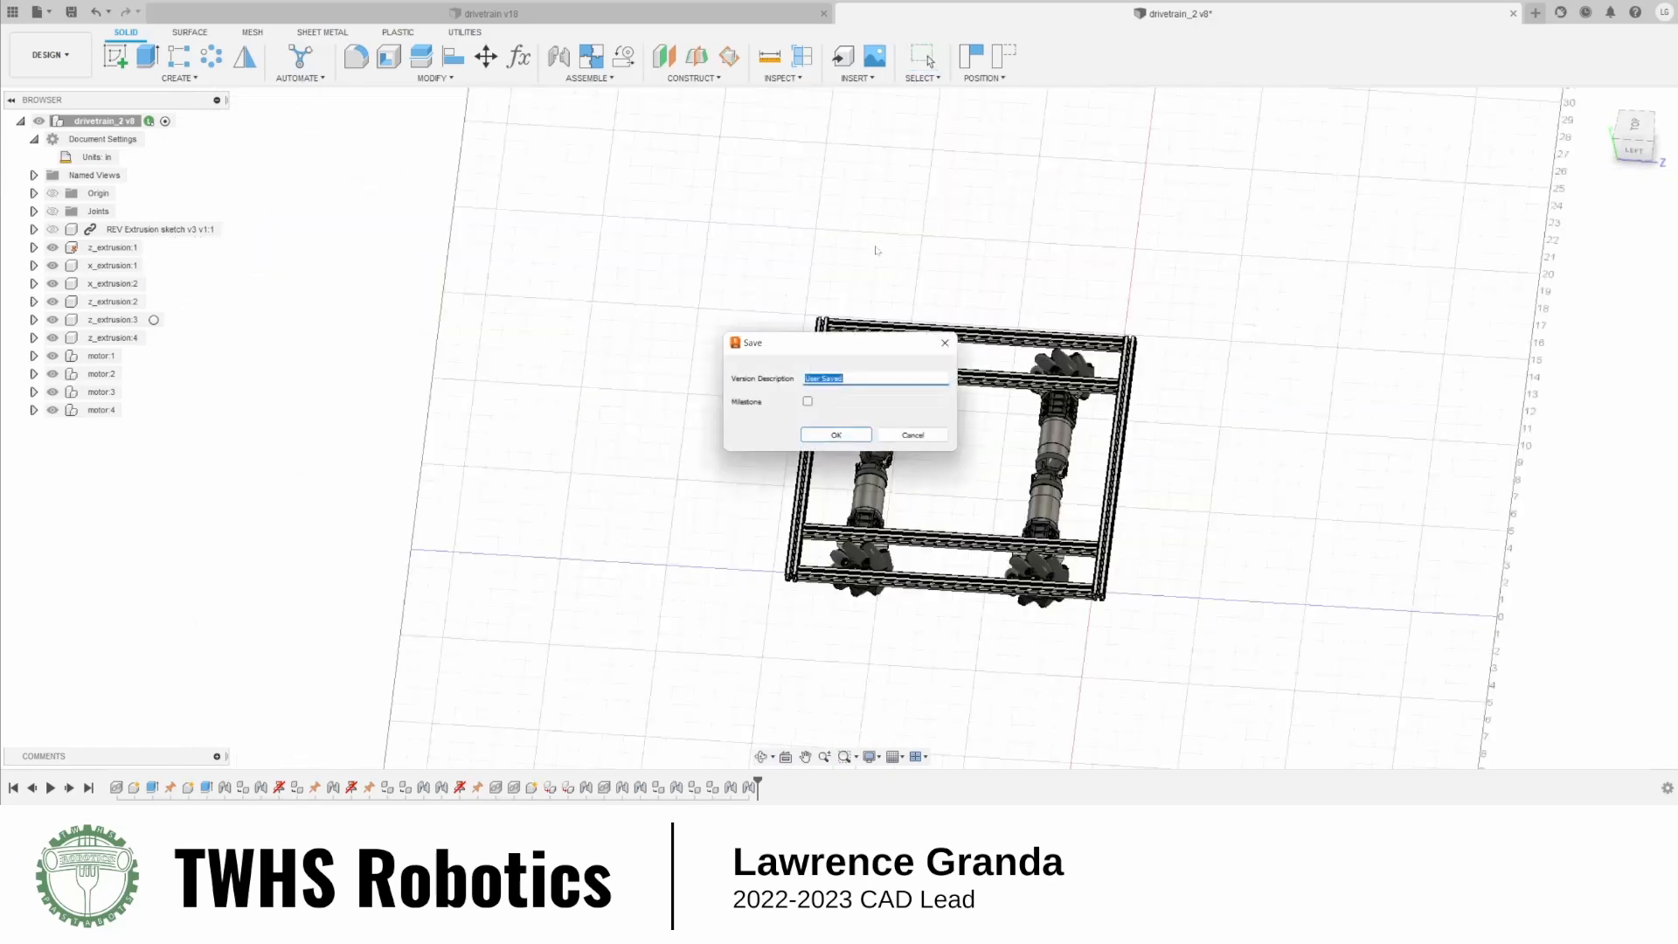
key(Return)
Open the design parameters and set the x_length user parameter to 16 in
click(519, 57)
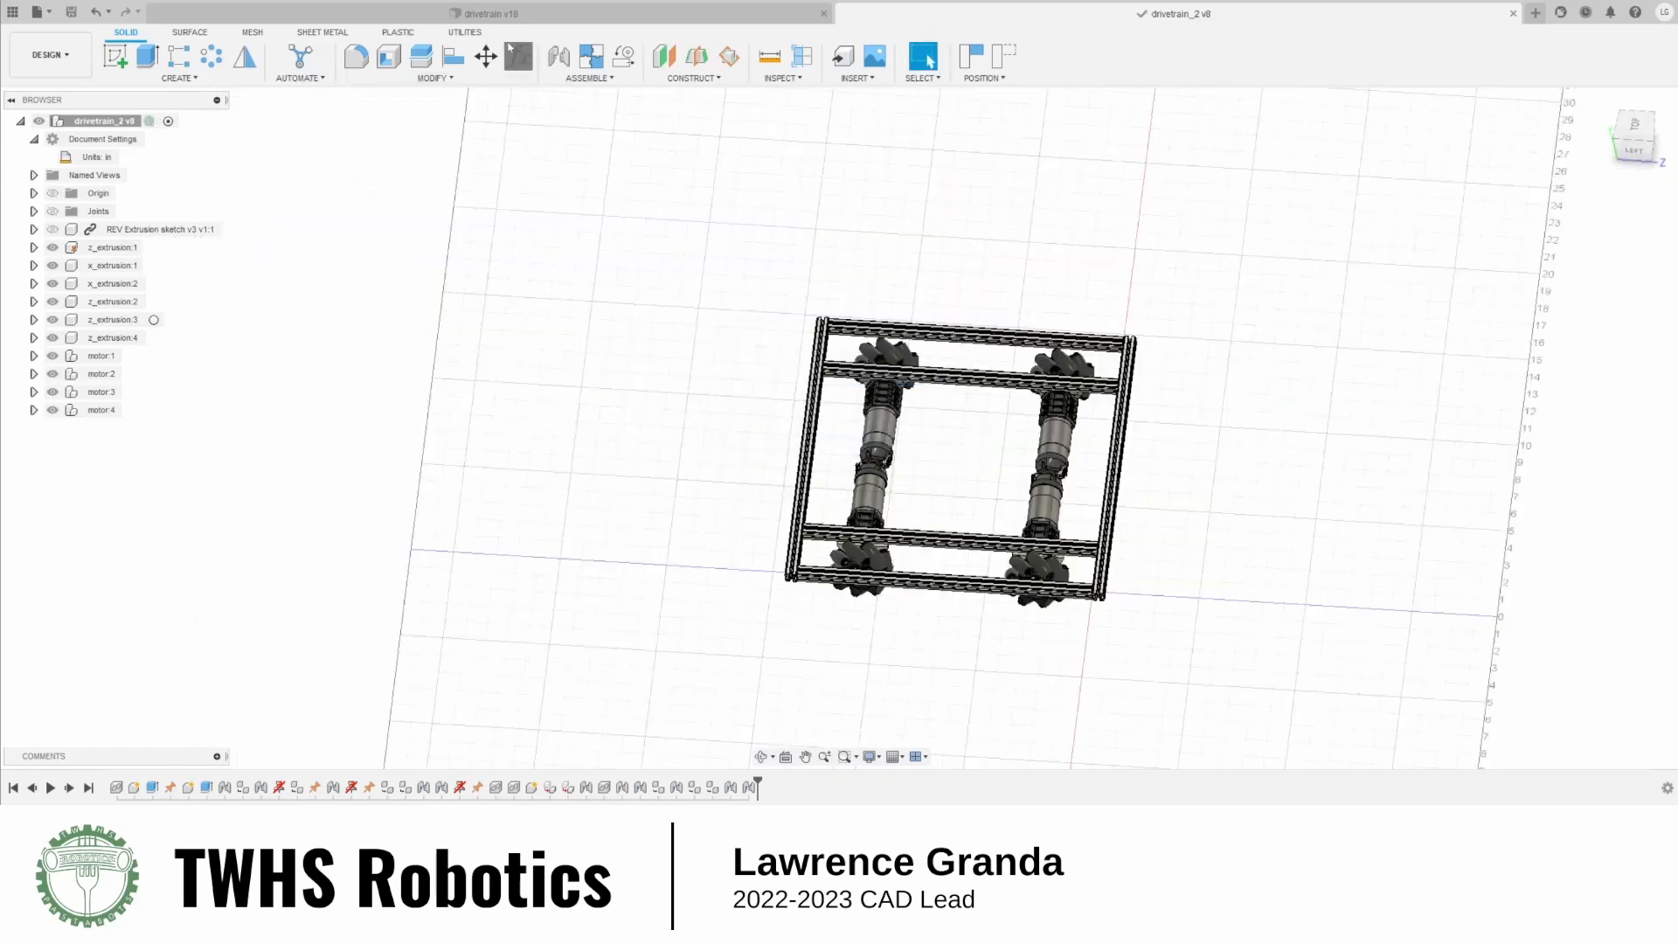
drag(828, 182, 556, 159)
scroll(935, 360, down, 3)
scroll(891, 367, up, 3)
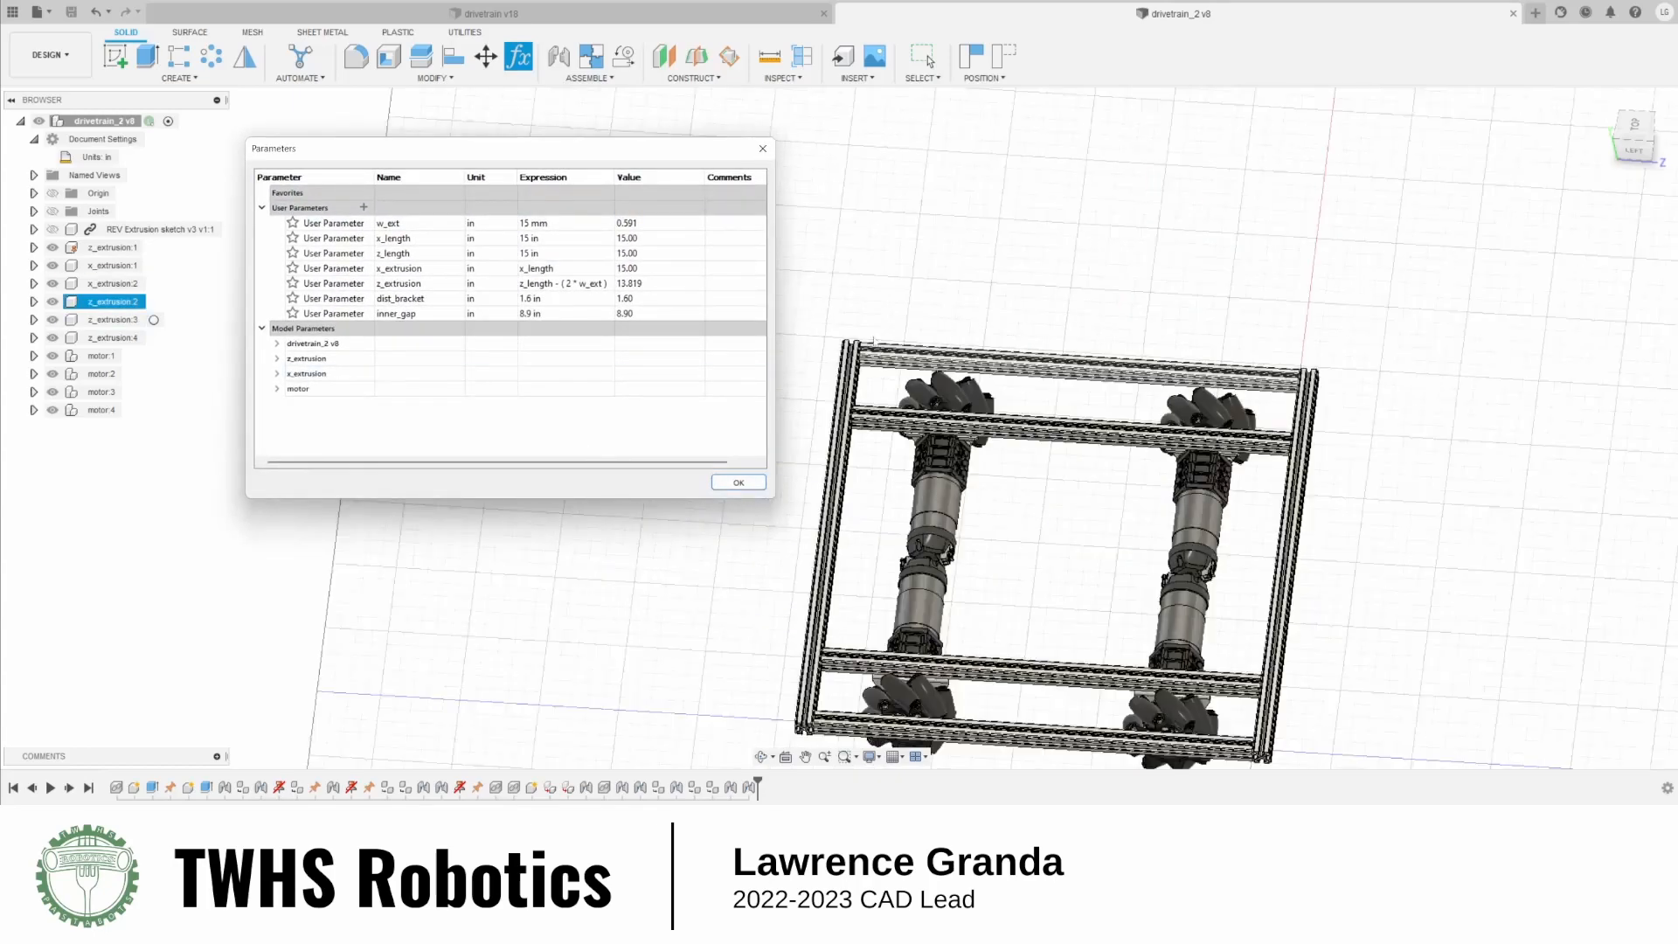
scroll(882, 375, down, 4)
scroll(878, 382, up, 2)
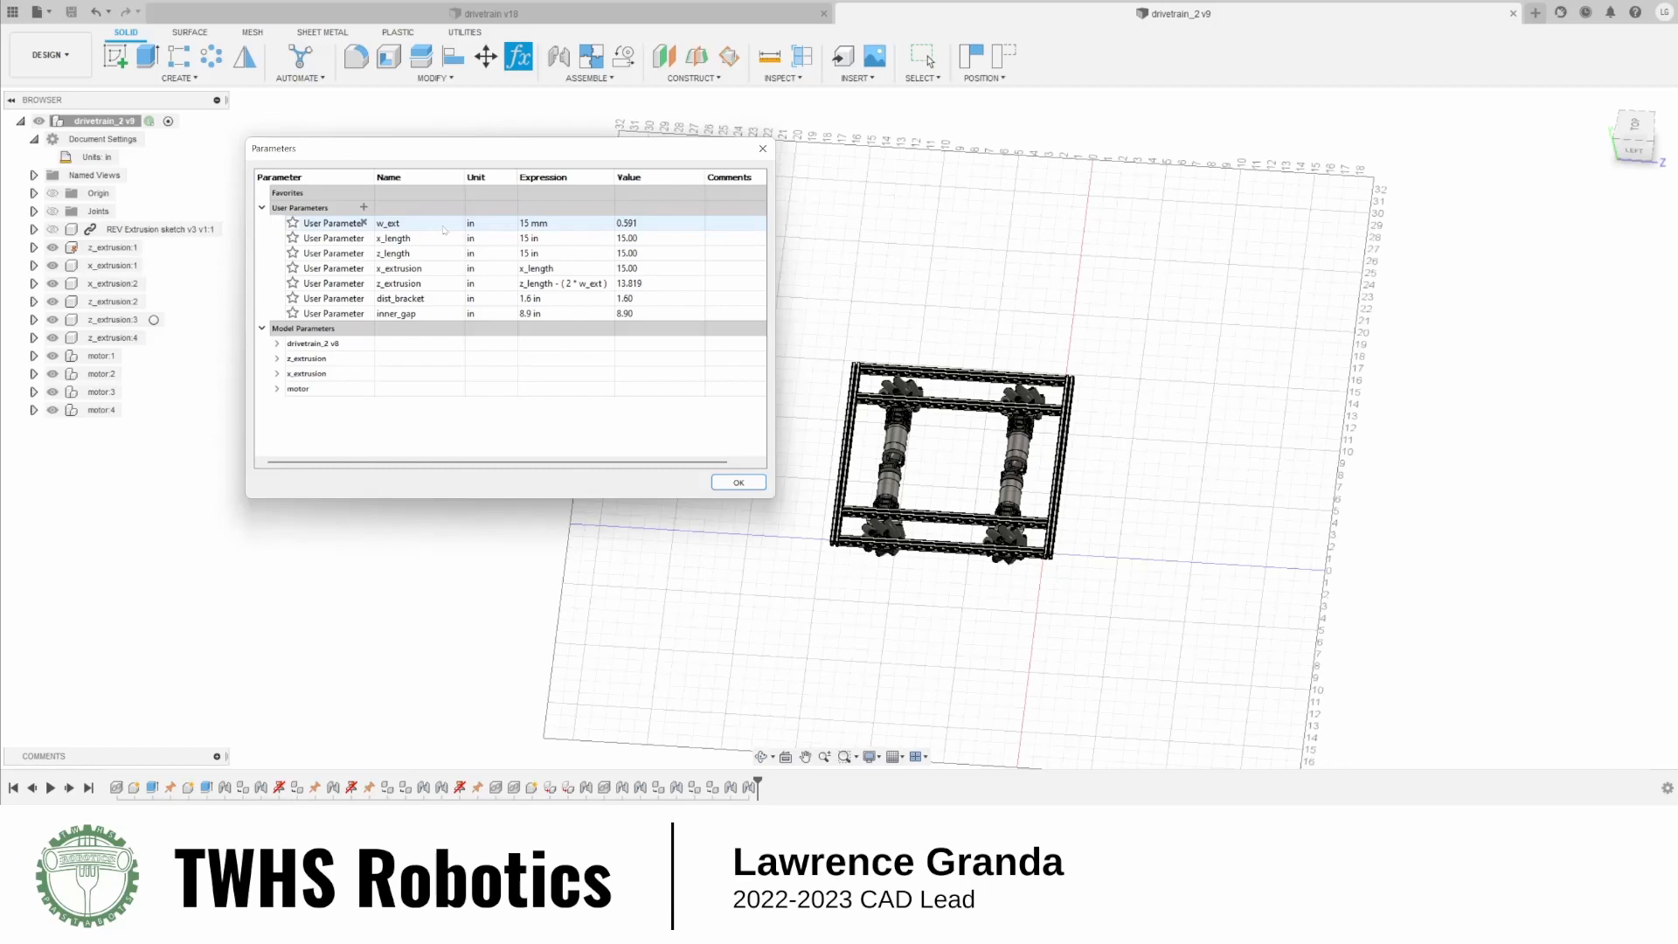
double_click(568, 239)
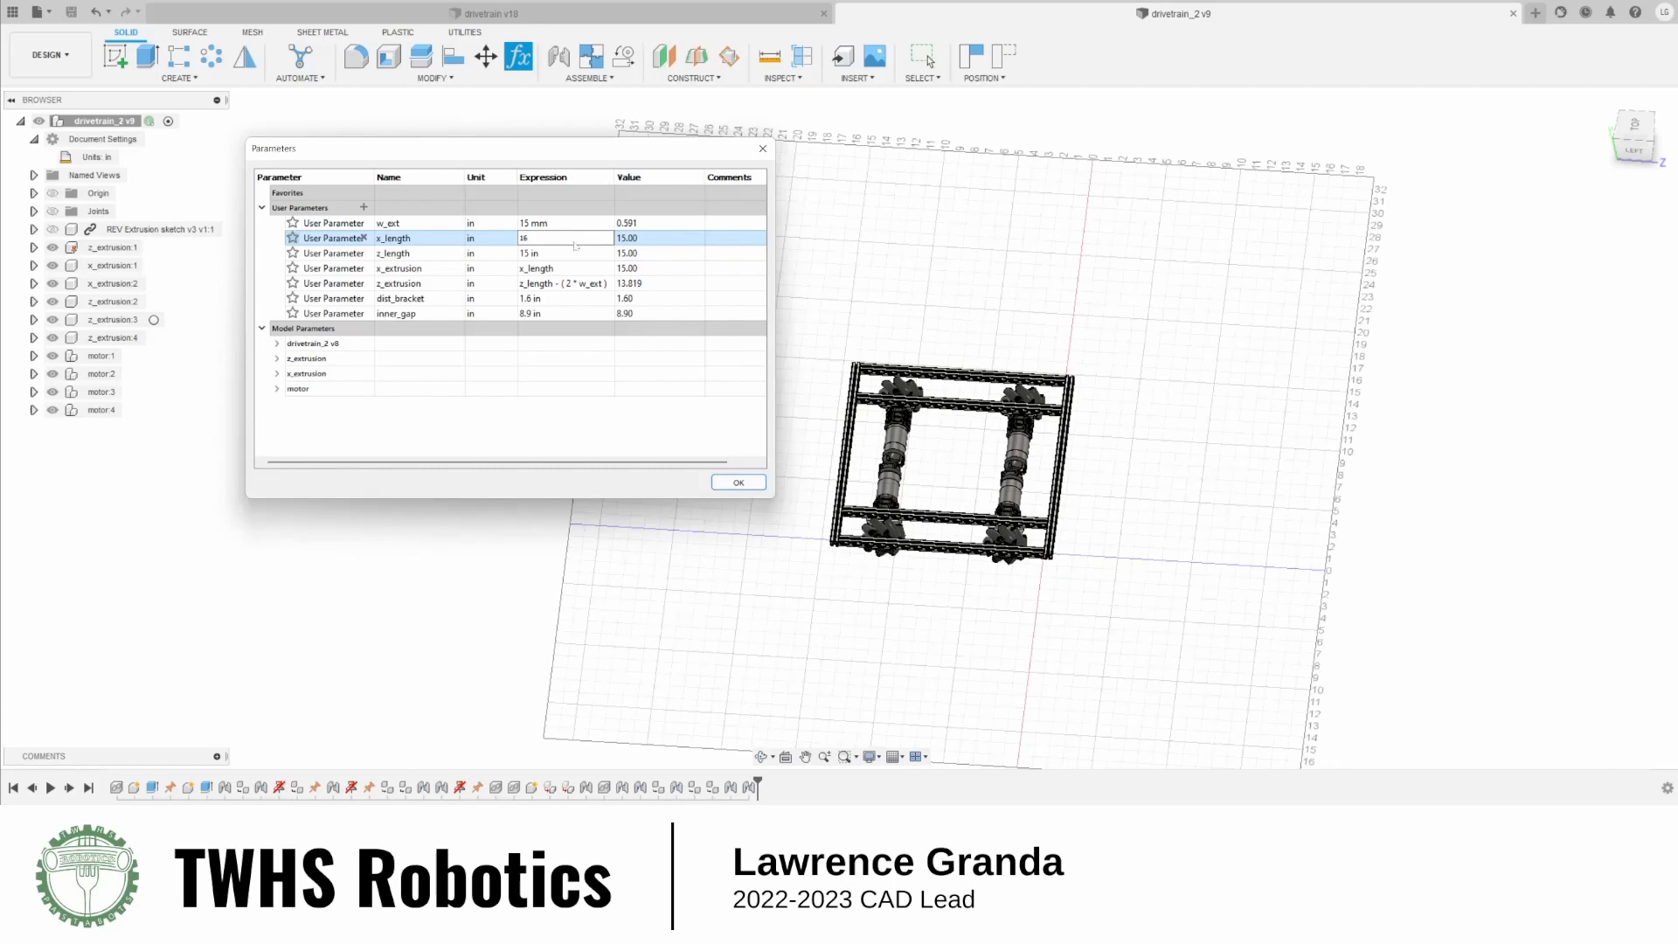
key(Return)
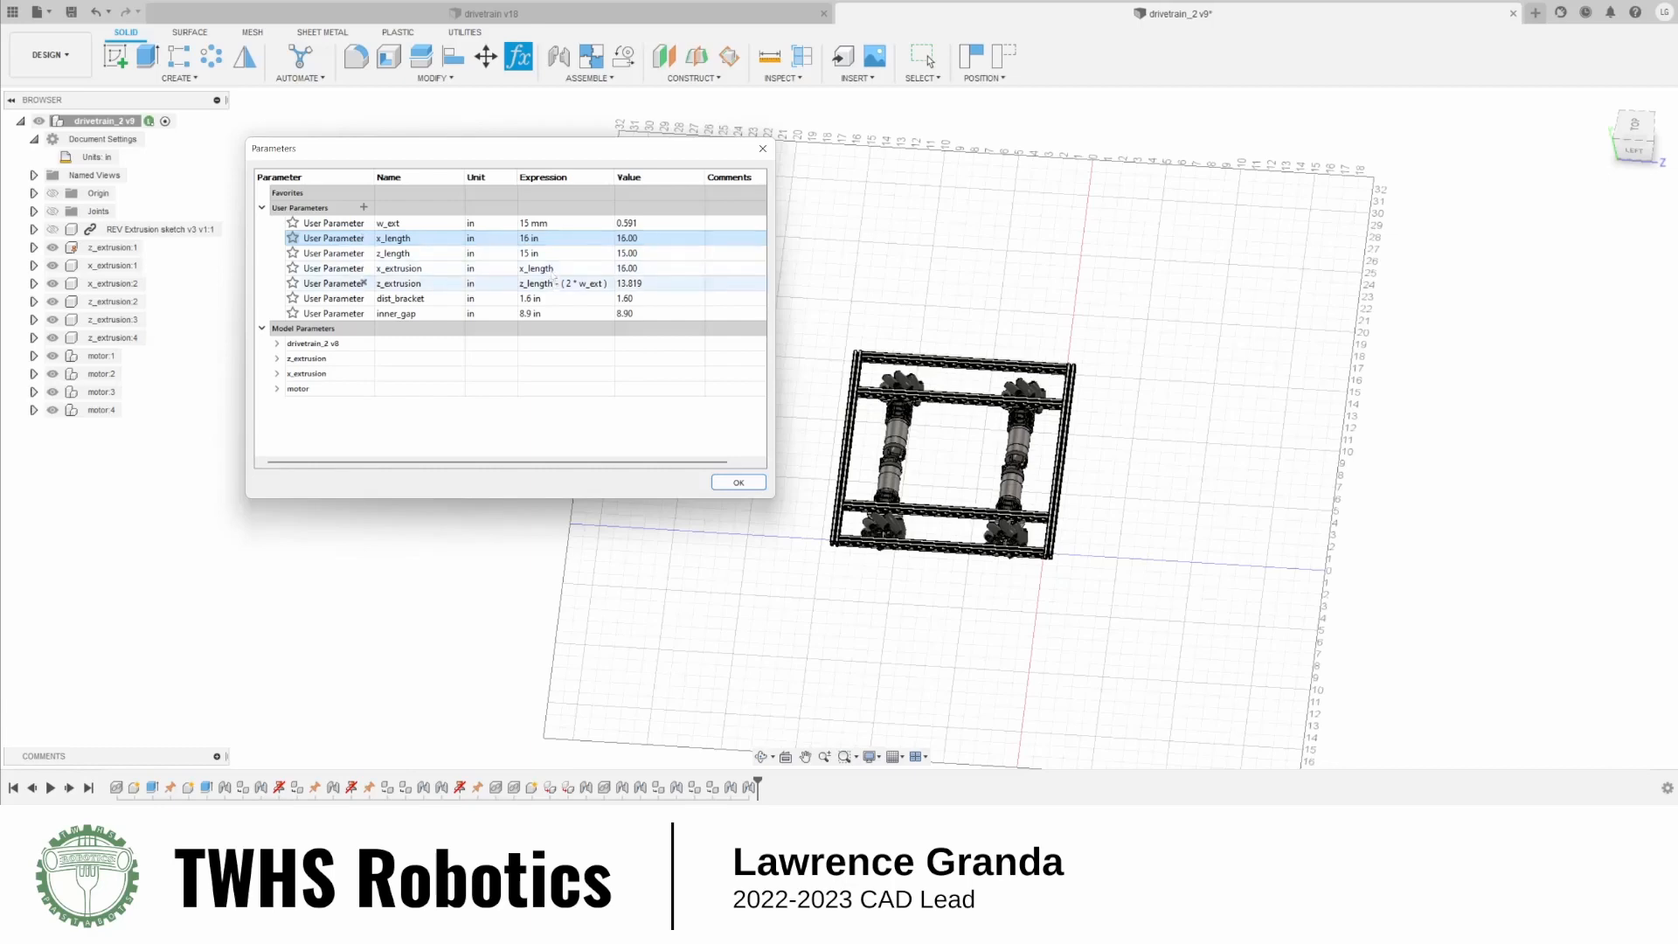
Set the x_length parameter to 20 in and inspect how the frame and motors follow
double_click(528, 239)
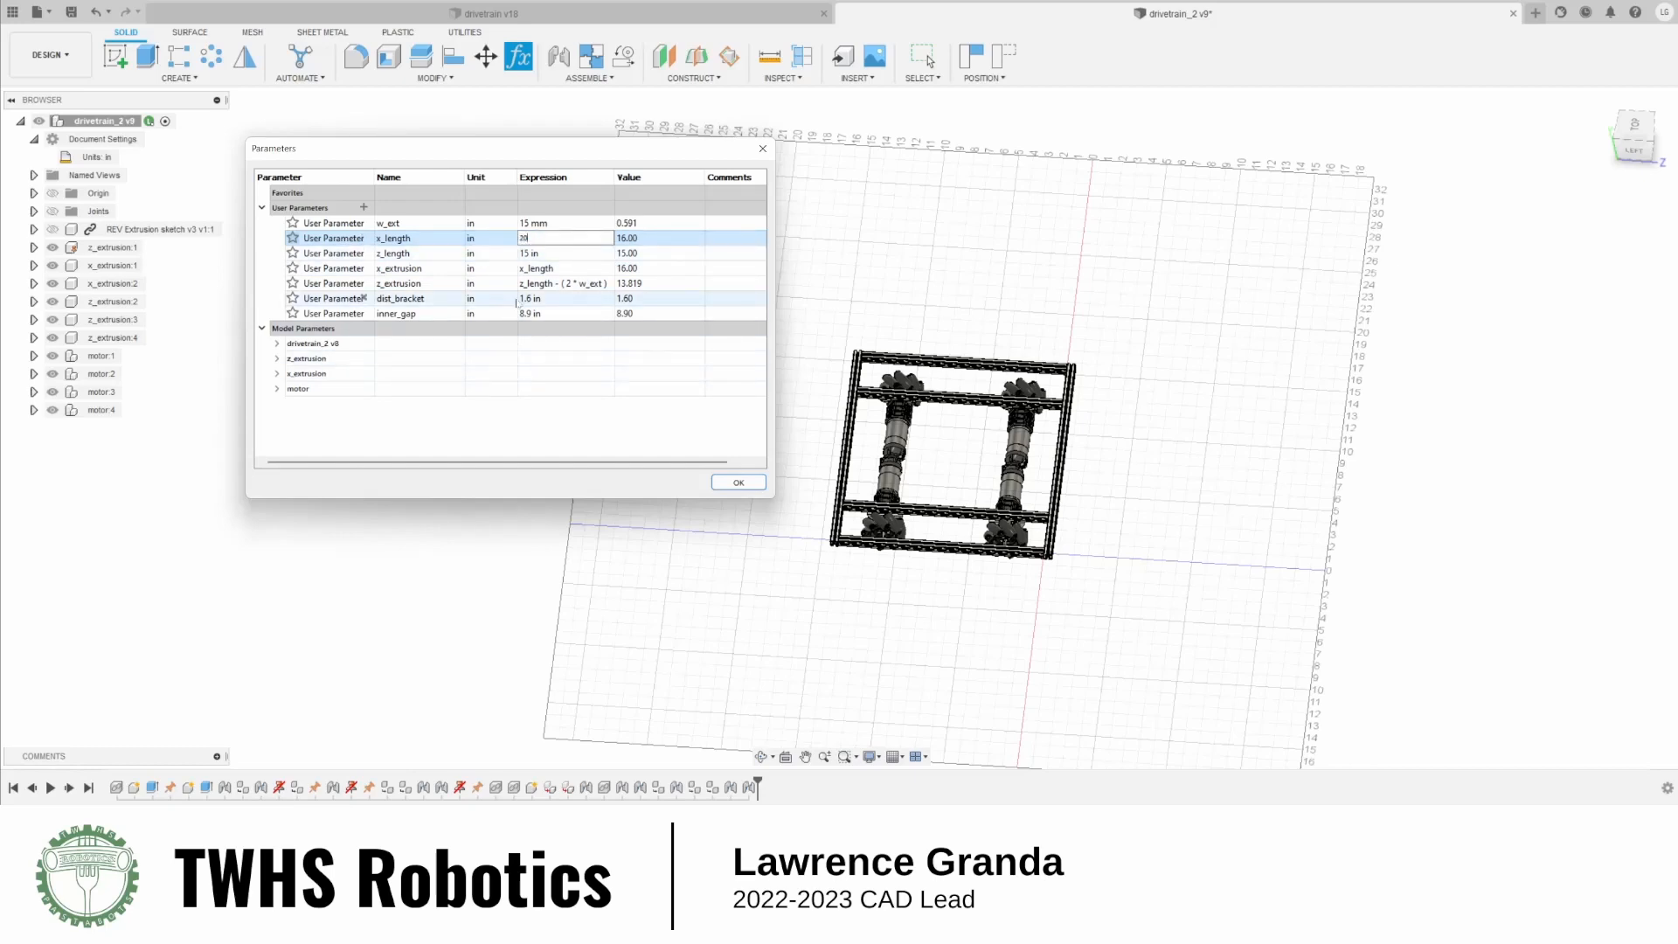
key(Return)
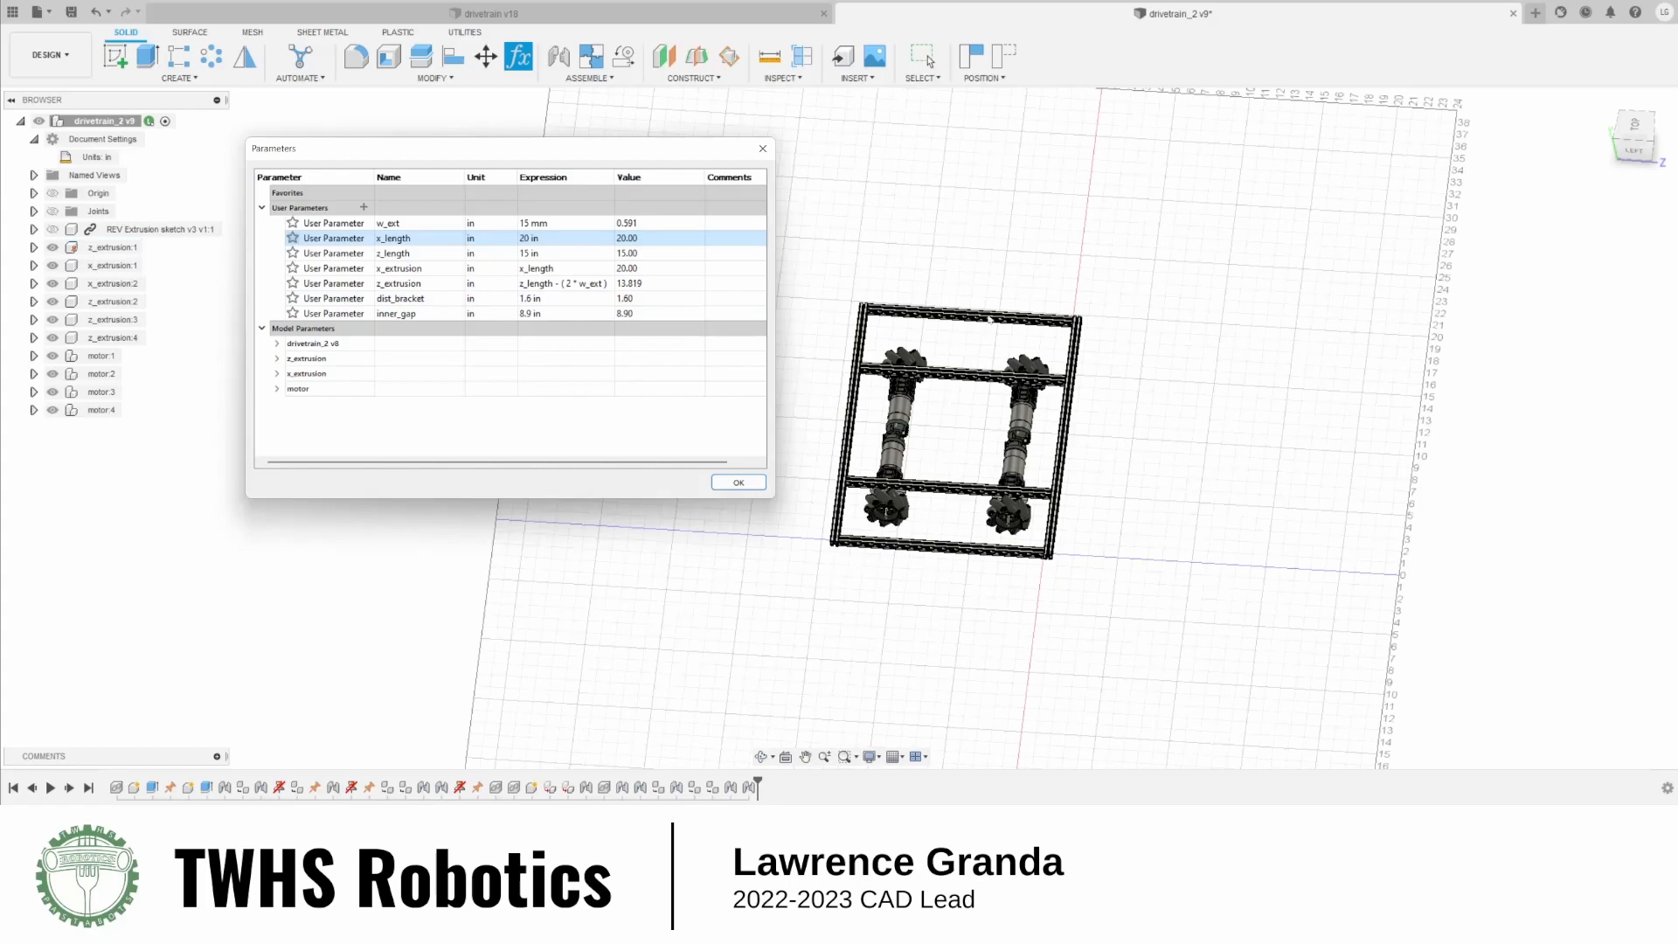
shift+middle_drag(1110, 384, 1124, 453)
scroll(1060, 325, up, 5)
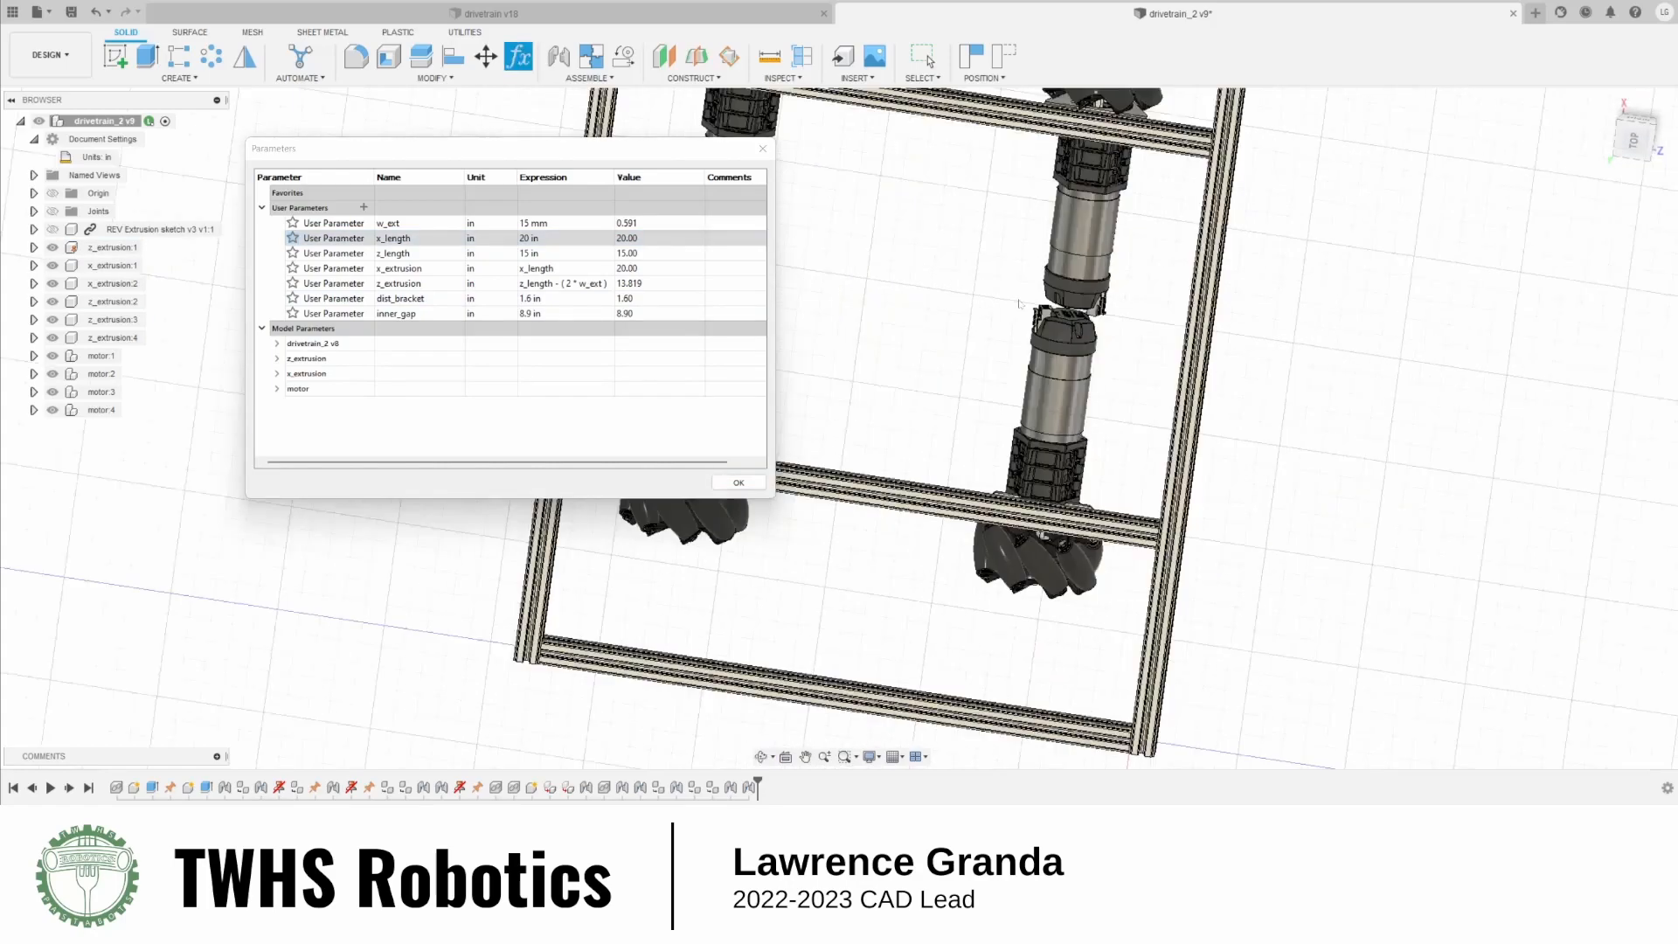
scroll(1081, 372, down, 3)
scroll(1080, 371, down, 2)
Set the x_length parameter back to 15 in
click(569, 238)
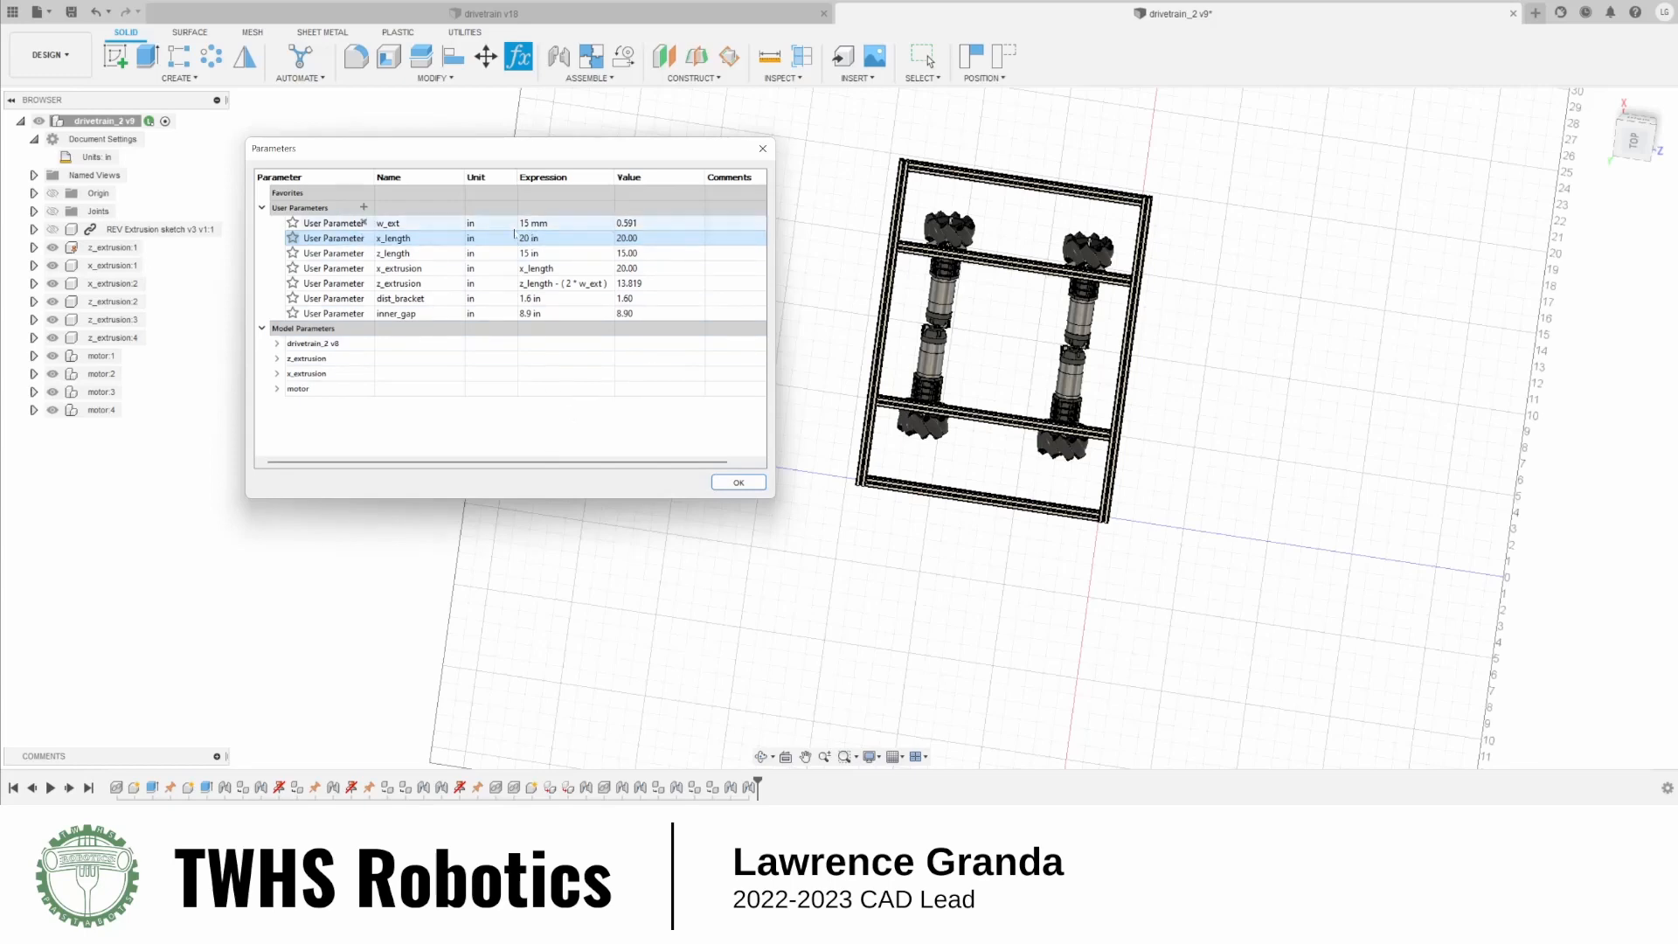
double_click(528, 238)
text(15)
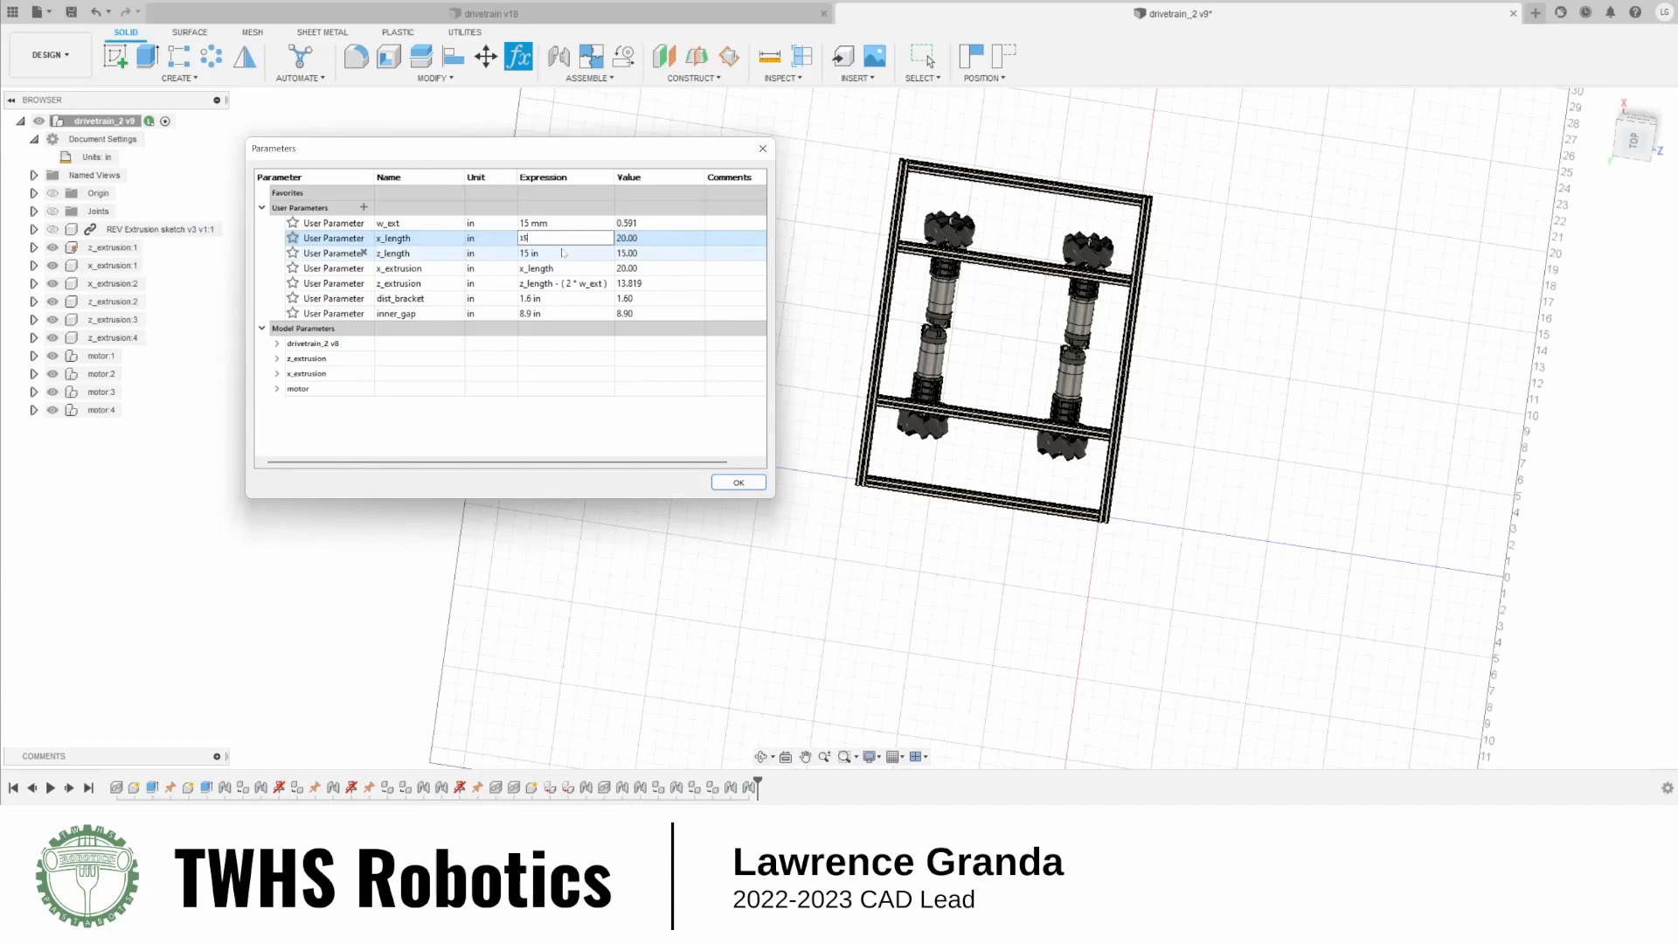
key(Return)
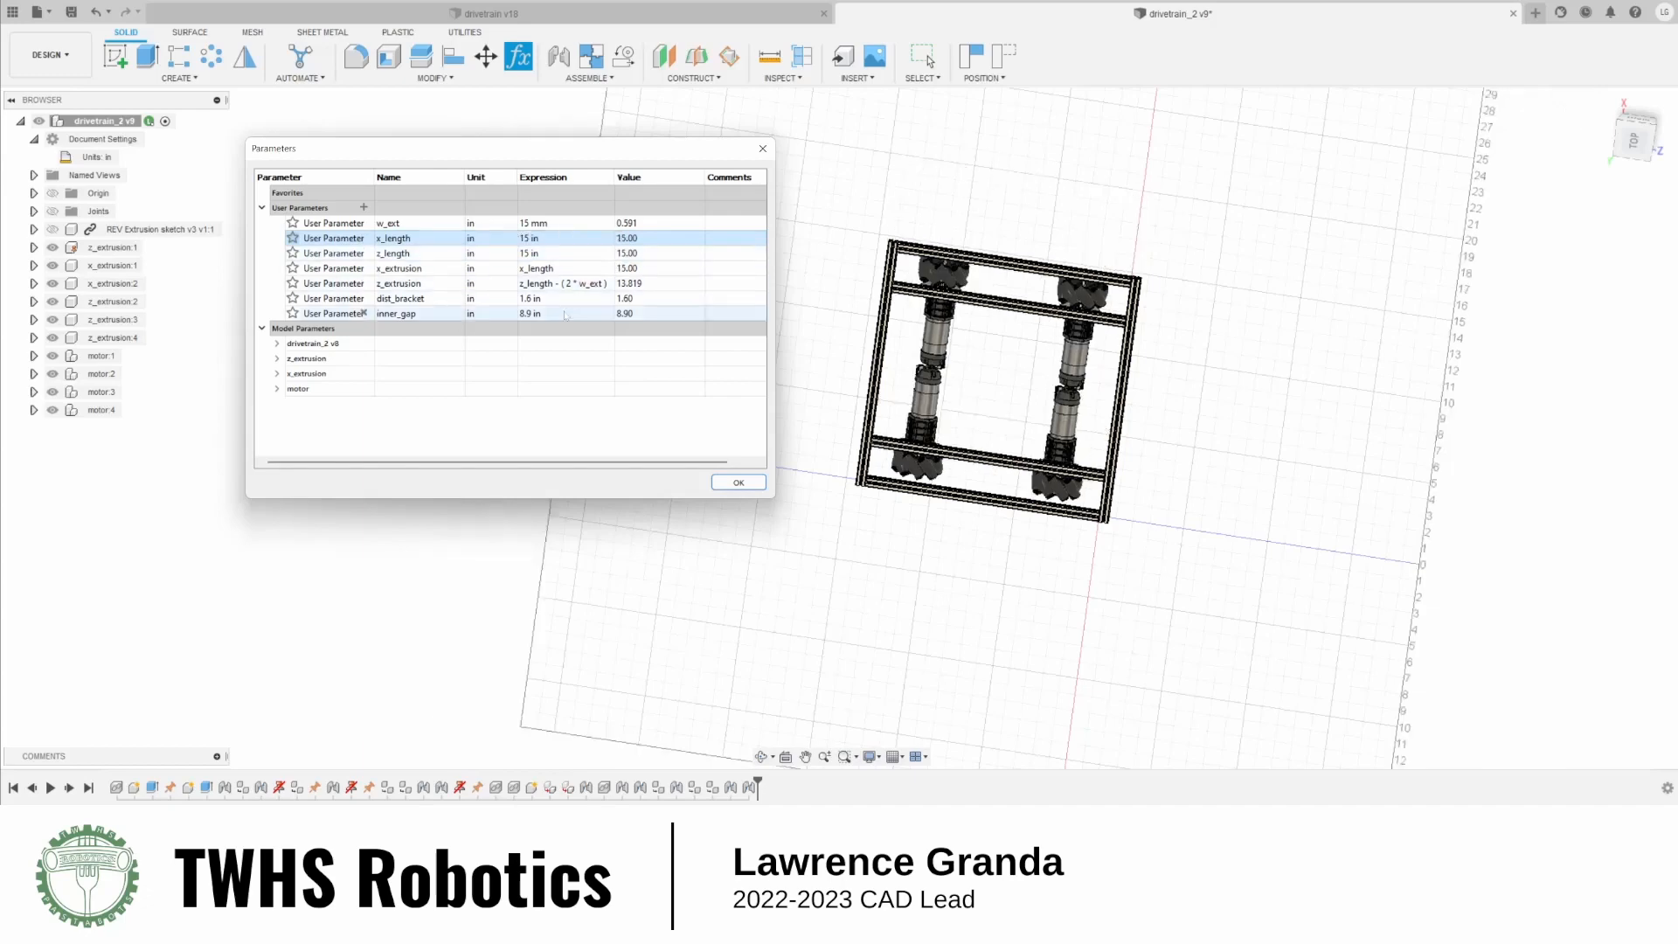
Set the inner_gap parameter to 3 in, reduce it further to 2 in, and inspect the motors between the inner rails
double_click(552, 313)
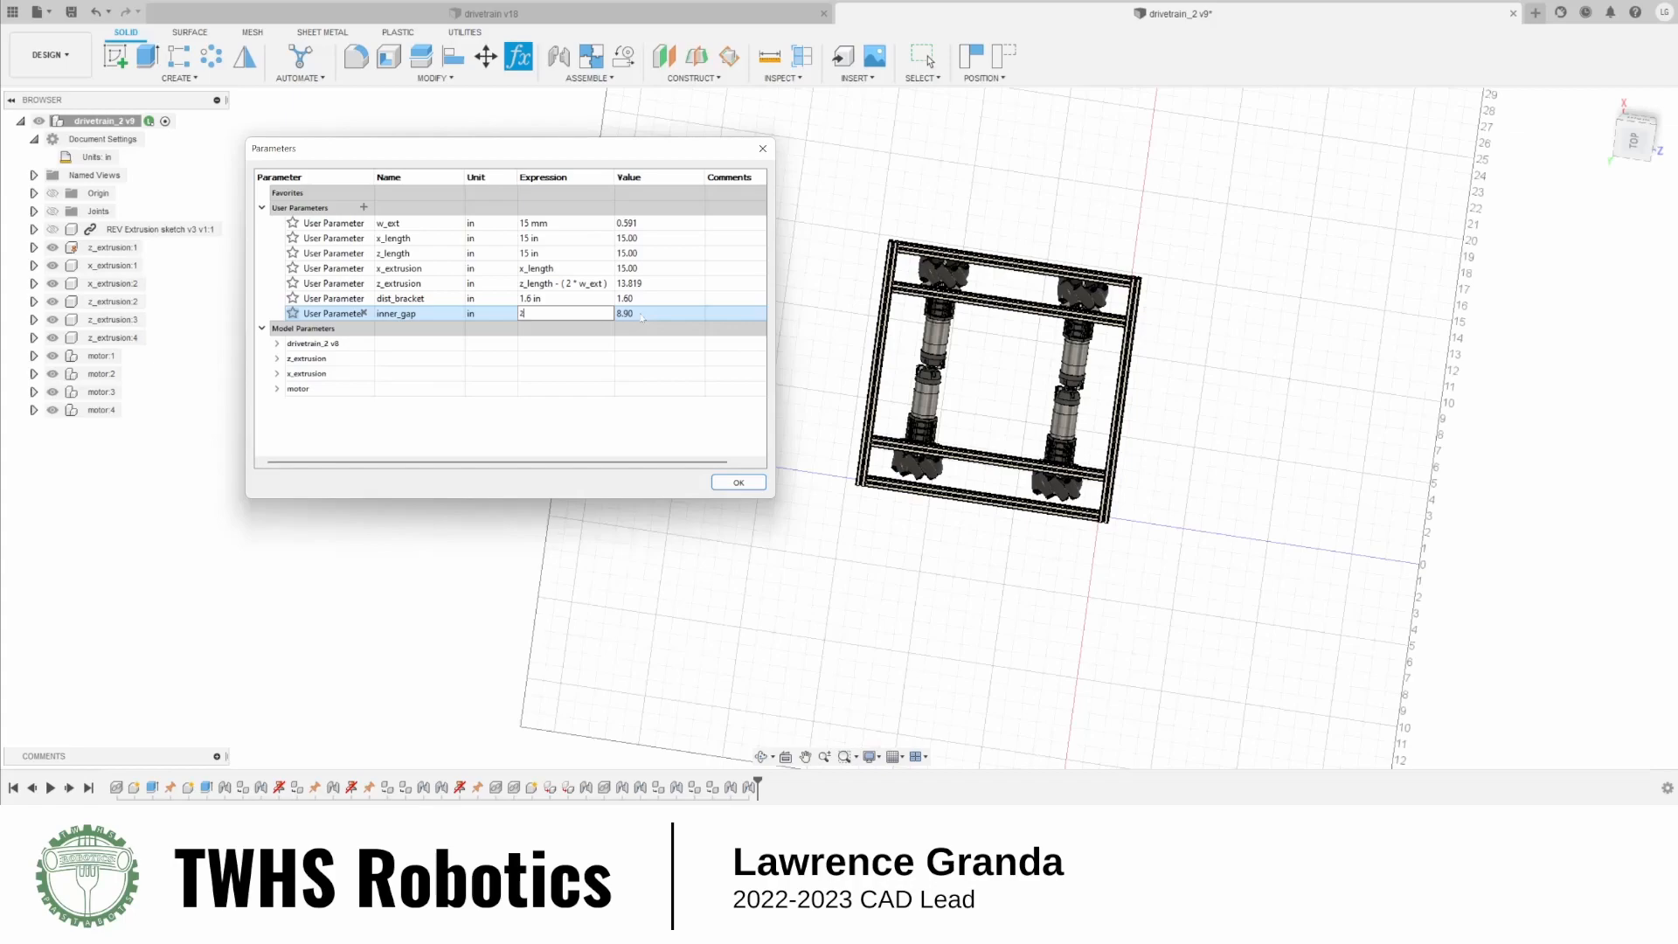
key(Return)
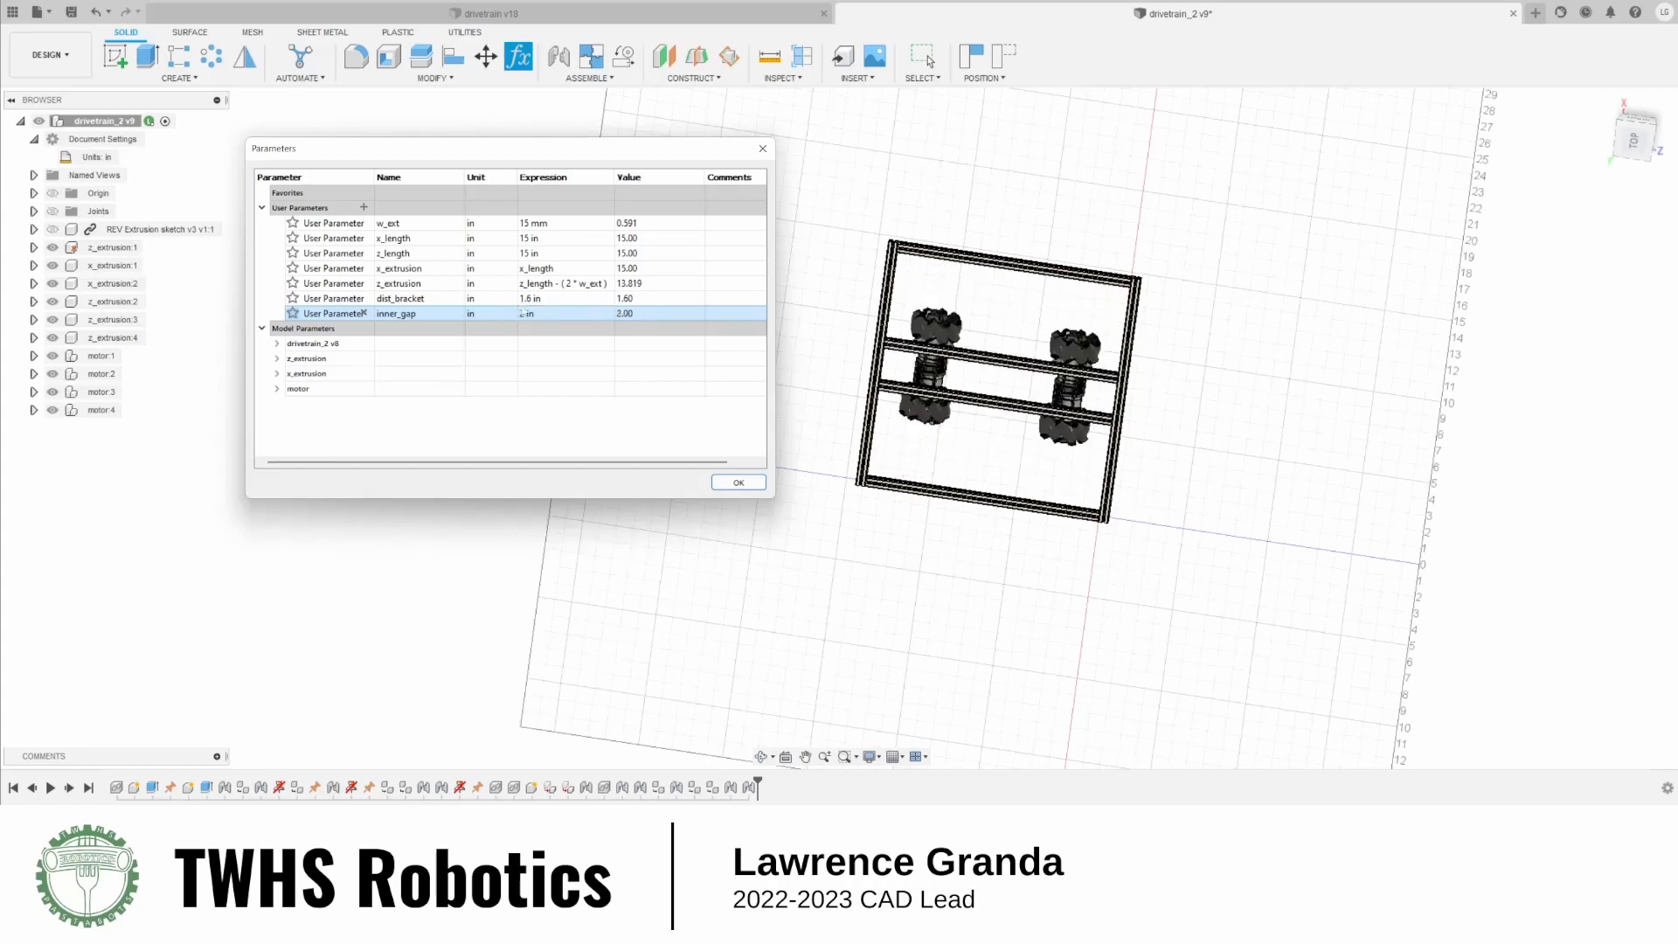
scroll(1040, 400, down, 3)
scroll(1053, 398, up, 10)
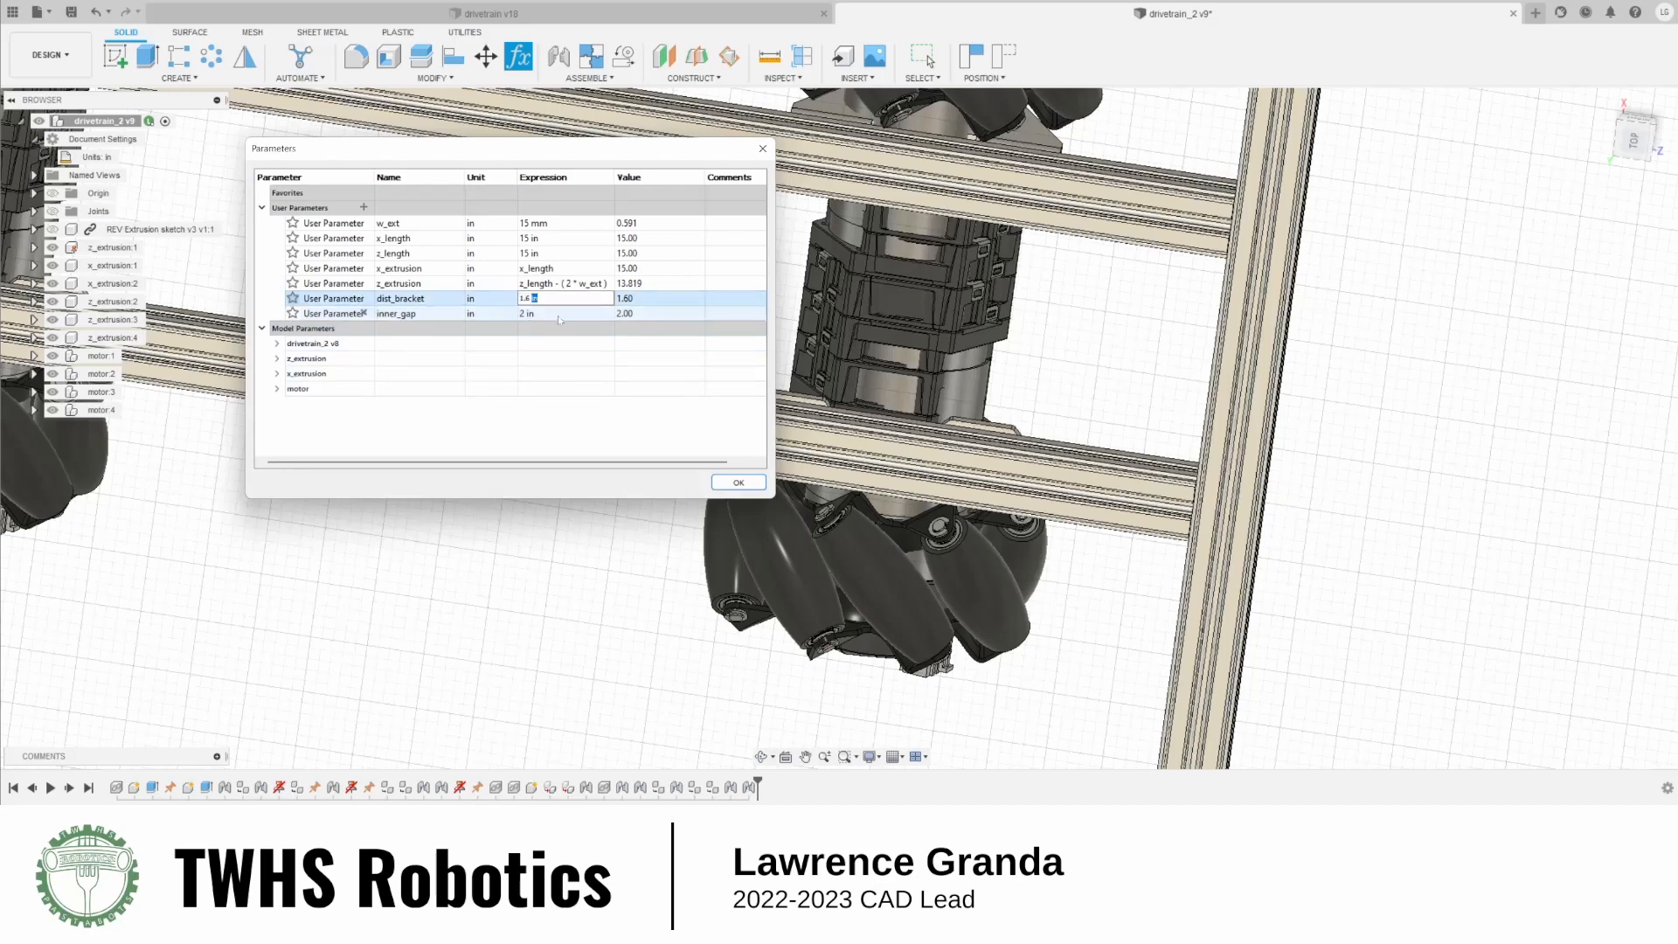
Restore the inner_gap parameter to 8.9 in and close the parameters
click(364, 312)
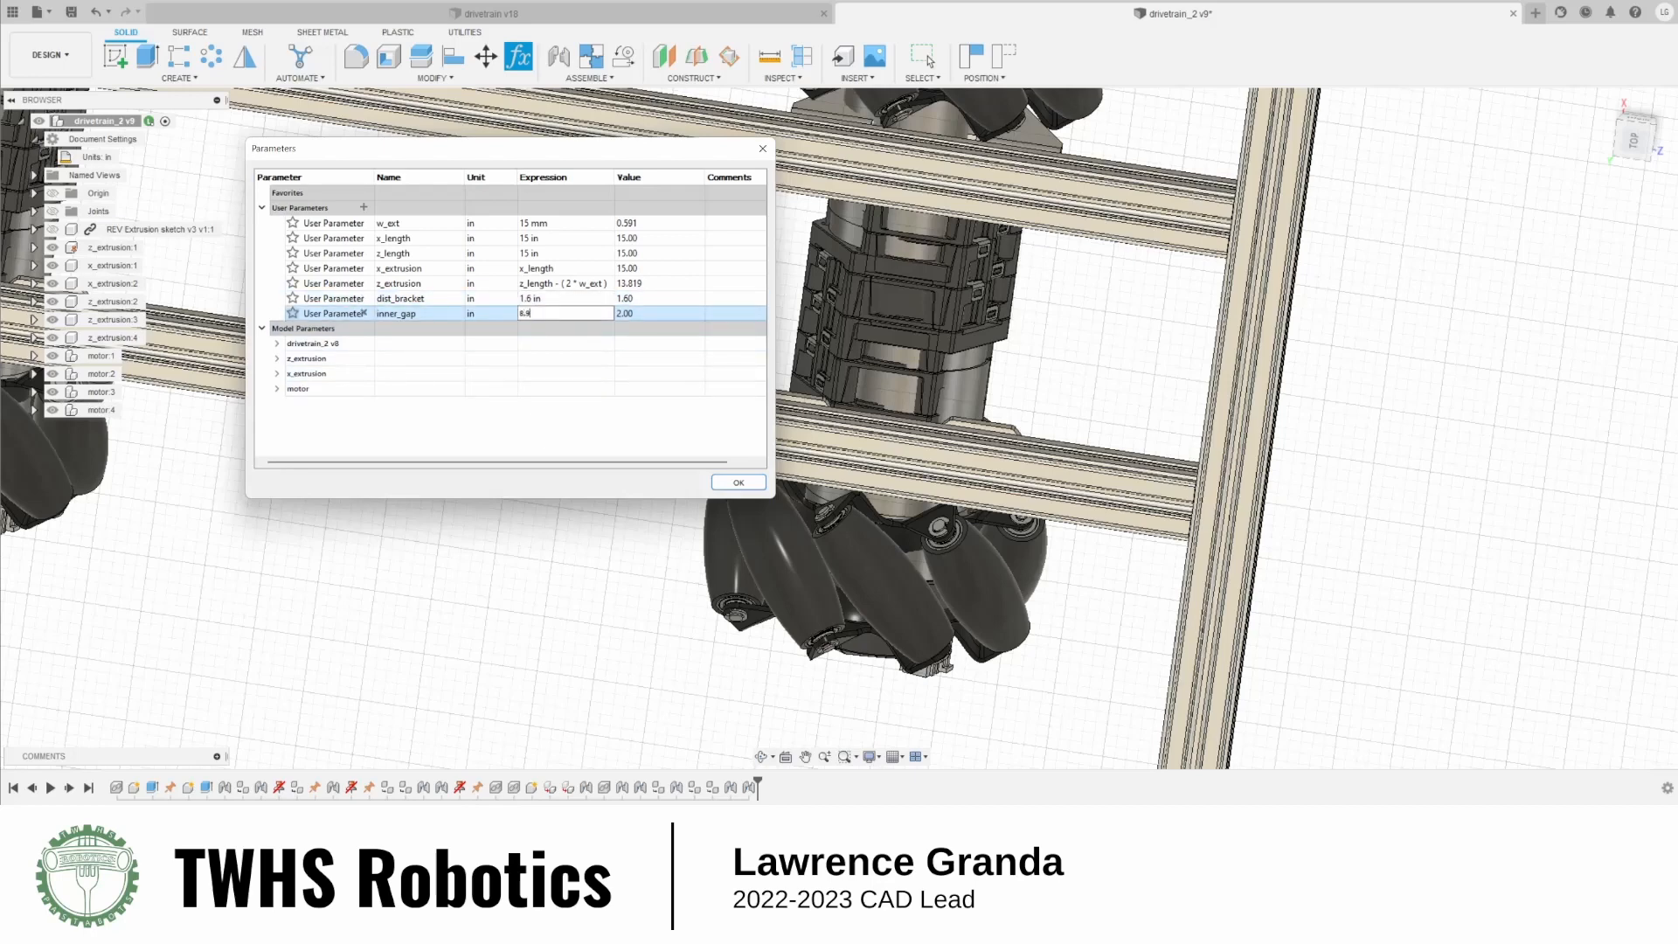
key(Return)
scroll(774, 462, down, 5)
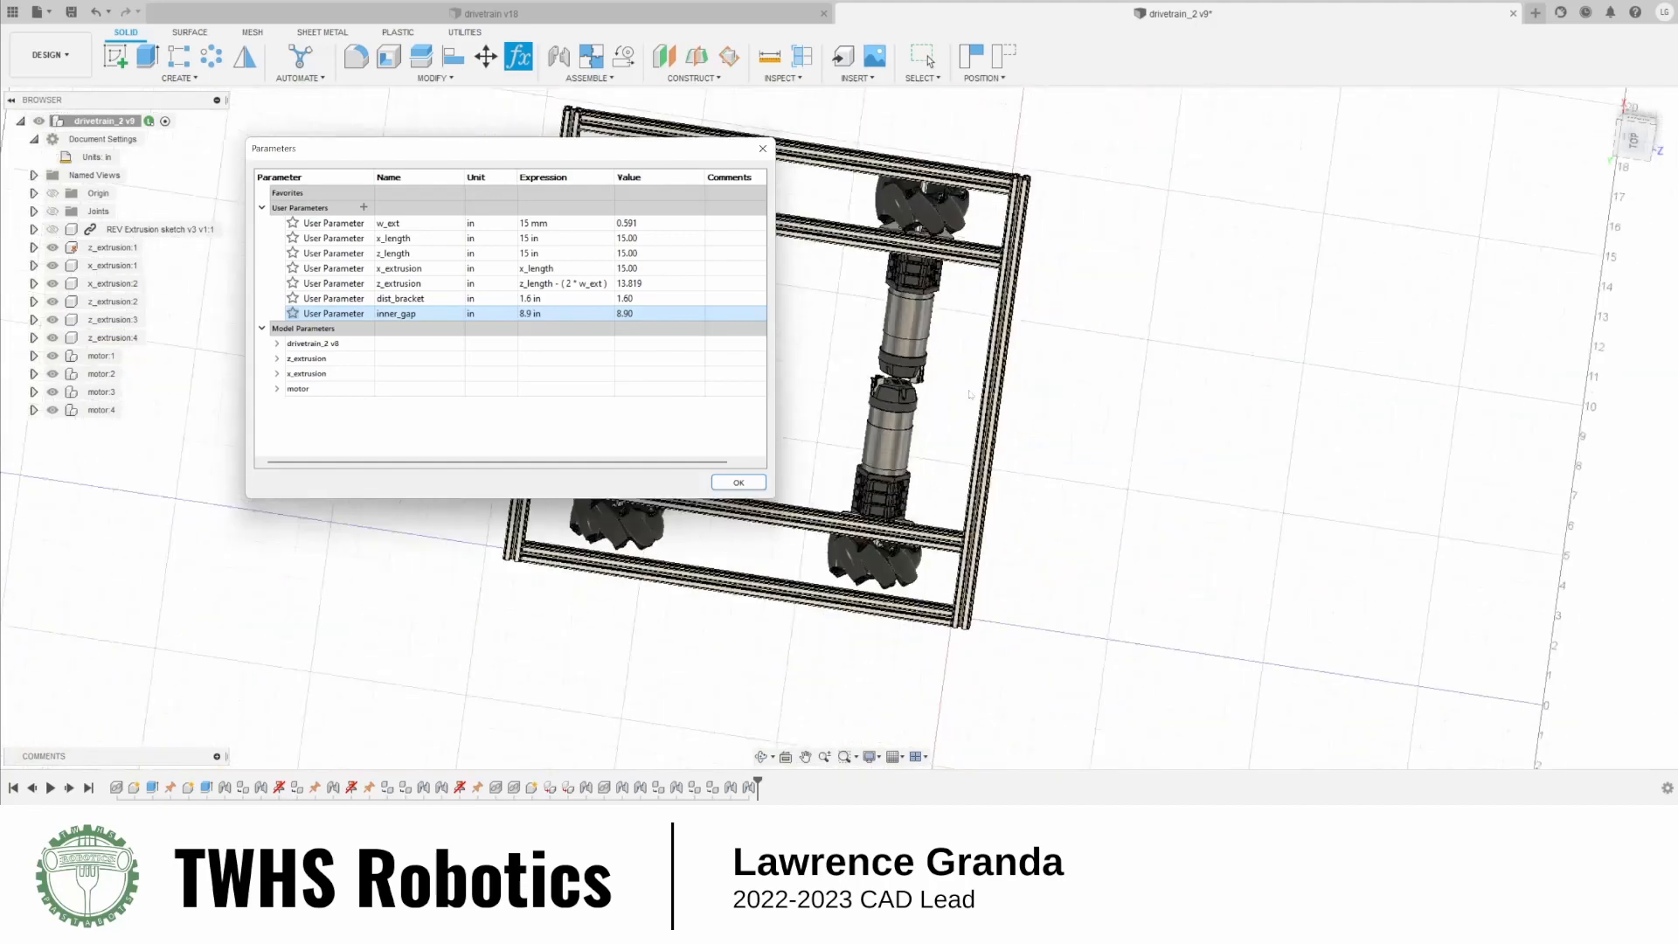
click(739, 482)
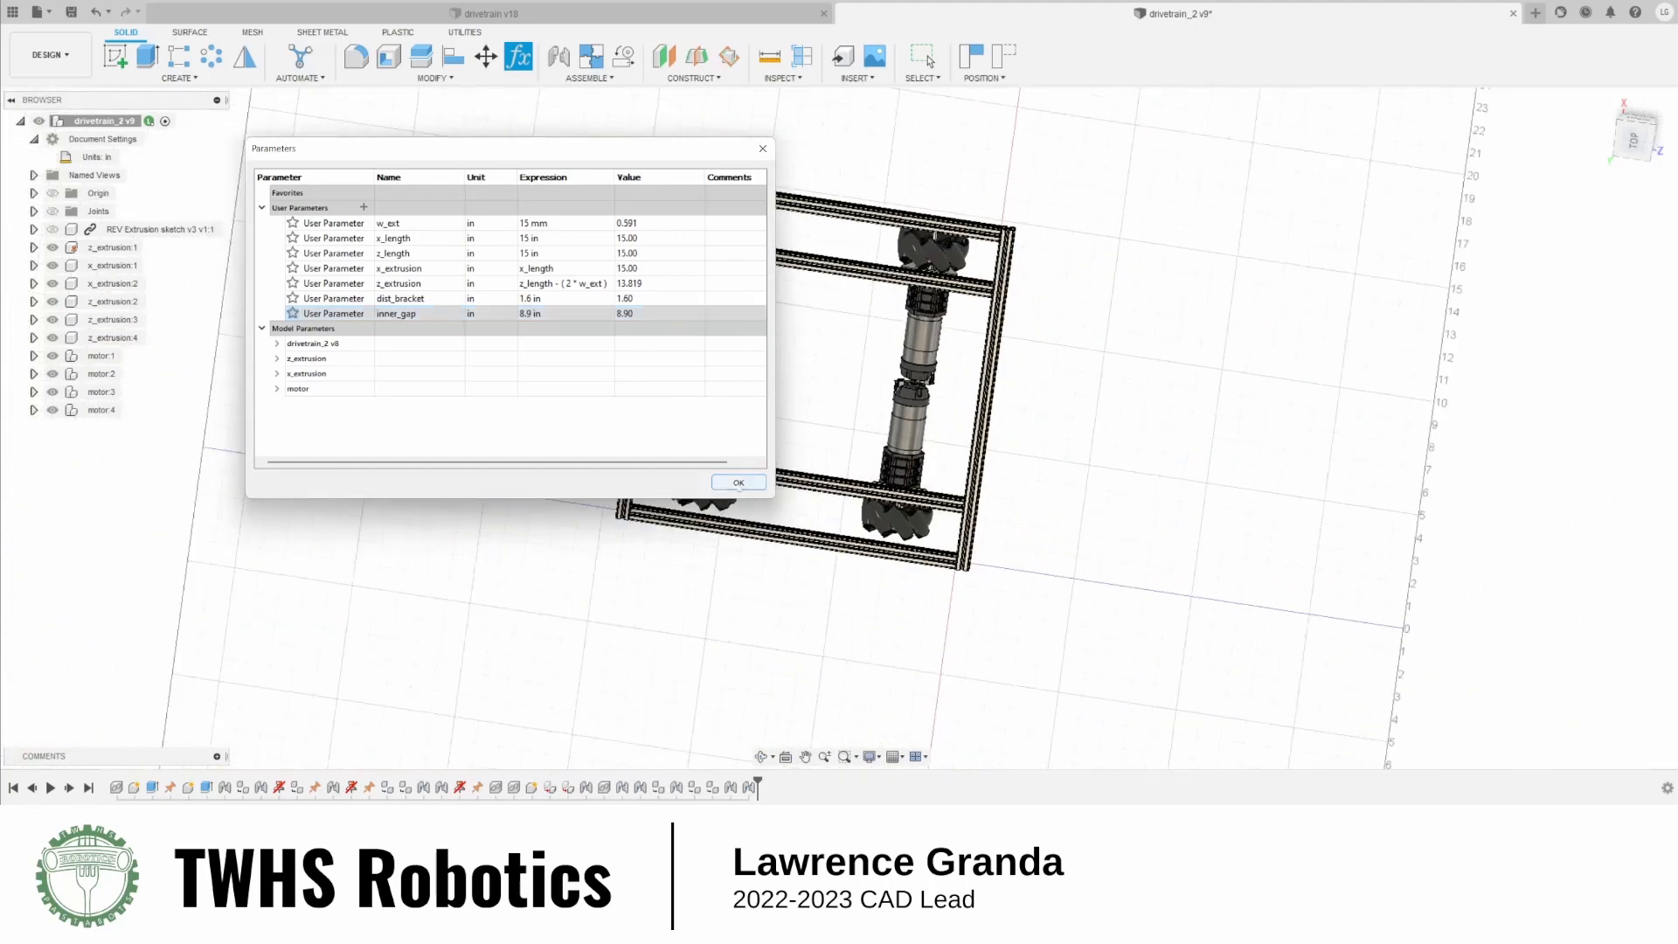
Examine from above how the motor:1 mecanum wheel sits on its axle between the inner and outer rails
click(1617, 149)
scroll(1032, 299, up, 10)
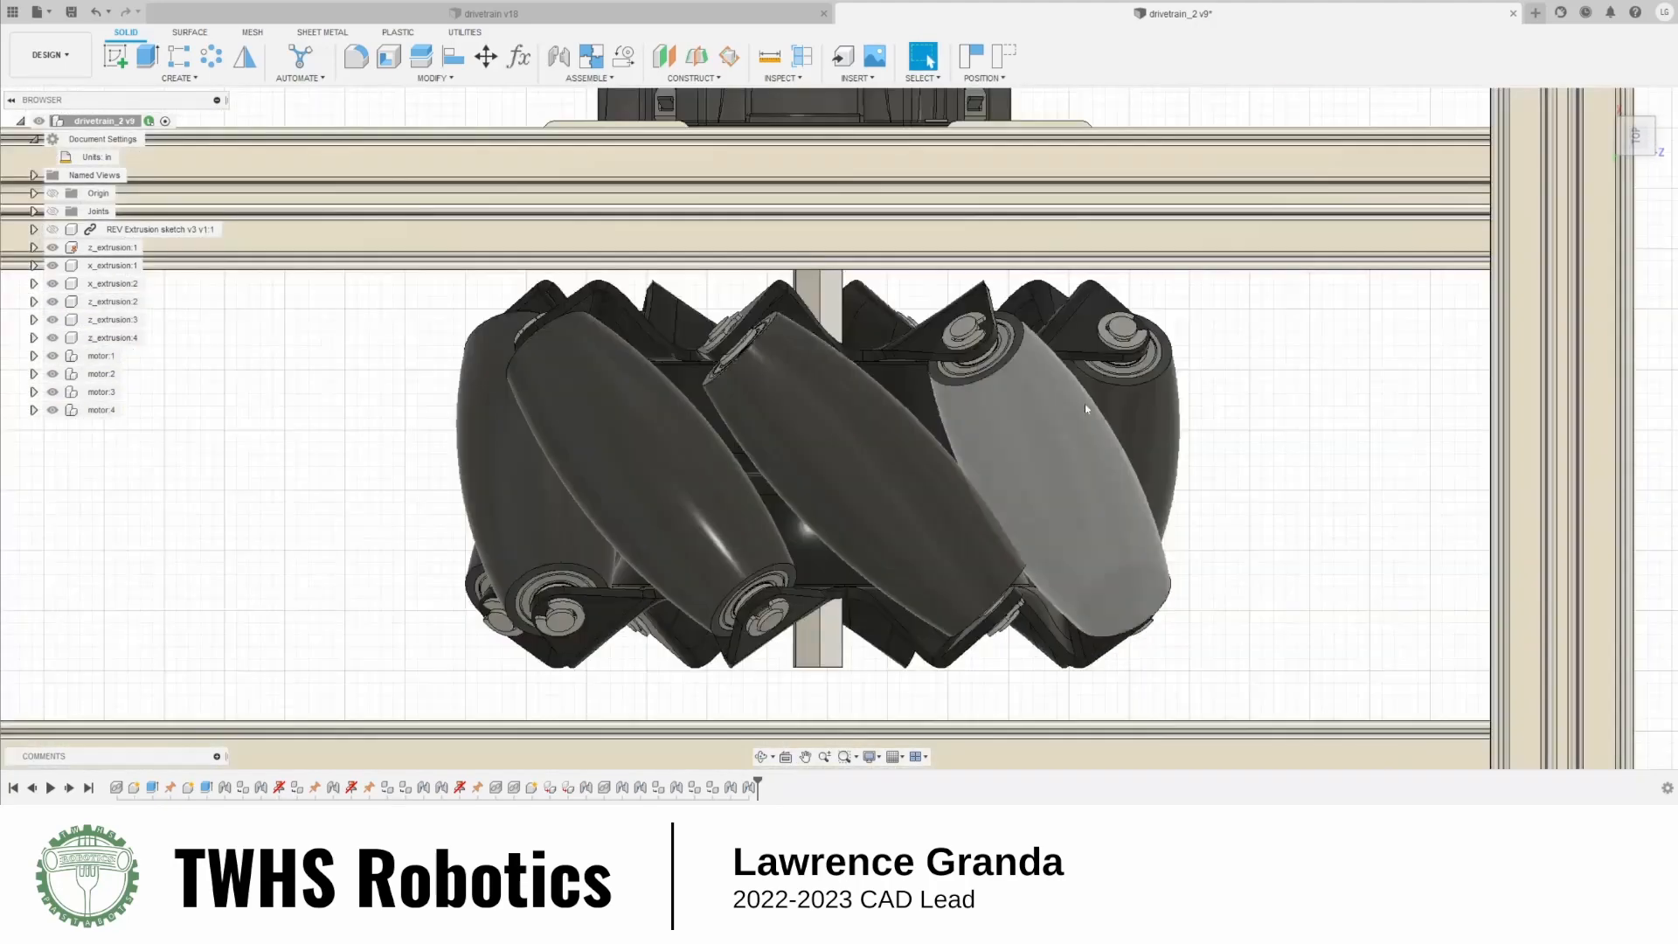
scroll(1032, 300, up, 3)
scroll(1011, 381, down, 8)
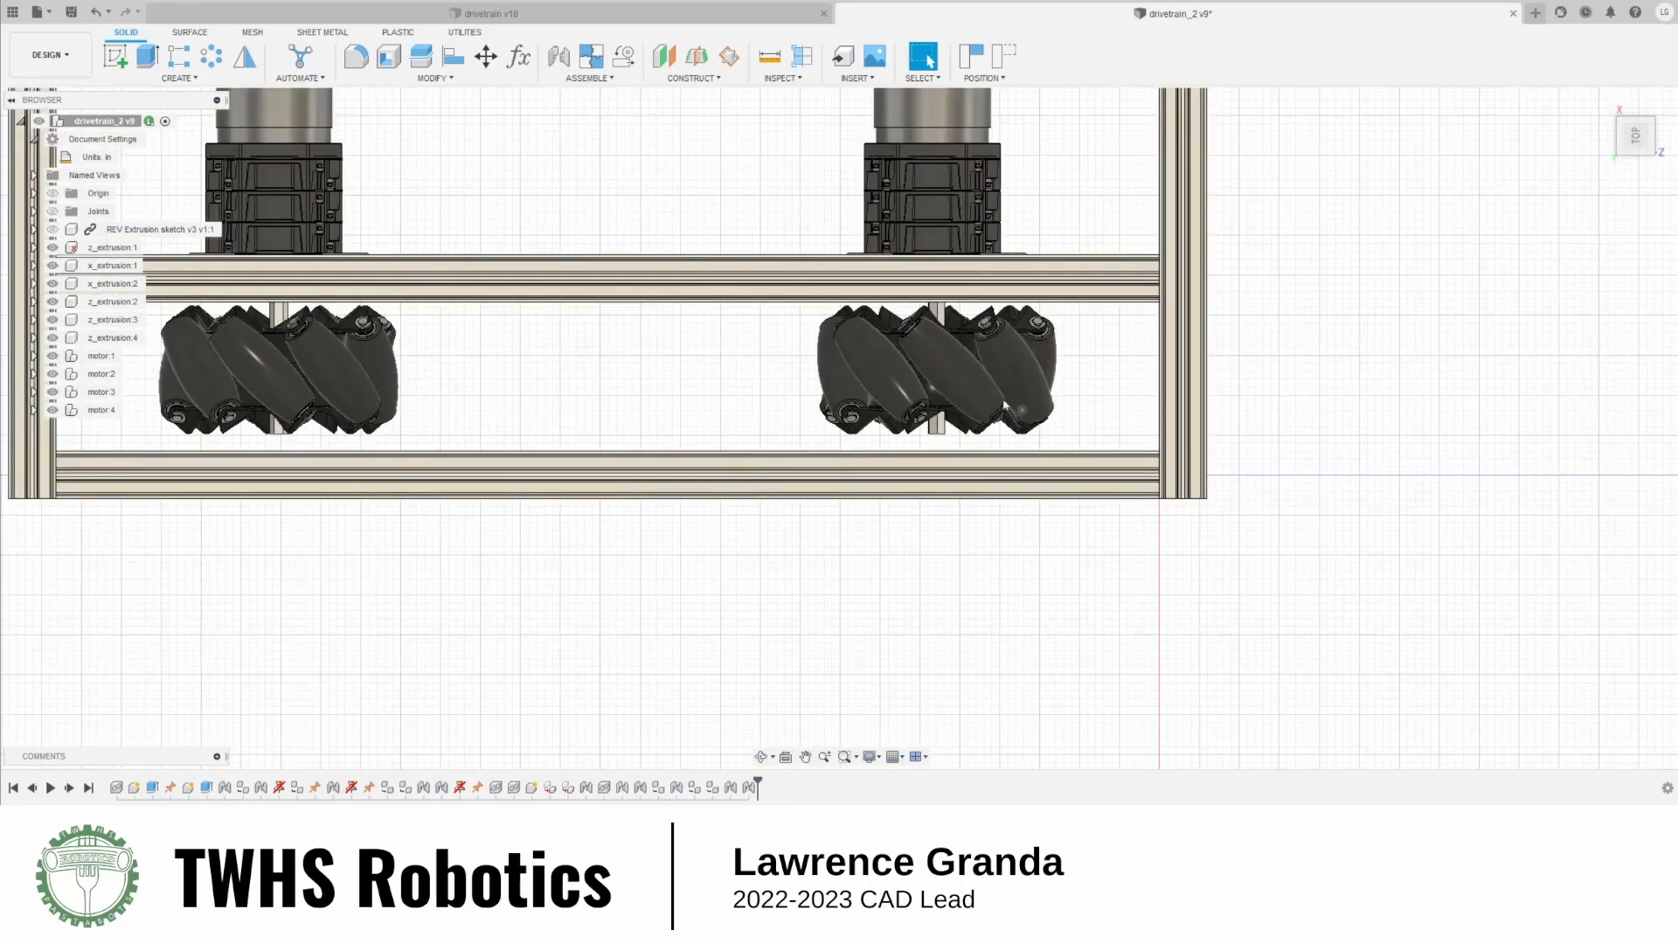
scroll(938, 378, up, 8)
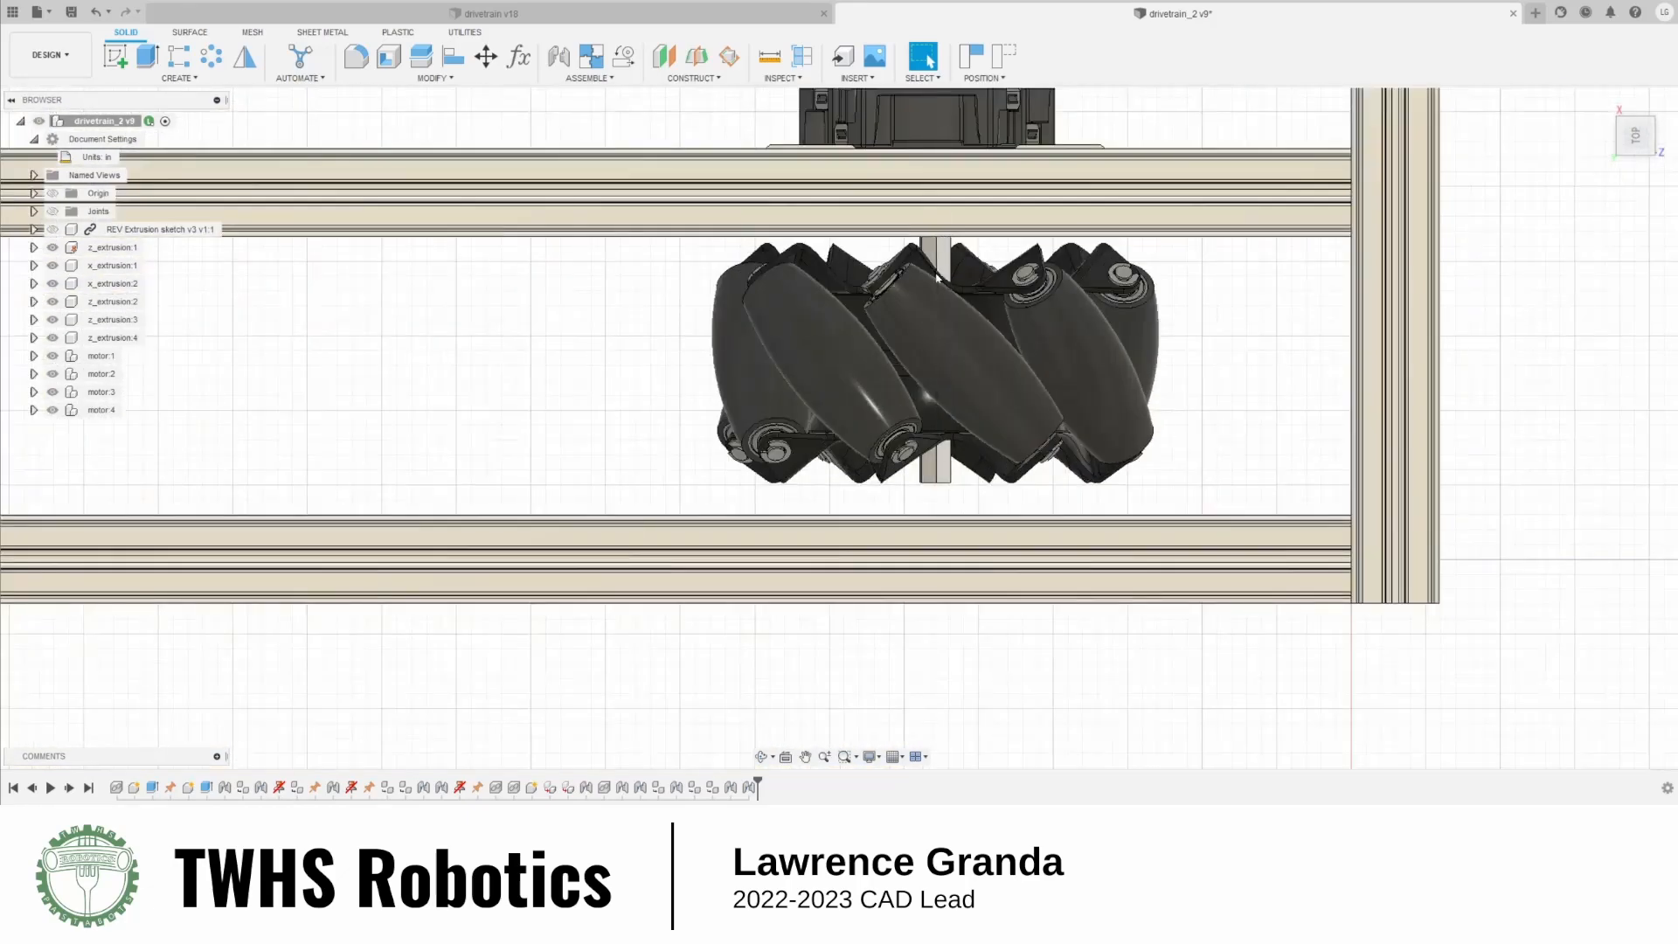
scroll(1192, 201, down, 5)
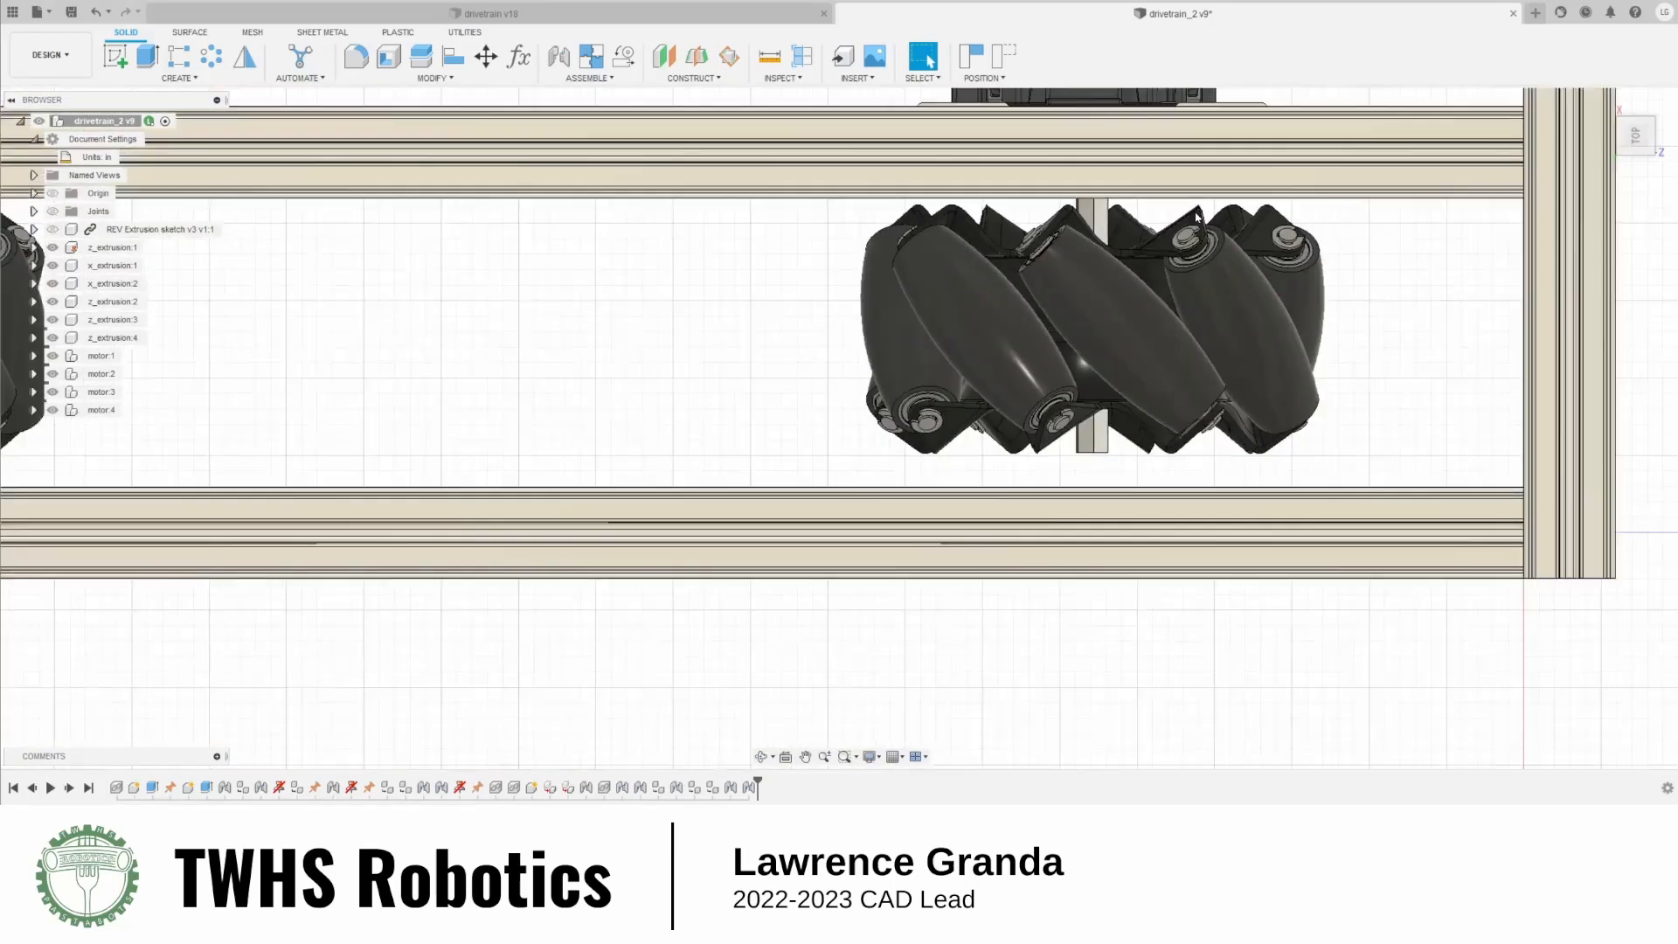
scroll(1101, 446, up, 3)
scroll(1136, 367, down, 4)
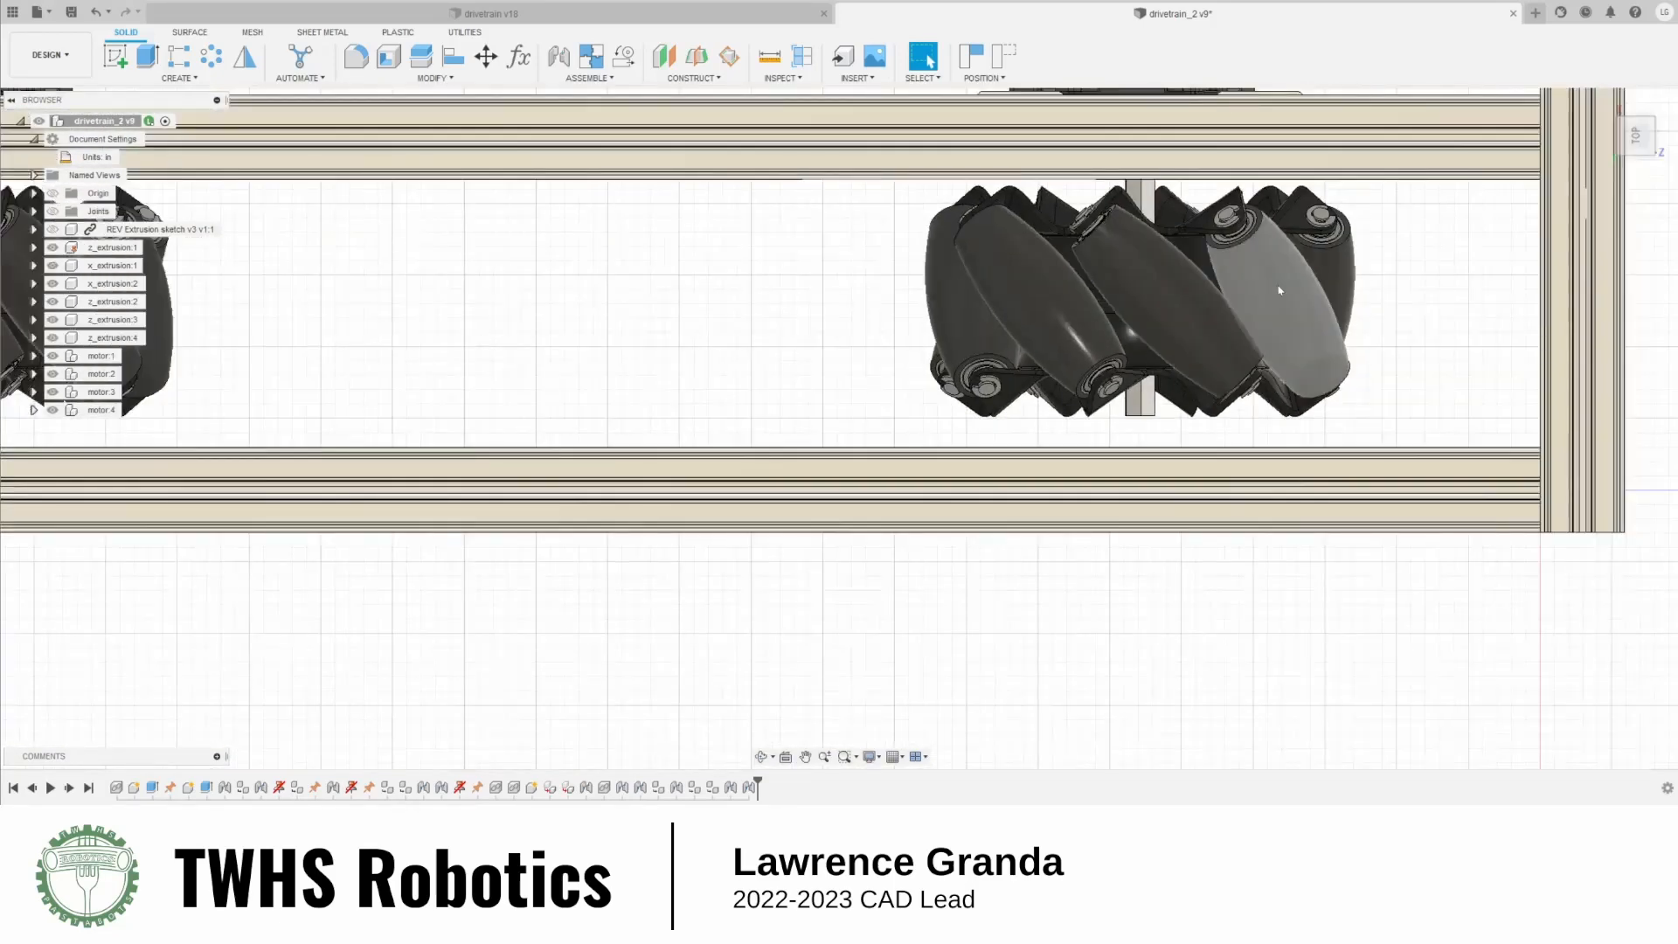
click(1232, 253)
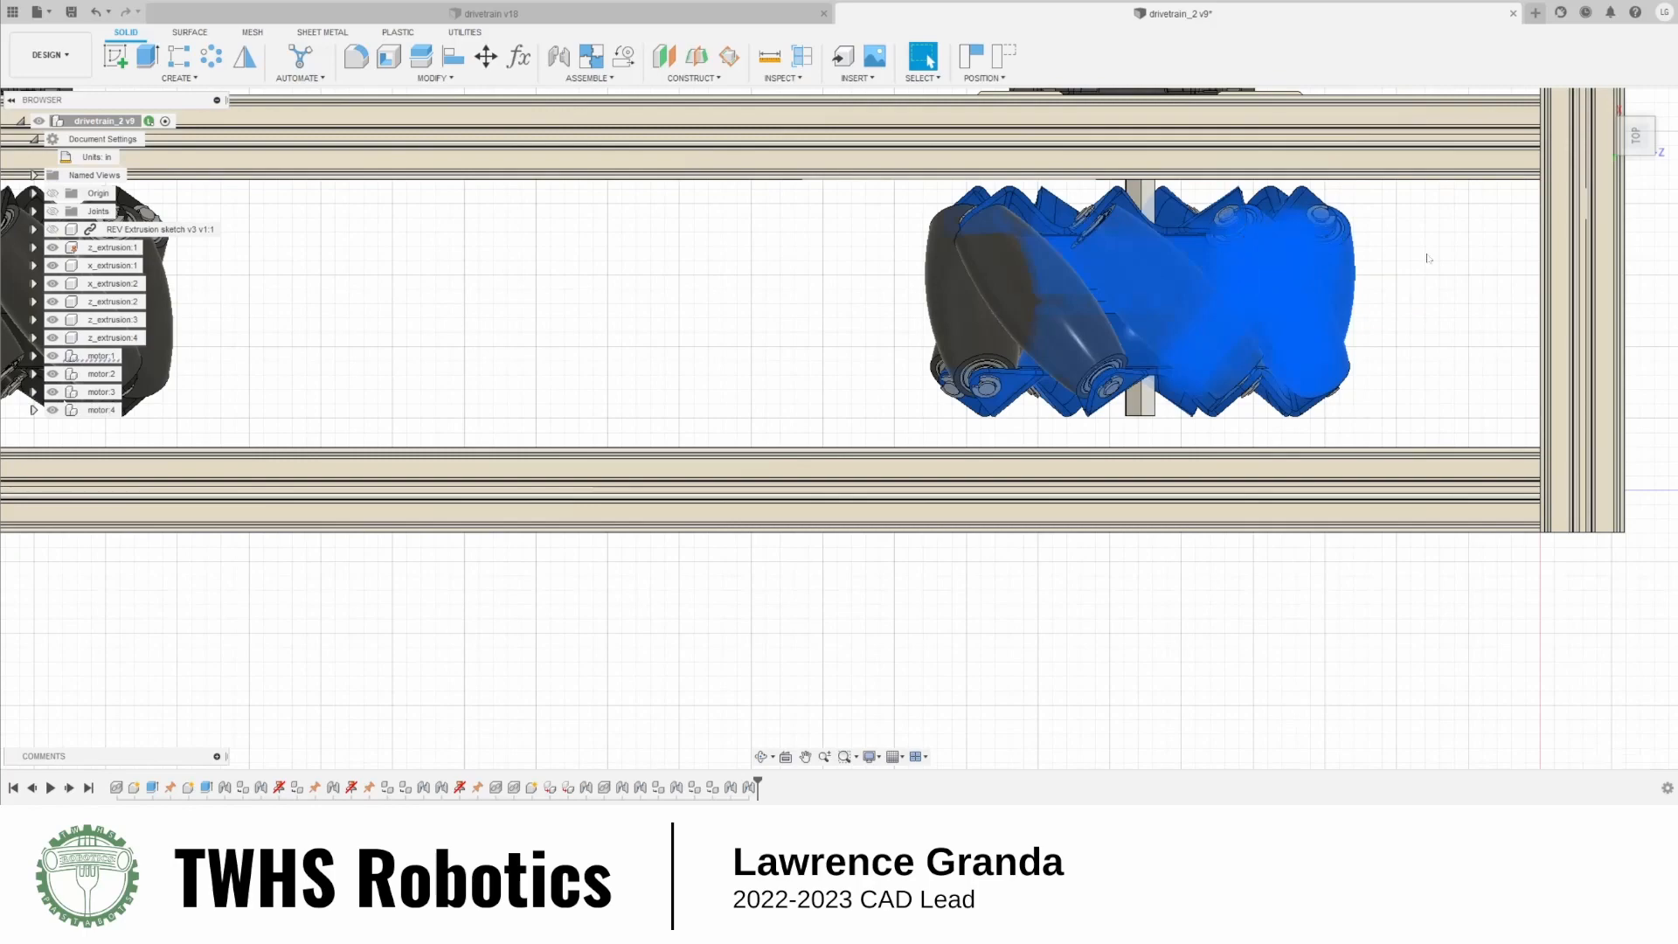
click(1428, 259)
scroll(1143, 363, up, 4)
scroll(1123, 468, down, 4)
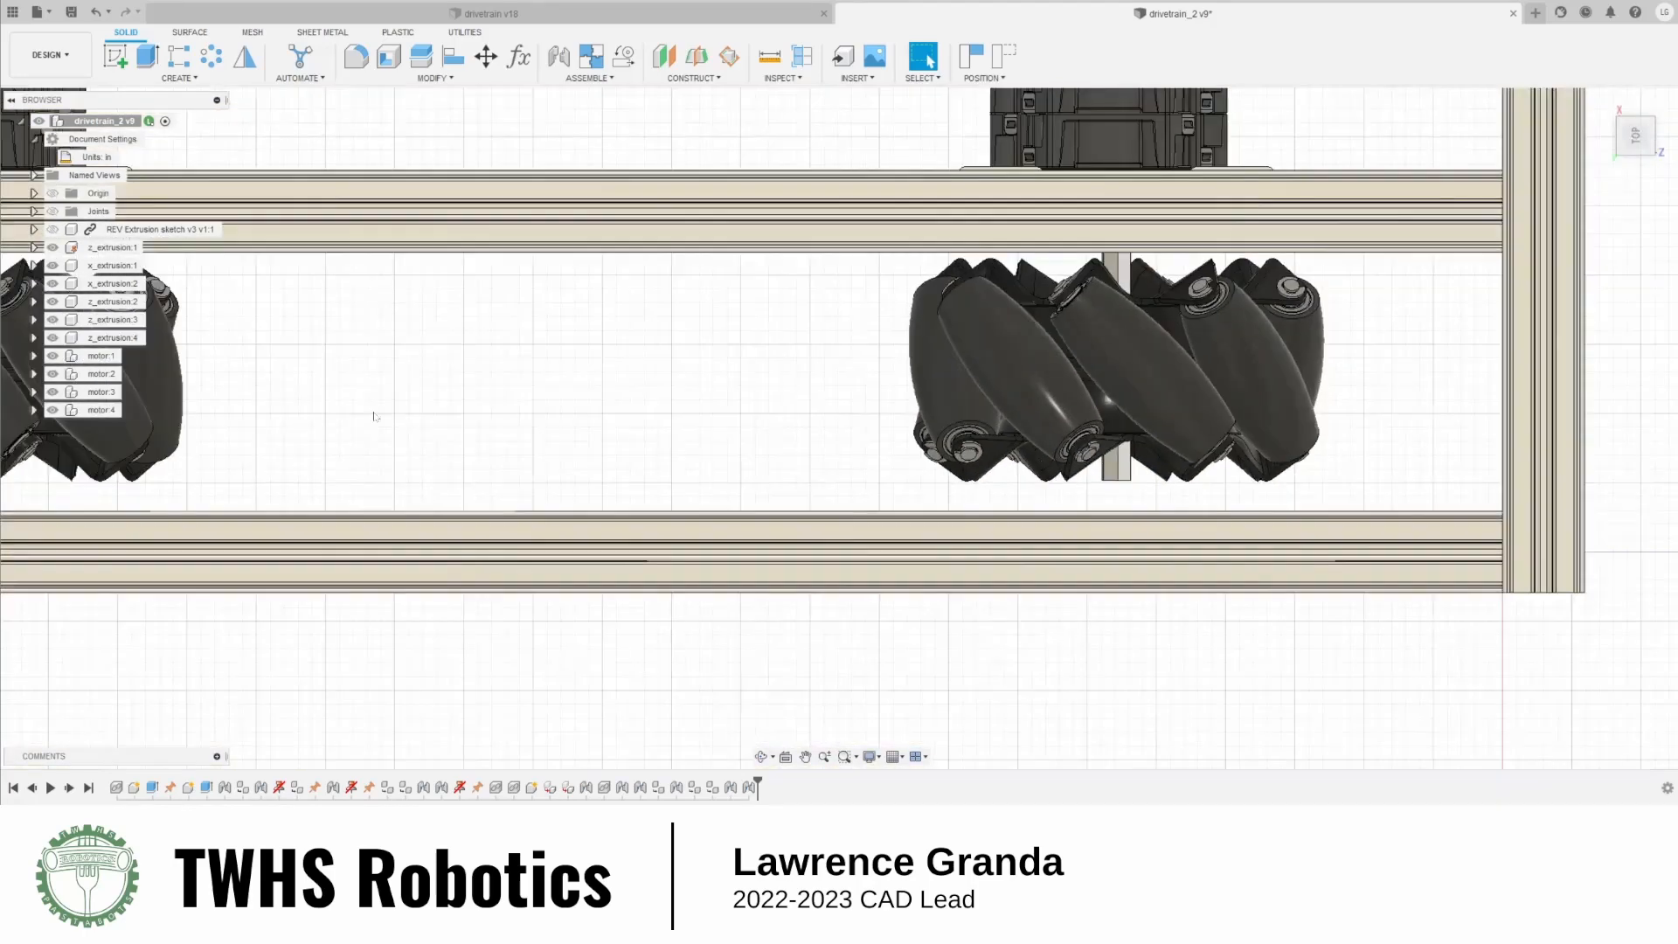
Activate the motor:1 component and set the Offset Z of its rigid joint between hub and axle to -0.60 in
click(129, 356)
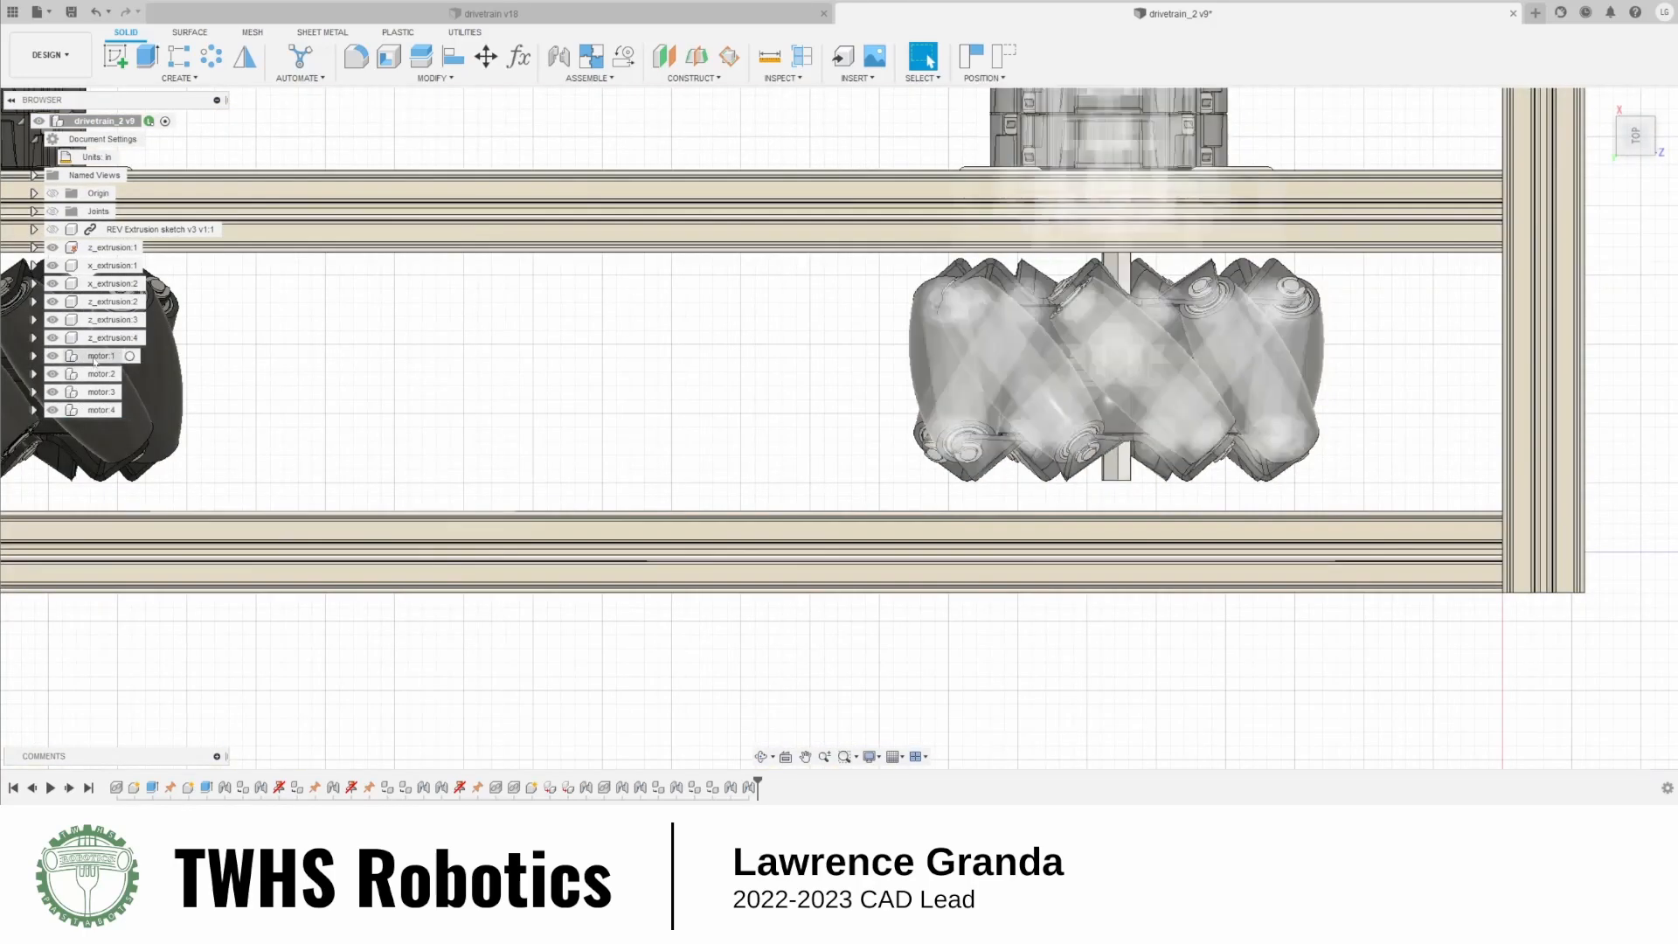
click(549, 436)
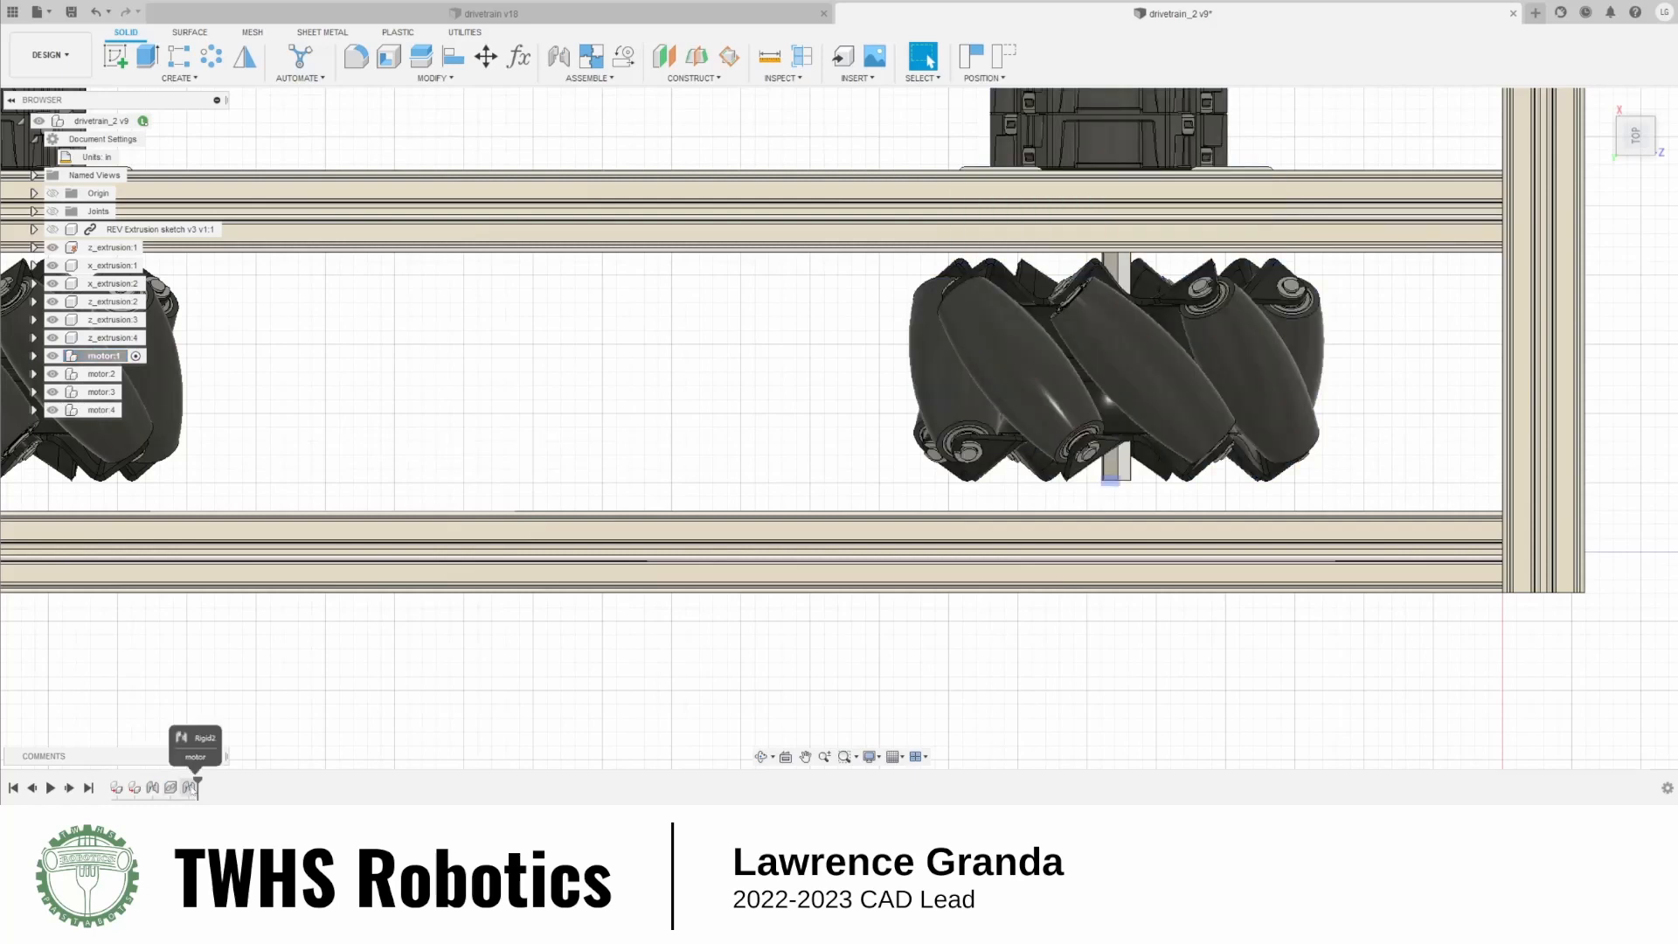
right_click(191, 787)
click(222, 694)
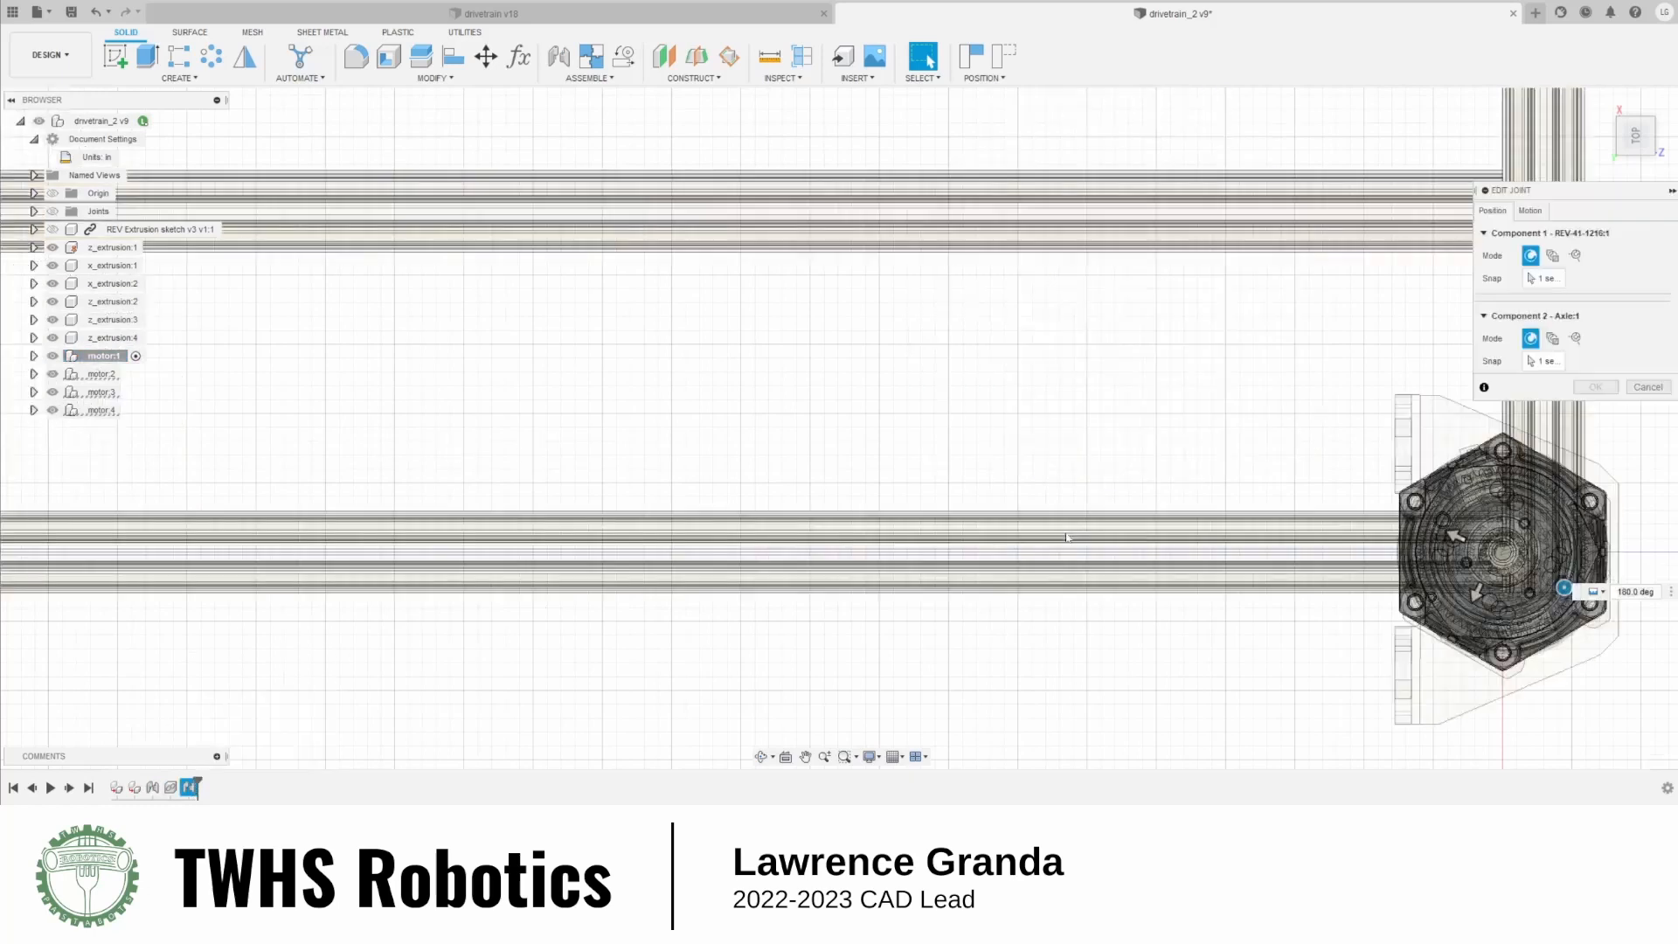
scroll(1066, 536, down, 6)
shift+middle_drag(1066, 536, 1251, 586)
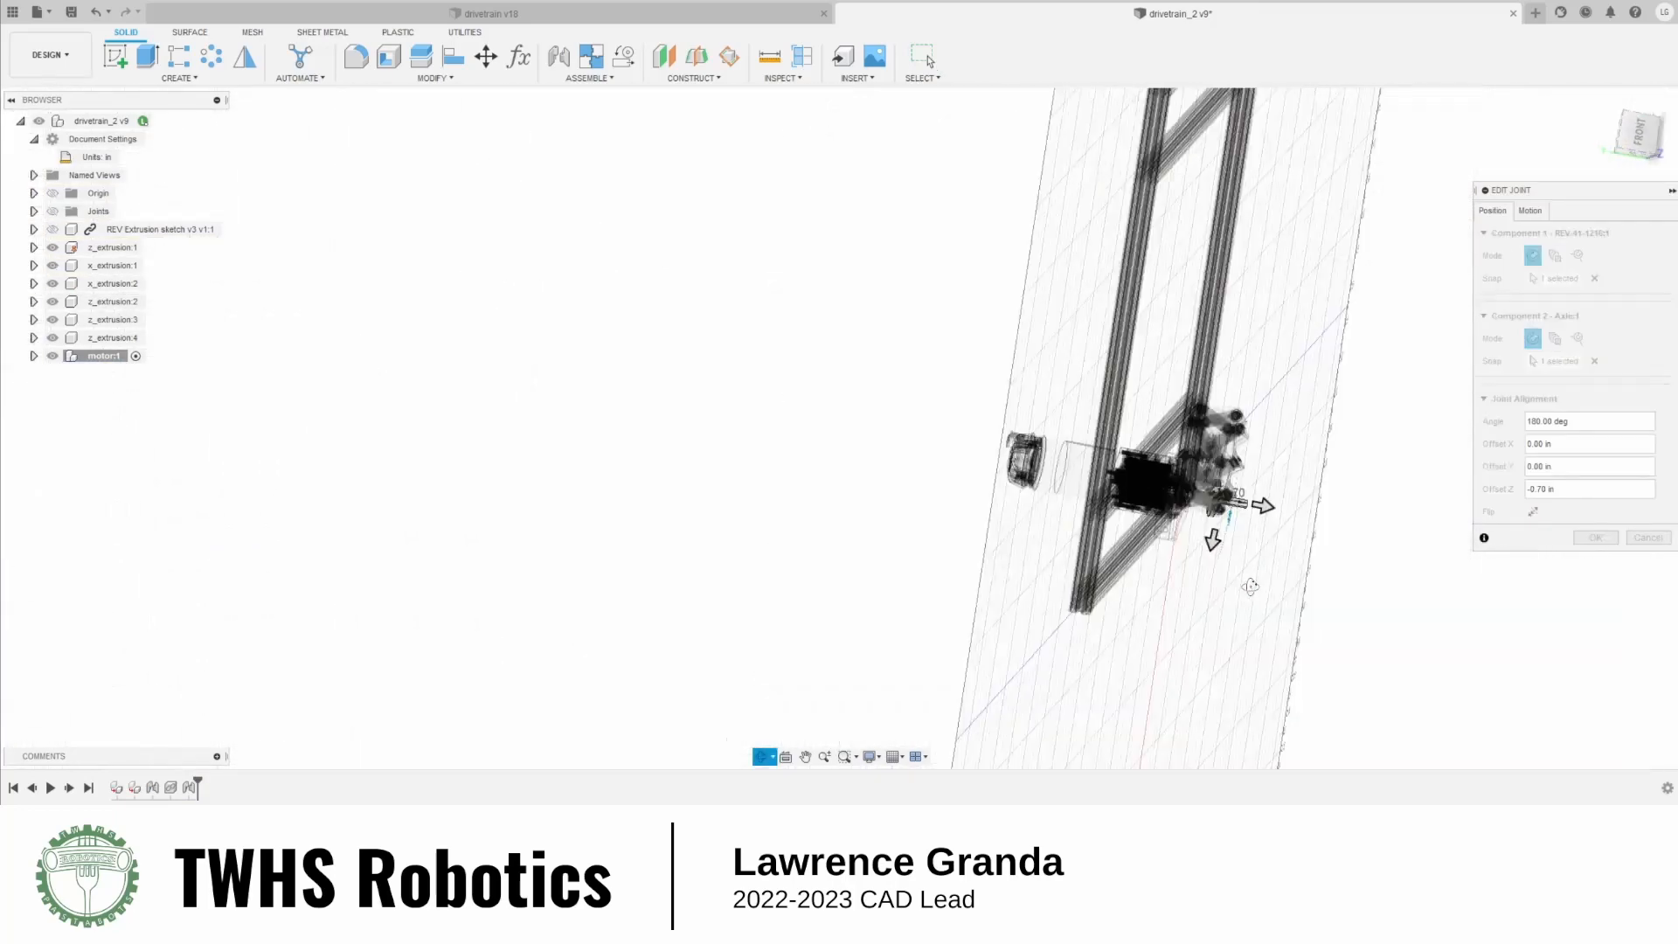
scroll(1163, 412, up, 5)
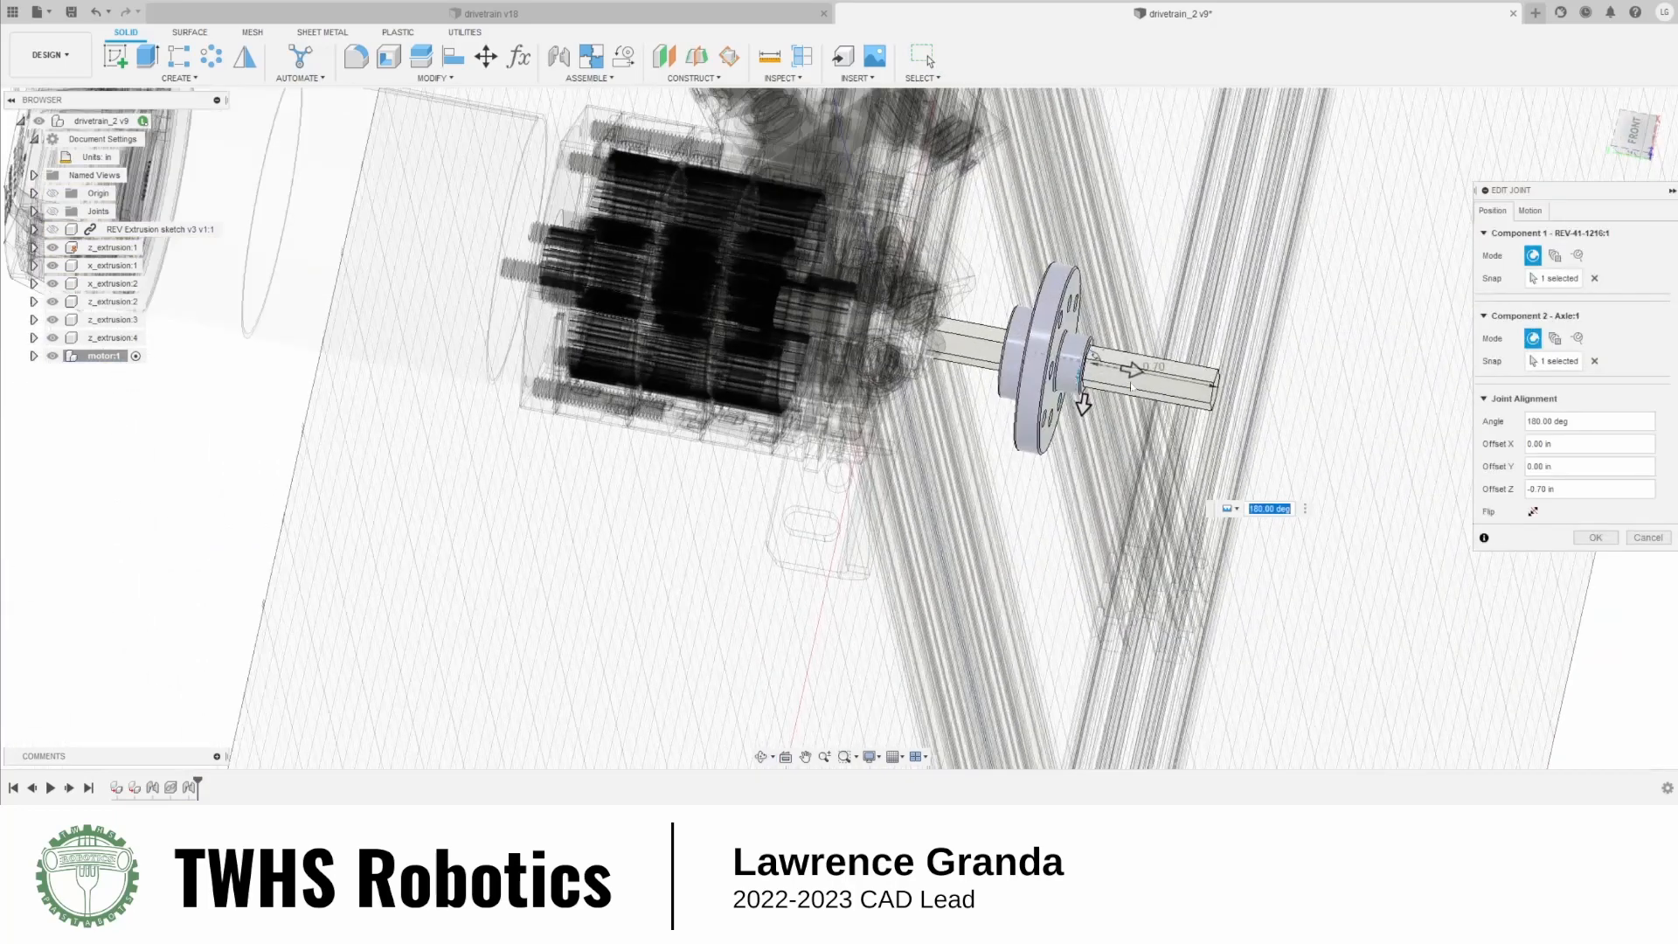
click(1131, 369)
drag(1134, 370, 1139, 373)
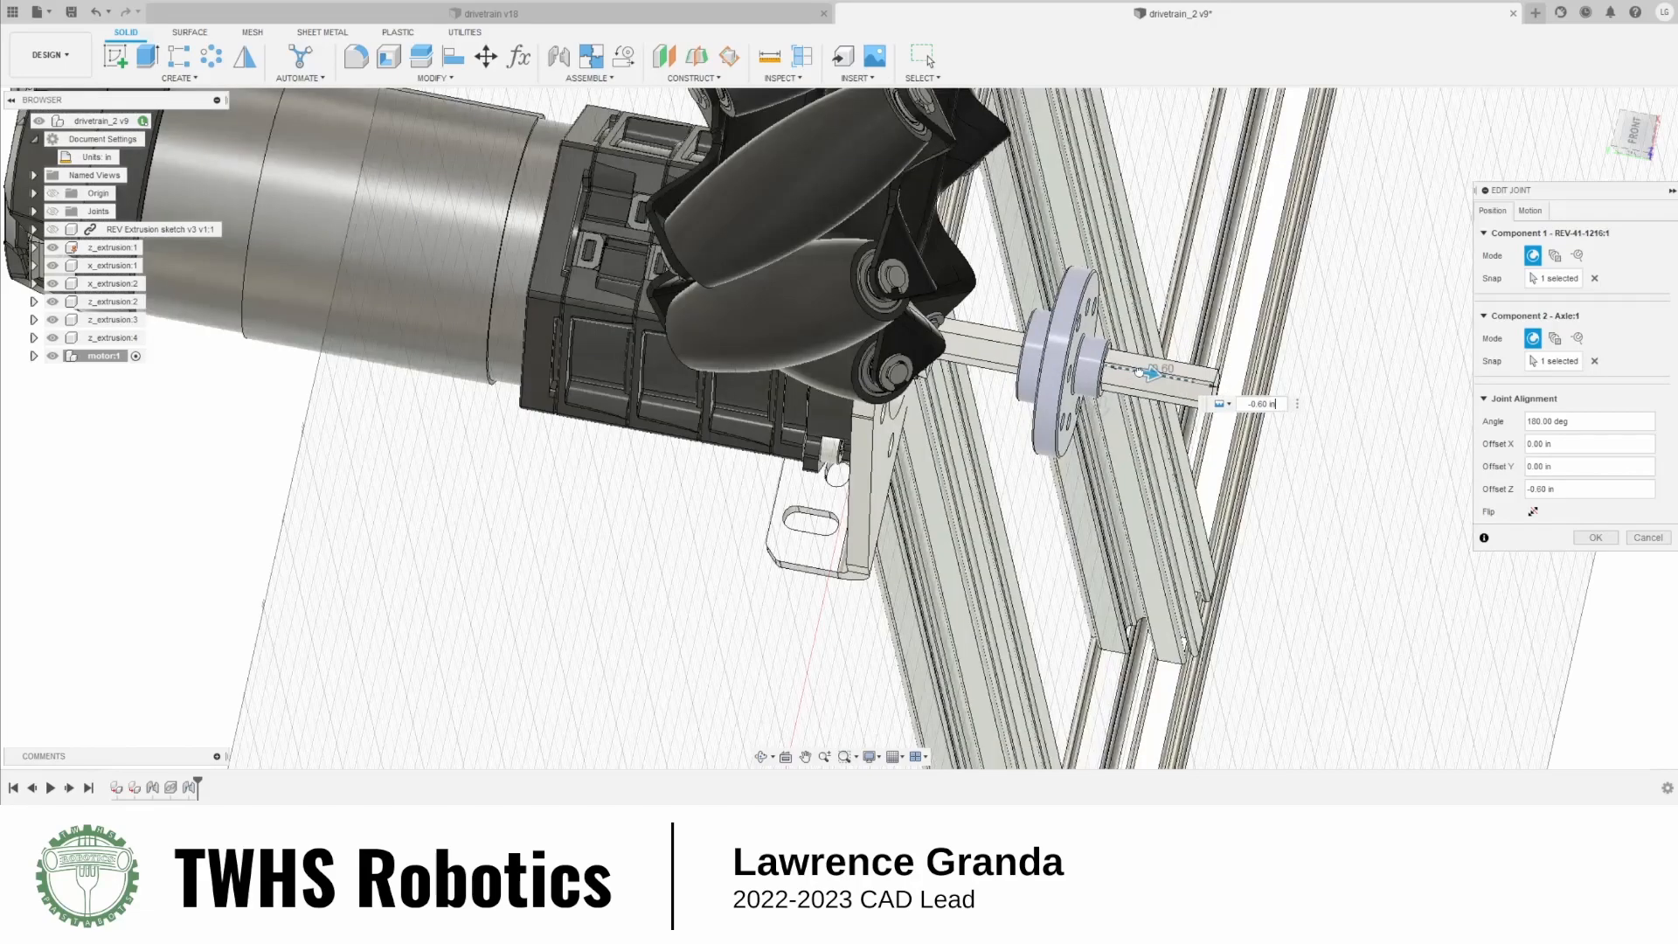
click(1591, 540)
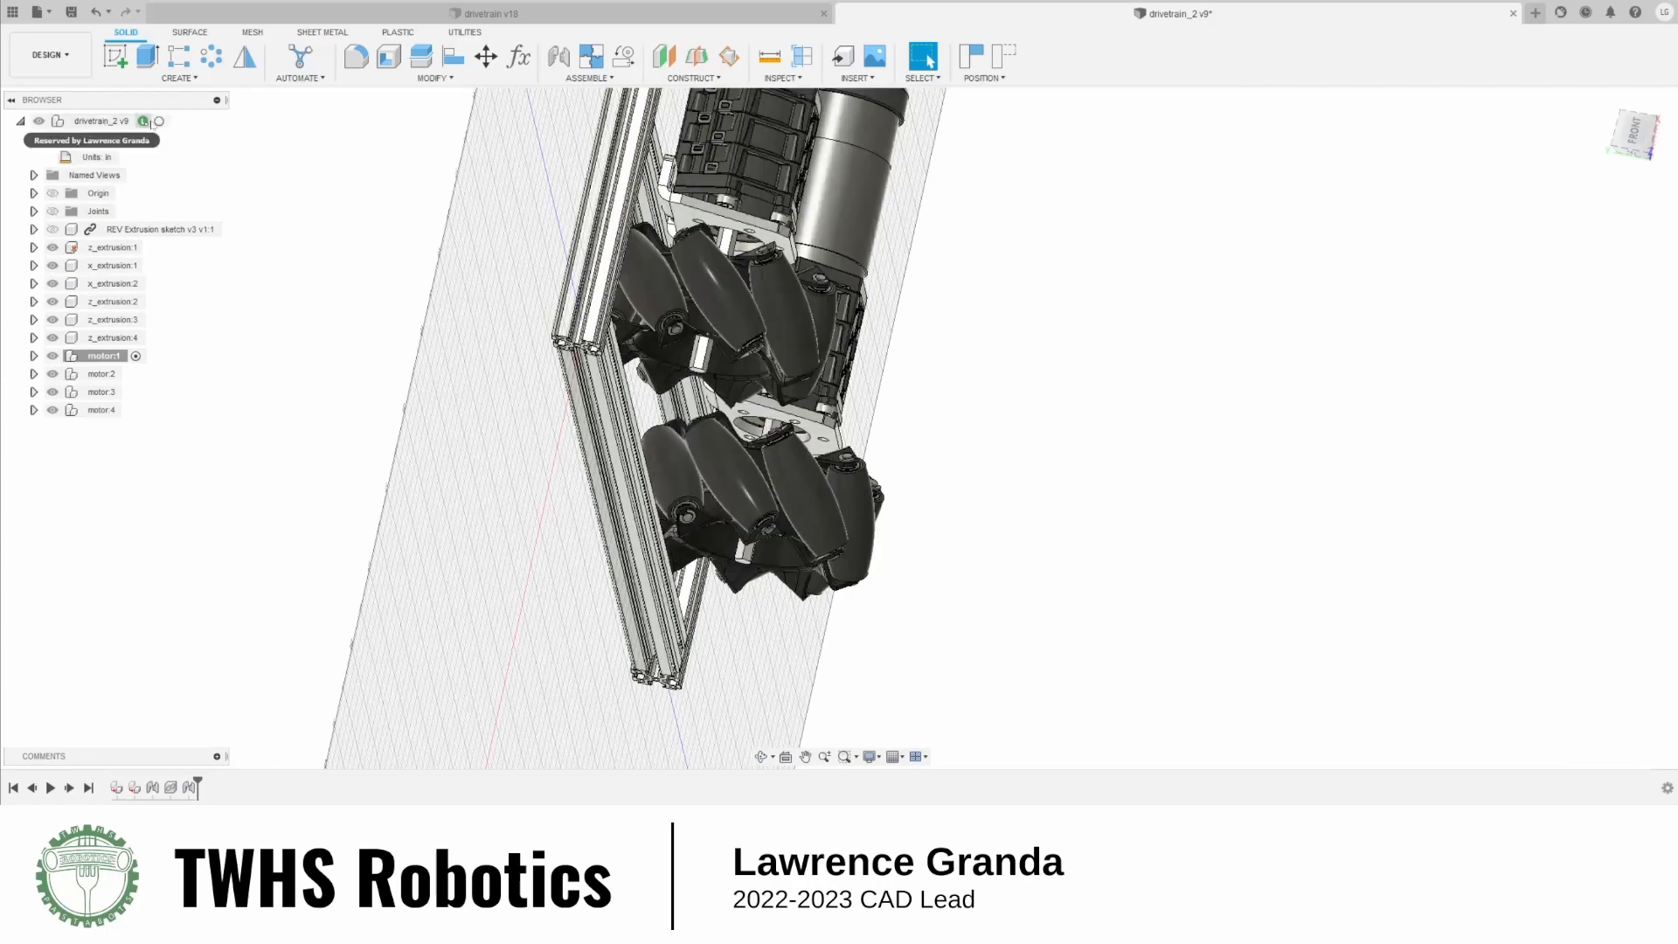
Reactivate the top-level drivetrain_2 assembly and check from above how the wheels sit between the rails
click(160, 121)
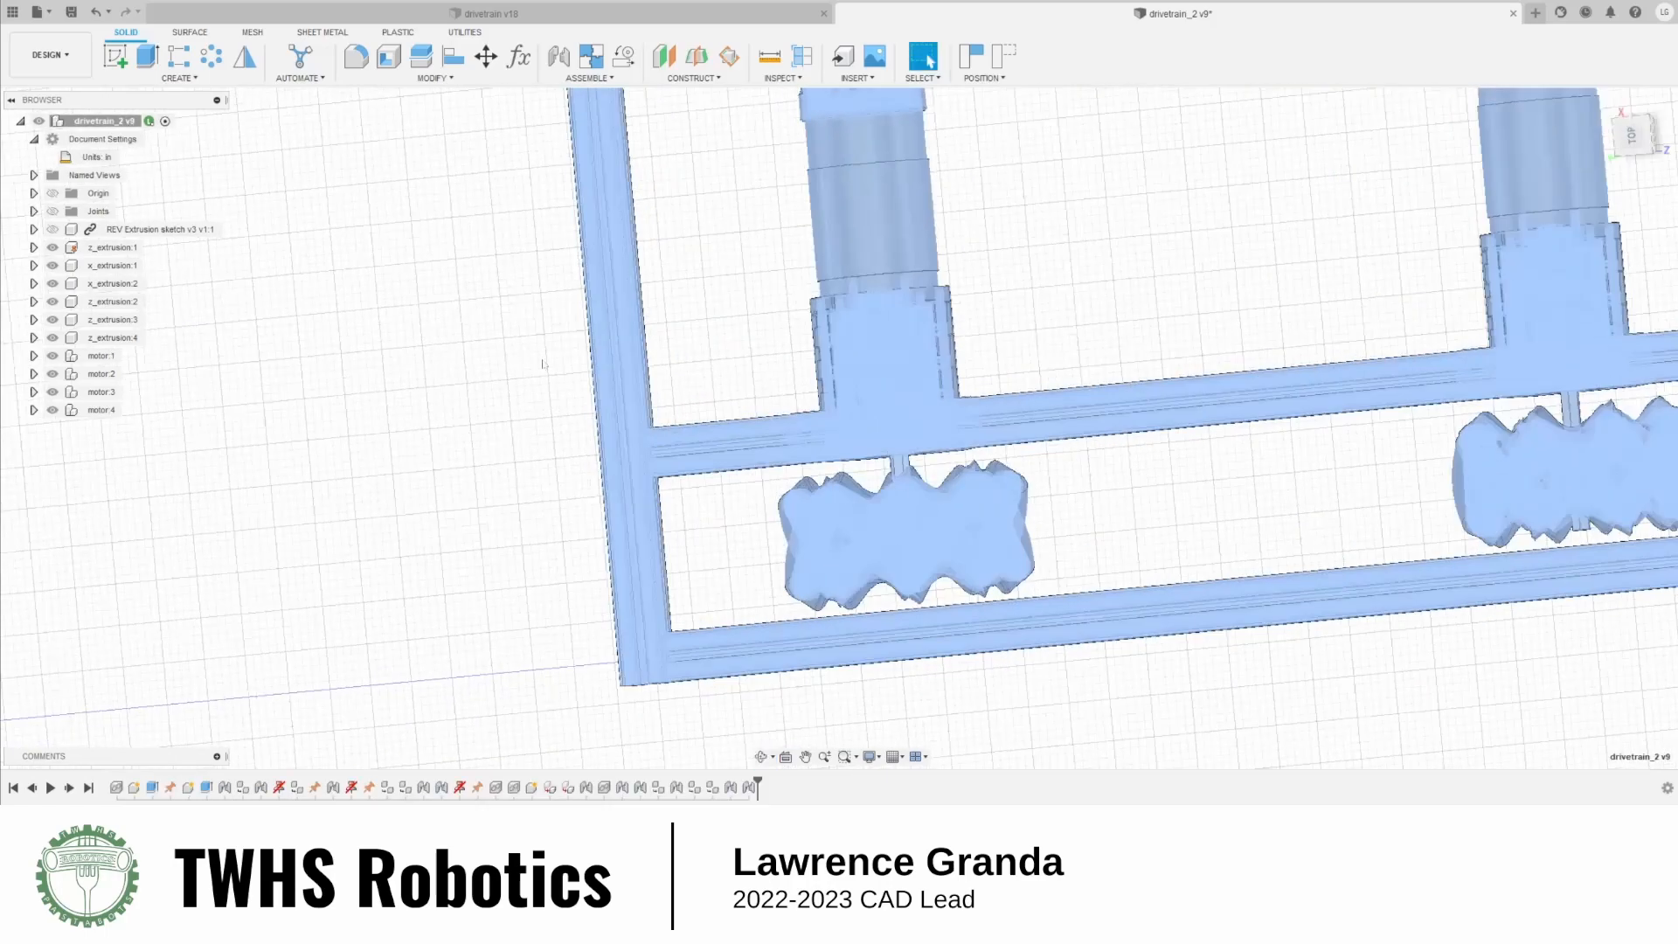
scroll(874, 524, up, 5)
scroll(805, 499, up, 5)
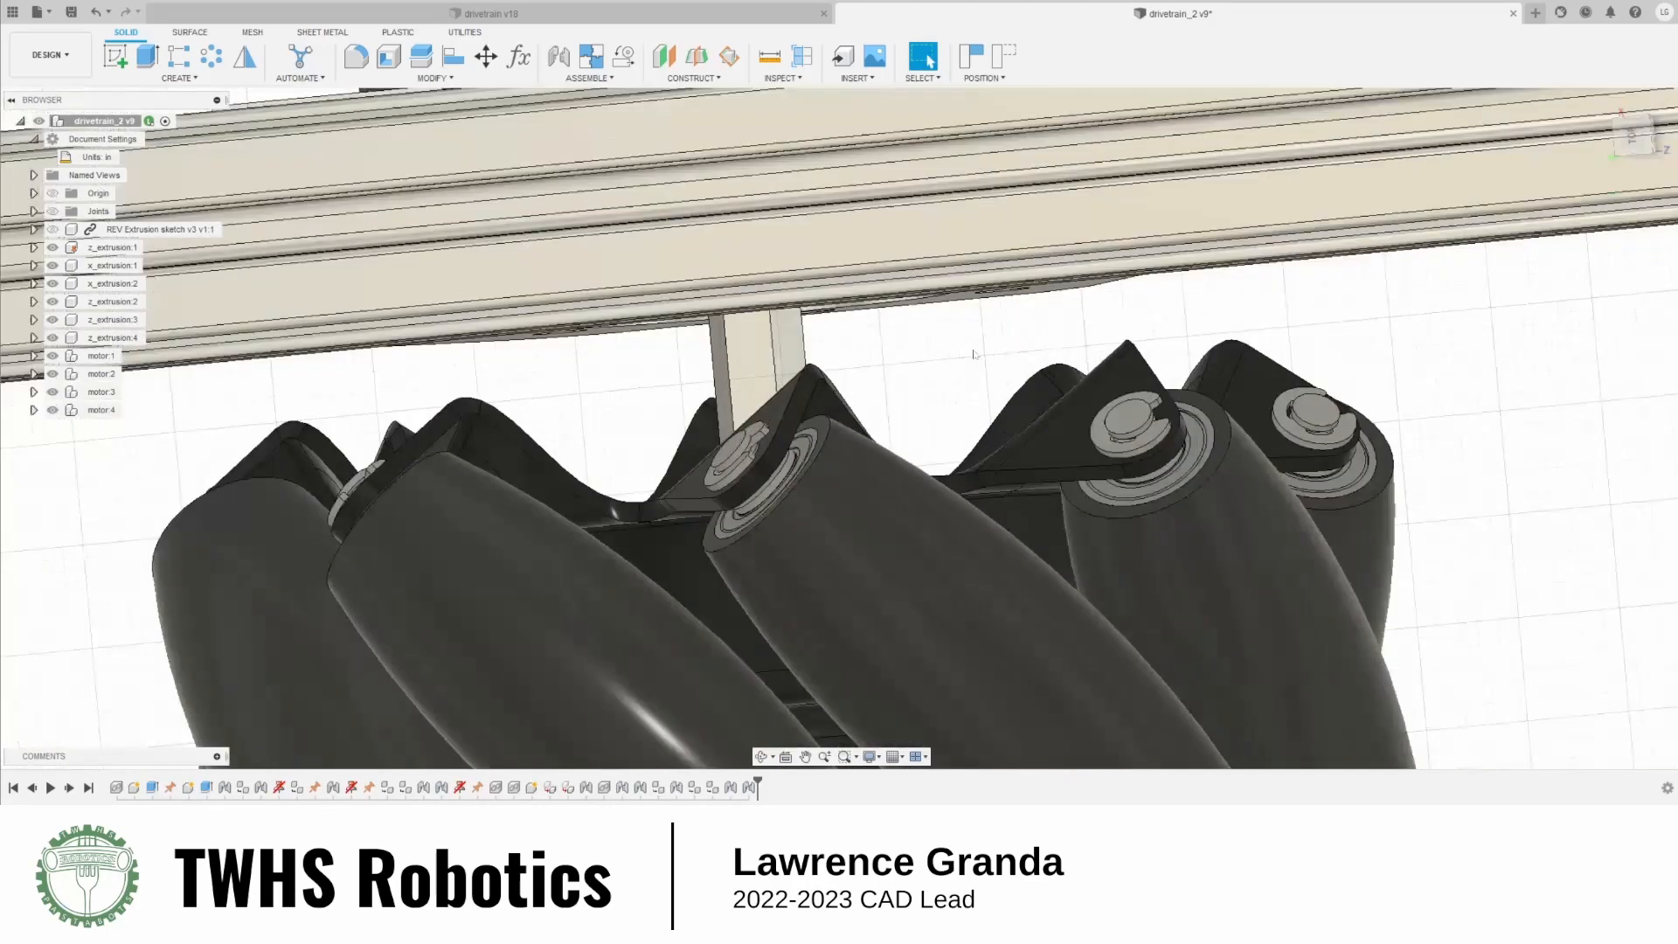
scroll(805, 499, down, 10)
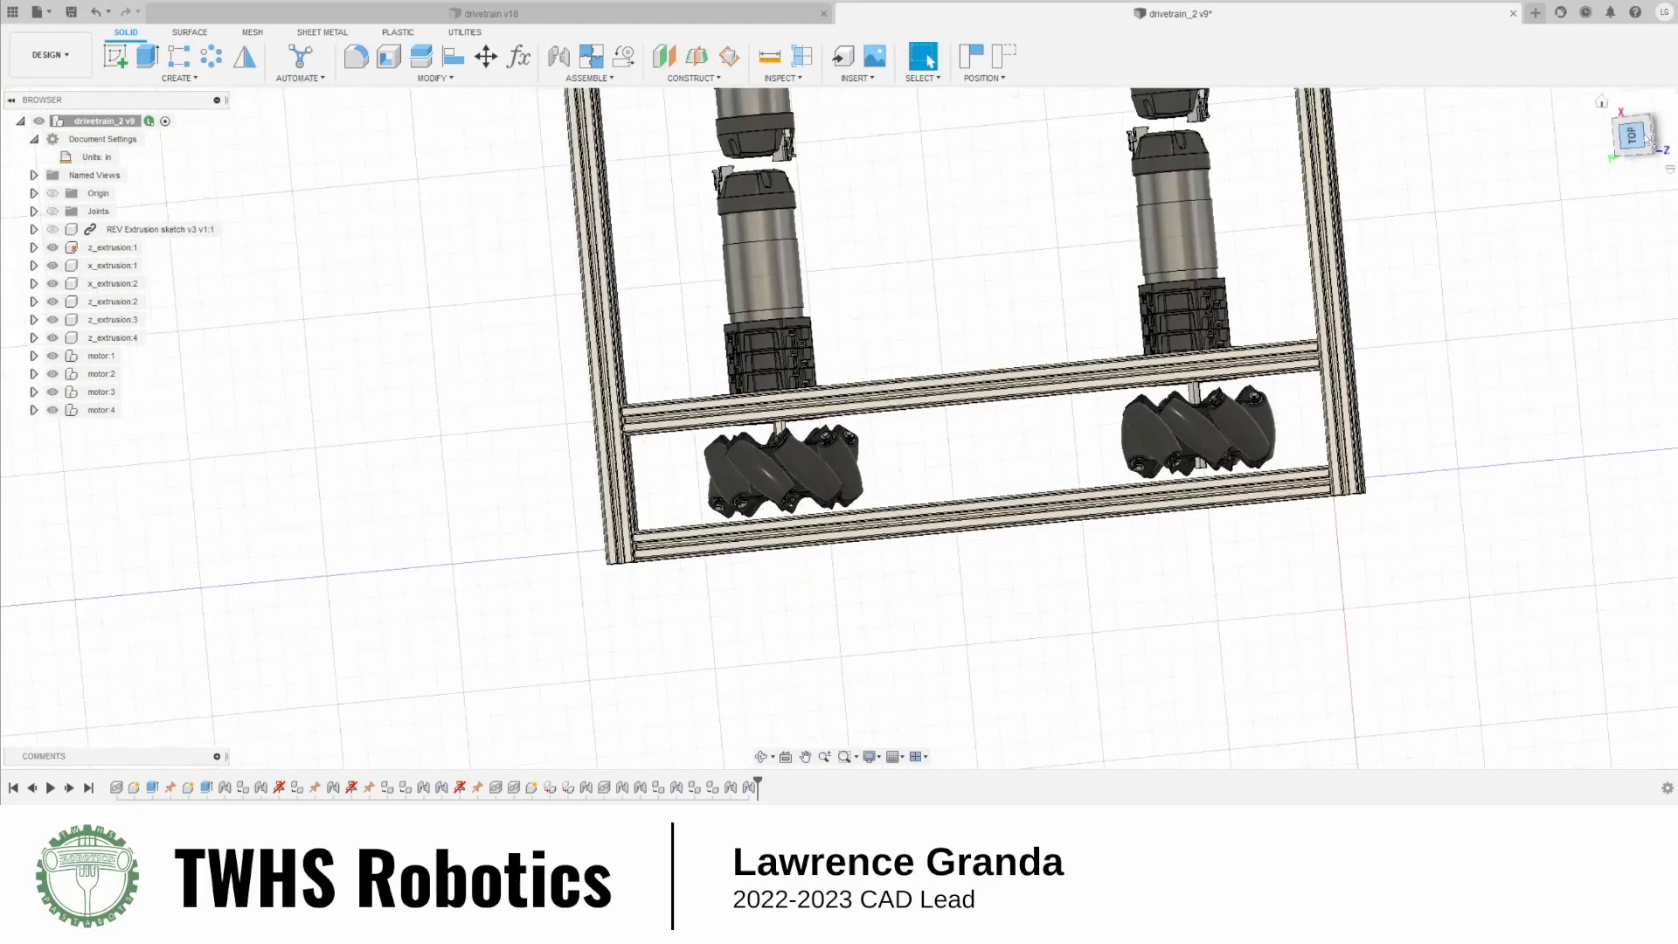
click(1641, 137)
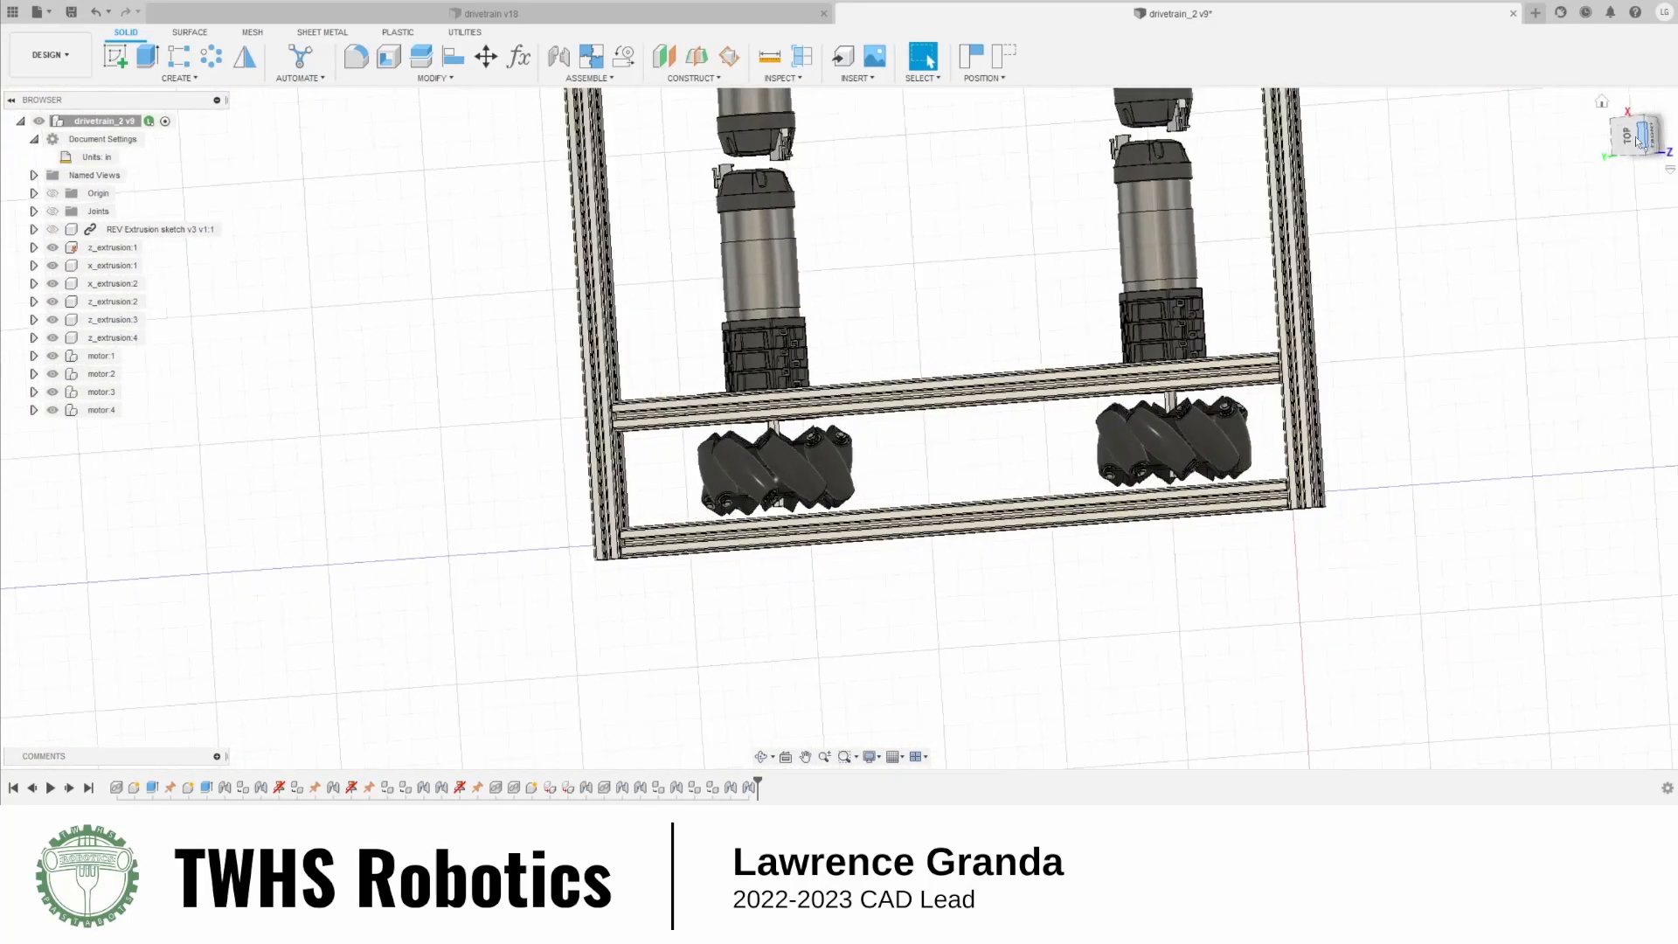
scroll(1290, 418, down, 4)
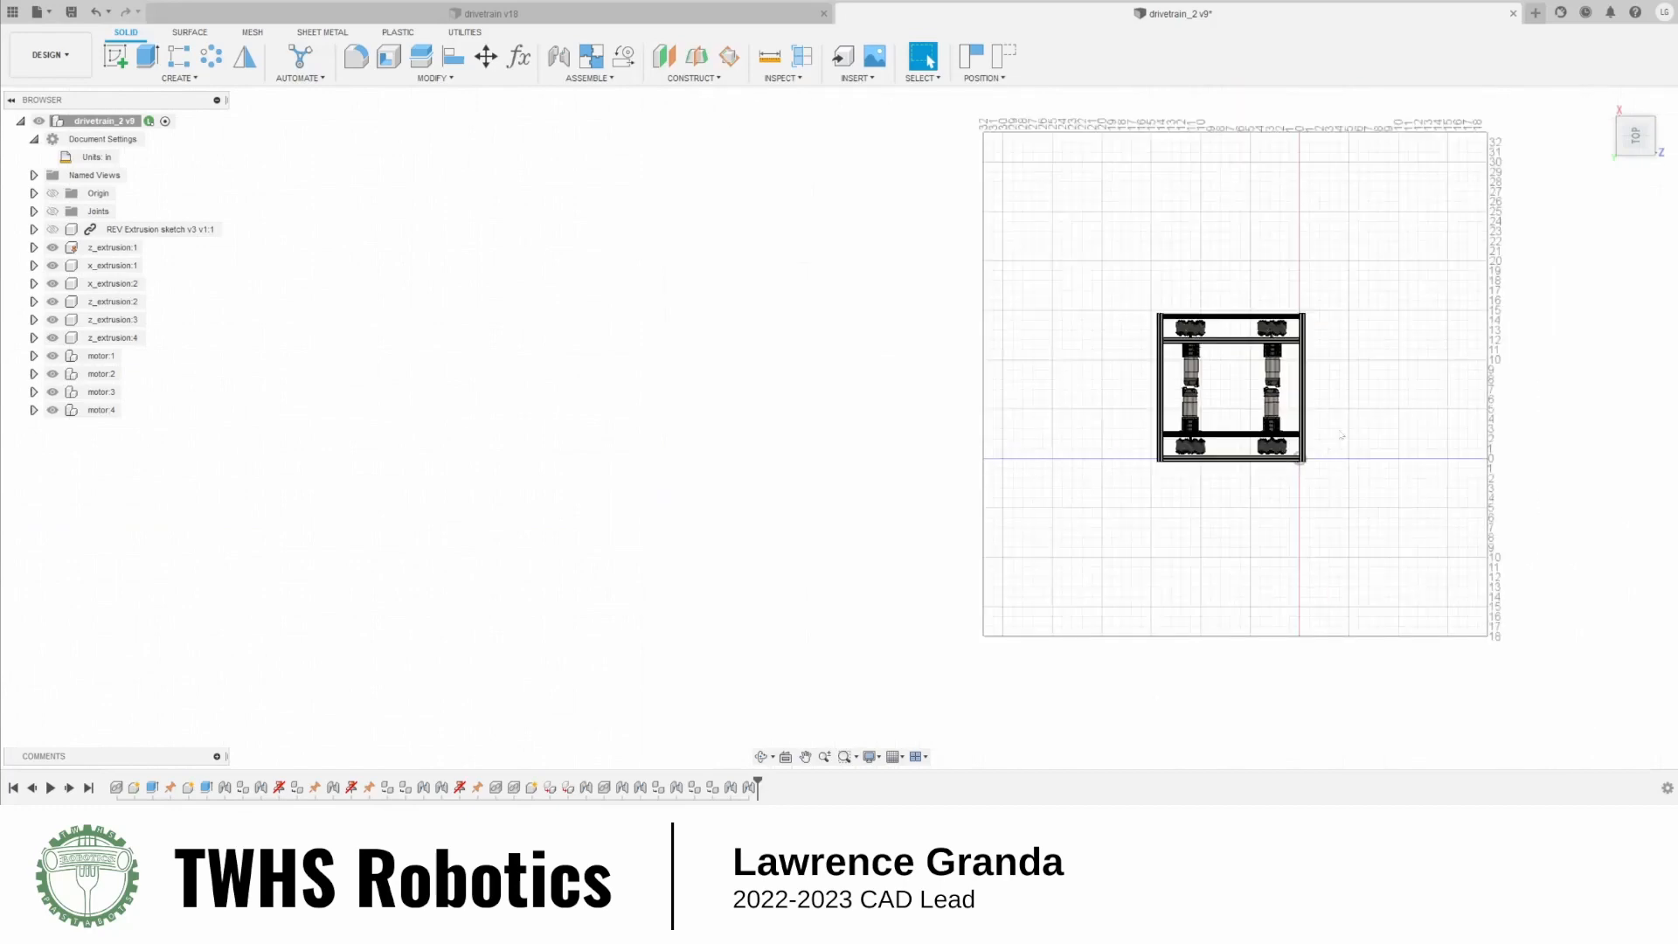
Save the drivetrain_2 design with the adjusted wheel position as a new version
key(ctrl+s)
key(Return)
shift+middle_drag(1360, 562, 1351, 495)
scroll(1323, 467, up, 6)
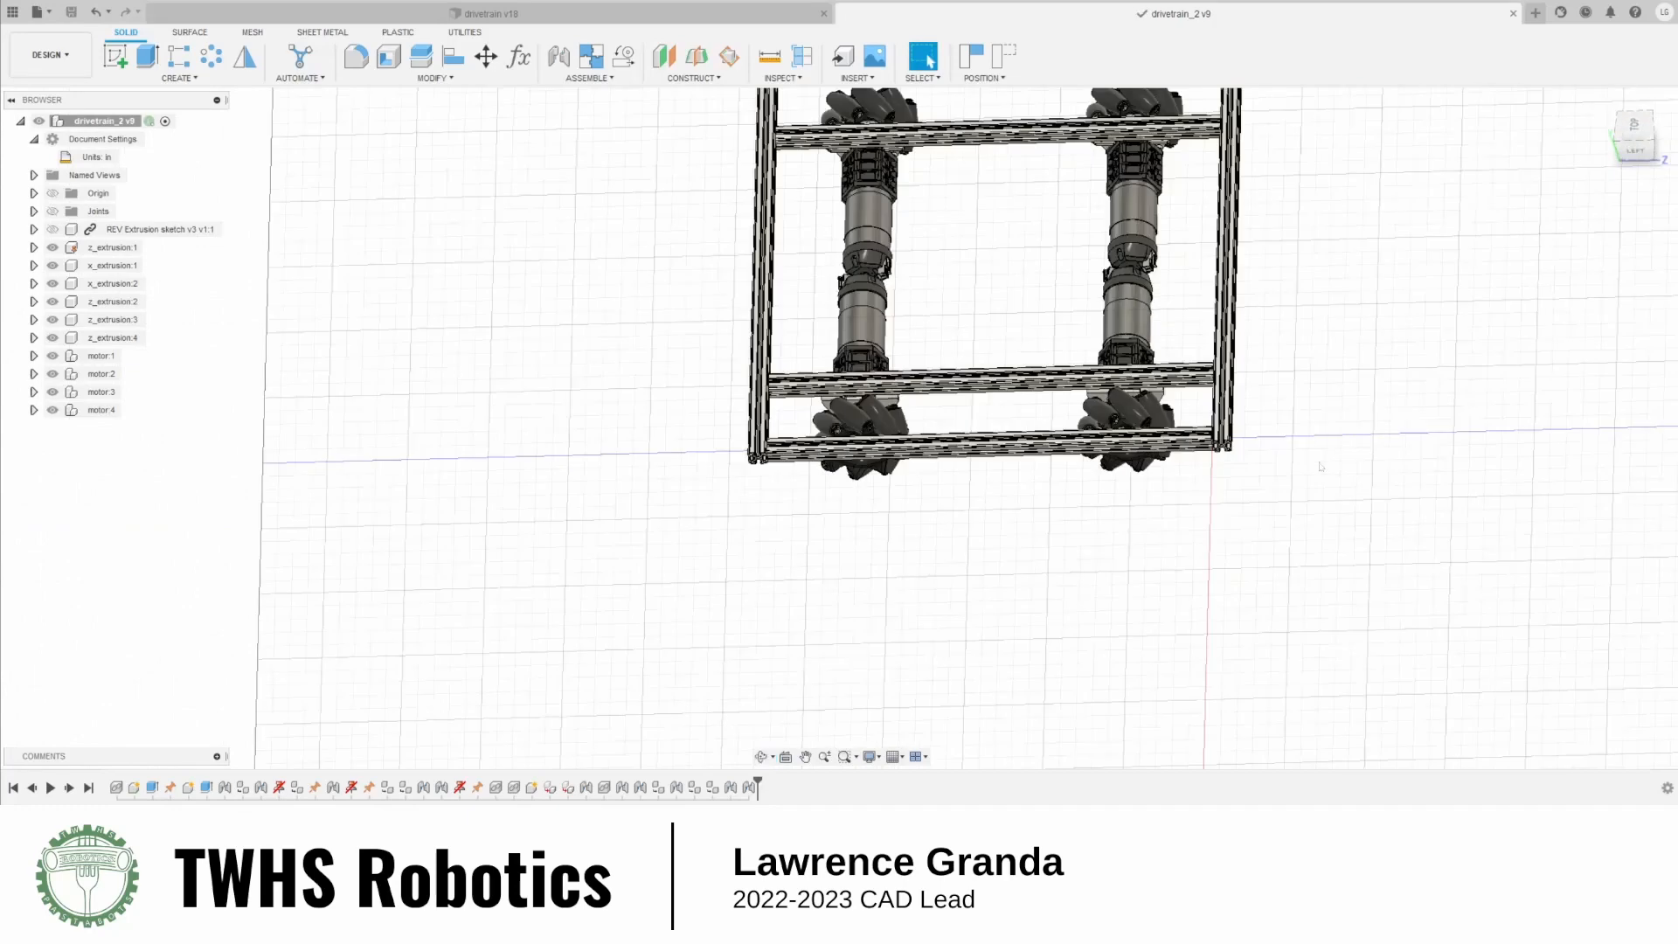
scroll(1285, 489, down, 4)
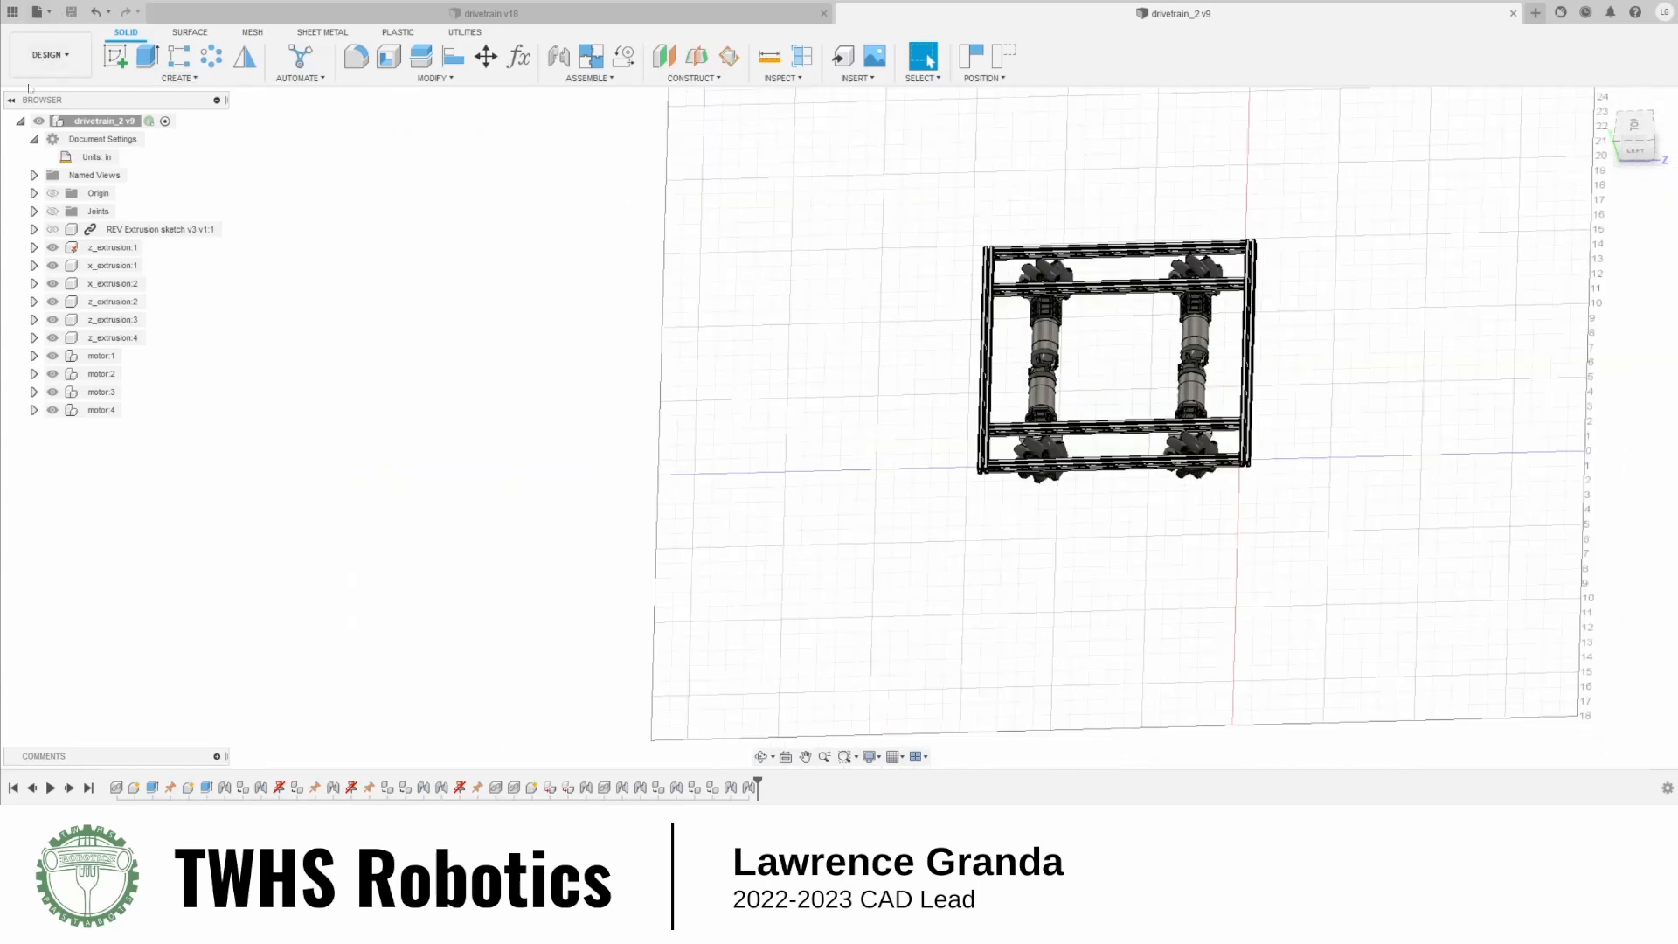
Switch the saved drivetrain_2 design from the Design workspace to the Render workspace
click(63, 61)
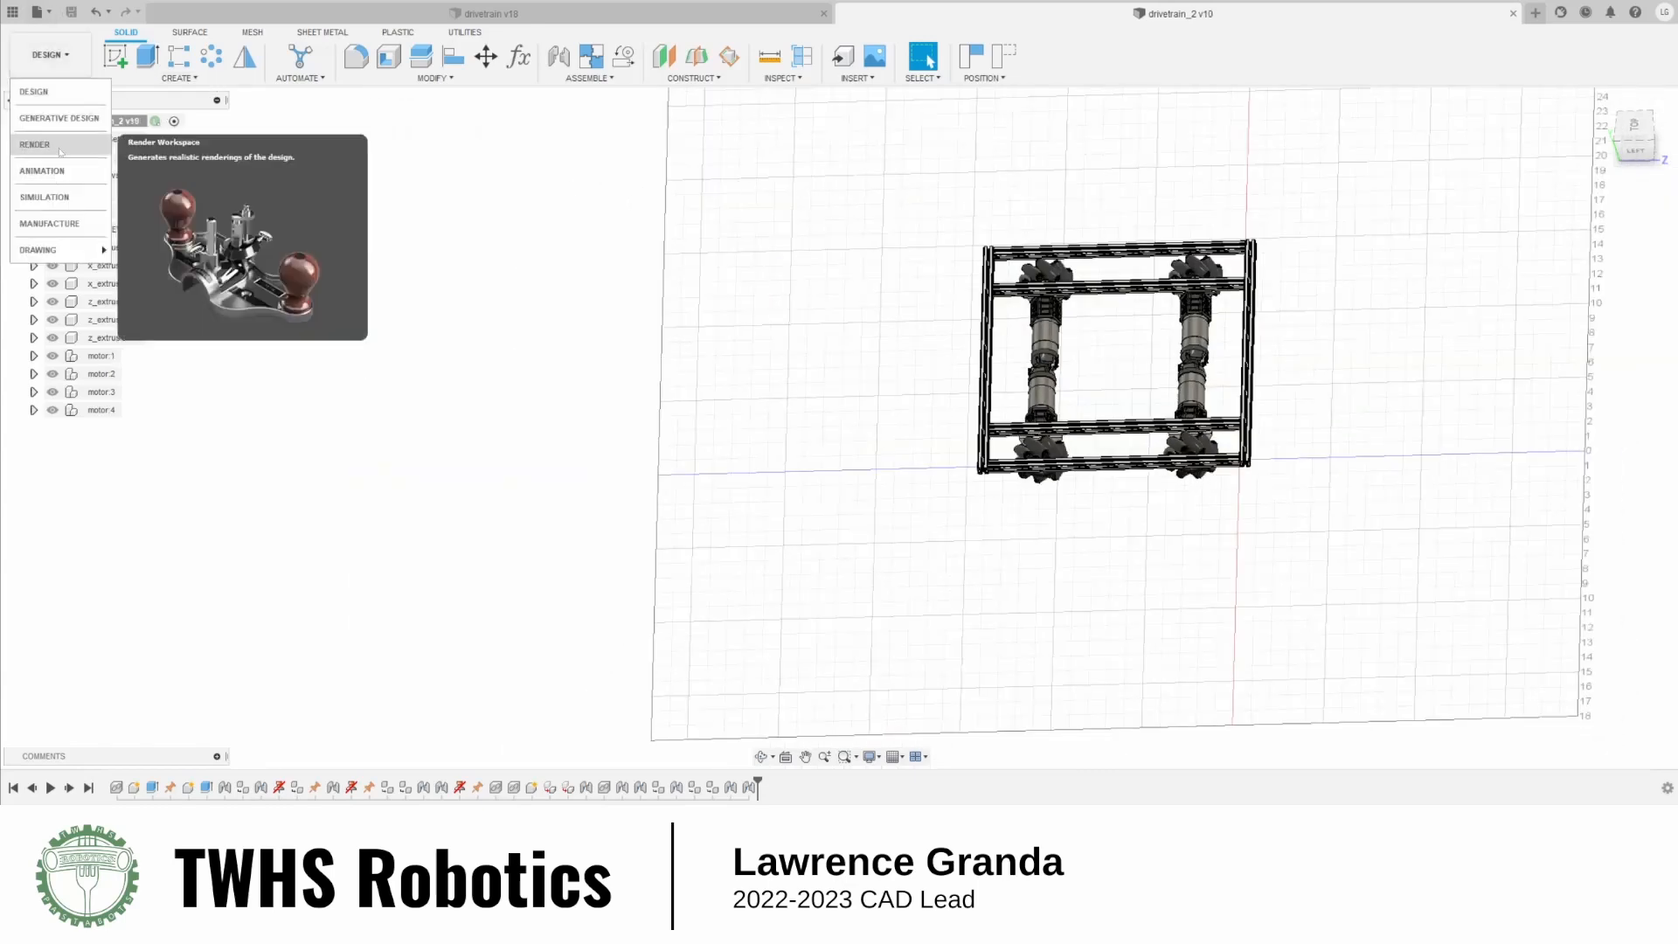
click(61, 63)
click(61, 63)
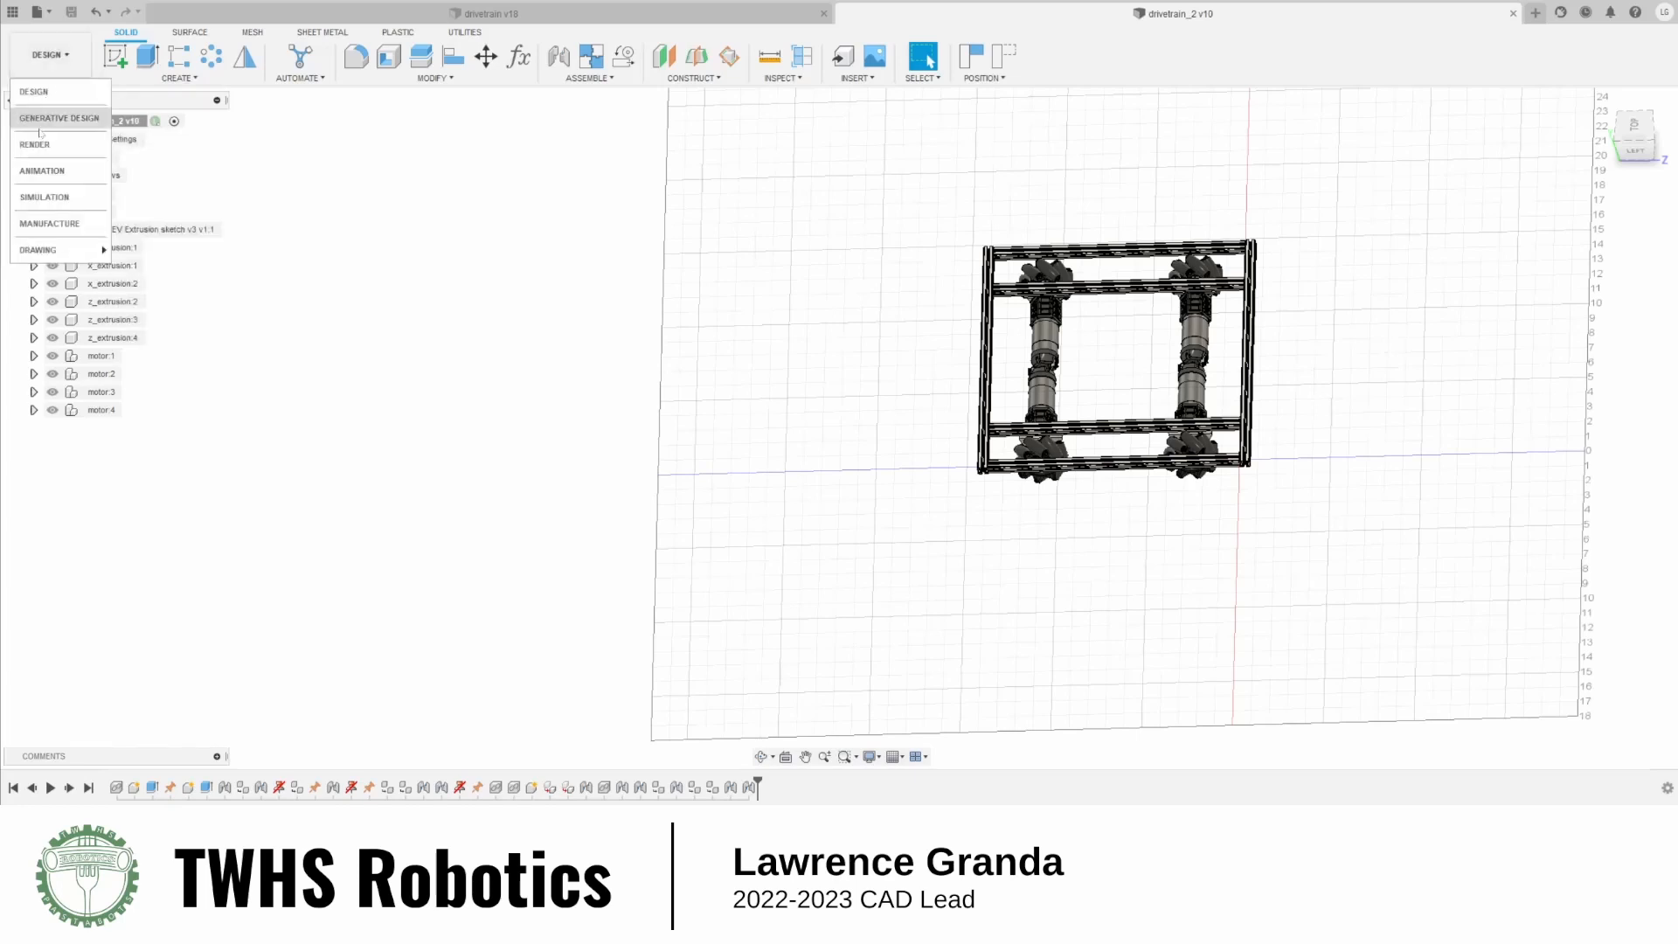
click(46, 146)
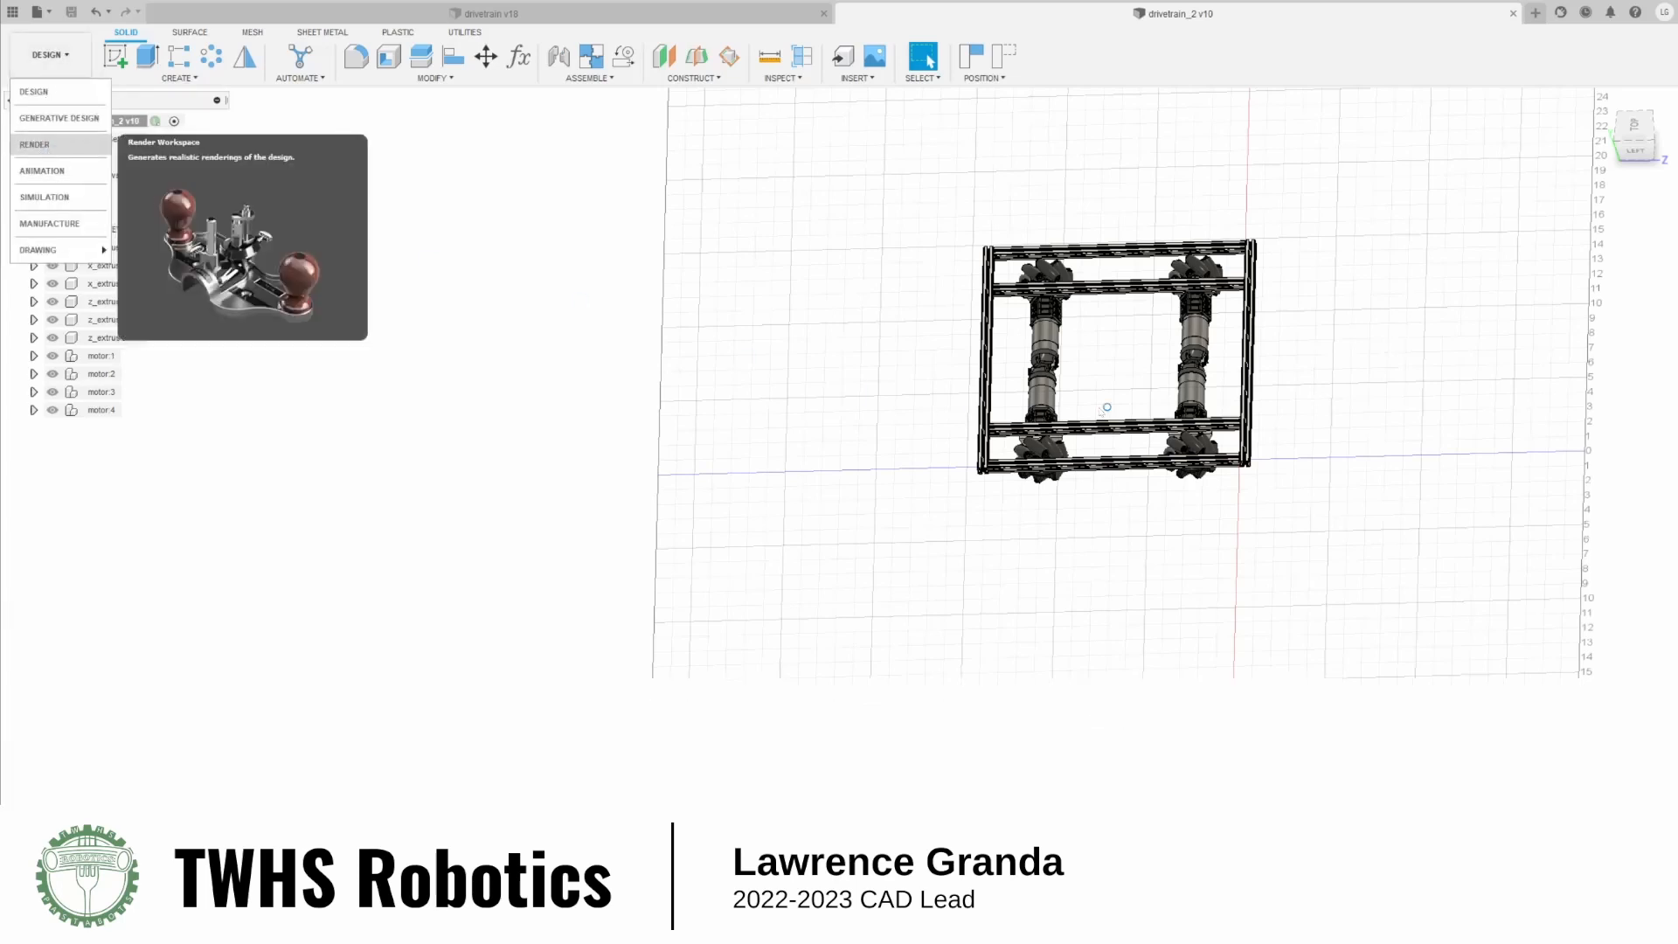
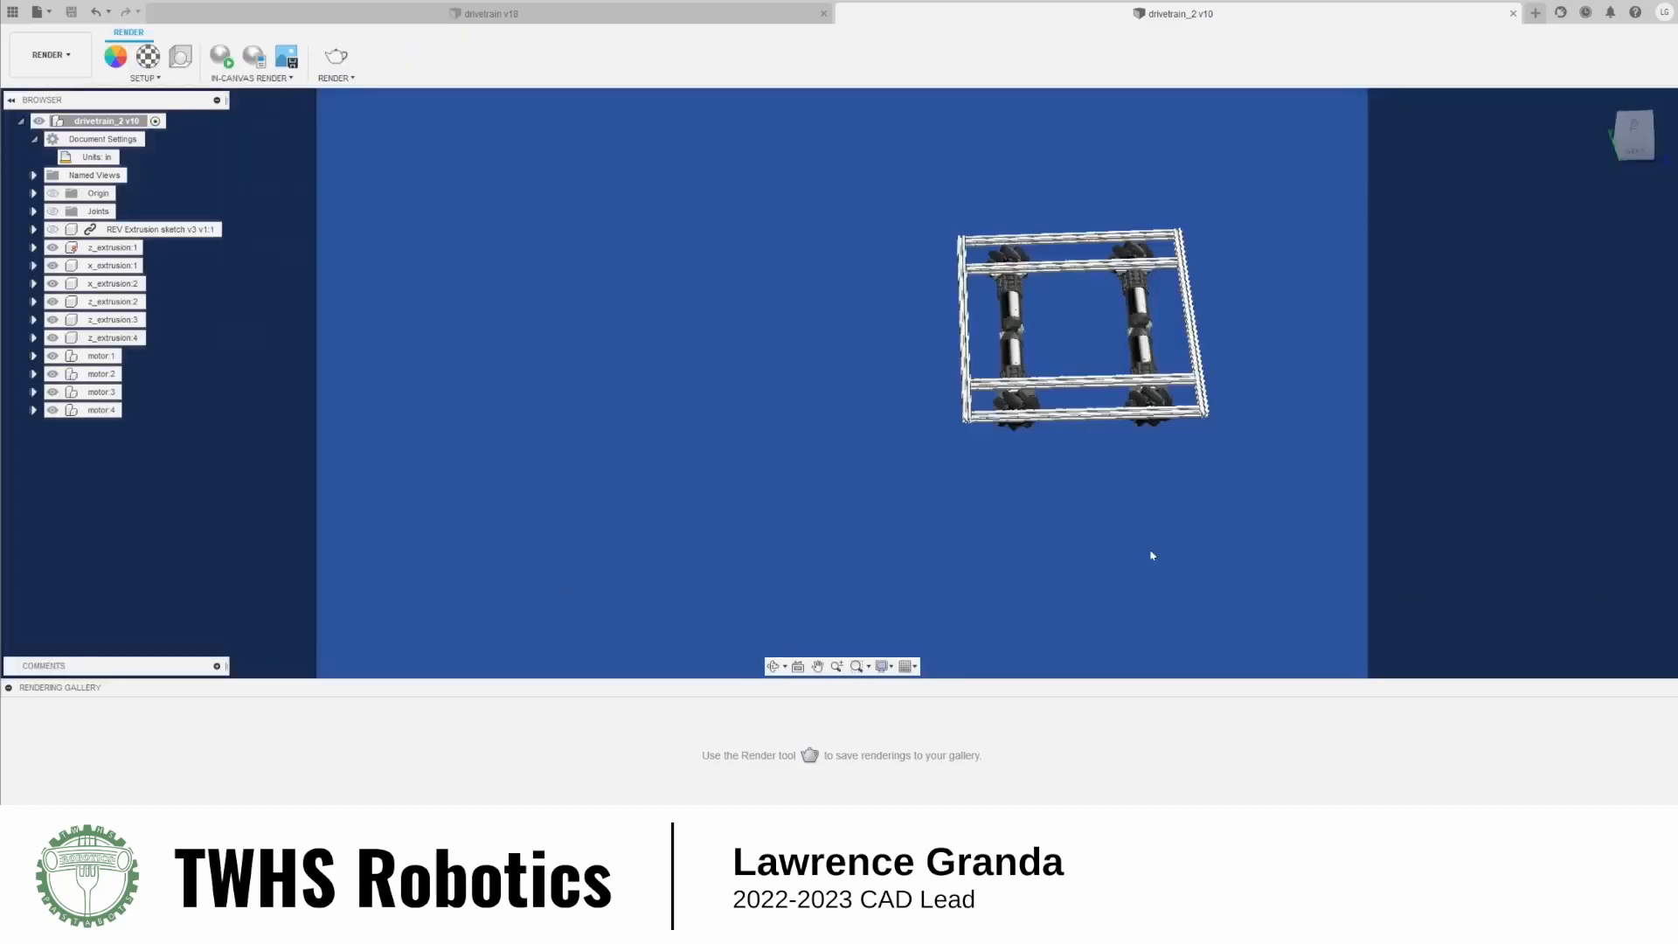
Examine the drivetrain's frame, motors and wheels in the render scene, ending with the whole assembly in Left view
scroll(1150, 514, down, 3)
scroll(1164, 467, up, 5)
mouse_move(1218, 512)
shift+middle_down()
mouse_move(1154, 460)
mouse_move(1214, 514)
shift+middle_up()
scroll(1145, 375, up, 5)
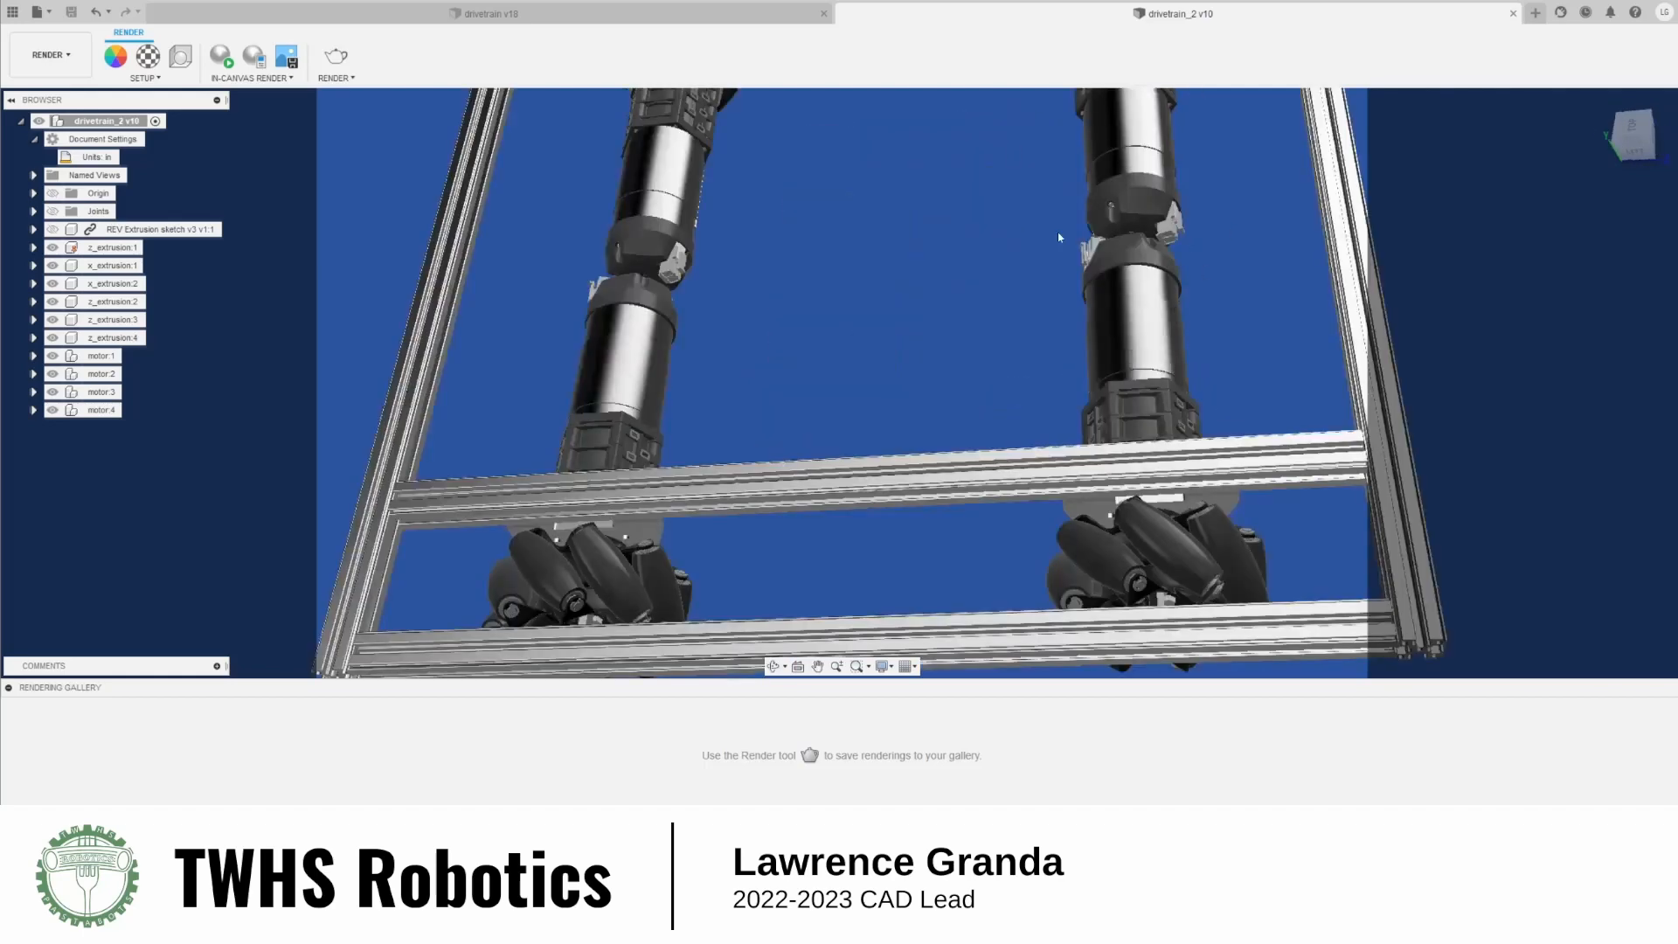
drag(1272, 355, 1040, 211)
scroll(1128, 311, down, 3)
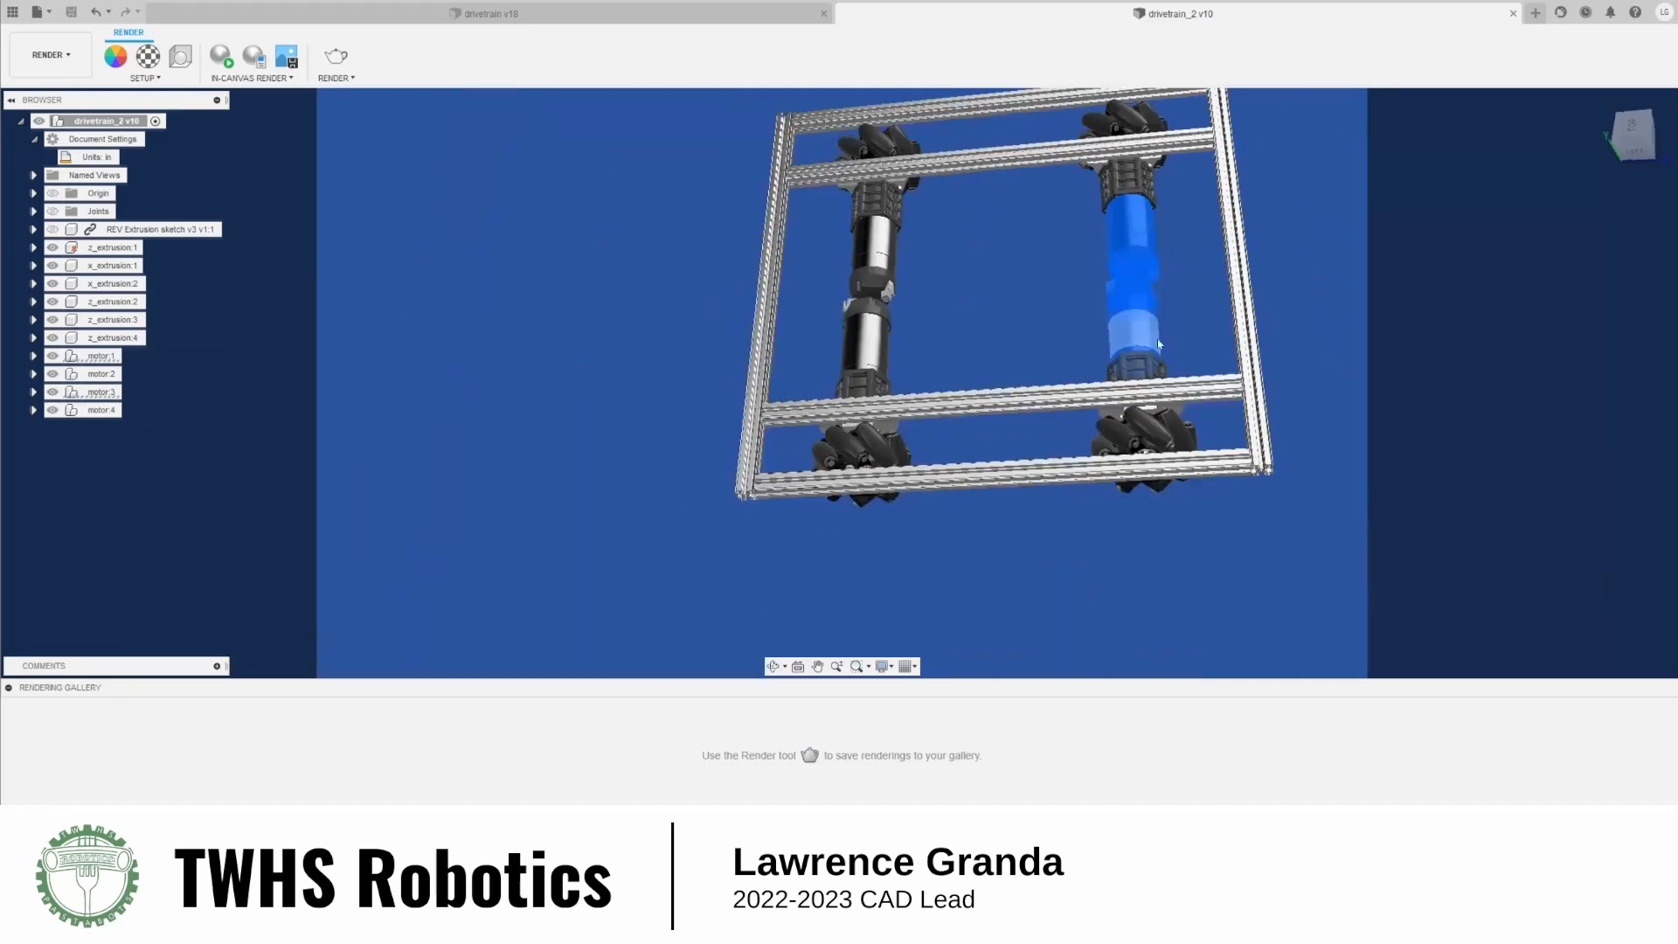
click(1164, 570)
shift+middle_drag(1237, 565, 1217, 420)
scroll(1217, 420, up, 5)
click(1618, 136)
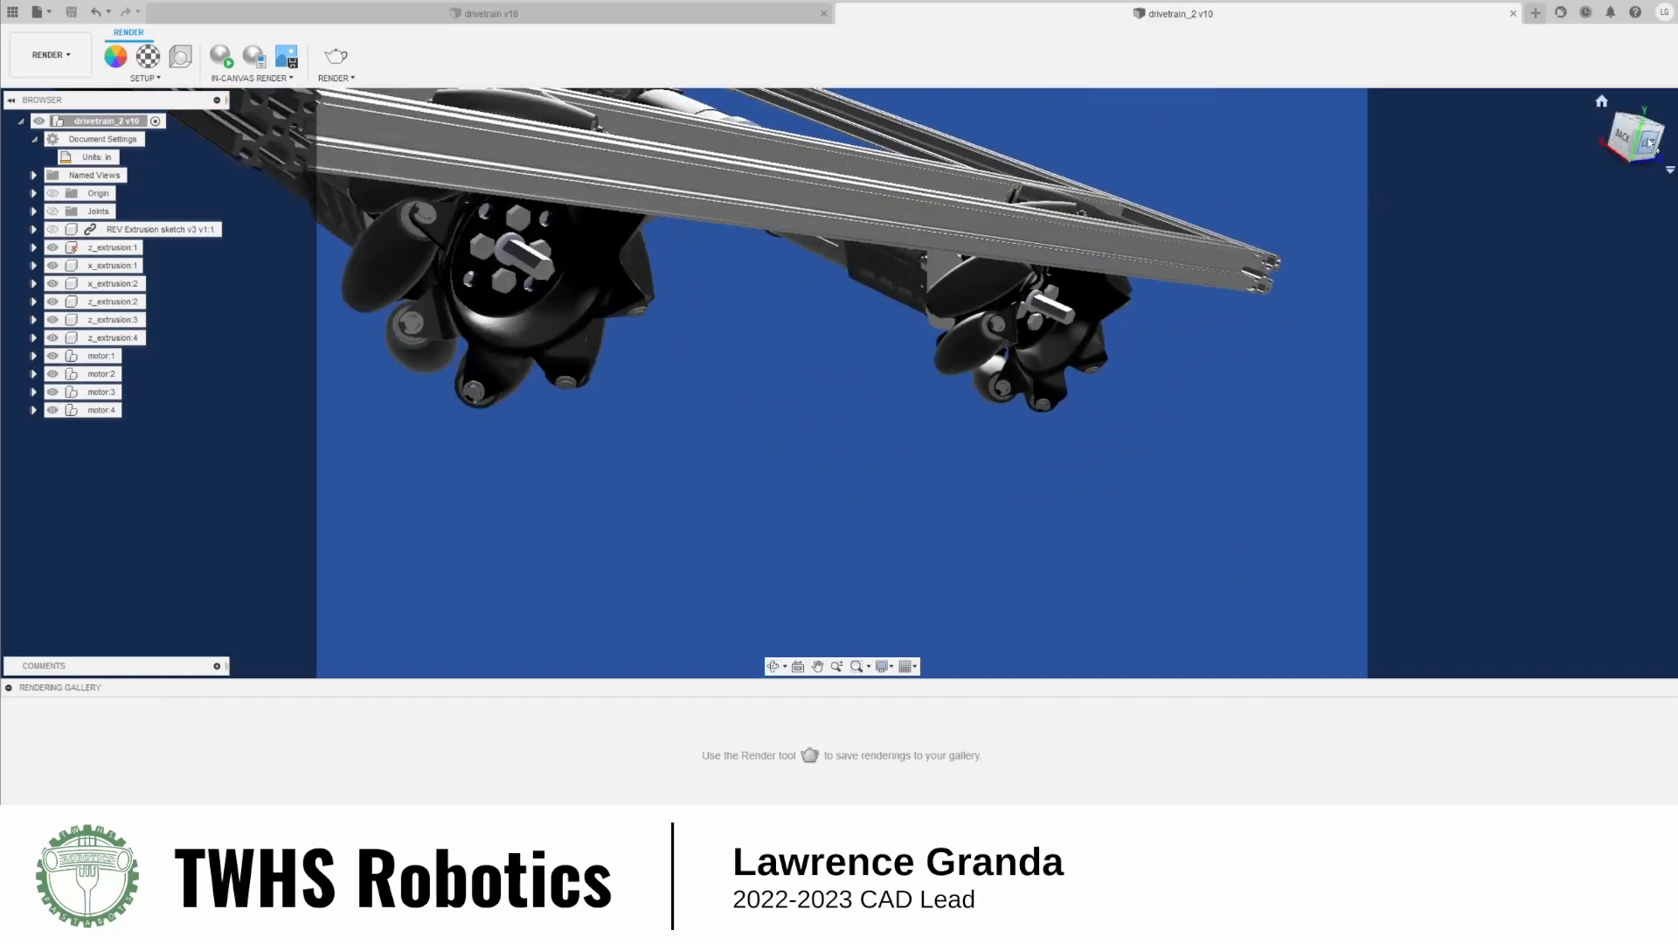
scroll(967, 515, up, 3)
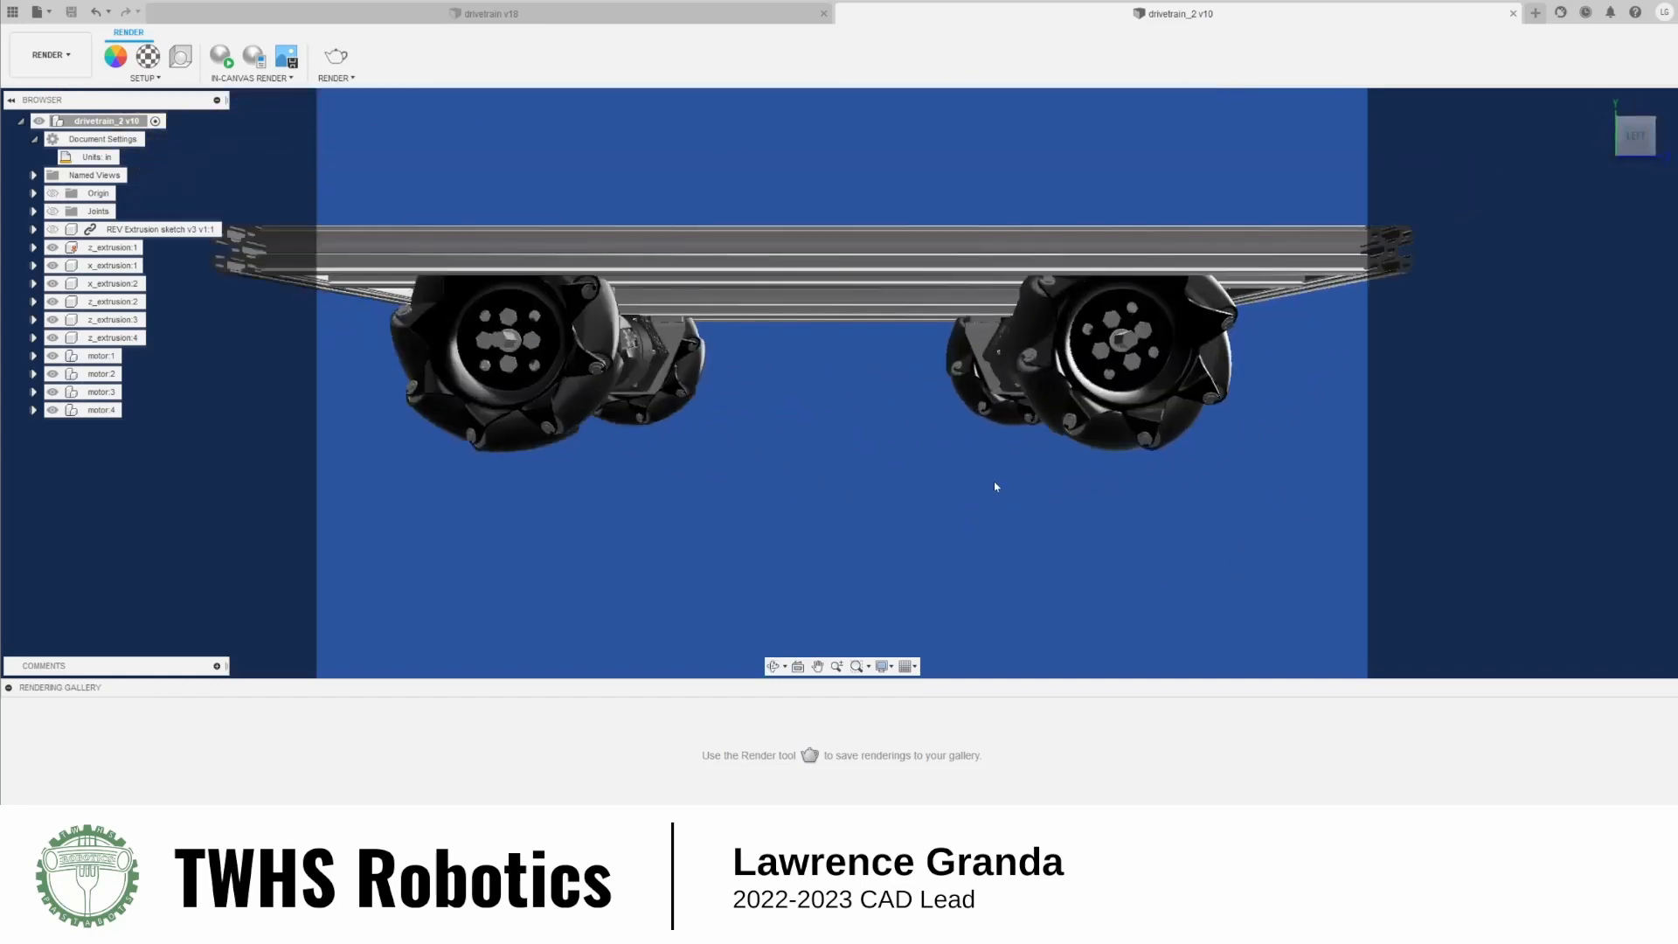
scroll(771, 509, down, 4)
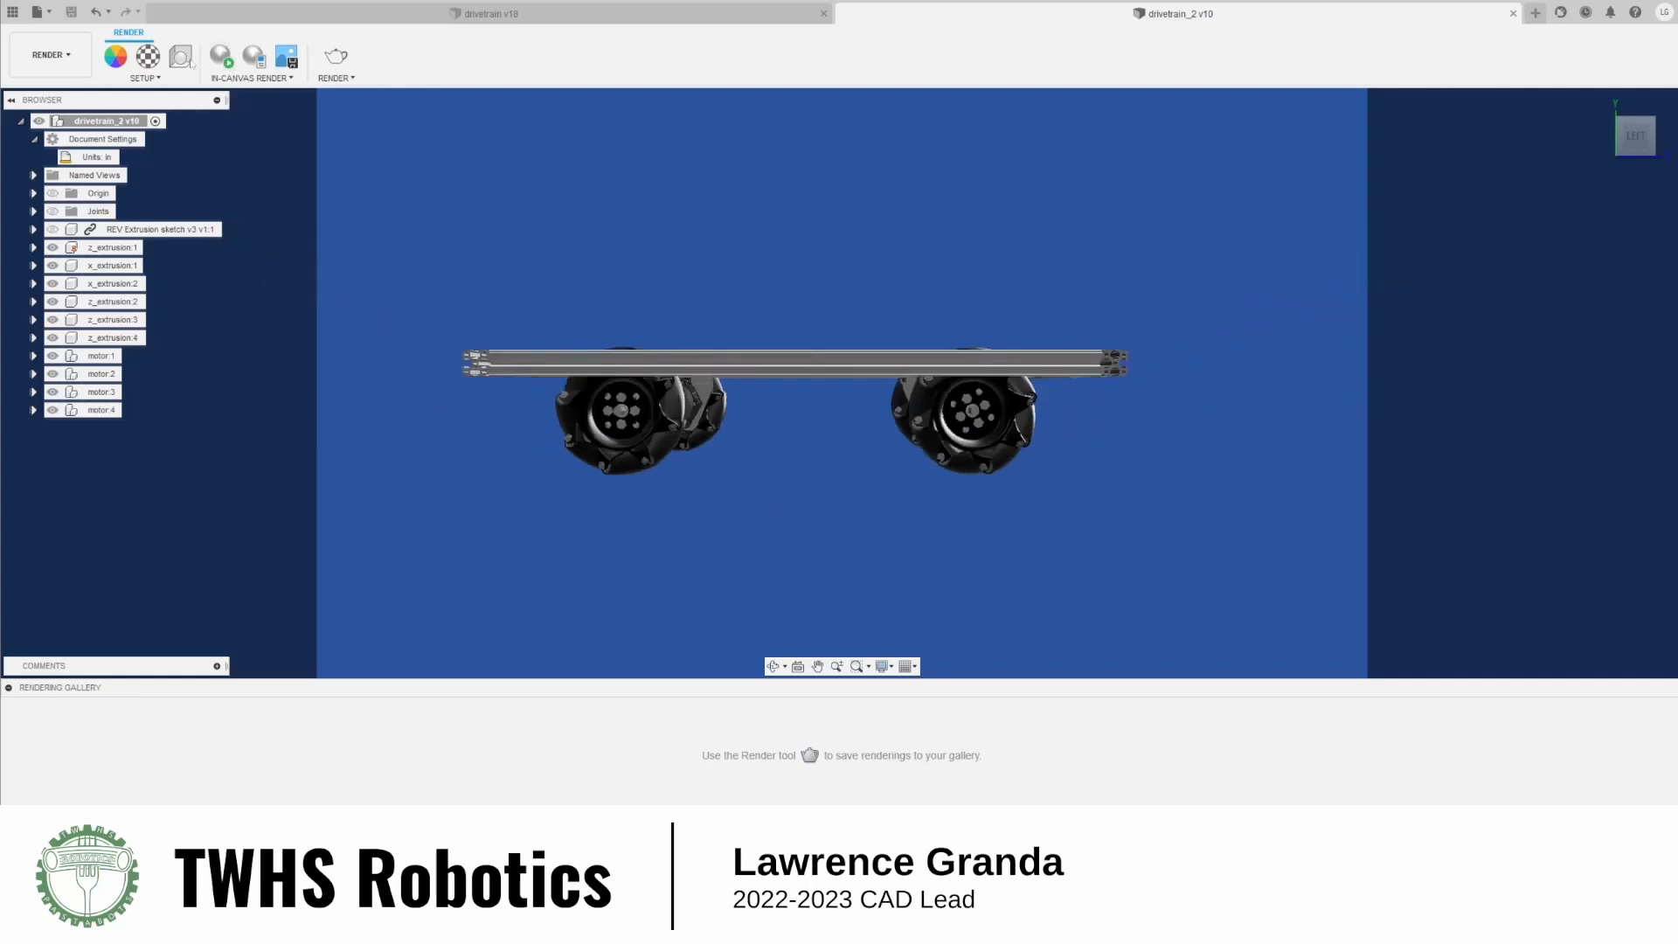
Open the scene settings and compare the Orthographic camera with Perspective, keeping Perspective
click(180, 57)
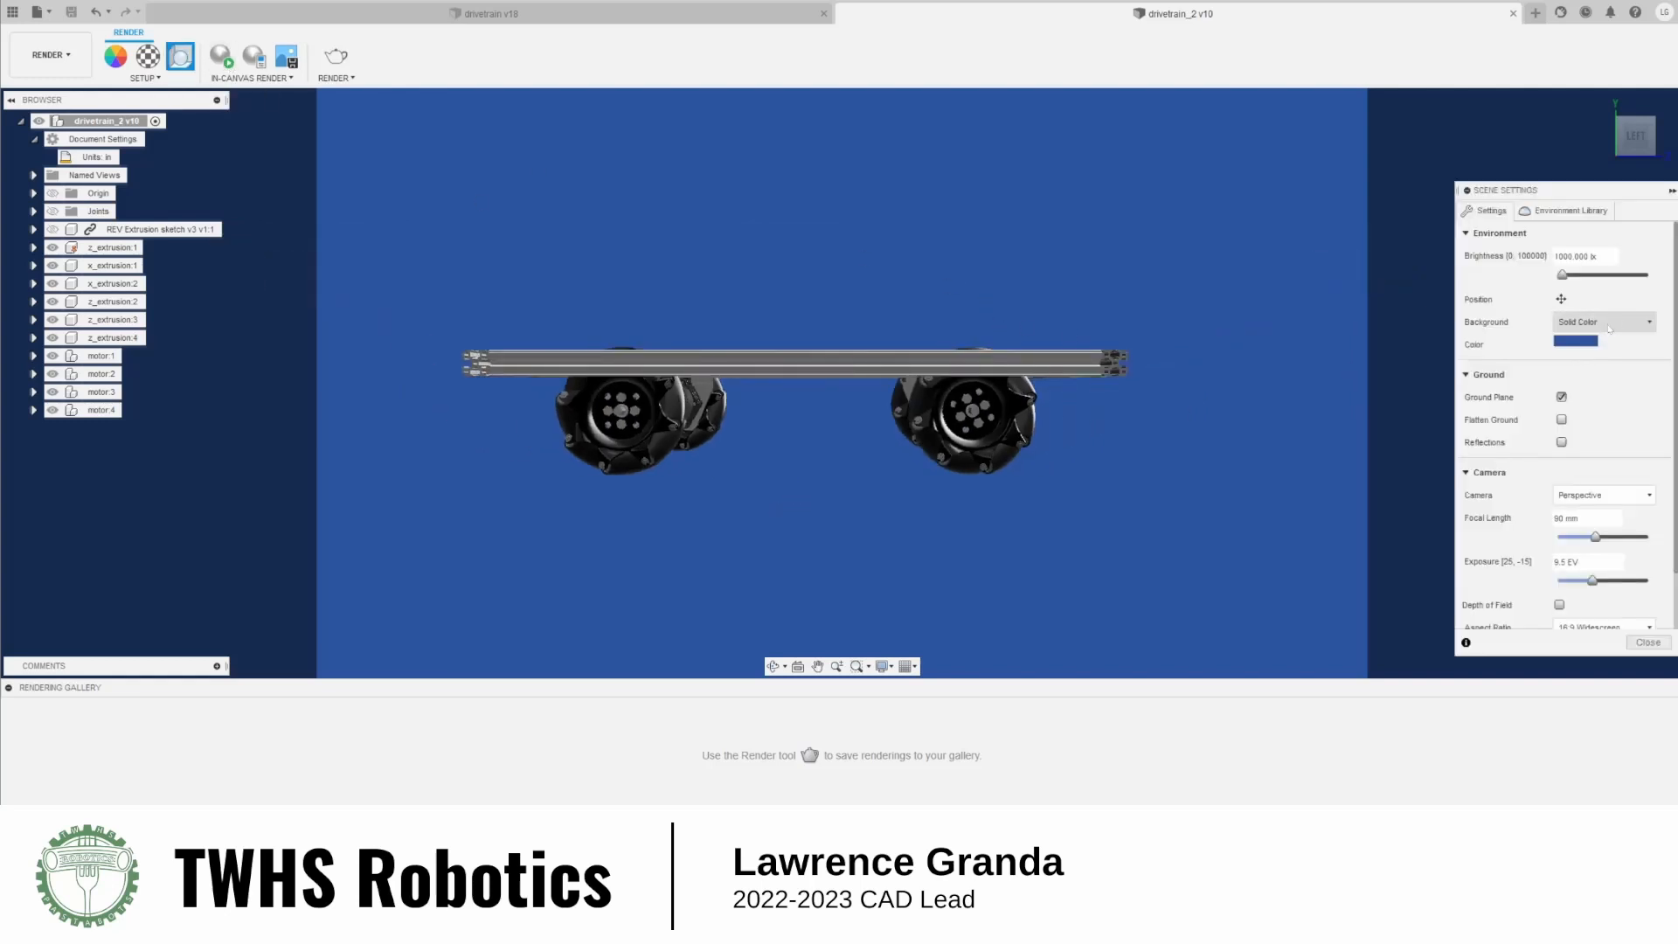
click(1604, 494)
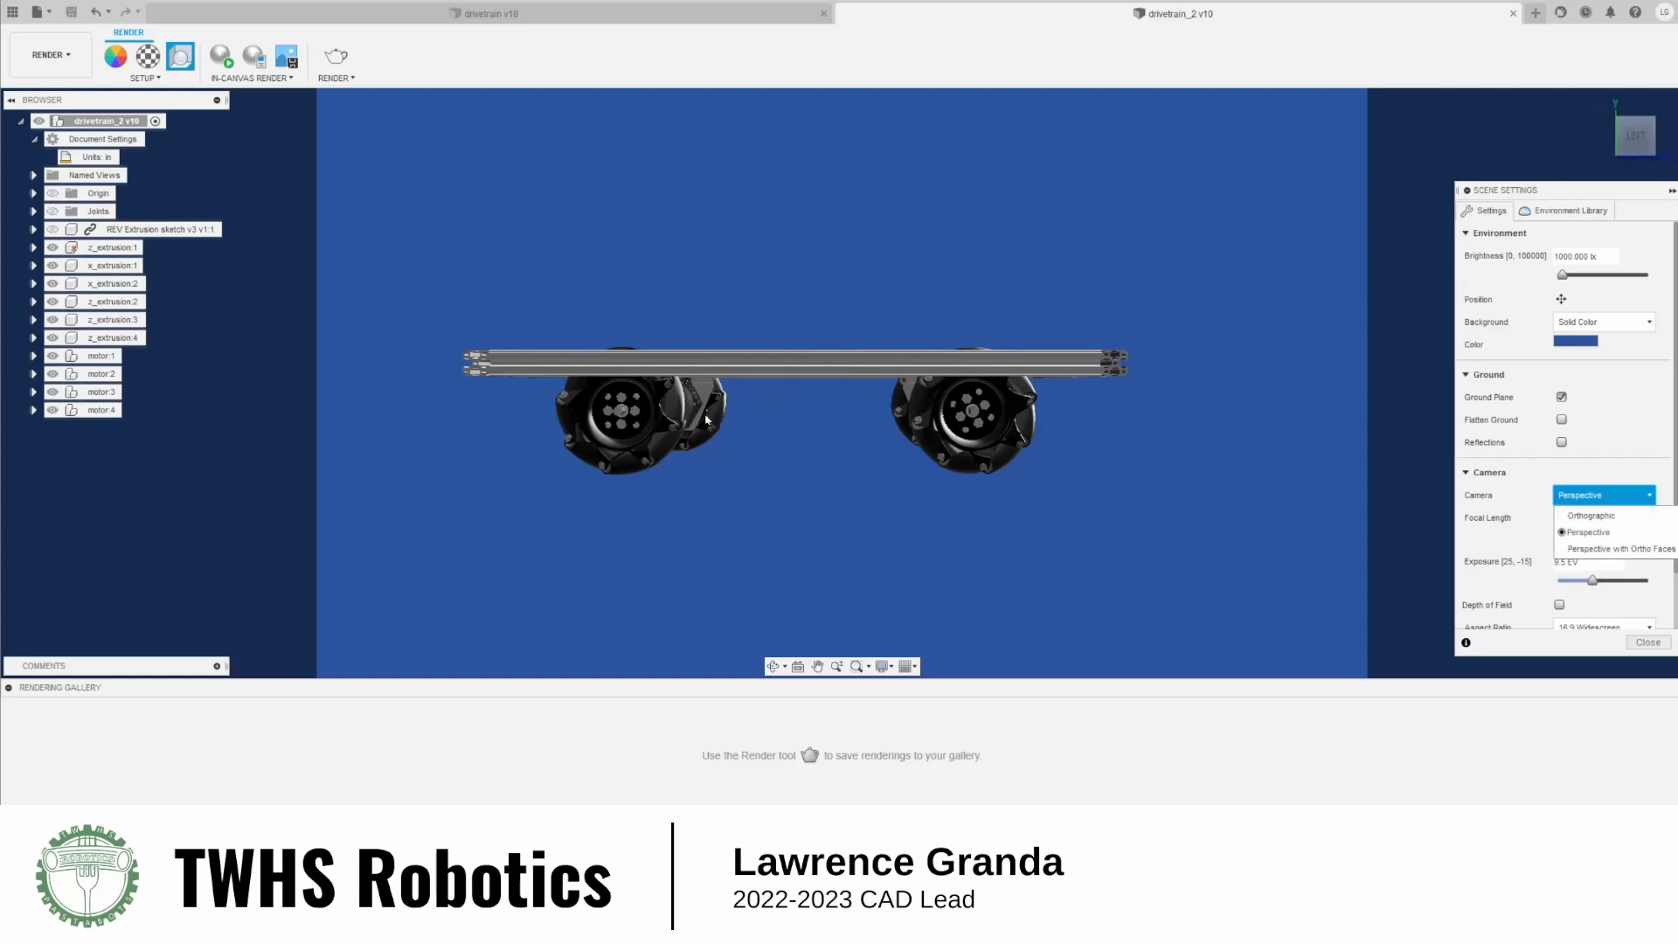
click(1591, 516)
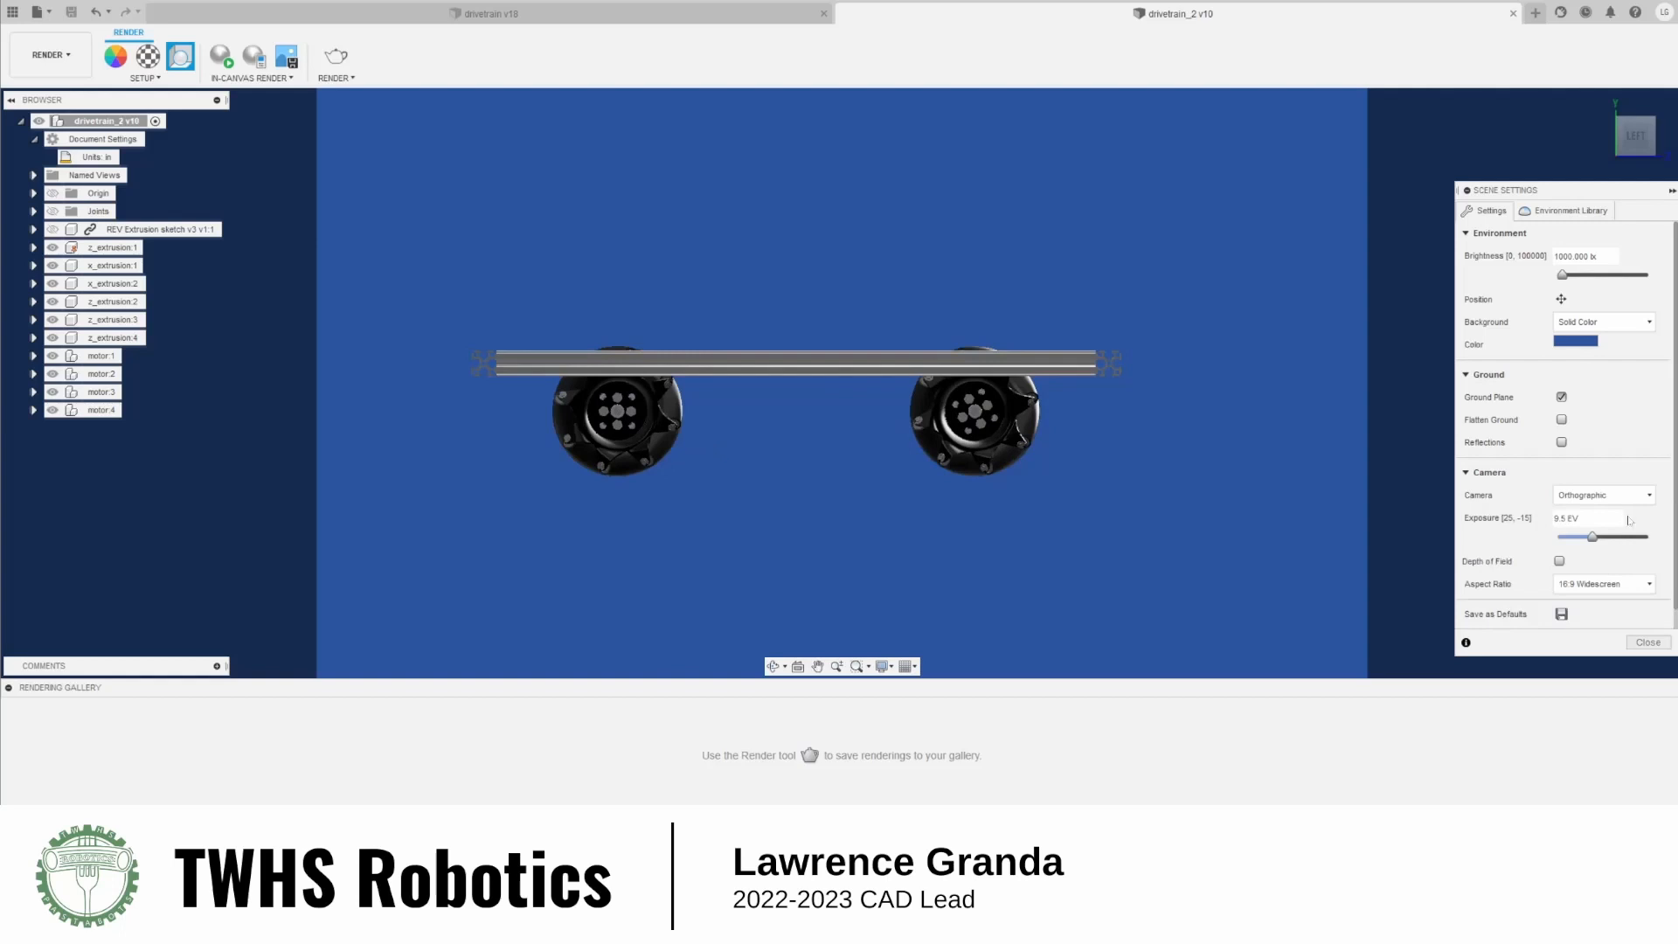
click(1604, 494)
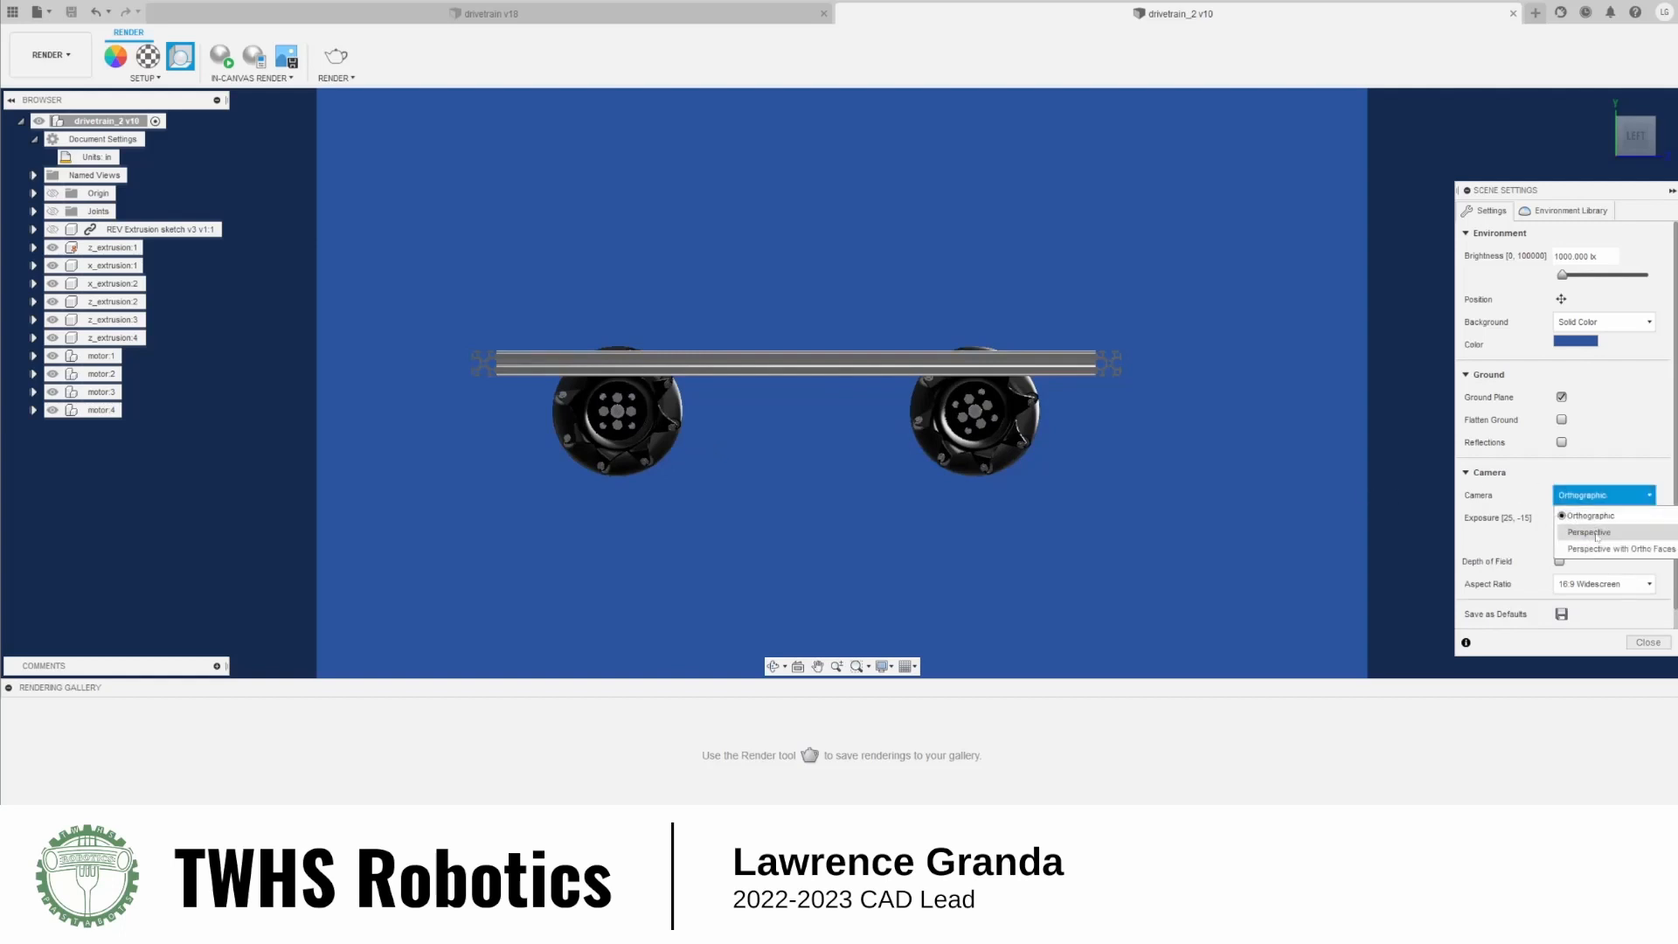
click(1595, 535)
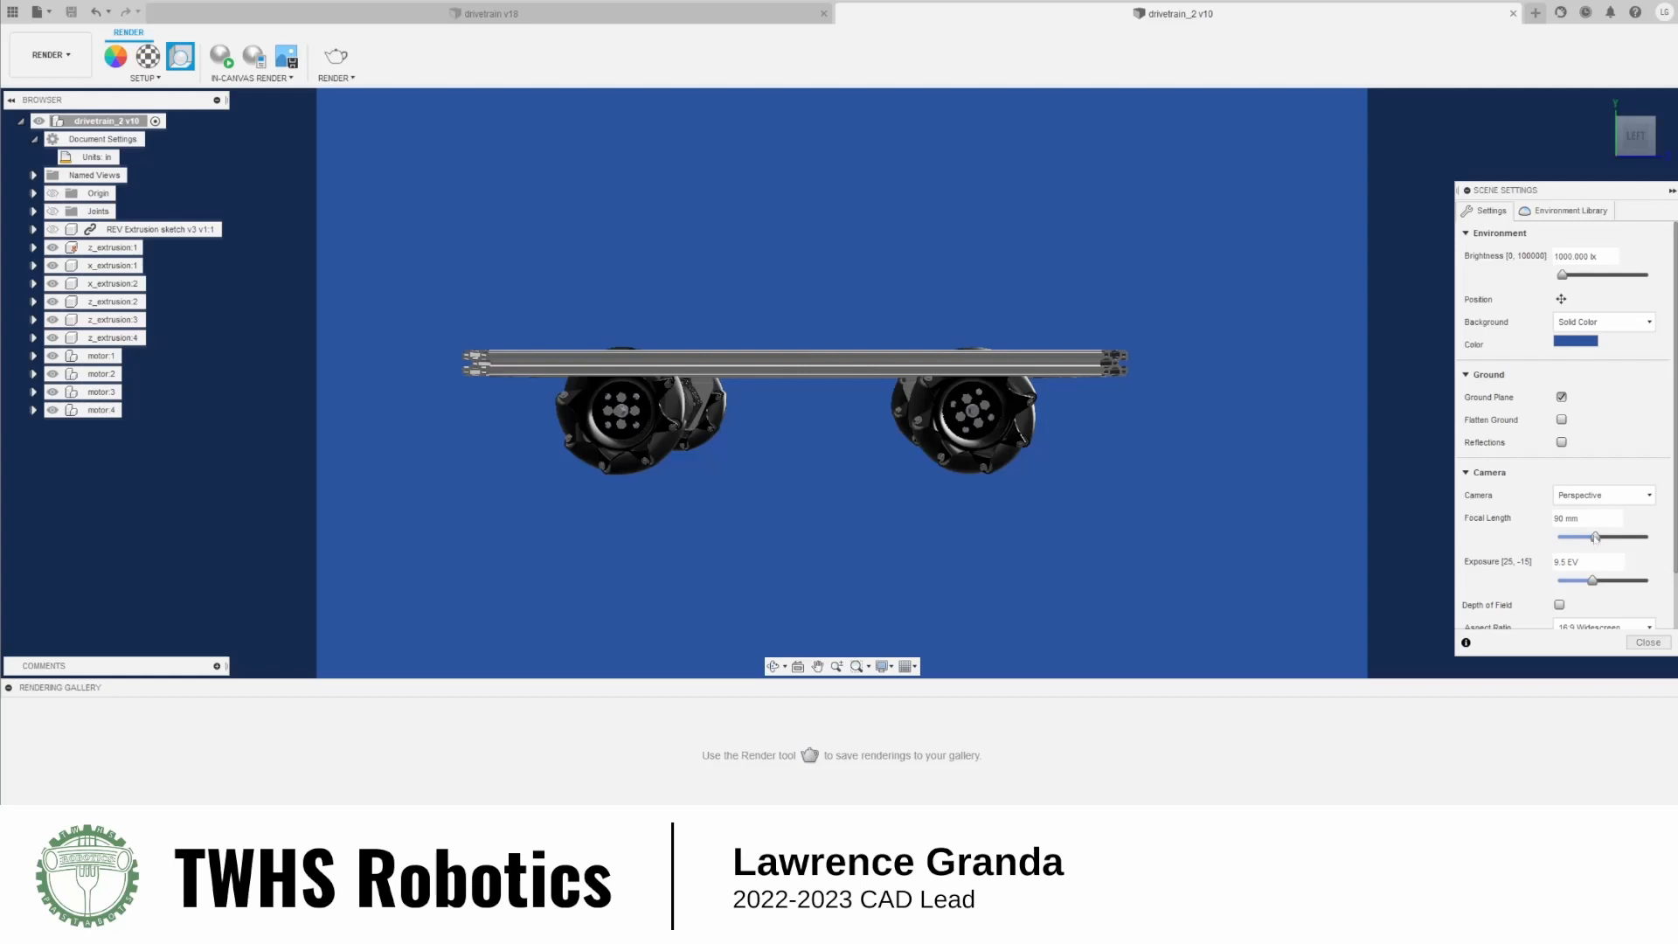
Compare the longest and shortest focal lengths of the perspective camera and settle on 151 mm
drag(1594, 536, 1648, 536)
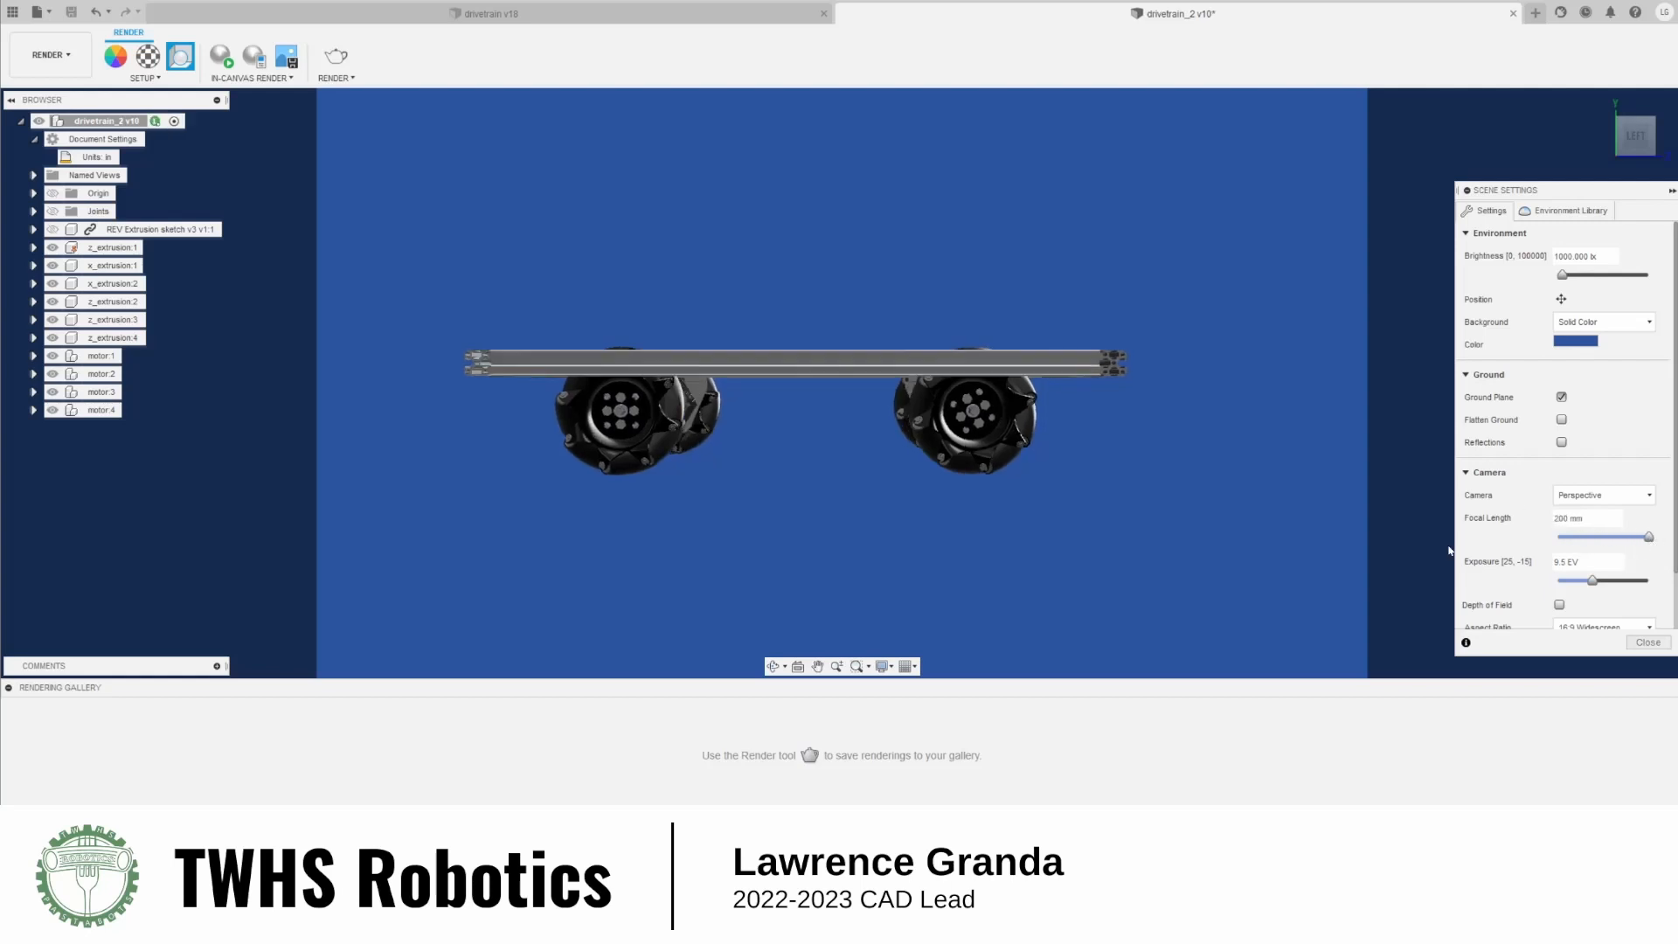
drag(1448, 551, 1278, 557)
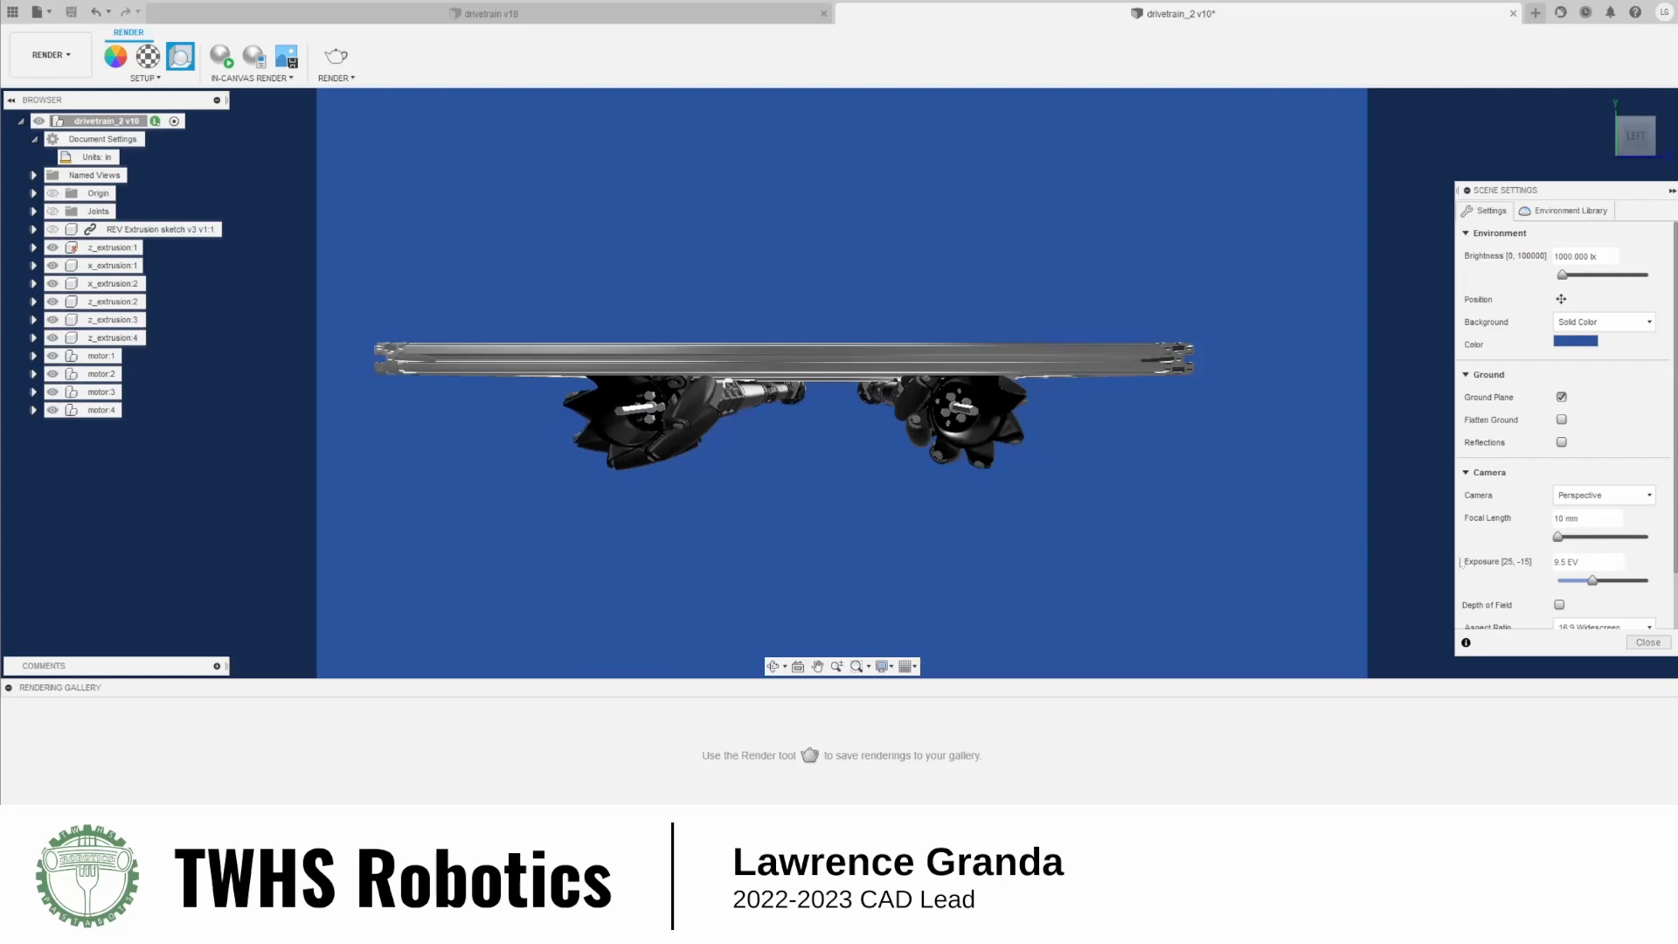
drag(1459, 563, 1626, 547)
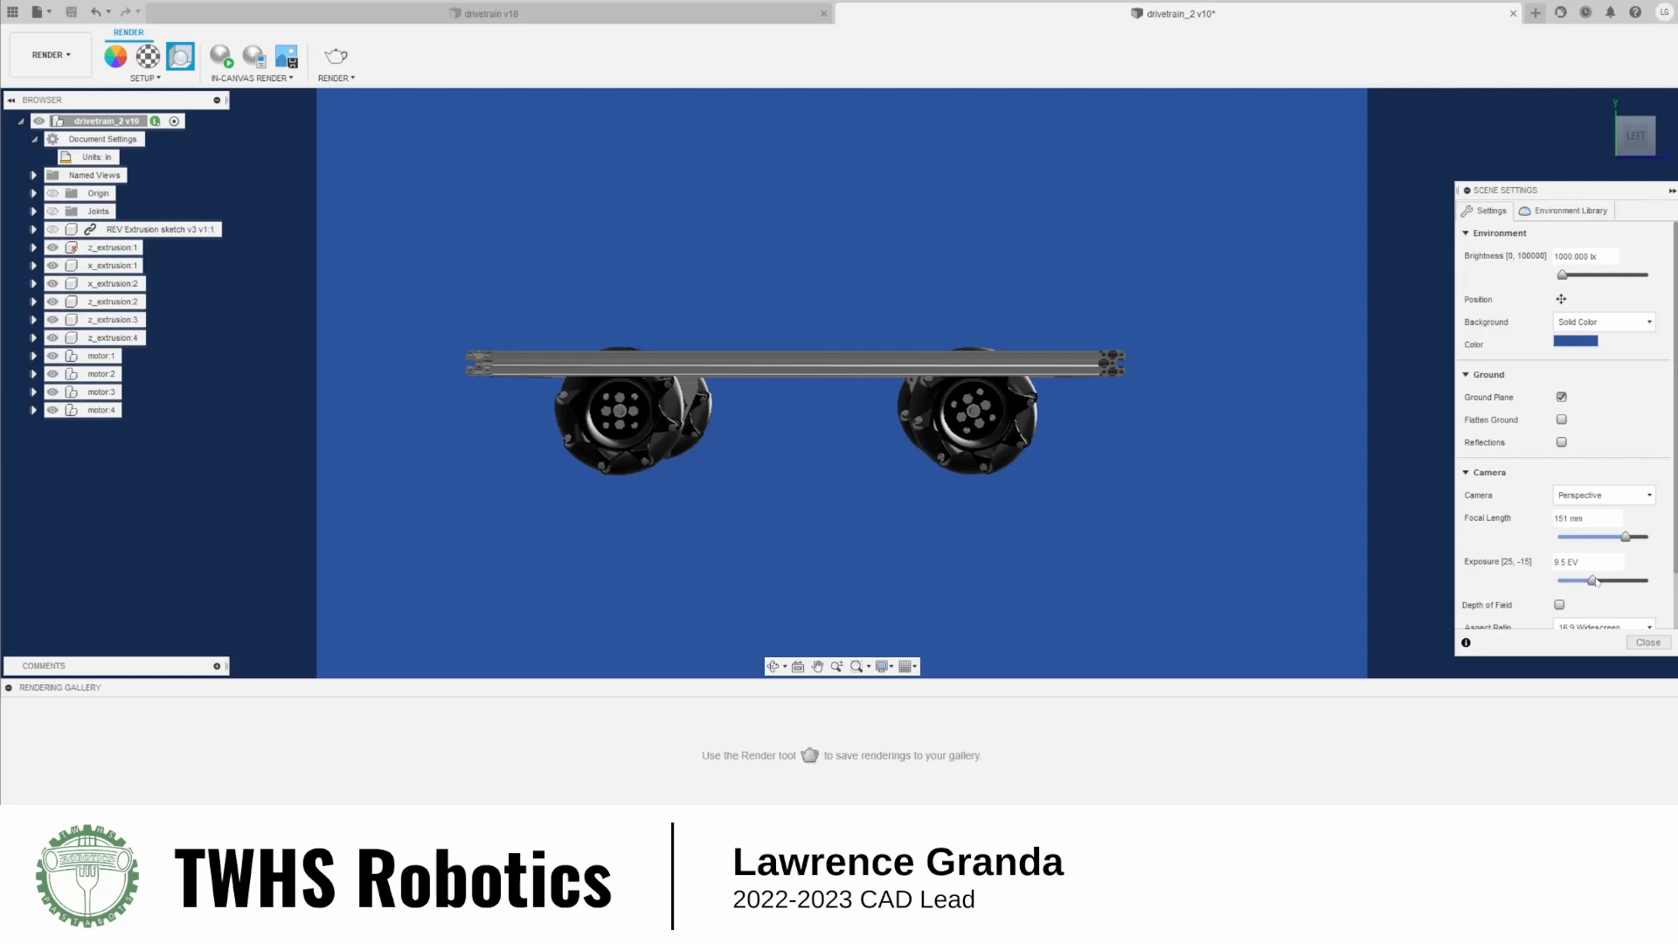
Test the exposure and environment brightness, restoring the exposure to 9.5 and the brightness to 1000
drag(1592, 580, 1553, 562)
text(9.5)
mouse_move(1562, 275)
mouse_down()
mouse_move(1608, 275)
mouse_move(1575, 276)
mouse_up()
triple_click(1573, 256)
text(1000)
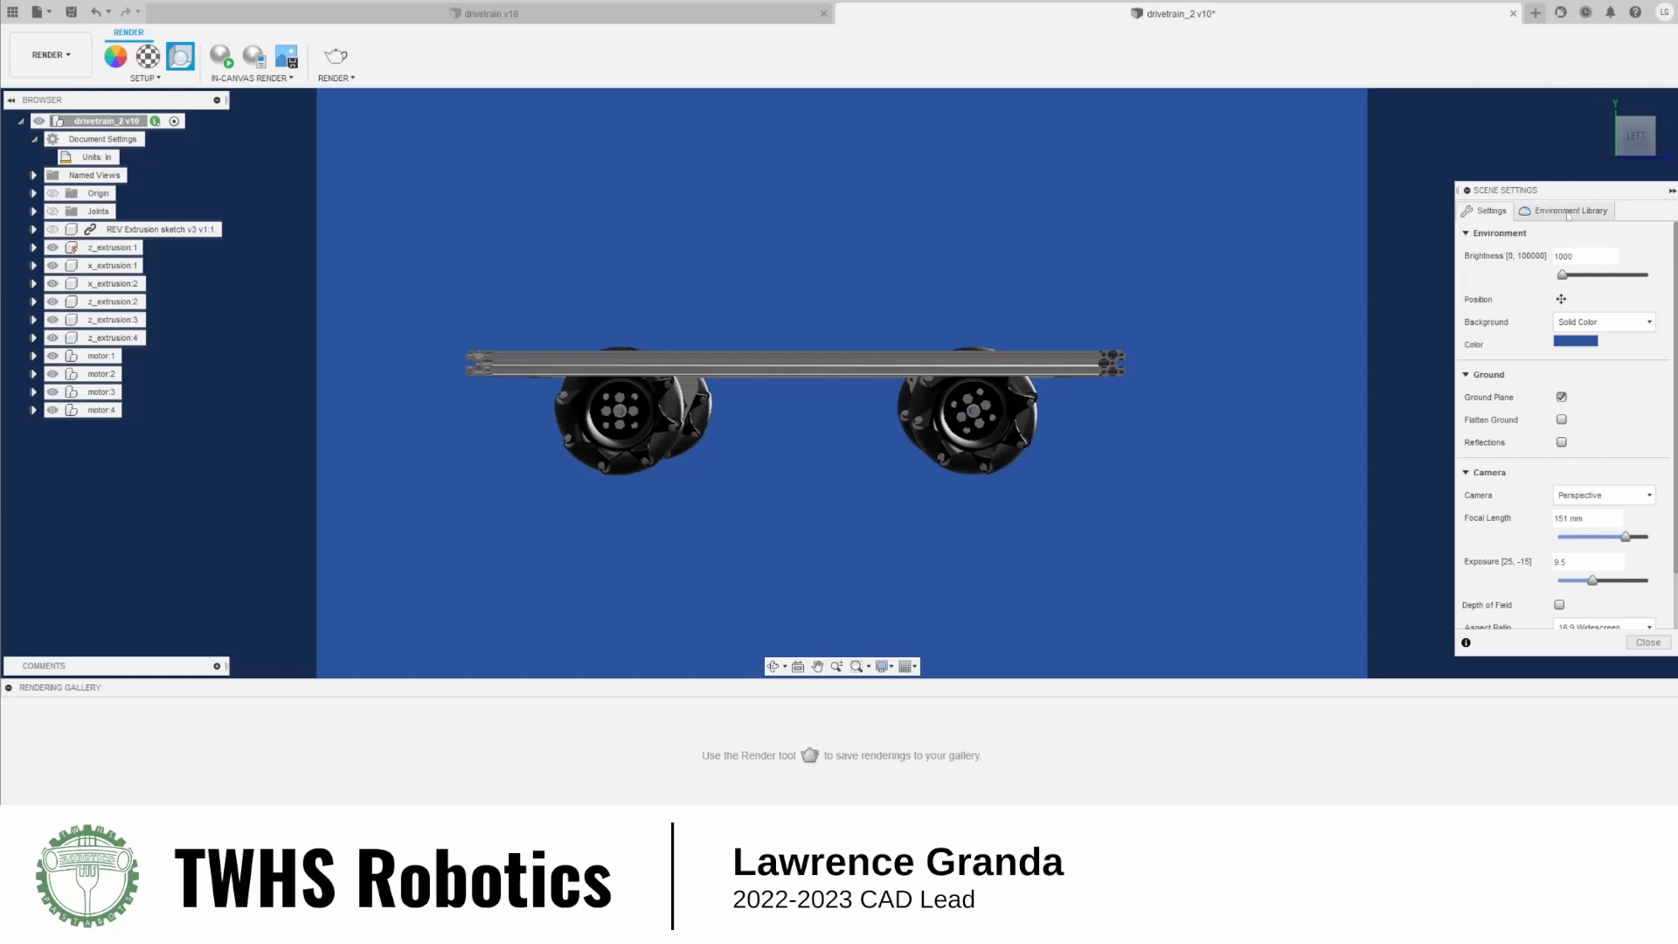
Try a gray background color of 101, 101, 101 and set the solid background back to a blue shade
click(1575, 343)
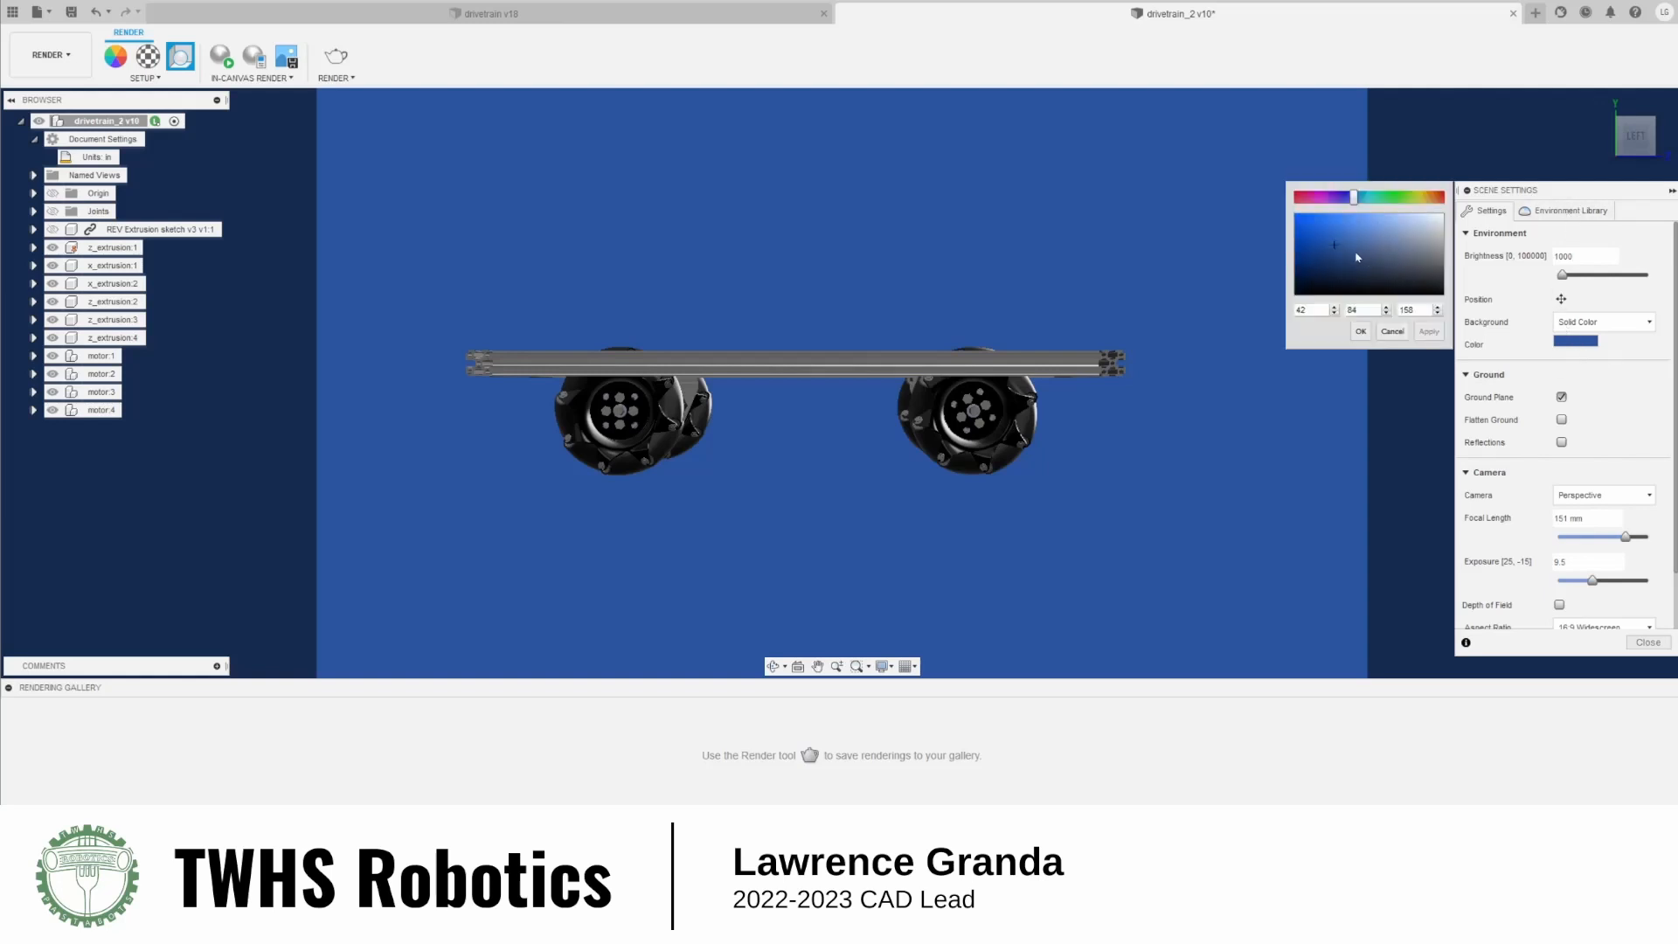
drag(1319, 249, 1452, 266)
click(1429, 331)
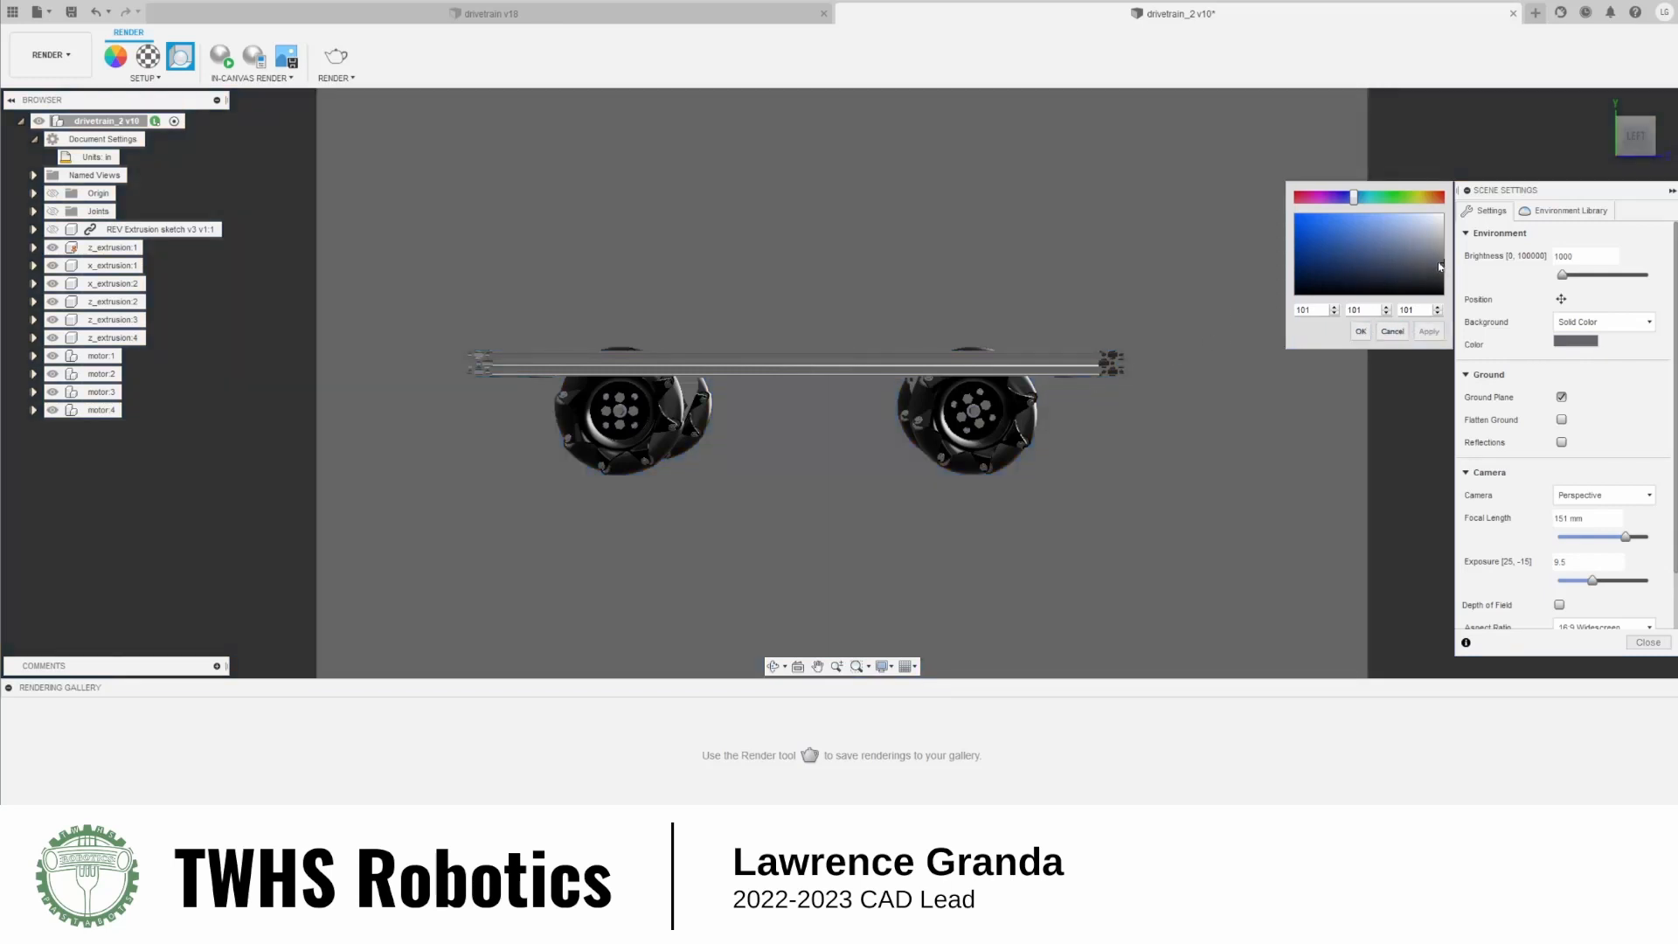
click(1327, 254)
click(1328, 247)
click(1429, 332)
click(1354, 336)
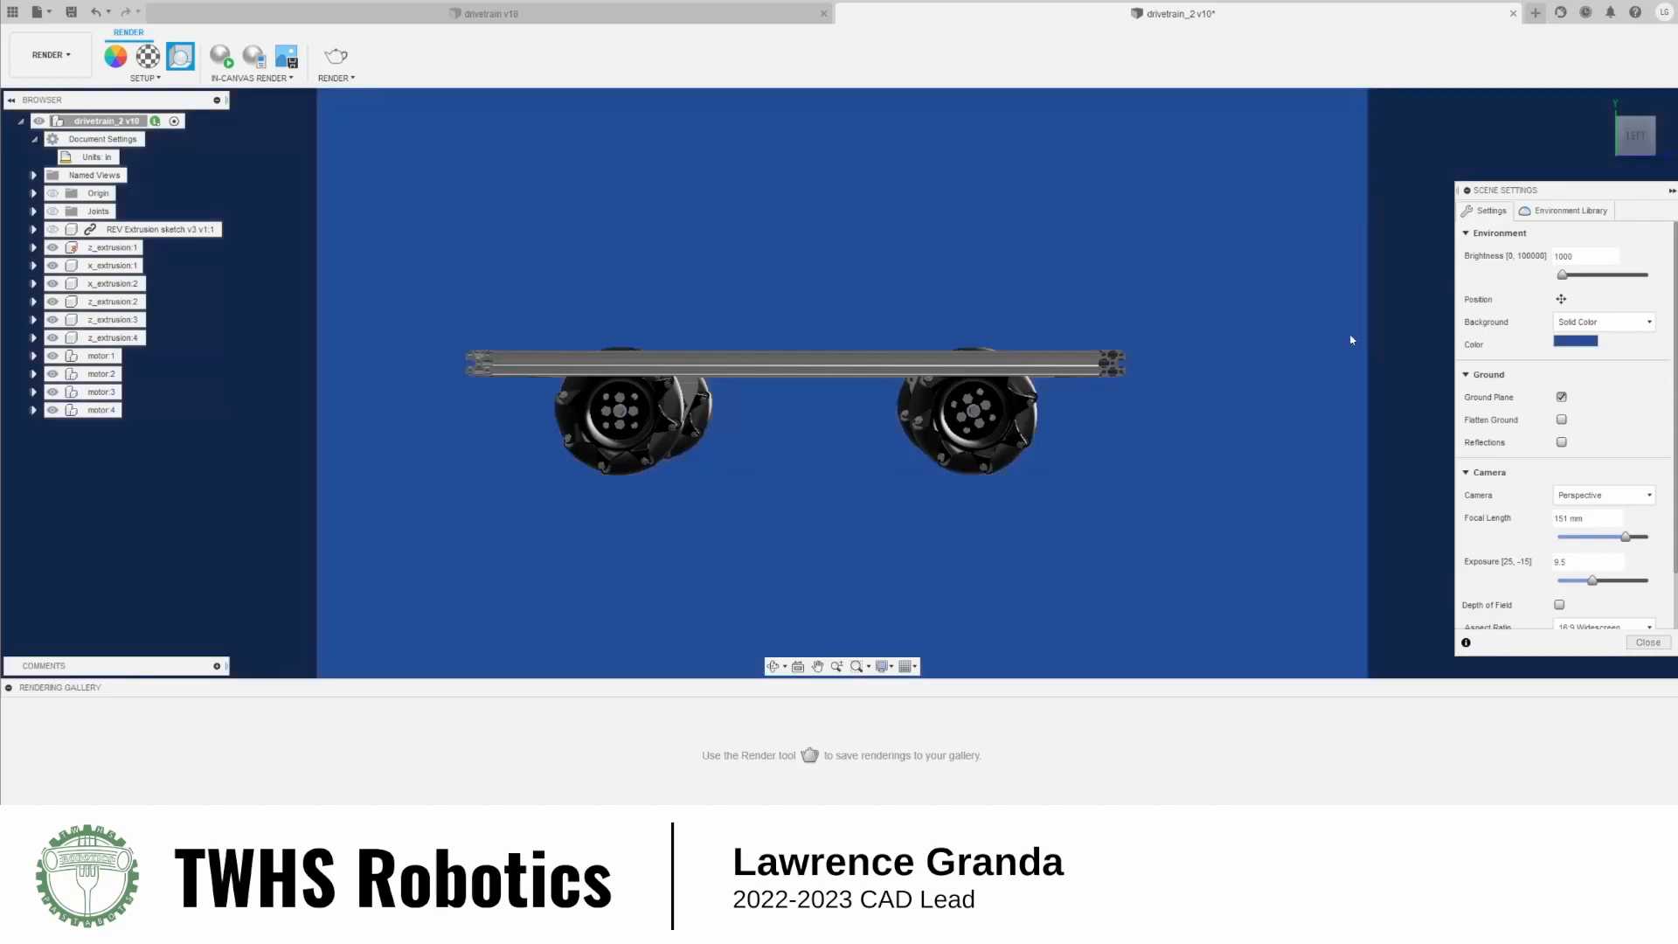
Try the Rim Highlights and Cool Light environments from the environment library on the scene and reapply Sharp Highlights
click(1564, 211)
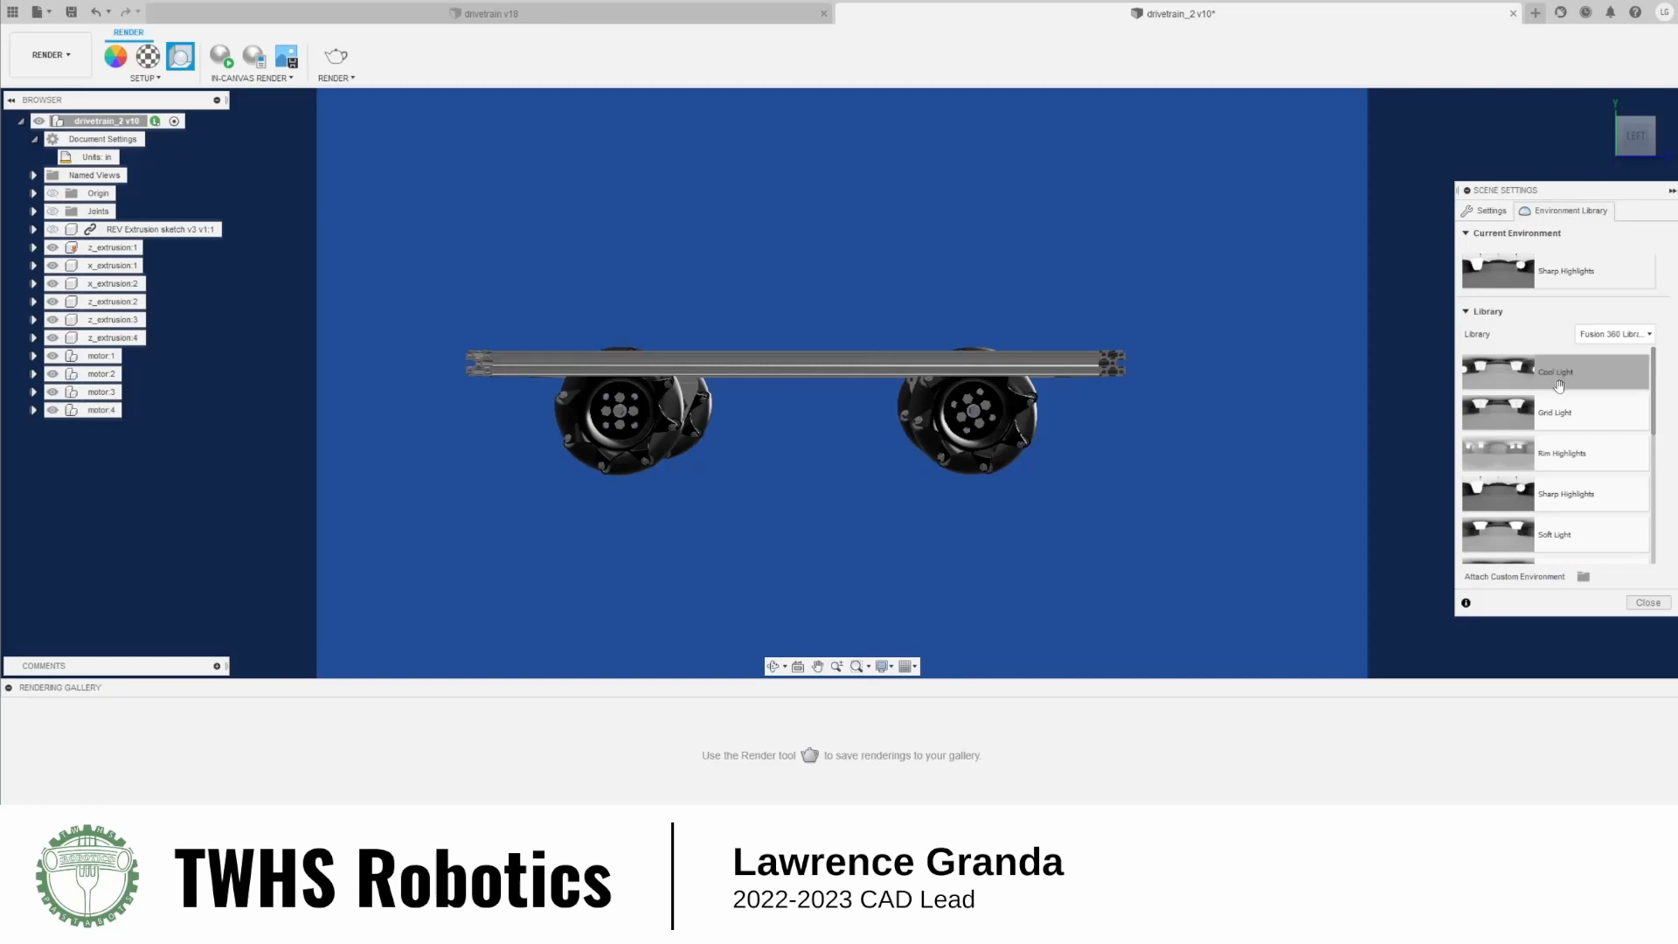
scroll(1560, 389, down, 3)
scroll(1547, 447, up, 3)
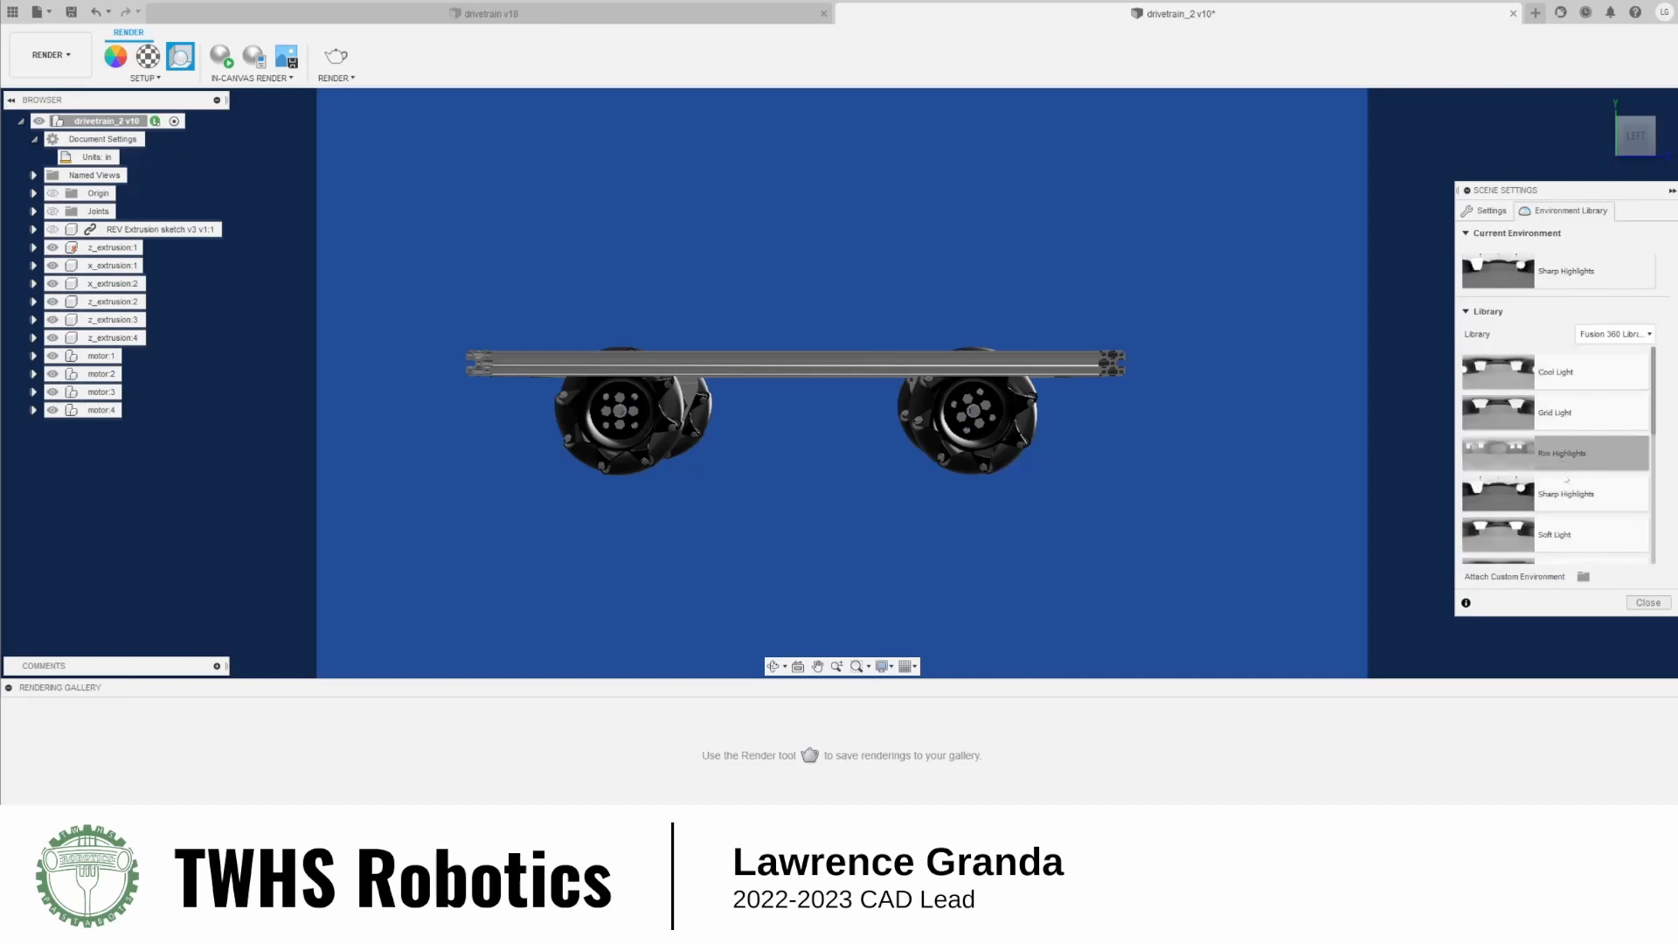
drag(1564, 452, 1256, 437)
drag(1555, 371, 1144, 440)
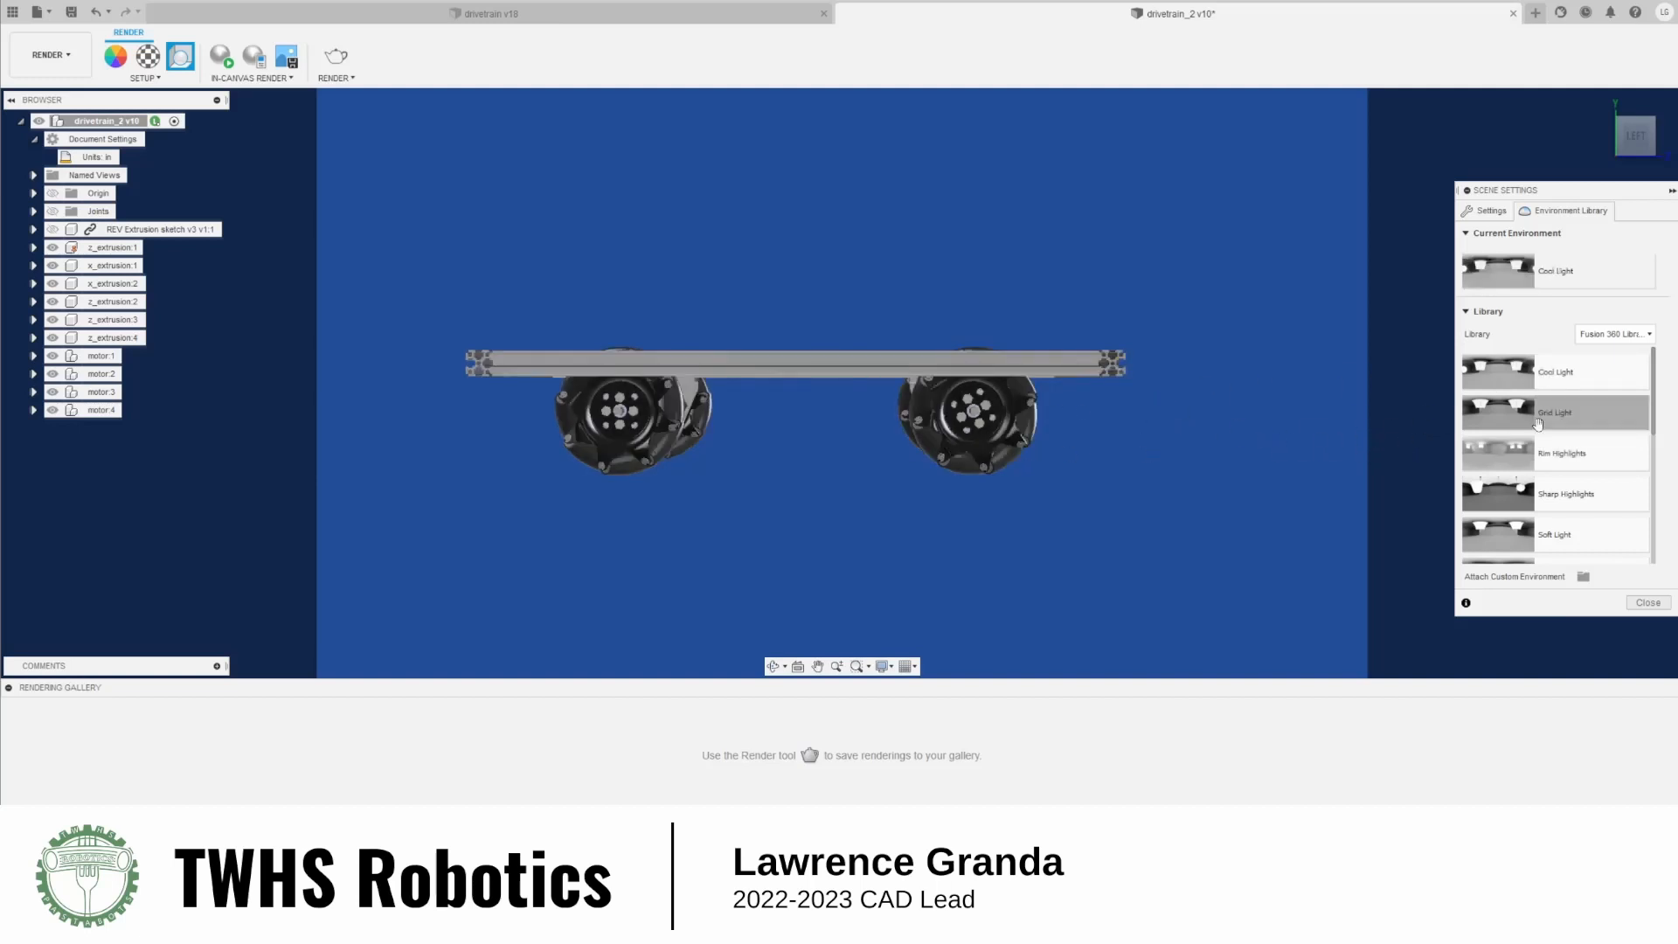
drag(1564, 500, 1135, 499)
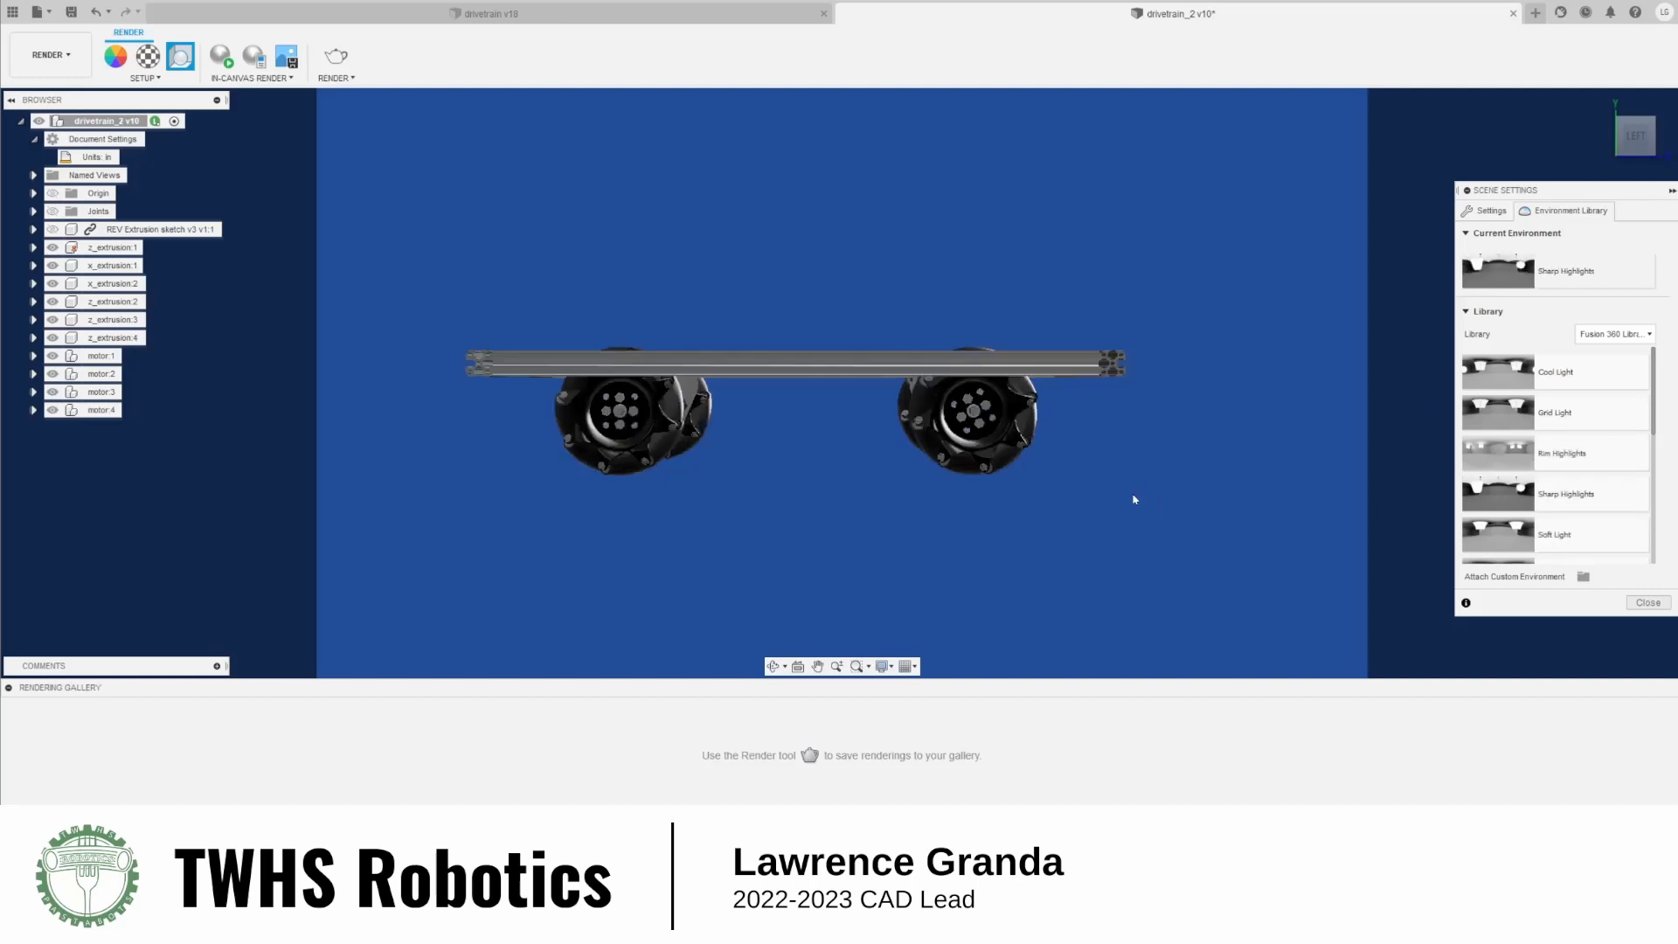
scroll(1586, 463, down, 5)
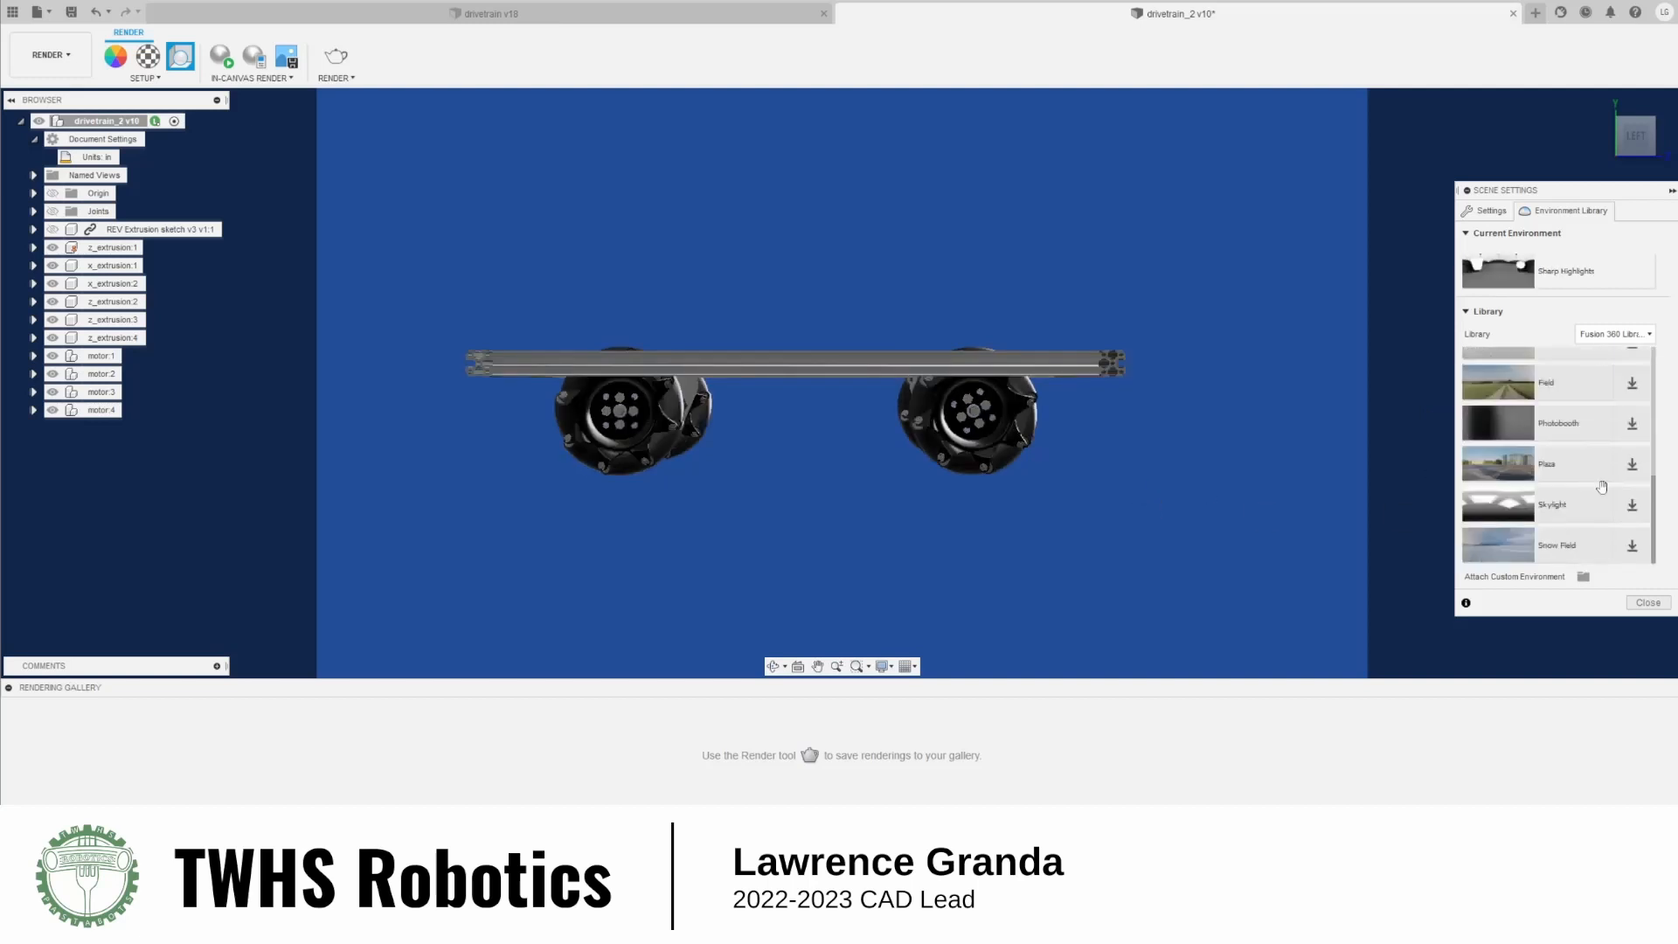
scroll(1586, 467, up, 5)
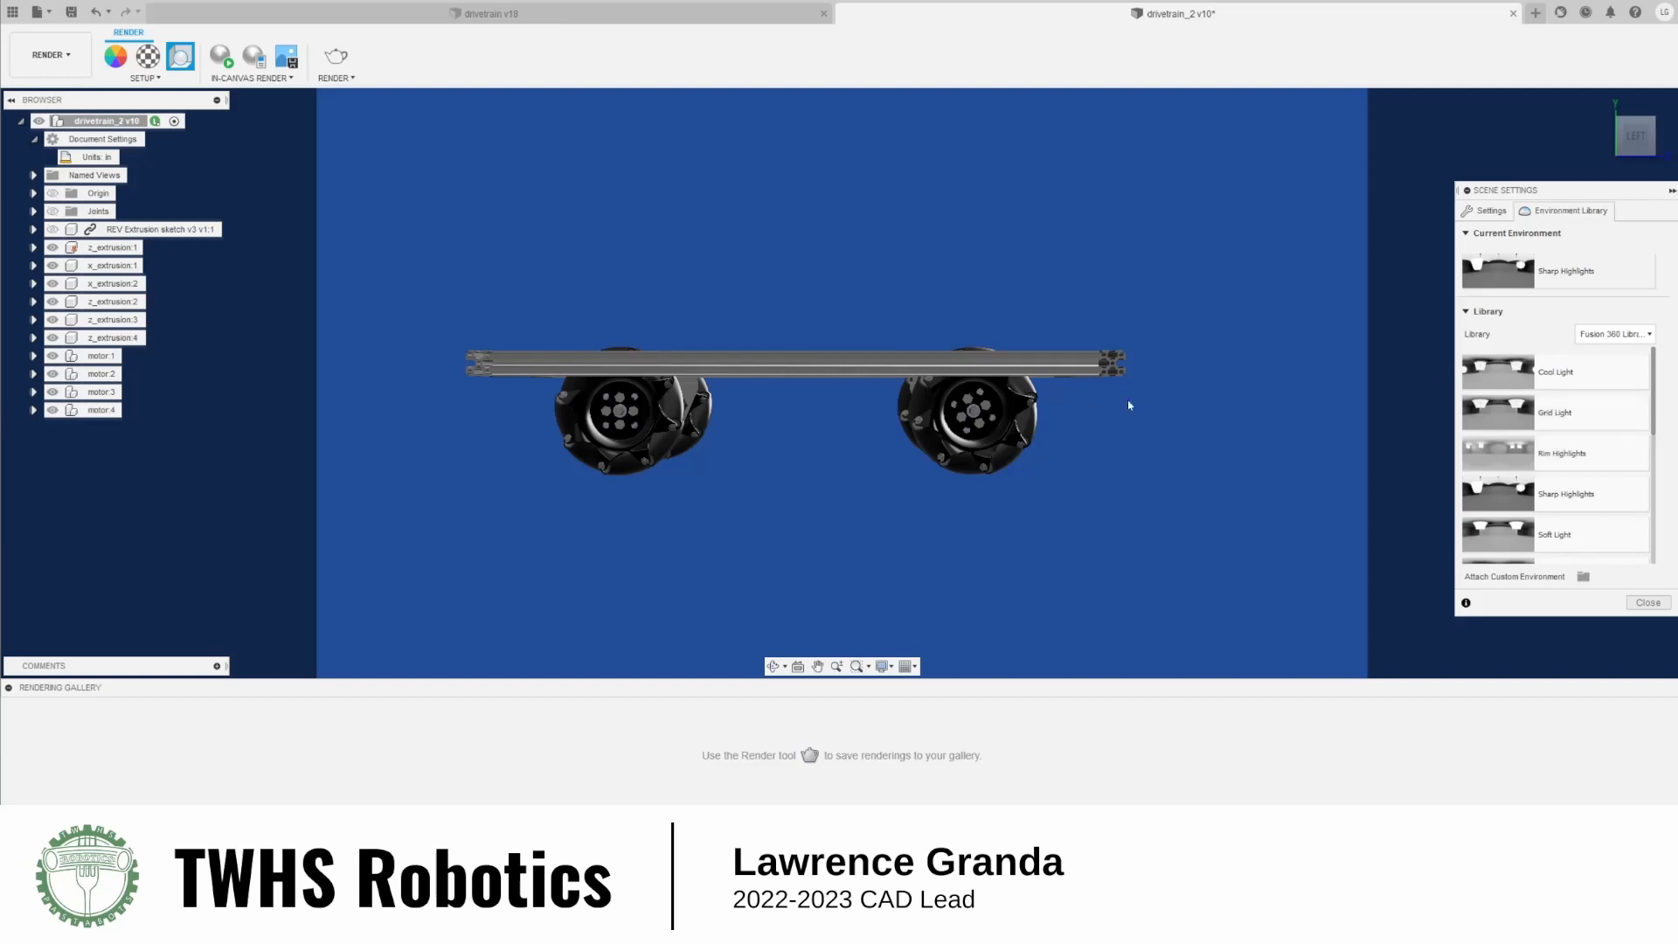
scroll(1224, 513, up, 5)
scroll(1232, 507, down, 5)
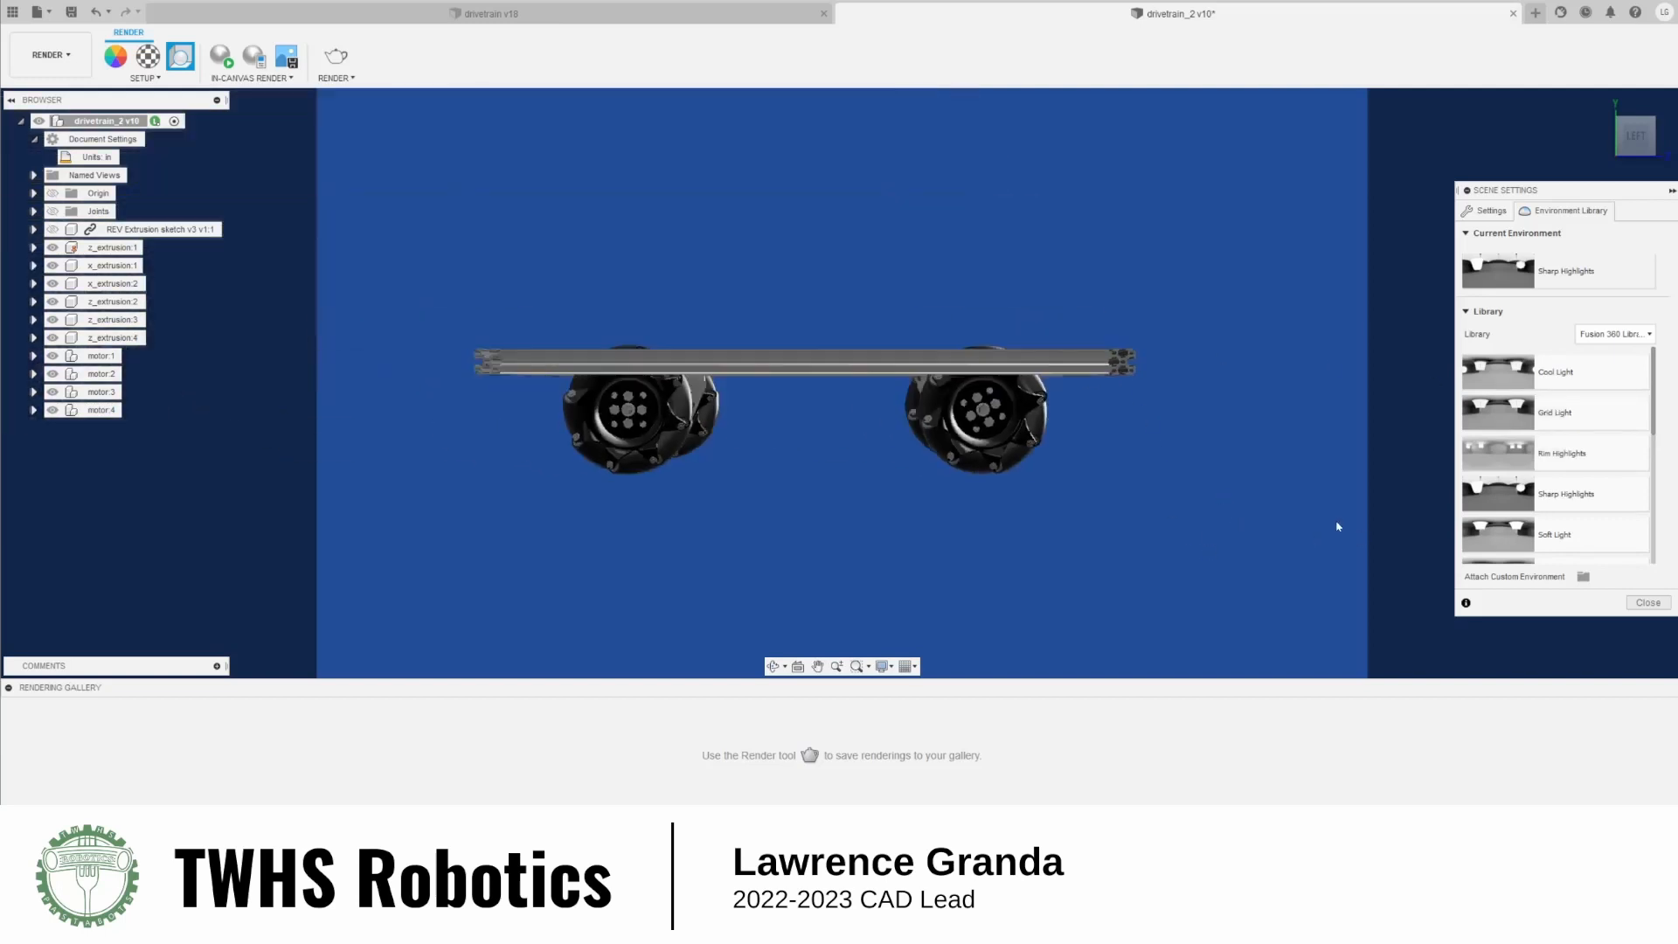
Try the Environment background in the scene settings, restore the Solid Color background and close the settings
click(1486, 210)
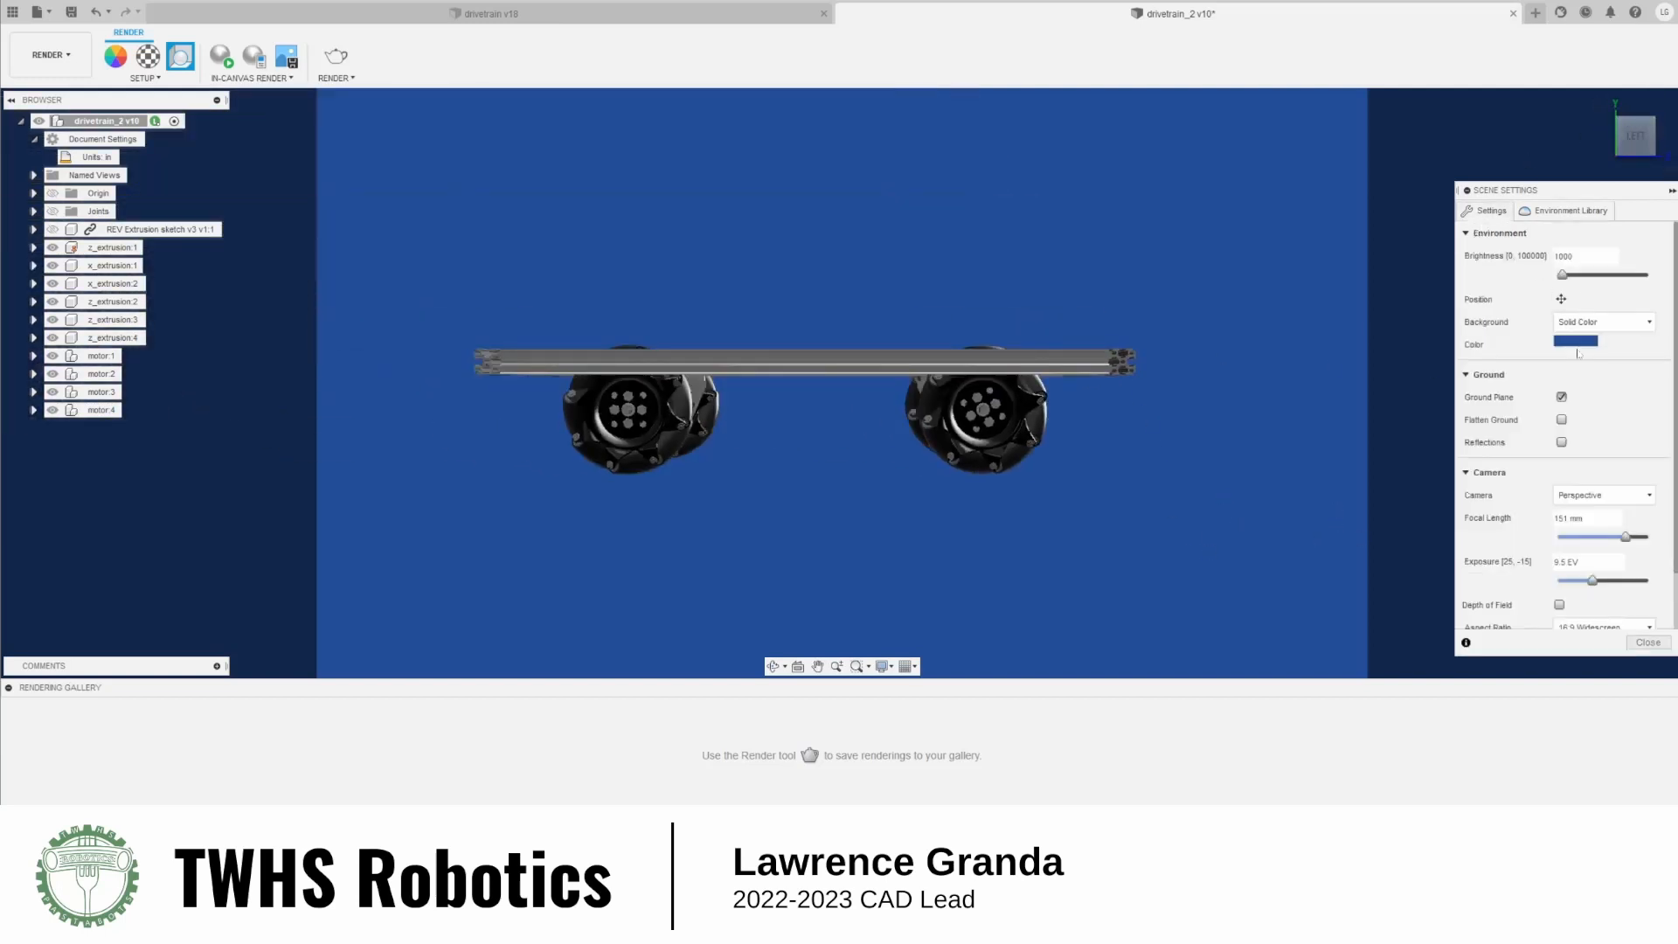
click(1604, 321)
click(1604, 341)
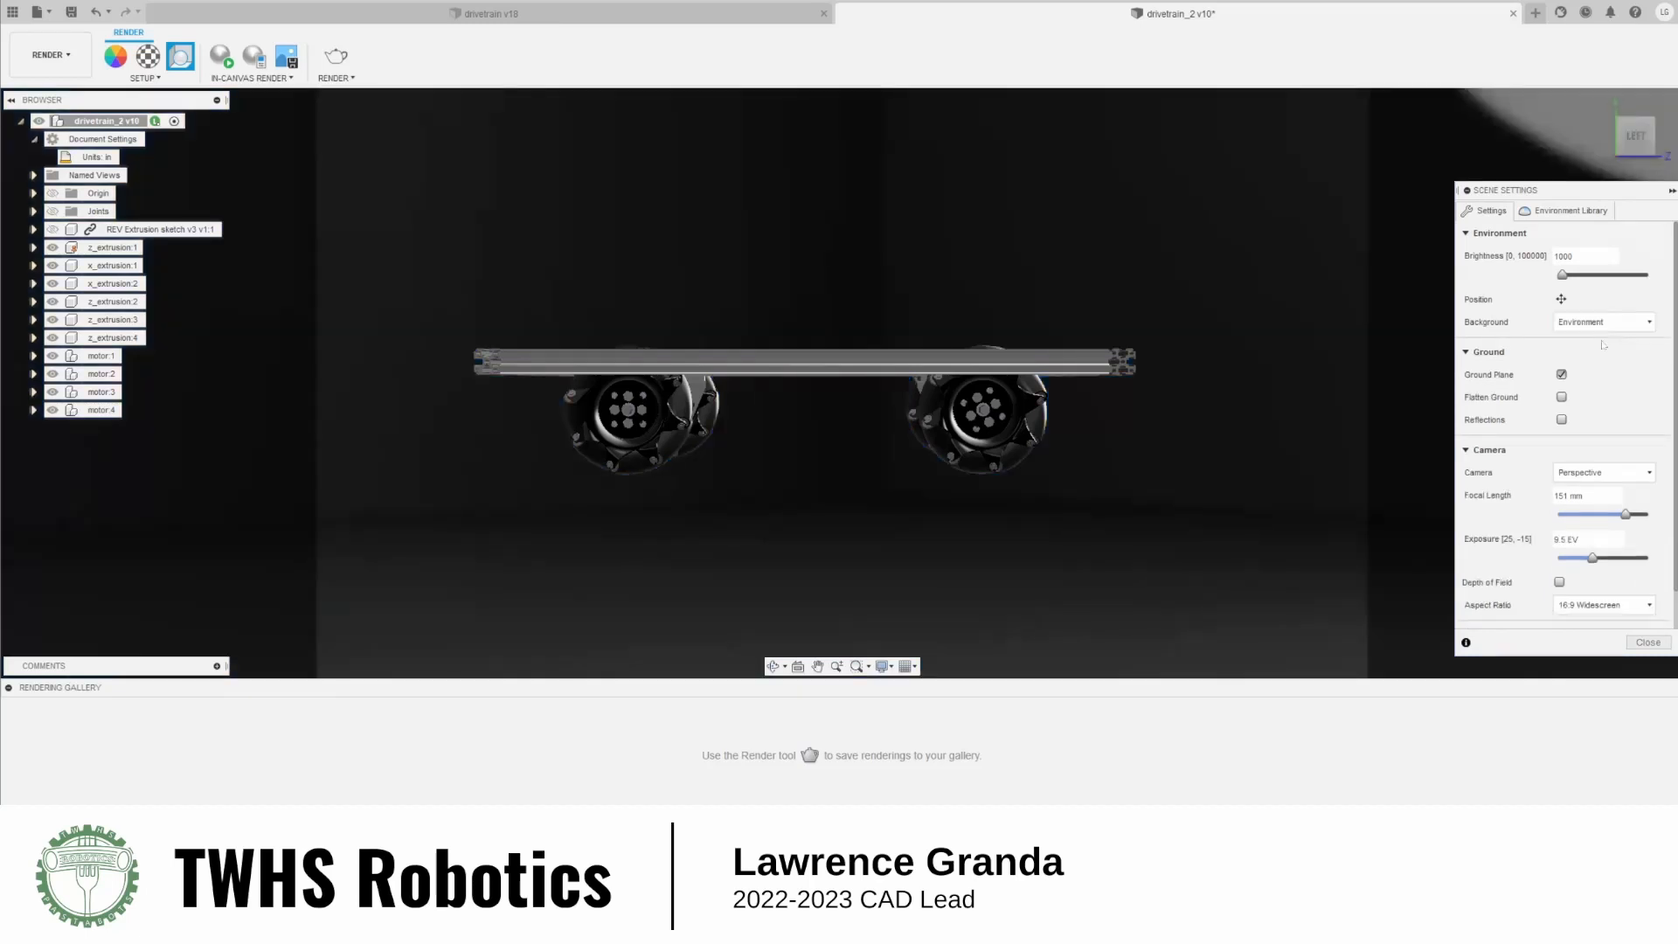
click(1603, 322)
click(1586, 356)
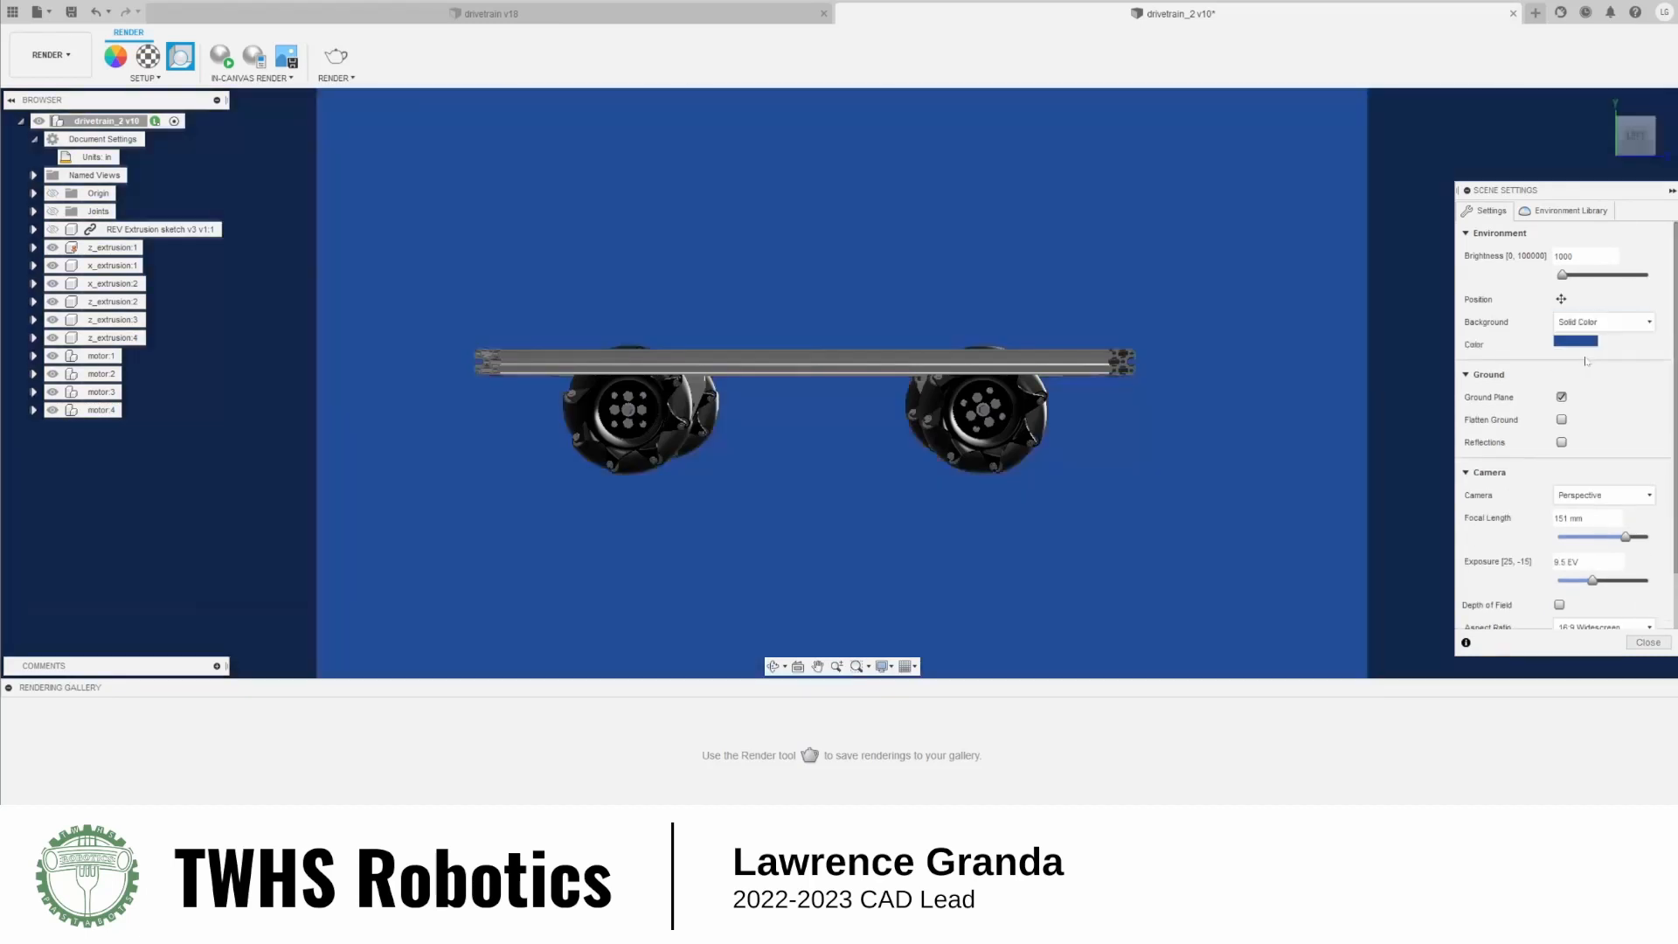
click(1648, 642)
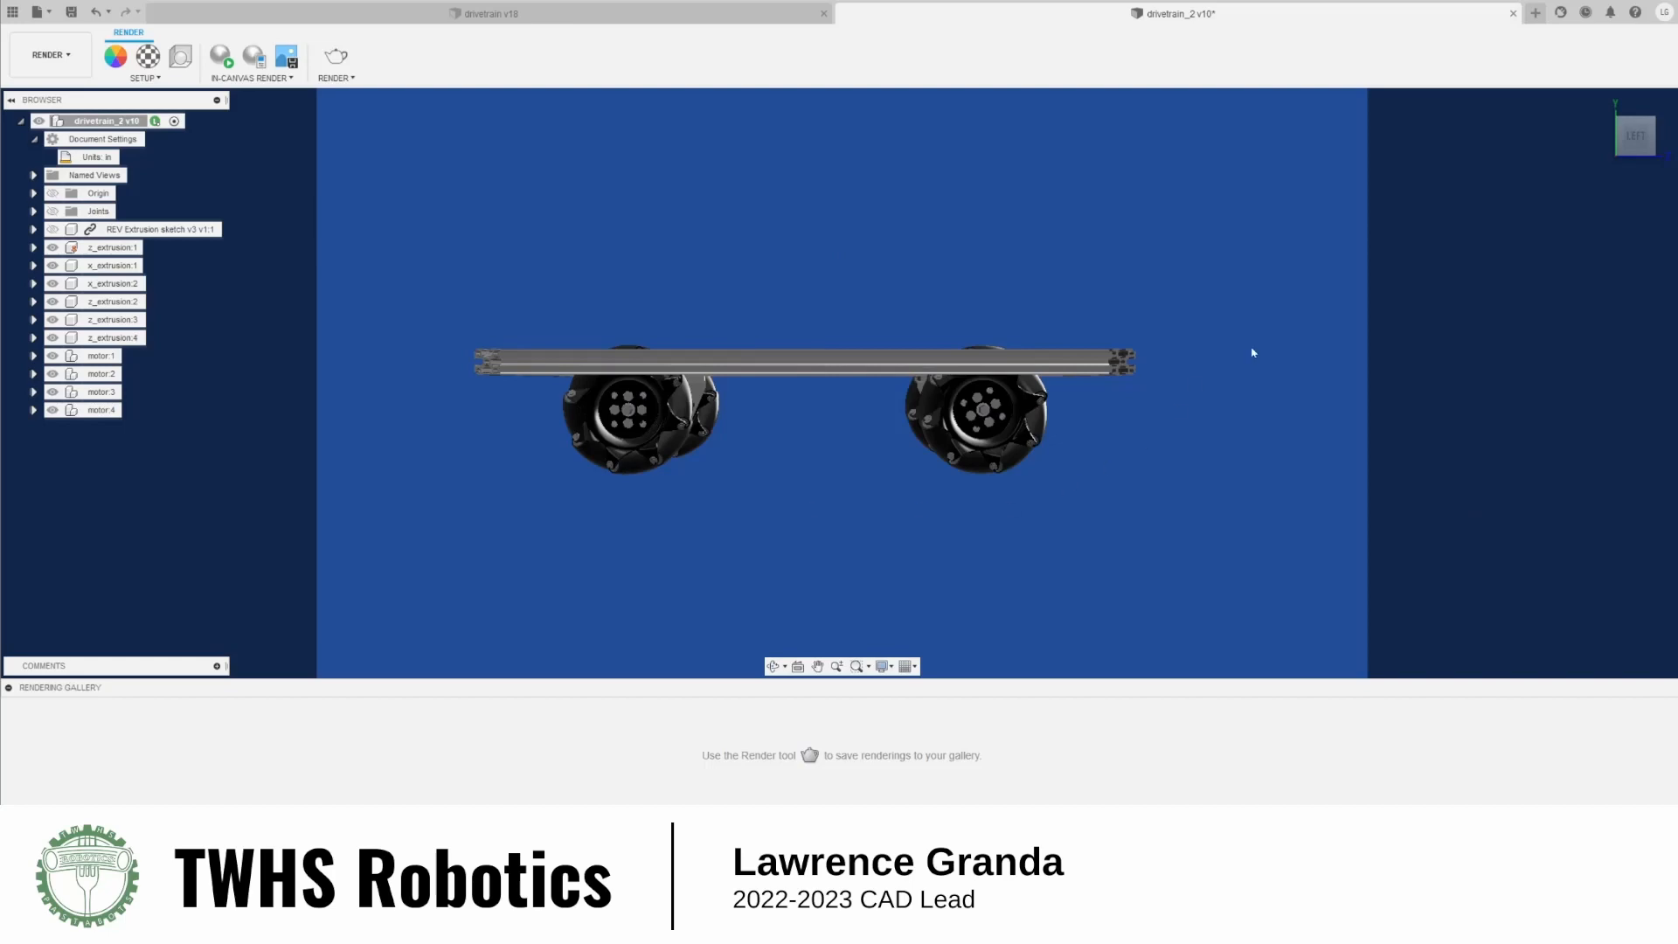
Frame the whole drivetrain in an angled view from above for the rendering
shift+middle_drag(1250, 352, 1209, 421)
scroll(1209, 422, down, 4)
middle_drag(1259, 342, 1198, 375)
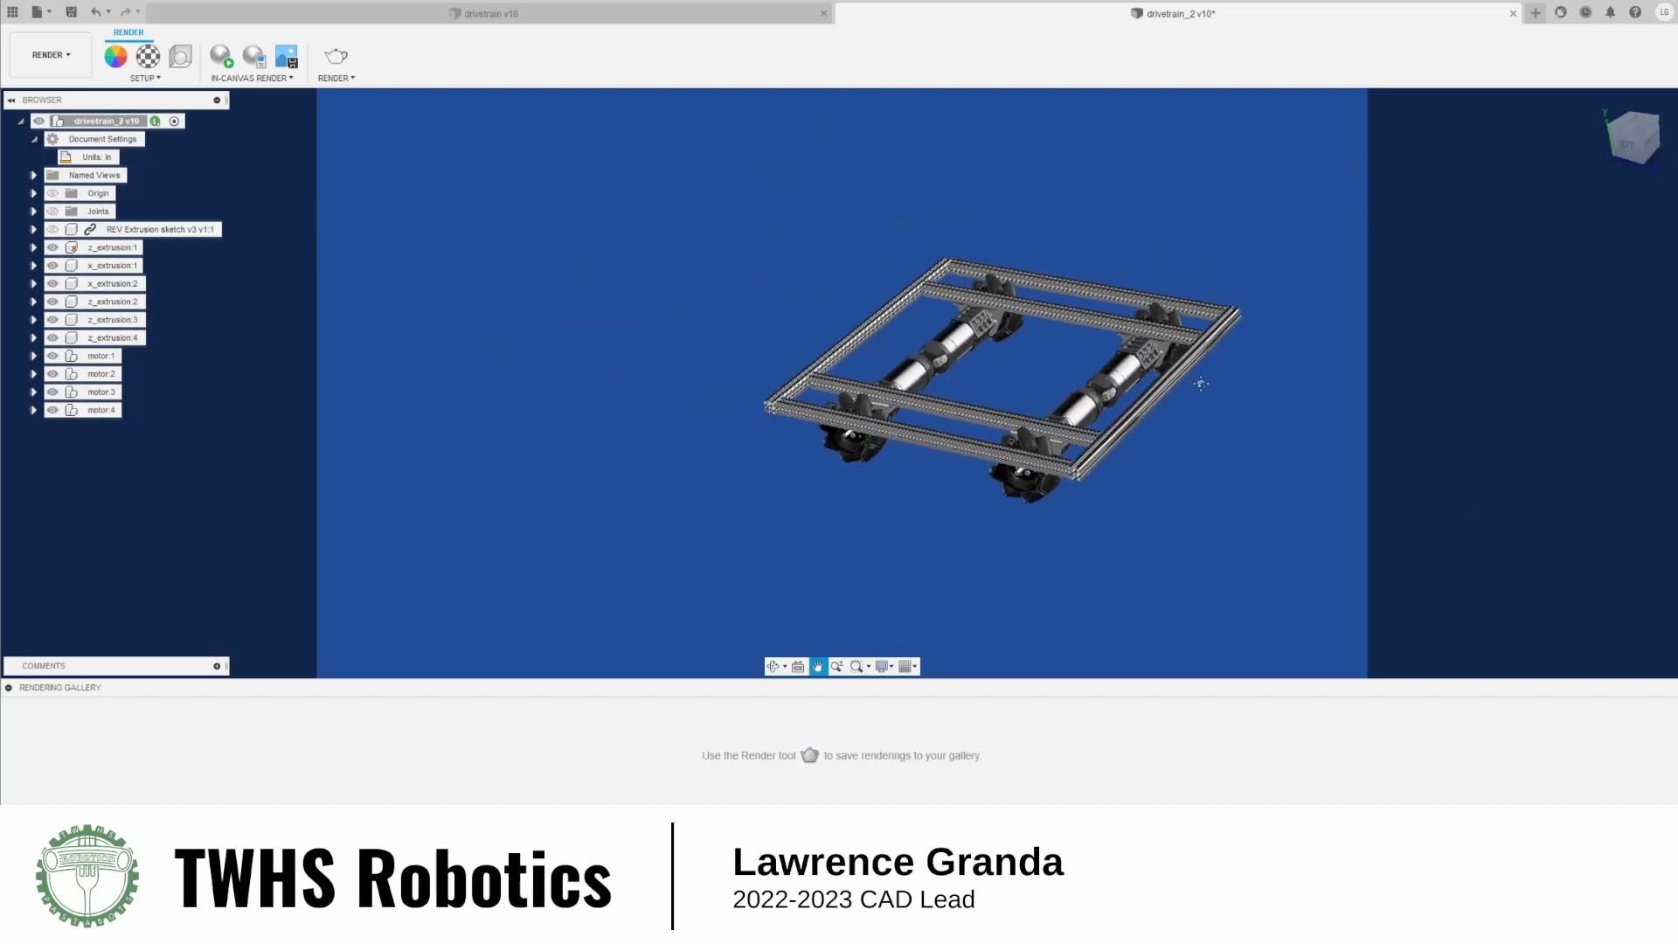
scroll(1183, 380, up, 4)
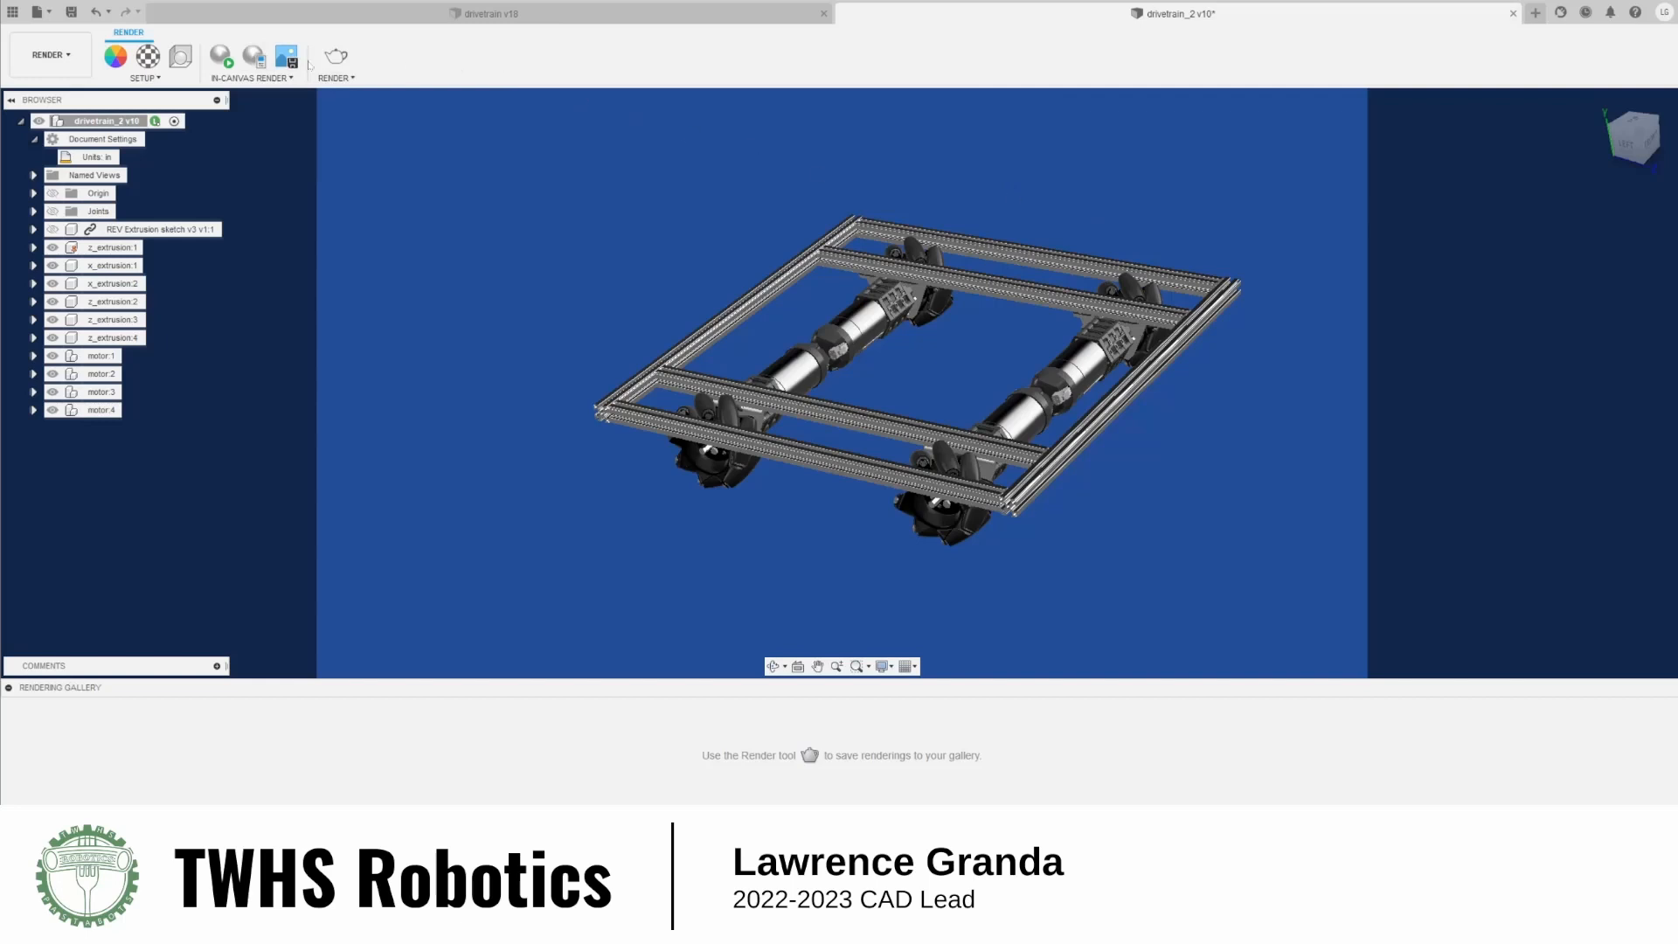
Open the render settings and set the image size to the 1080p video preset, 1920x1080
click(337, 58)
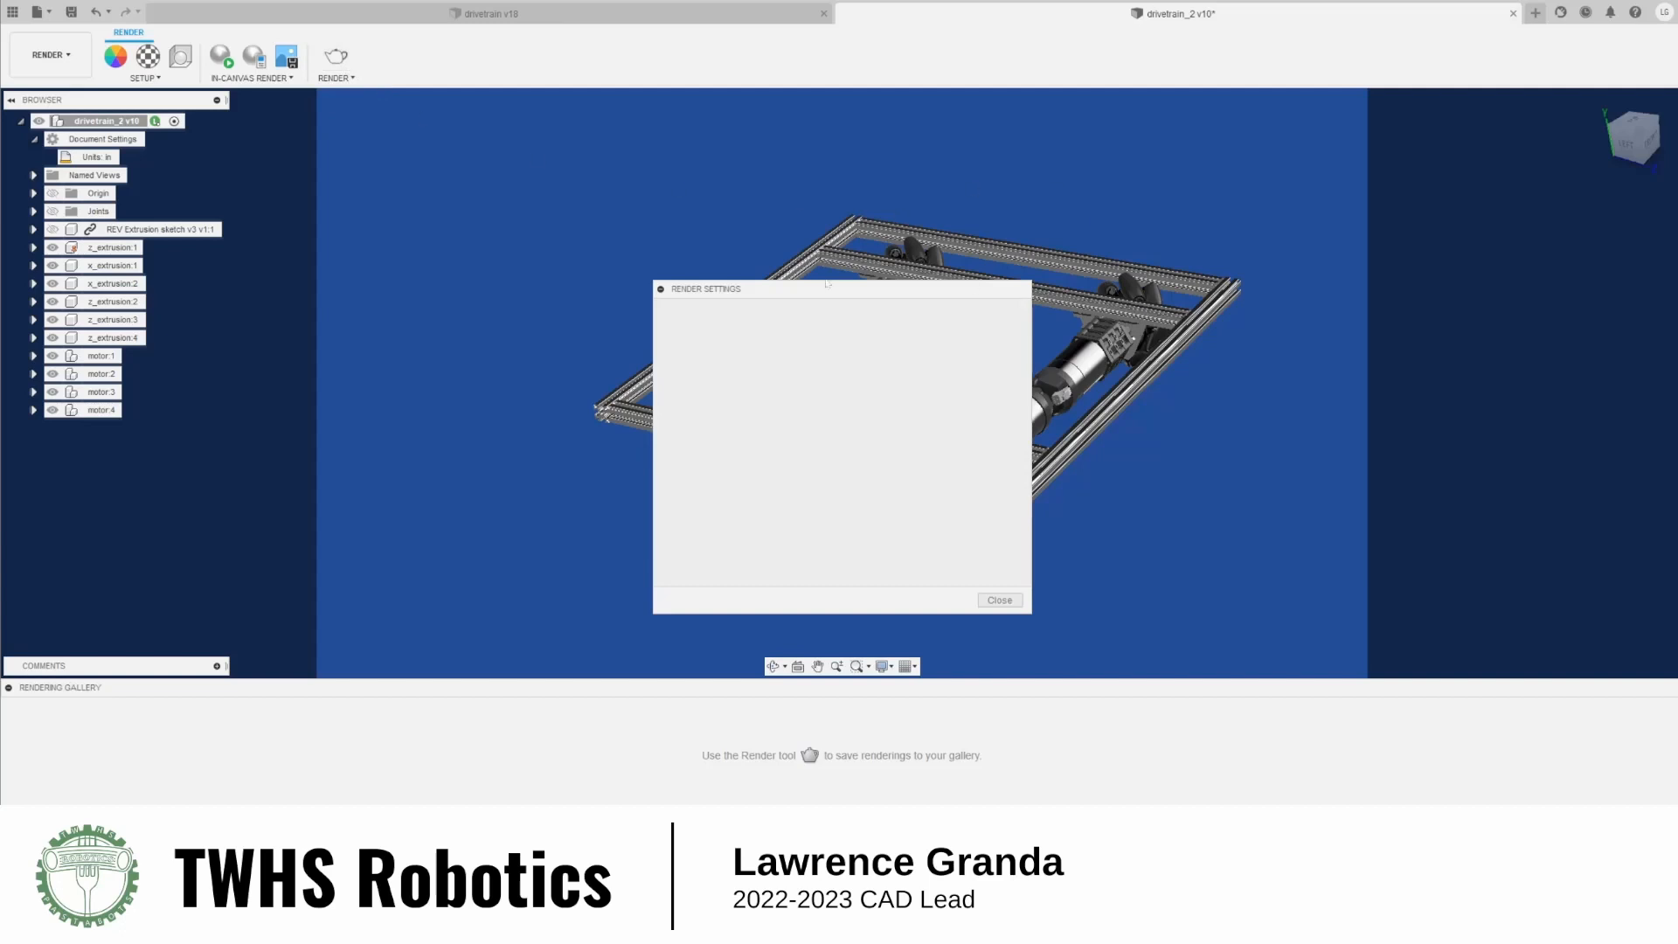
drag(827, 284, 454, 163)
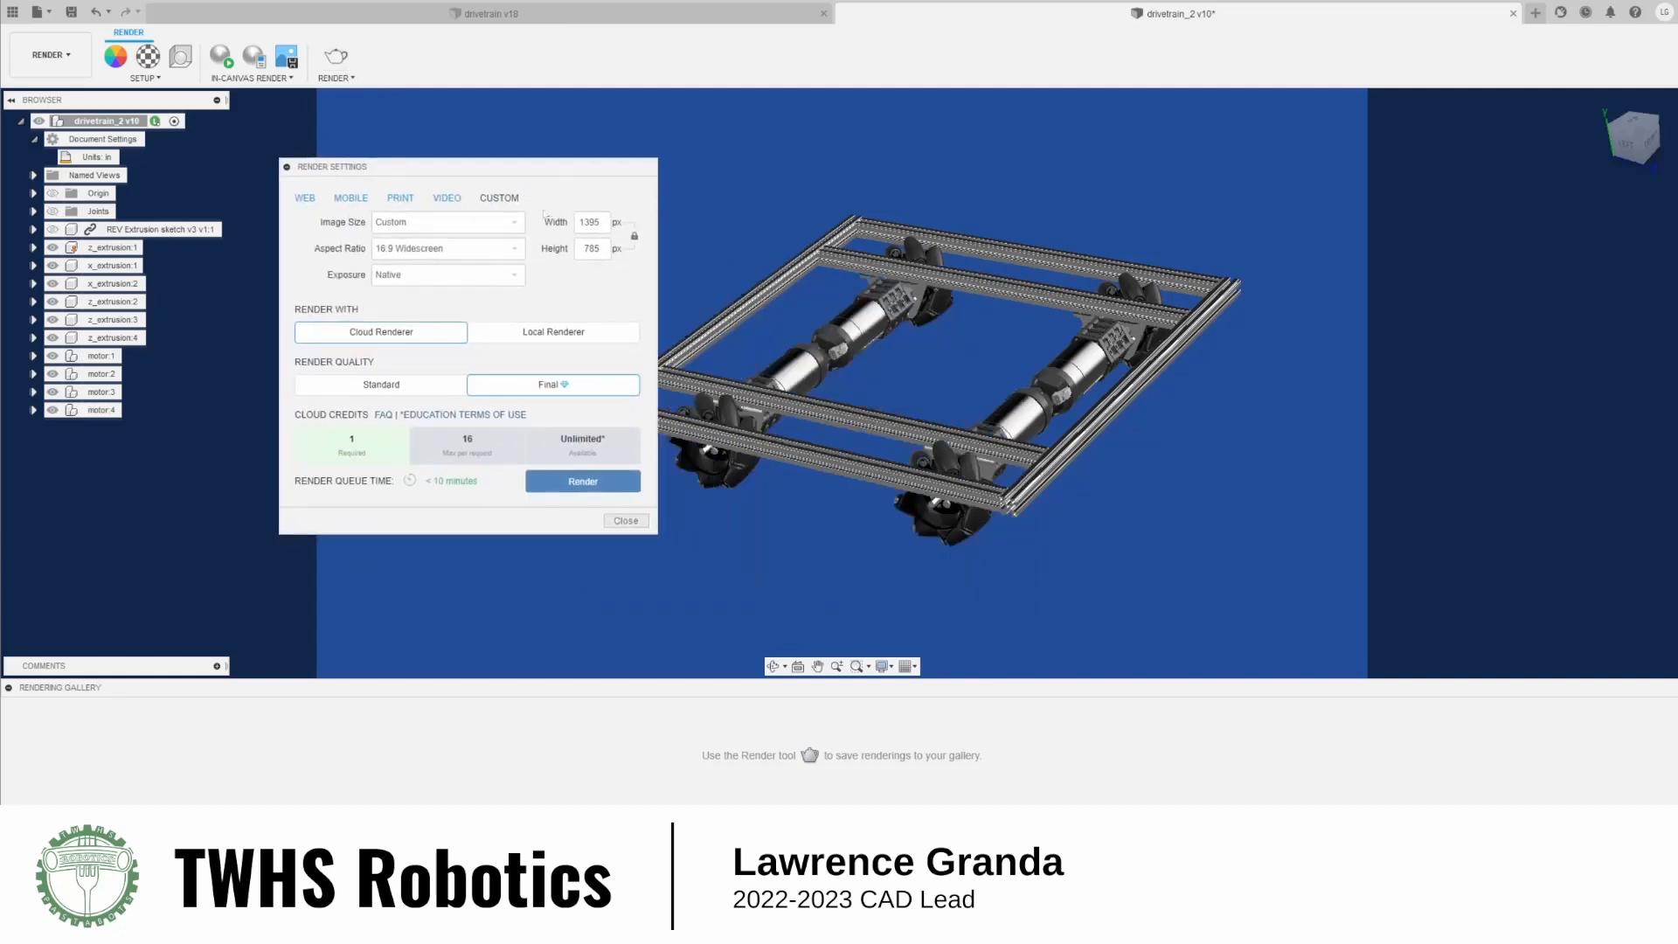
click(424, 222)
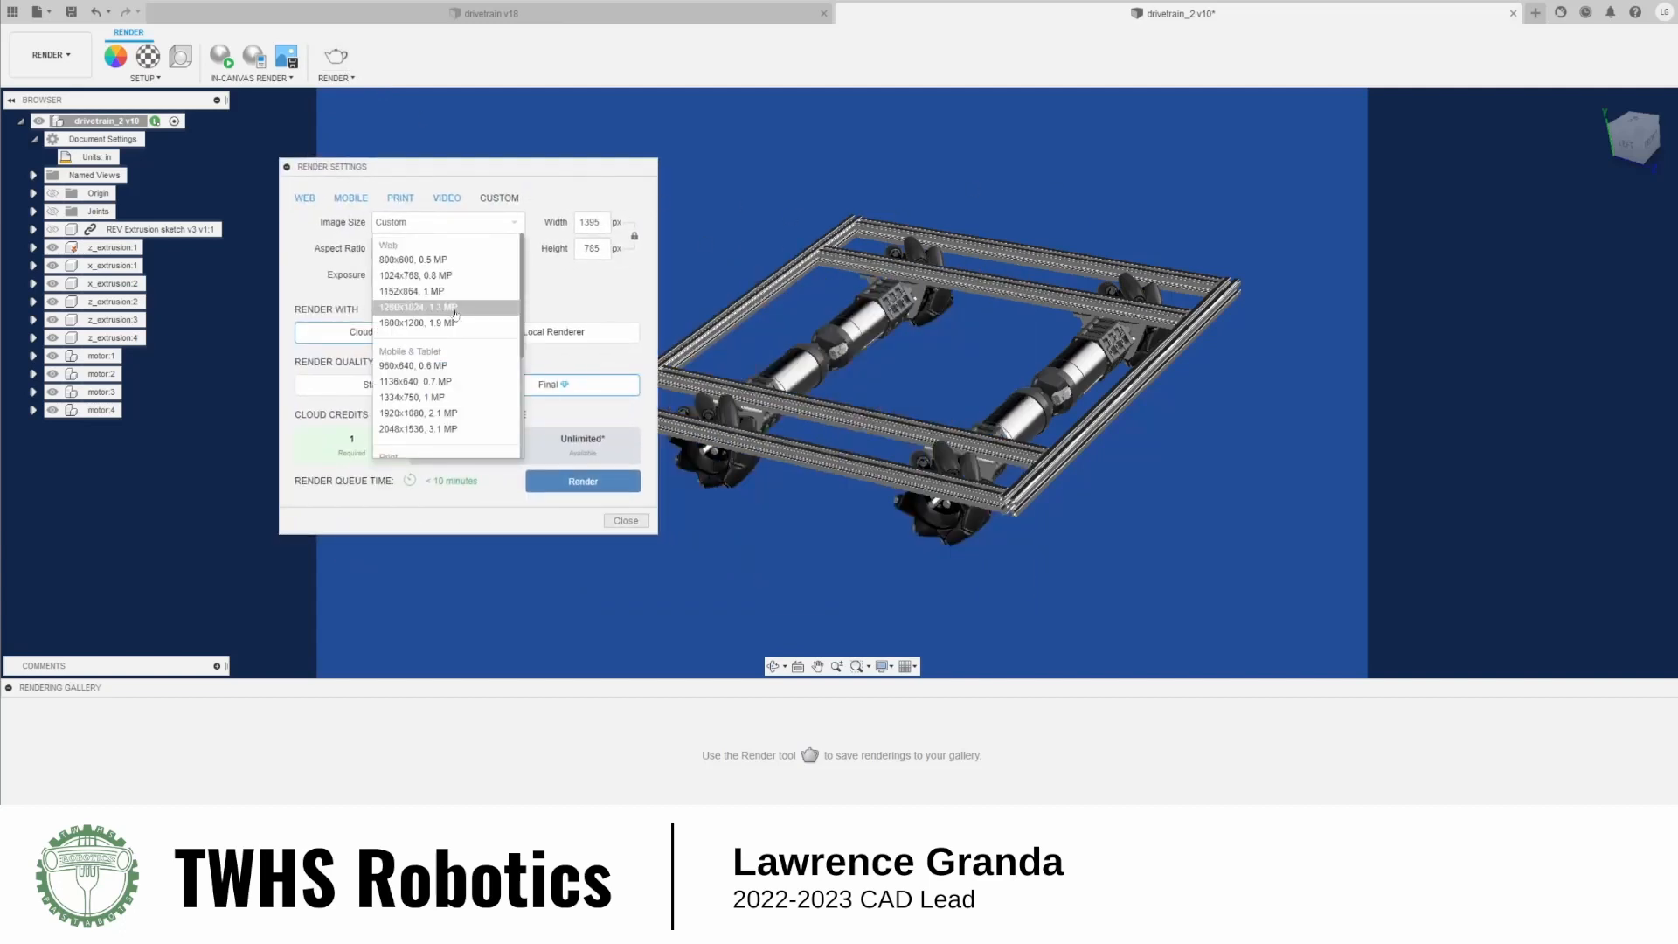
scroll(447, 333, down, 2)
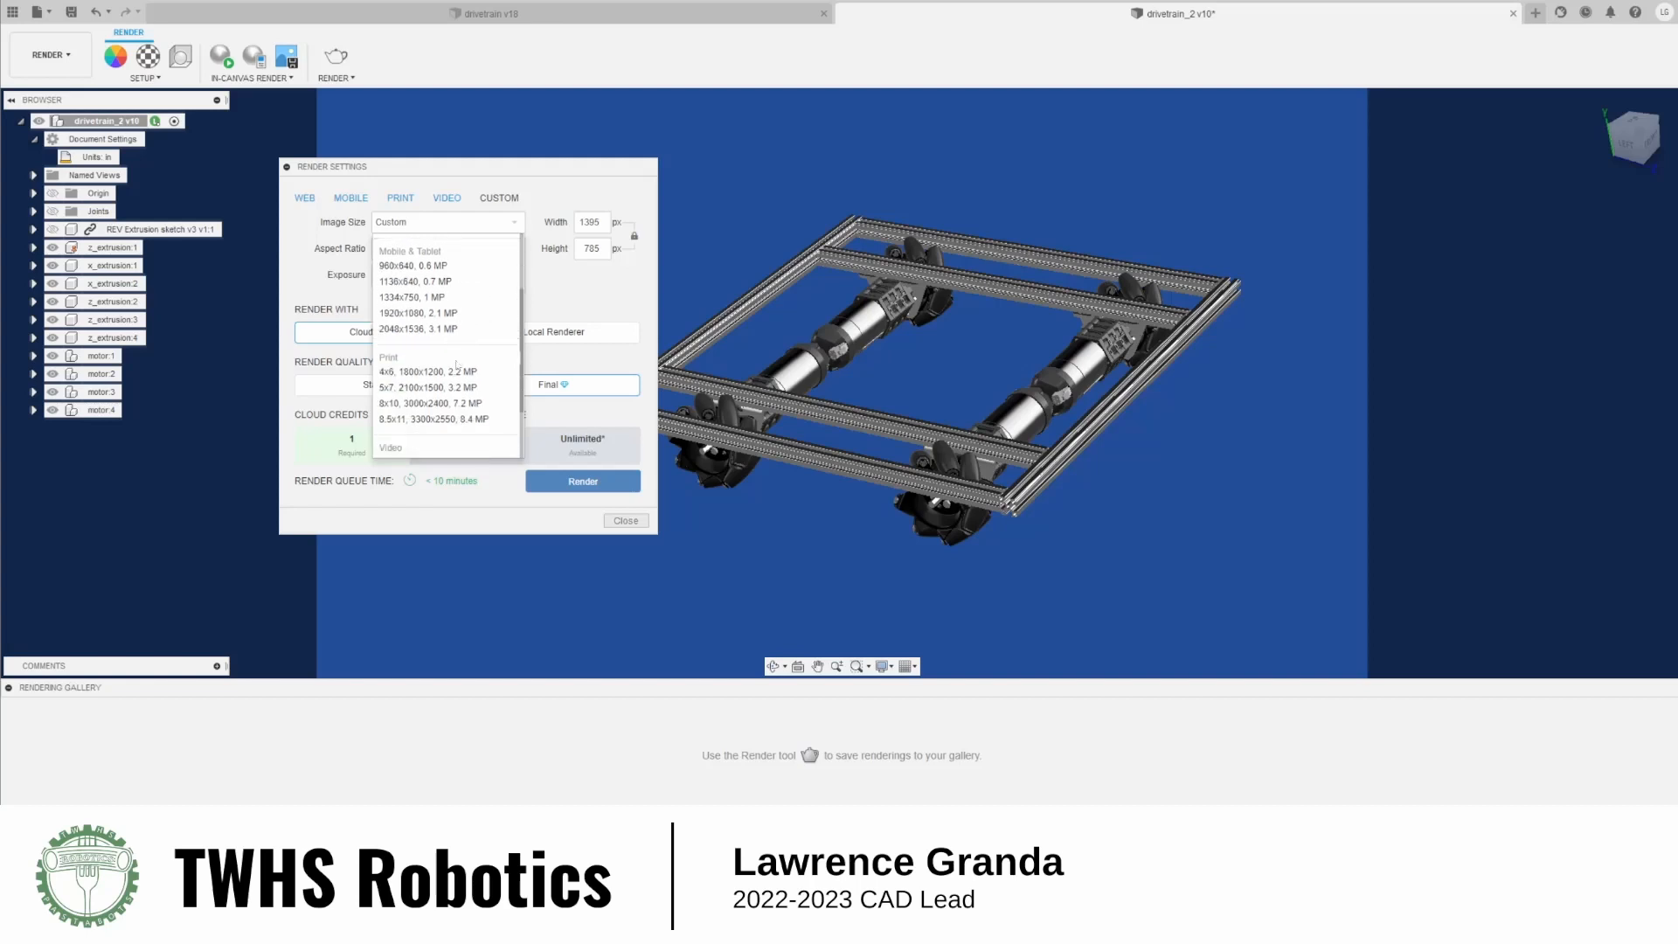
scroll(448, 334, up, 2)
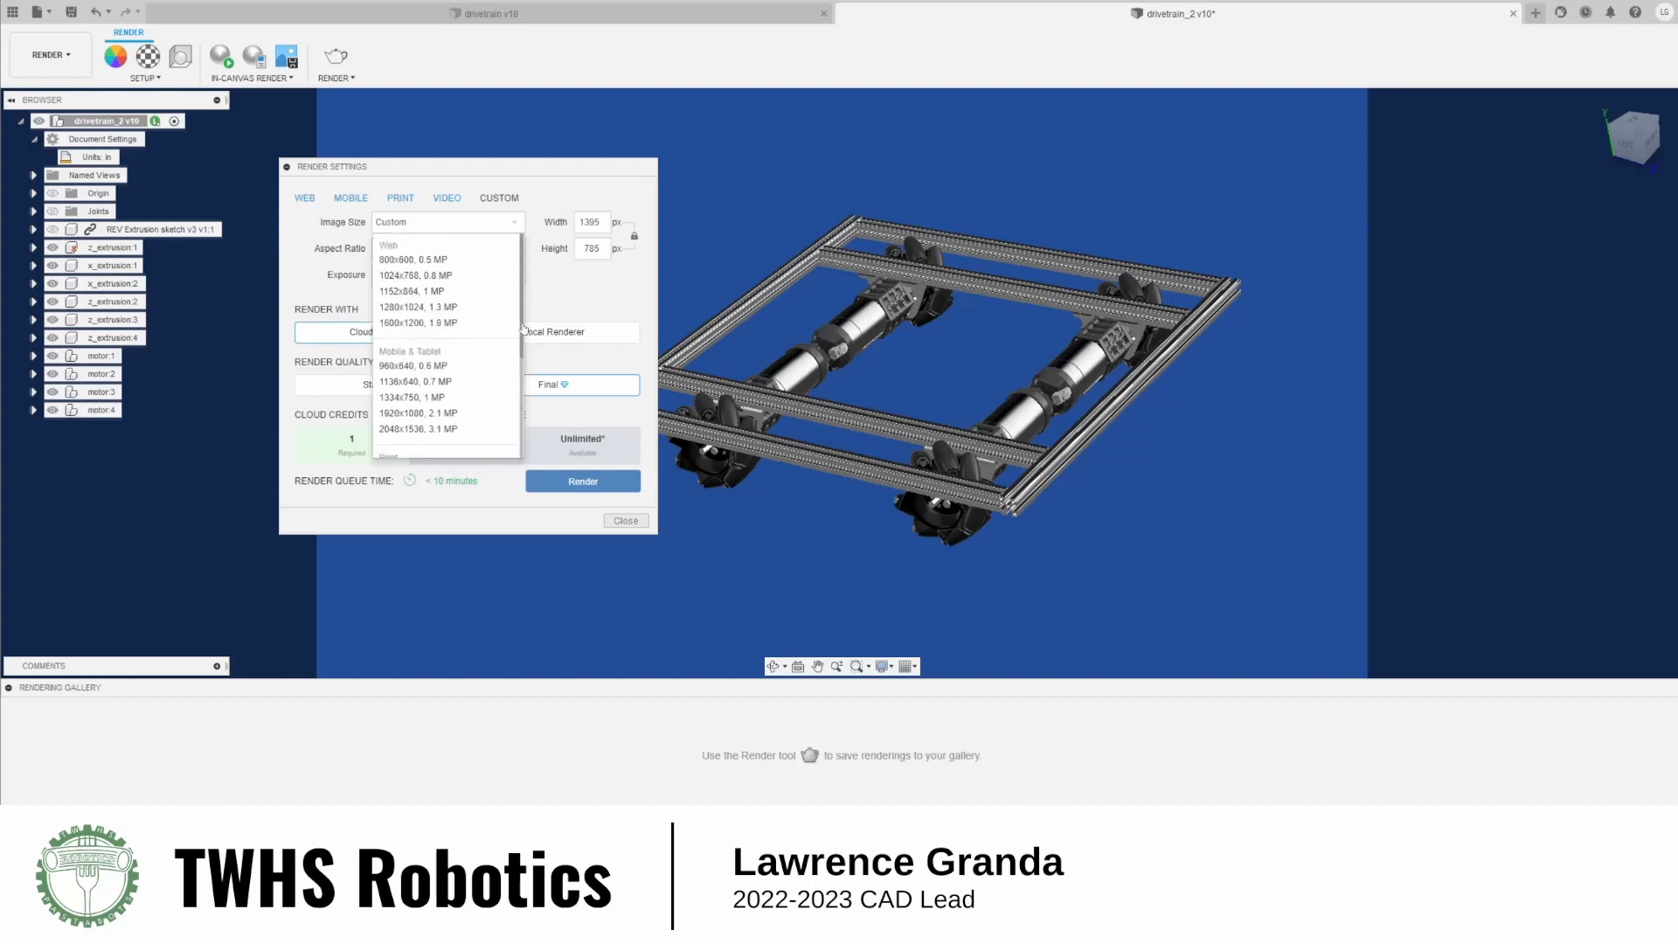
click(497, 356)
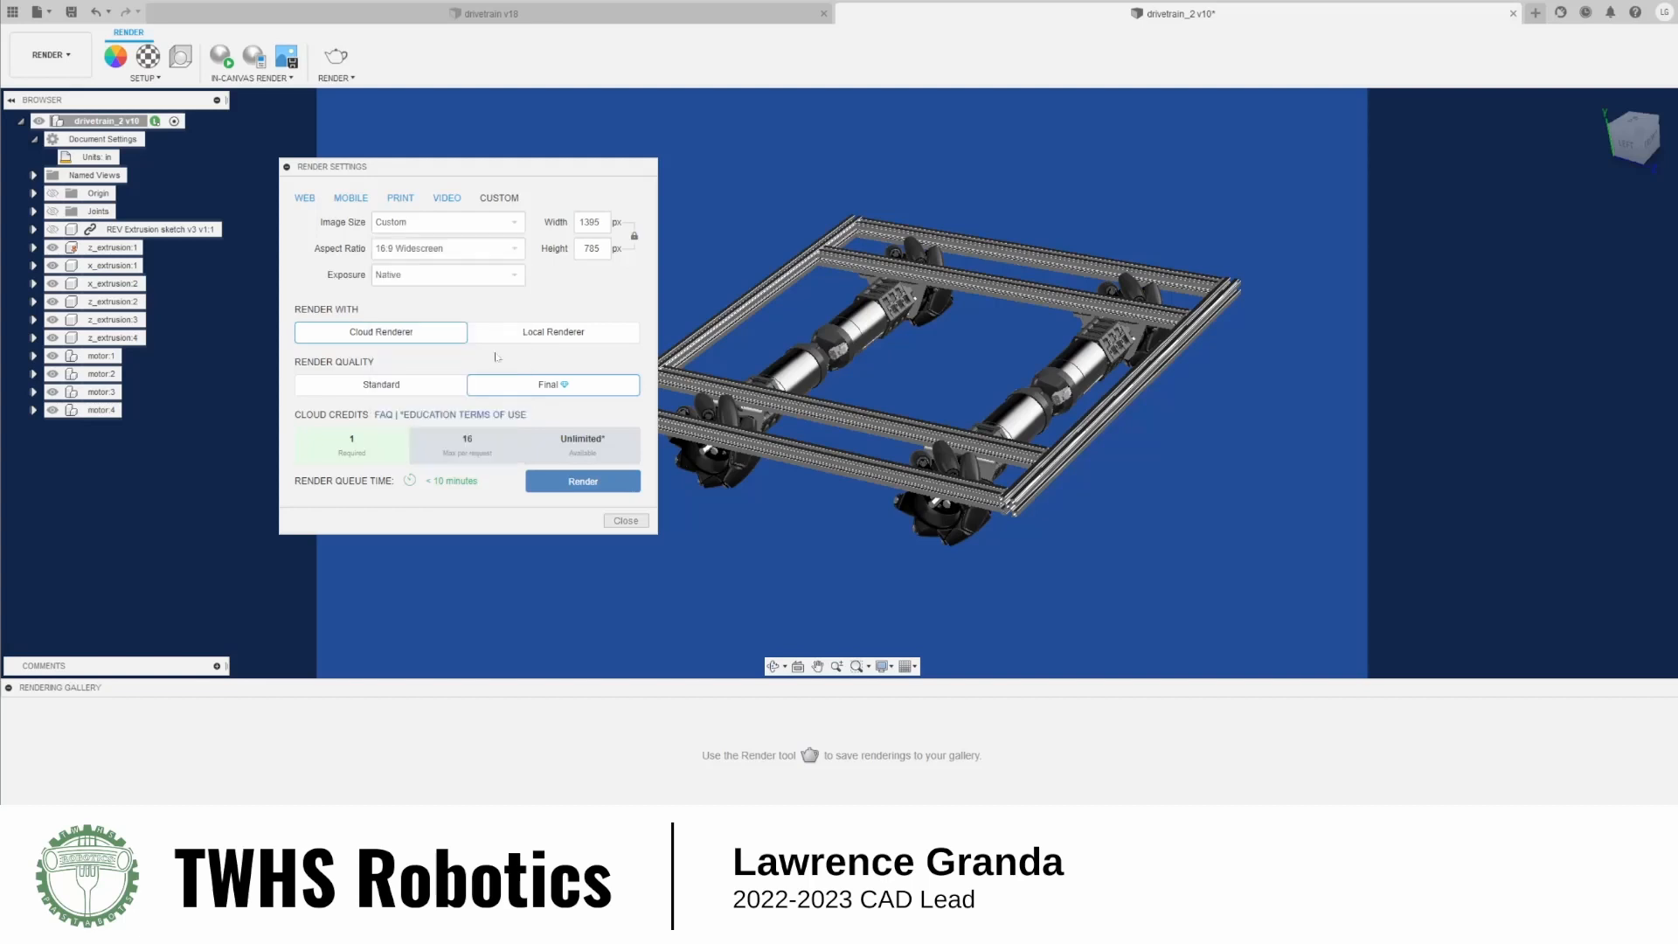
click(467, 229)
scroll(441, 324, down, 3)
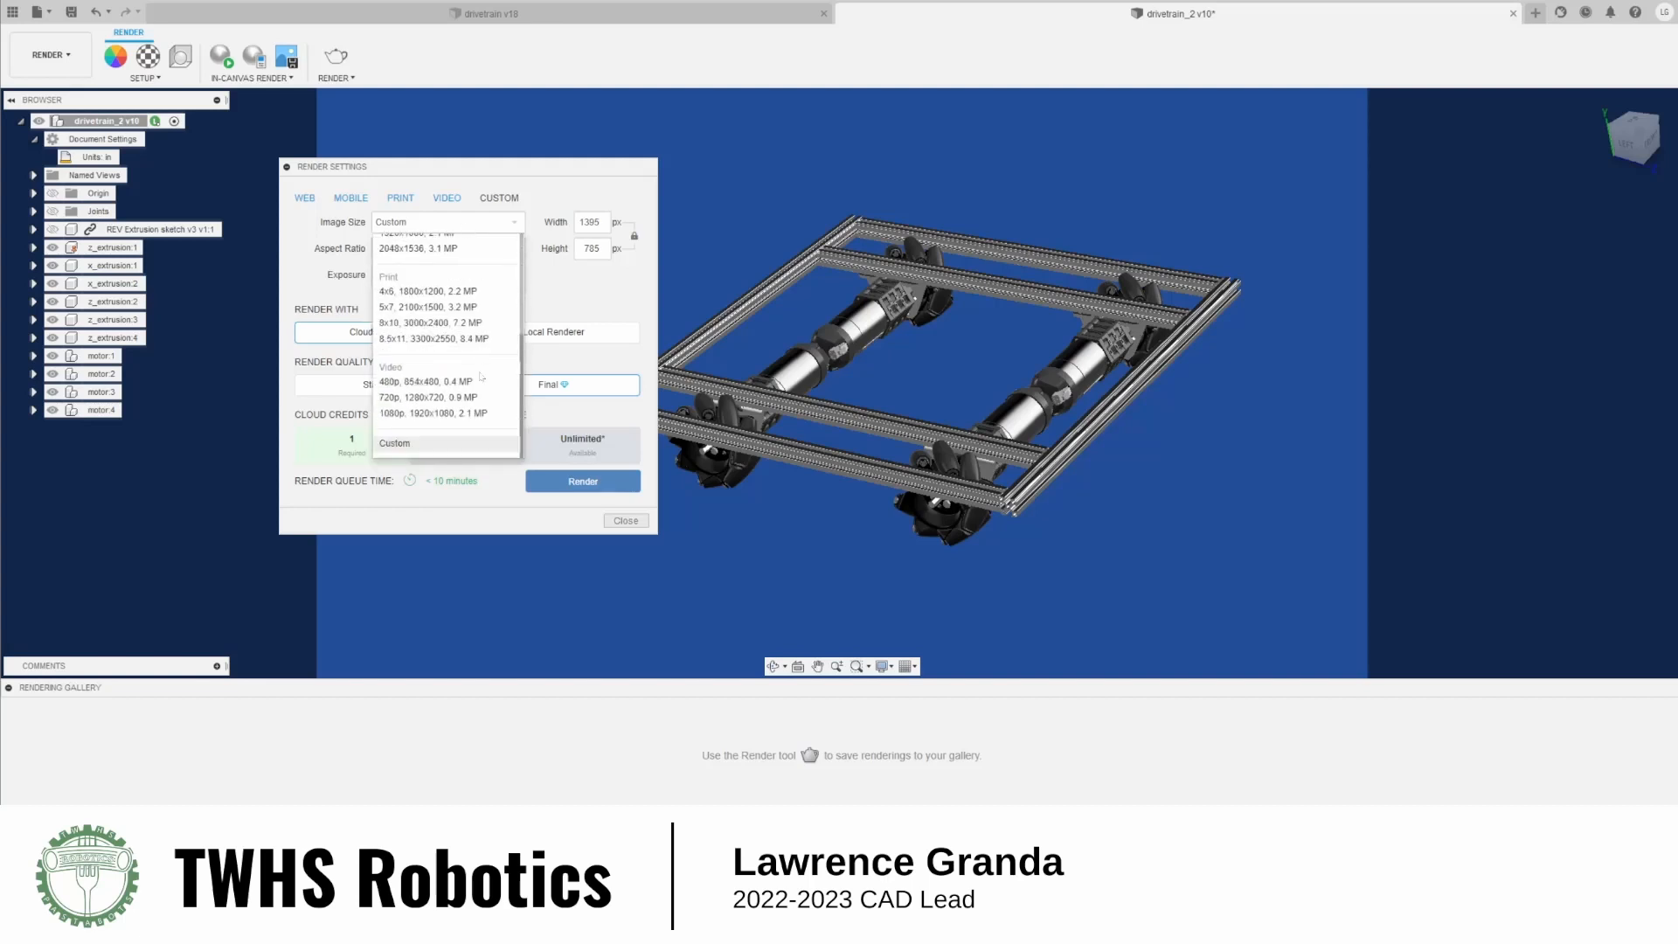
click(452, 413)
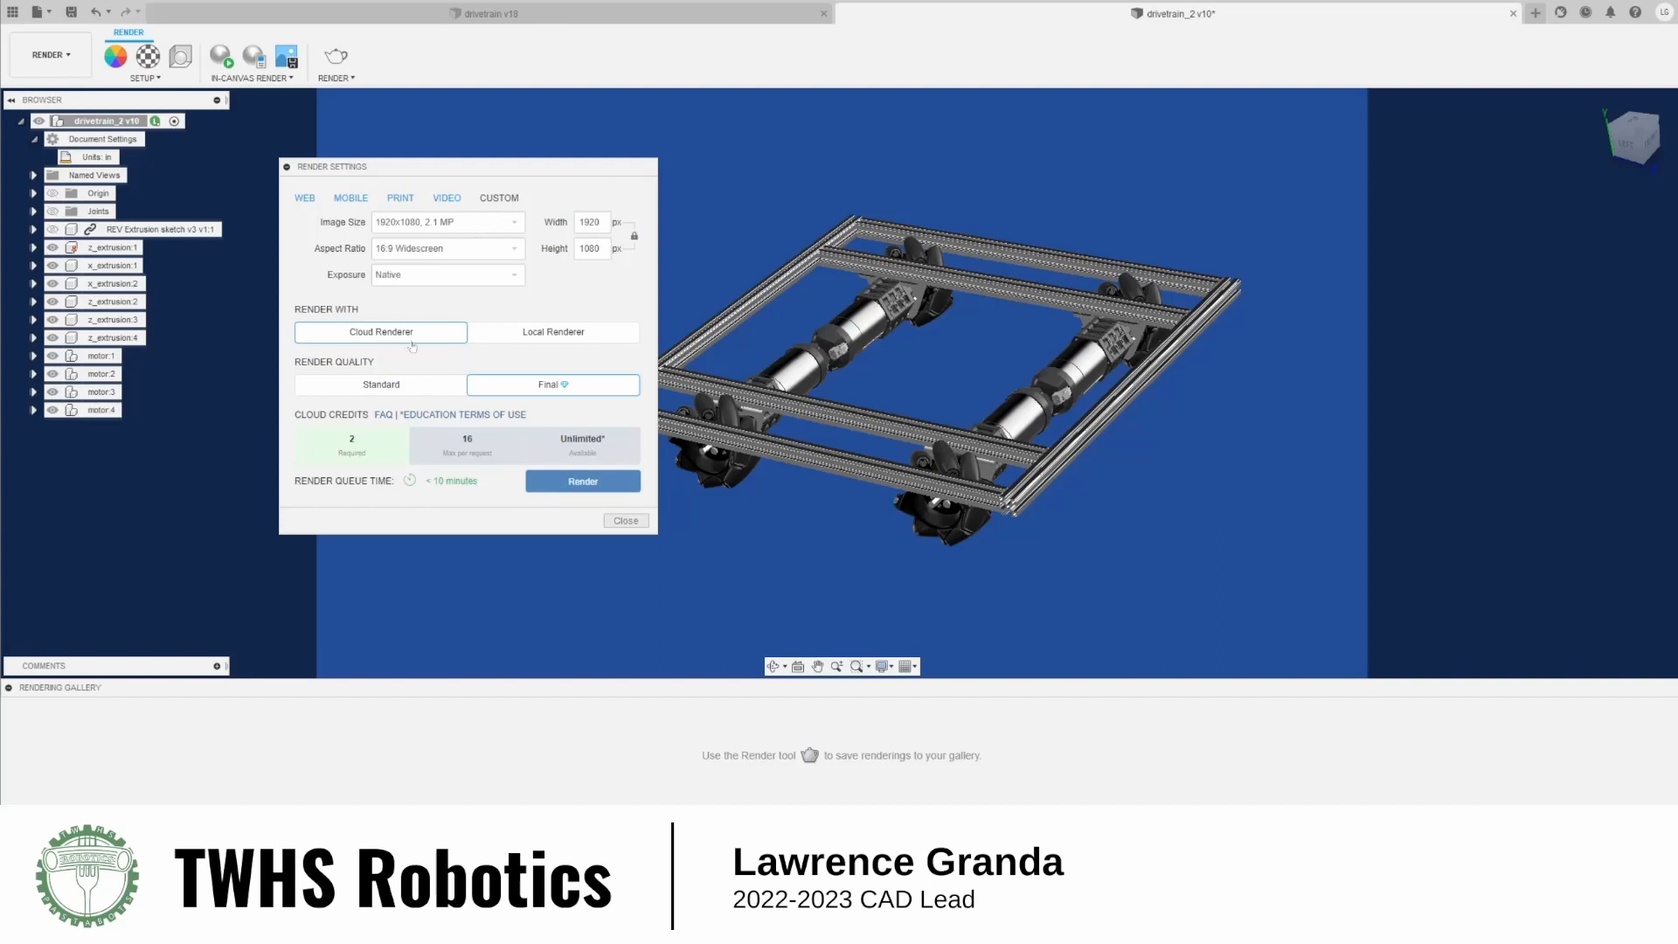
Check the Local Renderer options, switch back to Cloud Renderer and close the render settings without rendering
click(484, 334)
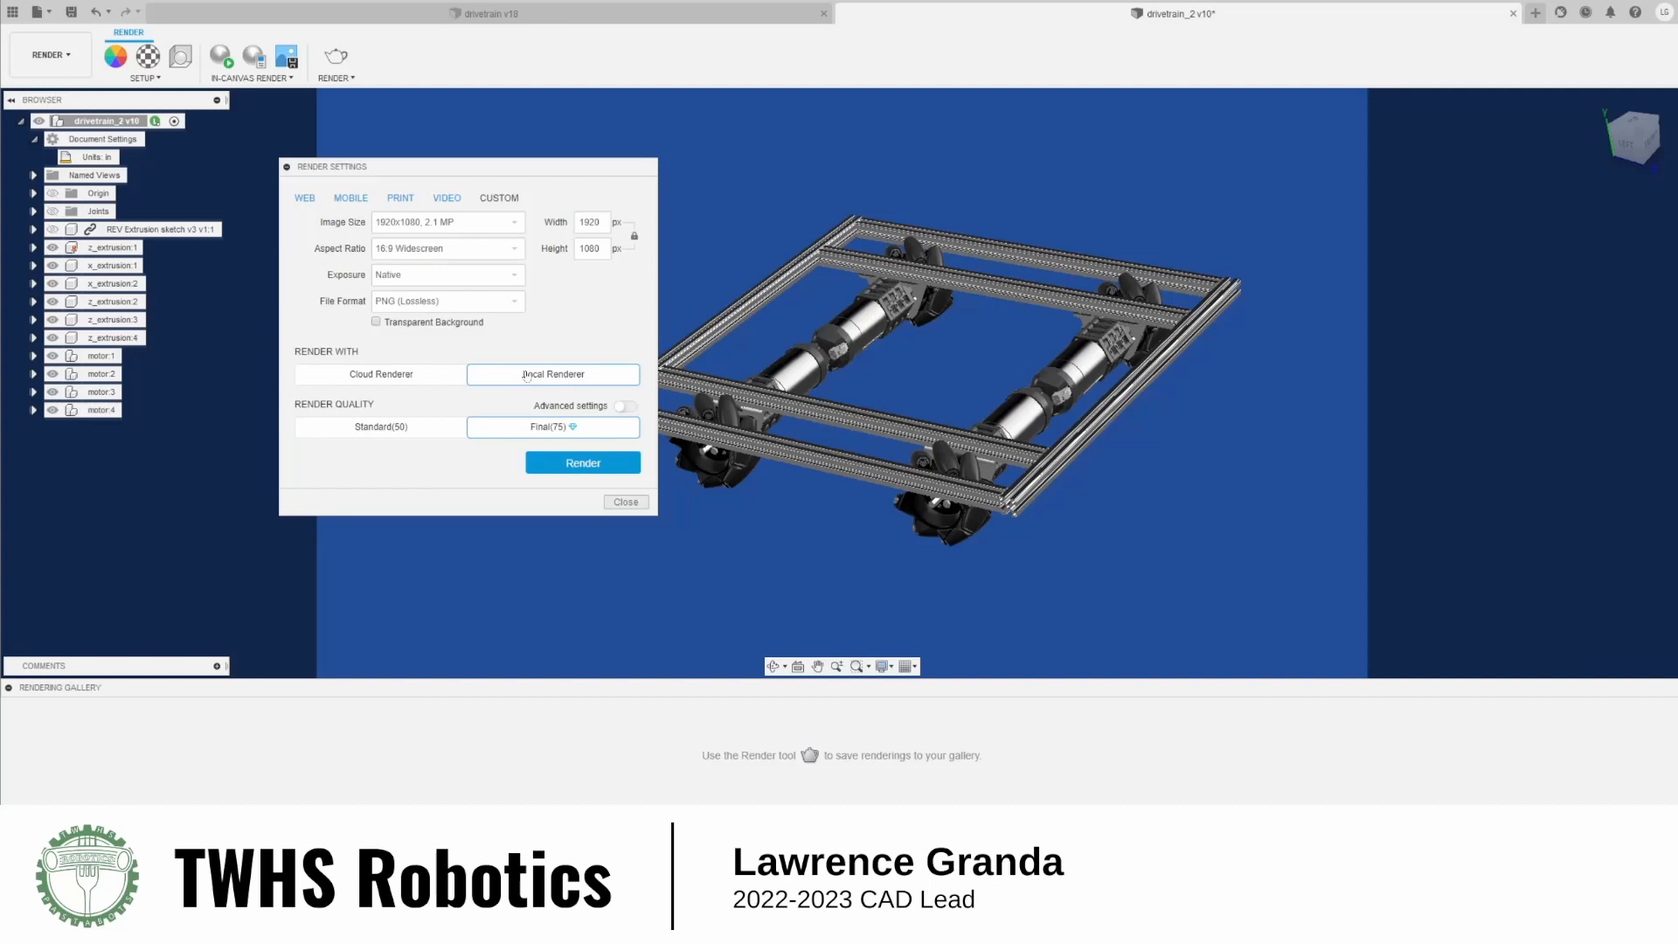
click(411, 377)
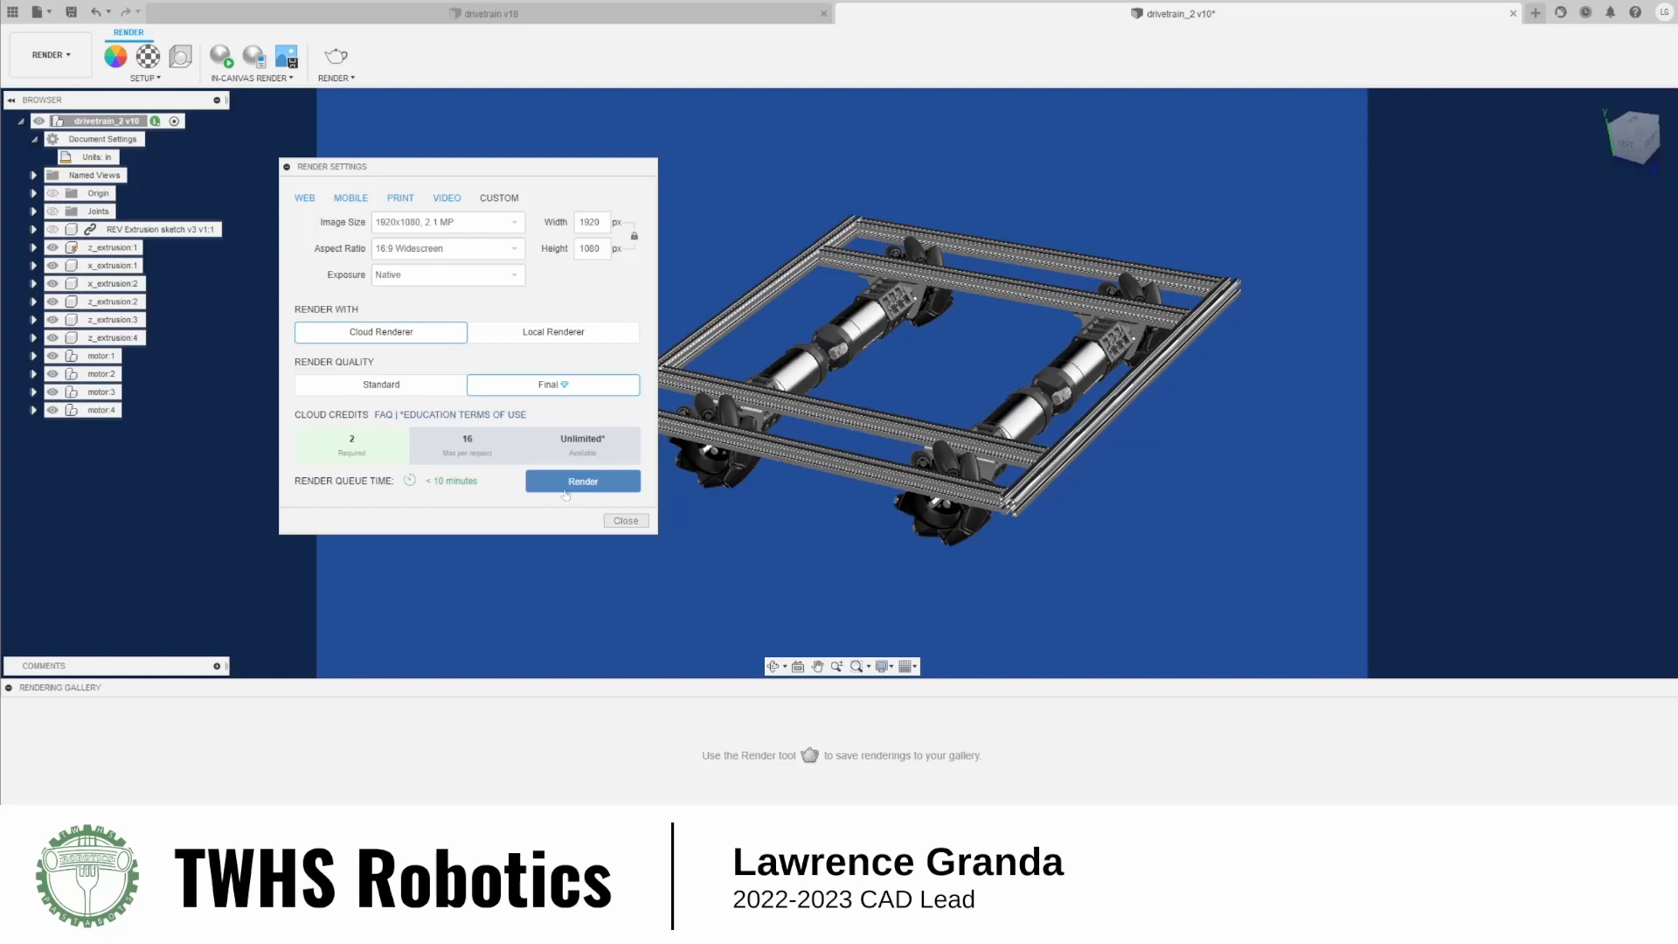
click(626, 520)
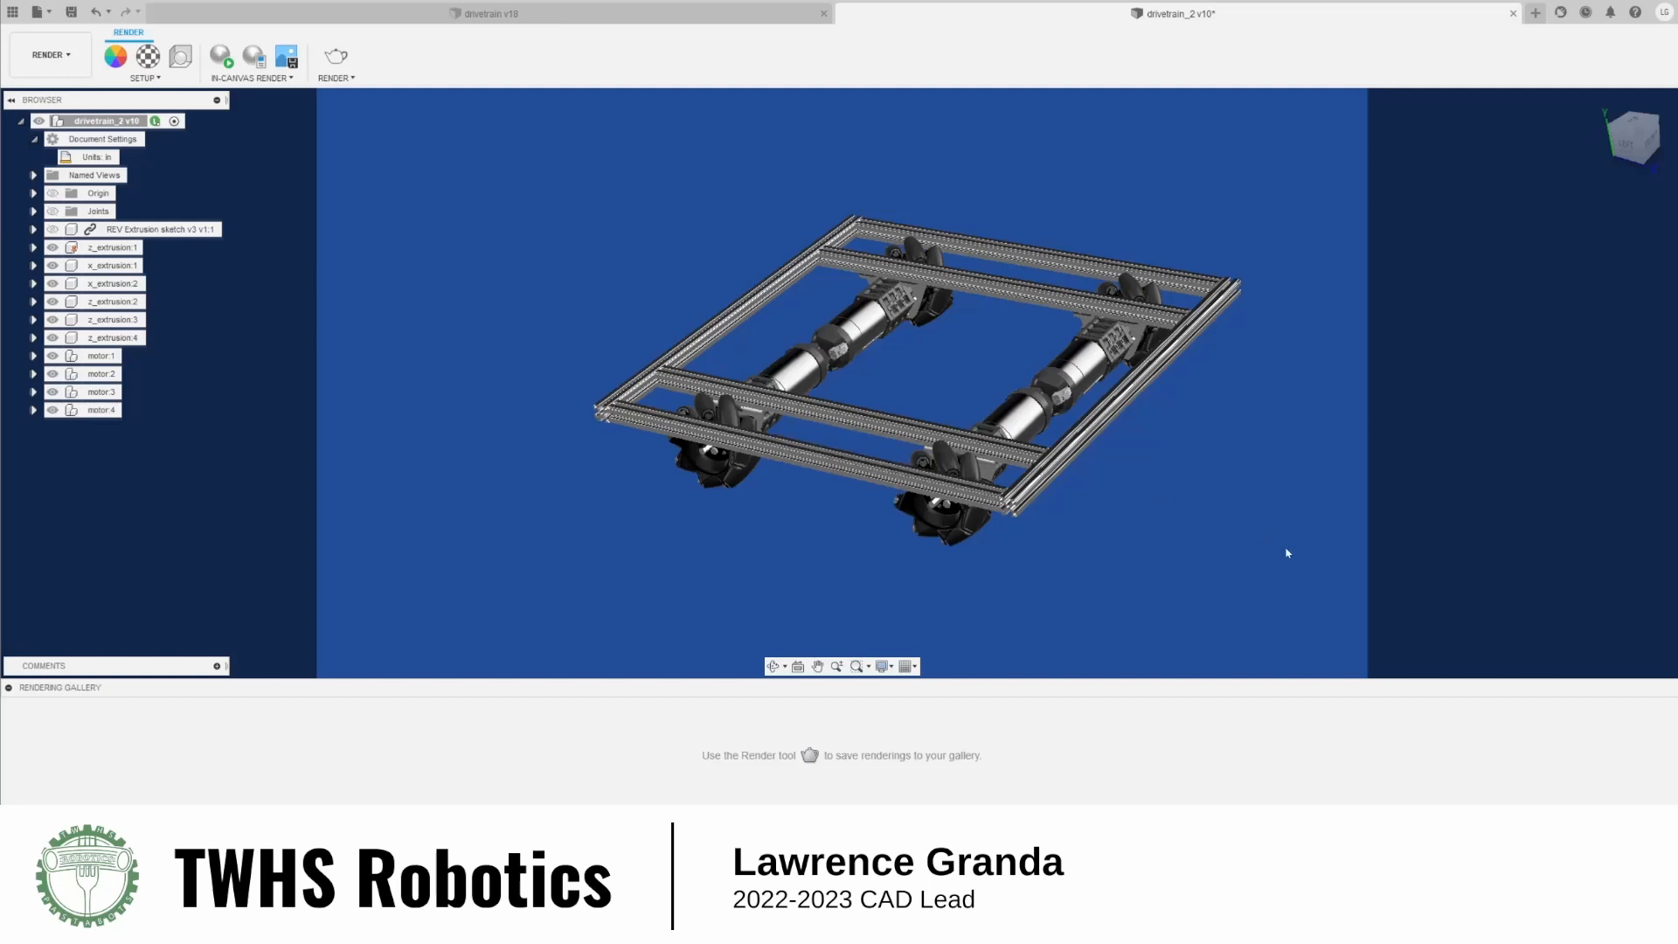
Switch from the Render workspace back to the Design workspace and view the whole drivetrain
click(51, 54)
click(39, 103)
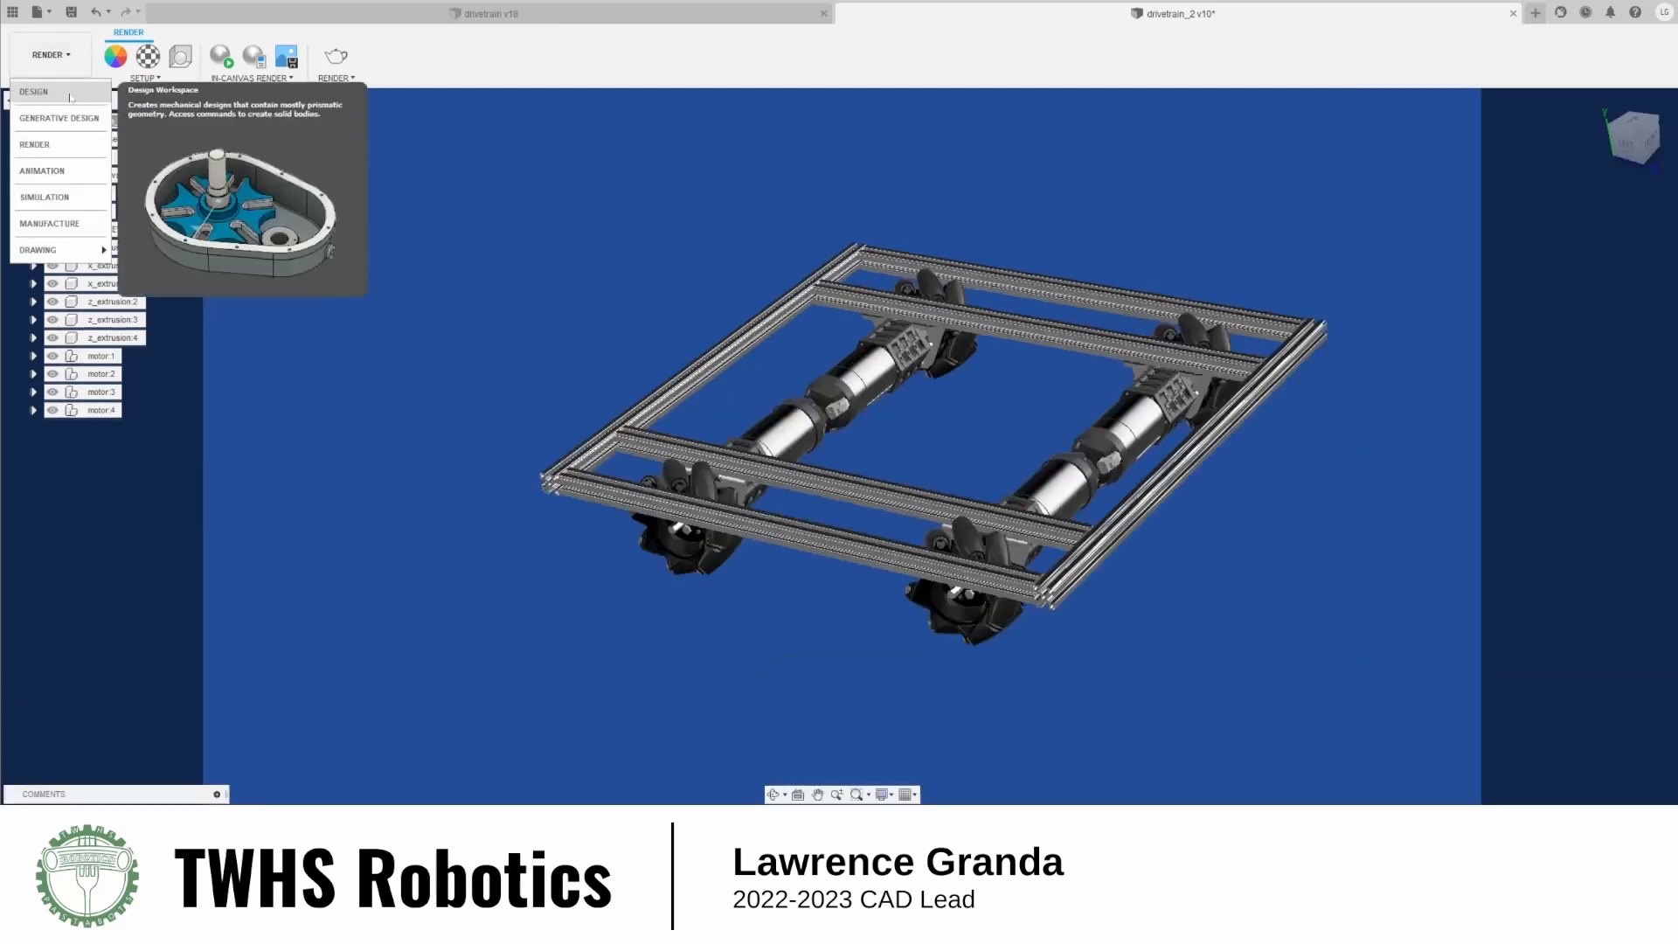
scroll(1164, 526, down, 4)
scroll(1169, 524, up, 3)
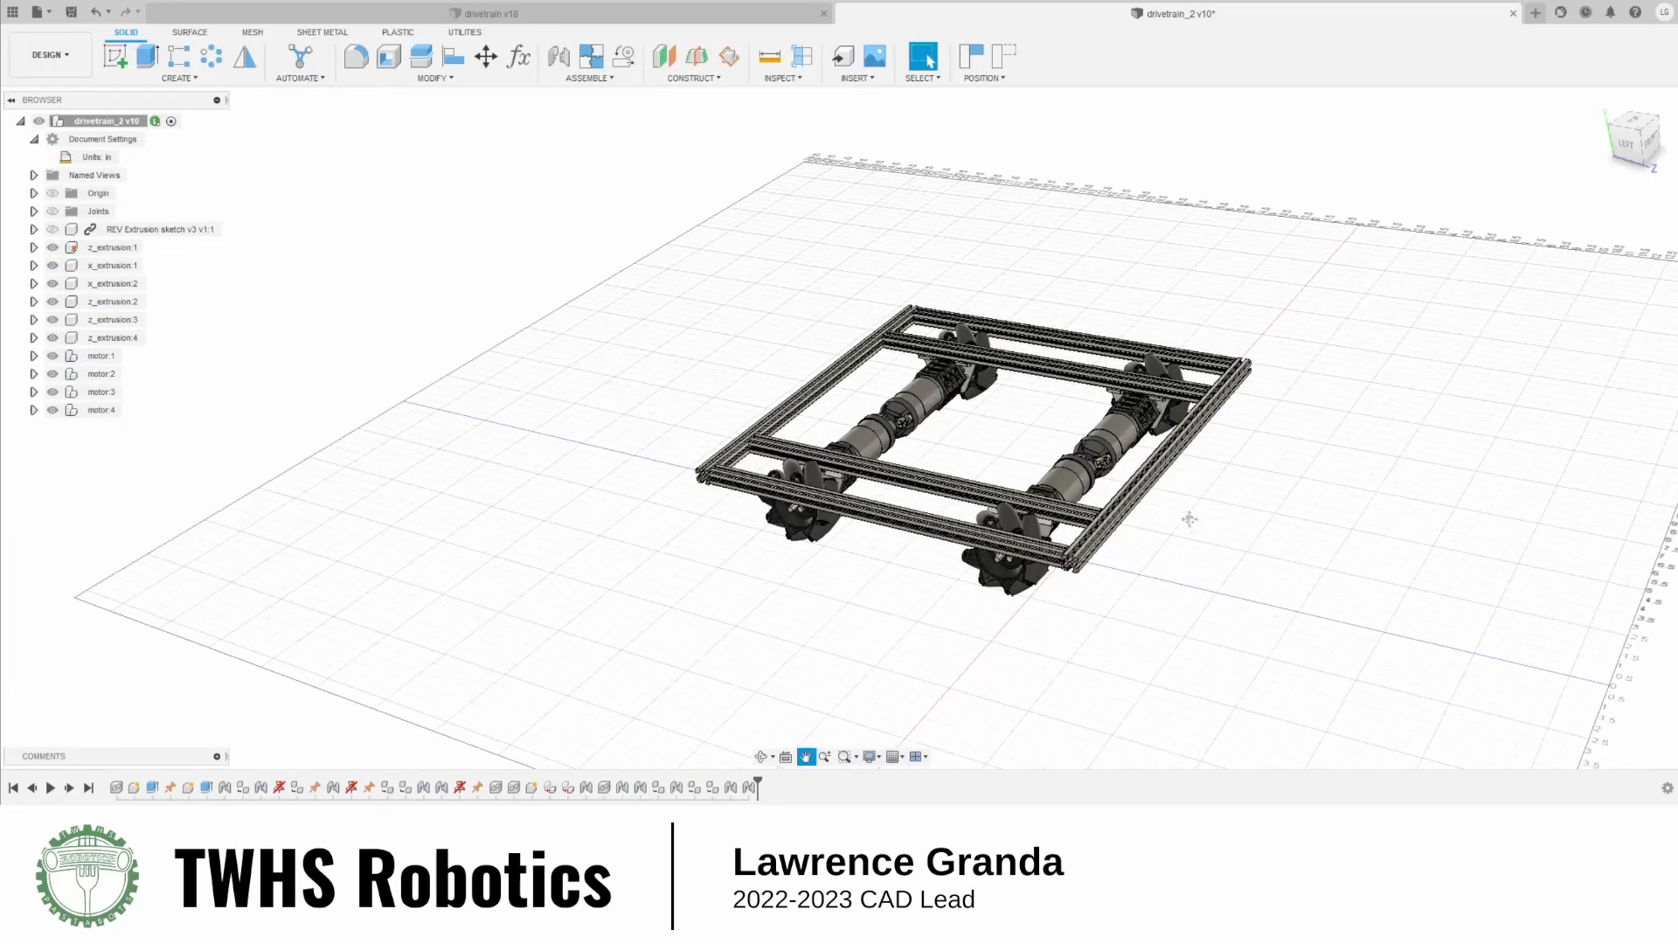